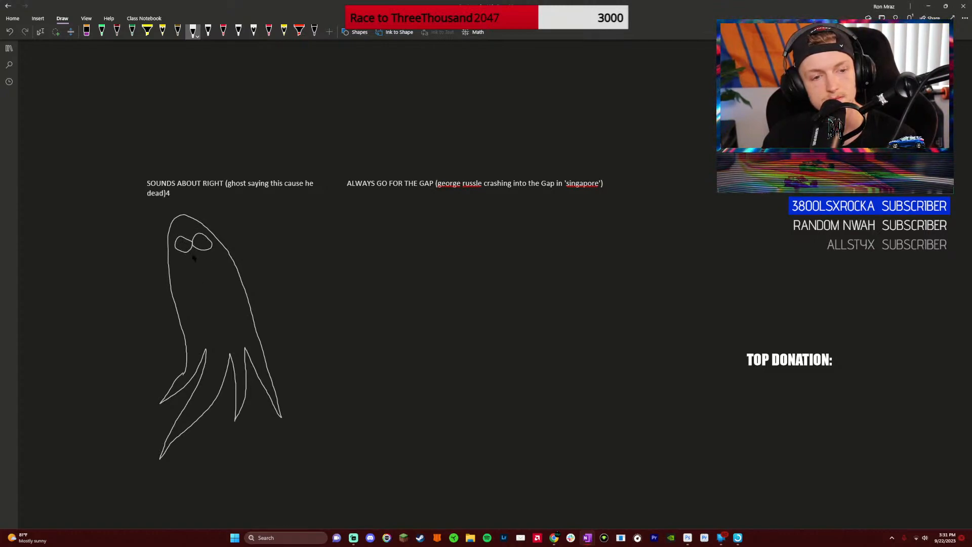
# Draw a speech bubble around the SOUNDS ABOUT RIGHT note with its tail pointing to the ghost's head
pyautogui.moveTo(176, 218)
pyautogui.mouseDown()
pyautogui.moveTo(131, 207)
pyautogui.moveTo(120, 169)
pyautogui.moveTo(192, 162)
pyautogui.moveTo(327, 176)
pyautogui.moveTo(331, 200)
pyautogui.moveTo(176, 217)
pyautogui.mouseUp()
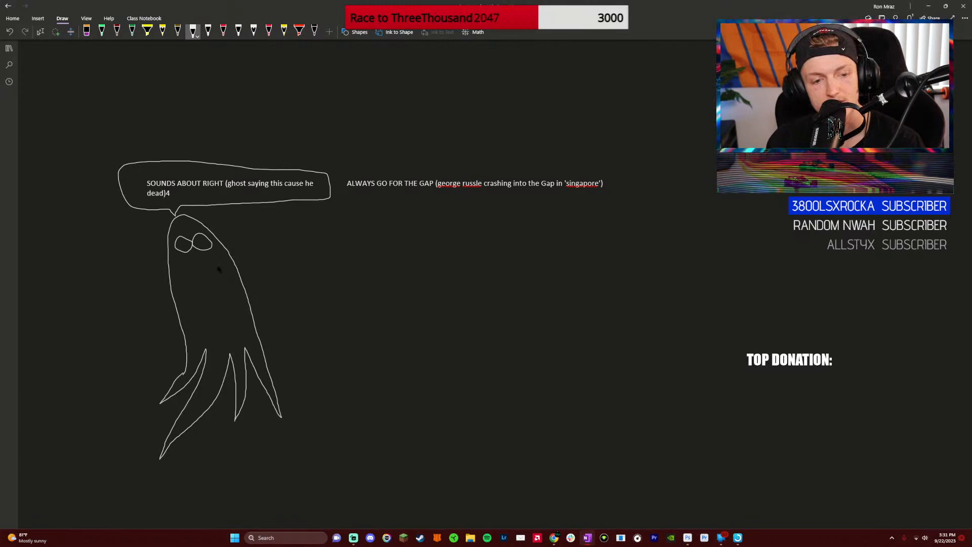
pyautogui.moveTo(205, 351)
pyautogui.mouseDown()
pyautogui.moveTo(212, 328)
pyautogui.moveTo(195, 375)
pyautogui.mouseUp()
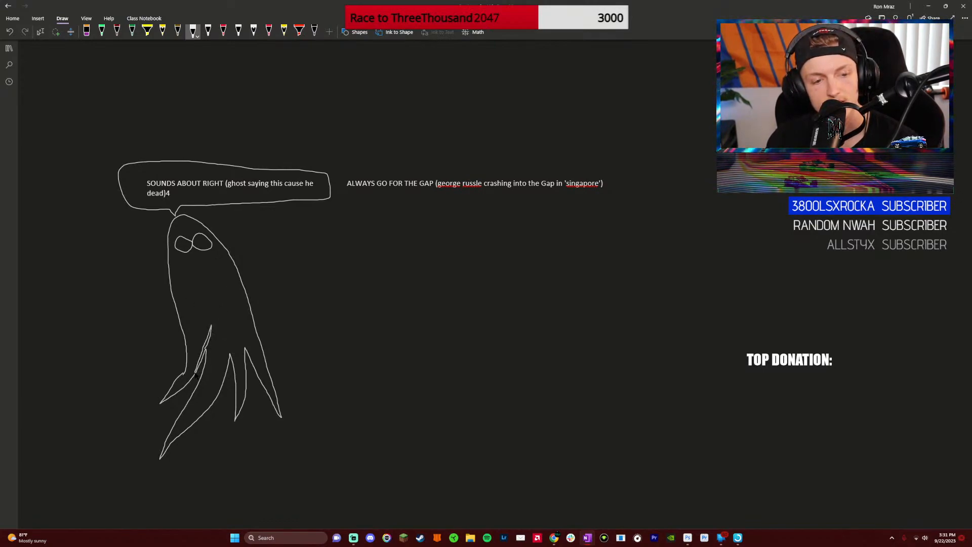
pyautogui.hotkey('ctrl', 'z')
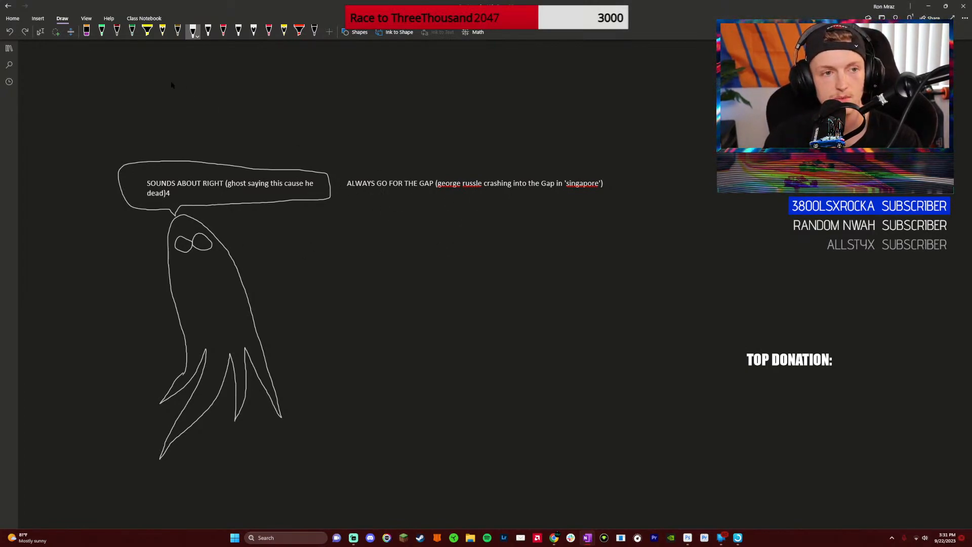
# Copy the phrase ALWAYS GO FOR THE GAP from the note and paste it as separate text in the empty area below
pyautogui.click(41, 32)
pyautogui.moveTo(347, 183); pyautogui.dragTo(434, 185)
pyautogui.hotkey('ctrl', 'c')
pyautogui.scroll(-5, 405, 191)
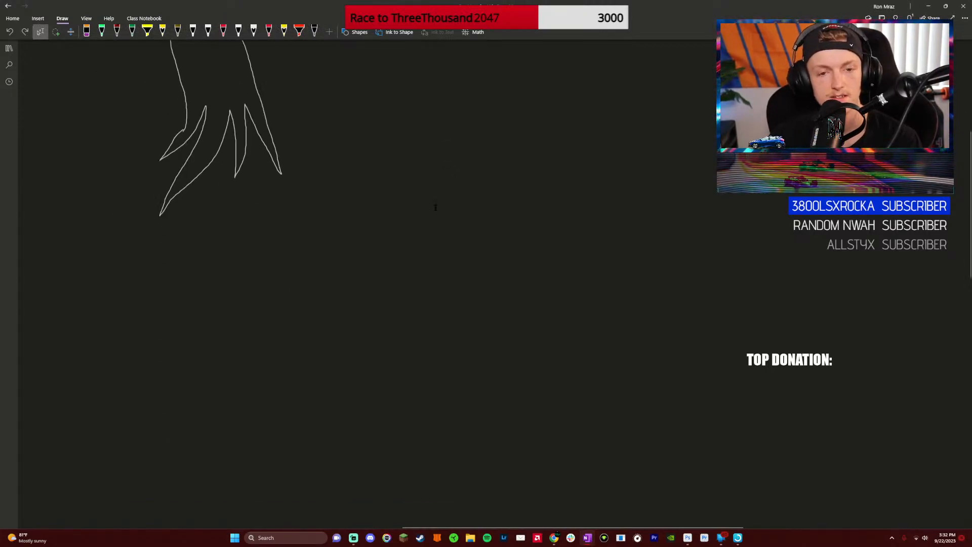
pyautogui.scroll(2, 405, 191)
pyautogui.rightClick(399, 200)
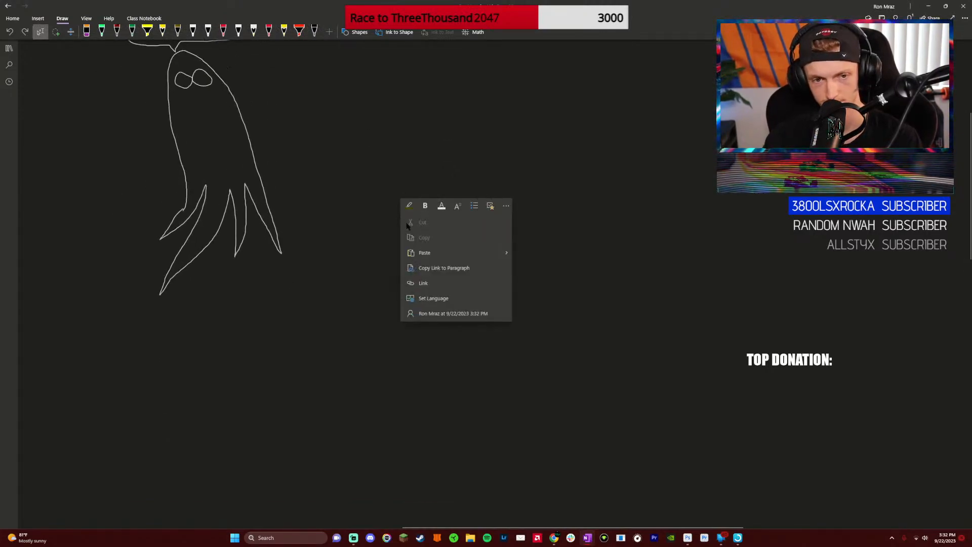
pyautogui.click(426, 252)
# Make the pasted ALWAYS GO FOR THE GAP text bold and set its font size to 14
pyautogui.tripleClick(486, 219)
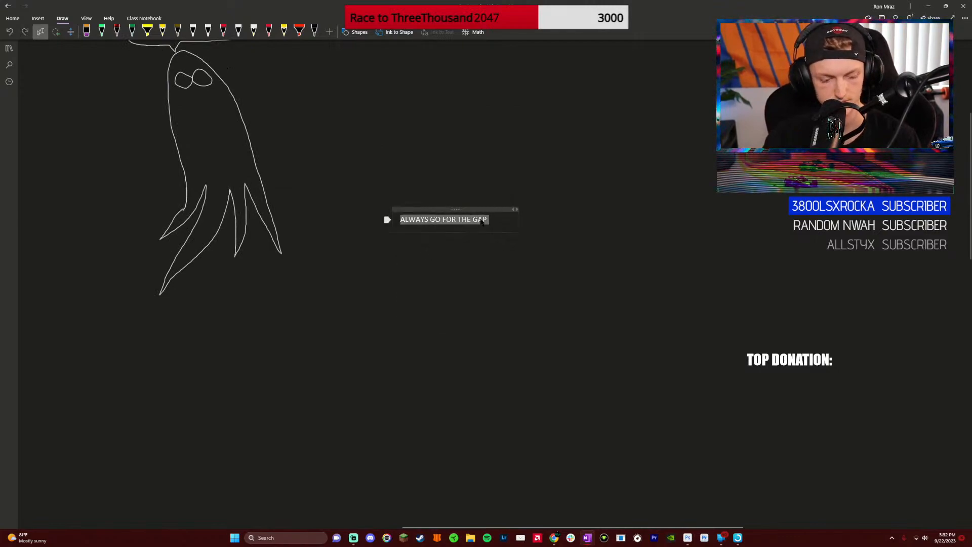
pyautogui.rightClick(479, 221)
pyautogui.click(494, 207)
pyautogui.click(525, 208)
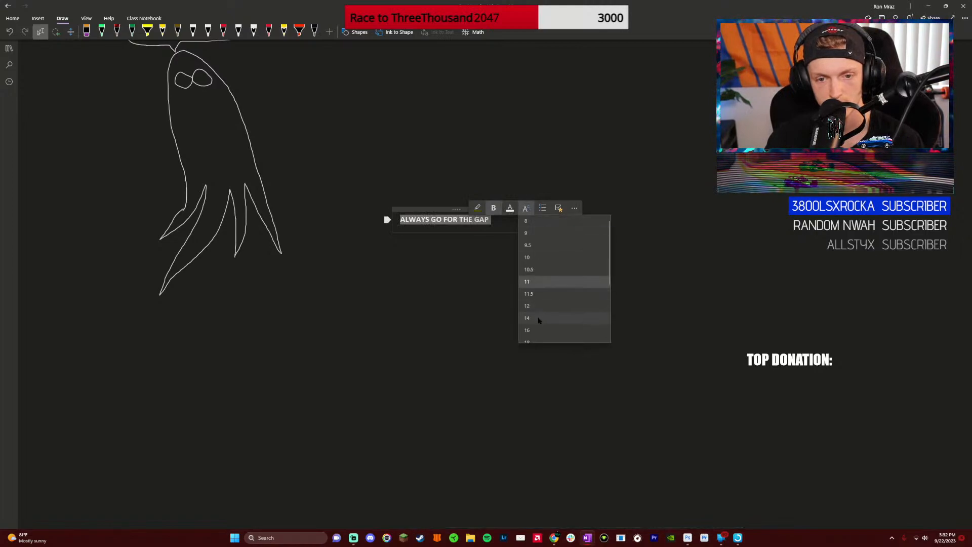
pyautogui.click(536, 320)
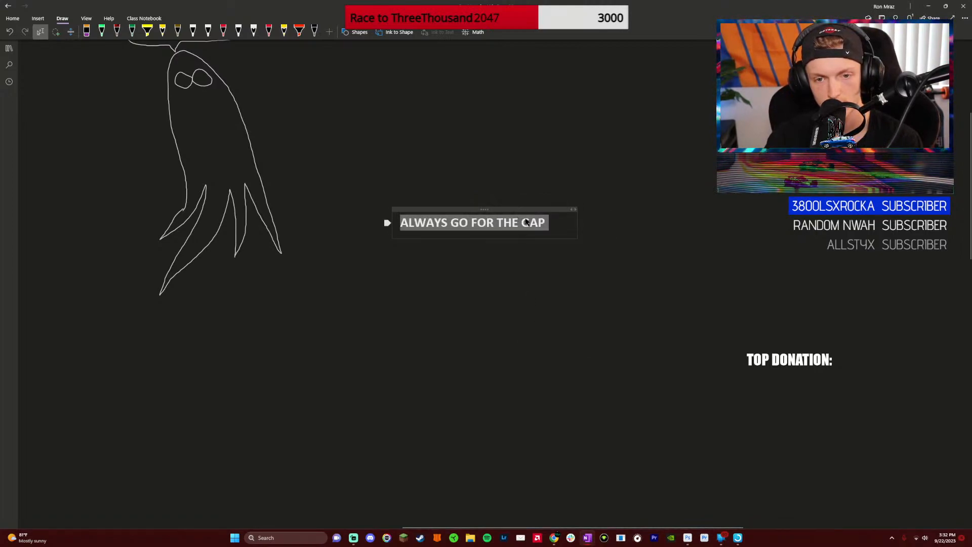
# Enlarge the ALWAYS GO FOR THE GAP text beyond size 14 so it reads as a large heading
pyautogui.rightClick(528, 223)
pyautogui.click(568, 212)
pyautogui.scroll(-1, 578, 303)
pyautogui.click(582, 326)
pyautogui.rightClick(497, 229)
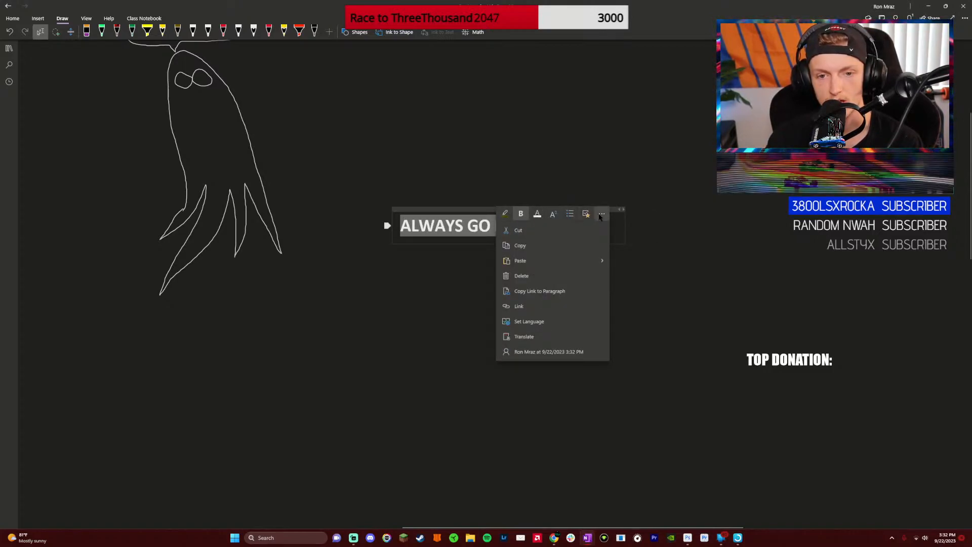
pyautogui.click(601, 214)
pyautogui.click(601, 215)
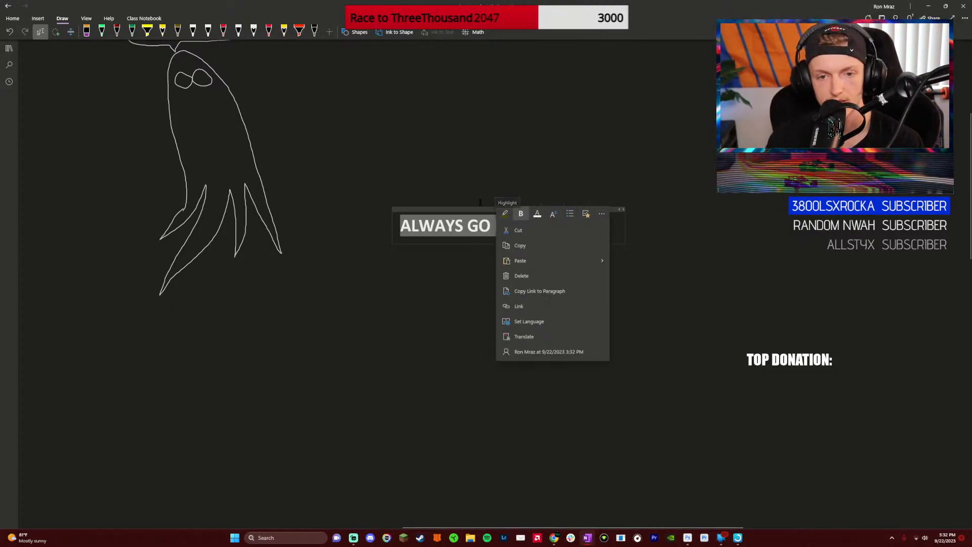
pyautogui.click(466, 190)
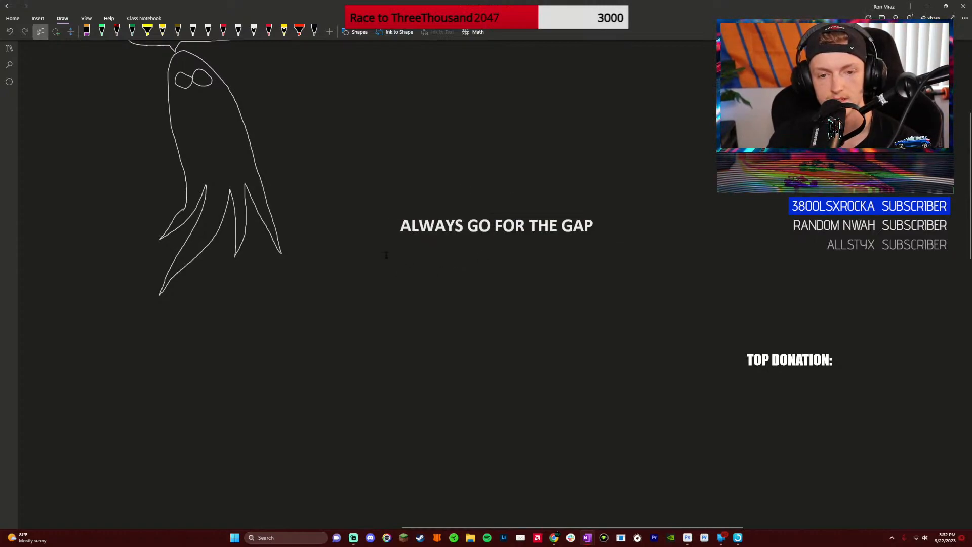
# With the white pen, draw a short diagonal line beside the ghost and handwrite SINGAP between two long lines below the heading
pyautogui.click(193, 31)
pyautogui.moveTo(307, 131); pyautogui.dragTo(354, 167)
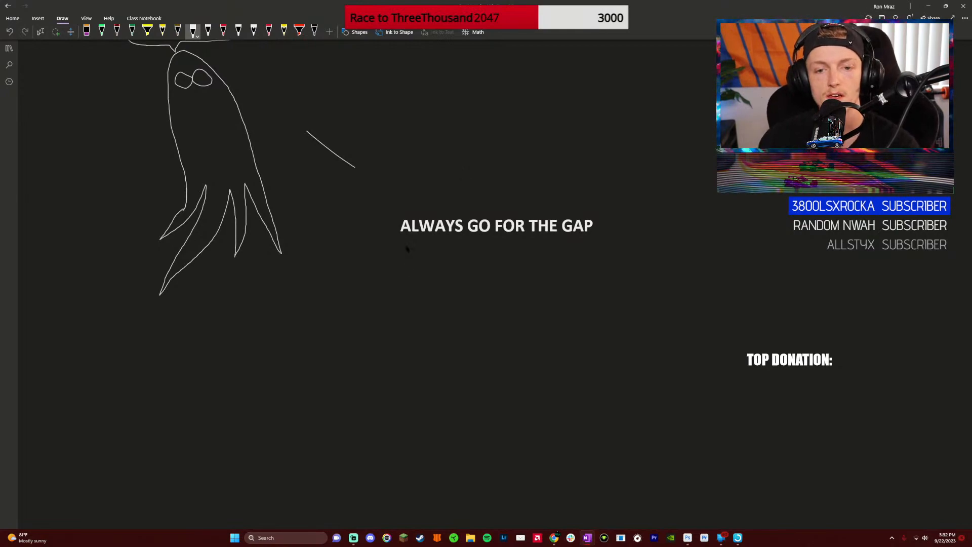
pyautogui.moveTo(332, 293); pyautogui.dragTo(465, 285)
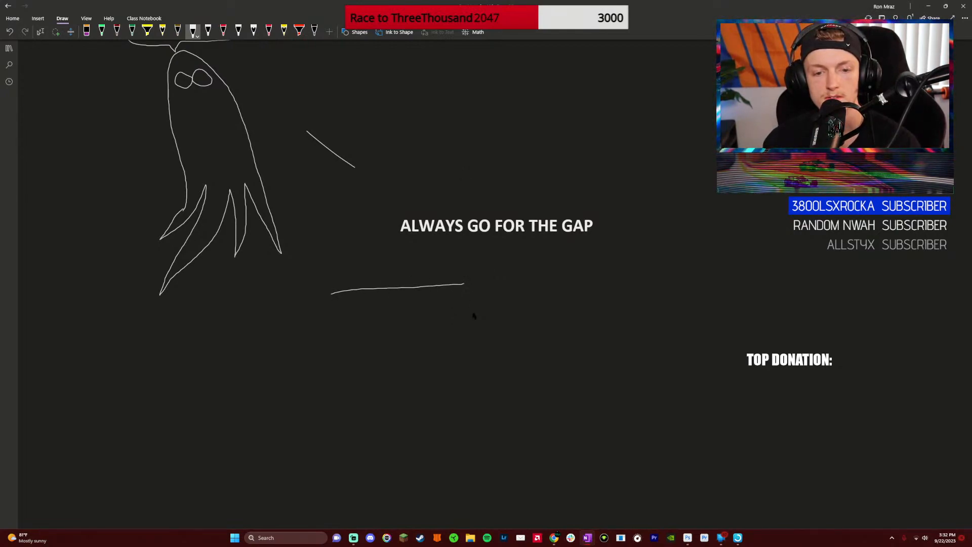
pyautogui.moveTo(429, 321); pyautogui.dragTo(321, 344)
pyautogui.moveTo(371, 292)
pyautogui.mouseDown()
pyautogui.moveTo(360, 317)
pyautogui.moveTo(334, 329)
pyautogui.moveTo(386, 297)
pyautogui.moveTo(369, 330)
pyautogui.mouseUp()
pyautogui.moveTo(362, 330); pyautogui.dragTo(385, 324)
pyautogui.moveTo(387, 325)
pyautogui.mouseDown()
pyautogui.moveTo(389, 303)
pyautogui.moveTo(407, 300)
pyautogui.moveTo(425, 315)
pyautogui.moveTo(440, 314)
pyautogui.moveTo(441, 302)
pyautogui.moveTo(448, 315)
pyautogui.moveTo(462, 289)
pyautogui.moveTo(444, 306)
pyautogui.moveTo(413, 310)
pyautogui.mouseUp()
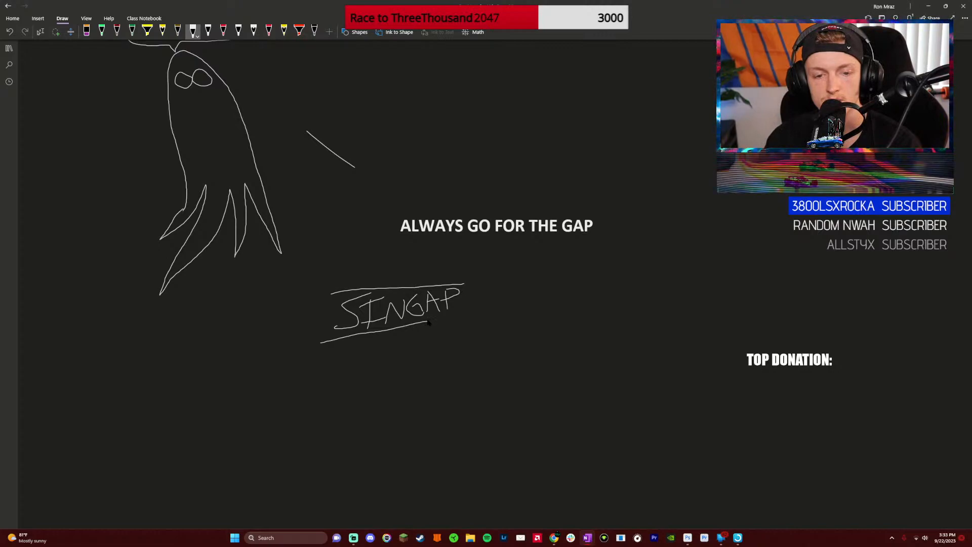
# Sketch a side-view race car running into the SINGAP lettering, with a boxy front wing, two round wheels and a long body
pyautogui.moveTo(450, 328); pyautogui.dragTo(429, 326)
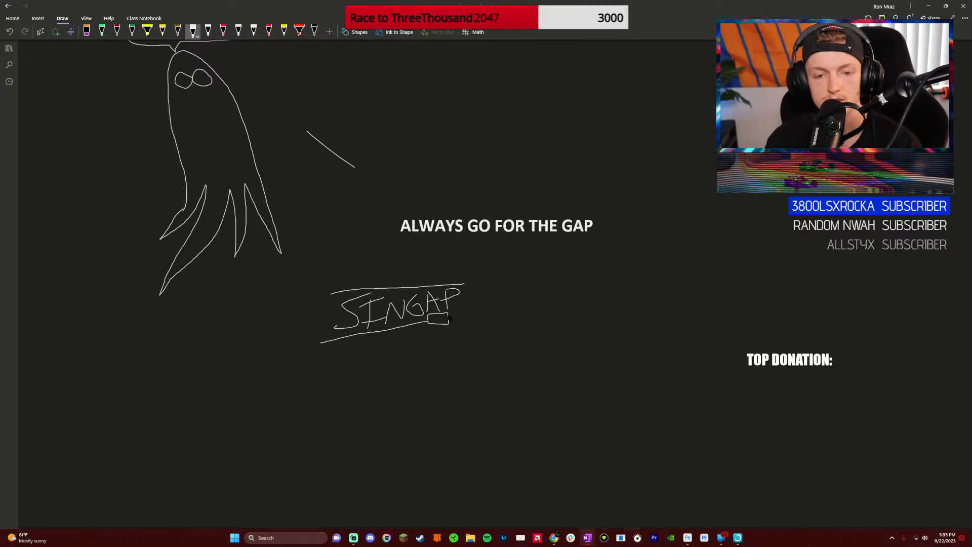
pyautogui.moveTo(465, 303)
pyautogui.mouseDown()
pyautogui.moveTo(451, 323)
pyautogui.moveTo(472, 329)
pyautogui.moveTo(478, 311)
pyautogui.moveTo(464, 304)
pyautogui.mouseUp()
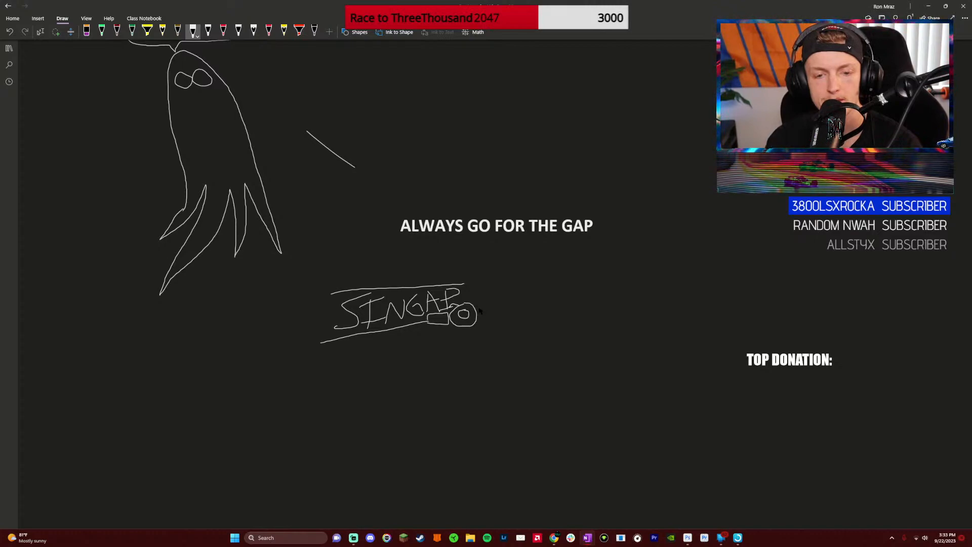
pyautogui.moveTo(484, 307)
pyautogui.mouseDown()
pyautogui.moveTo(546, 317)
pyautogui.moveTo(504, 314)
pyautogui.moveTo(548, 319)
pyautogui.mouseUp()
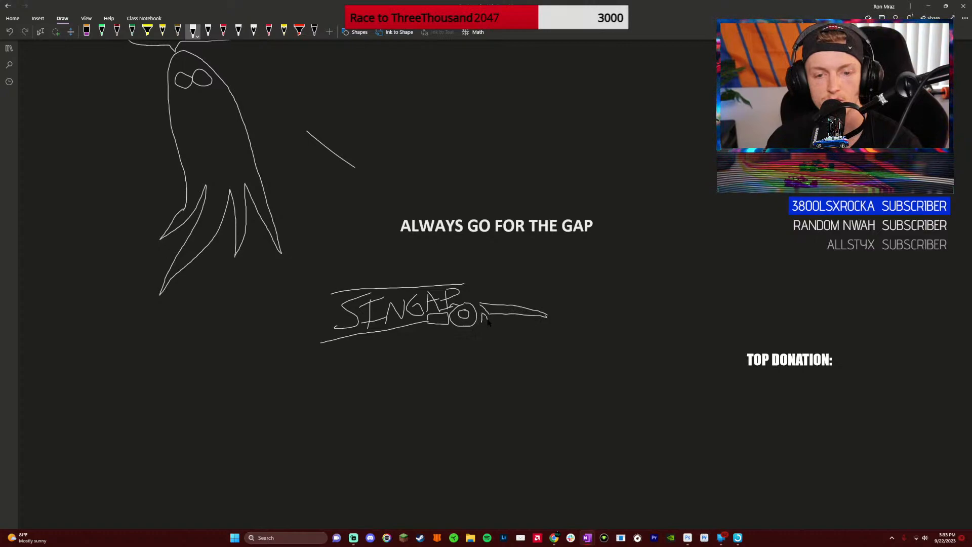
pyautogui.moveTo(493, 326); pyautogui.dragTo(540, 332)
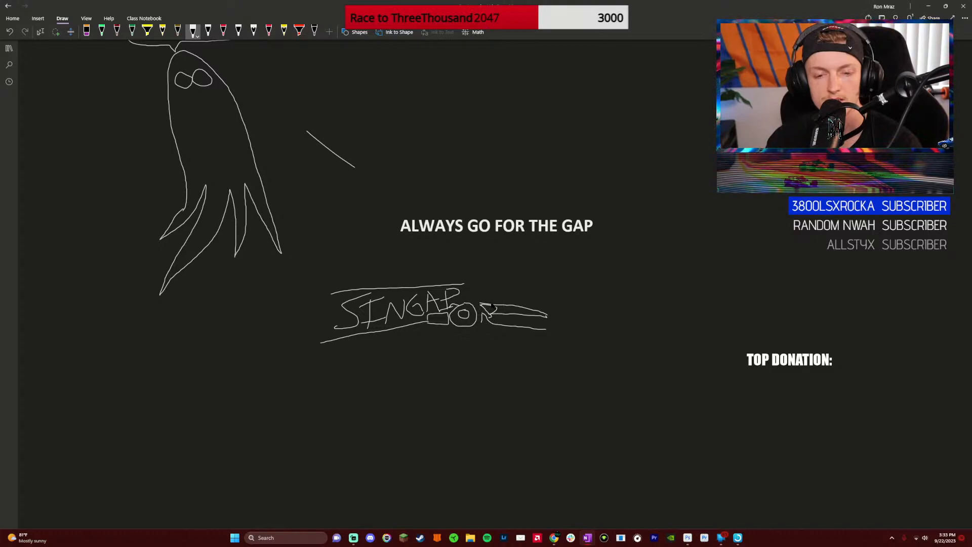
pyautogui.moveTo(499, 302); pyautogui.dragTo(527, 298)
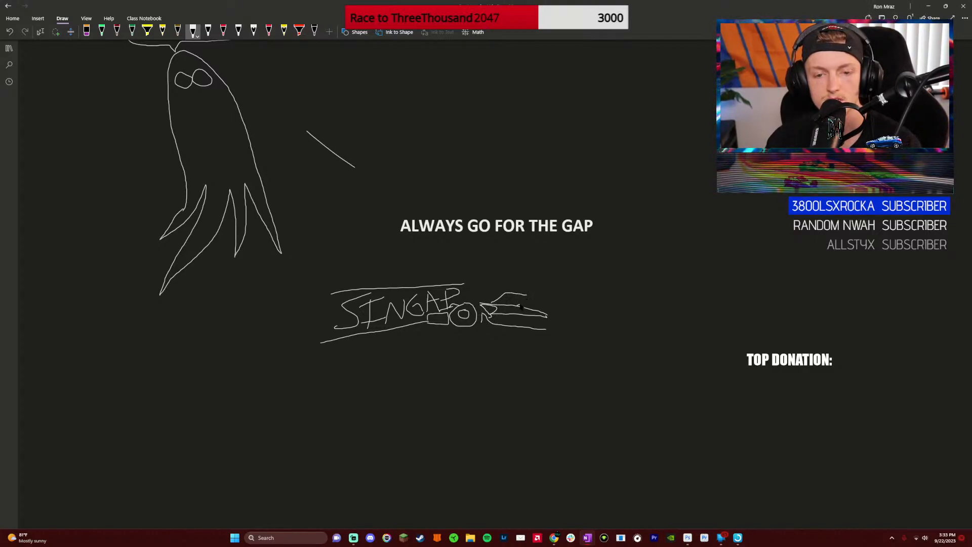
pyautogui.moveTo(534, 297); pyautogui.dragTo(618, 307)
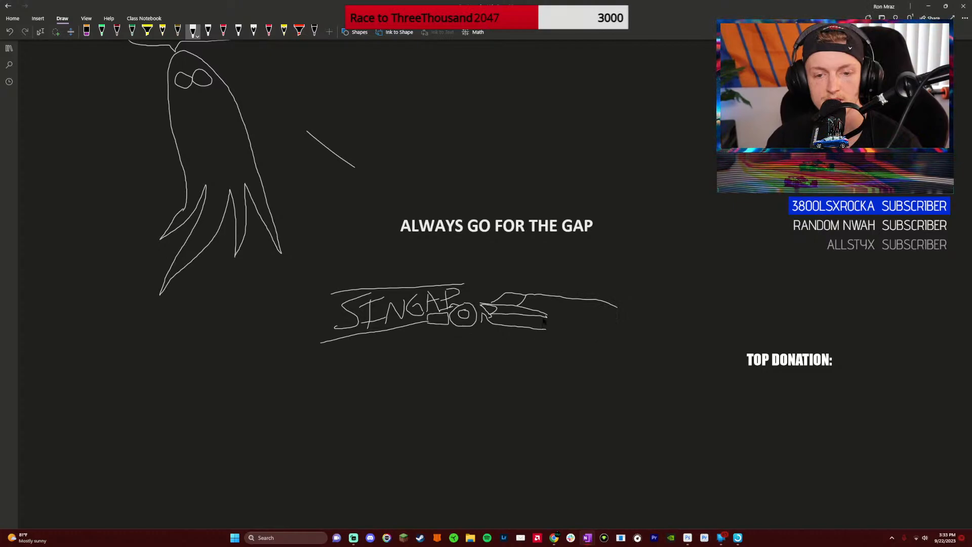
pyautogui.moveTo(541, 331)
pyautogui.mouseDown()
pyautogui.moveTo(596, 338)
pyautogui.moveTo(596, 318)
pyautogui.moveTo(587, 316)
pyautogui.moveTo(590, 325)
pyautogui.mouseUp()
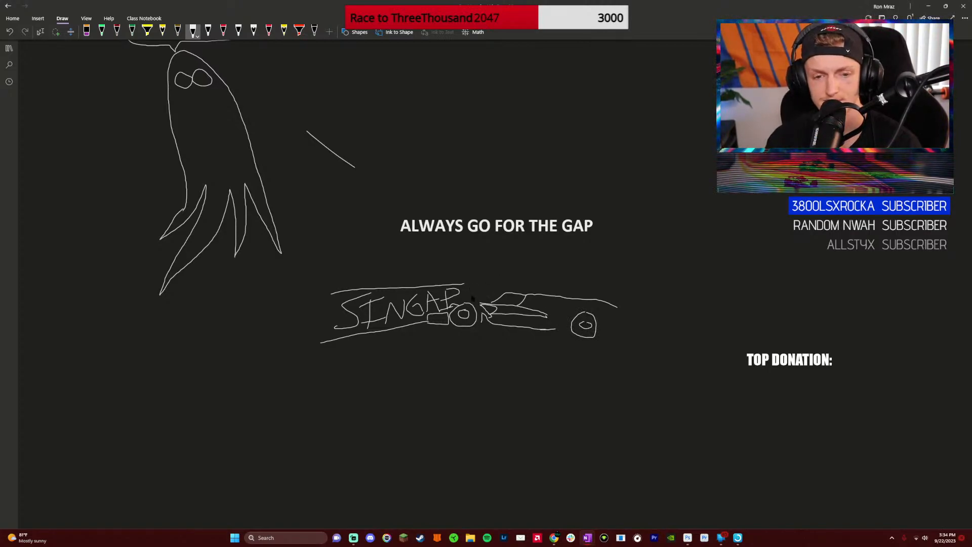
# Draw two long, near-vertical lines crossing the SINGAP lettering, interrupting the second one at the car's front wheel
pyautogui.moveTo(395, 243); pyautogui.dragTo(419, 372)
pyautogui.moveTo(455, 240); pyautogui.dragTo(464, 285)
pyautogui.moveTo(475, 332); pyautogui.dragTo(488, 384)
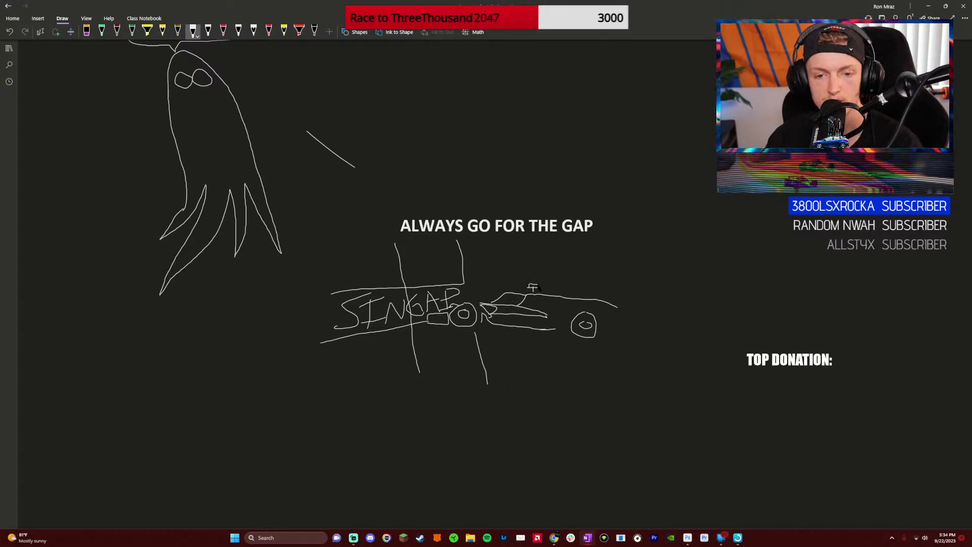
# Redraw the car's upper body line sloping down to the rear wheel and erase the old line extending past it
pyautogui.moveTo(538, 299); pyautogui.dragTo(585, 314)
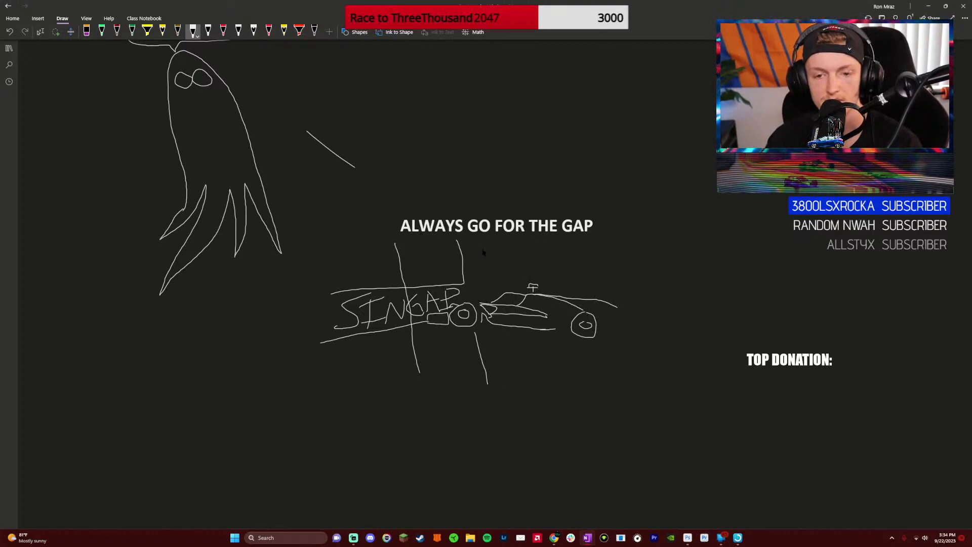
pyautogui.click(86, 31)
pyautogui.moveTo(619, 304); pyautogui.dragTo(598, 319)
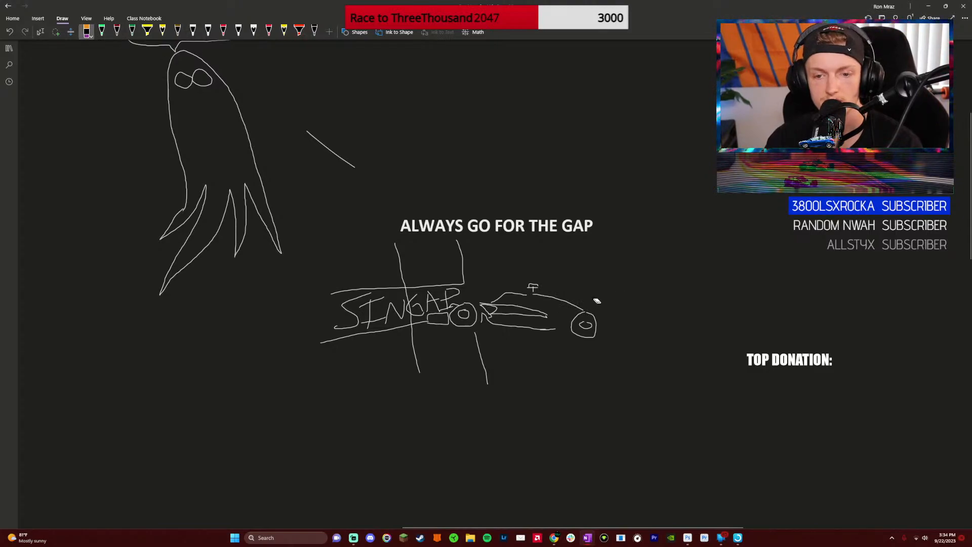
pyautogui.click(193, 31)
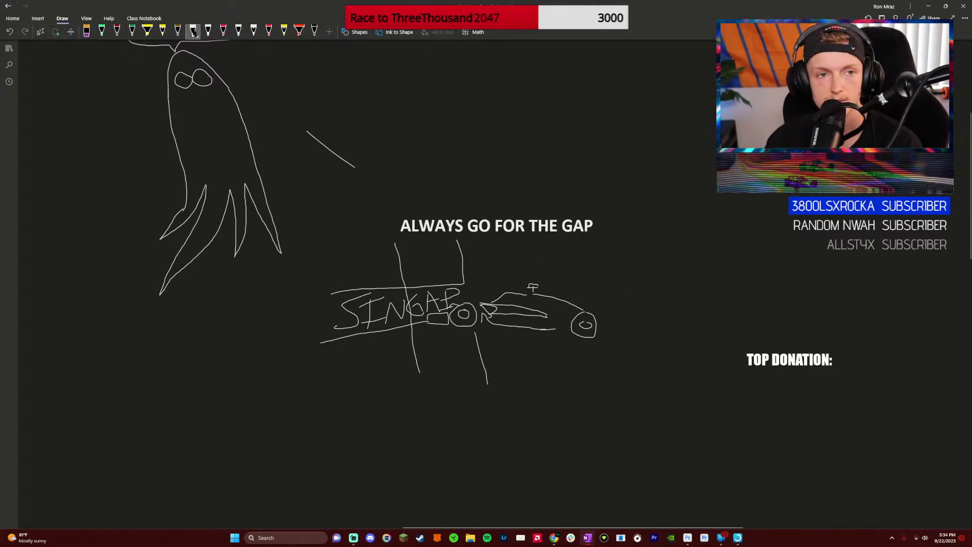
# Finish the car with a rear wing and body side line, and handwrite ORE above its nose to complete SINGAPORE
pyautogui.moveTo(588, 311)
pyautogui.mouseDown()
pyautogui.moveTo(625, 288)
pyautogui.moveTo(626, 305)
pyautogui.moveTo(598, 328)
pyautogui.moveTo(622, 322)
pyautogui.moveTo(615, 330)
pyautogui.moveTo(565, 333)
pyautogui.mouseUp()
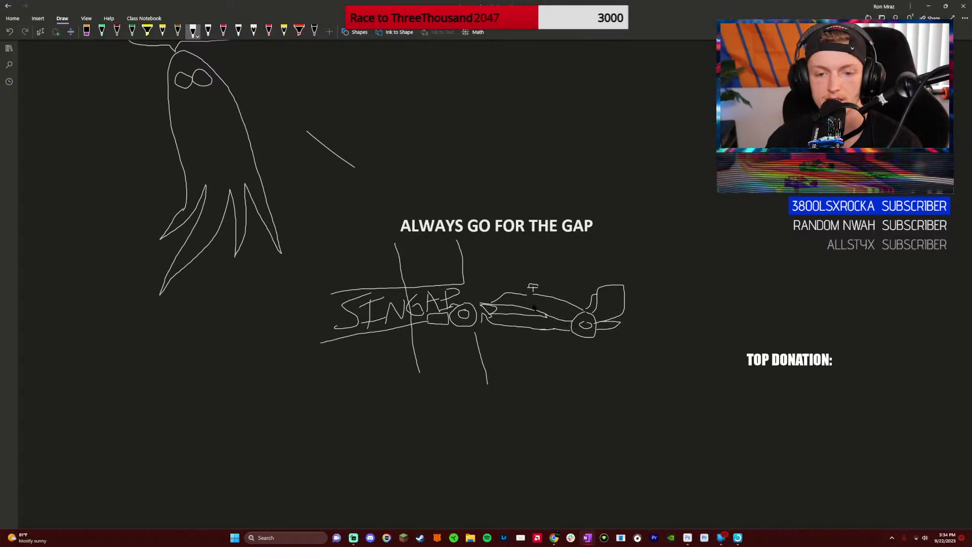
pyautogui.moveTo(511, 308); pyautogui.dragTo(575, 315)
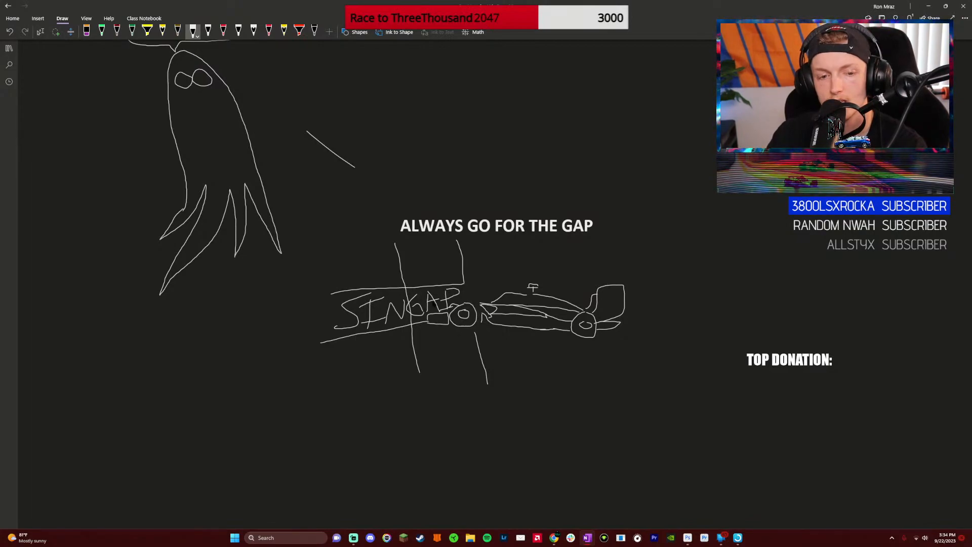
pyautogui.moveTo(471, 292)
pyautogui.mouseDown()
pyautogui.moveTo(474, 309)
pyautogui.moveTo(473, 287)
pyautogui.moveTo(485, 296)
pyautogui.moveTo(500, 284)
pyautogui.moveTo(492, 294)
pyautogui.moveTo(503, 297)
pyautogui.moveTo(504, 278)
pyautogui.moveTo(516, 291)
pyautogui.mouseUp()
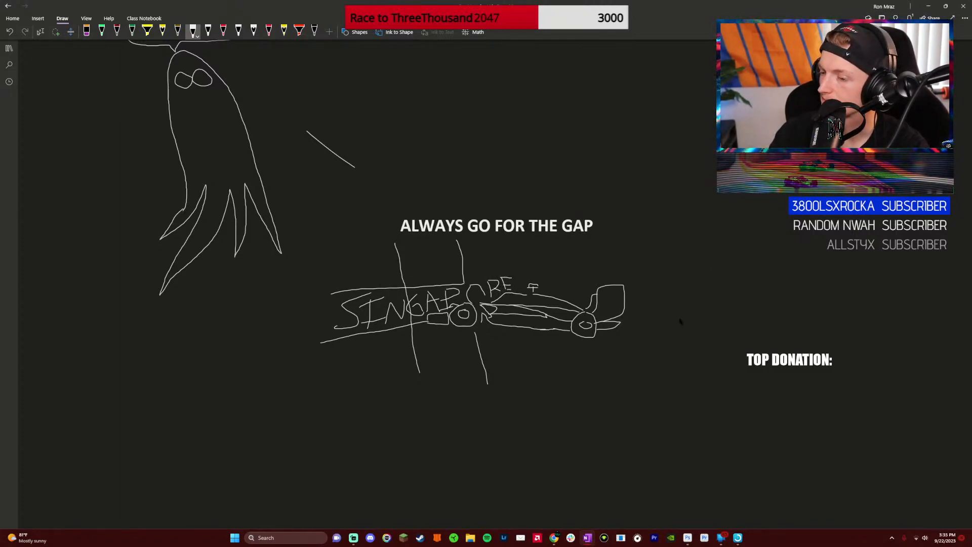
# Look over the ghost and race car drawings together with the notes around them on the page
pyautogui.scroll(5, 326, 247)
pyautogui.scroll(-2, 321, 253)
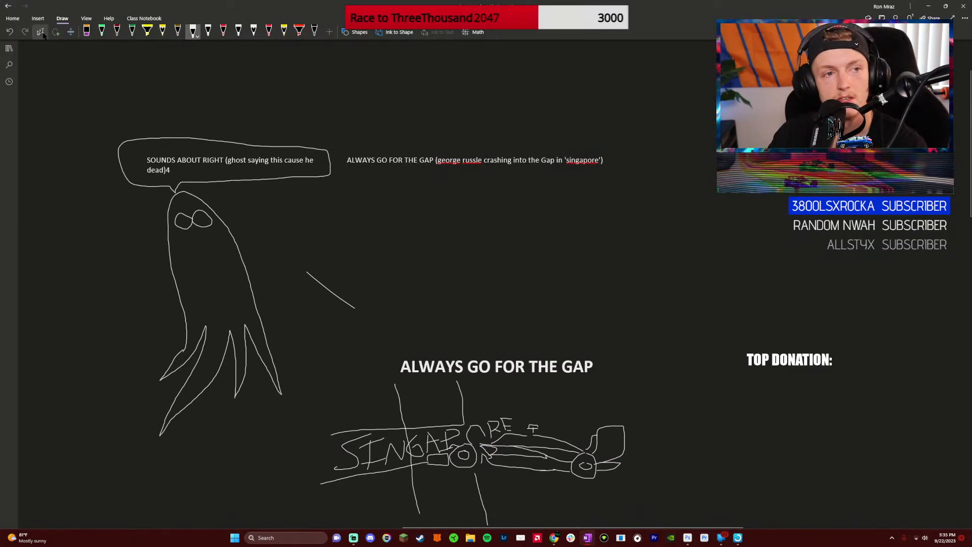
pyautogui.scroll(-8, 405, 312)
pyautogui.scroll(4, 402, 310)
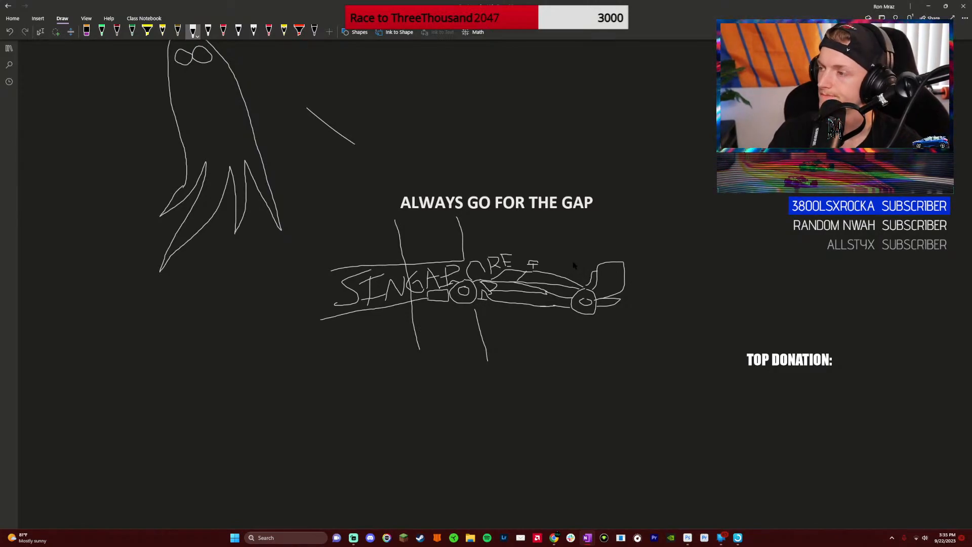
pyautogui.scroll(5, 453, 319)
pyautogui.scroll(-2, 452, 320)
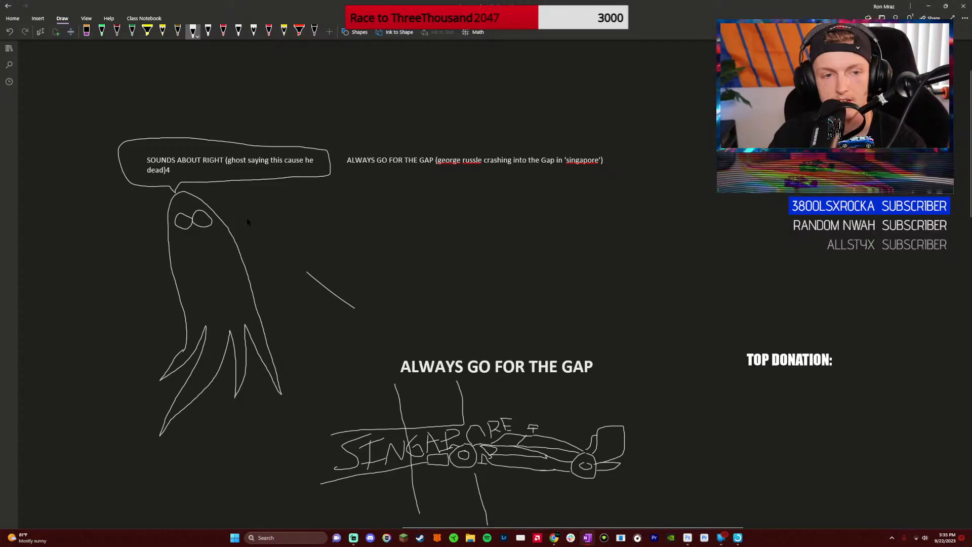
pyautogui.scroll(2, 249, 223)
pyautogui.scroll(-2, 246, 226)
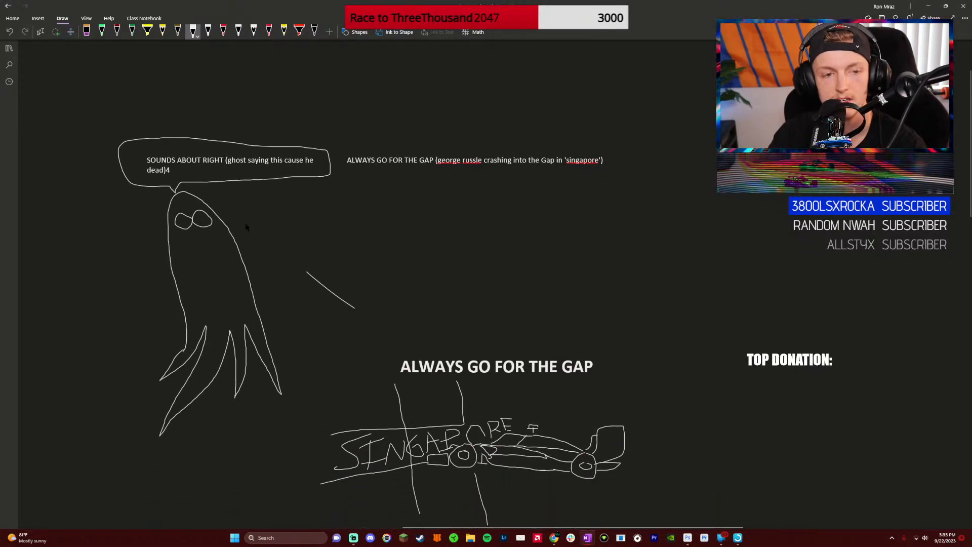
pyautogui.hscroll(-6, 264, 238)
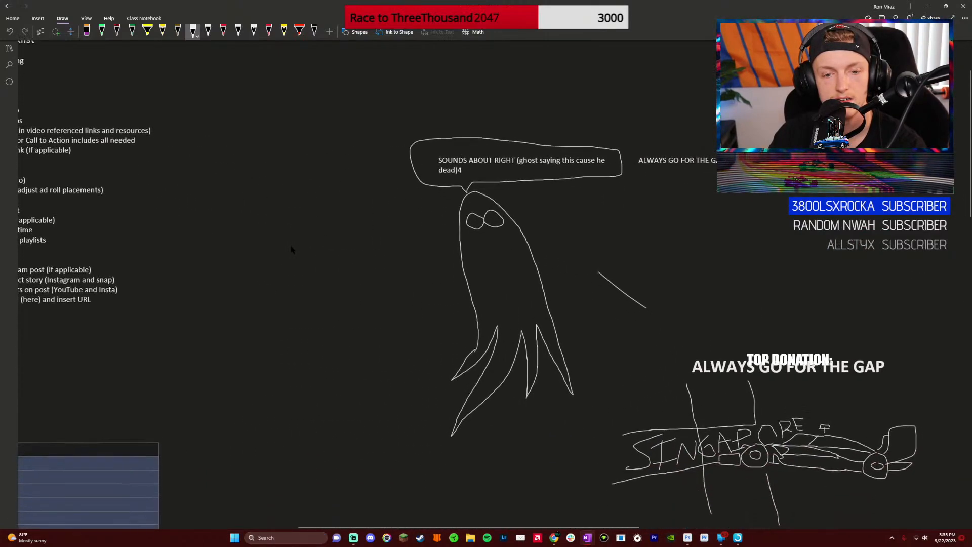
pyautogui.scroll(-2, 291, 249)
pyautogui.scroll(2, 441, 168)
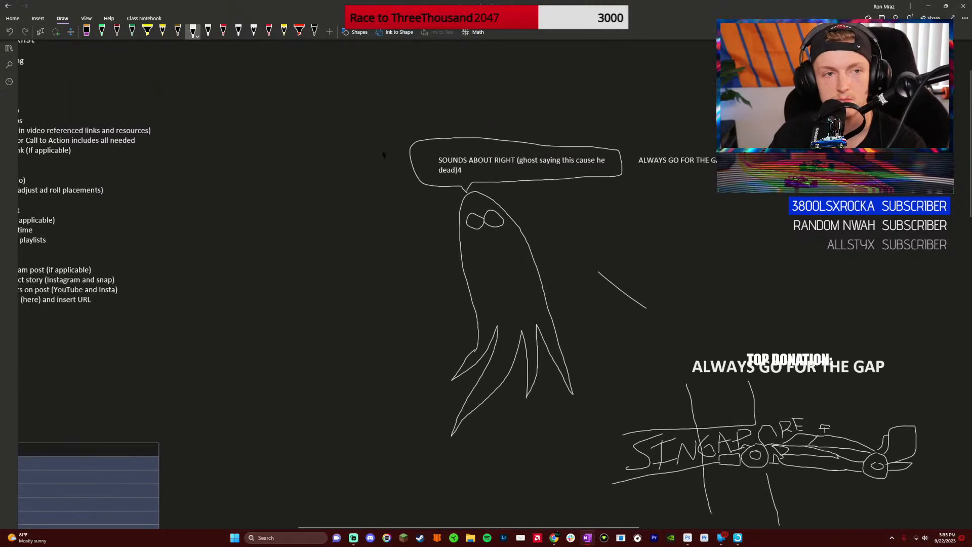
pyautogui.hscroll(3, 429, 184)
pyautogui.hscroll(-3, 430, 183)
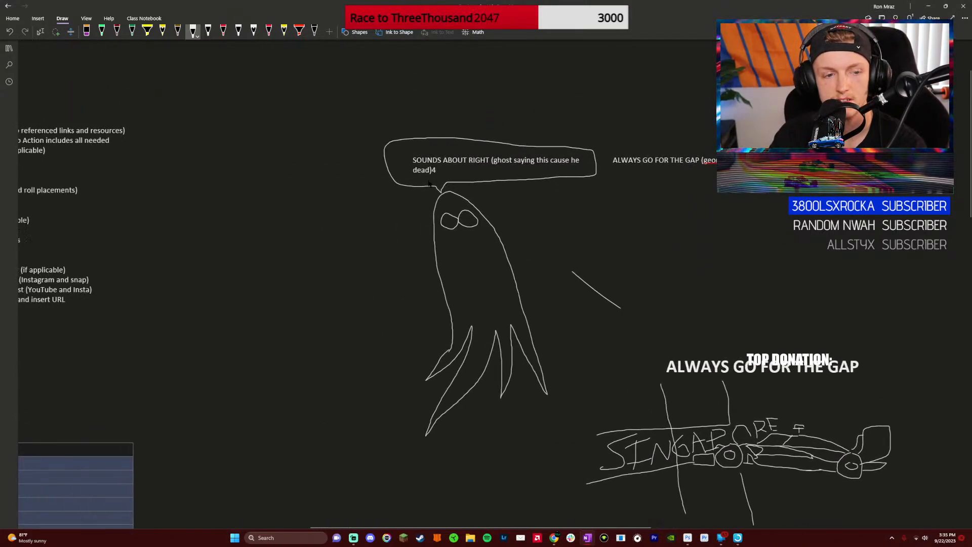
# Draw an arrow curving away from the ghost's speech bubble to a second, smaller ghost sketched beside the first one
pyautogui.moveTo(407, 174)
pyautogui.mouseDown()
pyautogui.moveTo(366, 203)
pyautogui.moveTo(376, 202)
pyautogui.moveTo(348, 232)
pyautogui.moveTo(285, 416)
pyautogui.moveTo(321, 374)
pyautogui.moveTo(339, 391)
pyautogui.moveTo(368, 317)
pyautogui.moveTo(374, 340)
pyautogui.moveTo(389, 268)
pyautogui.moveTo(358, 221)
pyautogui.moveTo(345, 256)
pyautogui.moveTo(357, 252)
pyautogui.moveTo(352, 242)
pyautogui.moveTo(377, 260)
pyautogui.moveTo(372, 245)
pyautogui.mouseUp()
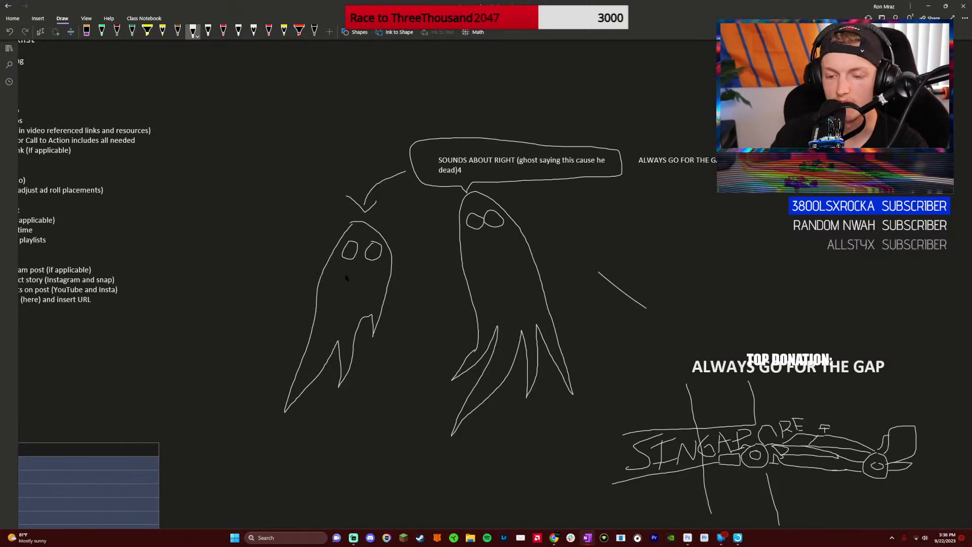
# Sketch a skeleton's collarbone line, ribs, spine and pelvis in the empty space beyond the ALWAYS GO FOR THE GAP note
pyautogui.hscroll(8, 541, 293)
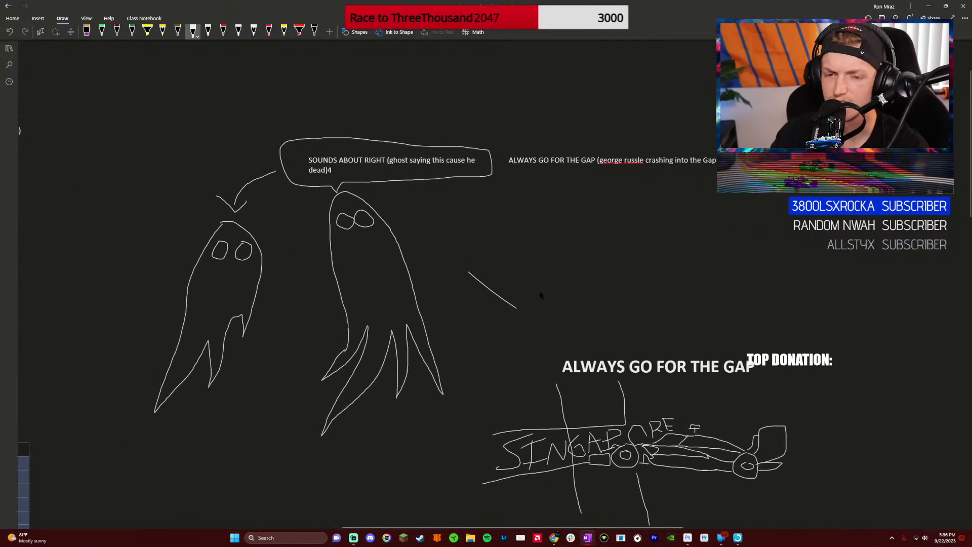
pyautogui.hscroll(4, 541, 293)
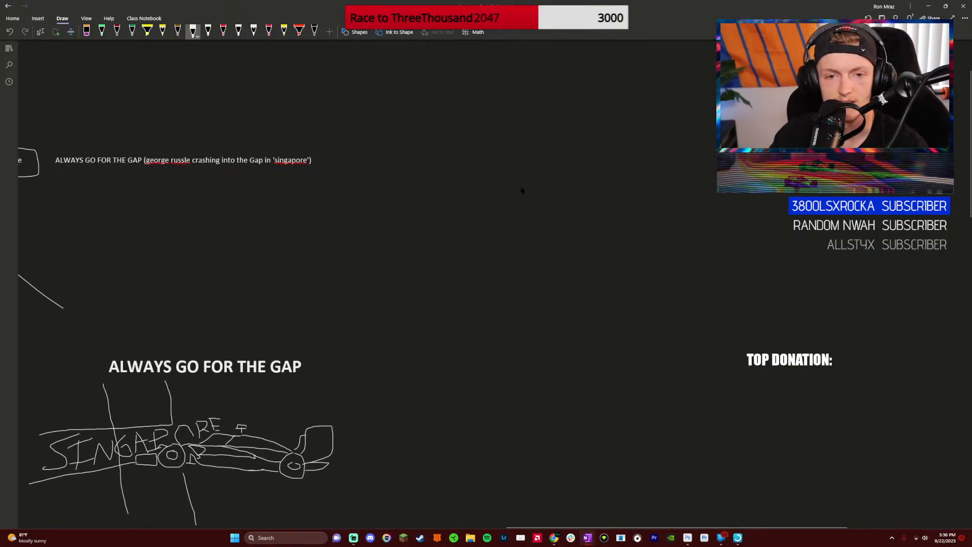
pyautogui.moveTo(516, 175)
pyautogui.mouseDown()
pyautogui.moveTo(481, 185)
pyautogui.moveTo(504, 187)
pyautogui.moveTo(495, 194)
pyautogui.moveTo(501, 202)
pyautogui.moveTo(476, 205)
pyautogui.moveTo(496, 220)
pyautogui.mouseUp()
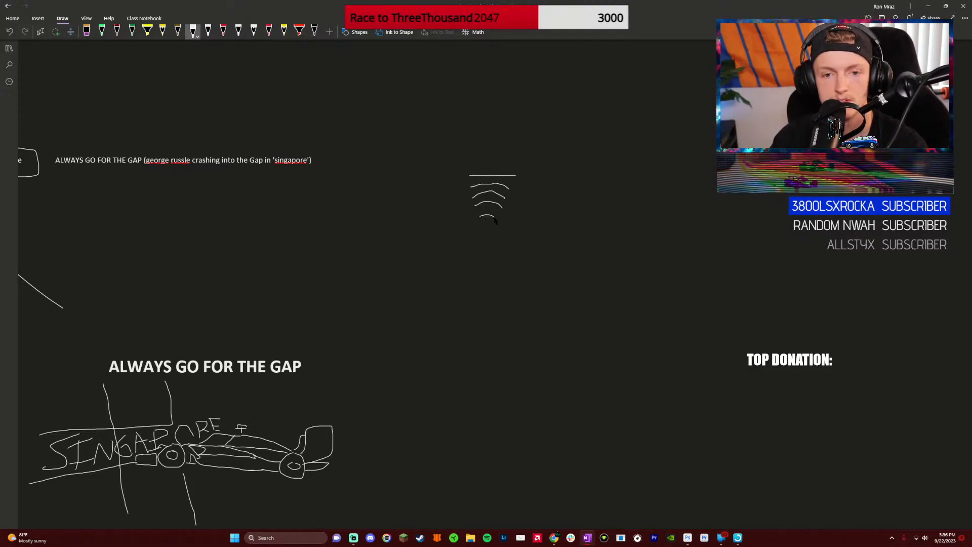
pyautogui.moveTo(490, 167)
pyautogui.mouseDown()
pyautogui.moveTo(489, 223)
pyautogui.moveTo(469, 231)
pyautogui.moveTo(472, 222)
pyautogui.moveTo(508, 233)
pyautogui.moveTo(476, 243)
pyautogui.moveTo(472, 234)
pyautogui.moveTo(463, 281)
pyautogui.mouseUp()
# Draw both skeleton legs below the pelvis, with thigh bones, knees, shins and splayed feet
pyautogui.moveTo(471, 234); pyautogui.dragTo(466, 281)
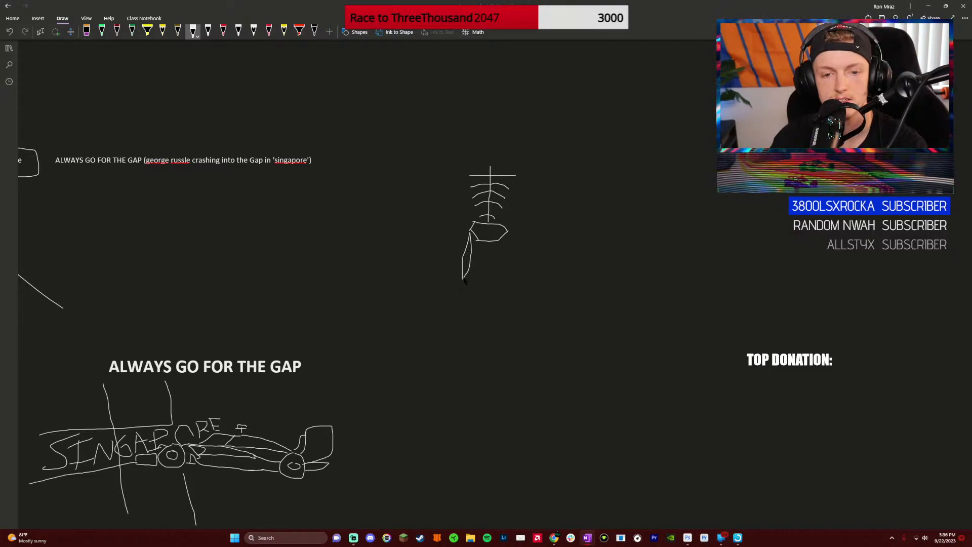
pyautogui.moveTo(473, 236)
pyautogui.mouseDown()
pyautogui.moveTo(466, 286)
pyautogui.moveTo(478, 255)
pyautogui.moveTo(473, 234)
pyautogui.moveTo(499, 240)
pyautogui.moveTo(503, 281)
pyautogui.moveTo(498, 239)
pyautogui.moveTo(508, 233)
pyautogui.moveTo(510, 279)
pyautogui.moveTo(513, 233)
pyautogui.mouseUp()
pyautogui.moveTo(465, 284)
pyautogui.mouseDown()
pyautogui.moveTo(514, 281)
pyautogui.moveTo(460, 297)
pyautogui.moveTo(460, 338)
pyautogui.mouseUp()
pyautogui.moveTo(469, 290)
pyautogui.mouseDown()
pyautogui.moveTo(464, 346)
pyautogui.moveTo(471, 337)
pyautogui.mouseUp()
pyautogui.moveTo(505, 284)
pyautogui.mouseDown()
pyautogui.moveTo(512, 344)
pyautogui.moveTo(512, 333)
pyautogui.moveTo(462, 352)
pyautogui.moveTo(516, 355)
pyautogui.mouseUp()
pyautogui.moveTo(512, 339)
pyautogui.mouseDown()
pyautogui.moveTo(522, 353)
pyautogui.moveTo(518, 344)
pyautogui.mouseUp()
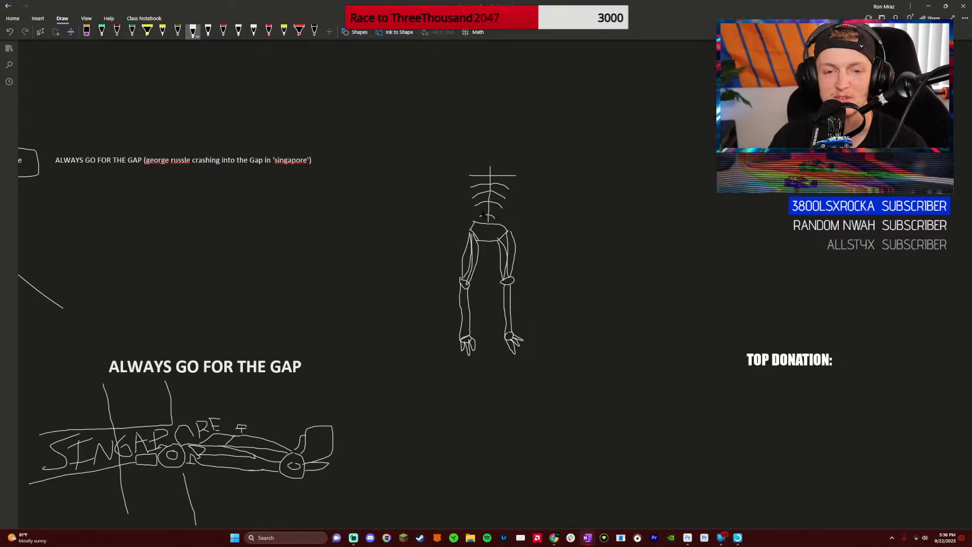
# Draw the skeleton's shoulders and extend the ribs, and add one full arm with elbow and hand on the outer side nearest the notes
pyautogui.moveTo(474, 179)
pyautogui.mouseDown()
pyautogui.moveTo(478, 221)
pyautogui.moveTo(496, 224)
pyautogui.moveTo(498, 207)
pyautogui.moveTo(506, 221)
pyautogui.moveTo(506, 193)
pyautogui.moveTo(511, 203)
pyautogui.moveTo(471, 175)
pyautogui.moveTo(454, 179)
pyautogui.moveTo(460, 192)
pyautogui.moveTo(478, 181)
pyautogui.moveTo(476, 163)
pyautogui.moveTo(522, 191)
pyautogui.mouseUp()
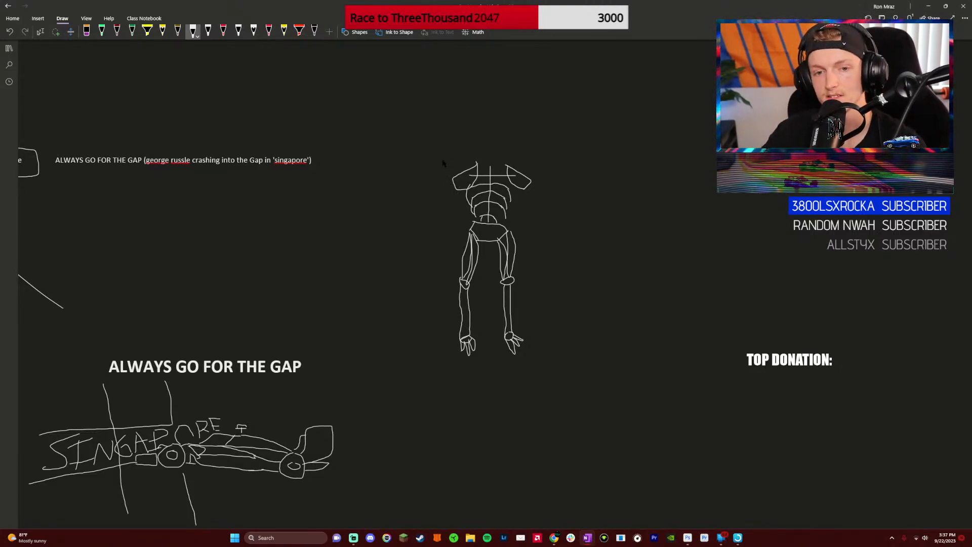
pyautogui.moveTo(453, 182)
pyautogui.mouseDown()
pyautogui.moveTo(433, 213)
pyautogui.moveTo(457, 188)
pyautogui.moveTo(438, 219)
pyautogui.moveTo(454, 189)
pyautogui.mouseUp()
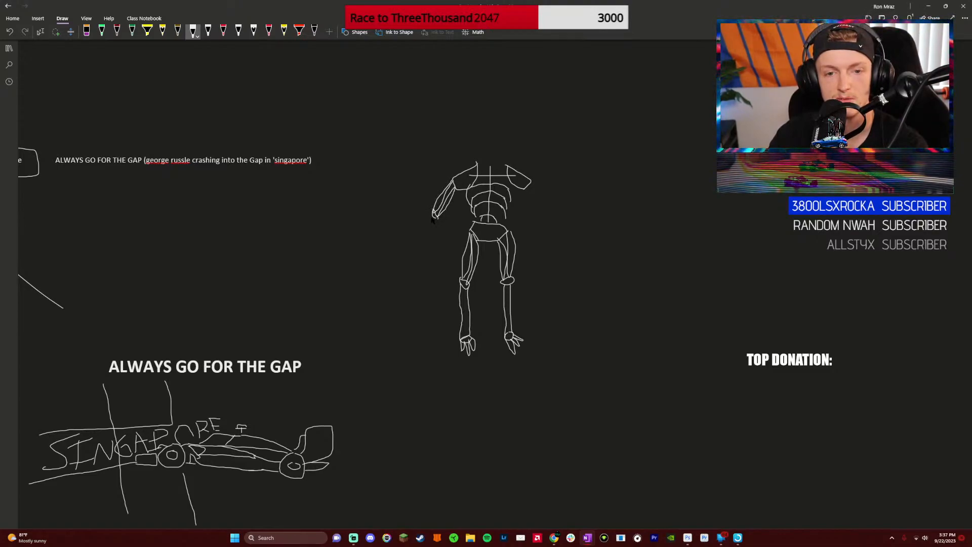
pyautogui.moveTo(433, 214)
pyautogui.mouseDown()
pyautogui.moveTo(440, 259)
pyautogui.moveTo(445, 249)
pyautogui.mouseUp()
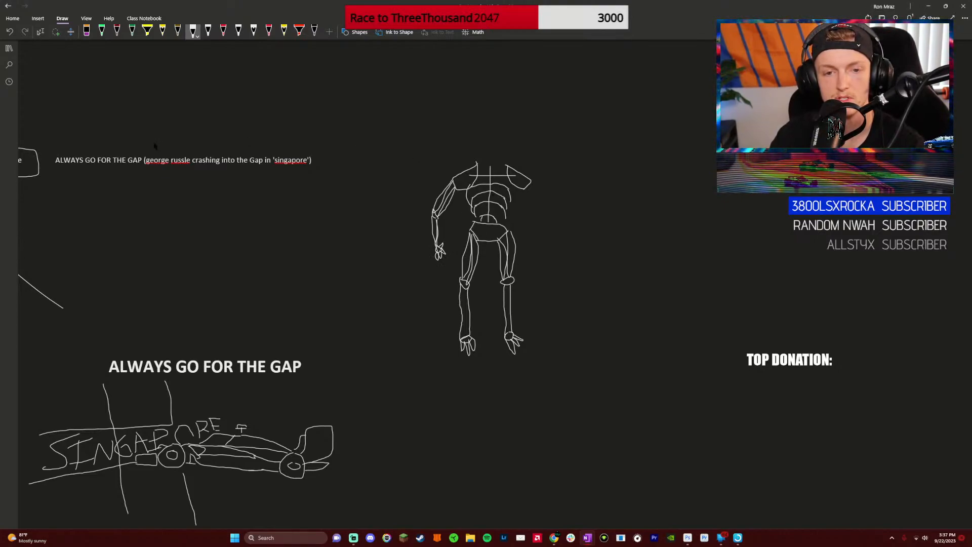
# Lasso the finished skeleton arm and paste a copy of it on the other side of the body
pyautogui.click(40, 32)
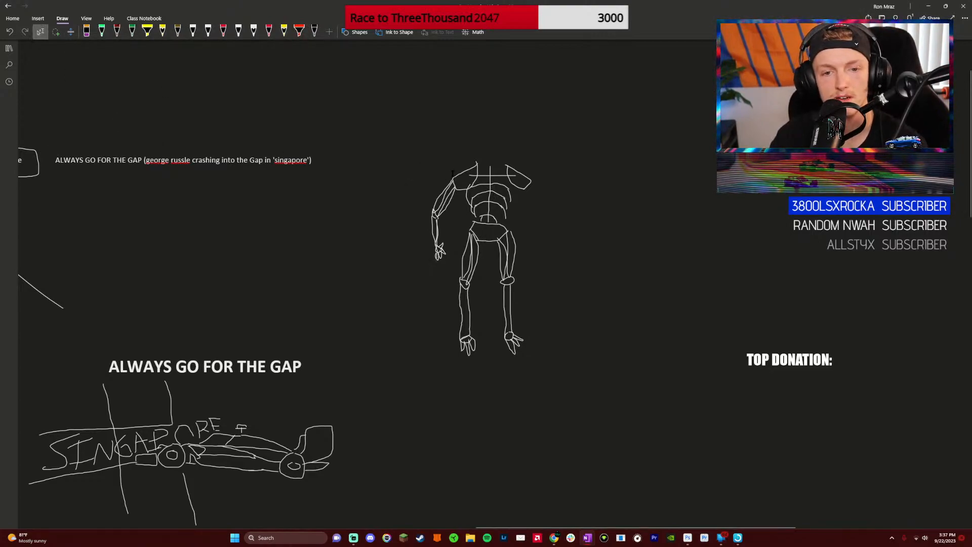
pyautogui.click(56, 31)
pyautogui.moveTo(456, 191)
pyautogui.mouseDown()
pyautogui.moveTo(450, 245)
pyautogui.moveTo(424, 213)
pyautogui.moveTo(431, 165)
pyautogui.mouseUp()
pyautogui.hotkey('ctrl', 'c')
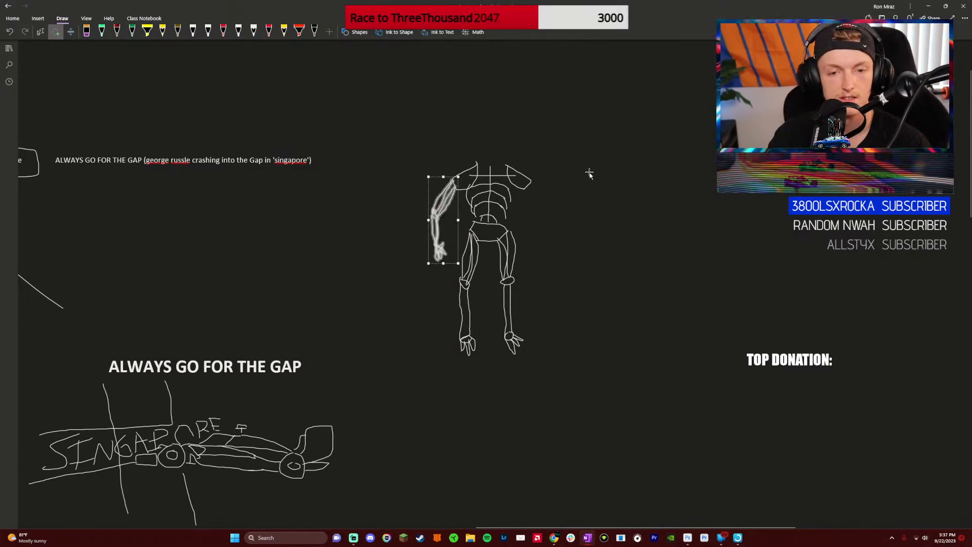
pyautogui.click(549, 167)
pyautogui.hotkey('ctrl', 'v')
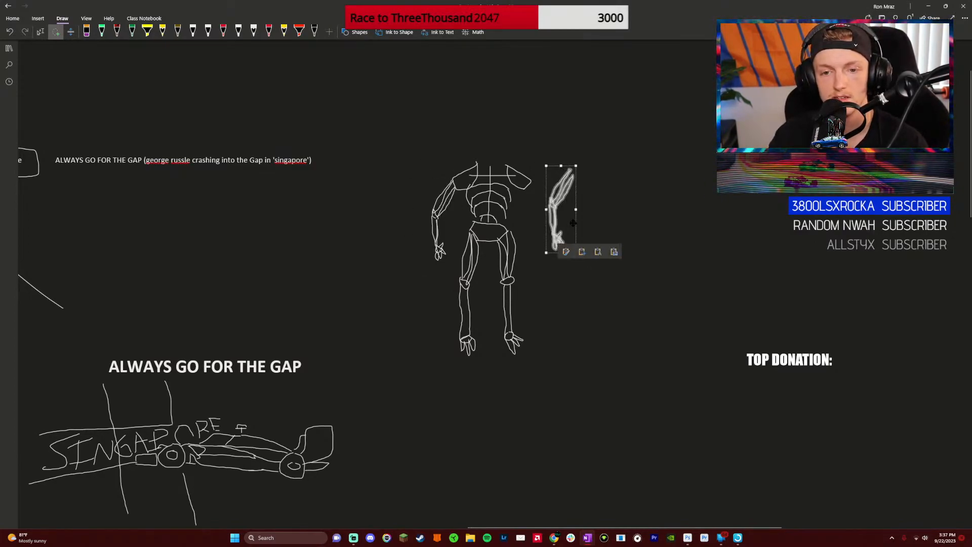
# Mirror the copied arm left to right and move it onto the skeleton's empty shoulder
pyautogui.rightClick(573, 226)
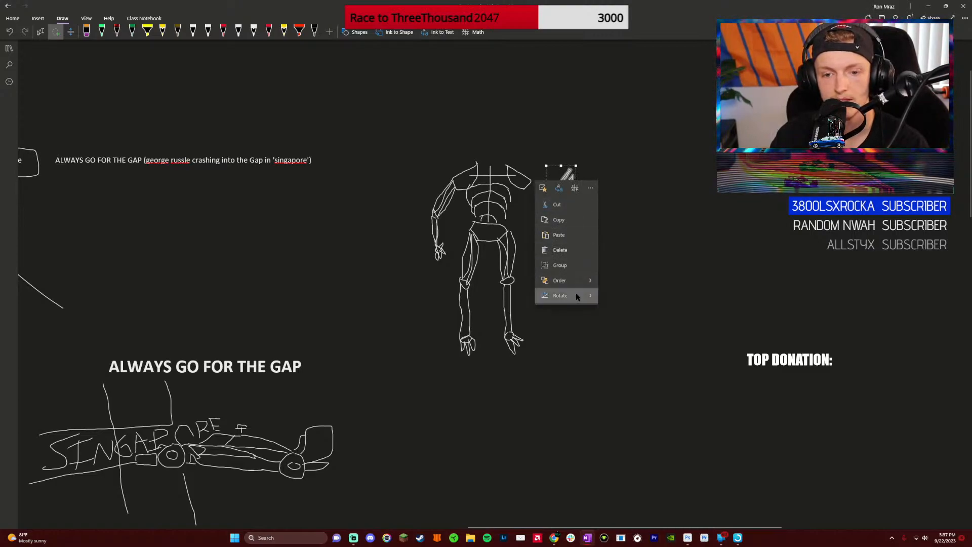
pyautogui.click(619, 336)
pyautogui.press('Left')
pyautogui.press('Left')
pyautogui.press('Left')
pyautogui.press('Left')
pyautogui.press('Down')
pyautogui.press('Down')
pyautogui.click(617, 243)
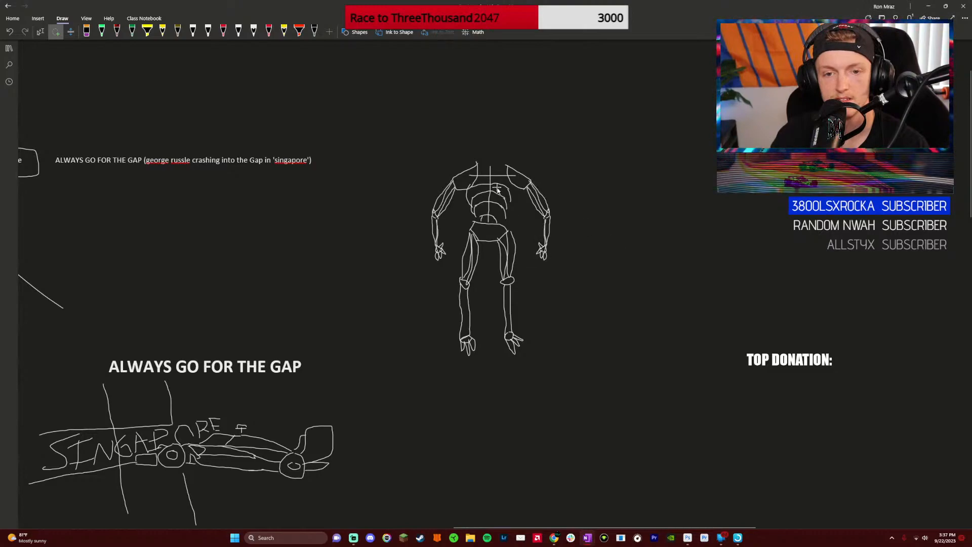
# Draw a racing helmet with a visor opening as the skeleton's head and connect it to the spine with neck bones
pyautogui.click(239, 32)
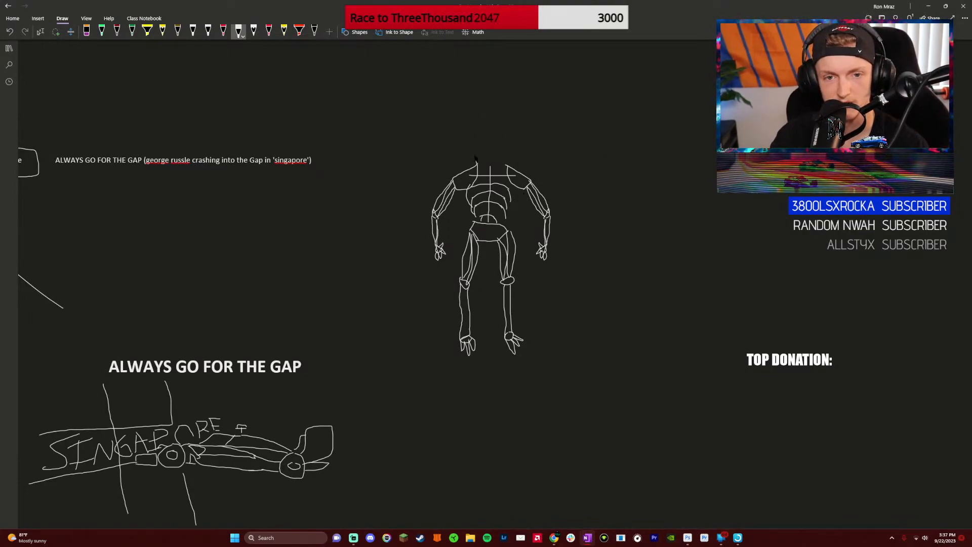
pyautogui.moveTo(472, 151)
pyautogui.mouseDown()
pyautogui.moveTo(472, 118)
pyautogui.moveTo(498, 118)
pyautogui.moveTo(515, 137)
pyautogui.moveTo(512, 159)
pyautogui.moveTo(508, 129)
pyautogui.moveTo(483, 132)
pyautogui.moveTo(516, 144)
pyautogui.mouseUp()
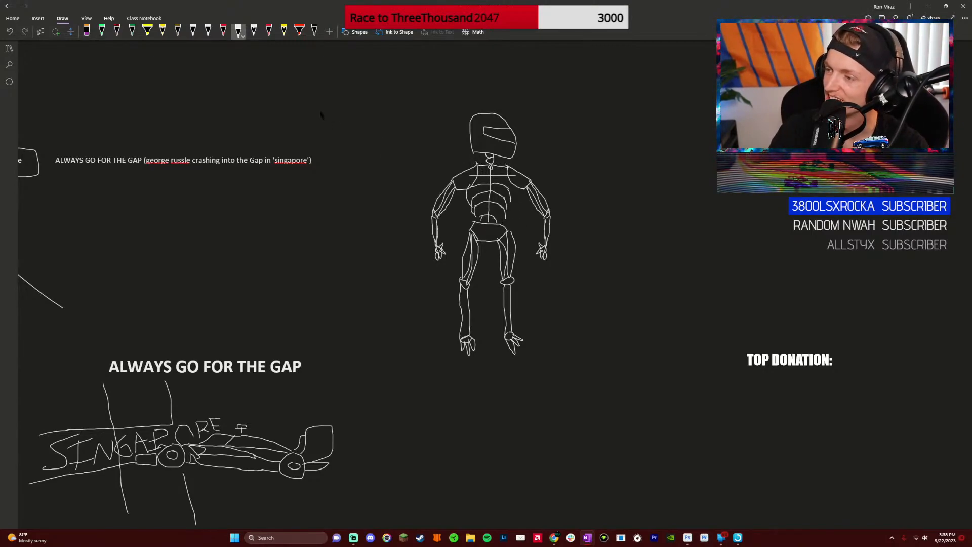
# Lasso the whole helmeted skeleton and paste a copy of it in the empty space beside the original
pyautogui.click(56, 31)
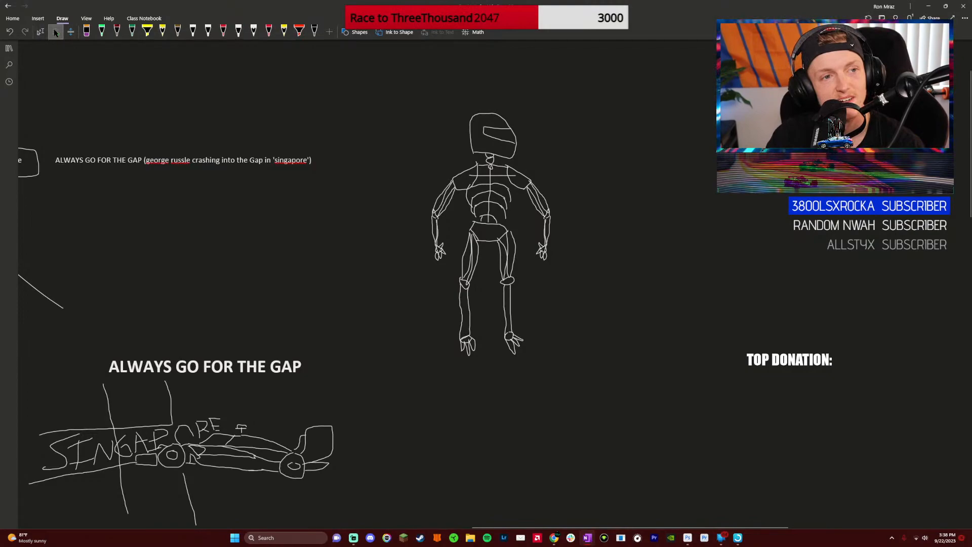
pyautogui.moveTo(422, 78)
pyautogui.mouseDown()
pyautogui.moveTo(426, 381)
pyautogui.moveTo(545, 397)
pyautogui.moveTo(610, 181)
pyautogui.moveTo(436, 71)
pyautogui.mouseUp()
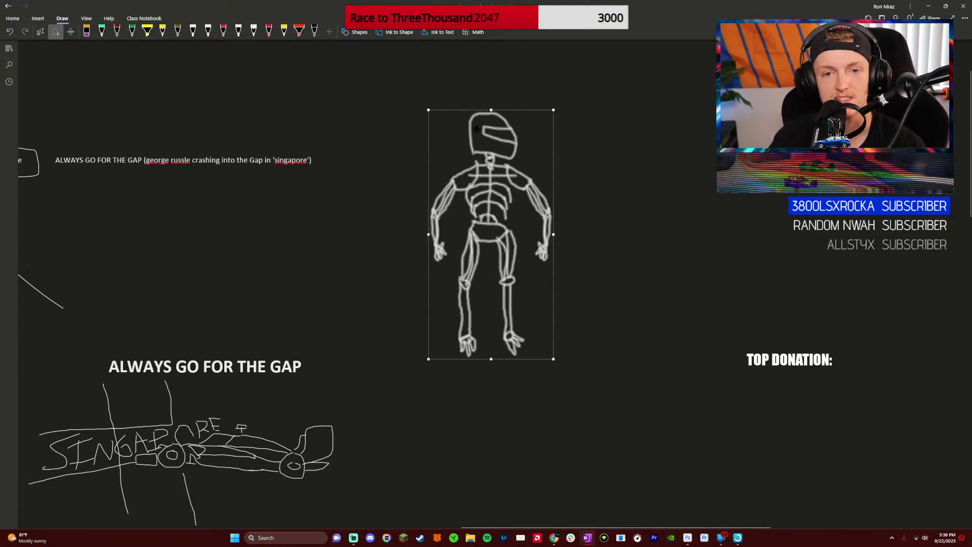
pyautogui.hotkey('ctrl', 'c')
pyautogui.click(627, 109)
pyautogui.hotkey('ctrl', 'v')
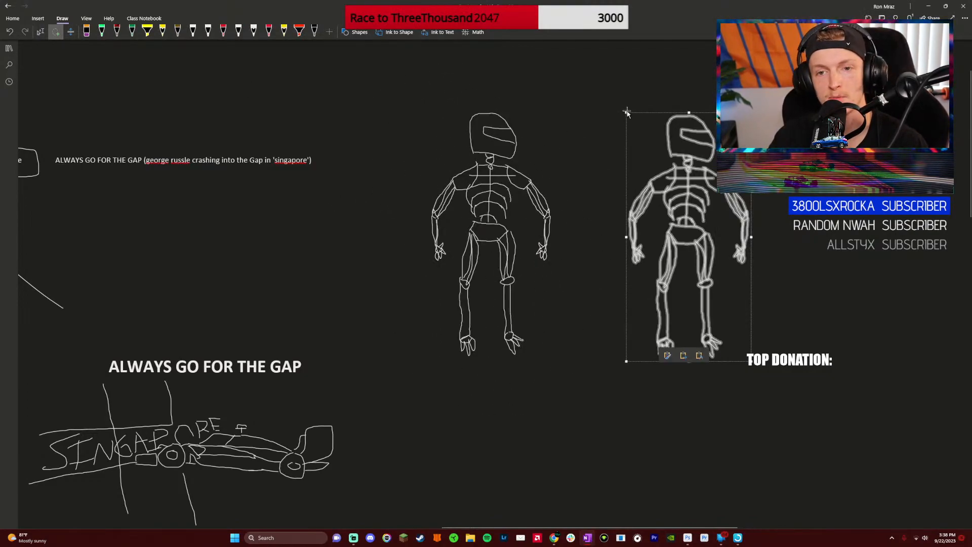
# Mirror the copied skeleton left to right so the two helmets face each other
pyautogui.rightClick(682, 239)
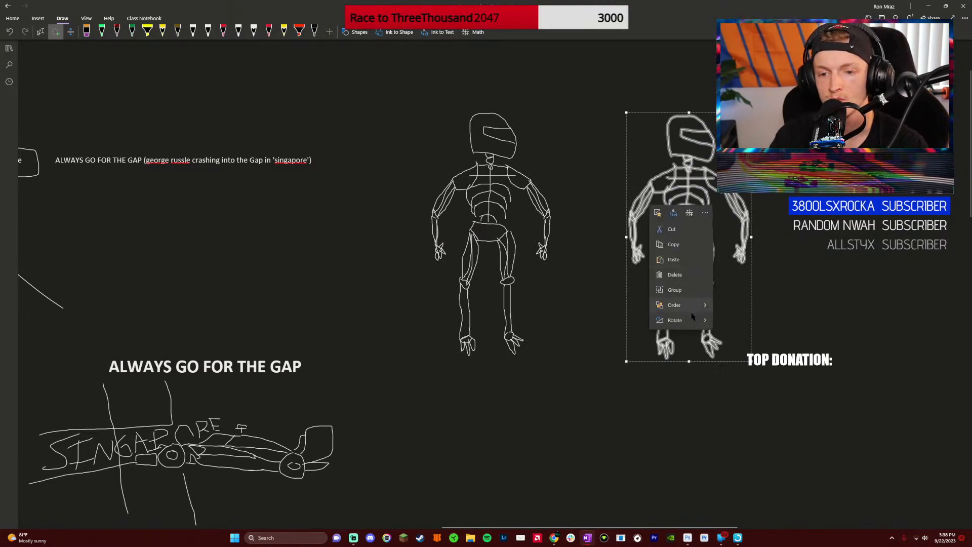
pyautogui.moveTo(709, 326)
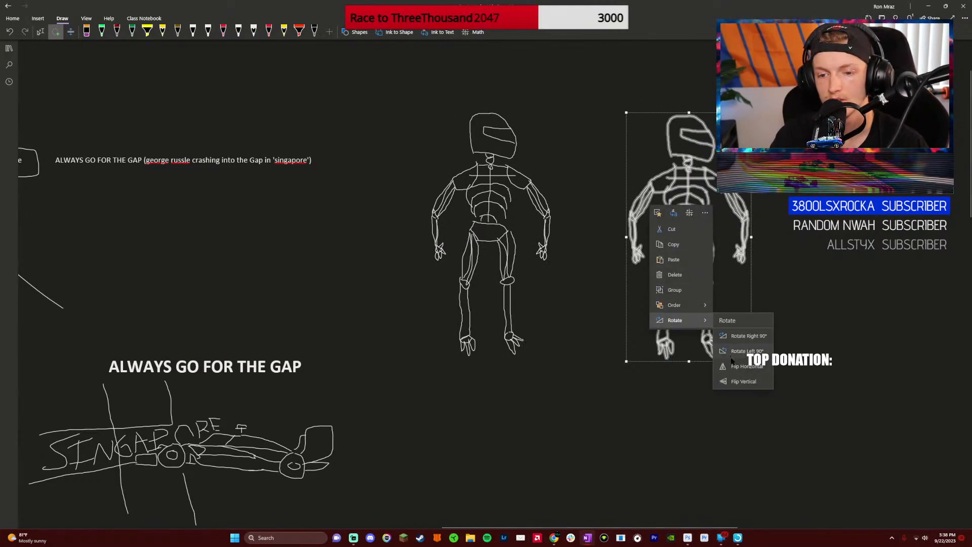
pyautogui.click(740, 382)
pyautogui.click(557, 122)
# Add the text "I went for the GAP" above the original skeleton's helmet
pyautogui.scroll(2, 564, 182)
pyautogui.scroll(-2, 569, 237)
pyautogui.hscroll(3, 569, 237)
pyautogui.scroll(2, 570, 237)
pyautogui.hscroll(-3, 560, 254)
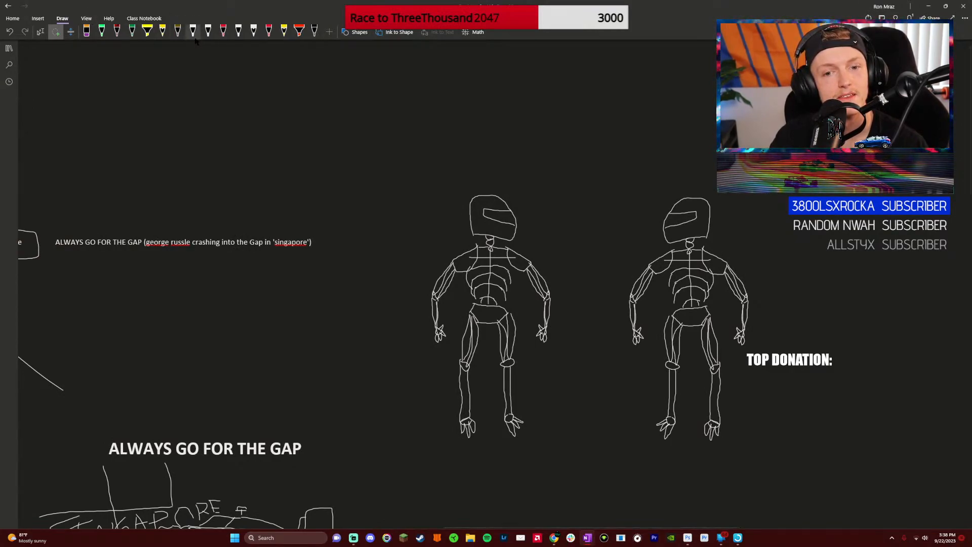
pyautogui.click(40, 32)
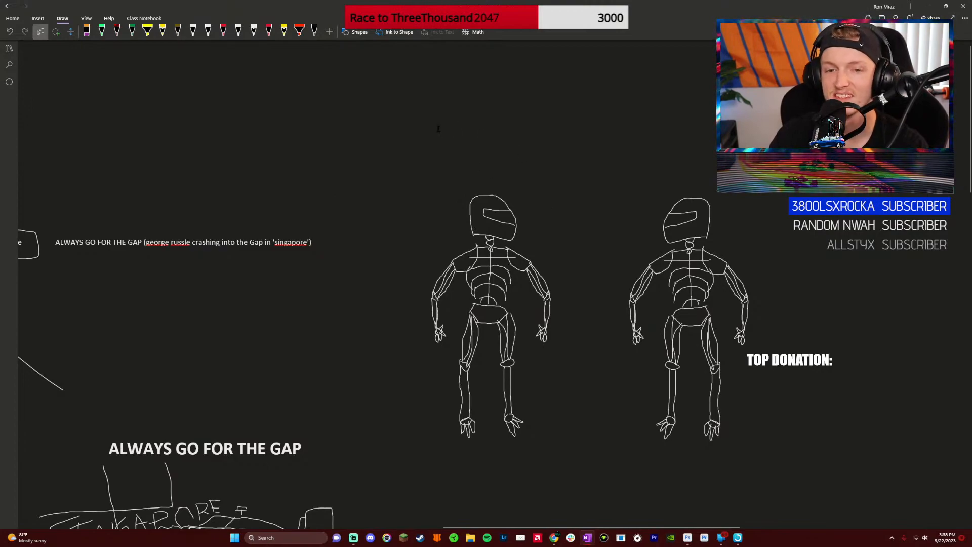
pyautogui.write('I w')
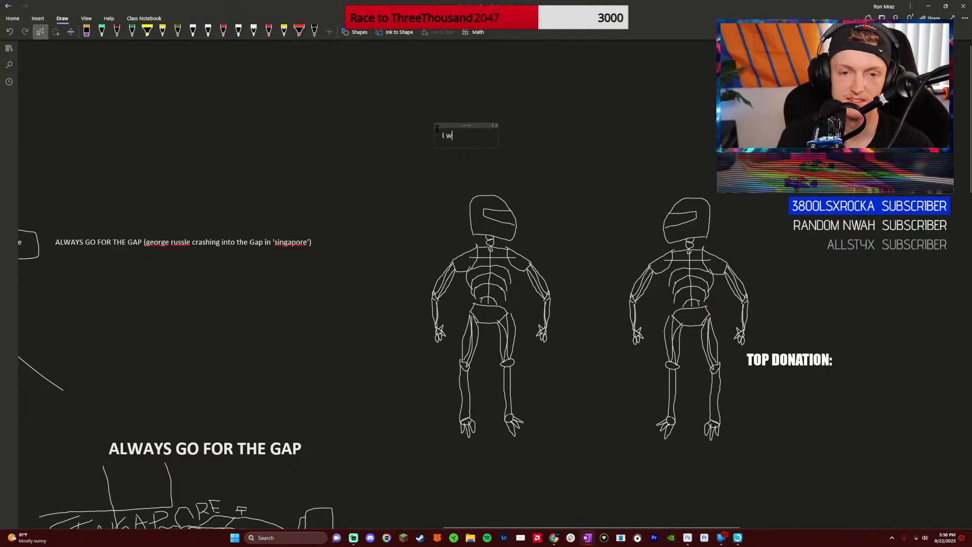
pyautogui.write('en')
pyautogui.press('BackSpace')
pyautogui.write('ent')
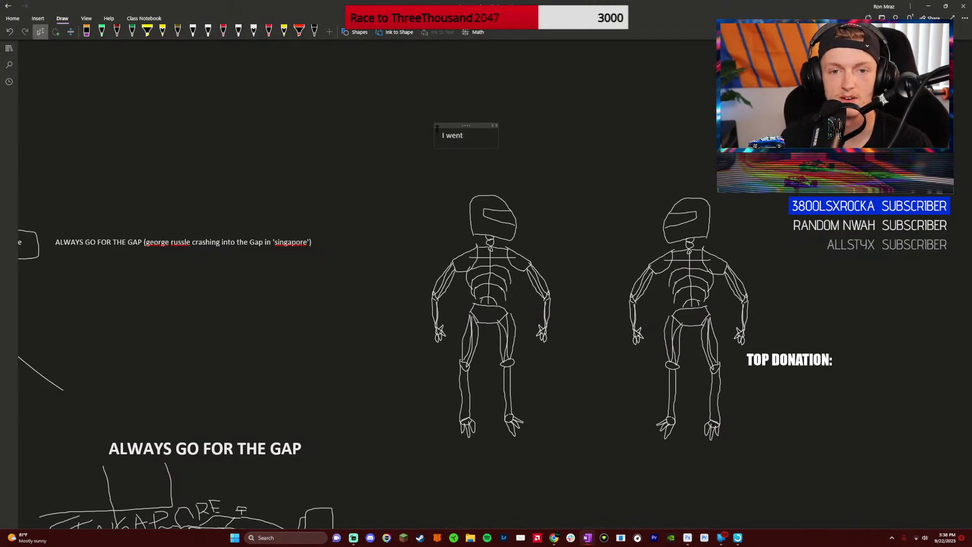
pyautogui.write(' for the GAP')
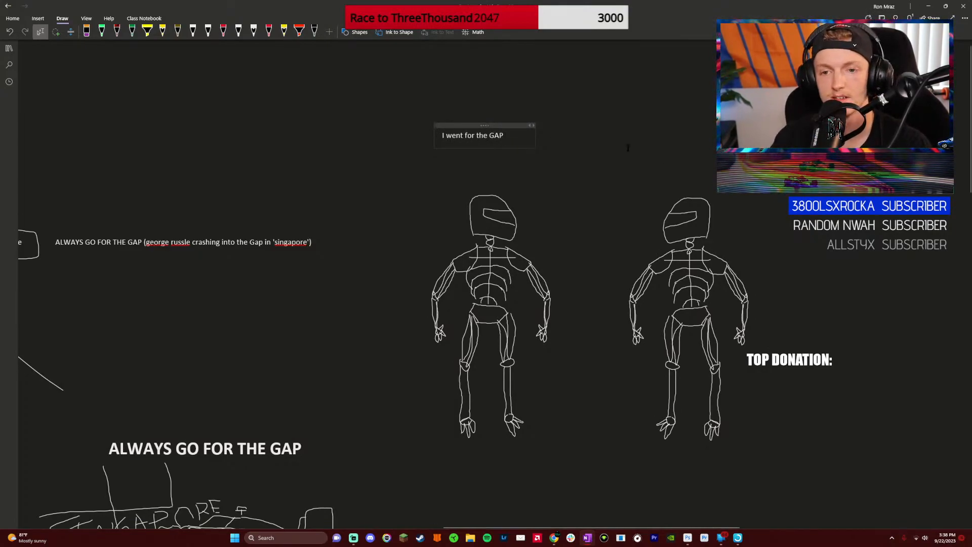
# Add the text "Sounds Bout right" above the mirrored skeleton's helmet
pyautogui.click(628, 147)
pyautogui.write('sou')
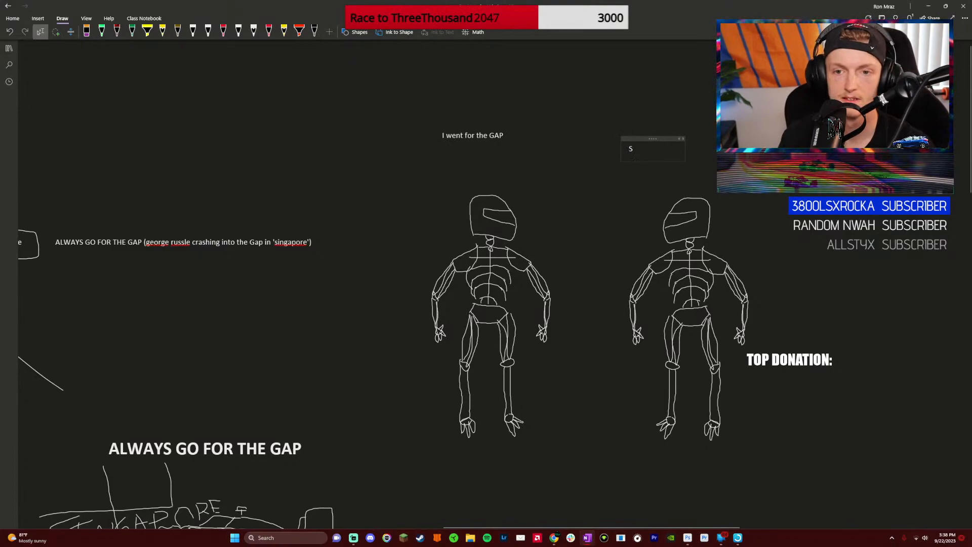
pyautogui.press('BackSpace')
pyautogui.write('Sounds Bout right')
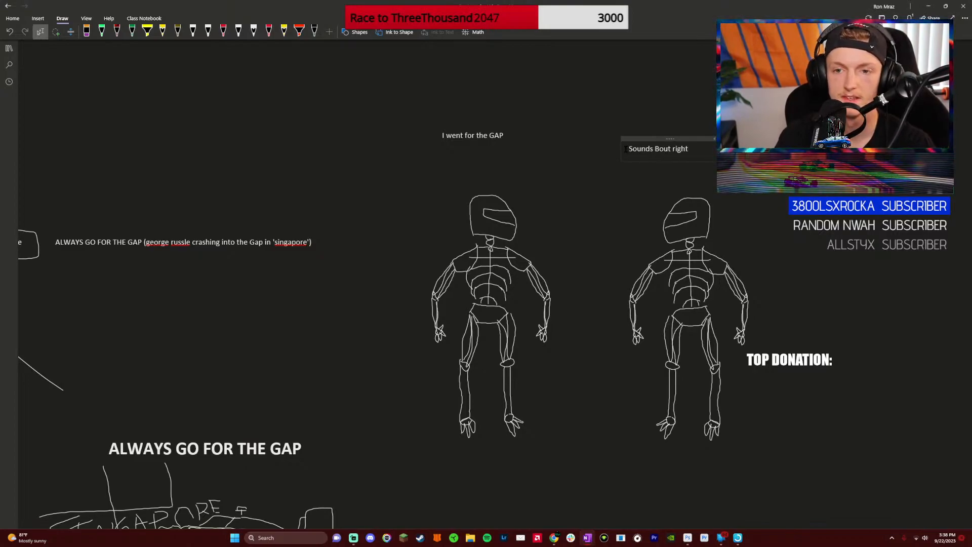
# Draw rectangular speech bubbles around both captions, each with a pointer down to its skeleton's helmet
pyautogui.click(193, 32)
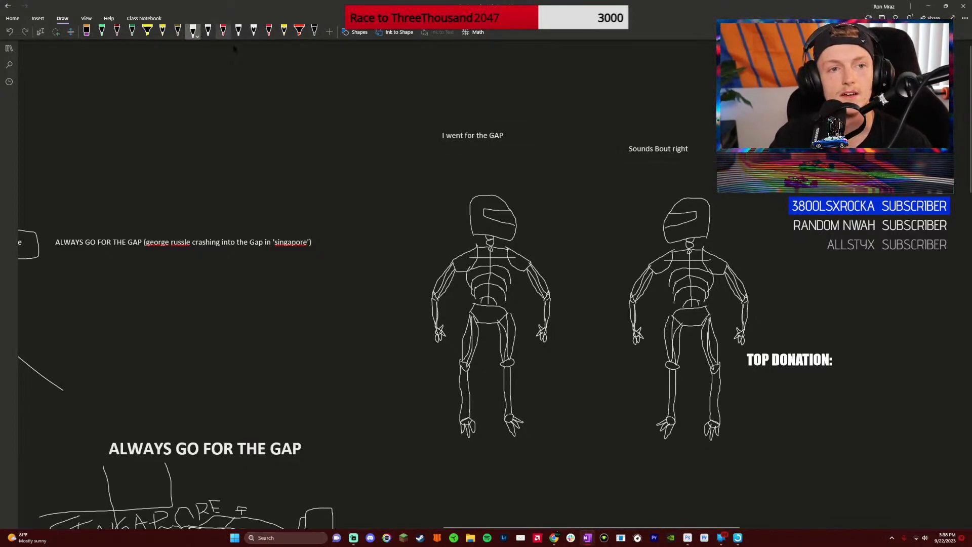
pyautogui.moveTo(411, 162)
pyautogui.mouseDown()
pyautogui.moveTo(488, 163)
pyautogui.moveTo(494, 184)
pyautogui.moveTo(501, 156)
pyautogui.moveTo(548, 158)
pyautogui.moveTo(547, 113)
pyautogui.moveTo(412, 120)
pyautogui.mouseUp()
pyautogui.moveTo(602, 153)
pyautogui.mouseDown()
pyautogui.moveTo(602, 174)
pyautogui.moveTo(670, 179)
pyautogui.mouseUp()
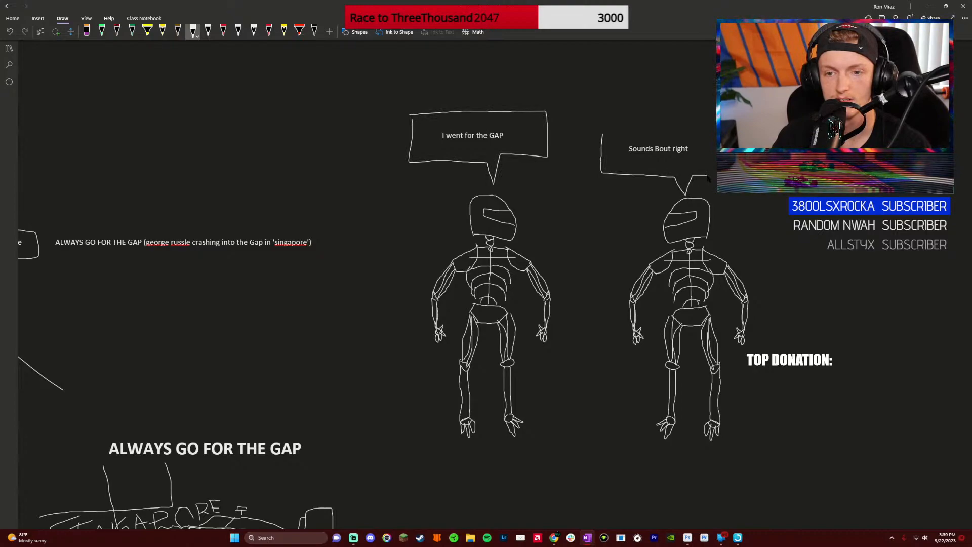
pyautogui.moveTo(700, 133); pyautogui.dragTo(601, 132)
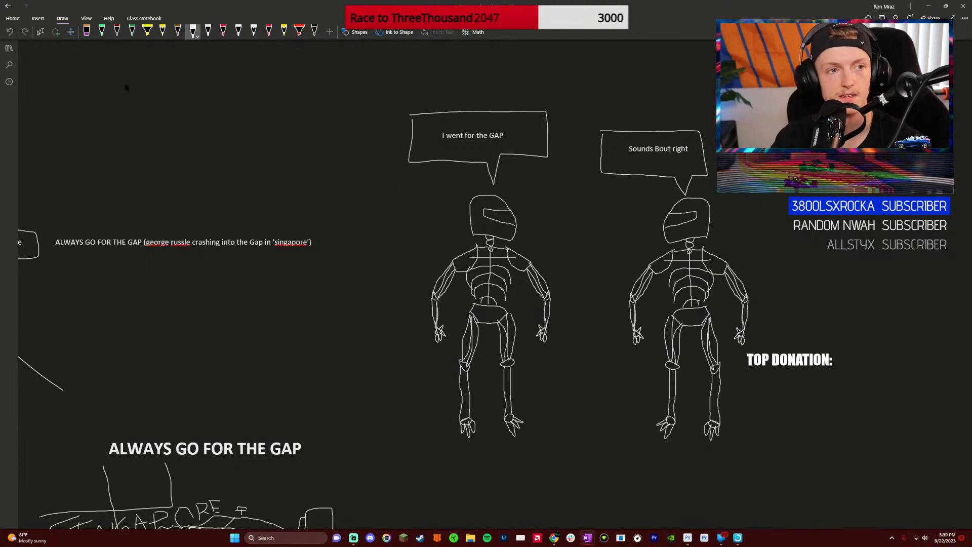
# Select both skeletons with their speech bubbles and captions, move the group down to open space lower on the page, and deselect it
pyautogui.click(40, 31)
pyautogui.click(56, 32)
pyautogui.moveTo(377, 89)
pyautogui.mouseDown()
pyautogui.moveTo(420, 493)
pyautogui.moveTo(695, 499)
pyautogui.moveTo(814, 448)
pyautogui.moveTo(817, 216)
pyautogui.moveTo(708, 85)
pyautogui.mouseUp()
pyautogui.scroll(-8, 400, 152)
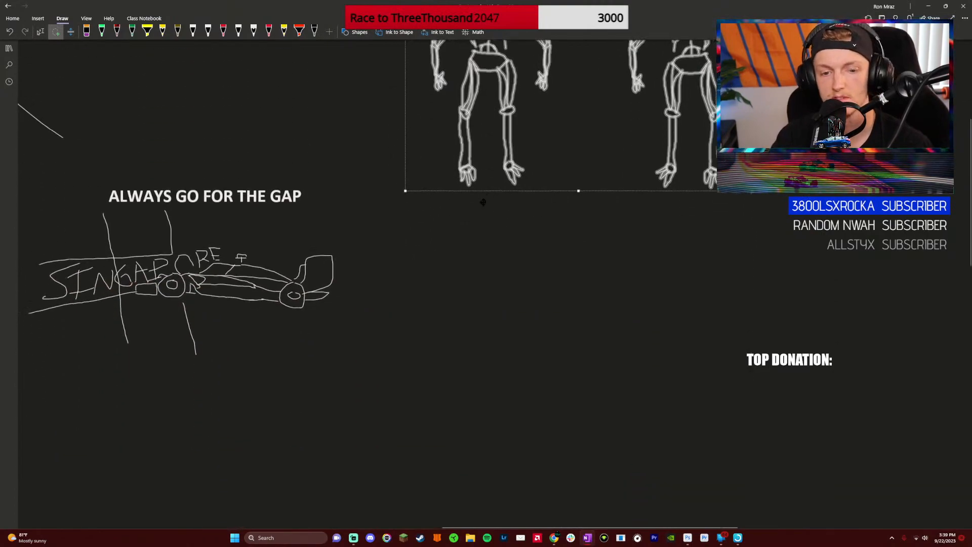
pyautogui.click(416, 100)
pyautogui.moveTo(416, 100); pyautogui.dragTo(448, 116)
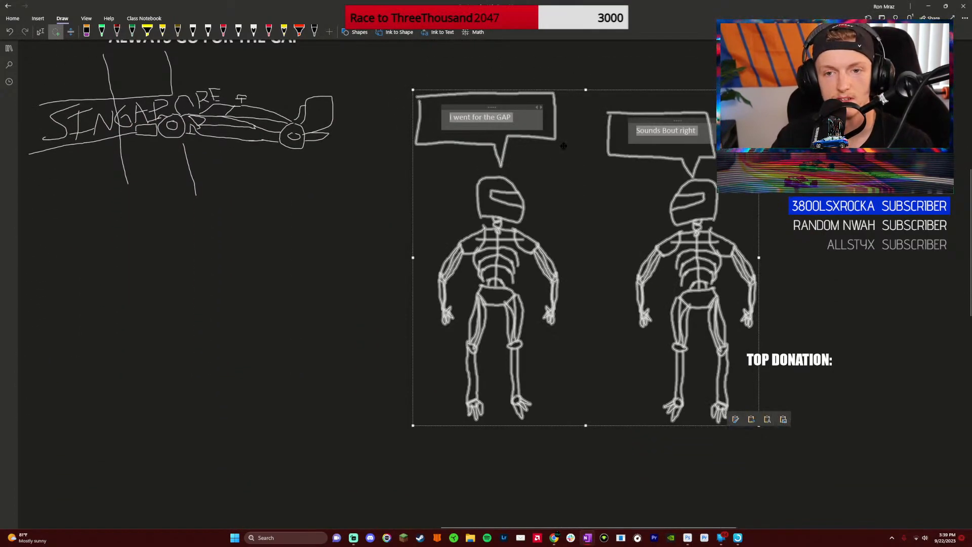
pyautogui.rightClick(496, 137)
pyautogui.press('Escape')
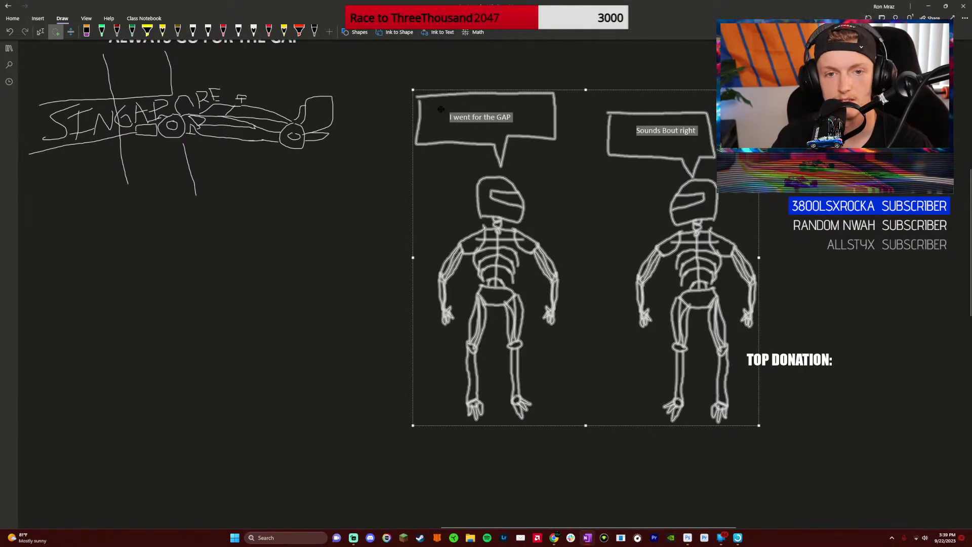
pyautogui.rightClick(480, 121)
pyautogui.click(441, 81)
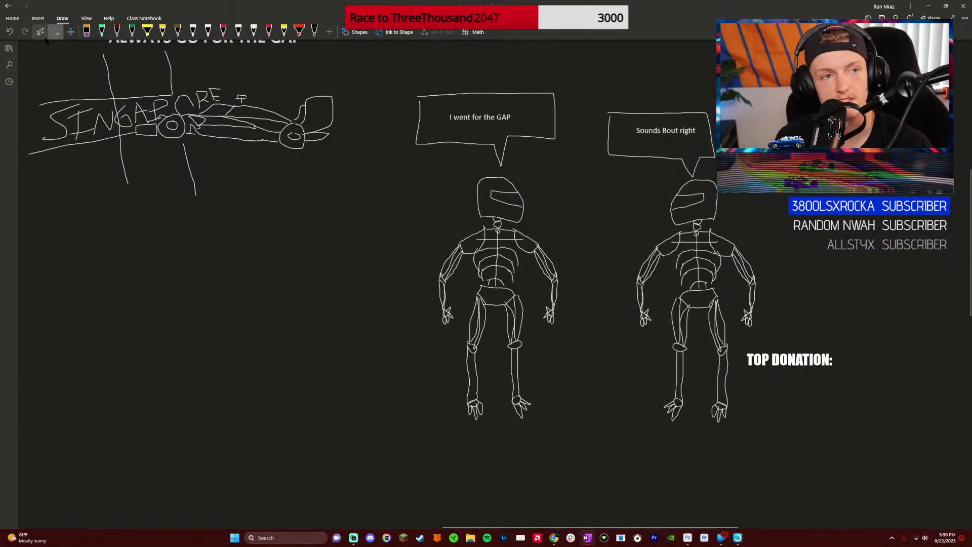
# Delete the captions "I went for the GAP" and "Sounds Bout right" from the lower skeletons' speech bubbles, leaving the bubble outlines
pyautogui.click(486, 107)
pyautogui.press('Delete')
pyautogui.click(674, 118)
pyautogui.press('Delete')
pyautogui.hotkey('ctrl', 'z')
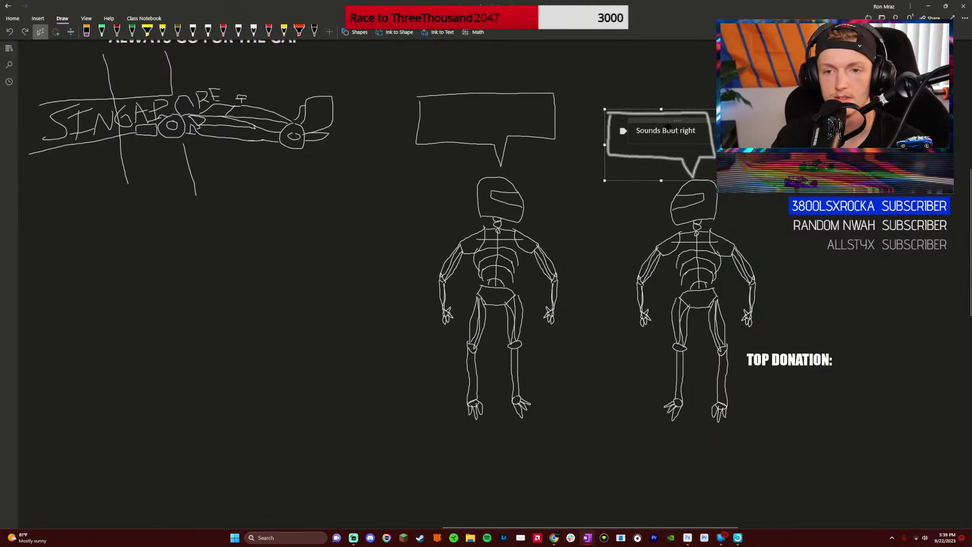
pyautogui.rightClick(669, 125)
pyautogui.click(678, 125)
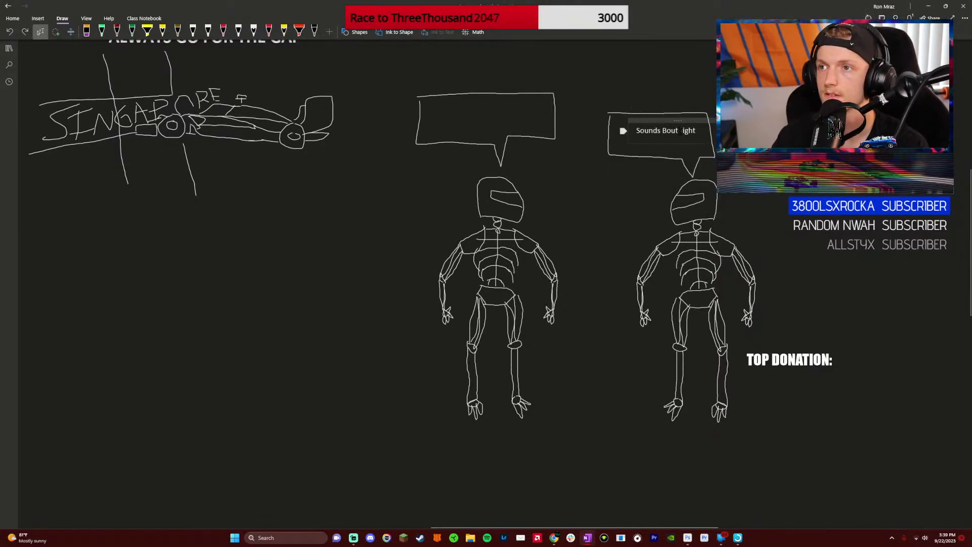
pyautogui.scroll(2, 667, 145)
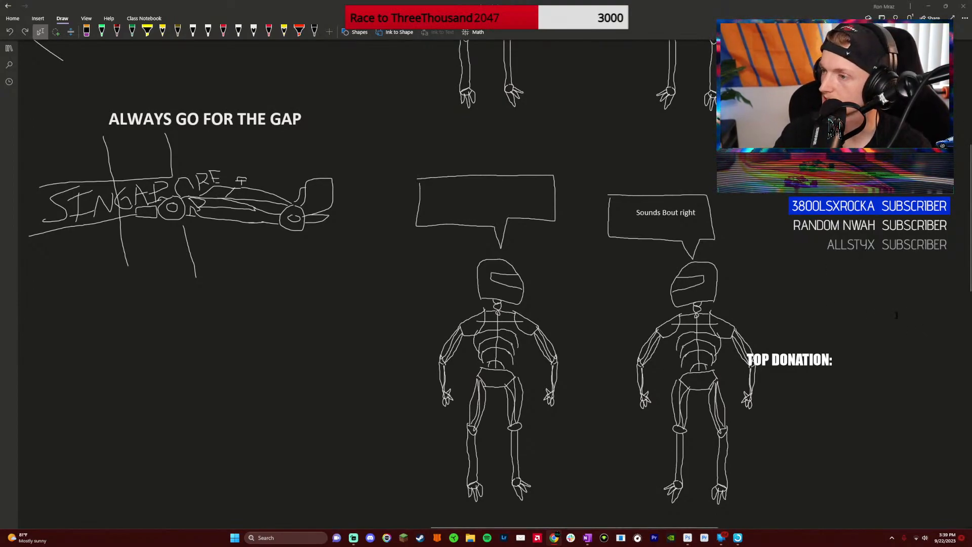
pyautogui.click(647, 215)
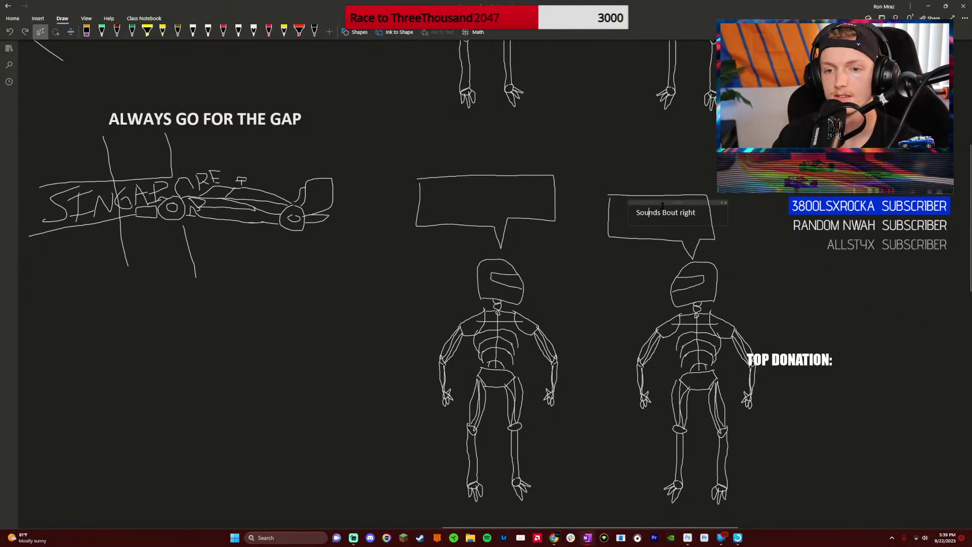
pyautogui.hotkey('ctrl', 'a')
pyautogui.press('Delete')
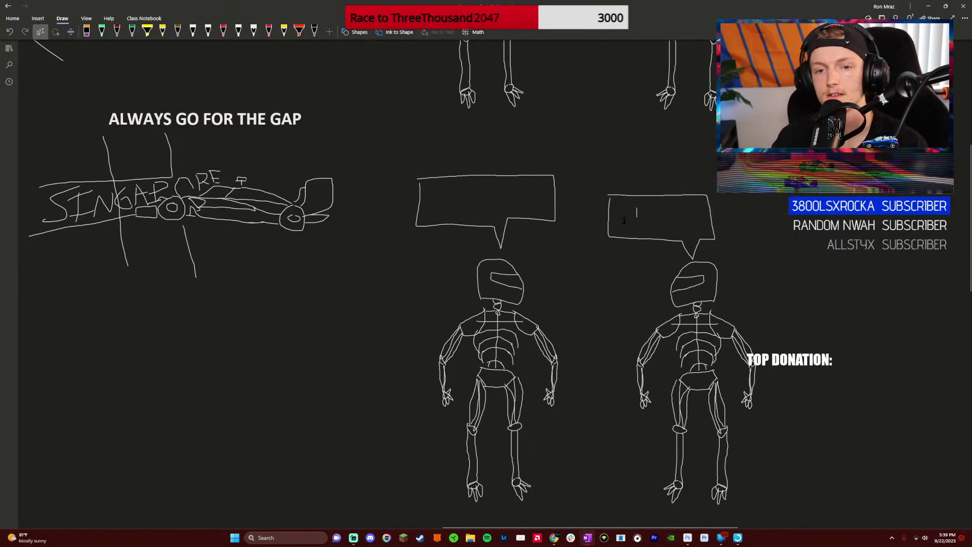
# Select both lower skeletons with their empty speech bubbles, scale the group down to a small size, and deselect it
pyautogui.scroll(-2, 603, 212)
pyautogui.scroll(2, 573, 203)
pyautogui.click(56, 31)
pyautogui.moveTo(372, 174)
pyautogui.mouseDown()
pyautogui.moveTo(400, 460)
pyautogui.moveTo(419, 508)
pyautogui.moveTo(476, 527)
pyautogui.moveTo(707, 517)
pyautogui.moveTo(819, 427)
pyautogui.moveTo(811, 216)
pyautogui.moveTo(431, 169)
pyautogui.moveTo(656, 382)
pyautogui.mouseUp()
pyautogui.moveTo(718, 434); pyautogui.dragTo(575, 276)
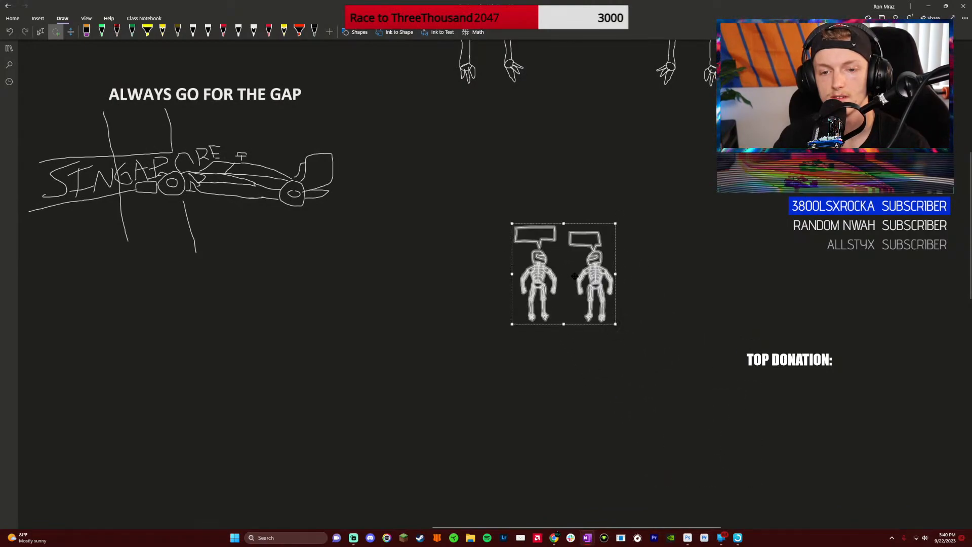
pyautogui.moveTo(518, 223); pyautogui.dragTo(535, 246)
pyautogui.click(655, 264)
# Draw an inverted triangle enclosing the two small skeletons and their speech bubbles, and position it around them
pyautogui.hscroll(3, 651, 300)
pyautogui.hscroll(-3, 527, 310)
pyautogui.hscroll(3, 550, 311)
pyautogui.hscroll(-3, 525, 304)
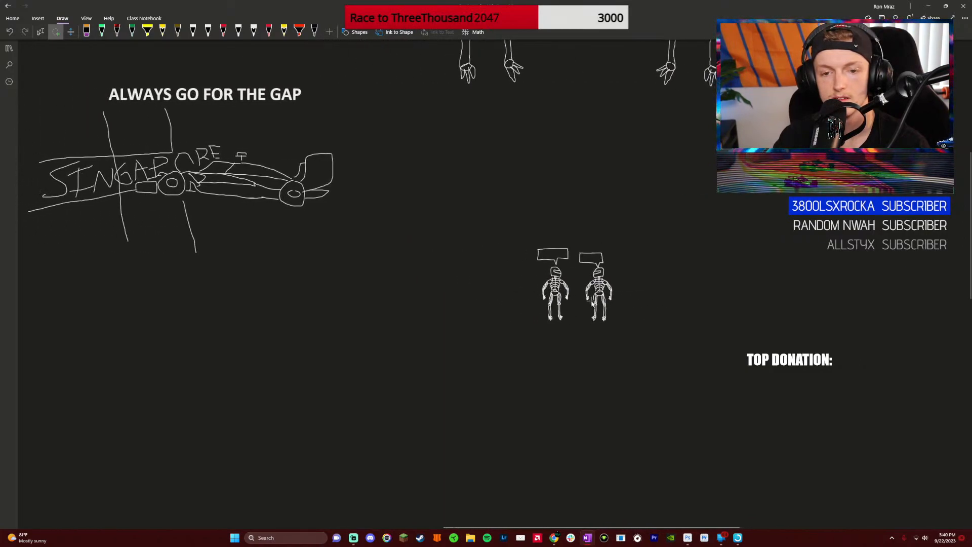
pyautogui.scroll(3, 626, 329)
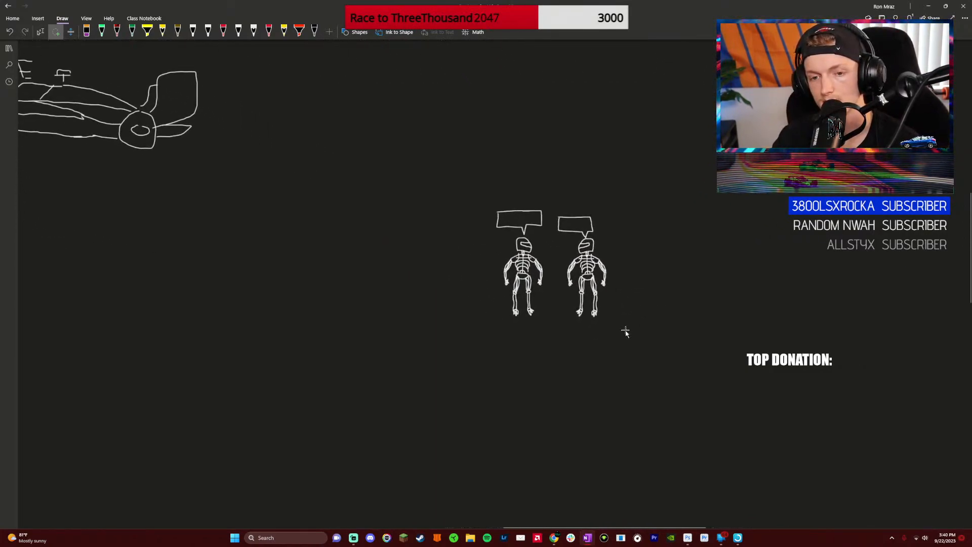
pyautogui.scroll(3, 626, 332)
pyautogui.hscroll(3, 635, 340)
pyautogui.hscroll(-3, 636, 340)
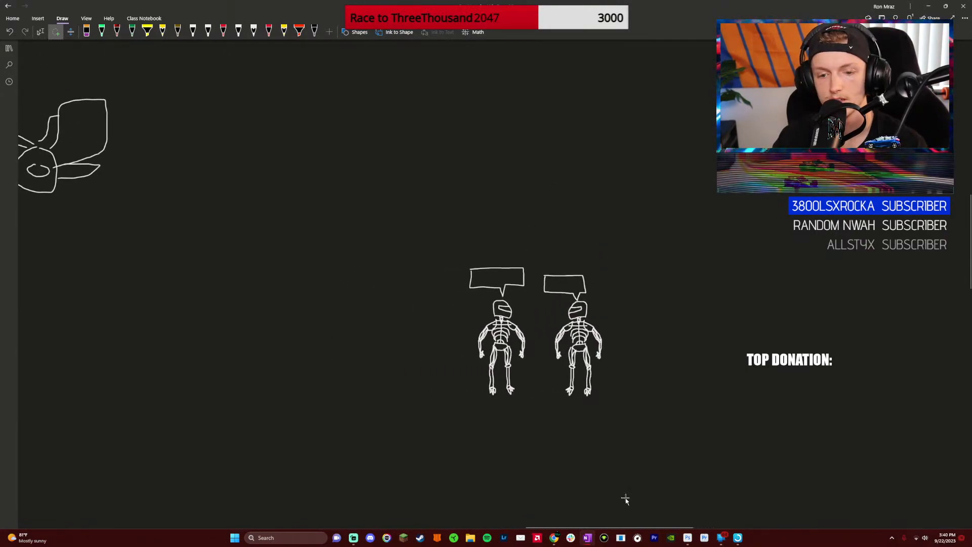
pyautogui.scroll(-2, 721, 445)
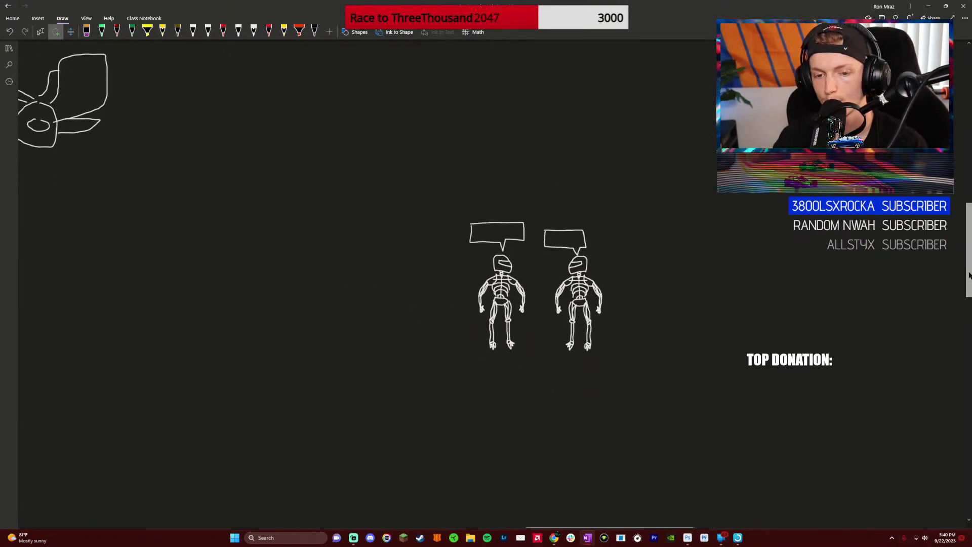
pyautogui.moveTo(613, 529); pyautogui.dragTo(619, 530)
pyautogui.scroll(-2, 602, 419)
pyautogui.scroll(2, 602, 419)
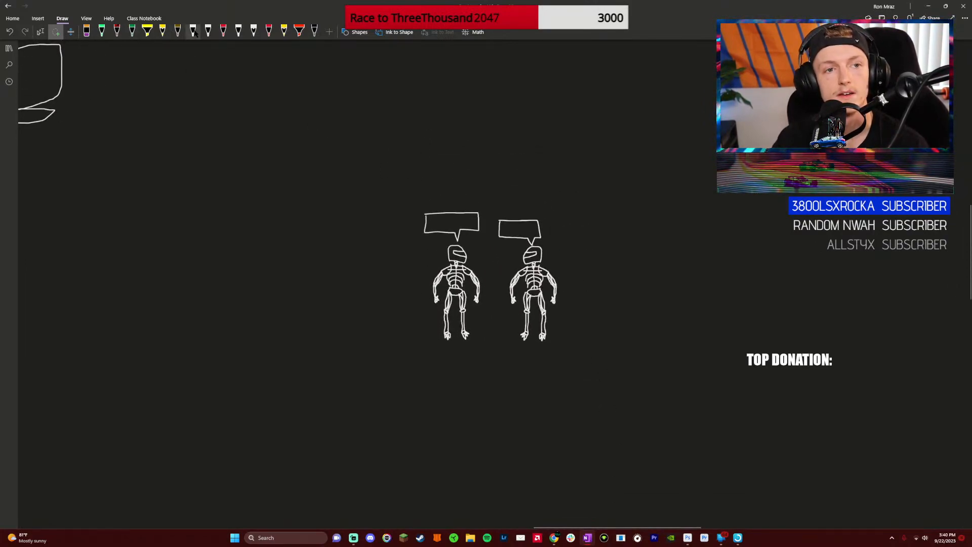
pyautogui.click(356, 32)
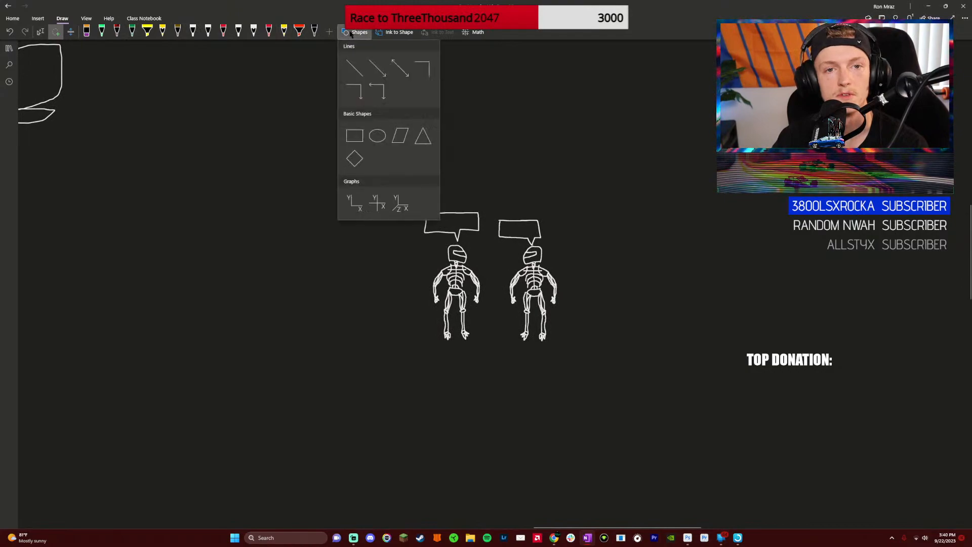
pyautogui.click(399, 140)
pyautogui.moveTo(599, 363); pyautogui.dragTo(422, 132)
pyautogui.moveTo(625, 180); pyautogui.dragTo(531, 242)
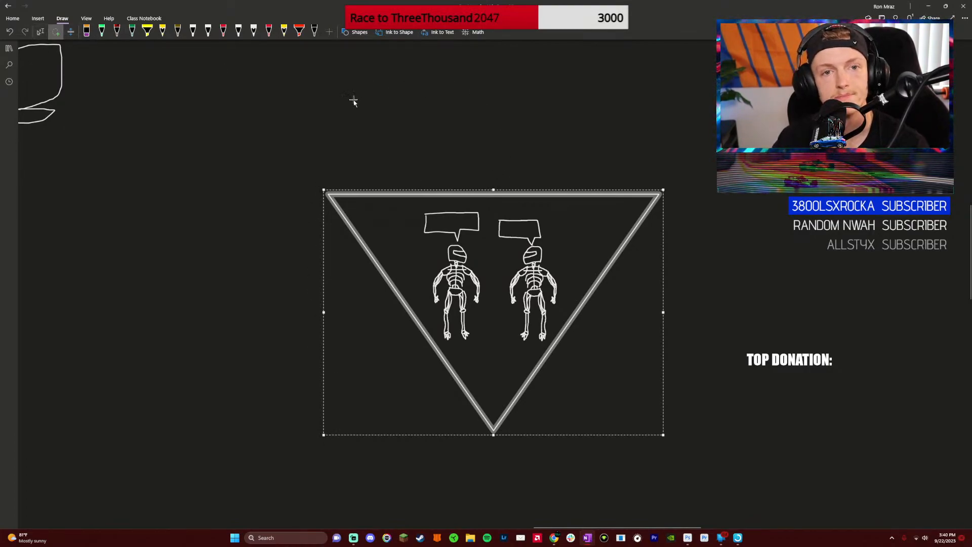
# Copy the triangle with both skeletons inside and paste the duplicate below the SINGAPORE car sketch
pyautogui.moveTo(279, 126)
pyautogui.mouseDown()
pyautogui.moveTo(259, 477)
pyautogui.moveTo(717, 228)
pyautogui.moveTo(641, 121)
pyautogui.mouseUp()
pyautogui.scroll(5, 482, 256)
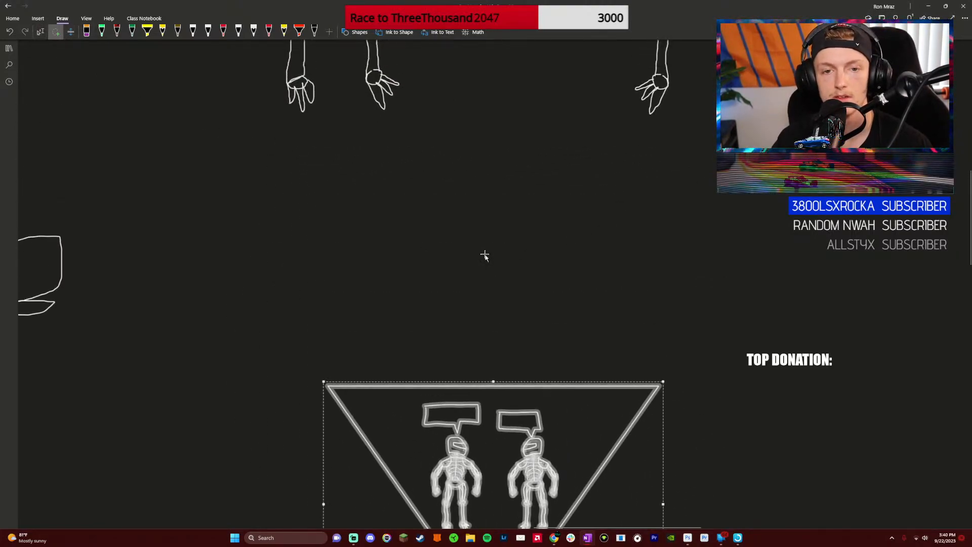
pyautogui.scroll(-5, 482, 265)
pyautogui.hscroll(-8, 482, 265)
pyautogui.click(376, 278)
pyautogui.hotkey('ctrl', 'v')
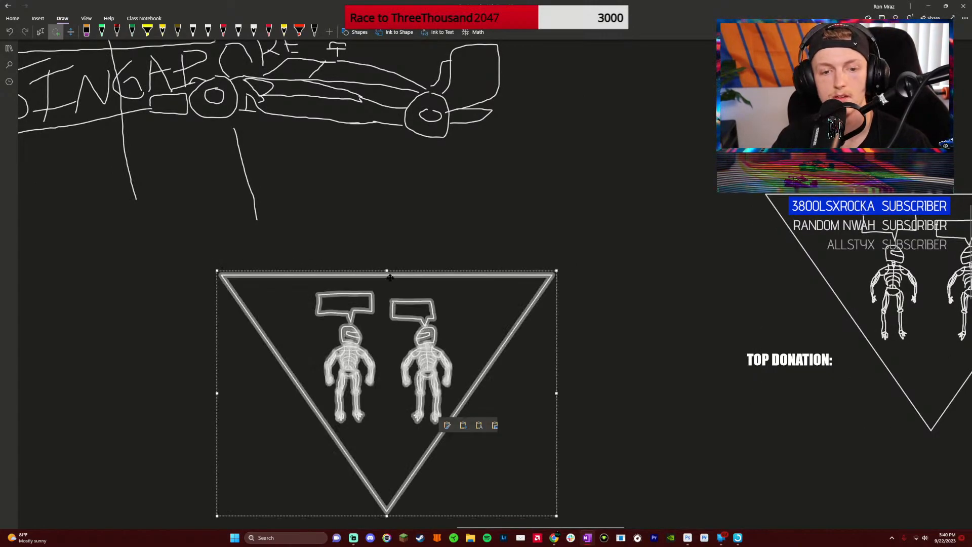
# Delete only the triangle from the duplicated design, keeping its skeletons and speech bubbles
pyautogui.click(393, 215)
pyautogui.click(367, 274)
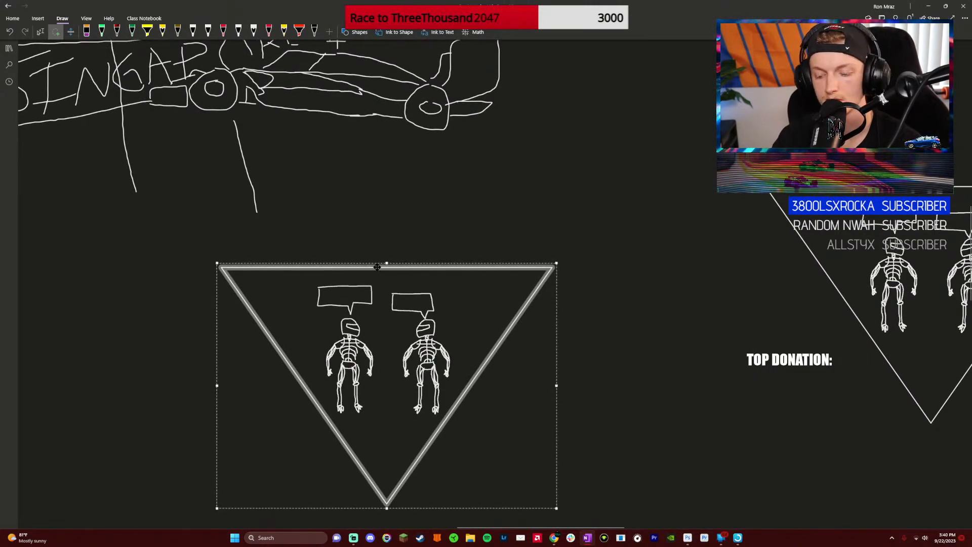
pyautogui.press('Delete')
pyautogui.click(359, 32)
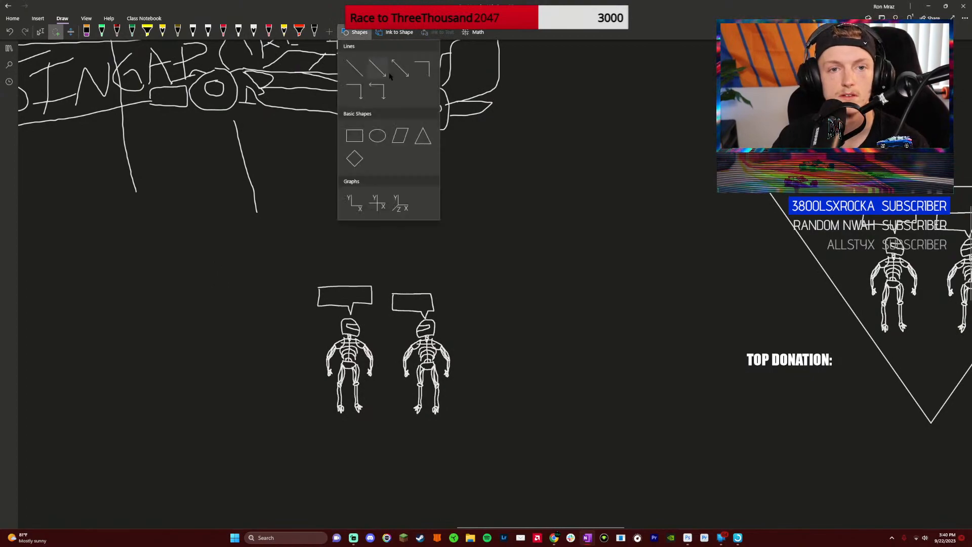
pyautogui.click(377, 134)
pyautogui.moveTo(413, 242); pyautogui.dragTo(530, 336)
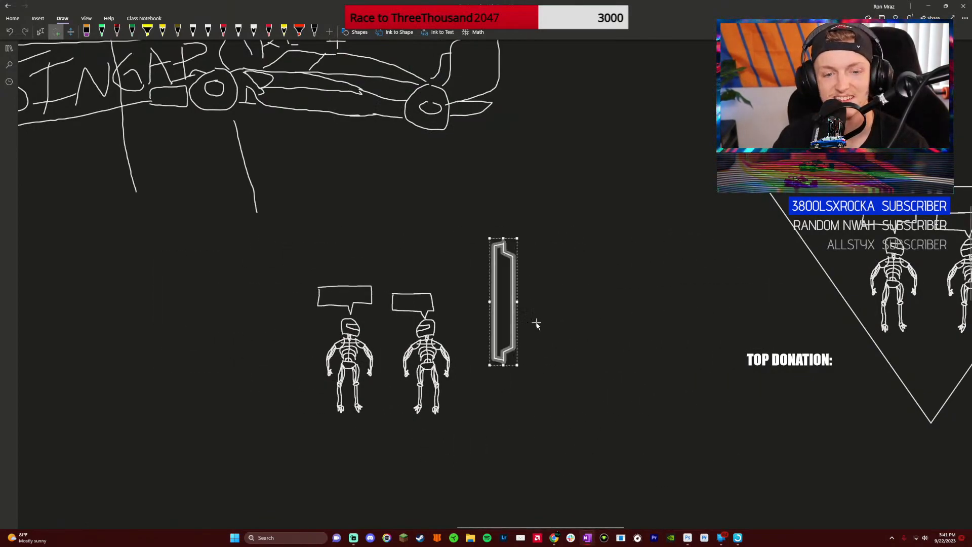
pyautogui.press('Delete')
# Draw a circle around the duplicated skeletons, then shrink and center it so it closely encloses them and their speech bubbles
pyautogui.click(358, 32)
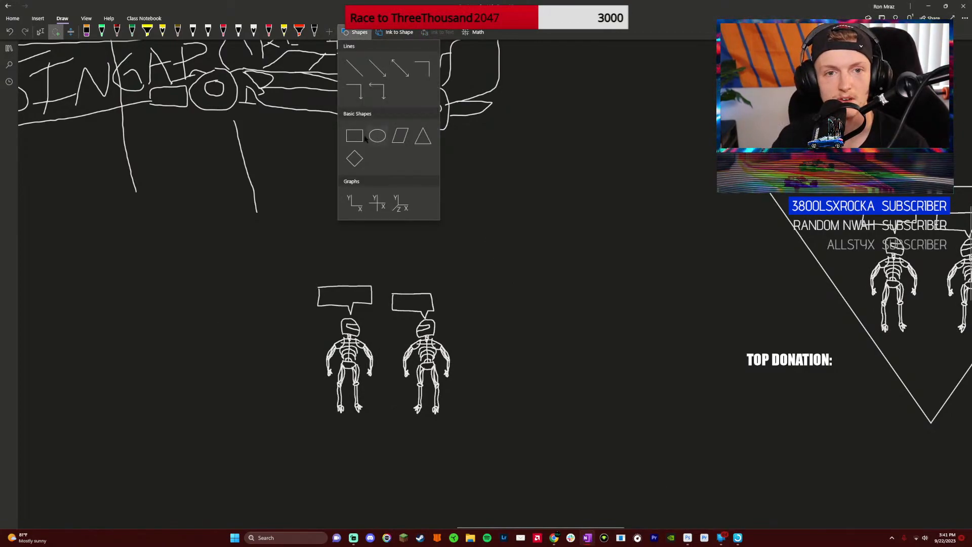
pyautogui.click(385, 140)
pyautogui.moveTo(529, 219); pyautogui.dragTo(283, 444)
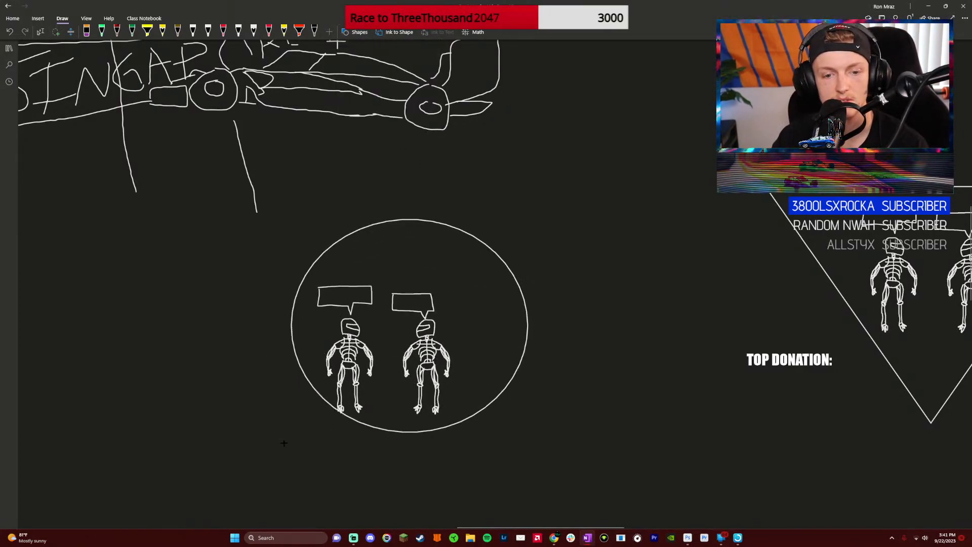
pyautogui.moveTo(481, 239); pyautogui.dragTo(457, 259)
pyautogui.click(505, 173)
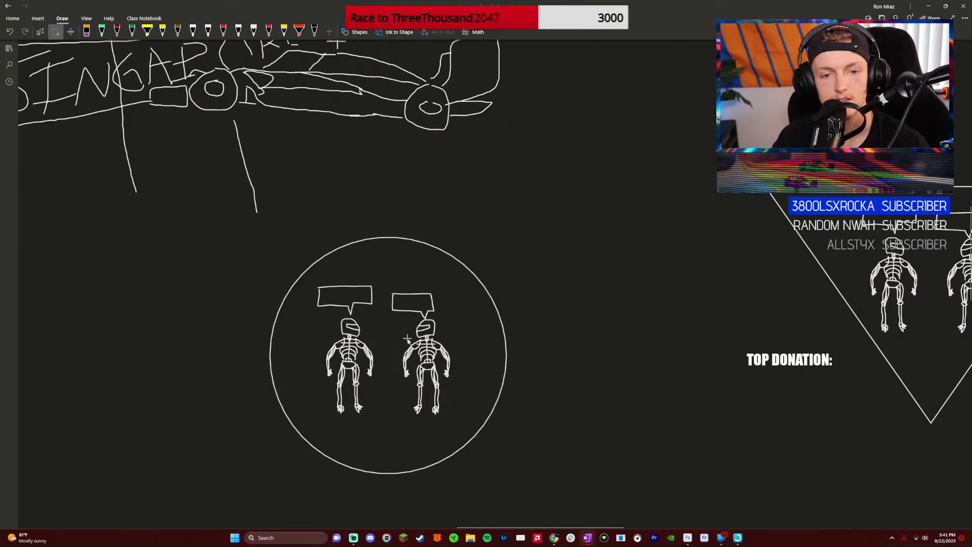
pyautogui.click(454, 259)
pyautogui.moveTo(511, 234)
pyautogui.mouseDown()
pyautogui.moveTo(489, 294)
pyautogui.moveTo(462, 303)
pyautogui.moveTo(447, 287)
pyautogui.moveTo(459, 295)
pyautogui.mouseUp()
pyautogui.click(575, 262)
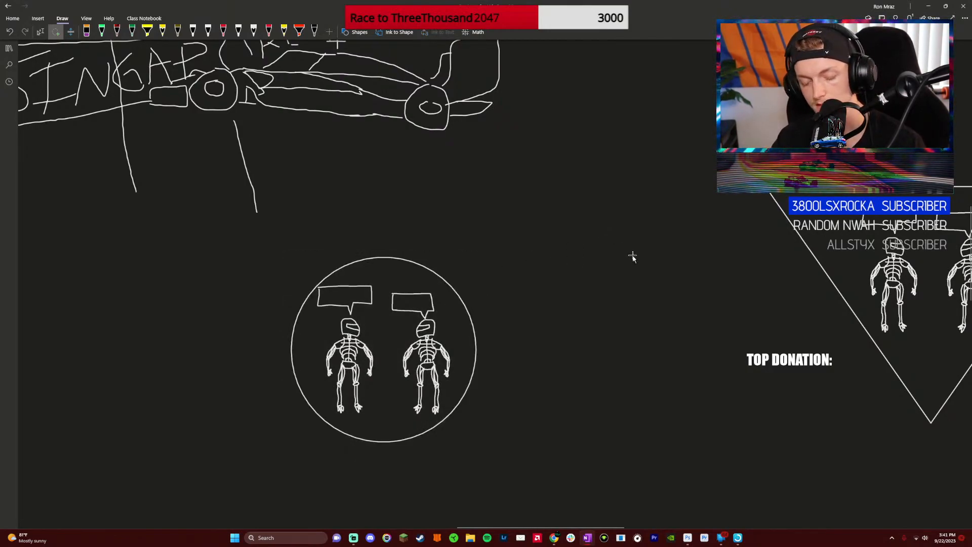
# Review all the design sketches on the page: the ghosts, the SINGAPORE car crash, the captioned skeletons, and the circle and triangle versions
pyautogui.scroll(-5, 633, 258)
pyautogui.scroll(1, 633, 274)
pyautogui.scroll(3, 585, 265)
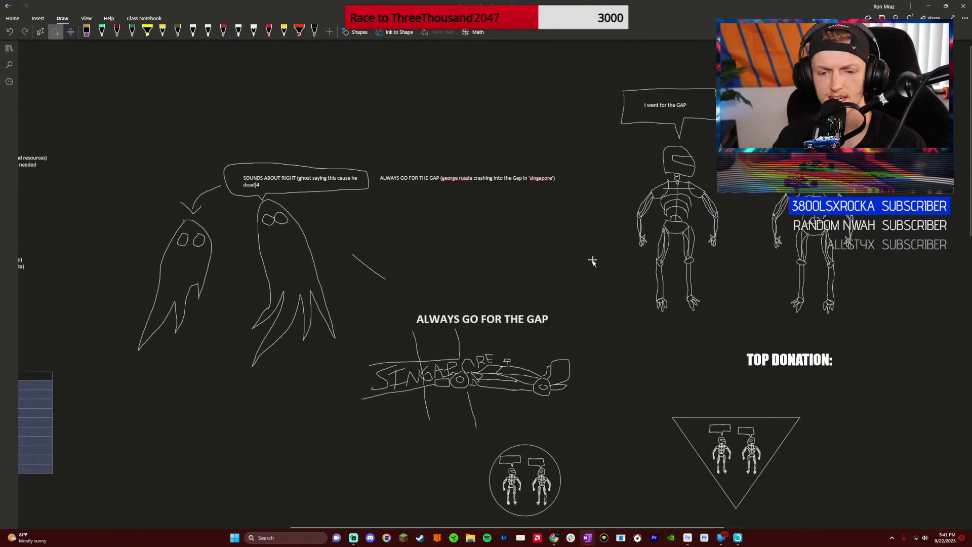
pyautogui.scroll(-5, 650, 297)
pyautogui.scroll(3, 650, 297)
pyautogui.scroll(-3, 650, 297)
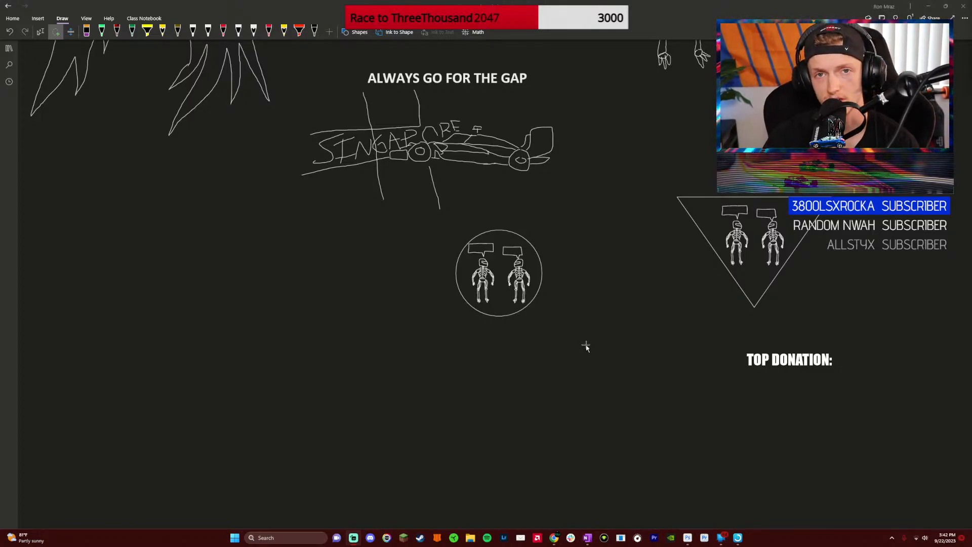
pyautogui.scroll(3, 603, 365)
pyautogui.scroll(3, 602, 364)
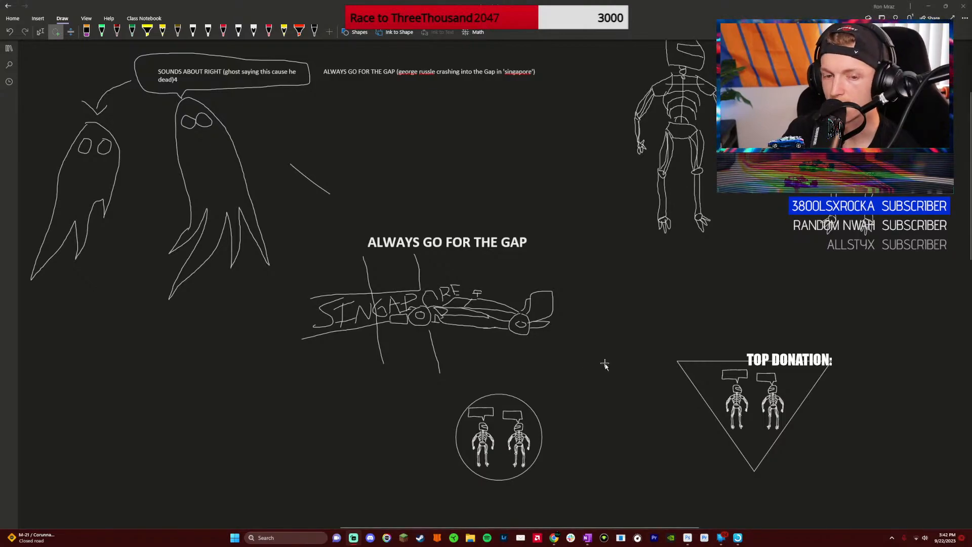
pyautogui.scroll(3, 597, 370)
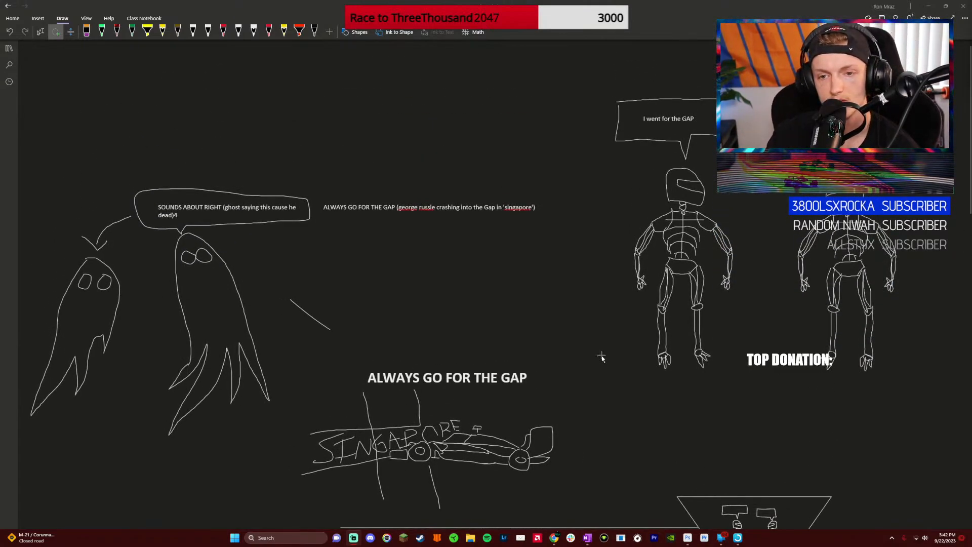
pyautogui.scroll(-2, 603, 364)
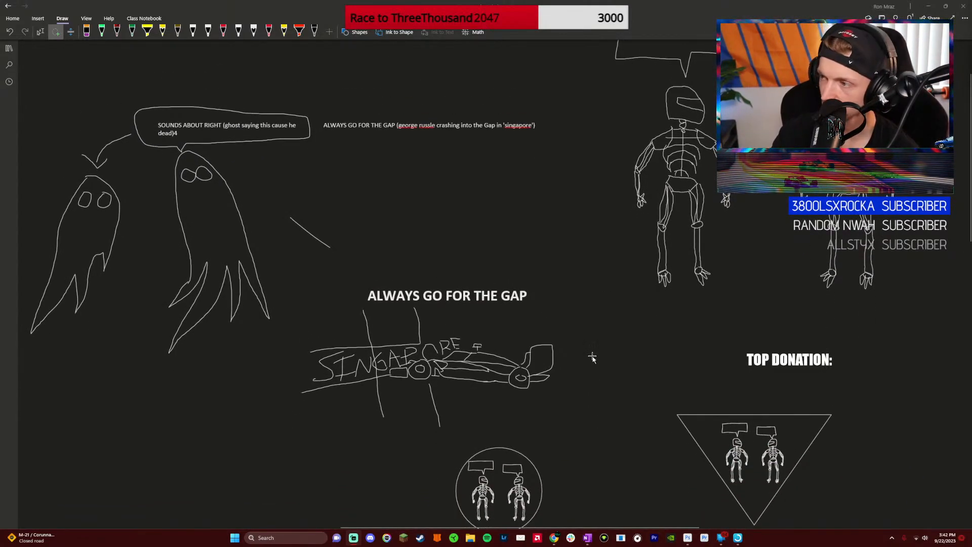
pyautogui.scroll(-1, 522, 337)
pyautogui.scroll(-1, 520, 341)
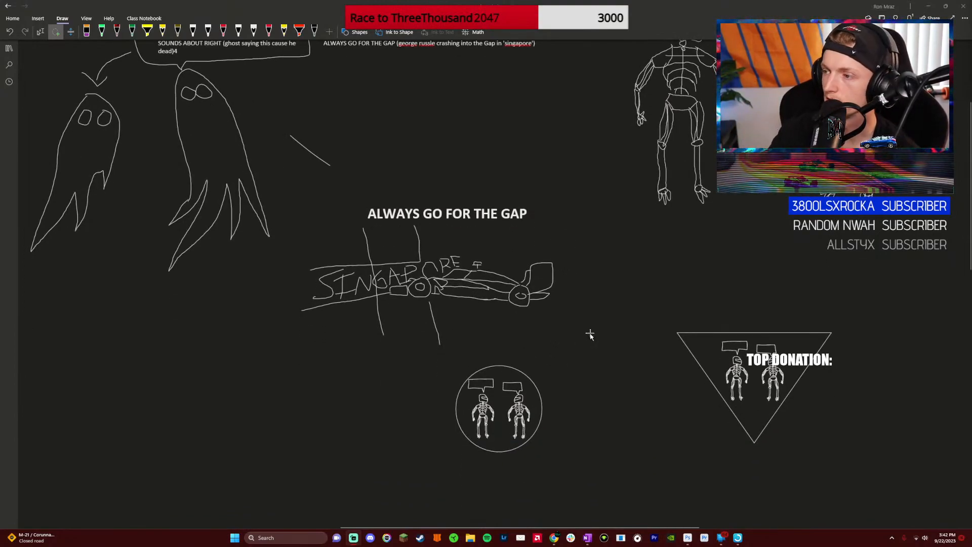
pyautogui.scroll(-2, 588, 348)
pyautogui.scroll(4, 582, 363)
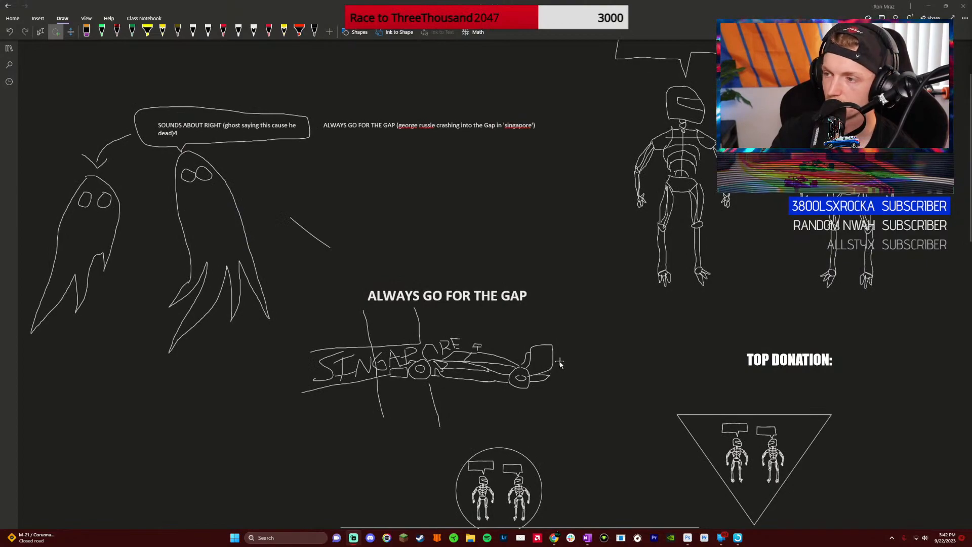
pyautogui.scroll(-3, 548, 373)
pyautogui.scroll(-4, 545, 385)
pyautogui.scroll(7, 545, 382)
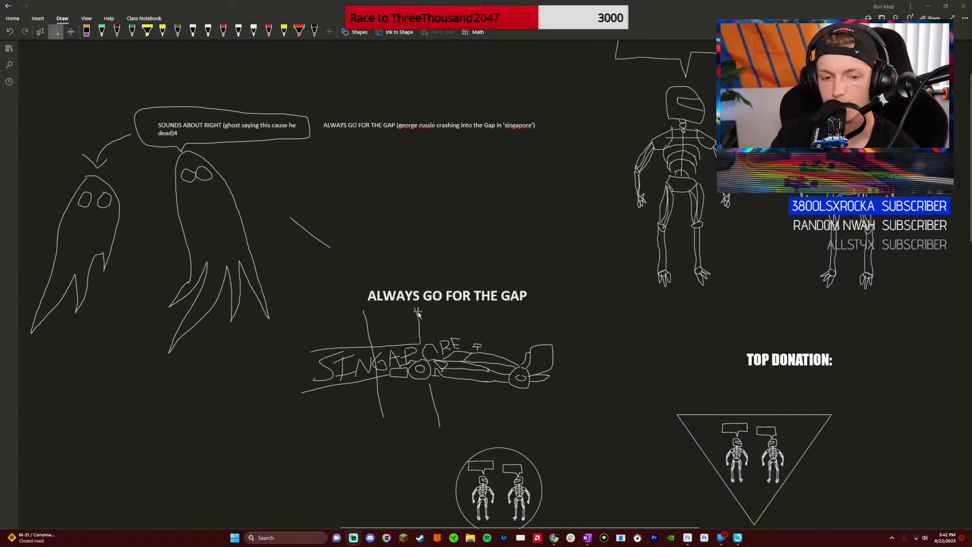
pyautogui.scroll(2, 534, 299)
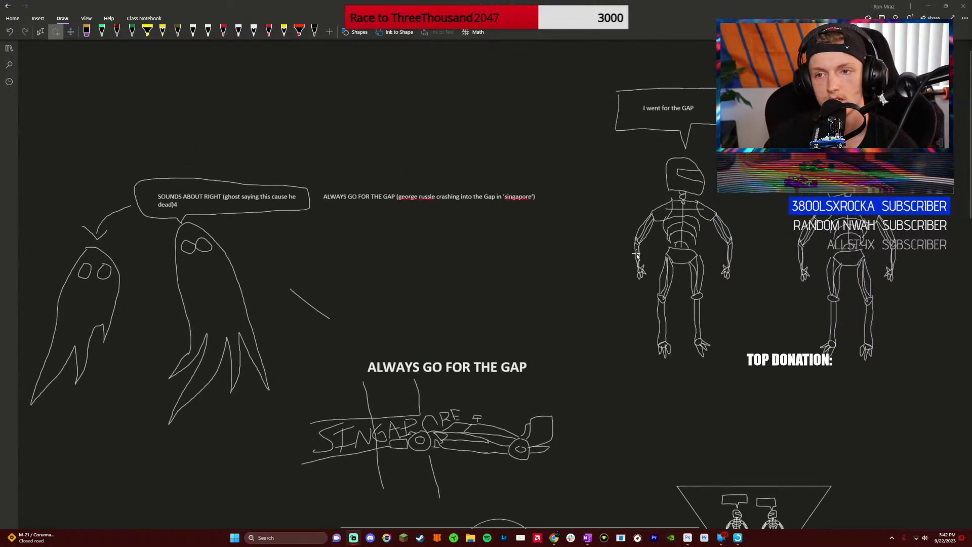
pyautogui.hscroll(3, 582, 213)
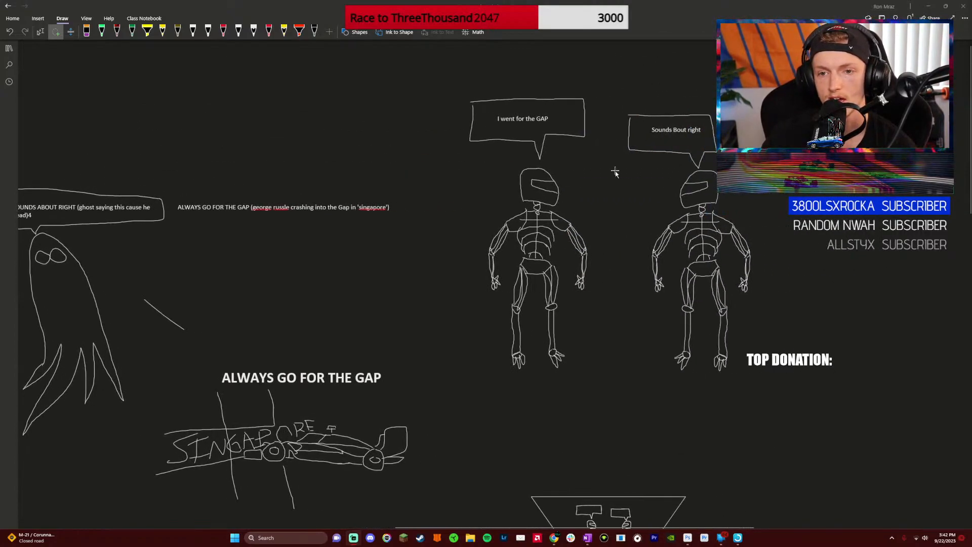
pyautogui.hscroll(-3, 532, 204)
pyautogui.scroll(-2, 262, 256)
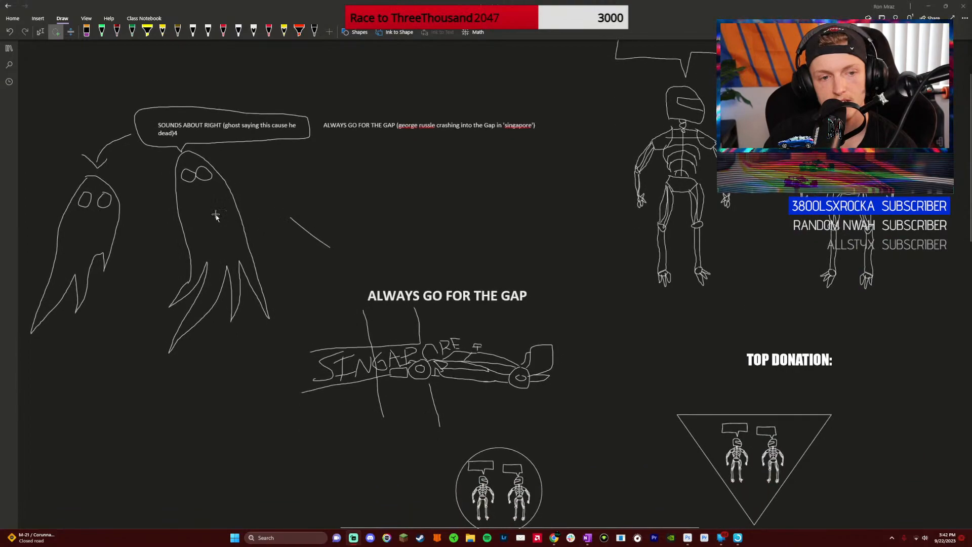
pyautogui.scroll(-2, 436, 262)
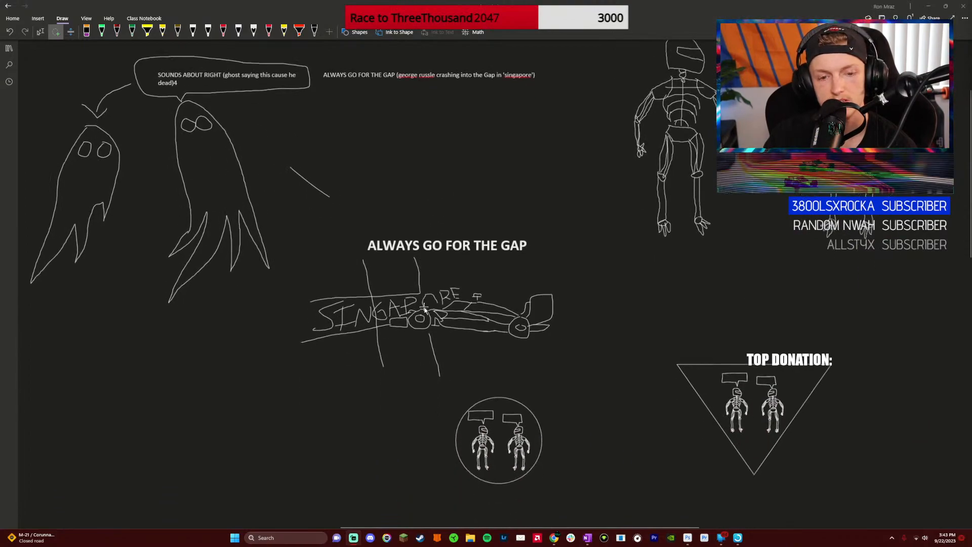
pyautogui.scroll(3, 426, 303)
pyautogui.scroll(-3, 426, 303)
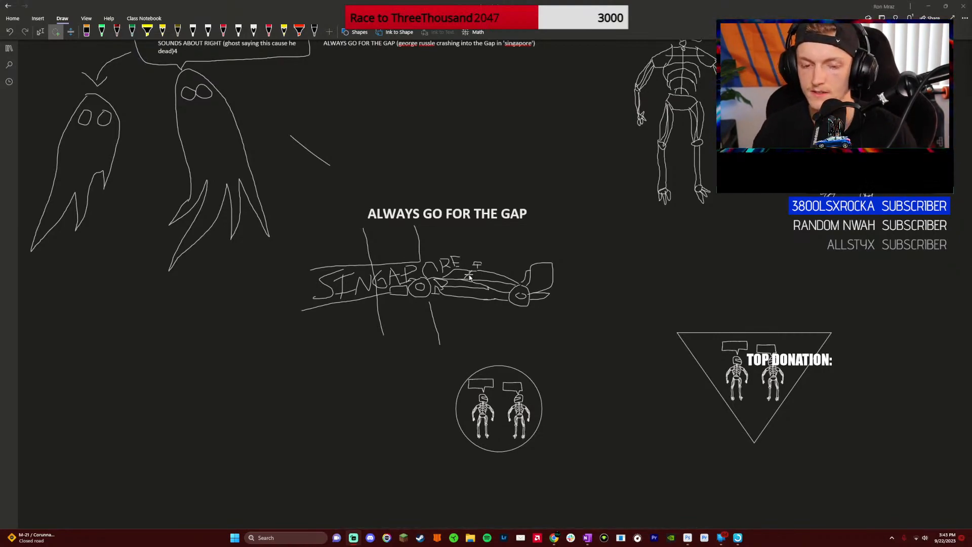
# Switch to the blank Untitled-1 document in Photoshop
pyautogui.scroll(-4, 558, 253)
pyautogui.click(192, 32)
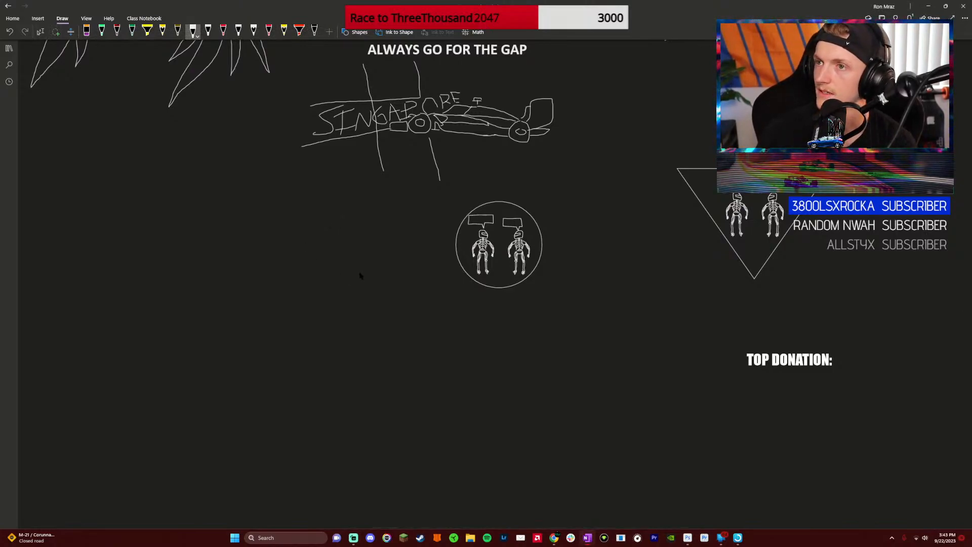
pyautogui.hscroll(-3, 293, 311)
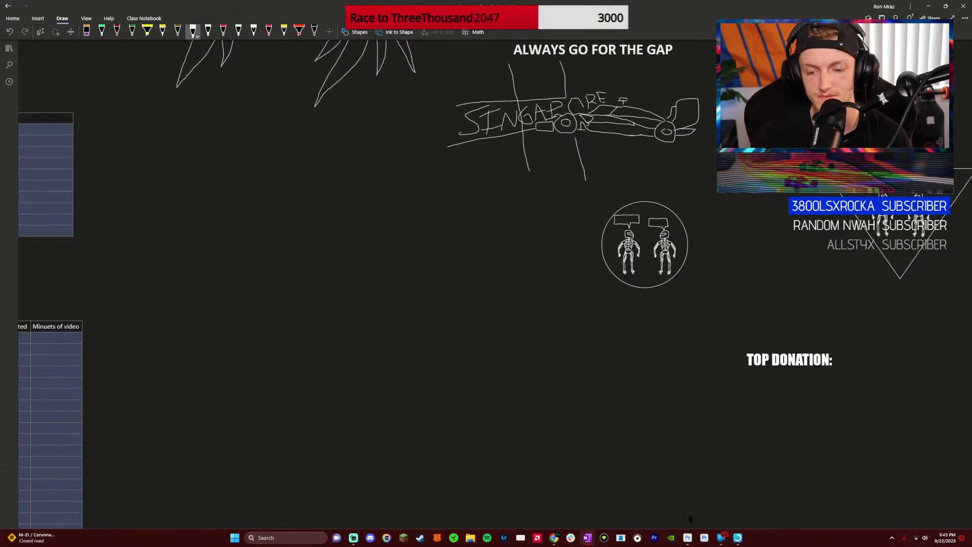
pyautogui.moveTo(687, 537)
pyautogui.click(697, 481)
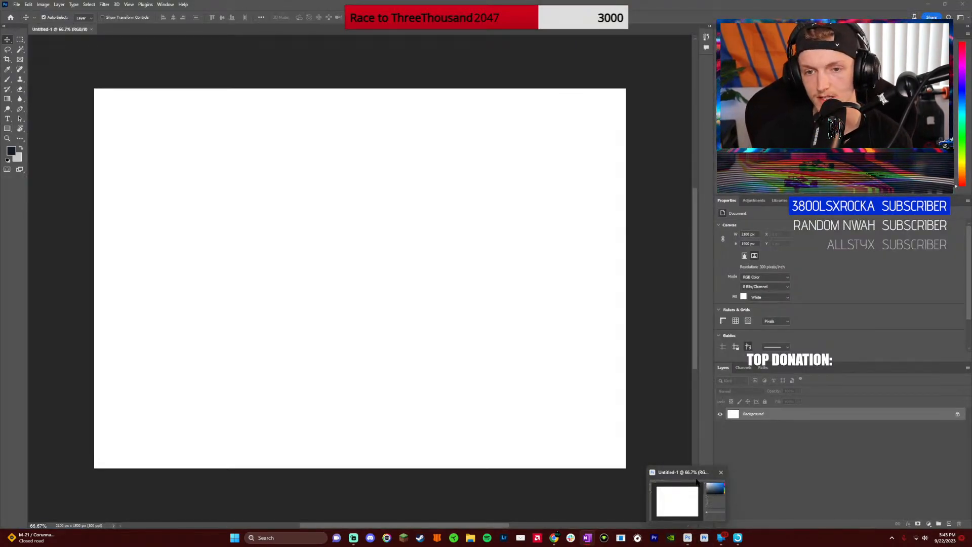
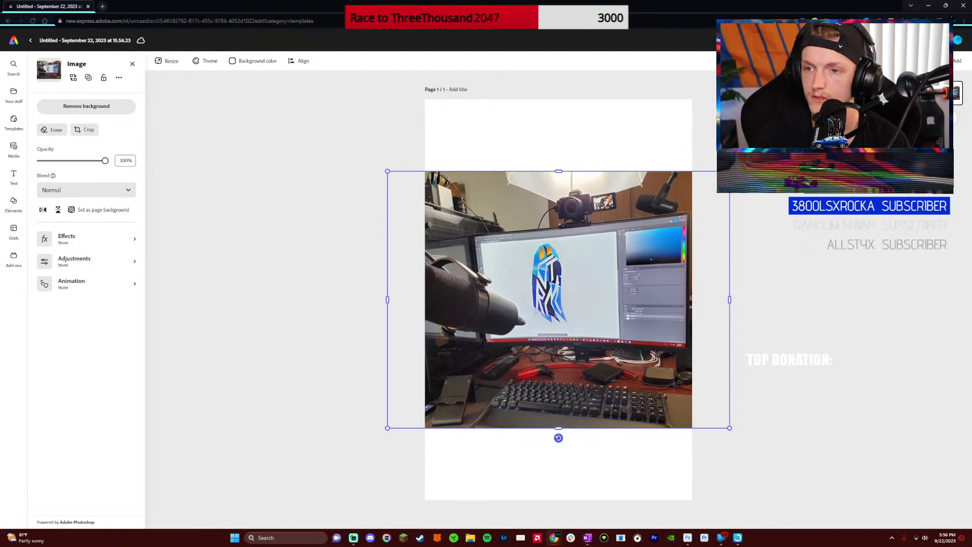
# Resize the page to the YouTube thumbnail preset, 1280 x 720 px
pyautogui.click(167, 60)
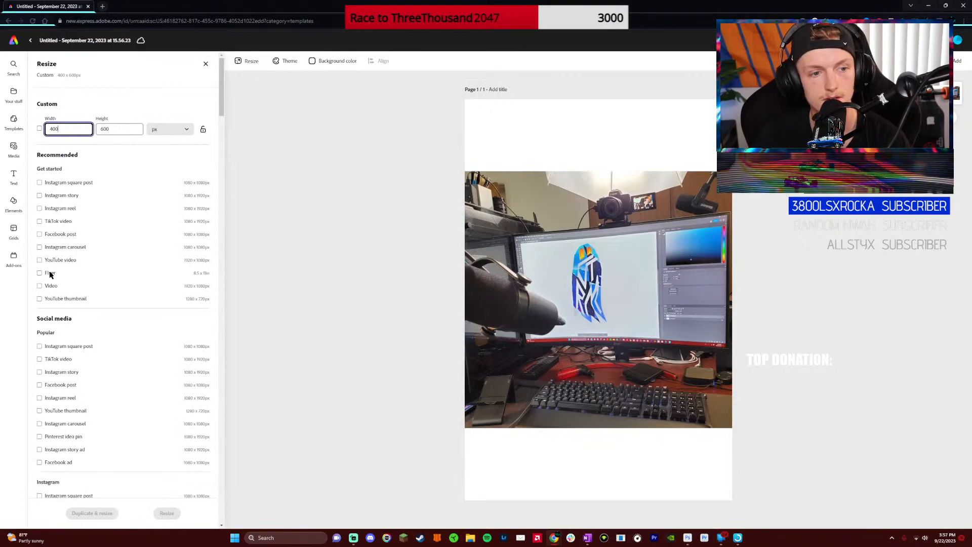
pyautogui.click(40, 299)
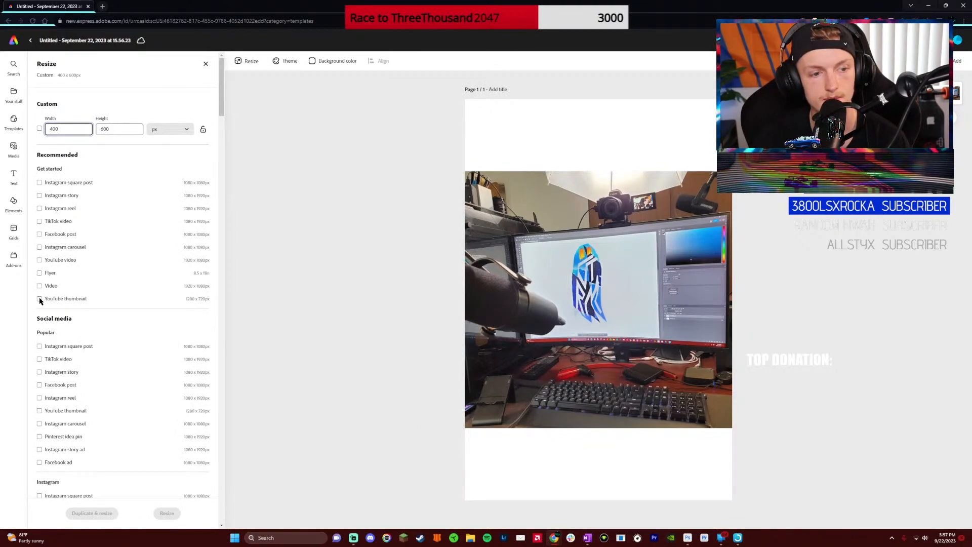
pyautogui.click(172, 514)
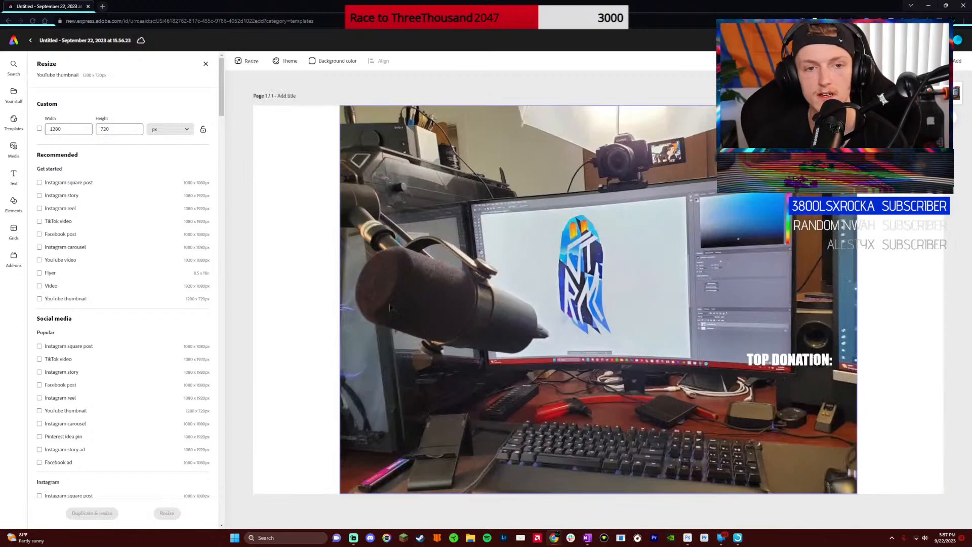
# Enlarge the desk photo on both sides until it covers the full width of the page
pyautogui.click(399, 267)
pyautogui.moveTo(298, 299); pyautogui.dragTo(213, 300)
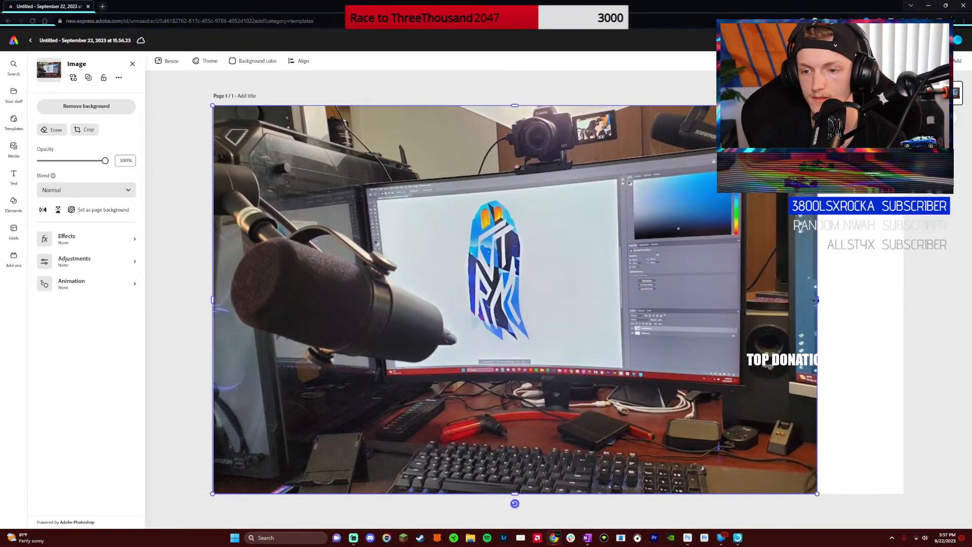
pyautogui.moveTo(816, 300); pyautogui.dragTo(911, 293)
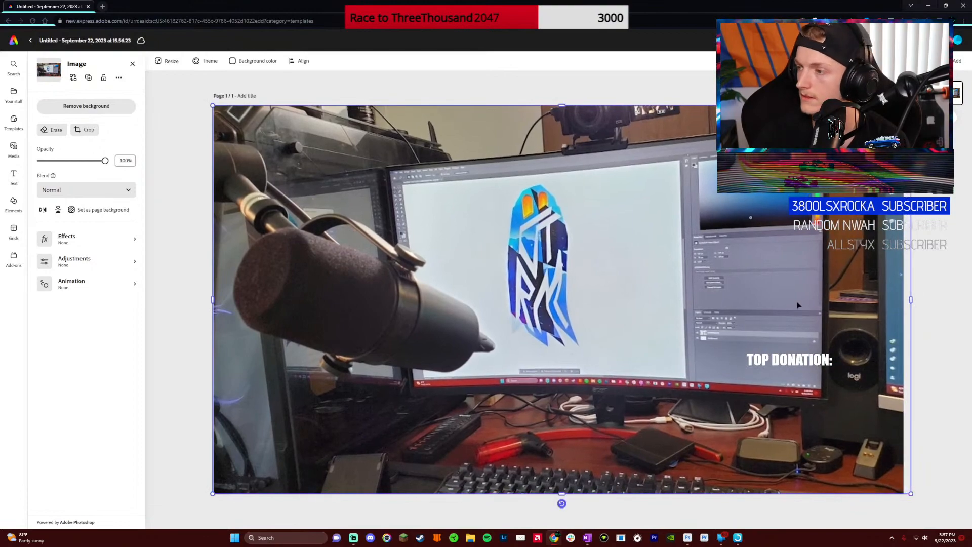
# Add a text box over the photo reading "USING AI TO DESIGN MY NEXT TATTOO"
pyautogui.click(14, 176)
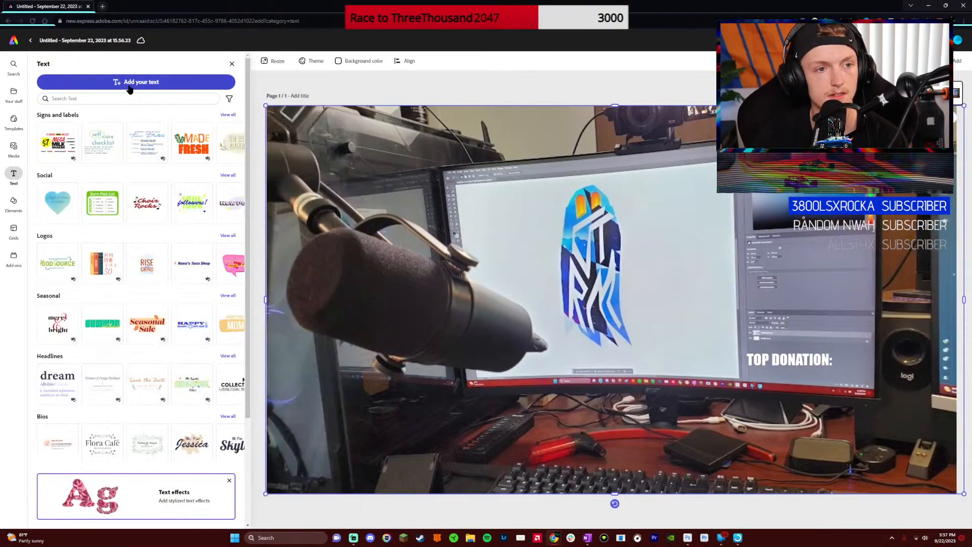
pyautogui.click(130, 83)
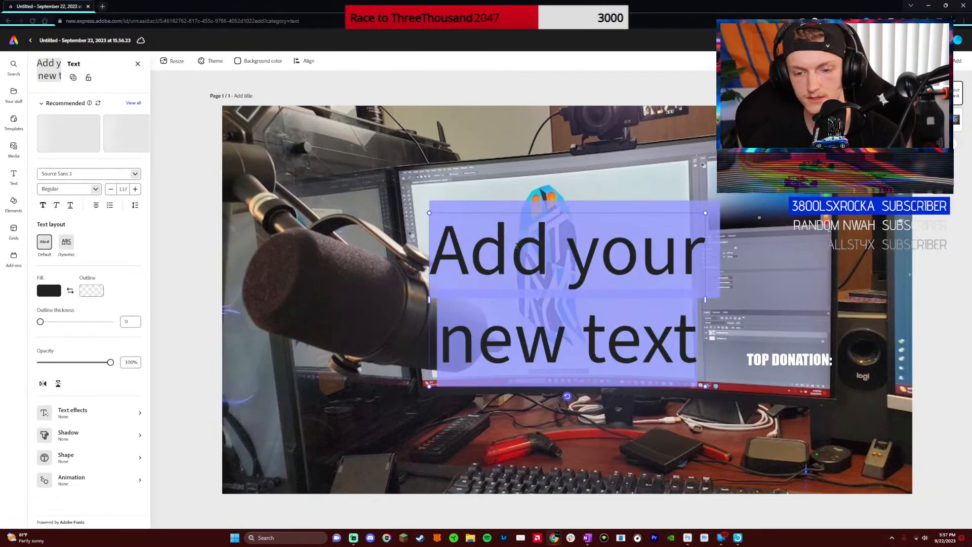
pyautogui.write('Using')
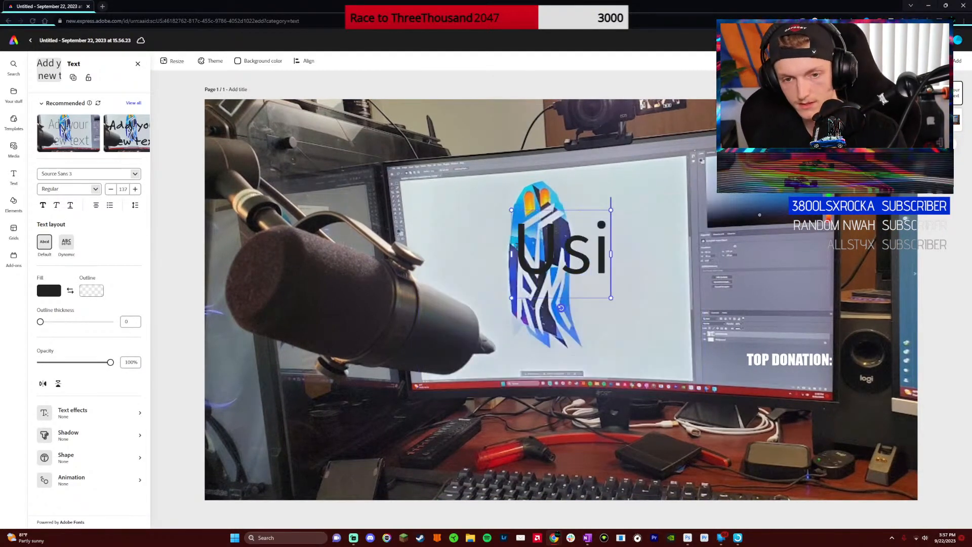
pyautogui.press('BackSpace')
pyautogui.press('BackSpace')
pyautogui.press('BackSpace')
pyautogui.press('BackSpace')
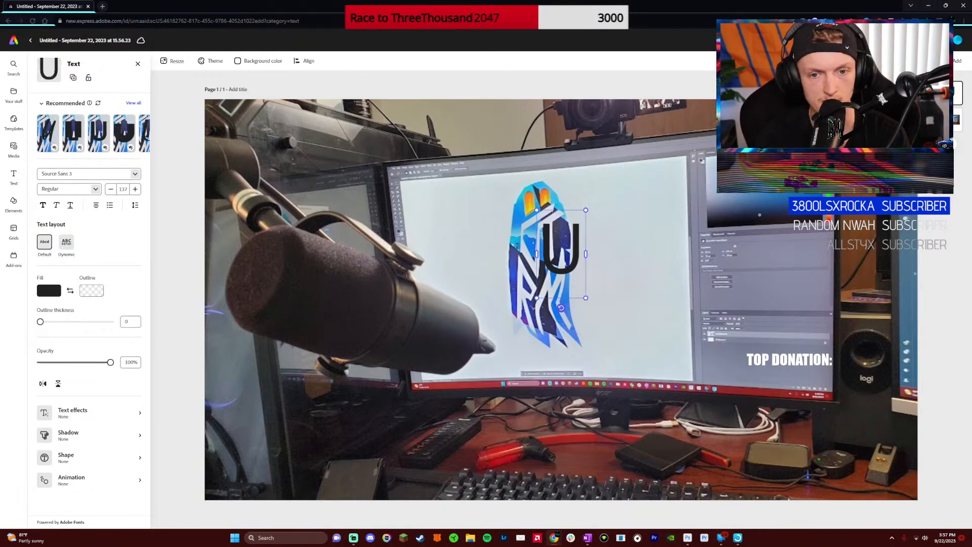
pyautogui.press('BackSpace')
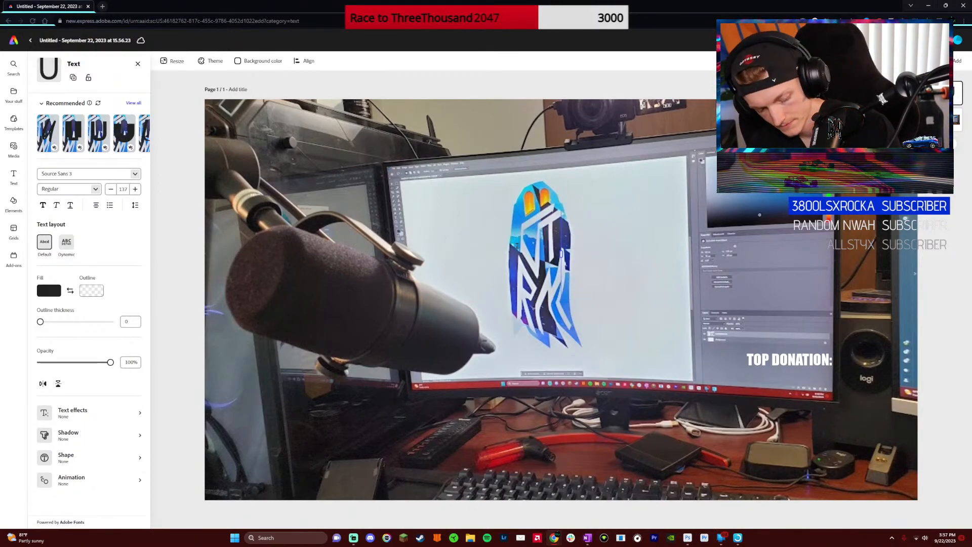
pyautogui.write('USING A')
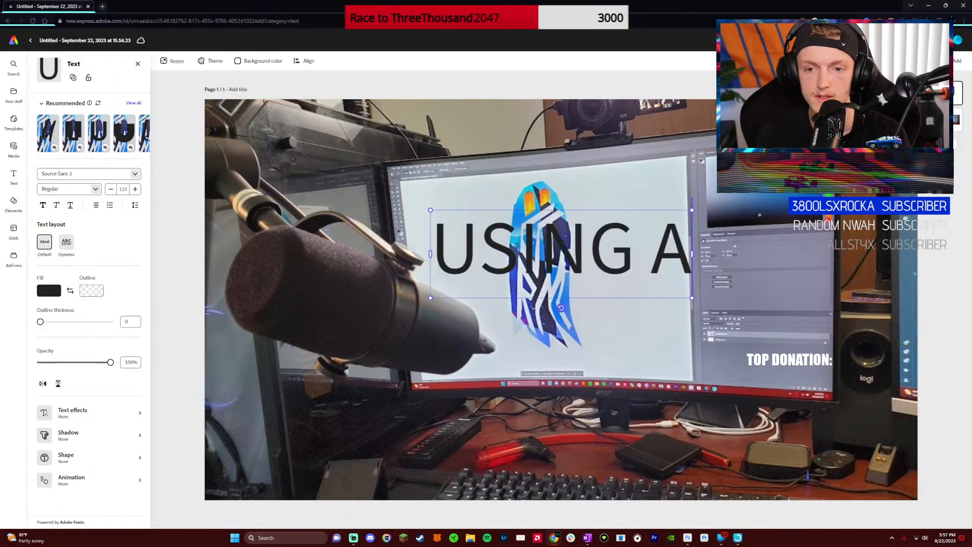
pyautogui.write('I TO DES')
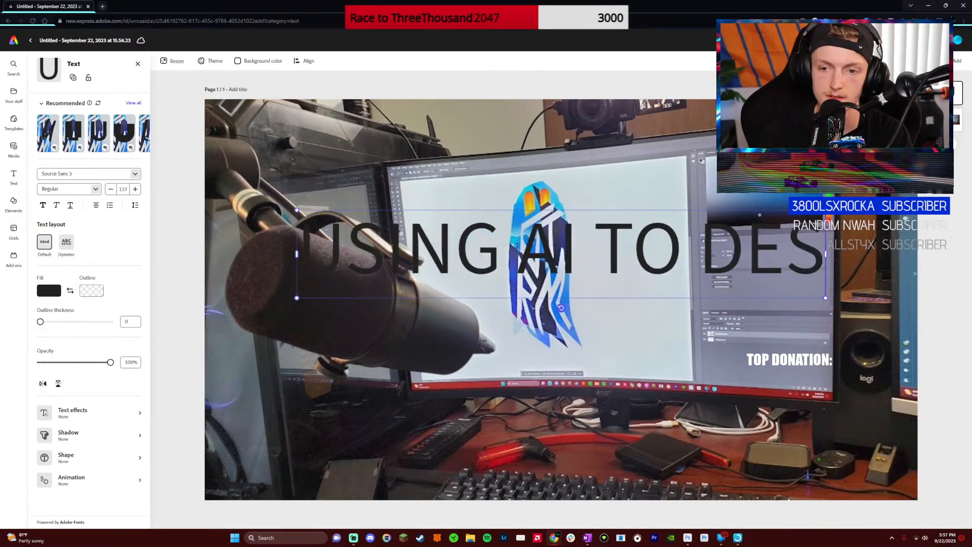
pyautogui.write('IGN MY NEXT TATTOO')
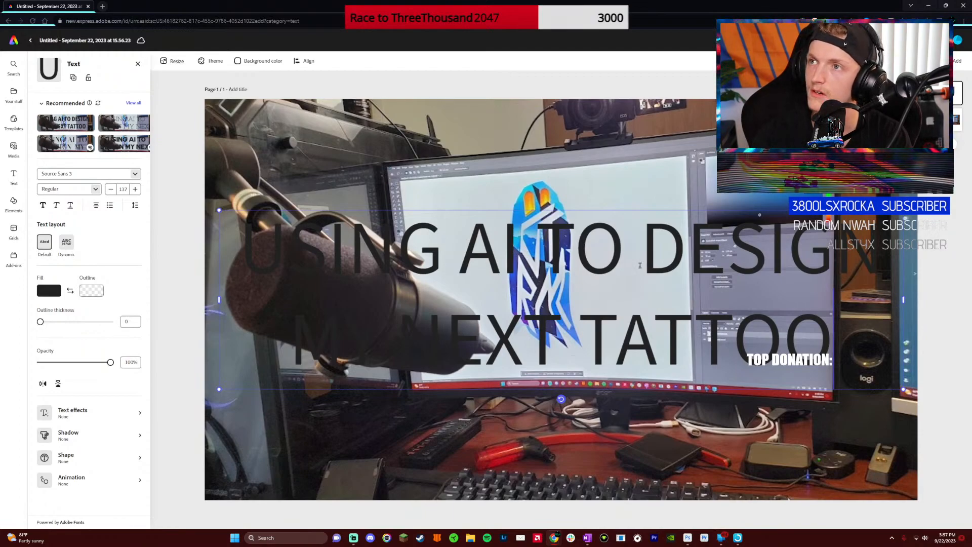
pyautogui.press('BackSpace')
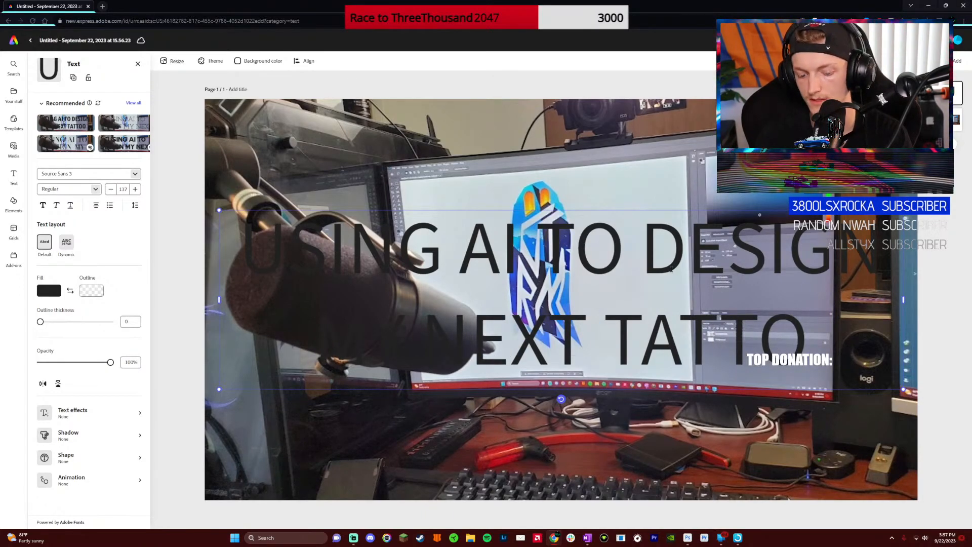
pyautogui.write('O')
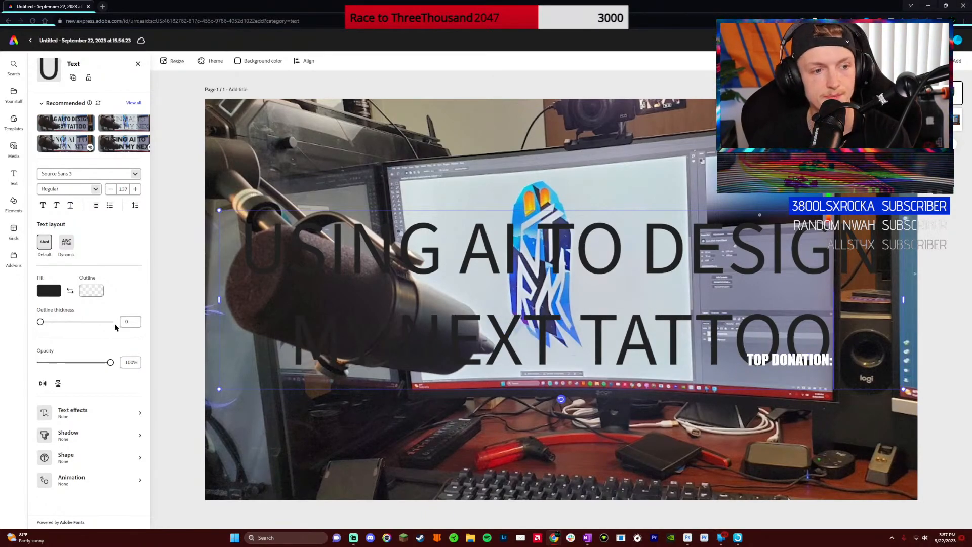
# Fill the whole title text with white and give it an outline with a thickness of 20
pyautogui.click(57, 289)
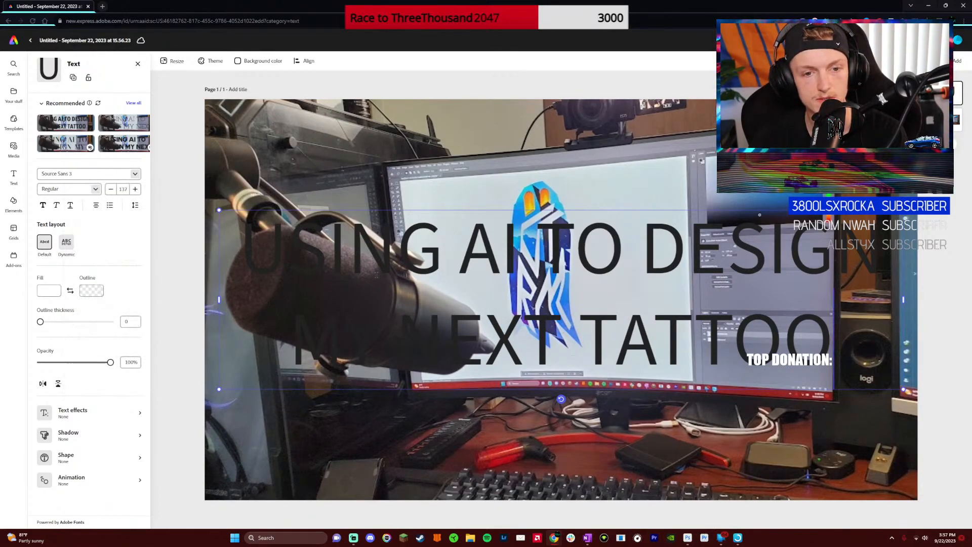
pyautogui.click(53, 292)
pyautogui.hotkey('ctrl', 'a')
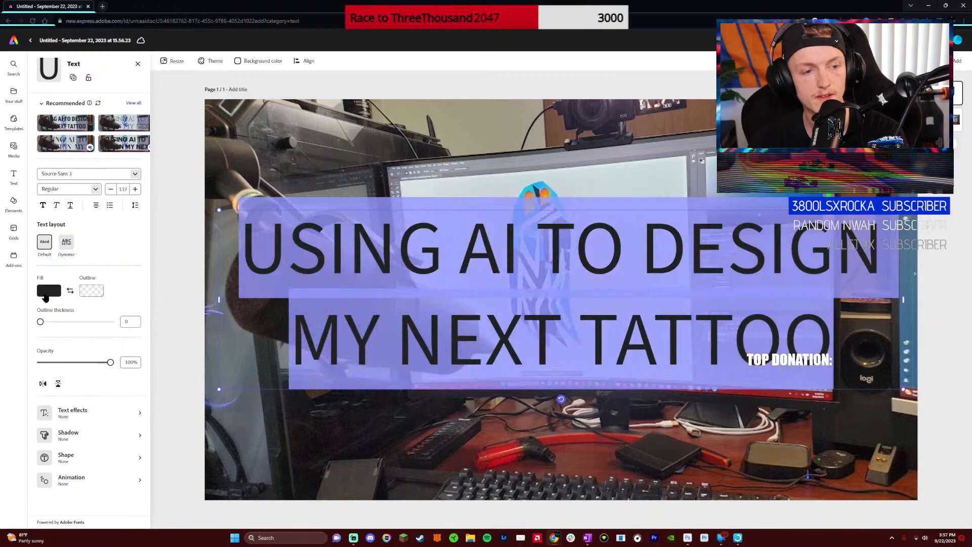
pyautogui.click(47, 293)
pyautogui.click(97, 234)
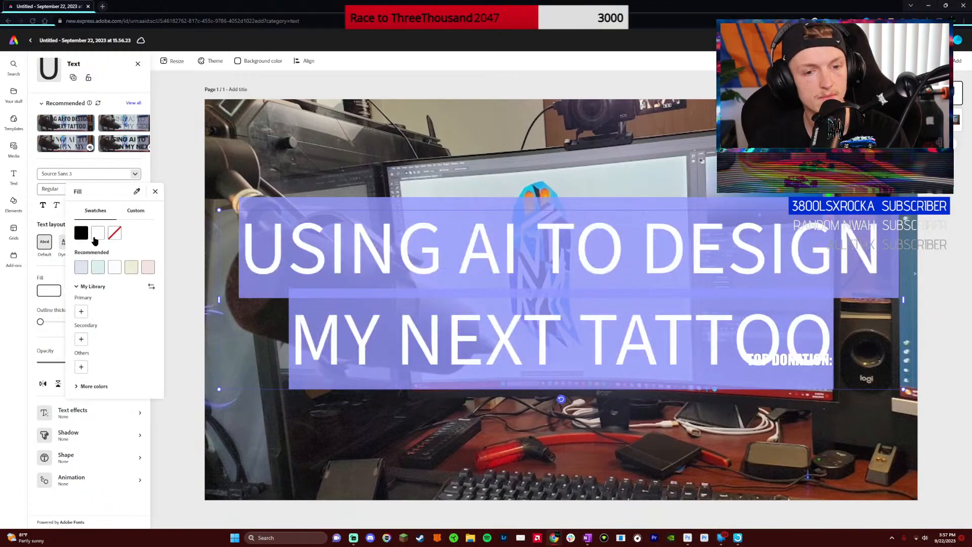
pyautogui.click(56, 302)
pyautogui.moveTo(40, 322)
pyautogui.mouseDown()
pyautogui.moveTo(72, 323)
pyautogui.moveTo(57, 325)
pyautogui.mouseUp()
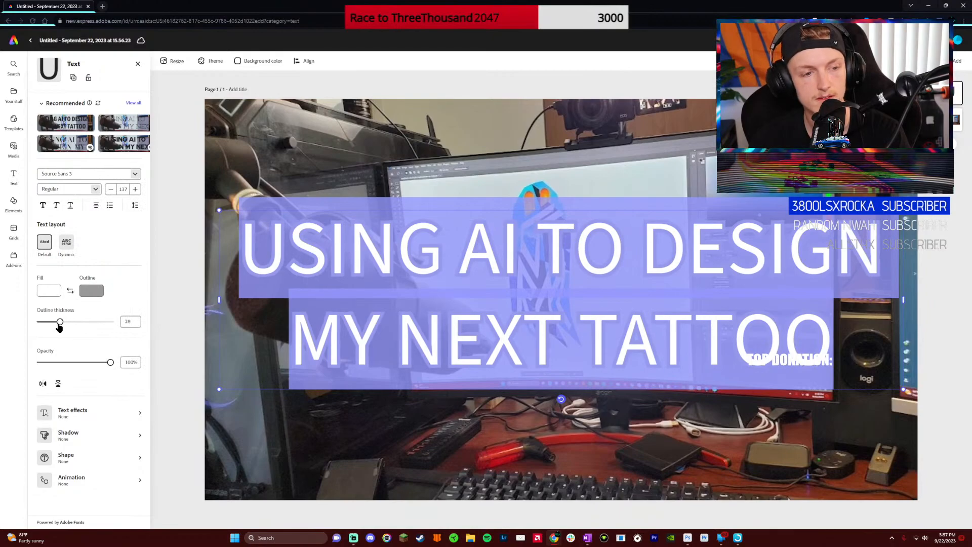
# Change the title's font to Sofachrome
pyautogui.click(134, 174)
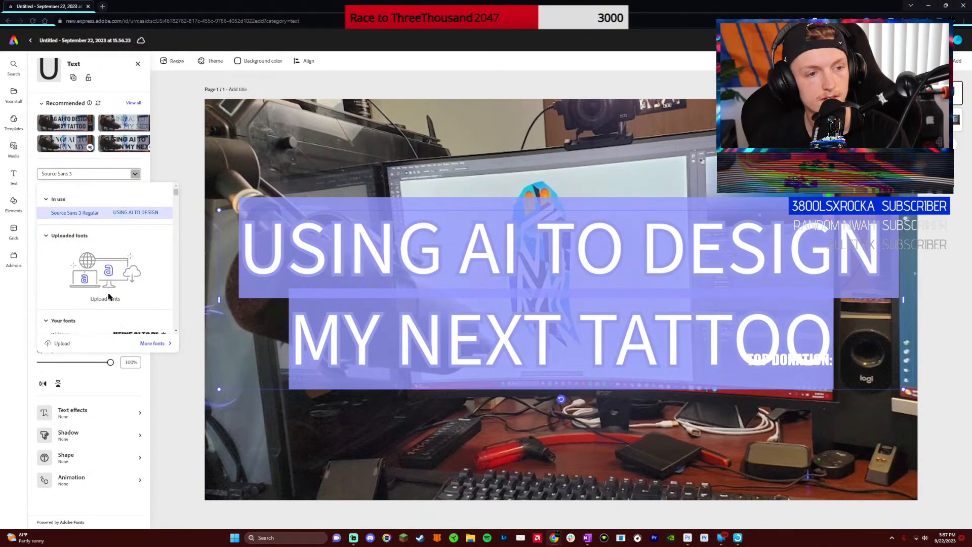
pyautogui.scroll(-5, 109, 296)
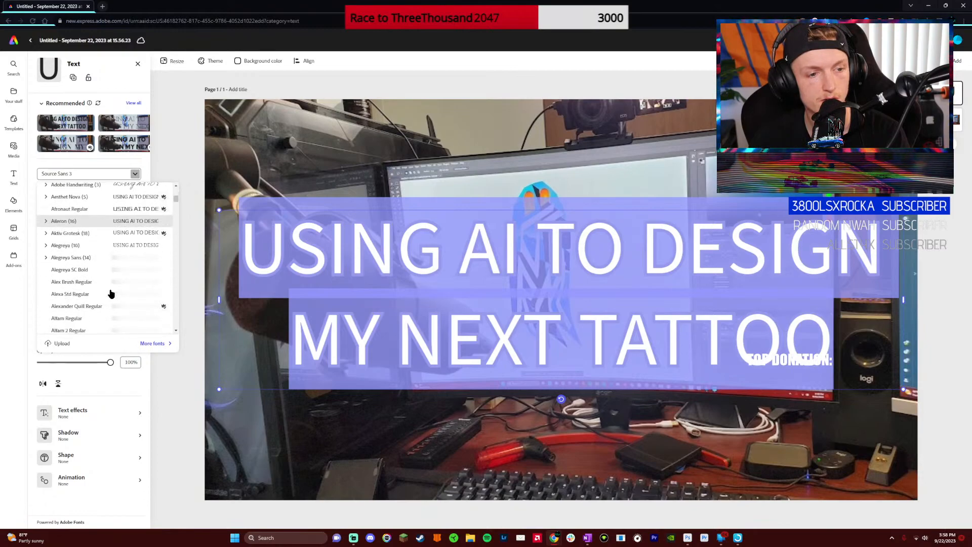
pyautogui.scroll(-8, 111, 293)
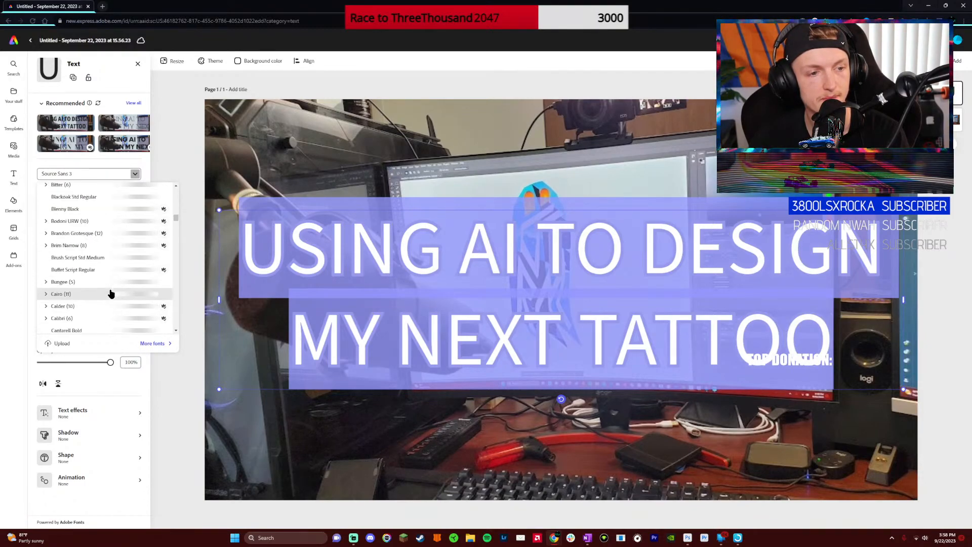
pyautogui.scroll(-8, 111, 294)
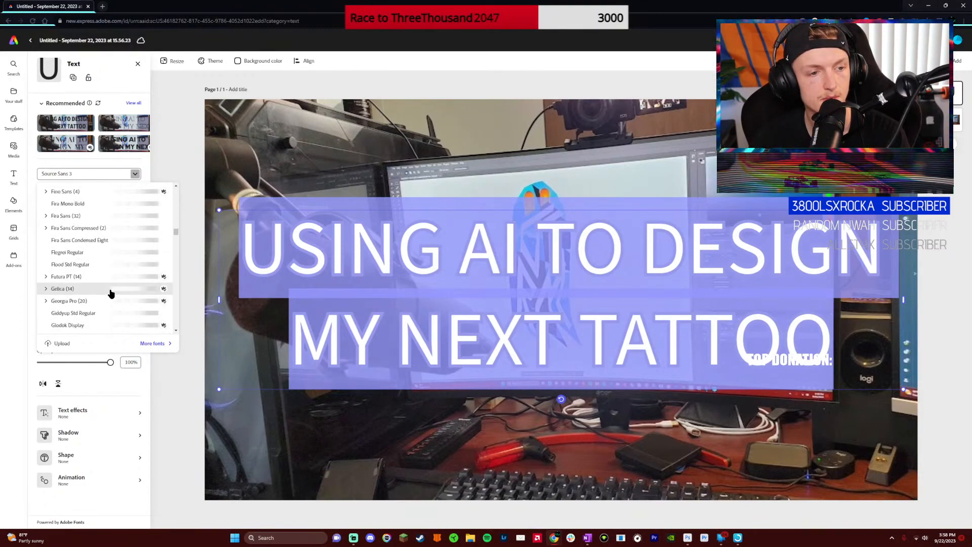
pyautogui.scroll(-10, 111, 293)
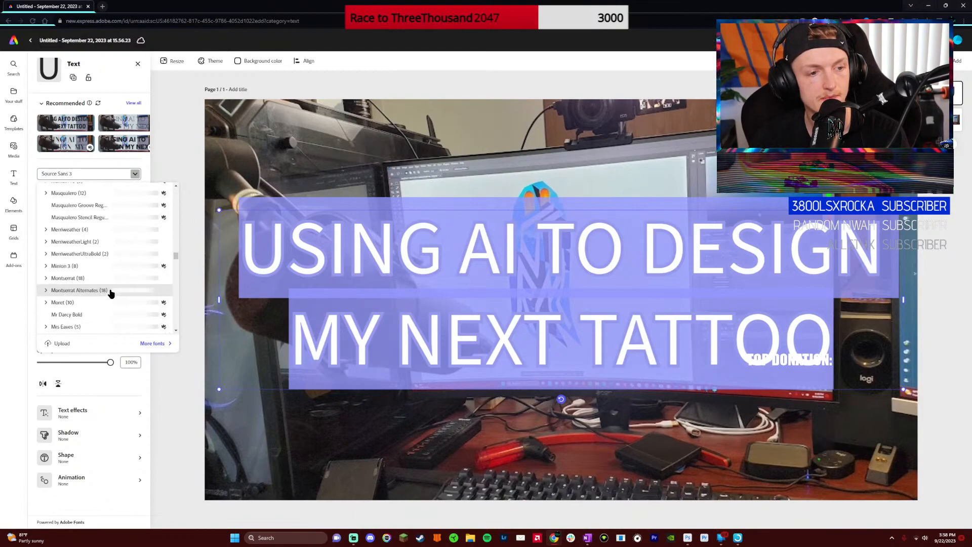
pyautogui.scroll(-8, 111, 294)
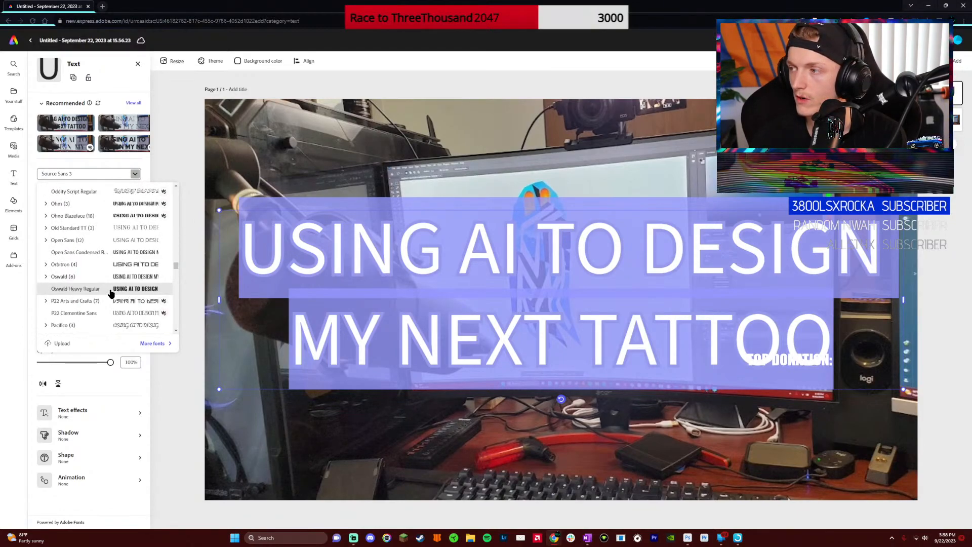
pyautogui.scroll(-8, 111, 294)
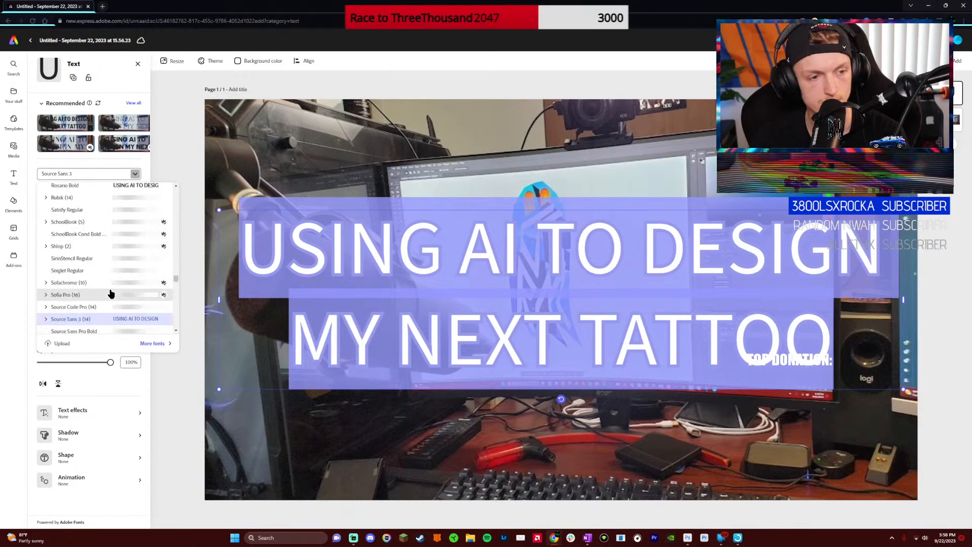
pyautogui.scroll(-1, 111, 294)
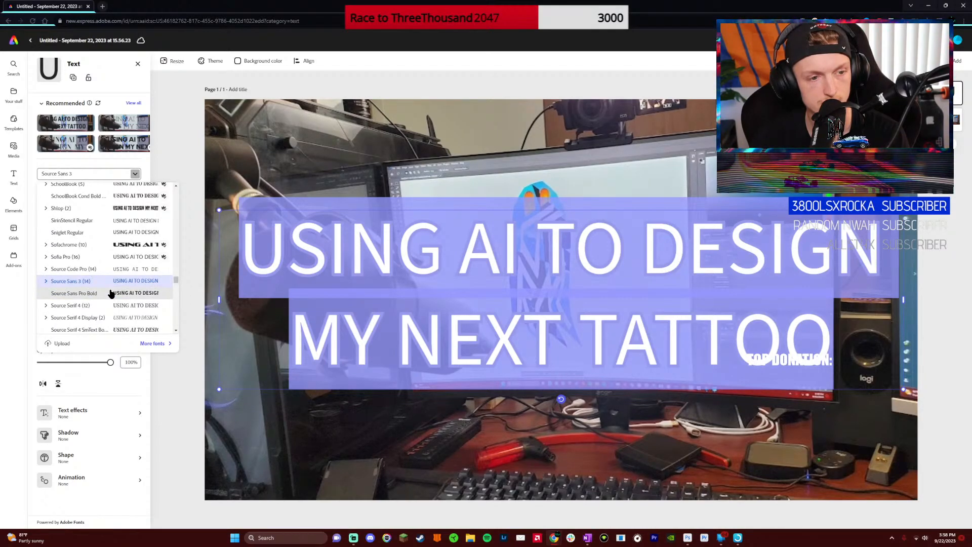
pyautogui.click(108, 244)
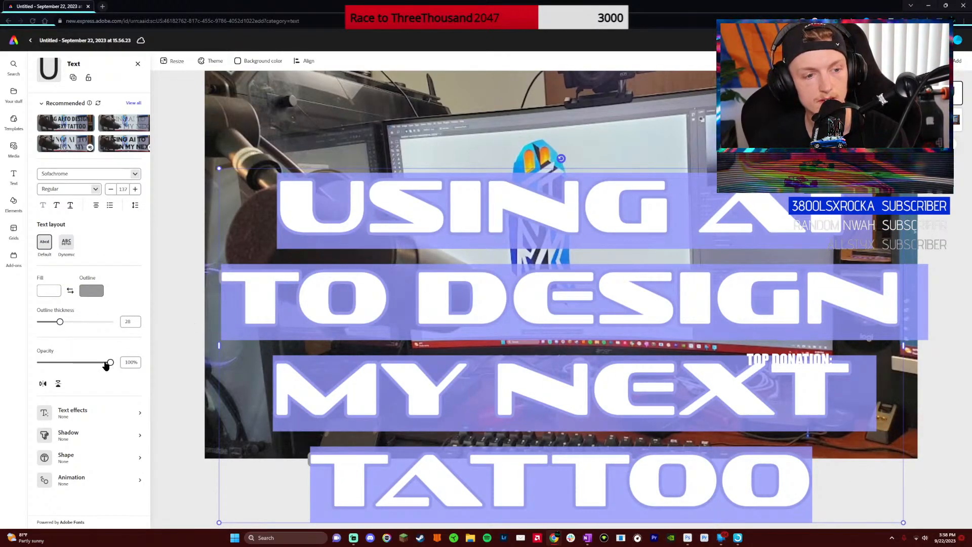
# Reduce the title's font size to 72 so the text fits on two lines, and deselect its characters
pyautogui.click(110, 189)
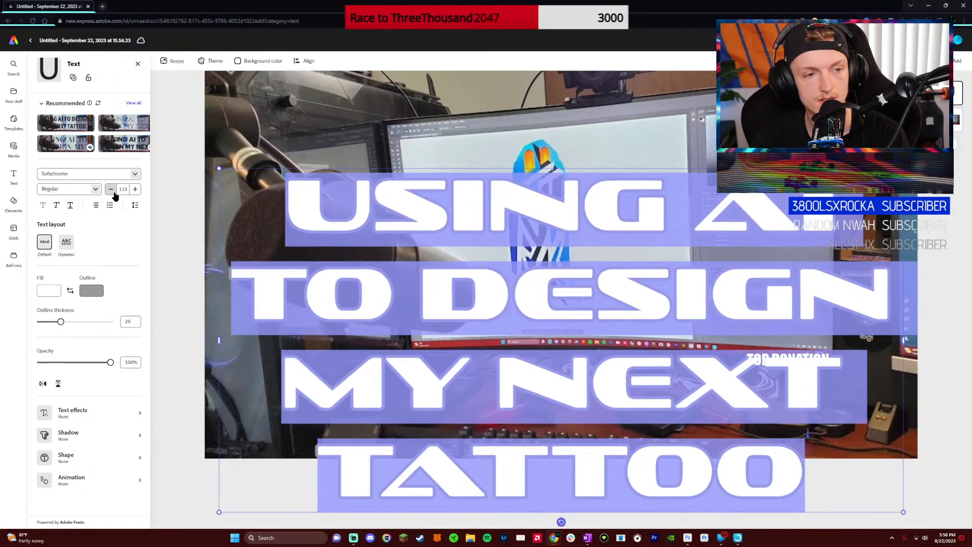
pyautogui.click(114, 194)
pyautogui.click(114, 194)
pyautogui.click(114, 194)
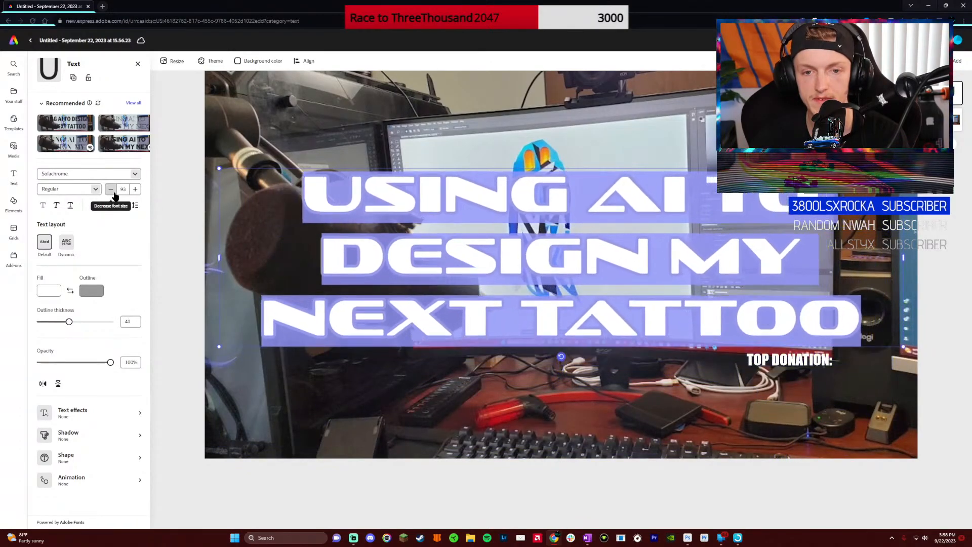
pyautogui.click(114, 194)
pyautogui.click(114, 194)
pyautogui.click(470, 189)
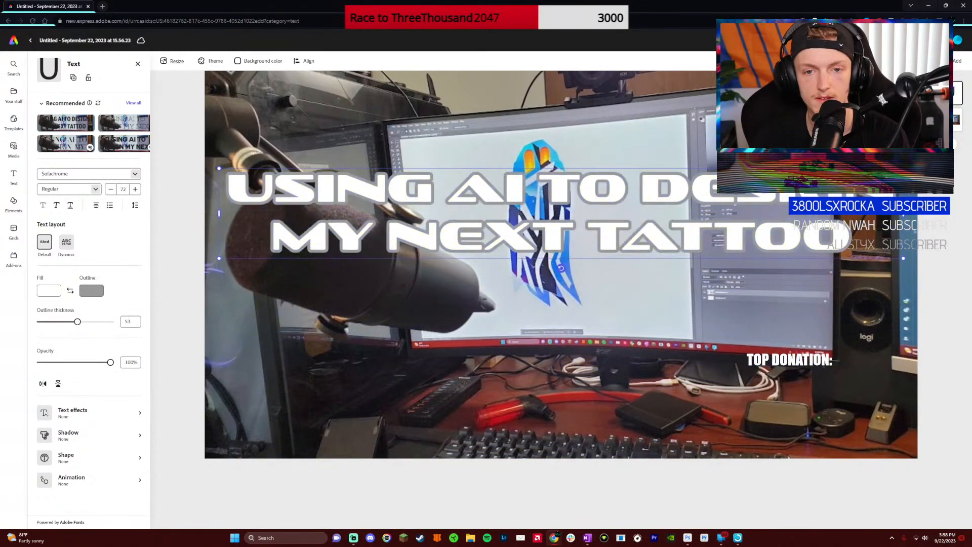
# Fill only the word "AI" in the title with a red swatch from the expanded colour palette
pyautogui.moveTo(470, 189); pyautogui.dragTo(524, 194)
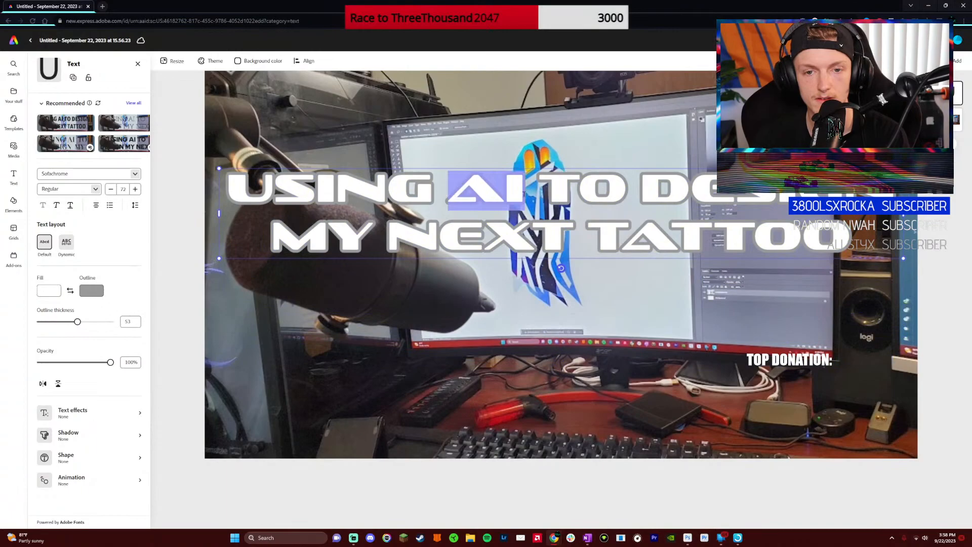
pyautogui.click(48, 290)
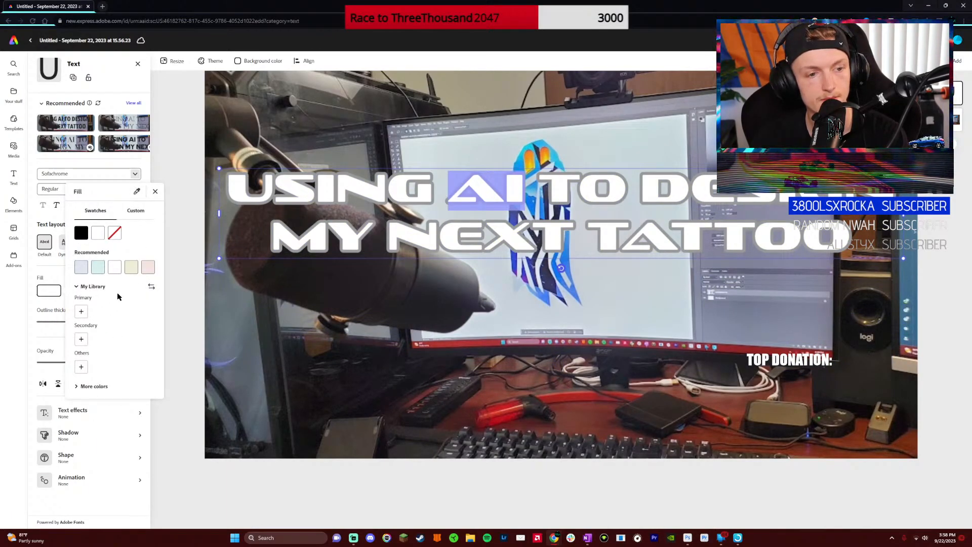
pyautogui.click(82, 287)
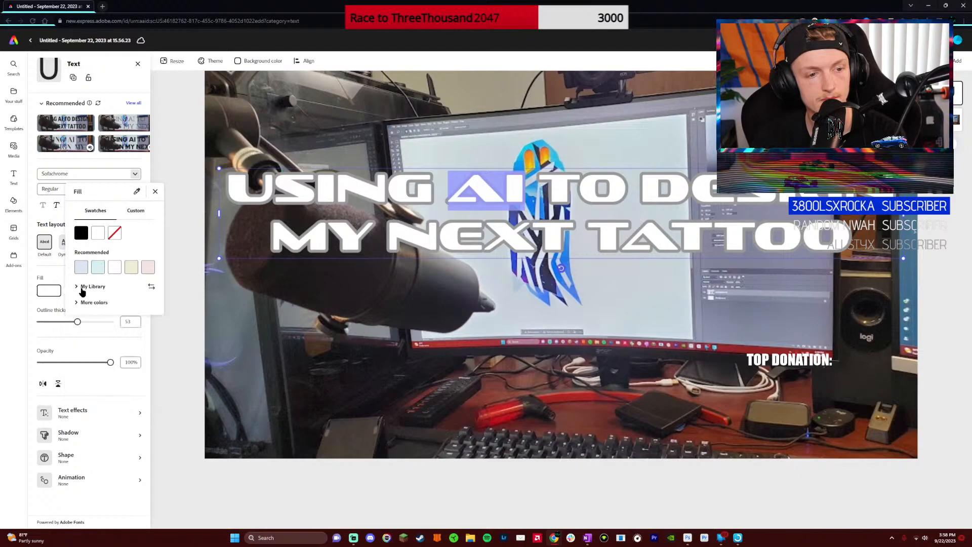
pyautogui.click(83, 303)
pyautogui.scroll(-2, 123, 395)
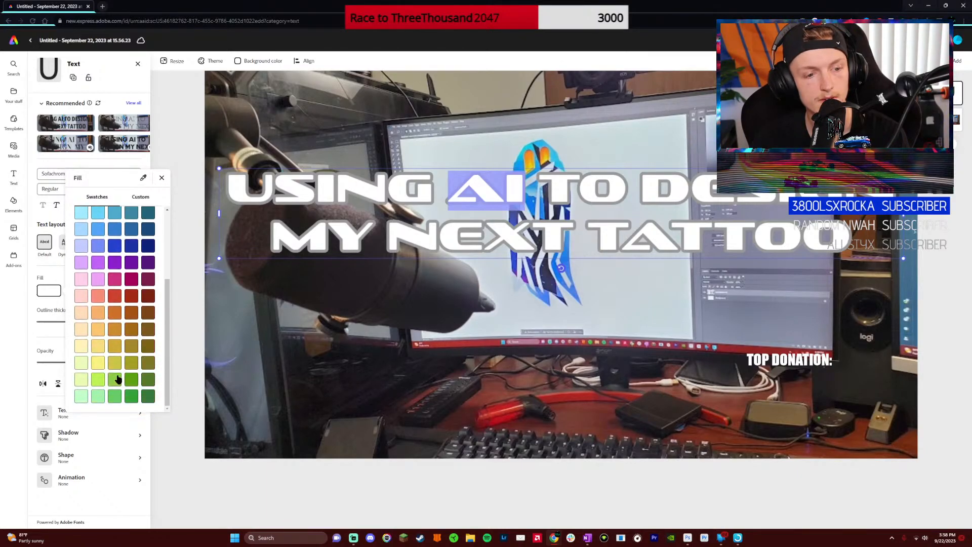
pyautogui.click(113, 300)
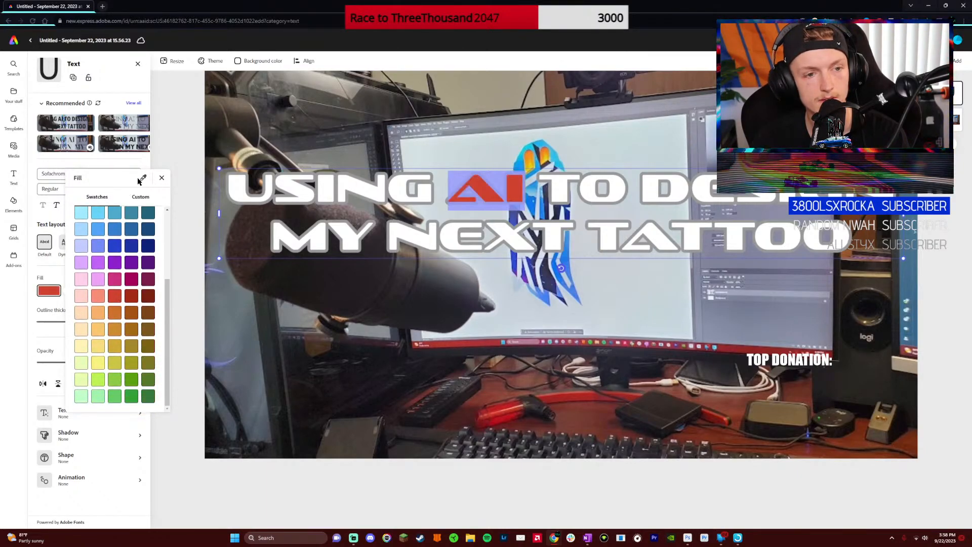
pyautogui.click(53, 273)
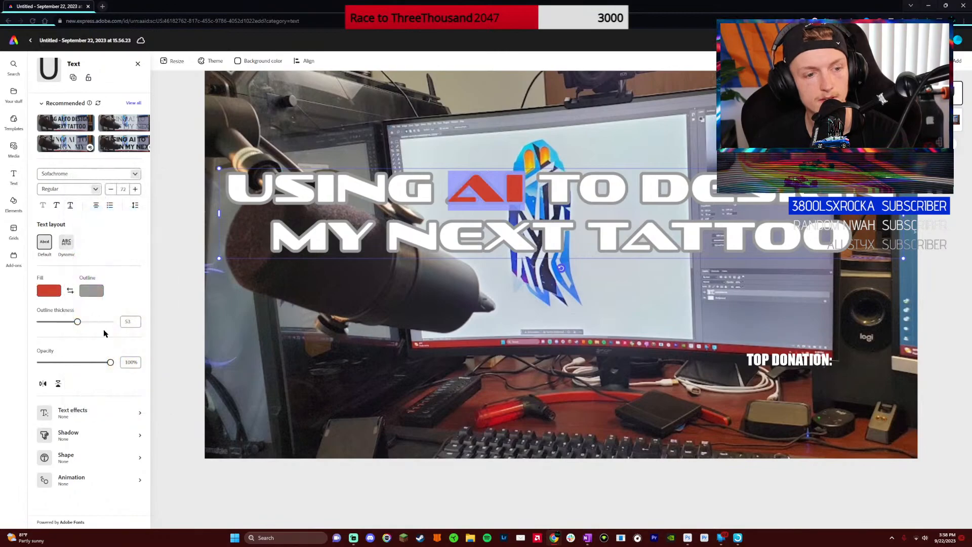
# Set the title's outline colour to black and narrow its text box so the words wrap onto four lines
pyautogui.click(91, 291)
pyautogui.click(139, 233)
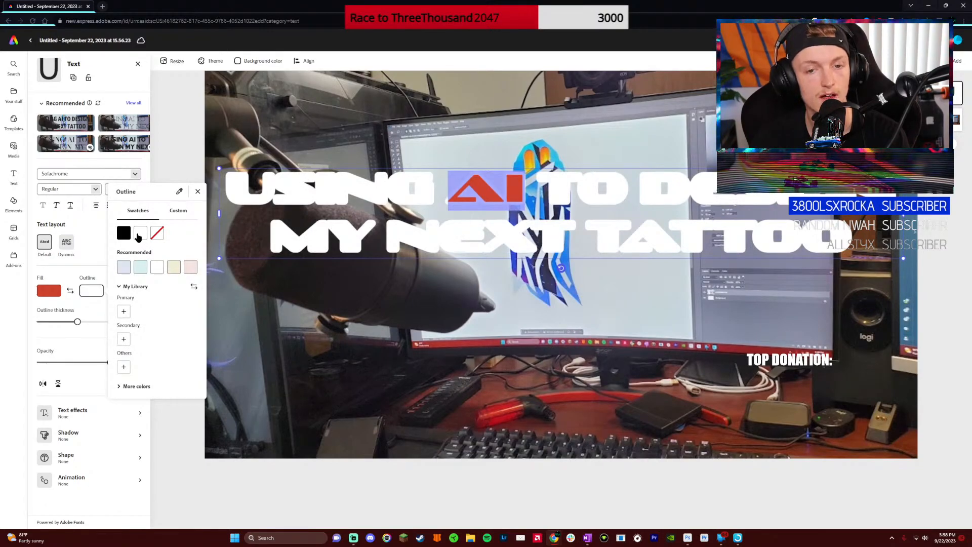
pyautogui.click(123, 233)
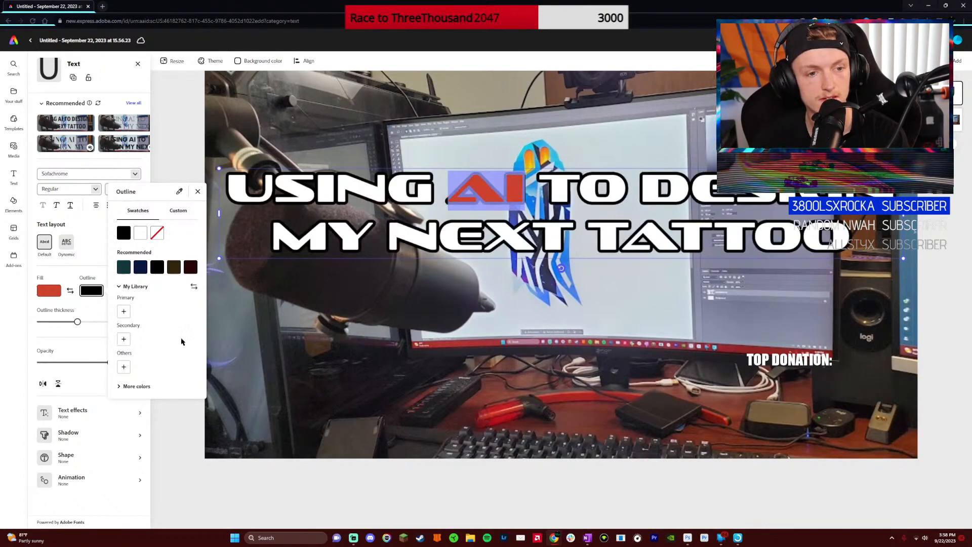
pyautogui.click(198, 192)
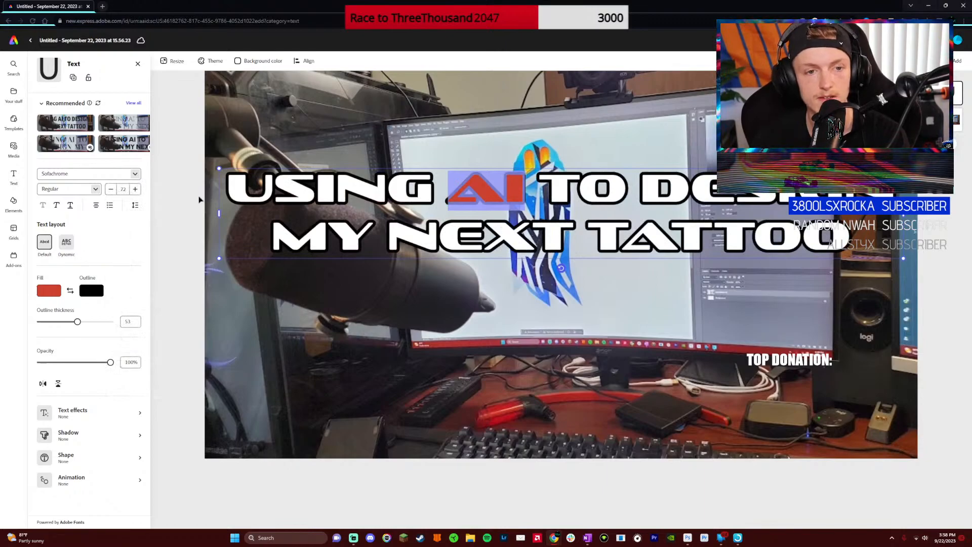
pyautogui.moveTo(218, 213); pyautogui.dragTo(472, 214)
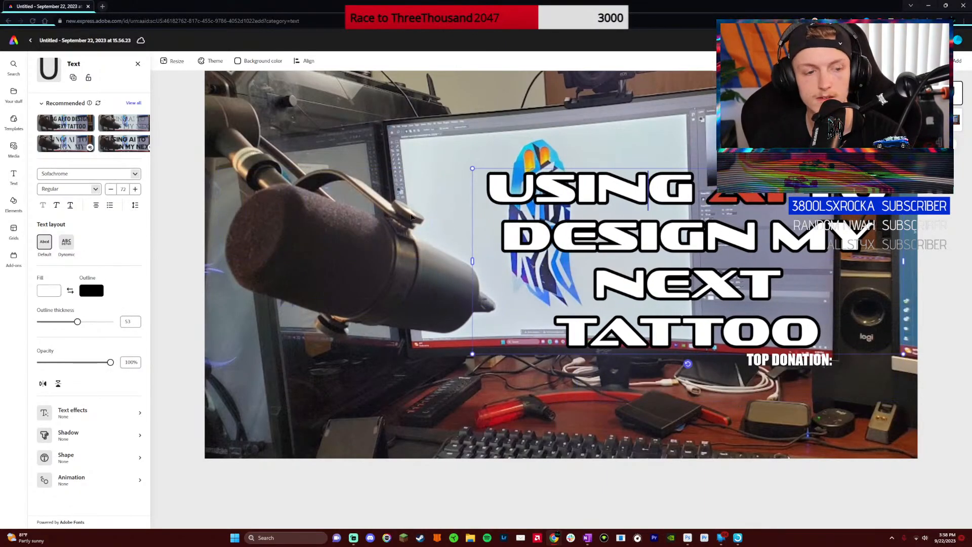
# Look at the text effects options for the whole title, accepting the generative AI guidelines, and return to the text settings
pyautogui.hotkey('ctrl', 'a')
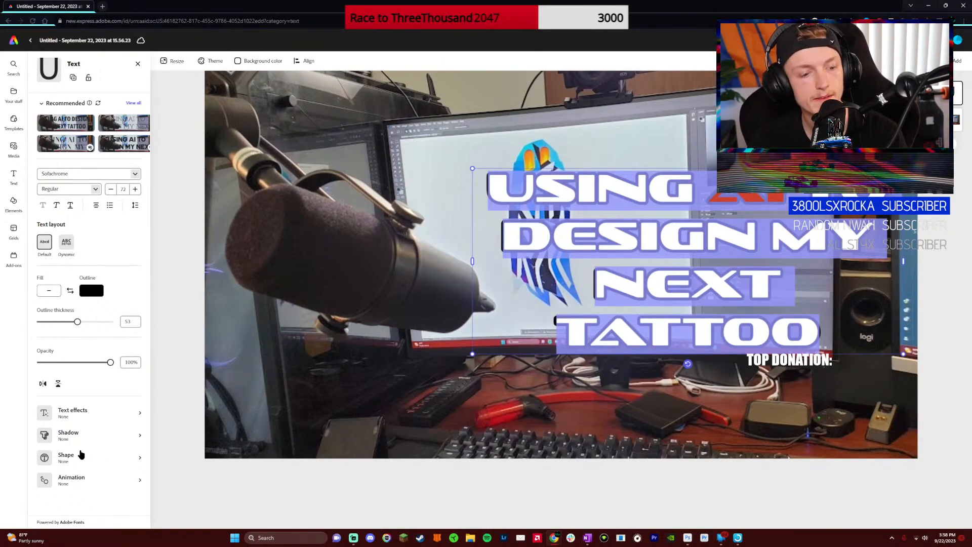
pyautogui.click(86, 417)
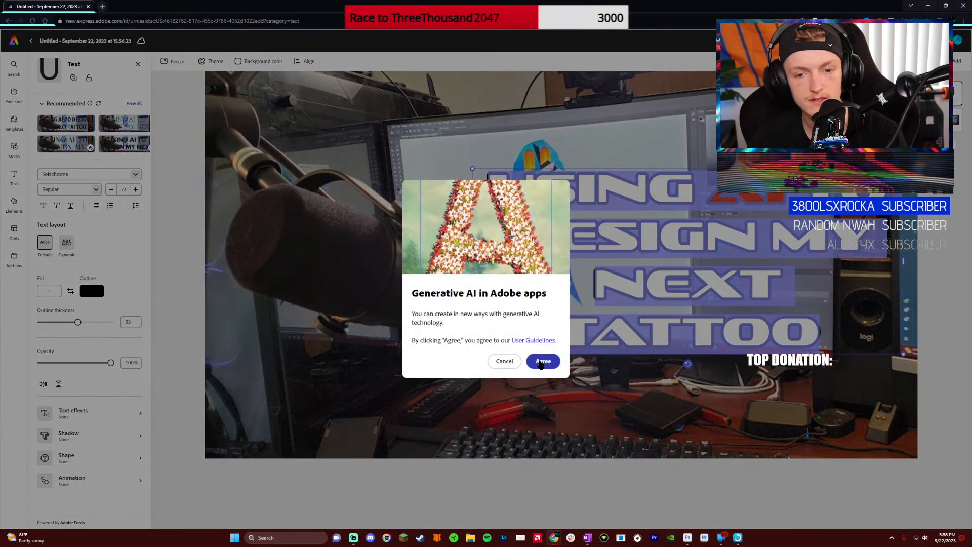
pyautogui.click(543, 362)
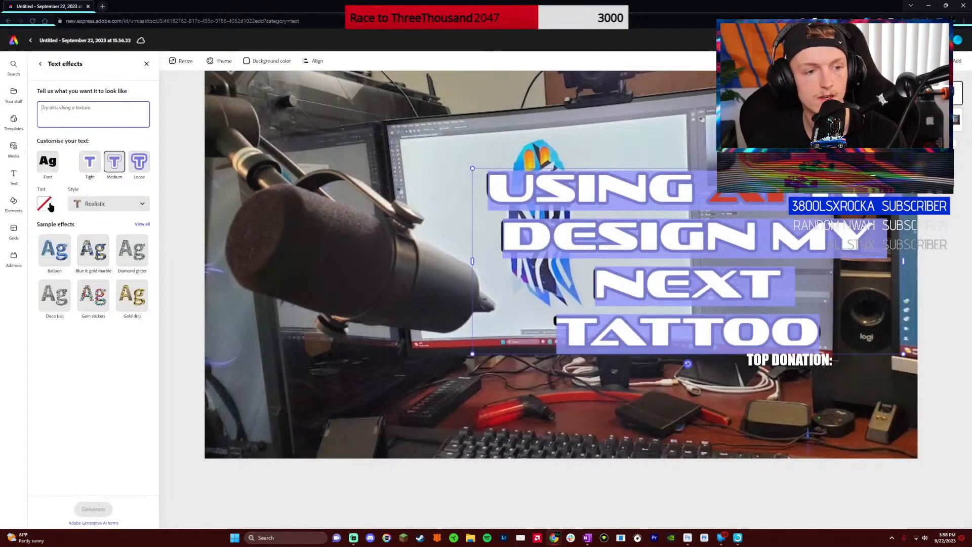
pyautogui.click(41, 64)
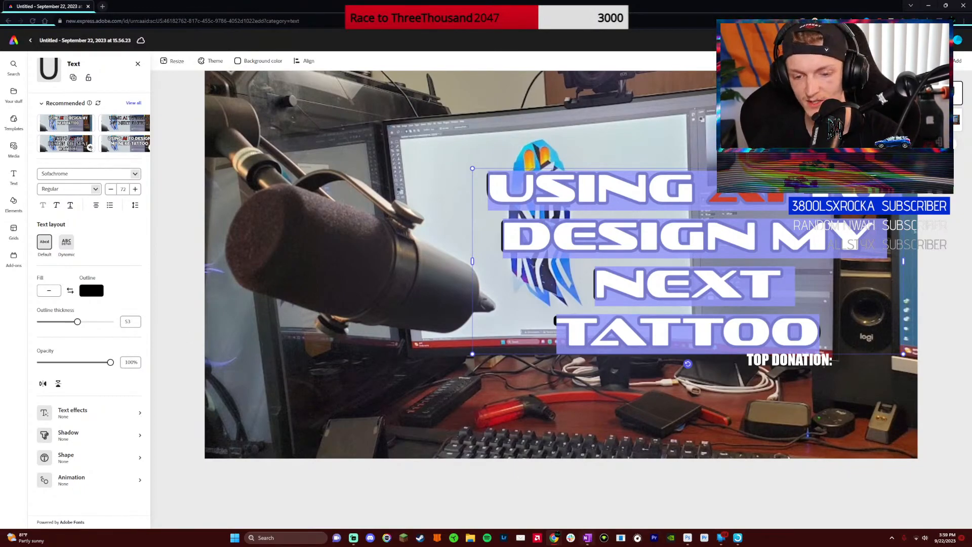
# Switch to OneNote to look over the sketched ghost, race car and skeleton ideas, and return to the thumbnail in Adobe Express
pyautogui.hotkey('alt', 'Tab')
pyautogui.scroll(5, 571, 350)
pyautogui.hscroll(5, 570, 349)
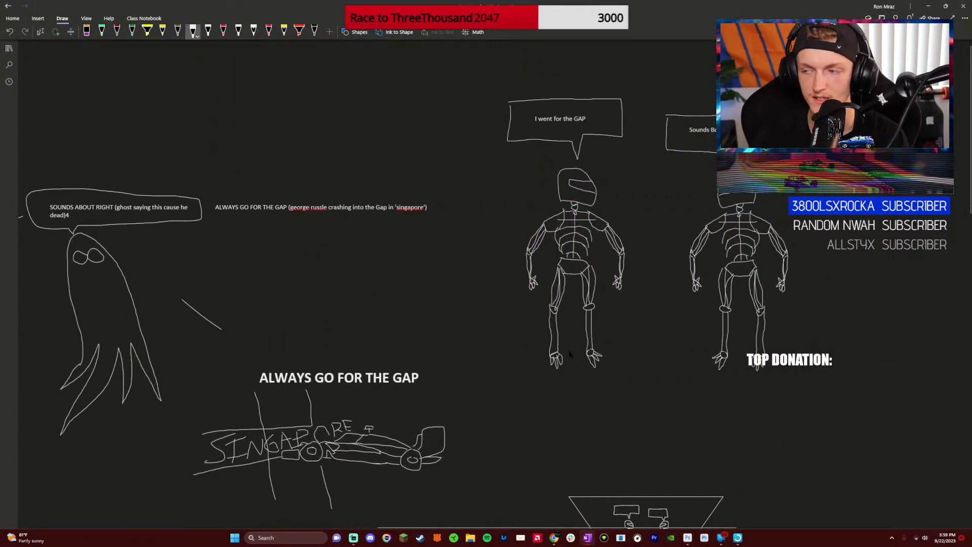
pyautogui.hscroll(1, 570, 353)
pyautogui.hscroll(-3, 571, 354)
pyautogui.scroll(-3, 571, 354)
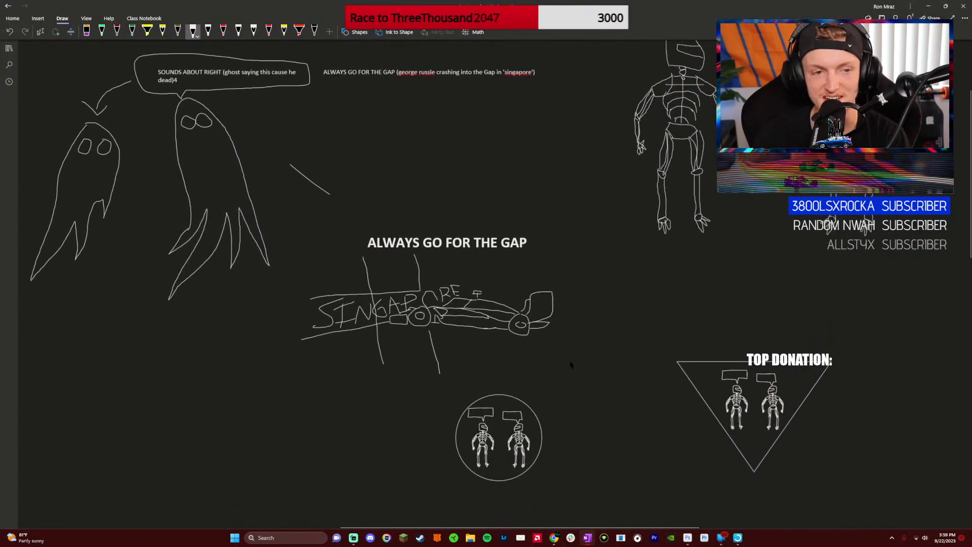
pyautogui.scroll(5, 571, 365)
pyautogui.scroll(-3, 557, 403)
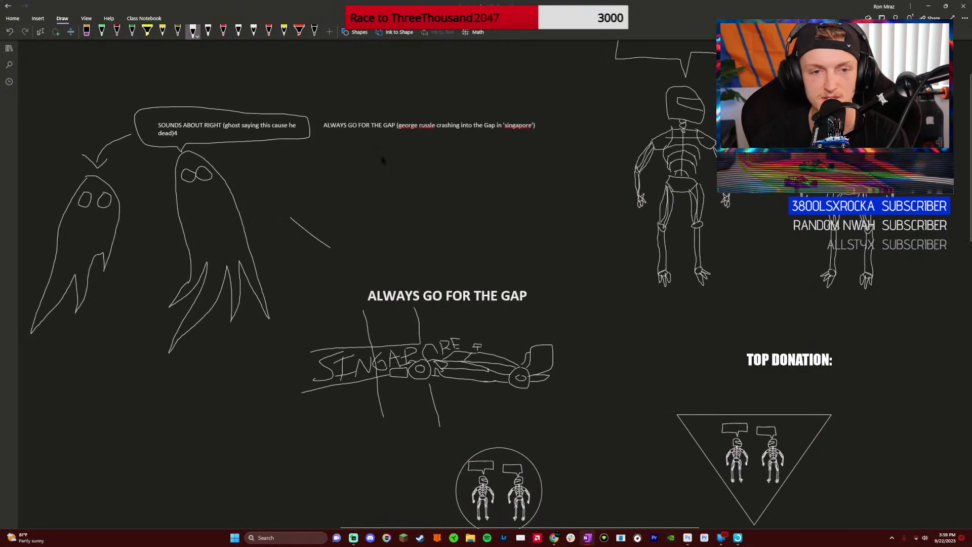
pyautogui.hotkey('alt', 'Tab')
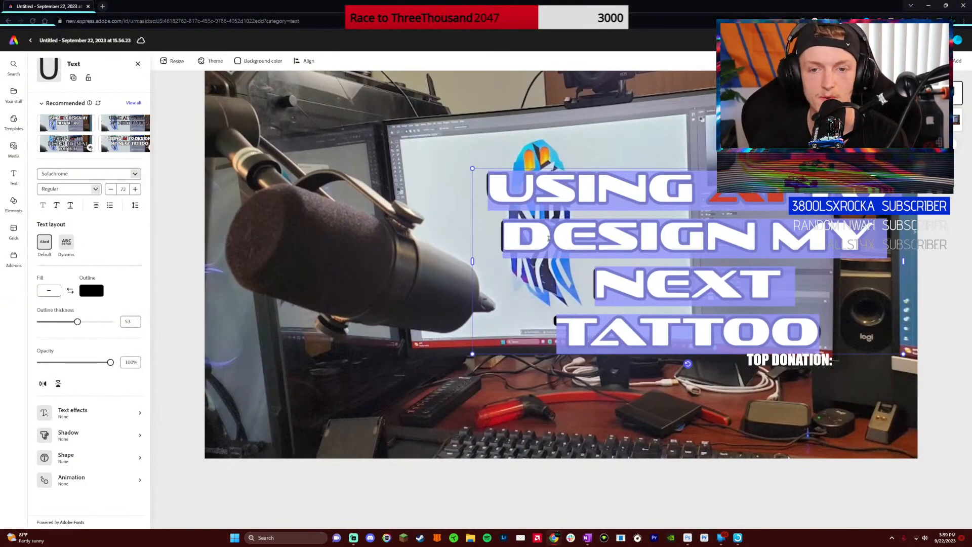
# Change the whole title's text layout to Dynamic
pyautogui.click(613, 254)
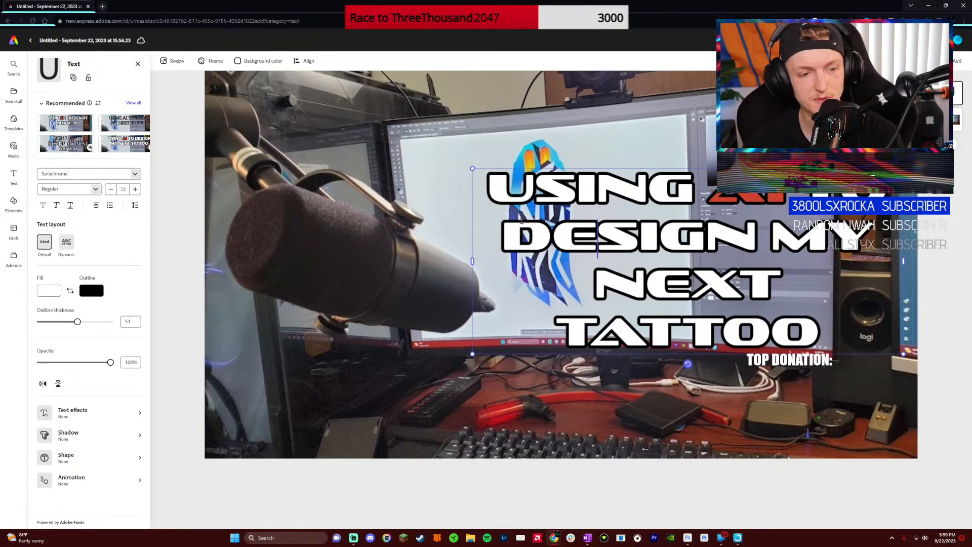
pyautogui.tripleClick(554, 228)
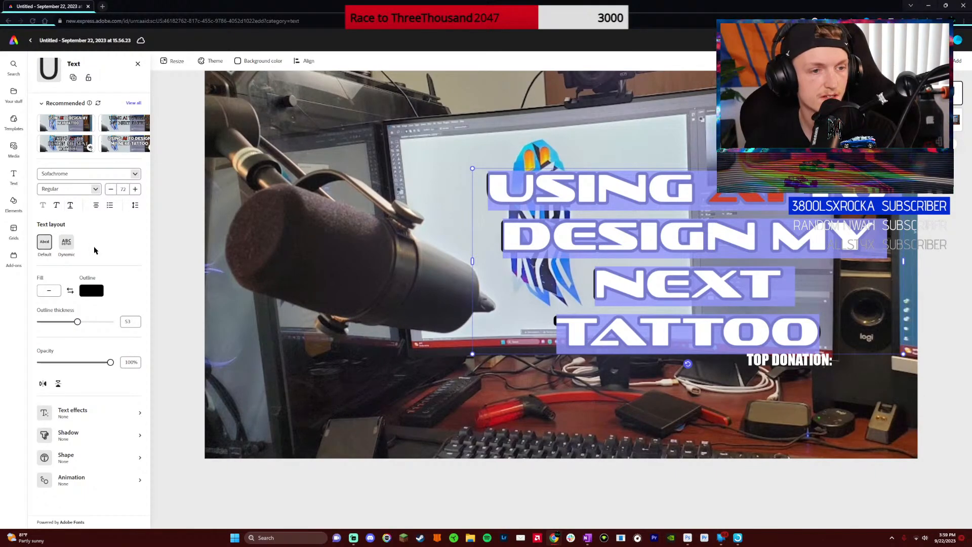
pyautogui.click(67, 245)
pyautogui.click(615, 313)
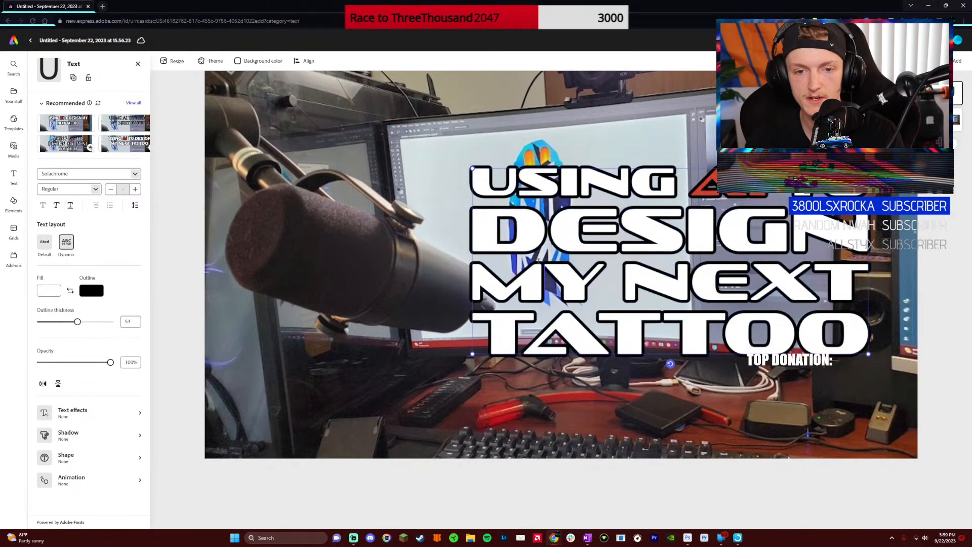
# Reshape the title into a narrow, tall six-line block and move it up along the right side of the photo
pyautogui.moveTo(482, 363); pyautogui.dragTo(628, 454)
pyautogui.moveTo(755, 354); pyautogui.dragTo(759, 334)
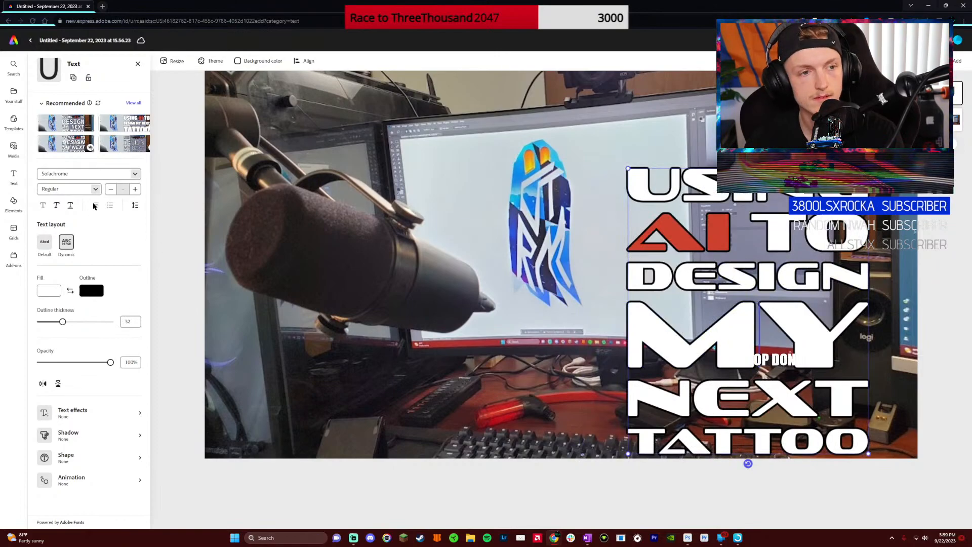
pyautogui.click(42, 103)
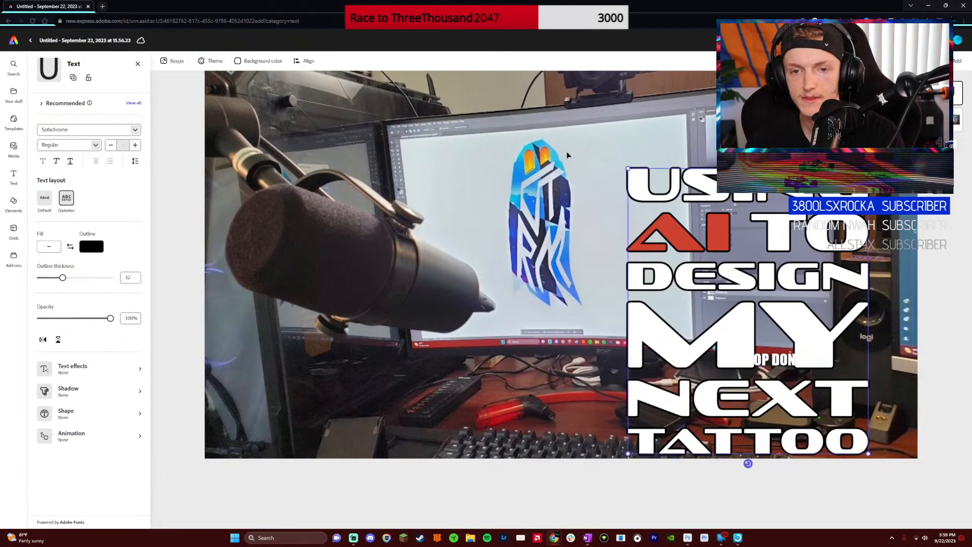
pyautogui.moveTo(719, 236); pyautogui.dragTo(715, 181)
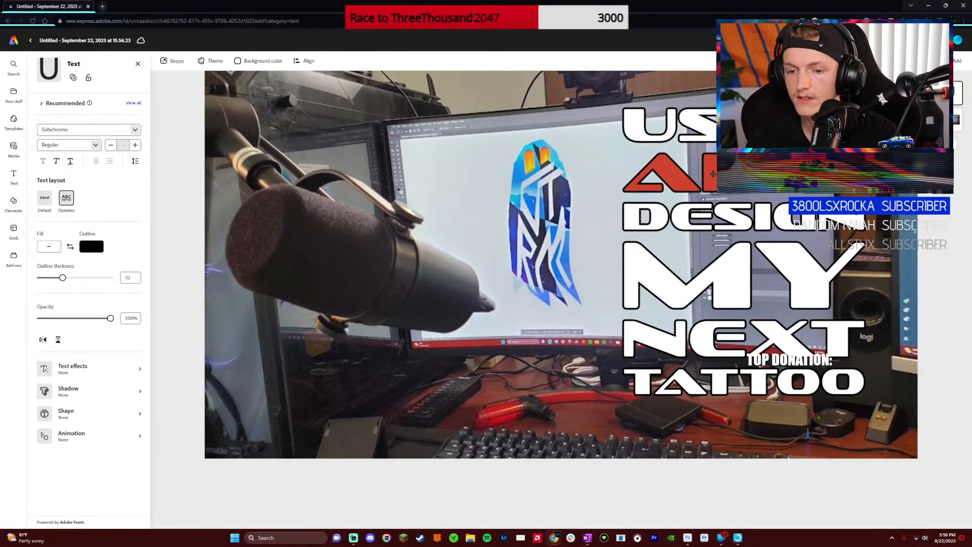
# Try basic background shapes behind the title, including the corner-bracket frame, parallelogram and dotted-edge circle
pyautogui.doubleClick(676, 226)
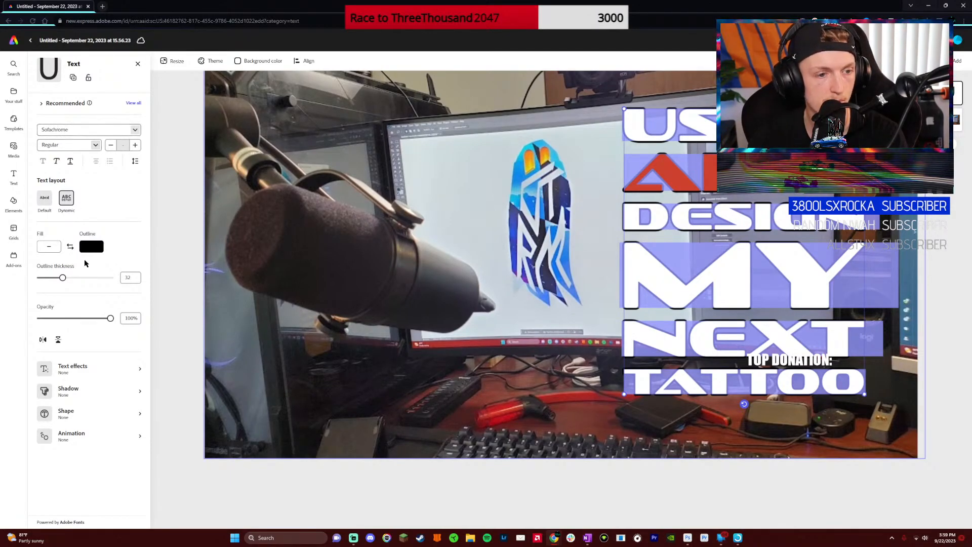
pyautogui.click(84, 414)
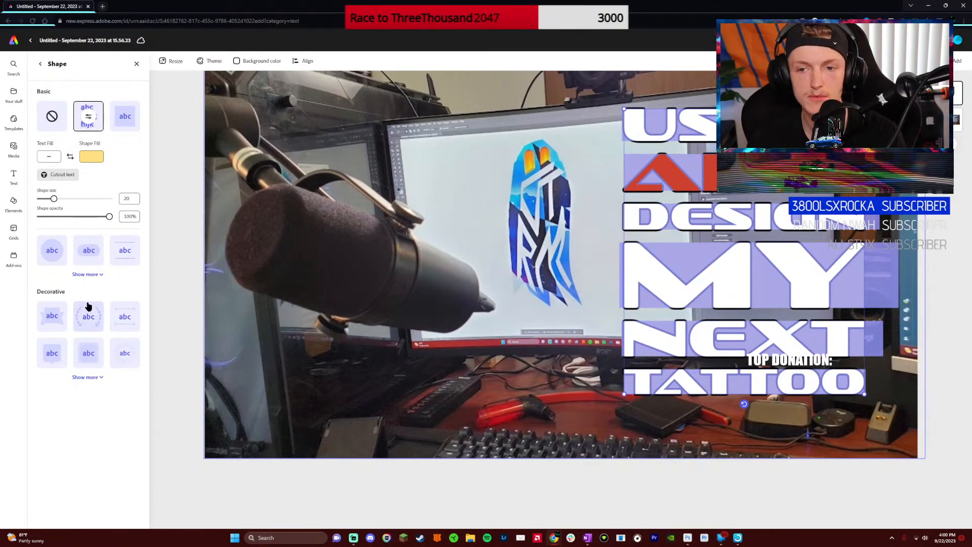
pyautogui.click(91, 275)
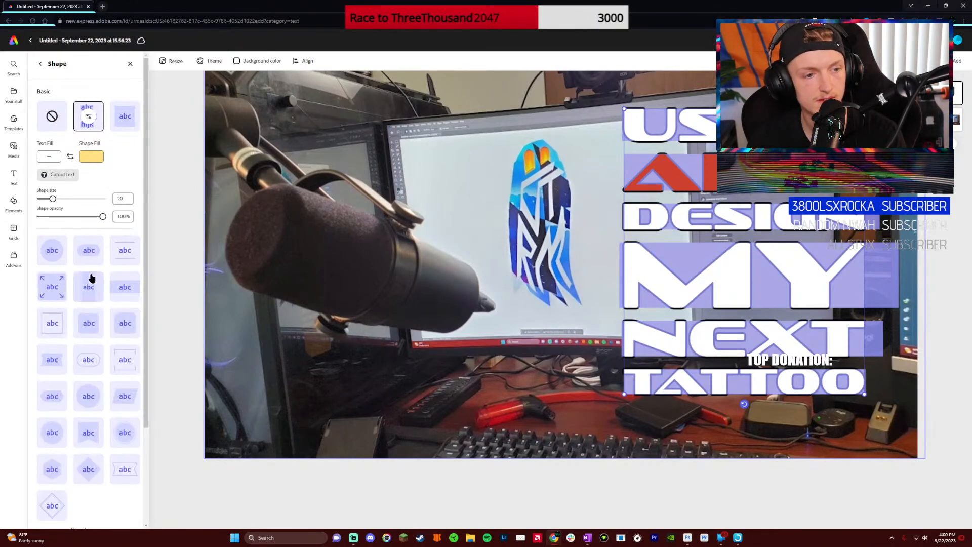
pyautogui.scroll(-3, 111, 325)
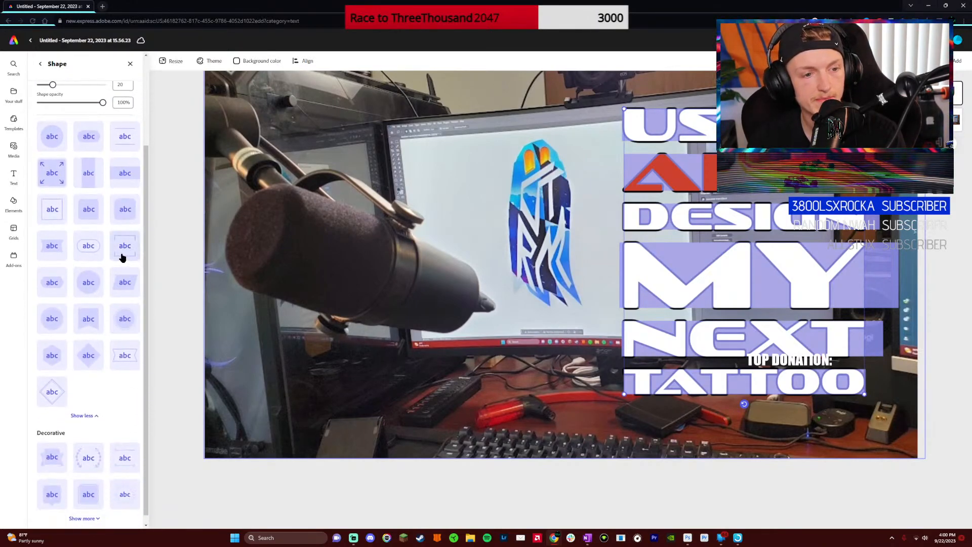
pyautogui.click(122, 252)
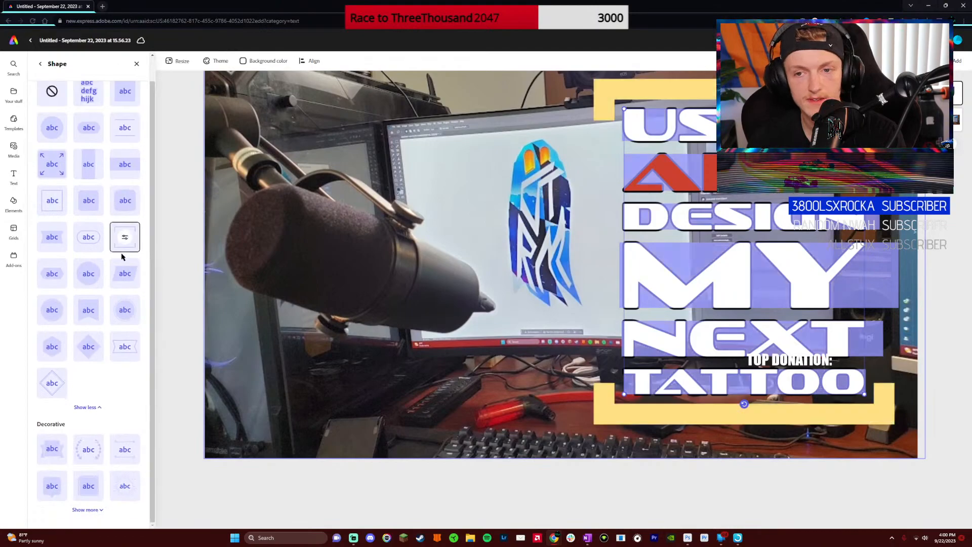
pyautogui.click(49, 202)
pyautogui.click(81, 284)
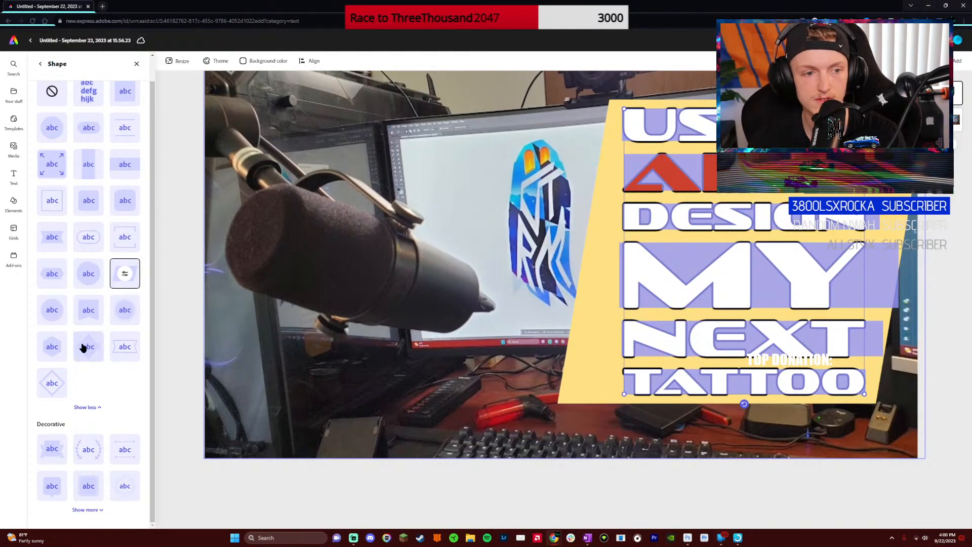
pyautogui.click(51, 315)
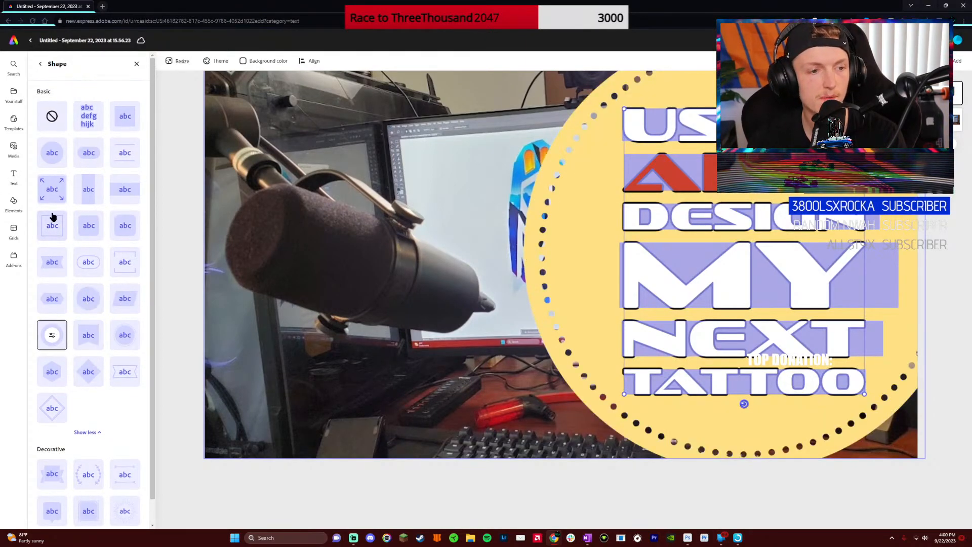
# Try decorative background shapes behind the title, including the ribbon banner, speech bubble and fringed rectangle, and return to the corner-bracket frame
pyautogui.scroll(-1, 98, 288)
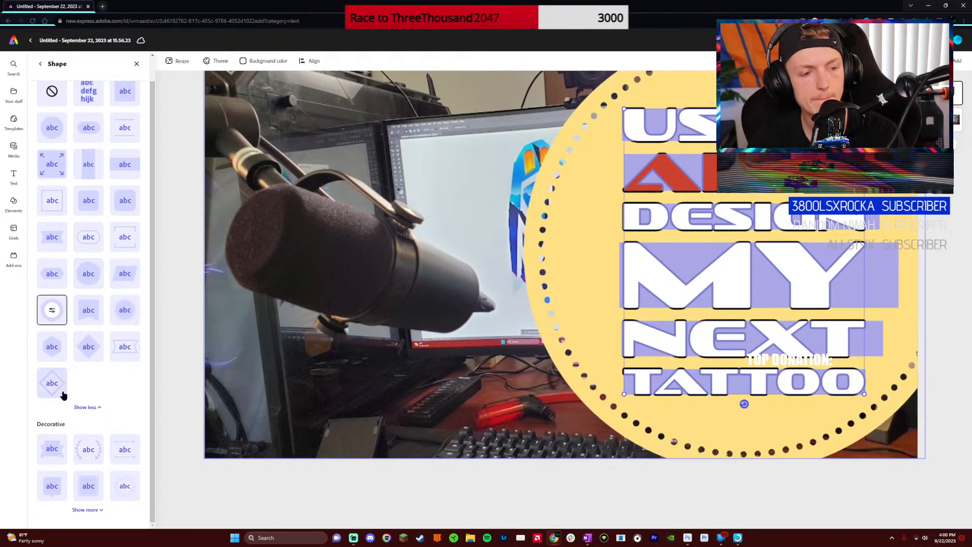
pyautogui.click(91, 510)
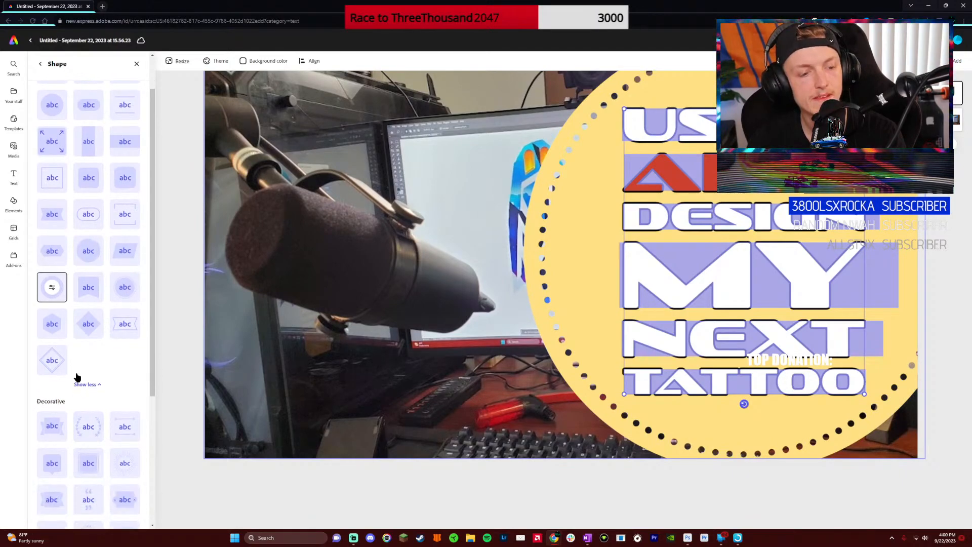
pyautogui.scroll(-4, 78, 377)
pyautogui.click(52, 305)
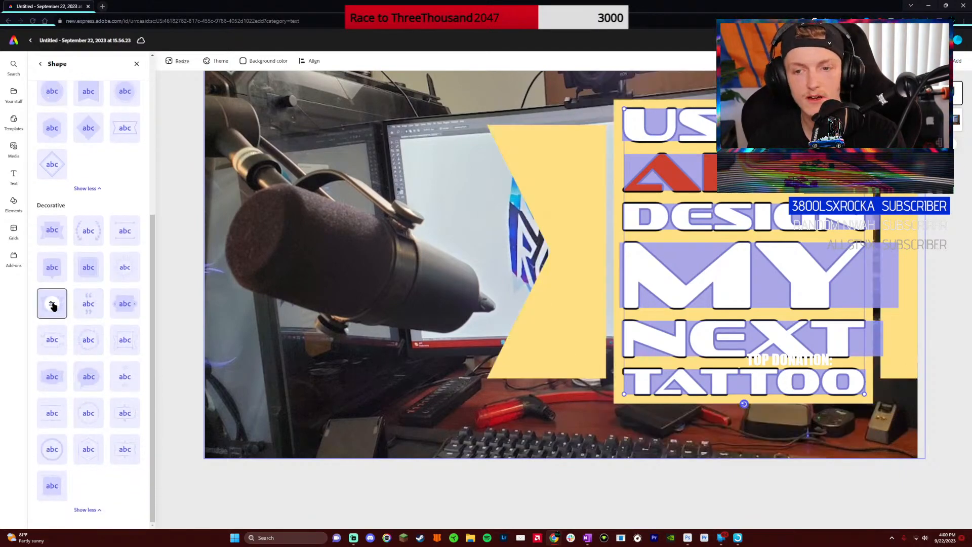
pyautogui.click(89, 384)
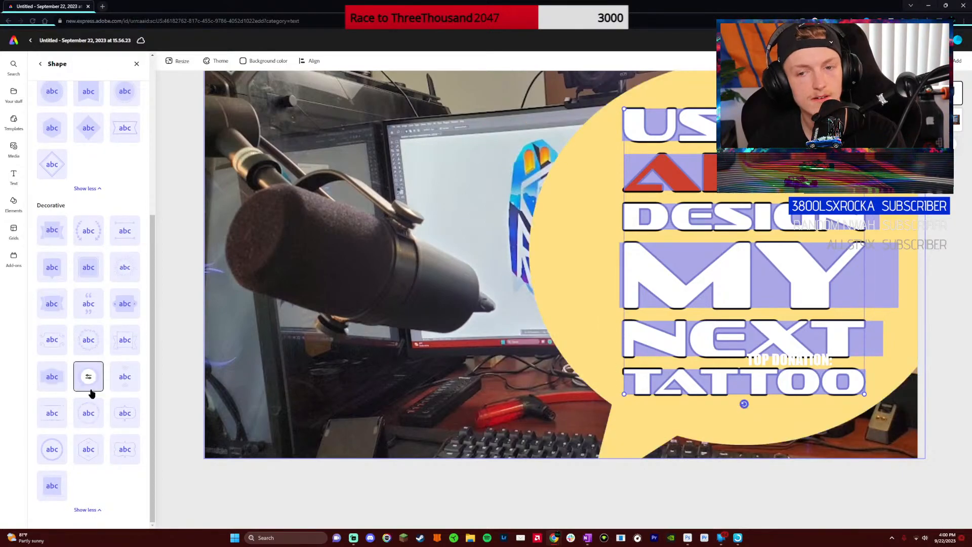
pyautogui.click(52, 490)
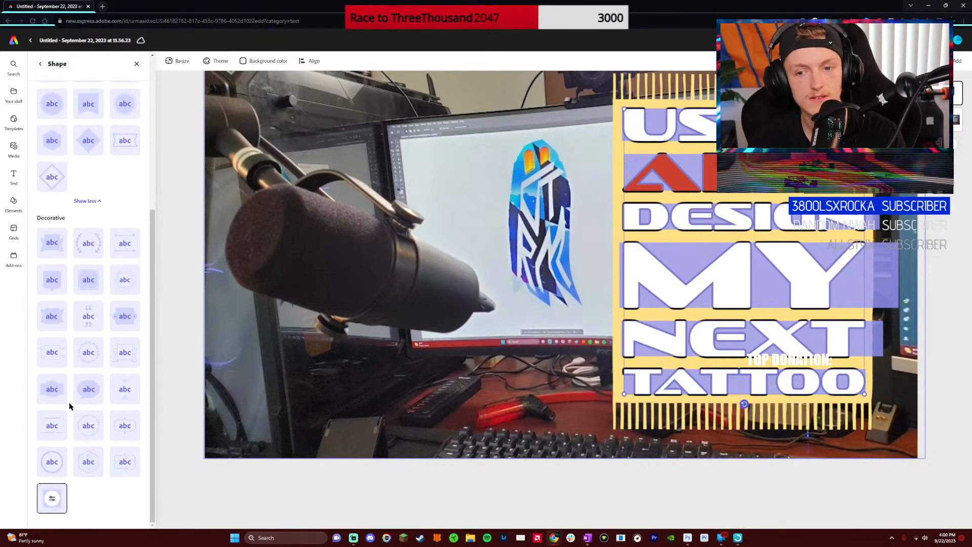
pyautogui.scroll(5, 76, 393)
pyautogui.click(124, 227)
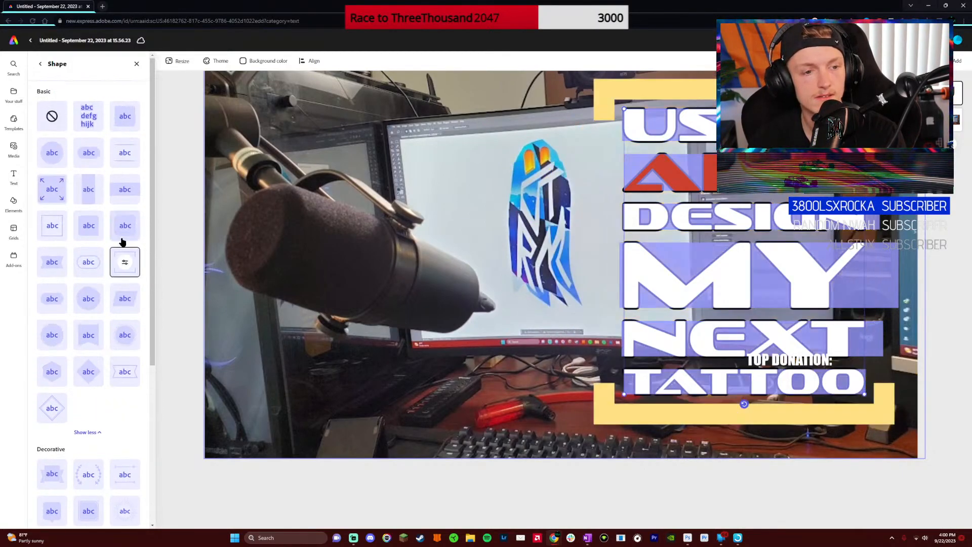
# Try a full-height vertical band behind the title with a black shape fill
pyautogui.click(89, 190)
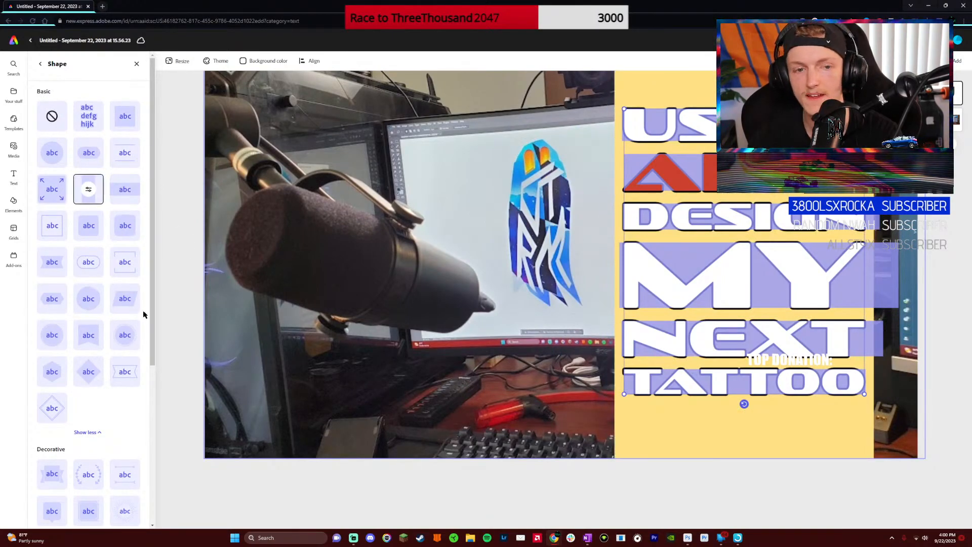
pyautogui.click(91, 189)
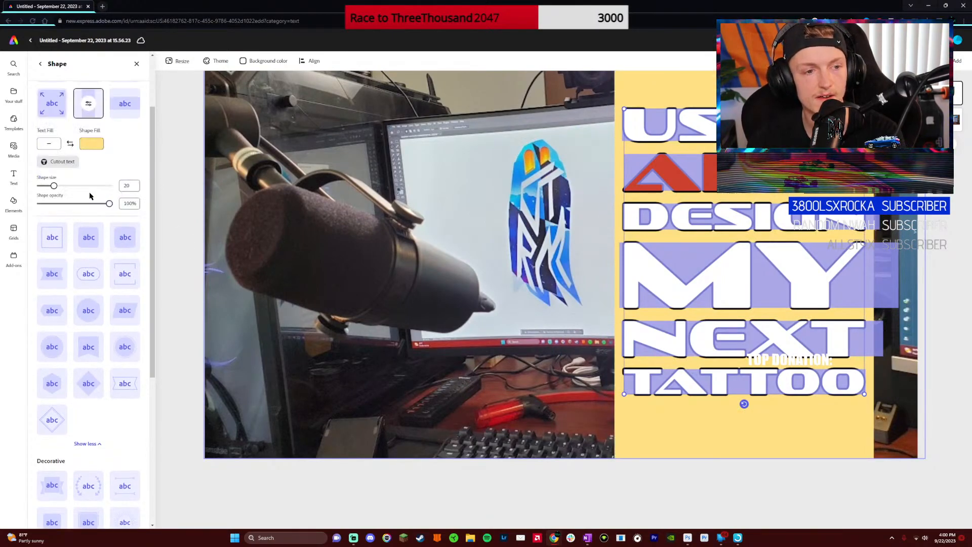
pyautogui.click(90, 146)
pyautogui.click(124, 87)
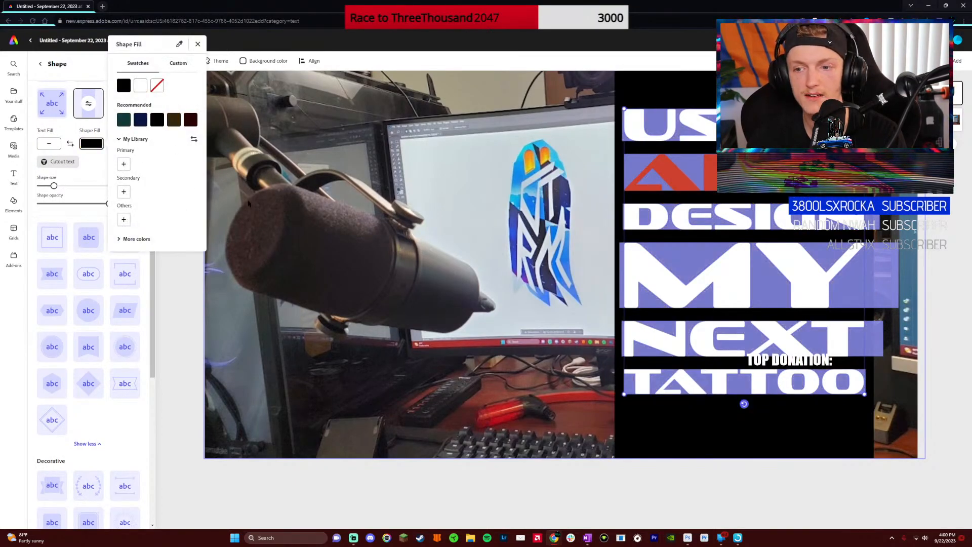
pyautogui.click(467, 256)
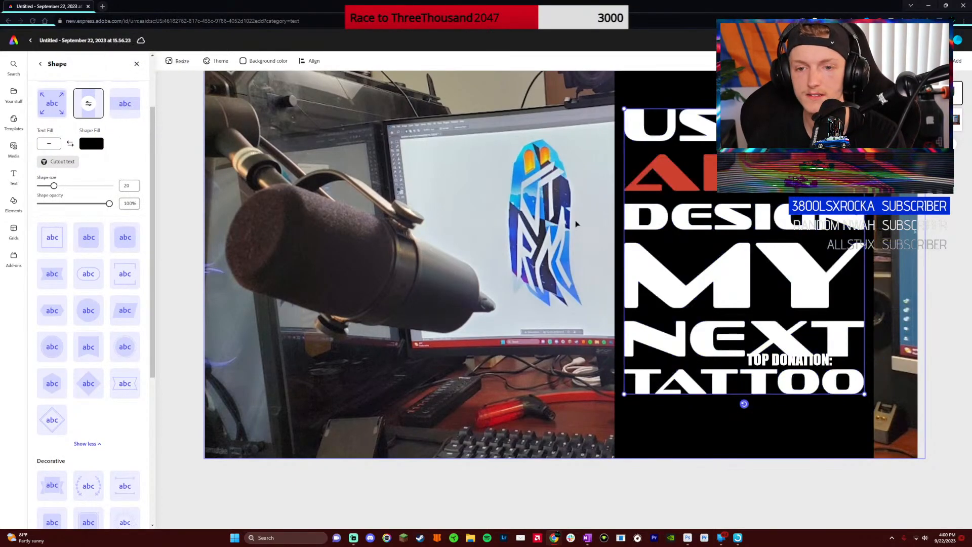
# Select the whole title text again and remove its background shape
pyautogui.click(528, 189)
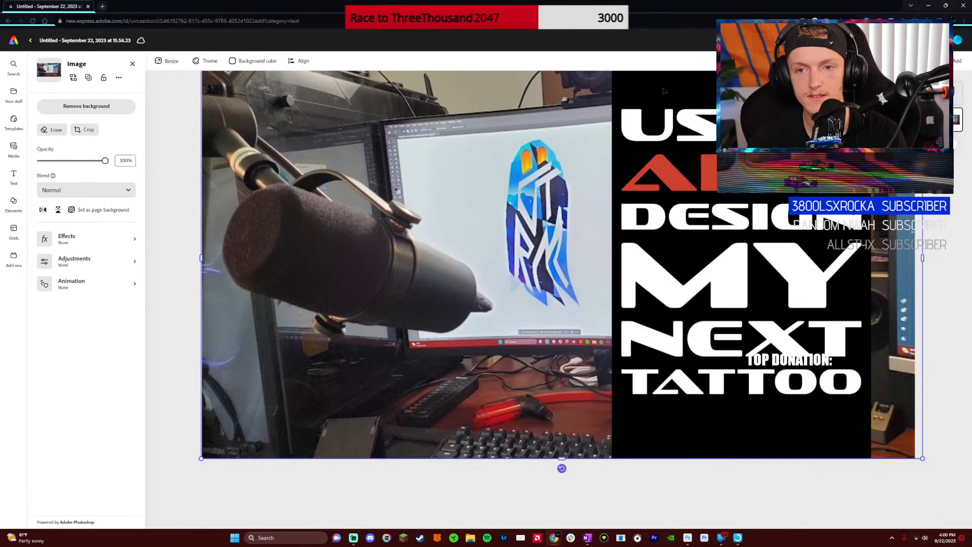
pyautogui.keyDown('shift'); pyautogui.click(690, 228); pyautogui.keyUp('shift')
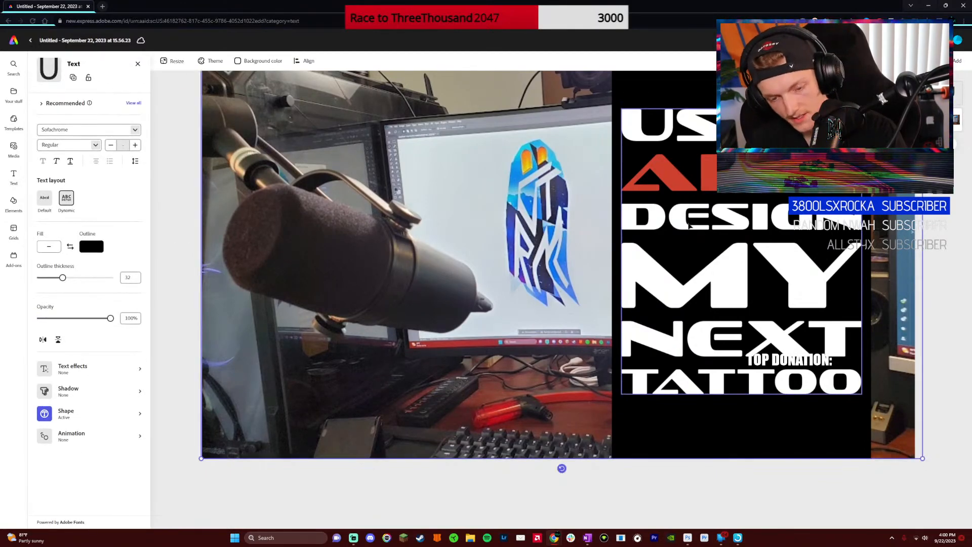
pyautogui.click(703, 222)
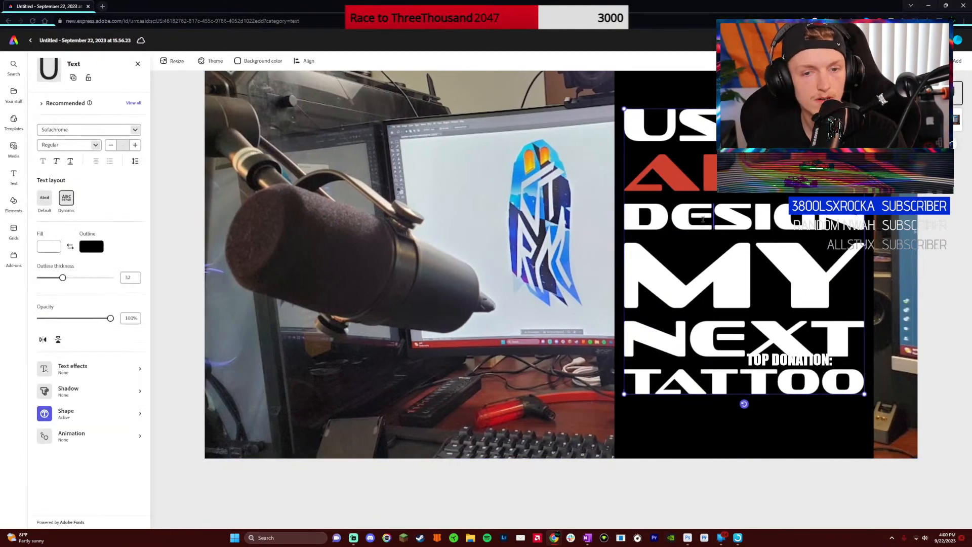
pyautogui.hotkey('ctrl', 'a')
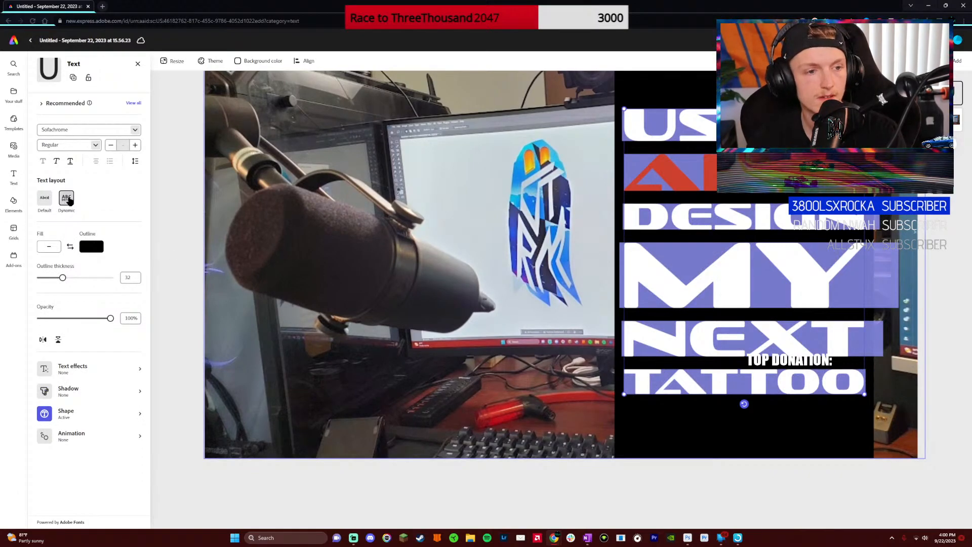
pyautogui.click(68, 414)
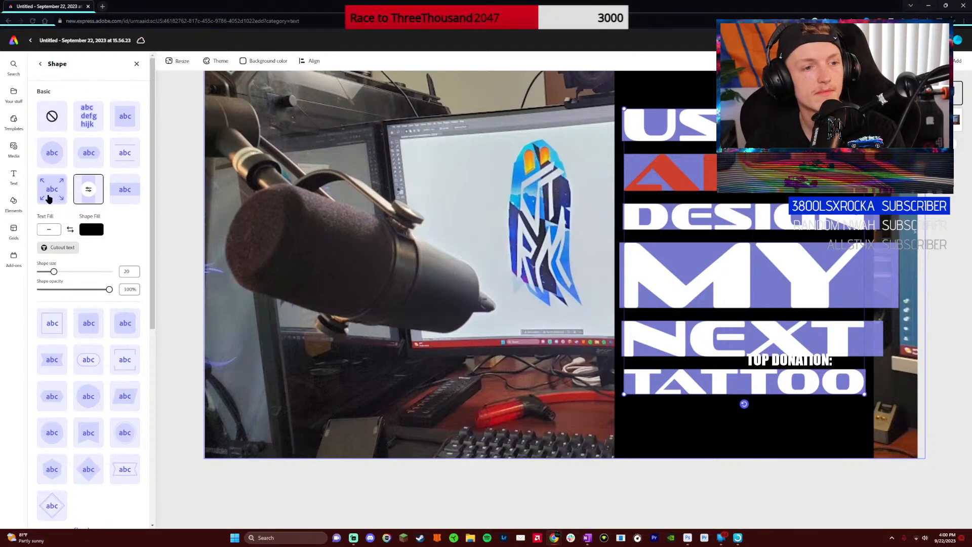
pyautogui.click(49, 197)
pyautogui.click(52, 116)
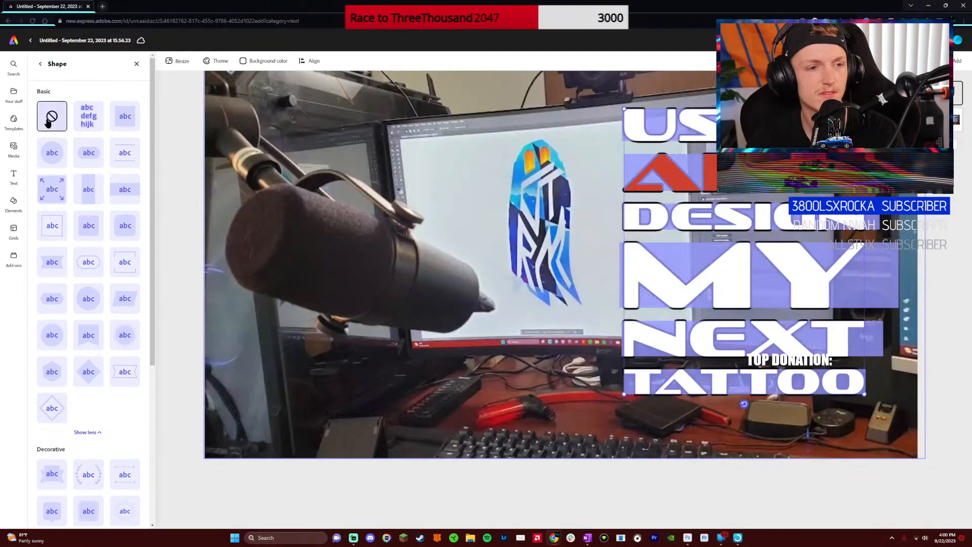
pyautogui.click(93, 121)
pyautogui.click(52, 114)
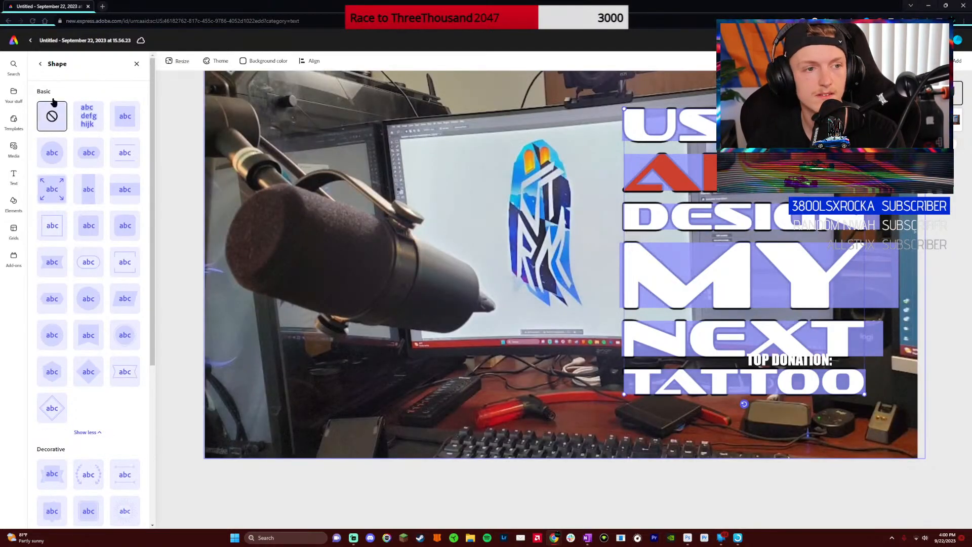
pyautogui.click(40, 64)
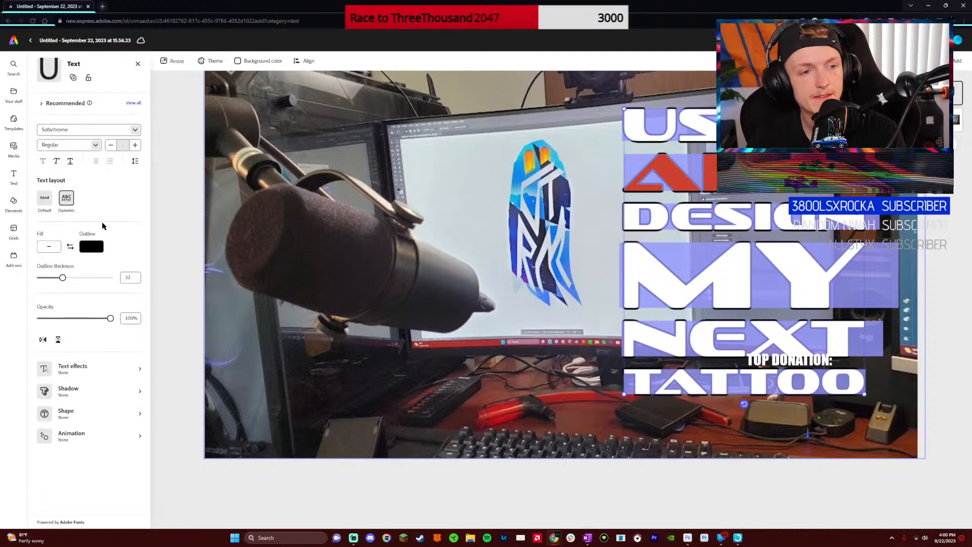
# Try the ExtraLight Italic style on the whole title, and set its Sofachrome font style to Book Italic
pyautogui.click(95, 145)
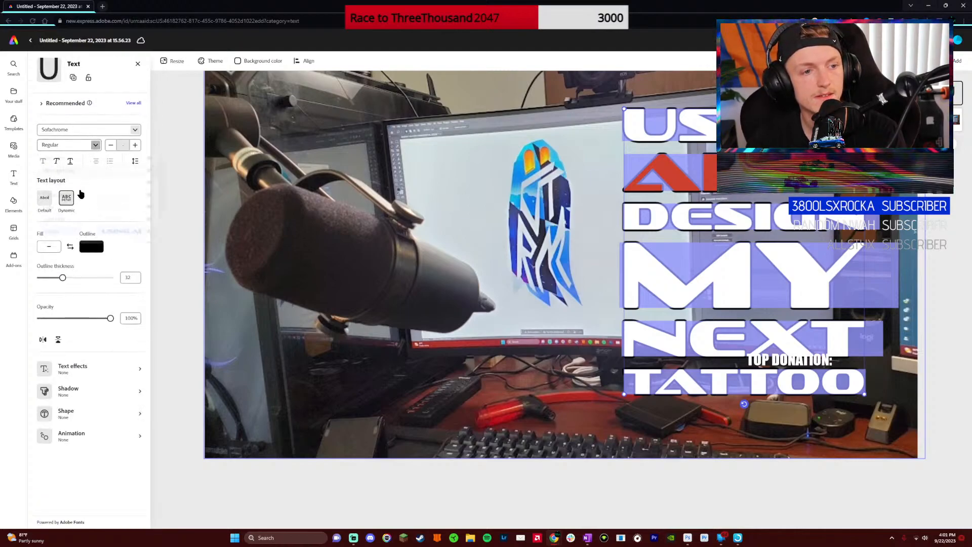
pyautogui.scroll(-2, 89, 234)
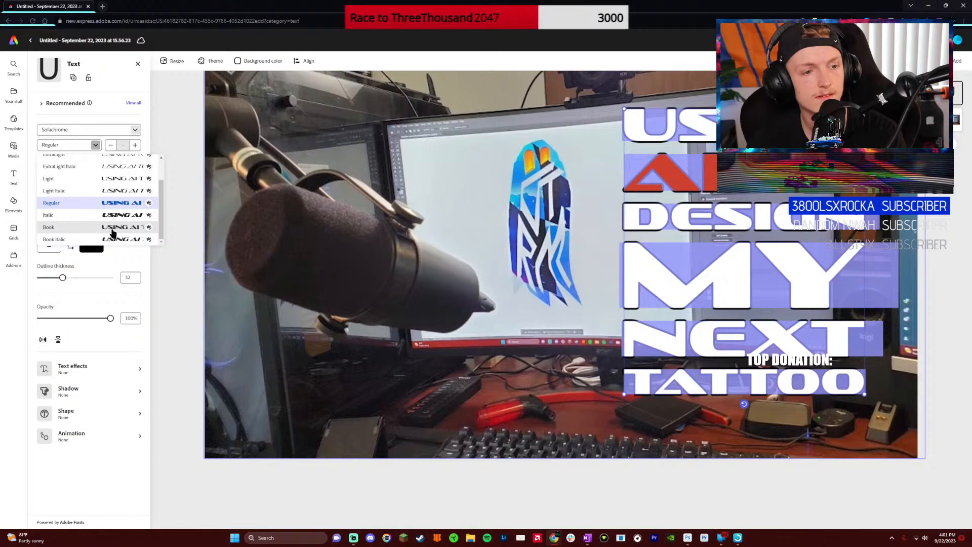
pyautogui.click(105, 168)
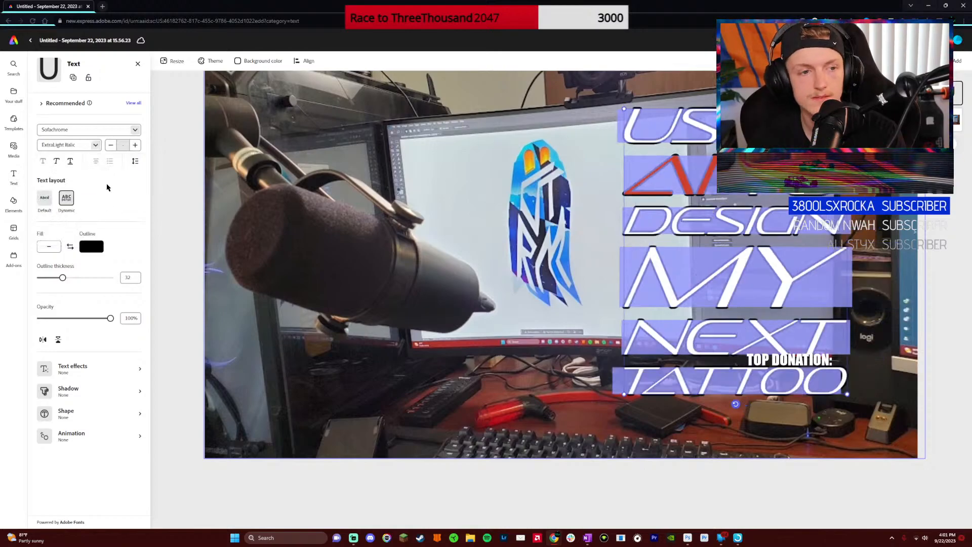
pyautogui.click(95, 146)
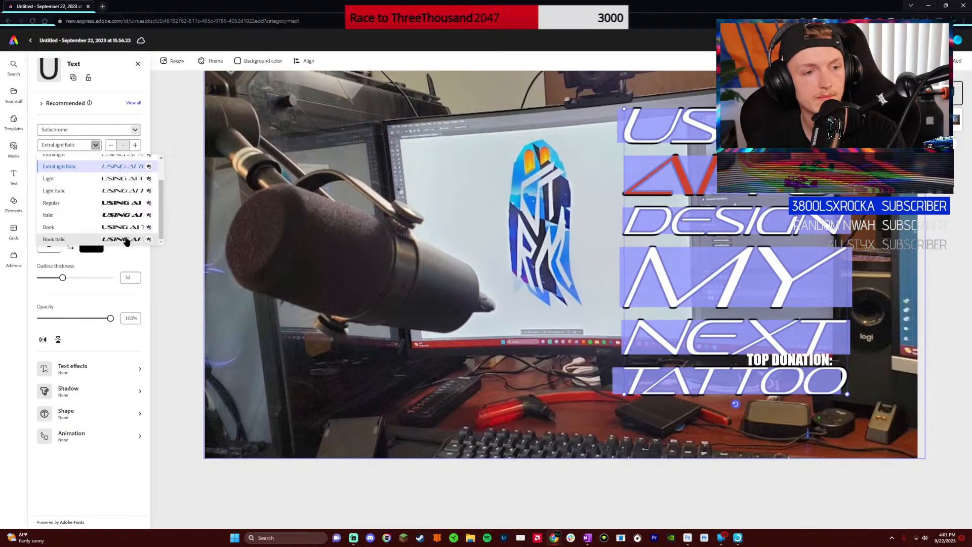
pyautogui.click(125, 238)
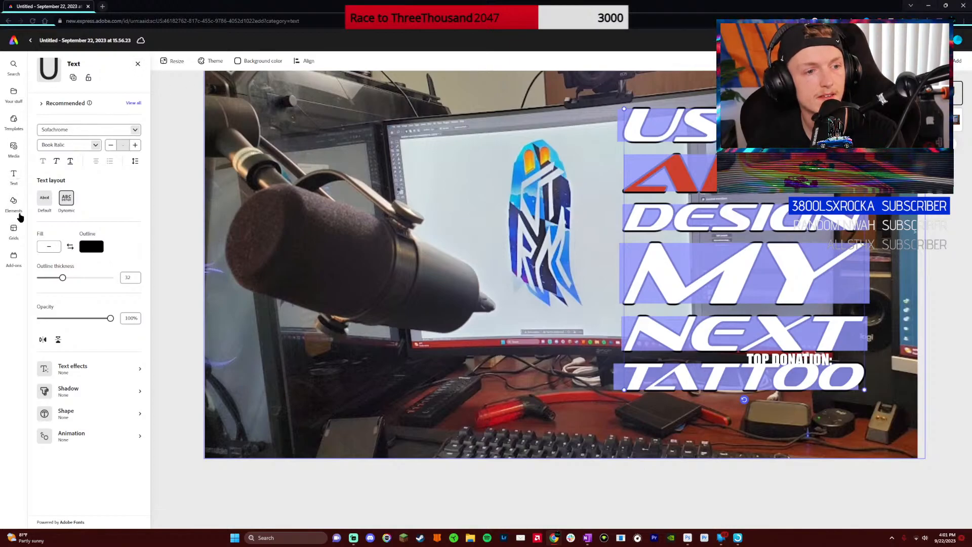
# Apply the duotone effect with black shadows and red highlights to the desk photo
pyautogui.doubleClick(291, 174)
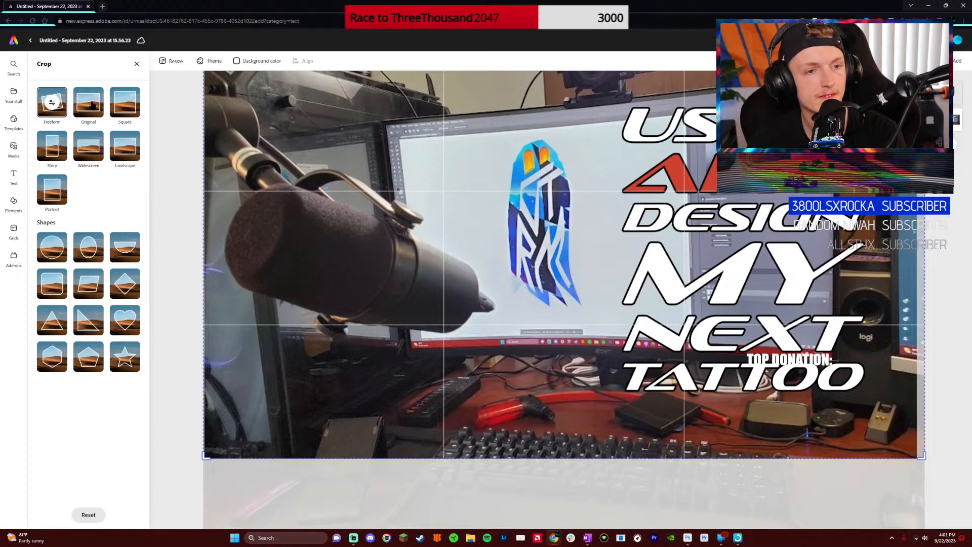
pyautogui.click(135, 65)
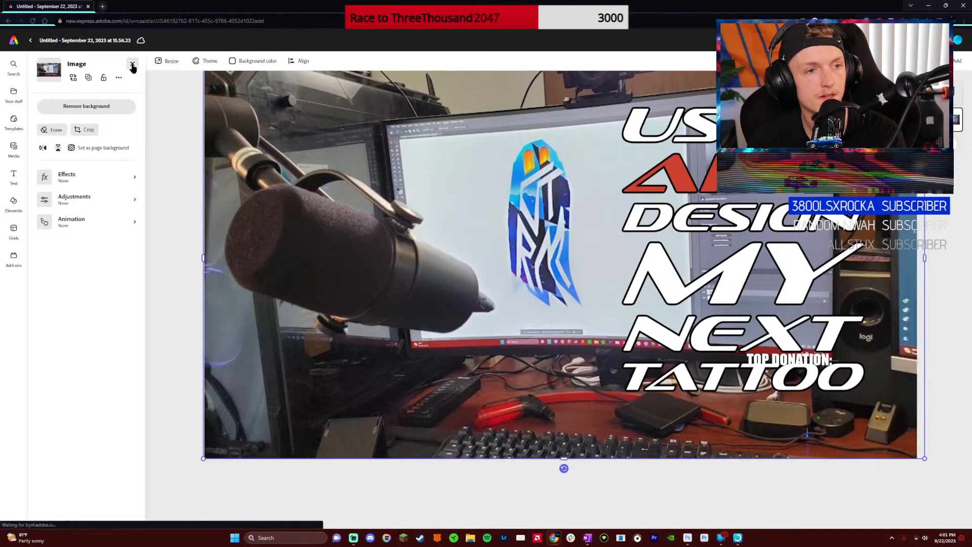
pyautogui.click(100, 242)
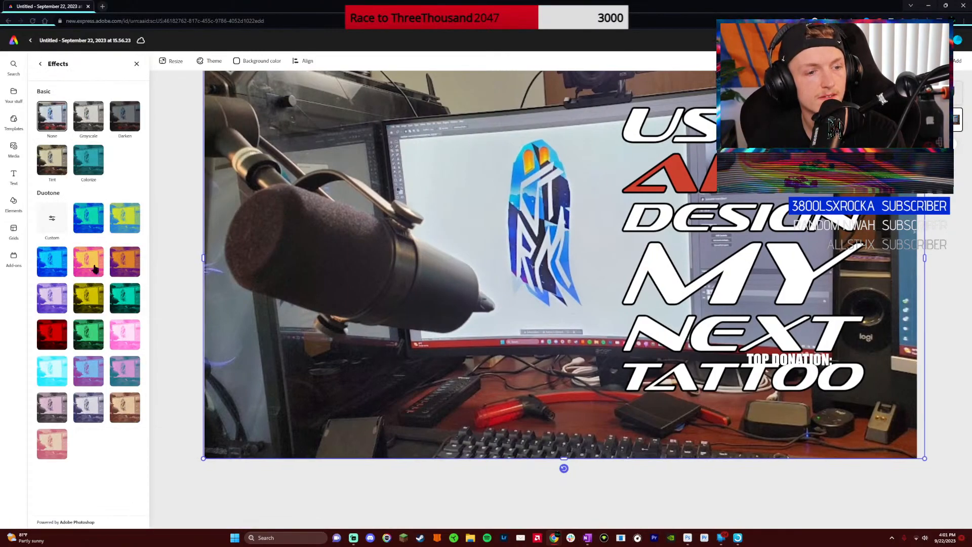
pyautogui.click(59, 338)
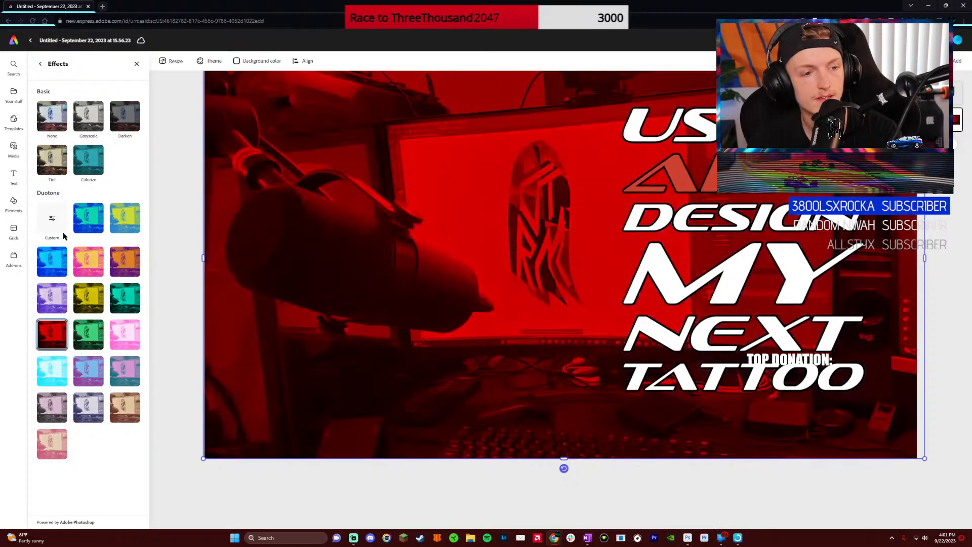
pyautogui.click(54, 218)
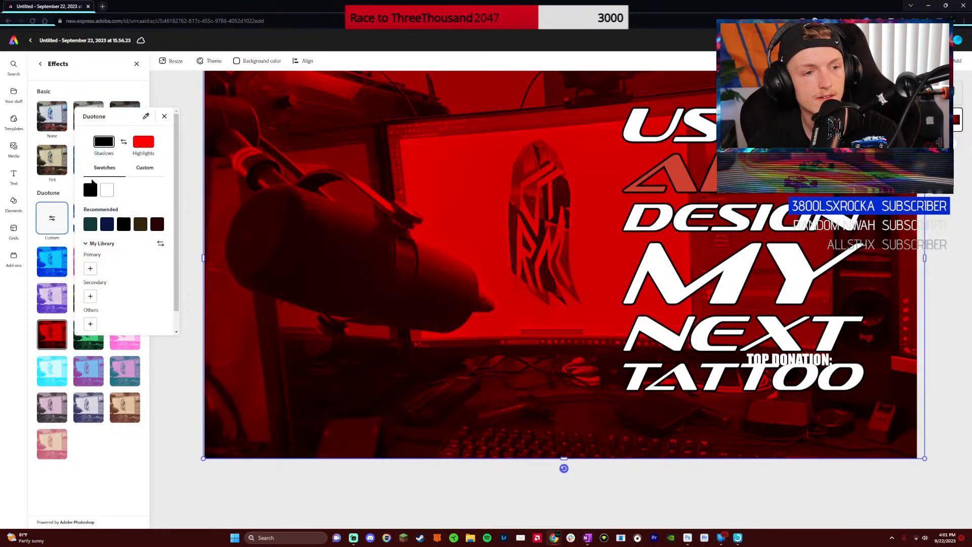
pyautogui.click(56, 185)
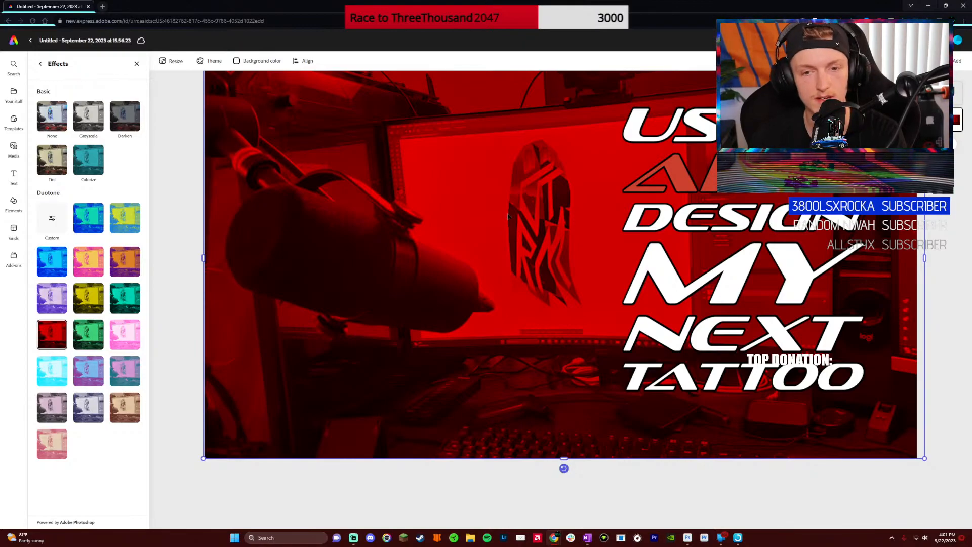
# Nudge the title slightly down and apply the first generated result of the Gold drip sample text effect to it
pyautogui.moveTo(667, 282)
pyautogui.mouseDown()
pyautogui.moveTo(671, 297)
pyautogui.moveTo(666, 281)
pyautogui.mouseUp()
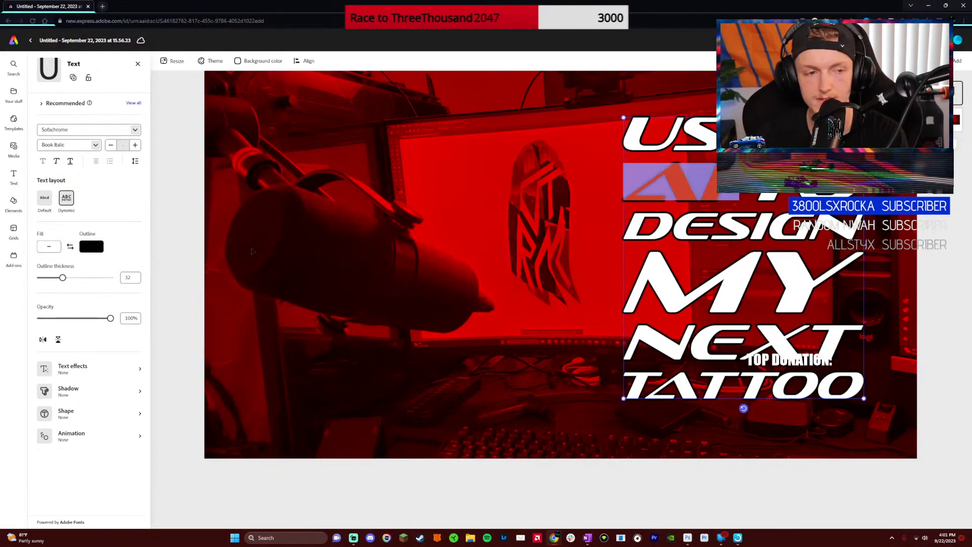
pyautogui.click(104, 373)
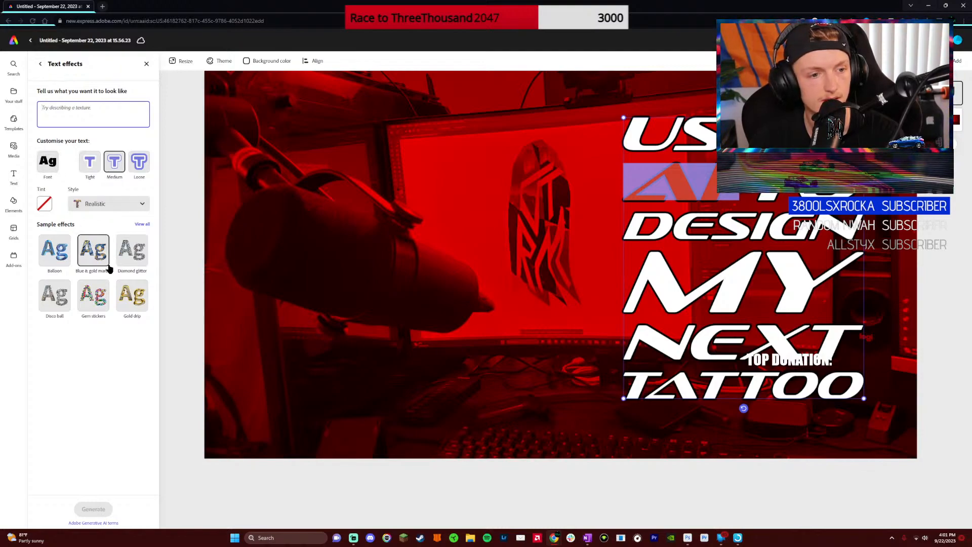
pyautogui.click(133, 296)
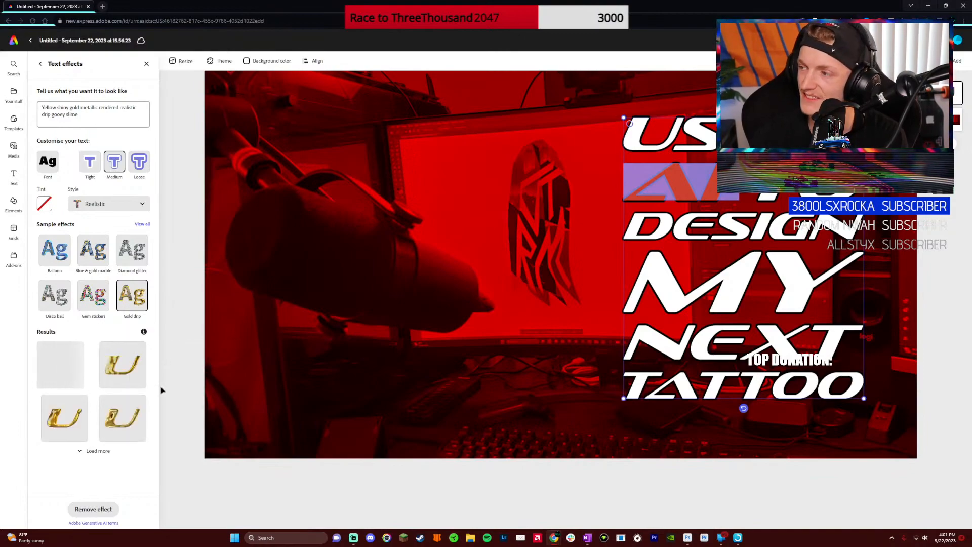
pyautogui.click(65, 370)
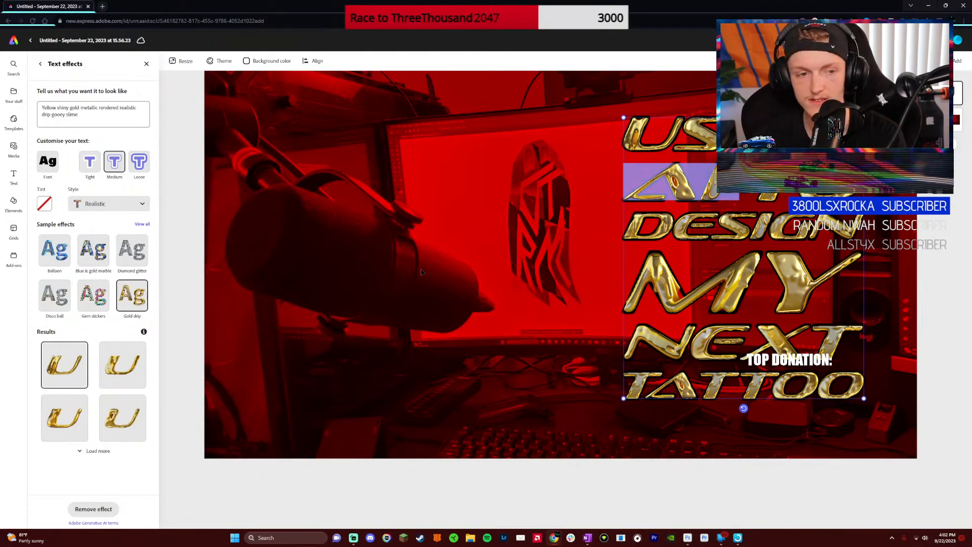
# Load more Gold drip results and apply the second variation to the title
pyautogui.click(96, 451)
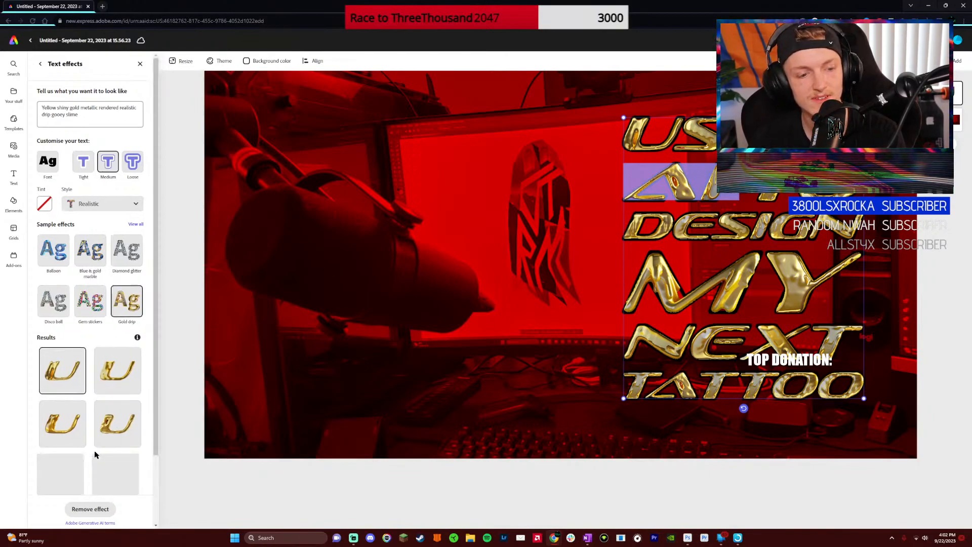
pyautogui.scroll(-1, 89, 406)
pyautogui.click(119, 289)
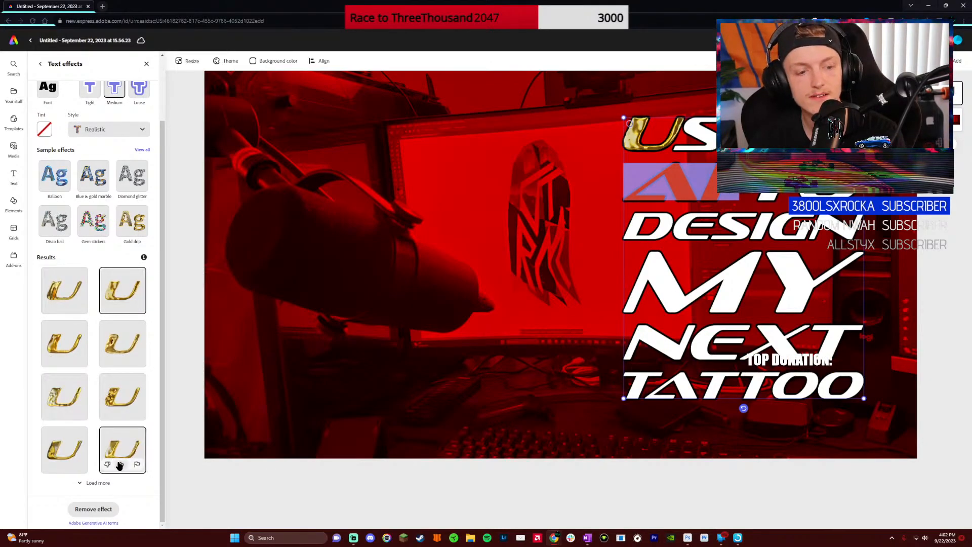
# Apply the last of the eight Gold drip results to the title
pyautogui.click(125, 450)
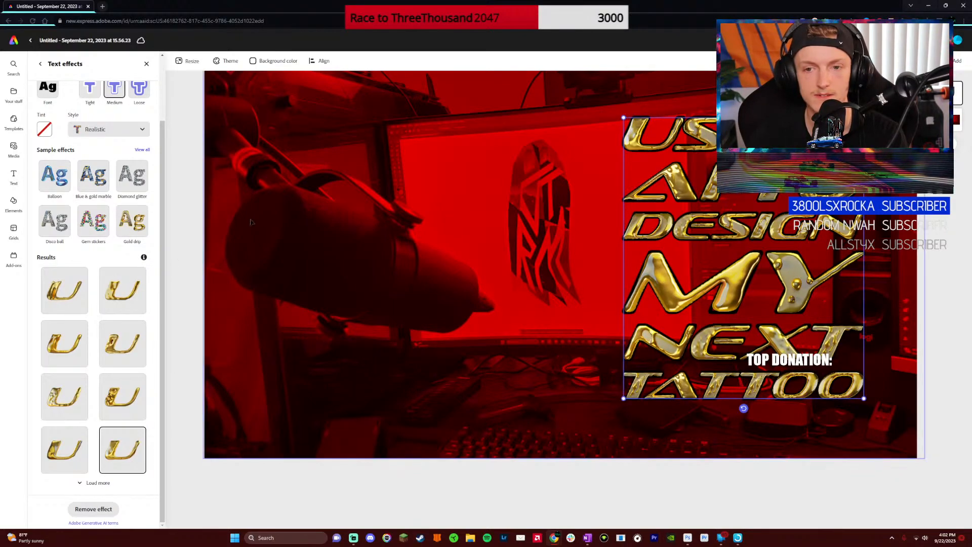
pyautogui.click(40, 64)
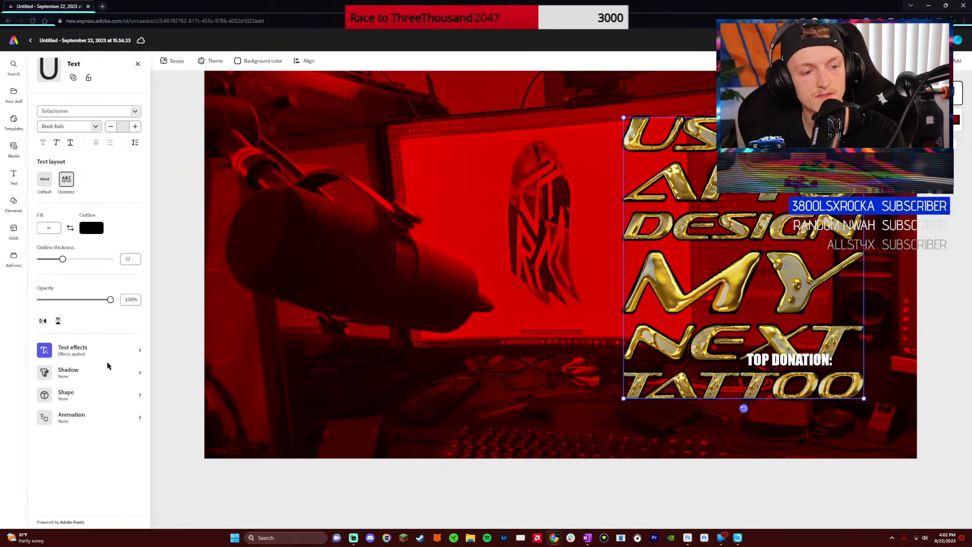
# Try the Darken, Greyscale, Colorize and teal duotone effects on the desk photo
pyautogui.click(457, 202)
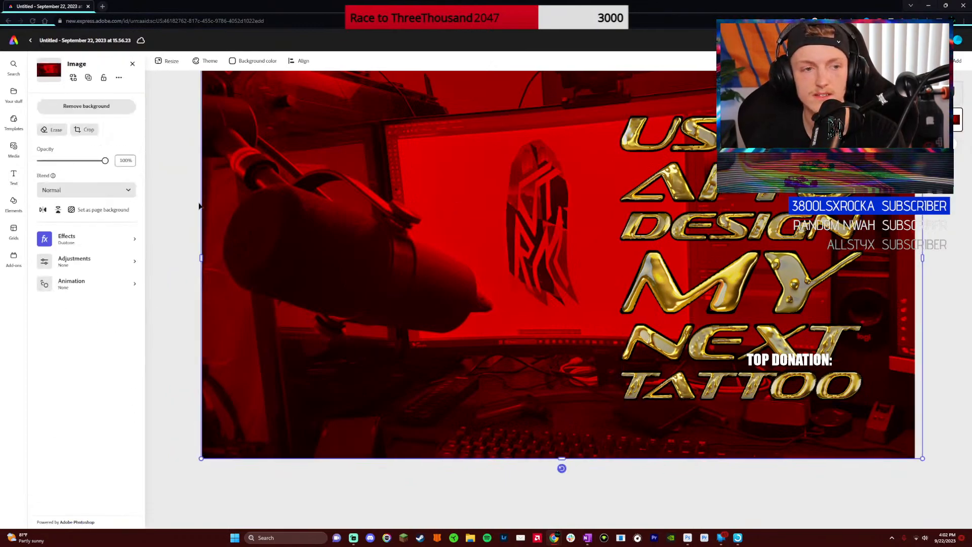
pyautogui.click(63, 237)
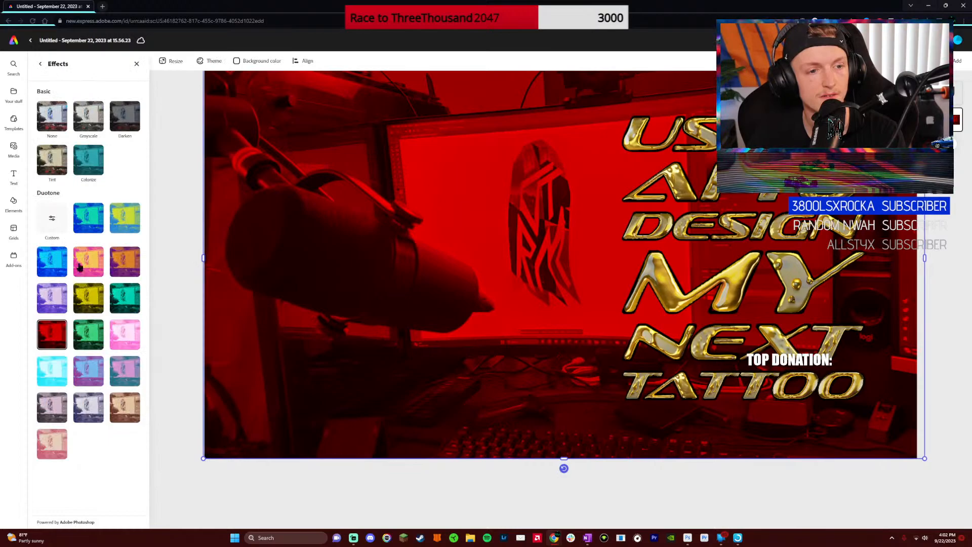
pyautogui.click(51, 223)
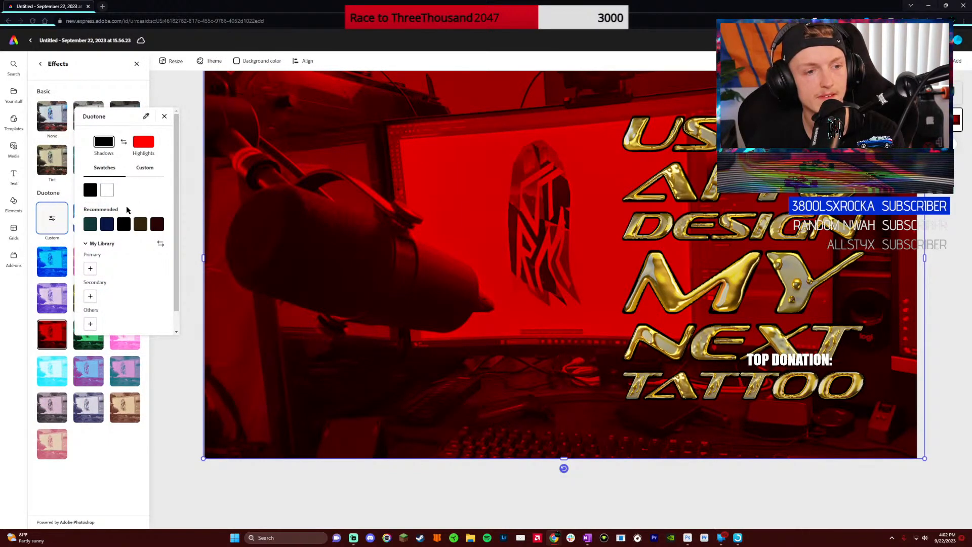
pyautogui.click(57, 221)
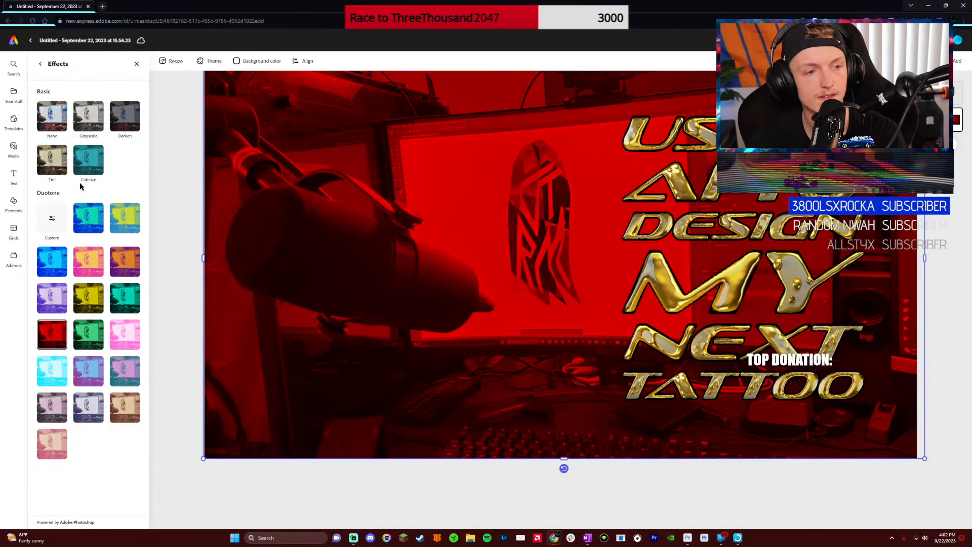
pyautogui.click(56, 162)
pyautogui.click(122, 119)
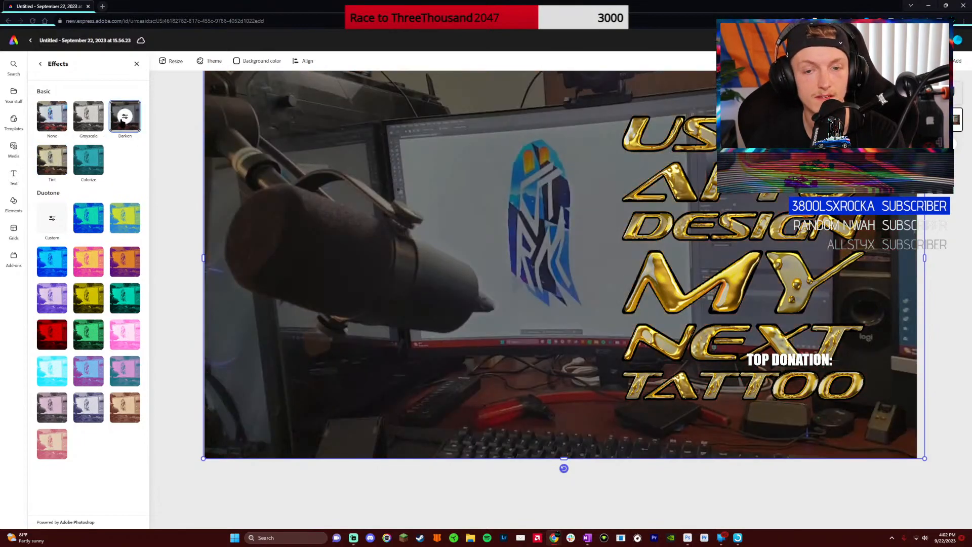
pyautogui.click(87, 116)
pyautogui.click(56, 119)
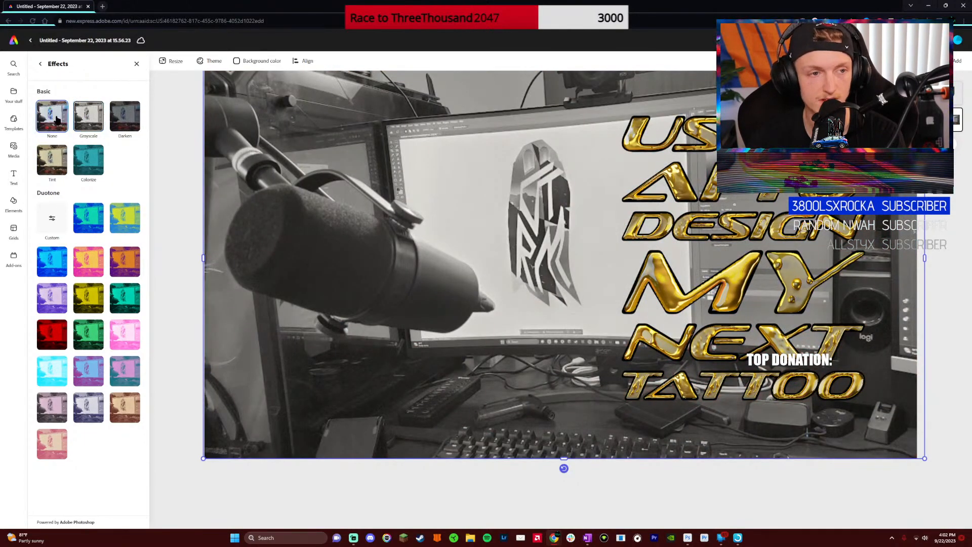
pyautogui.click(91, 167)
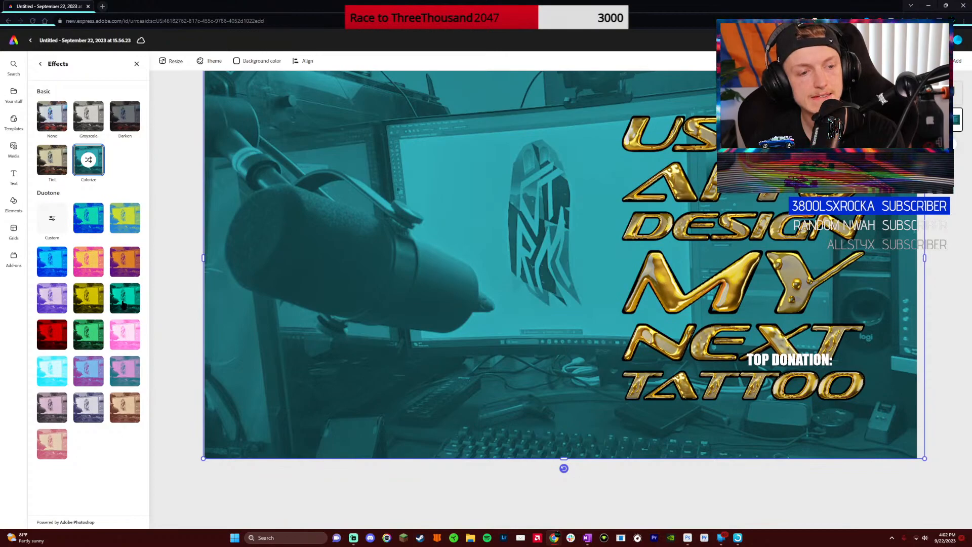
pyautogui.click(123, 305)
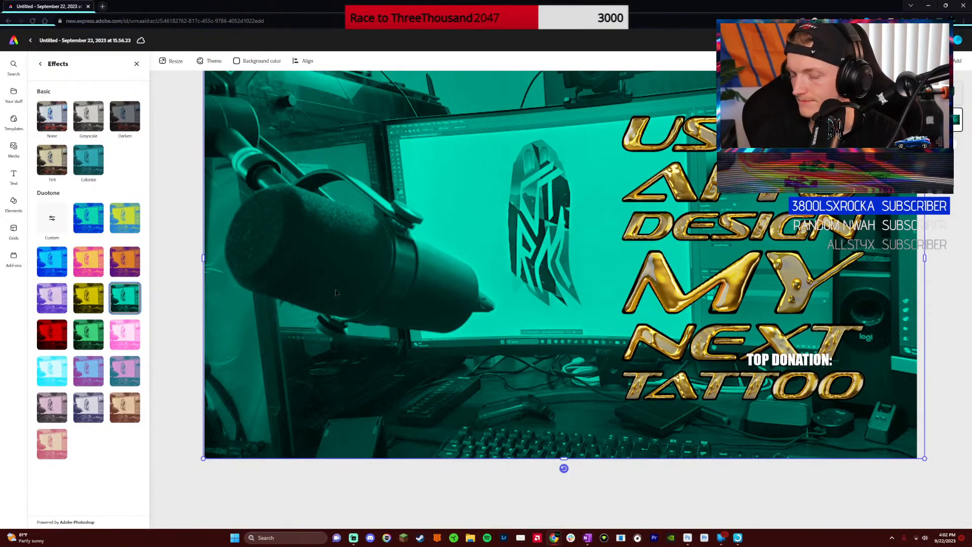
# Apply the red and black duotone preset to the desk photo
pyautogui.click(56, 335)
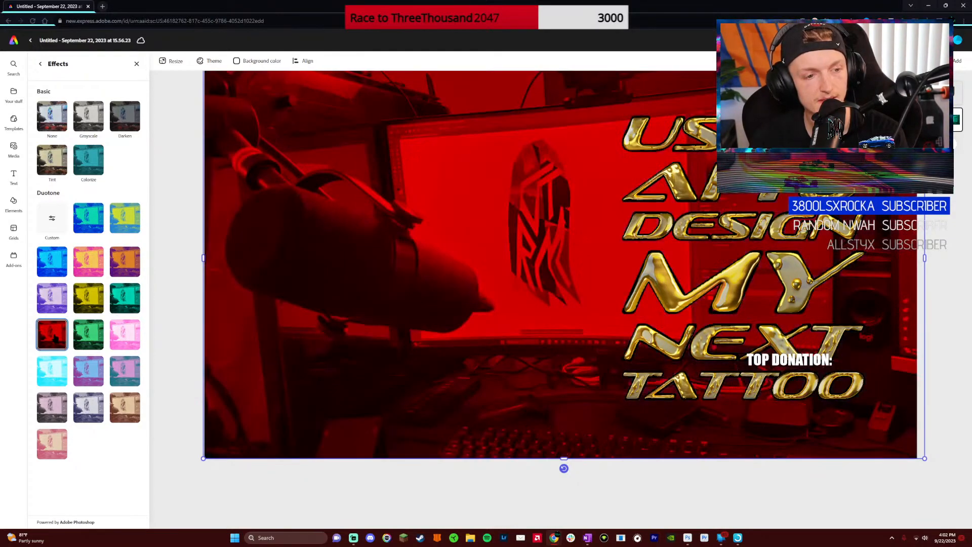
pyautogui.rightClick(54, 337)
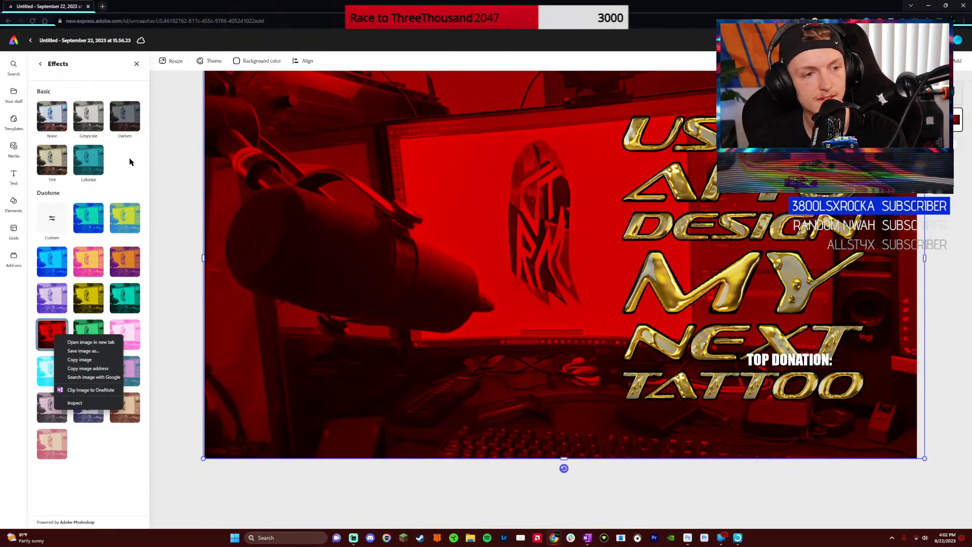
pyautogui.click(129, 161)
pyautogui.click(40, 64)
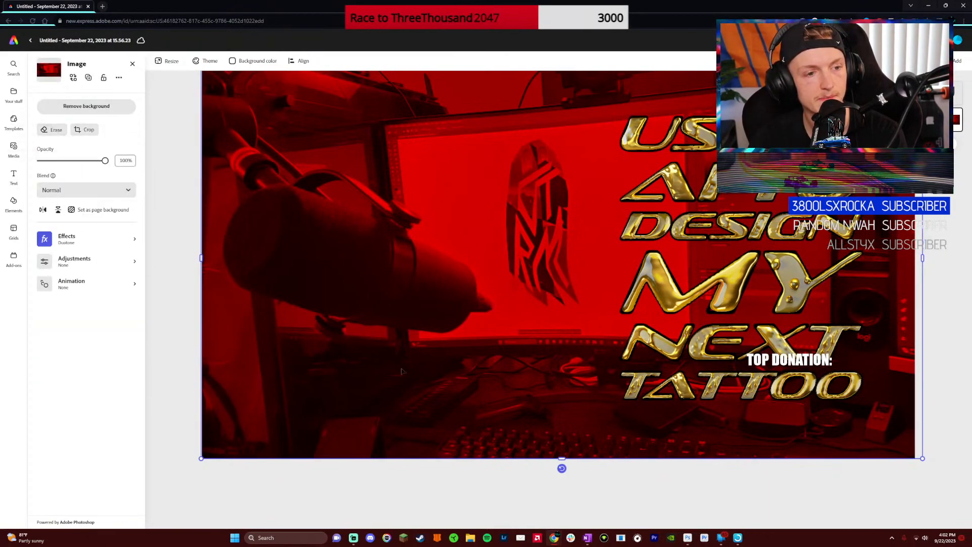
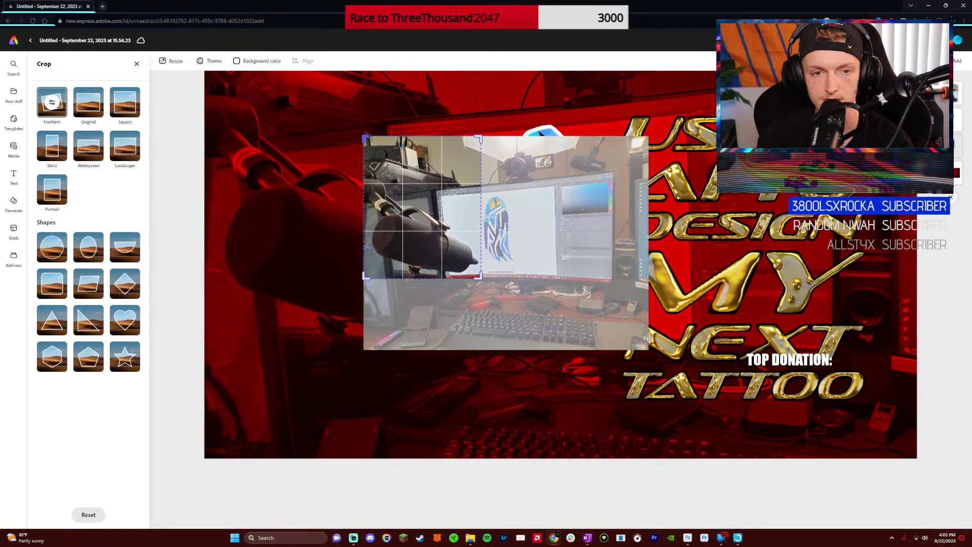
# Crop the small desk photo tightly around the microphone, then enlarge it and align it over the microphone in the red background
pyautogui.moveTo(366, 138); pyautogui.dragTo(370, 197)
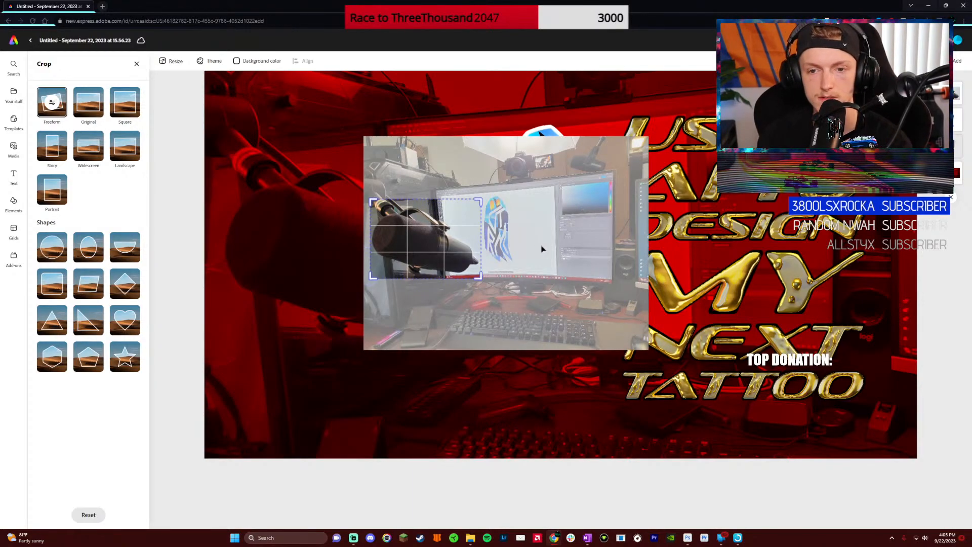
pyautogui.click(330, 234)
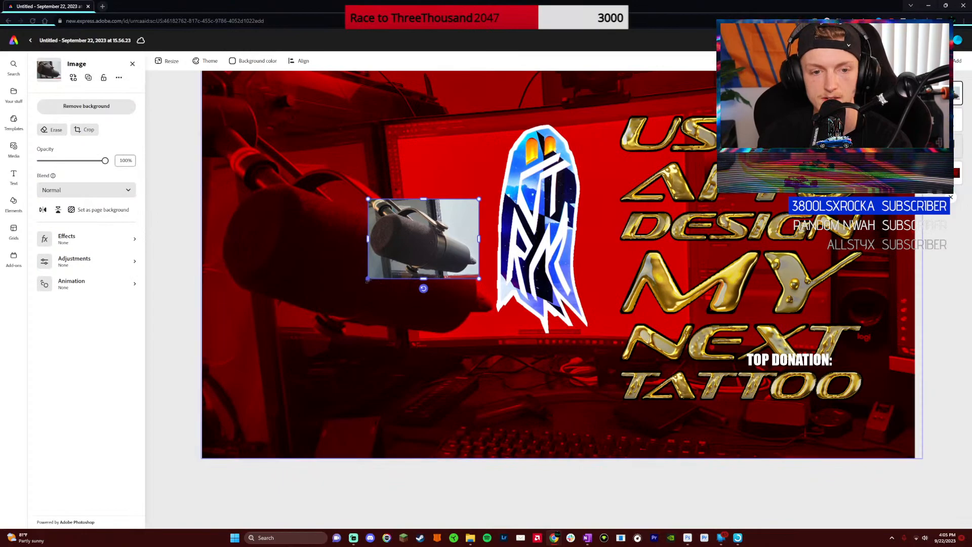
pyautogui.moveTo(369, 278); pyautogui.dragTo(217, 387)
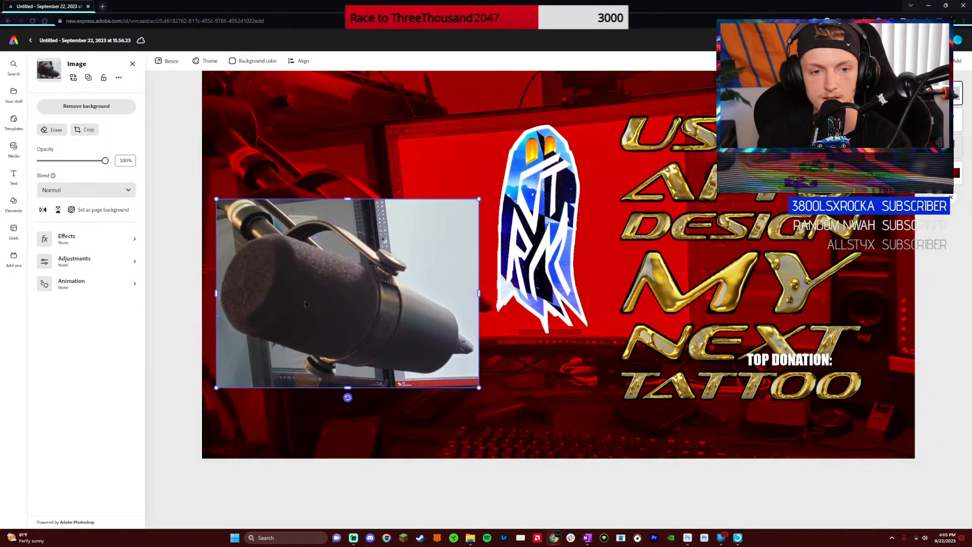
pyautogui.moveTo(306, 299); pyautogui.dragTo(316, 252)
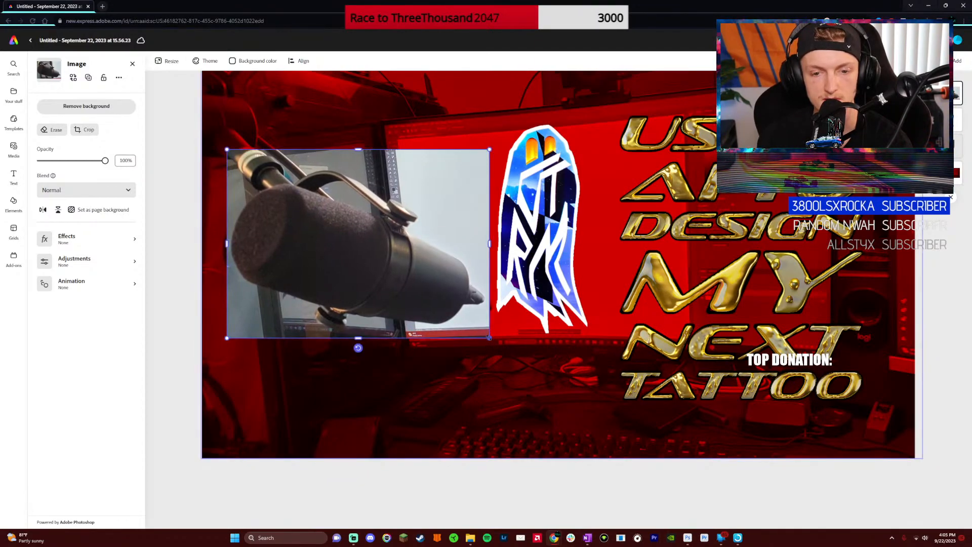
pyautogui.moveTo(489, 338)
pyautogui.mouseDown()
pyautogui.moveTo(504, 350)
pyautogui.moveTo(487, 342)
pyautogui.mouseUp()
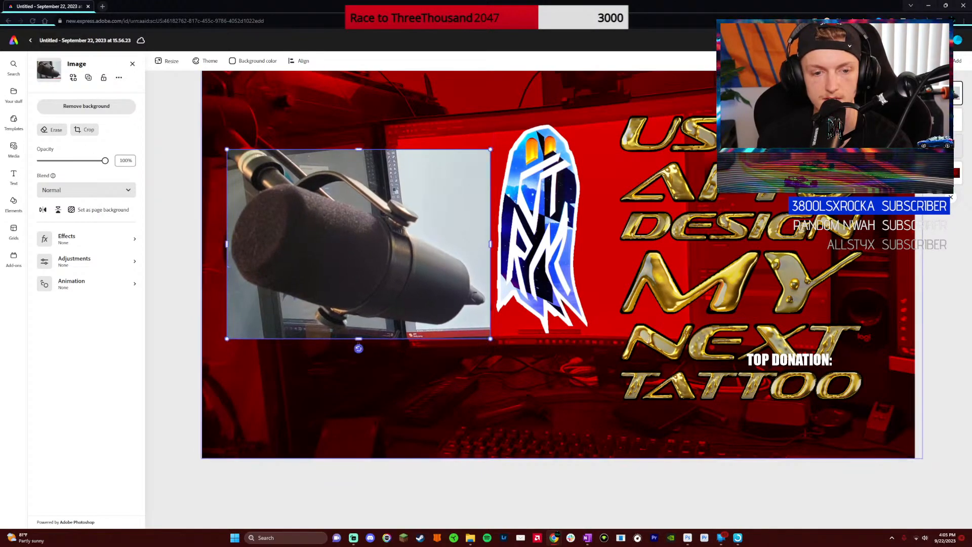
pyautogui.moveTo(392, 301); pyautogui.dragTo(395, 308)
pyautogui.moveTo(233, 160); pyautogui.dragTo(218, 149)
pyautogui.moveTo(352, 214); pyautogui.dragTo(356, 214)
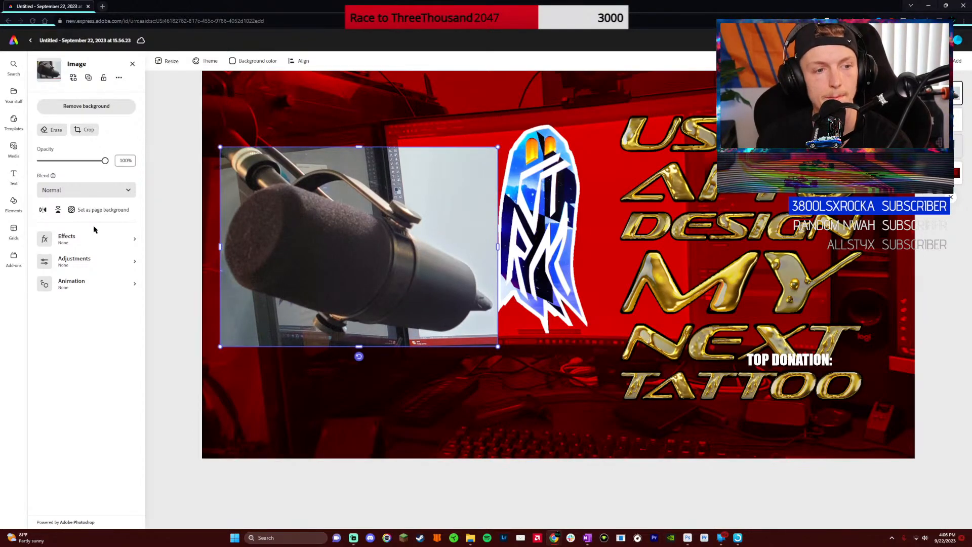
# Try automatic background removal on the cropped microphone image, and restore the full image
pyautogui.click(102, 110)
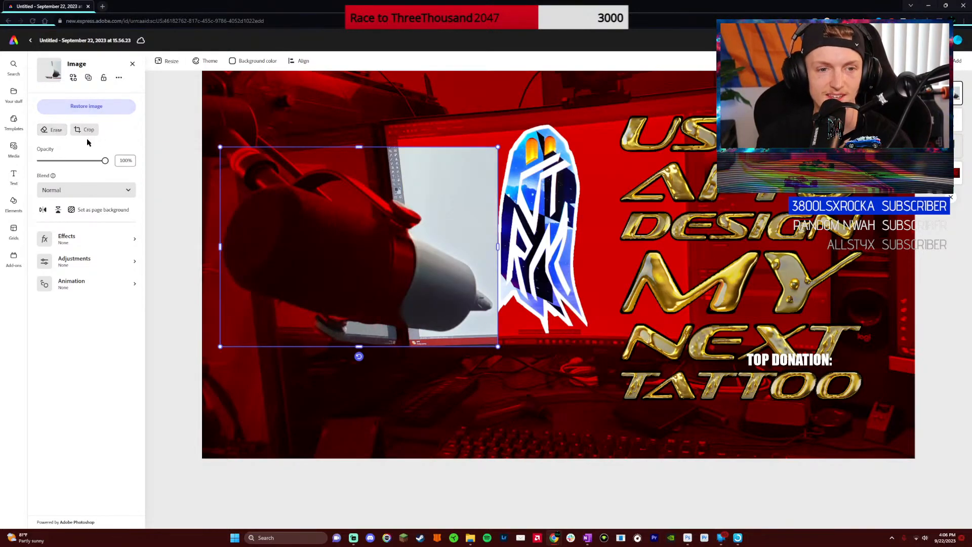
pyautogui.hotkey('ctrl', 'z')
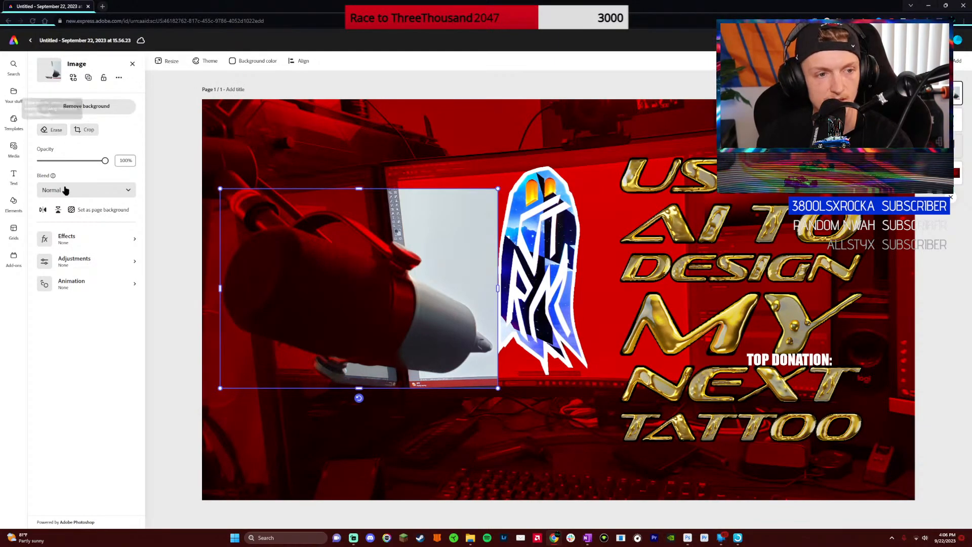
pyautogui.click(53, 130)
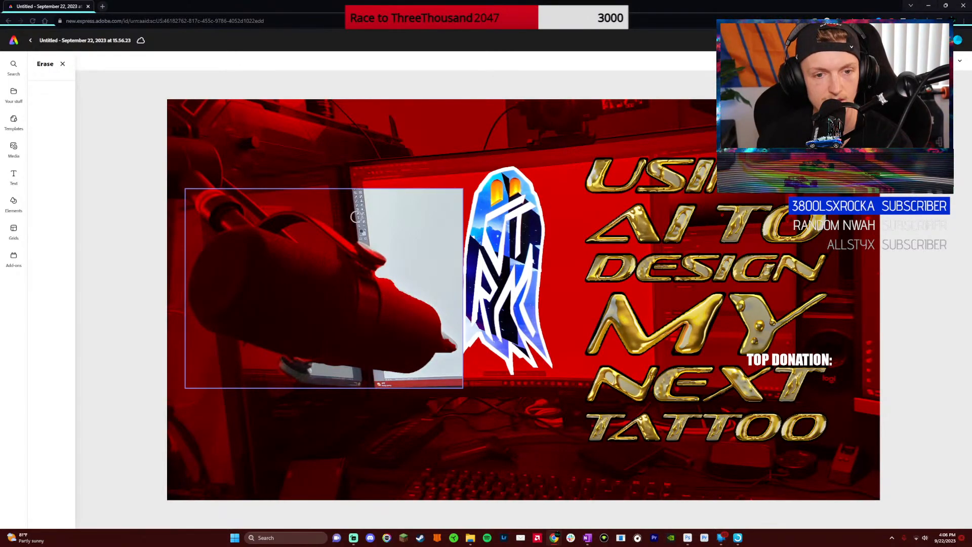
pyautogui.click(61, 65)
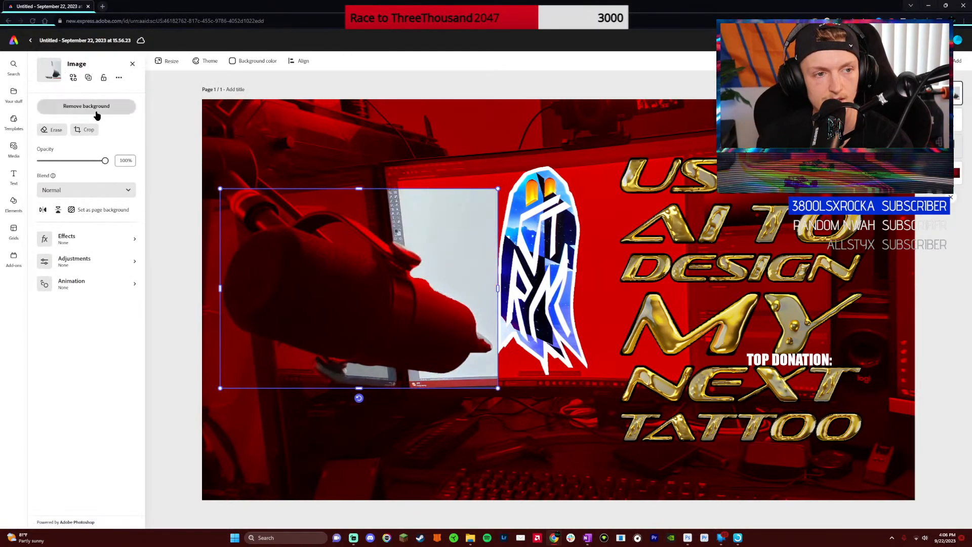
pyautogui.click(86, 107)
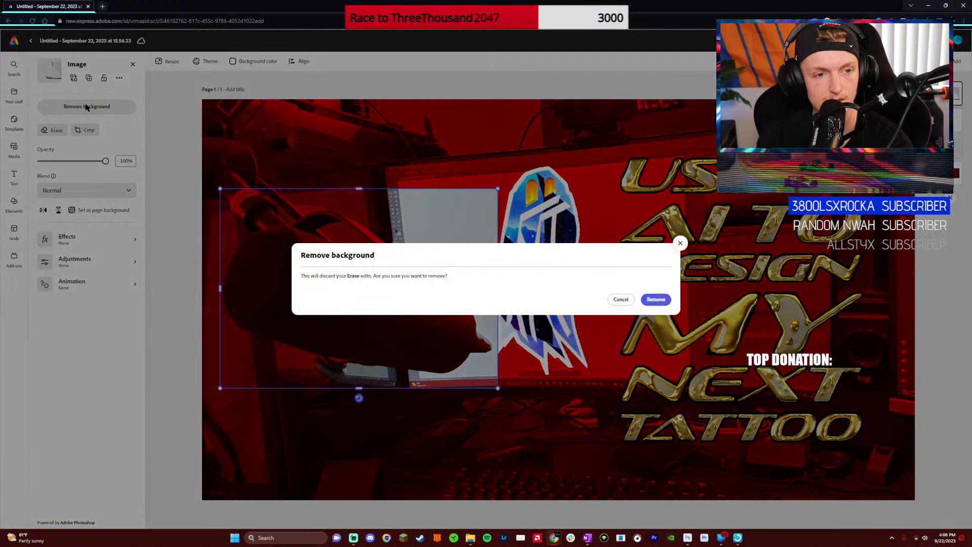
pyautogui.click(656, 299)
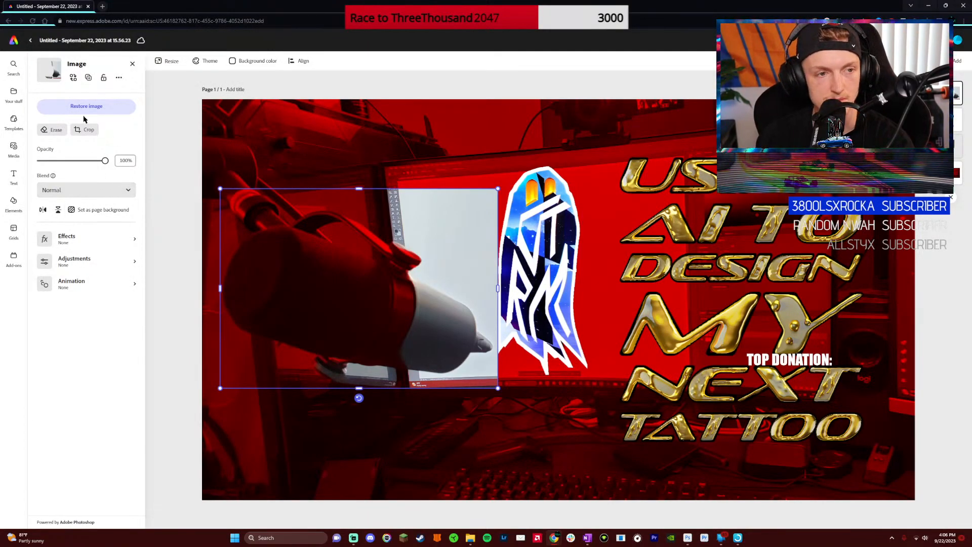
pyautogui.click(101, 107)
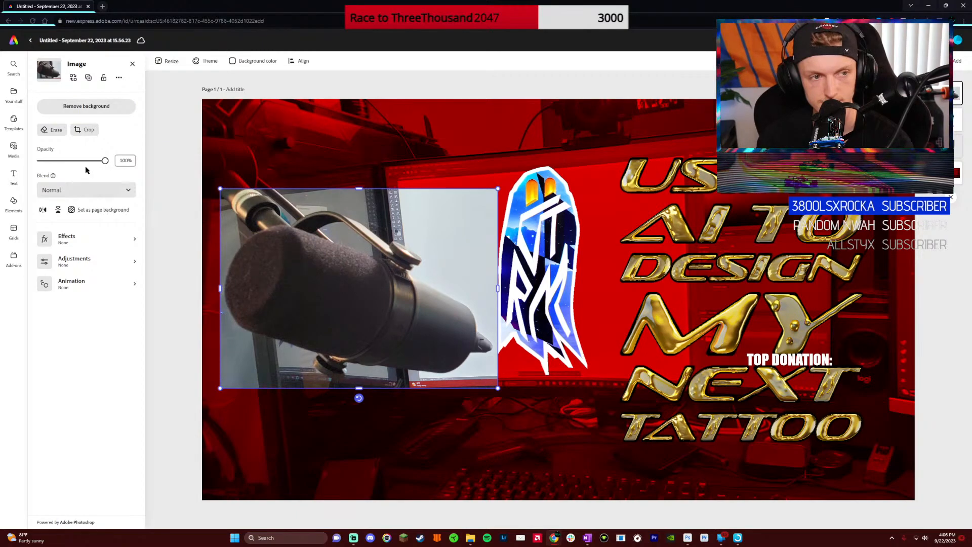
# Erase the monitor area above, beside and below the microphone with the Quick selection brush at size 20
pyautogui.click(52, 130)
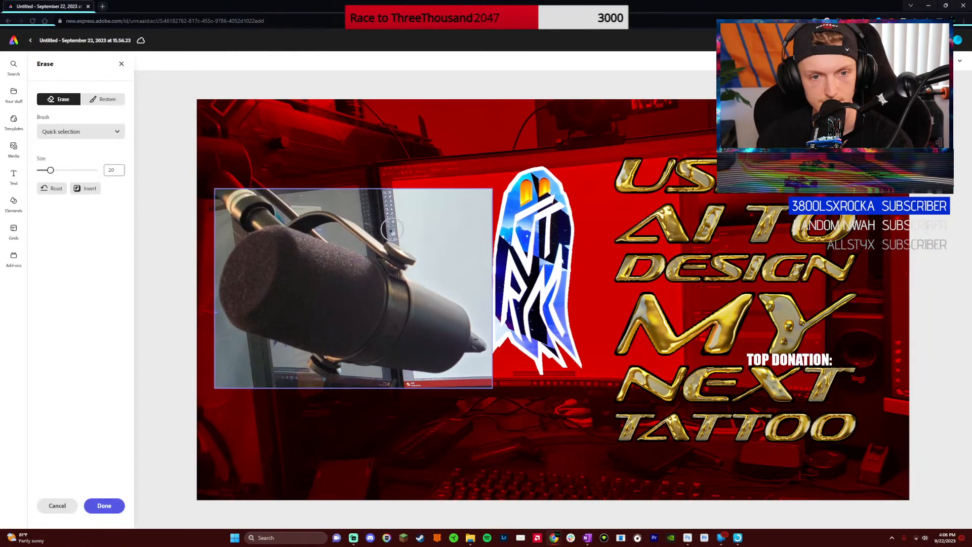
pyautogui.moveTo(434, 224); pyautogui.dragTo(358, 196)
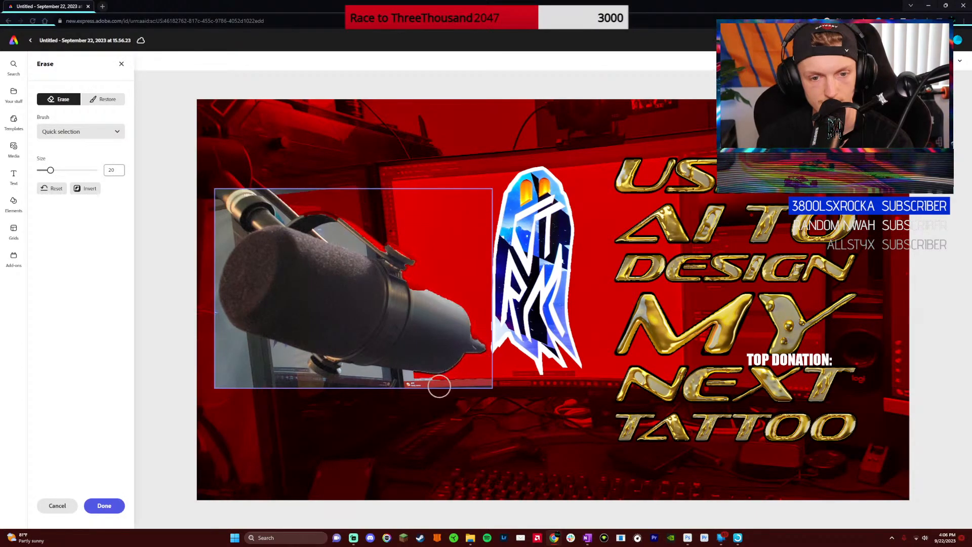
pyautogui.moveTo(380, 389)
pyautogui.mouseDown()
pyautogui.moveTo(365, 386)
pyautogui.moveTo(469, 387)
pyautogui.mouseUp()
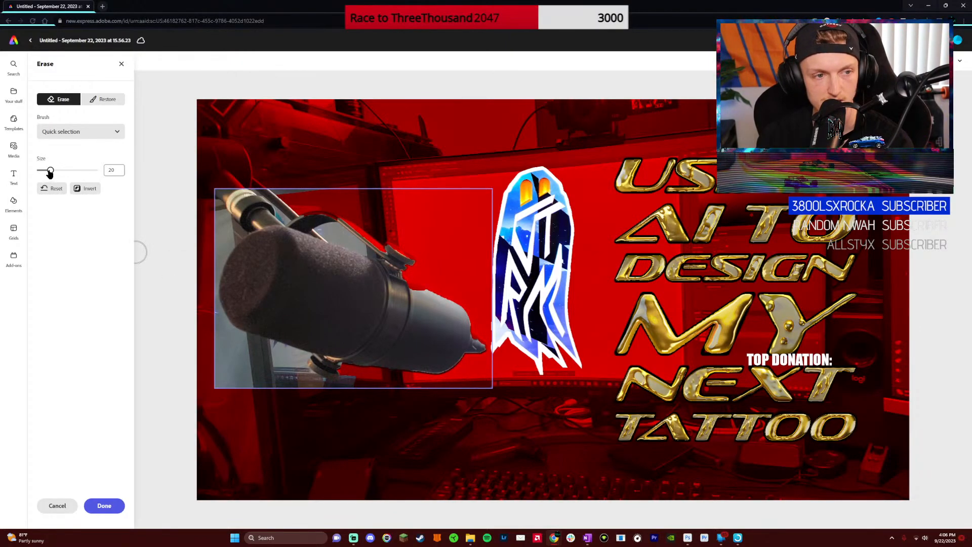
# Erase the monitor area enclosed between the microphone and its curved bracket with the Quick selection brush at size 10
pyautogui.click(60, 136)
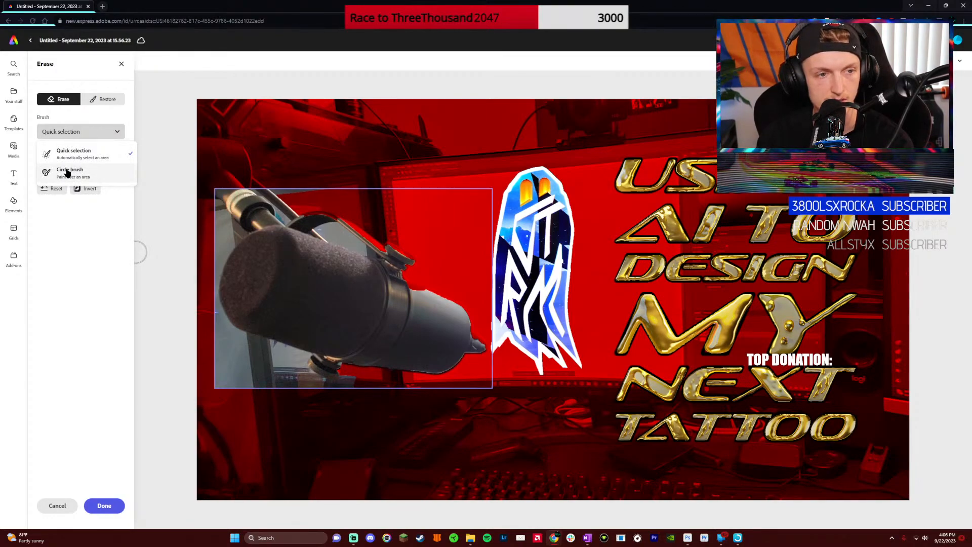
pyautogui.click(66, 155)
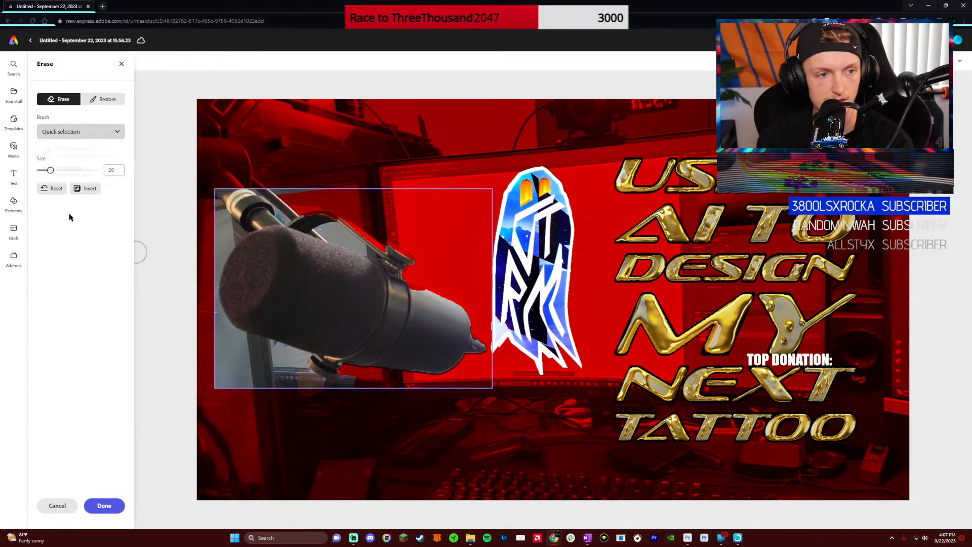
pyautogui.moveTo(52, 172); pyautogui.dragTo(45, 170)
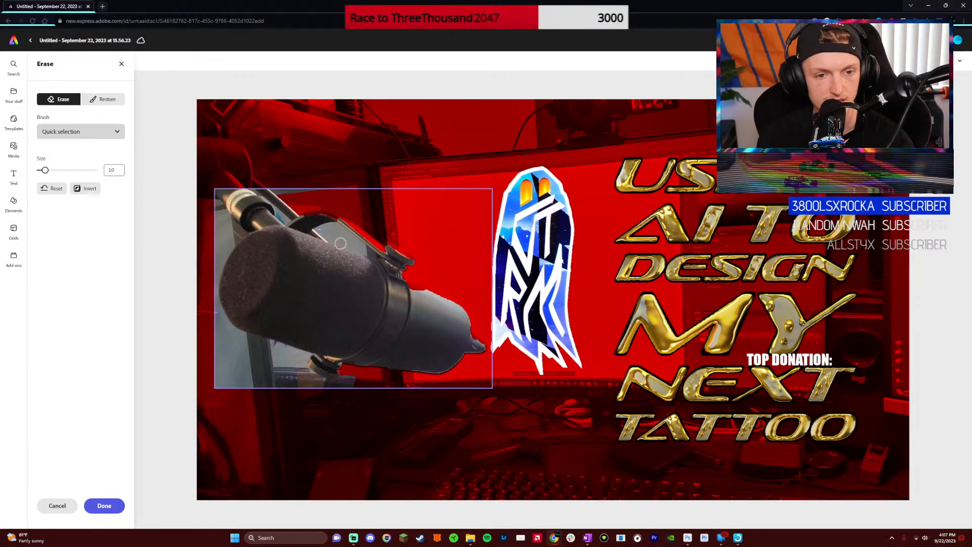
pyautogui.click(336, 234)
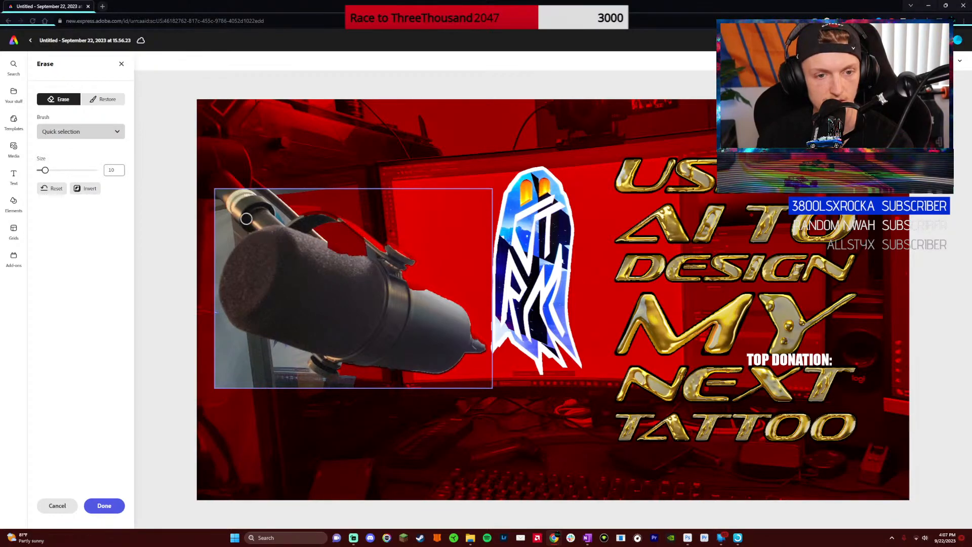
# Erase the remaining background beside the boom arm and below the microphone with the Quick selection brush
pyautogui.click(226, 237)
pyautogui.click(226, 358)
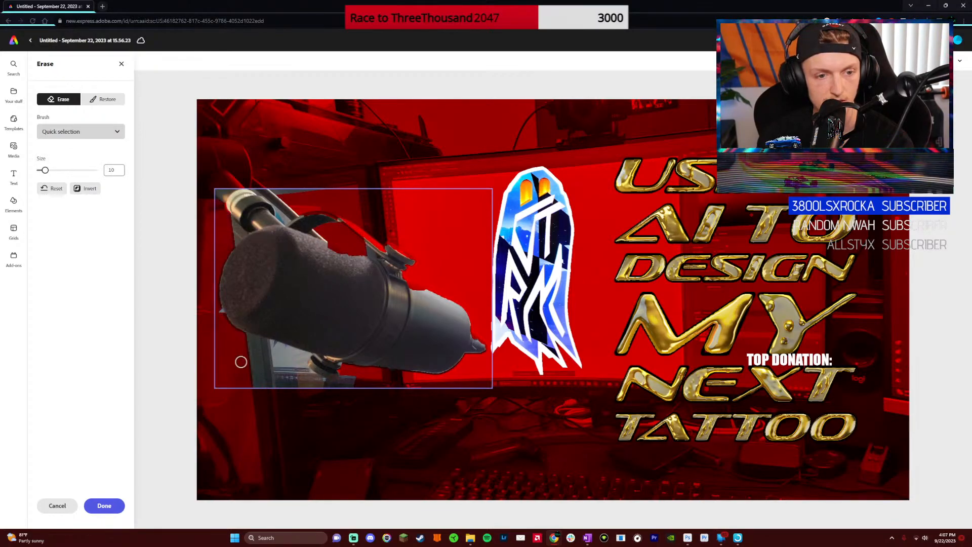
pyautogui.click(278, 364)
pyautogui.click(261, 370)
pyautogui.click(263, 378)
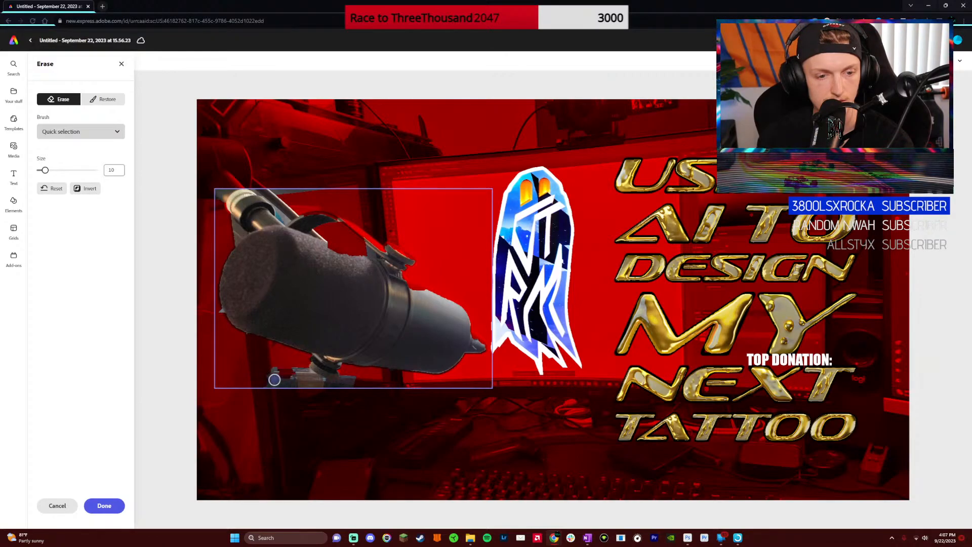
pyautogui.click(298, 385)
pyautogui.click(332, 384)
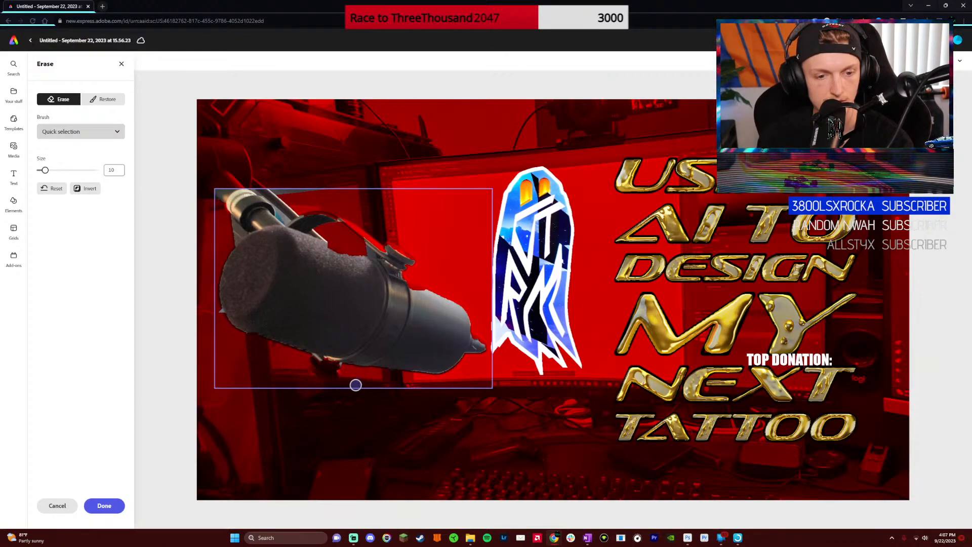
# Restore the microphone's bracket, lower knob and rear tip with the Circle brush at size 6, and leave the eraser
pyautogui.click(104, 100)
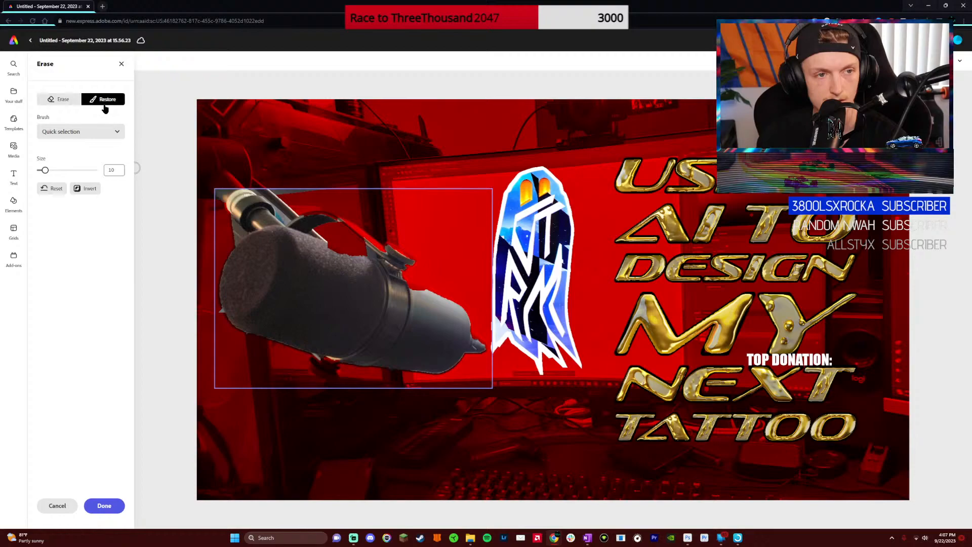
pyautogui.click(80, 132)
pyautogui.click(76, 170)
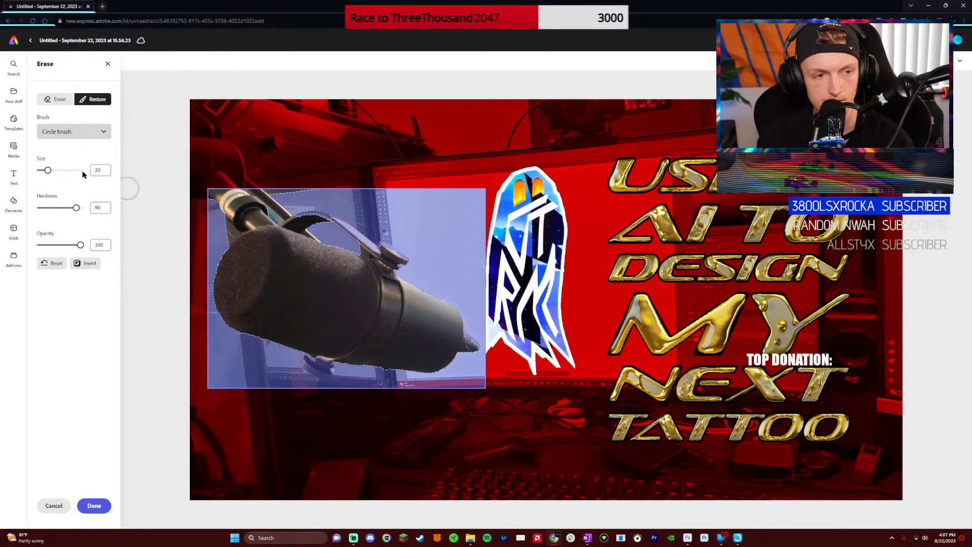
pyautogui.moveTo(48, 170); pyautogui.dragTo(43, 170)
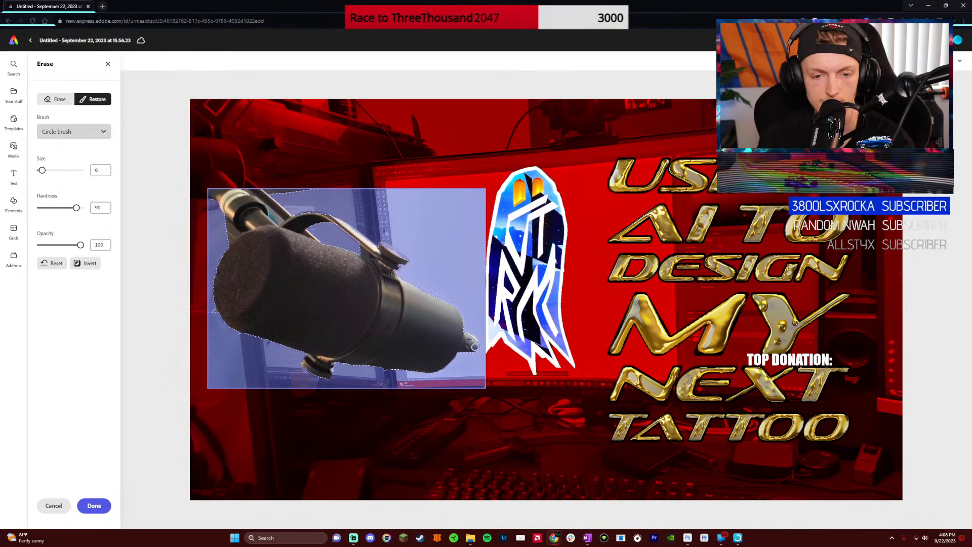
pyautogui.click(54, 99)
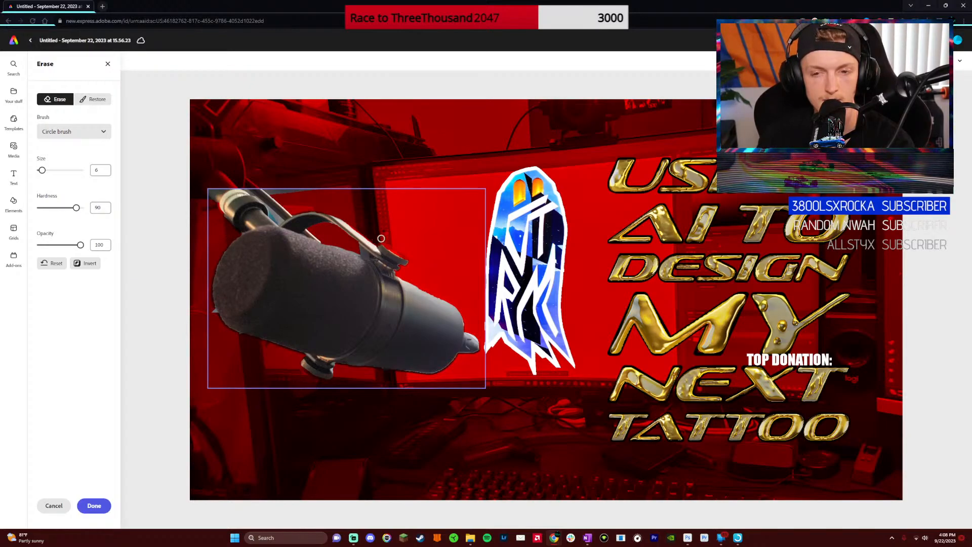
pyautogui.click(107, 63)
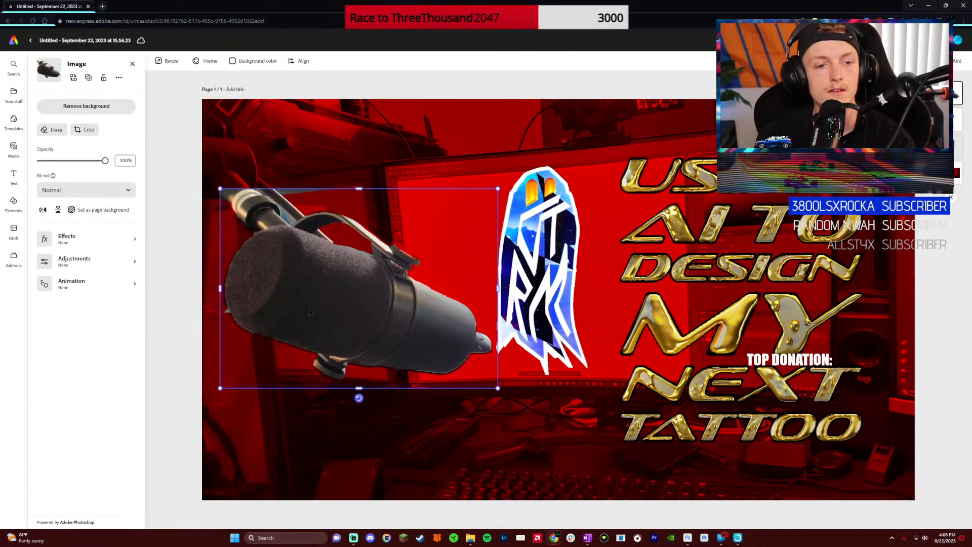
# Add a new text reading "LIVE" to the thumbnail
pyautogui.click(14, 176)
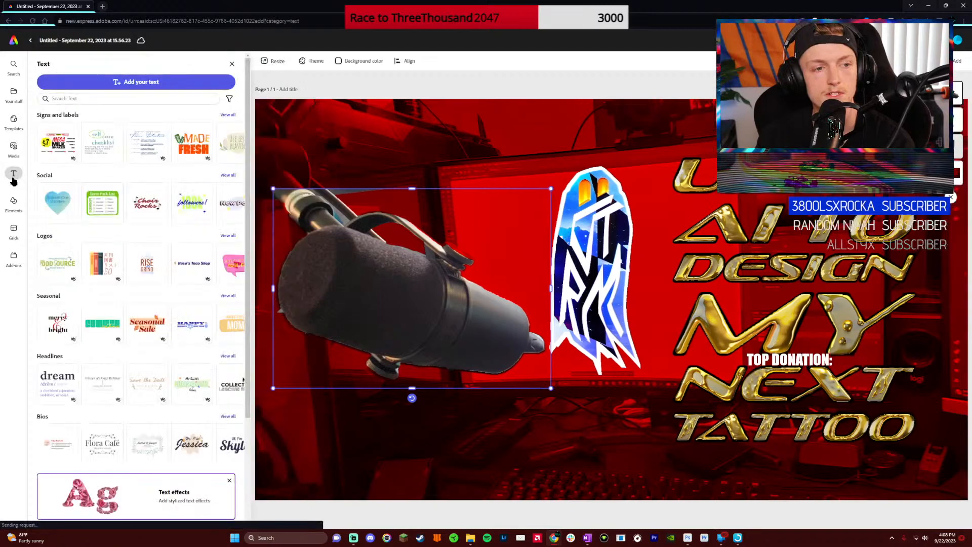
pyautogui.click(83, 82)
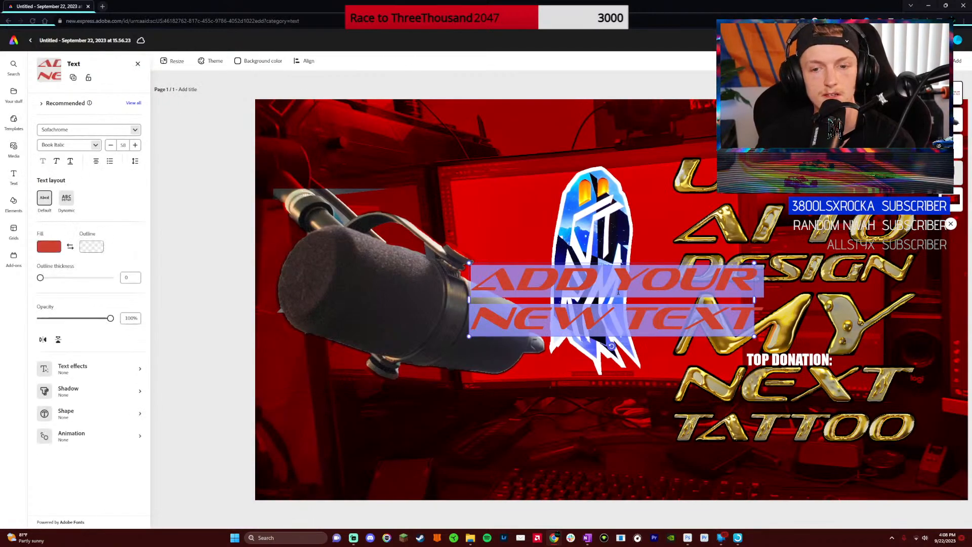
pyautogui.write('LIVE')
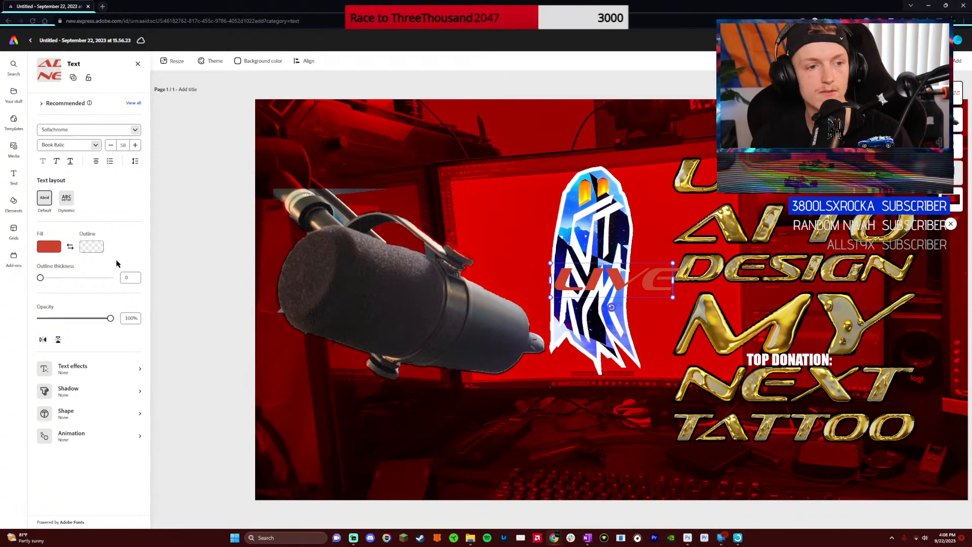
# Try a brighter red fill on the "LIVE" text
pyautogui.click(56, 251)
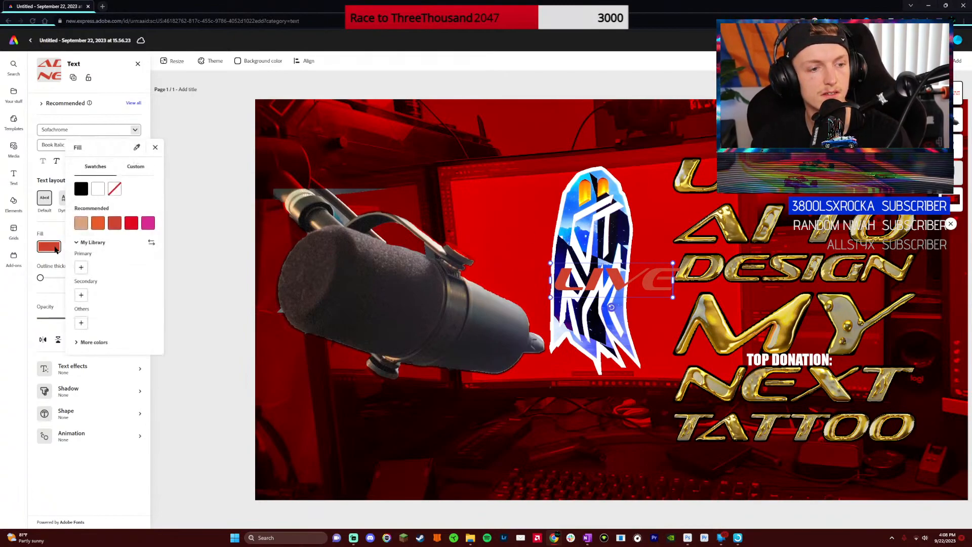
pyautogui.click(131, 225)
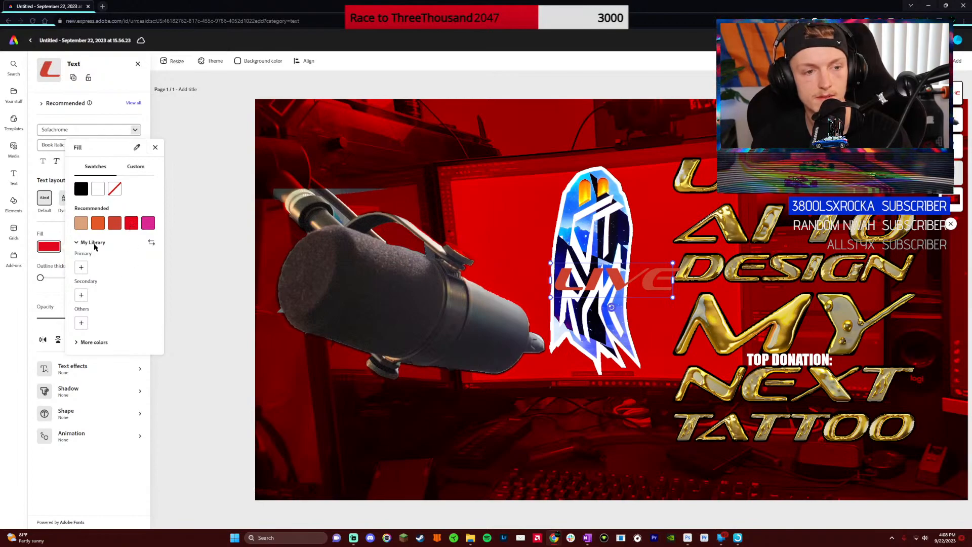
pyautogui.click(155, 147)
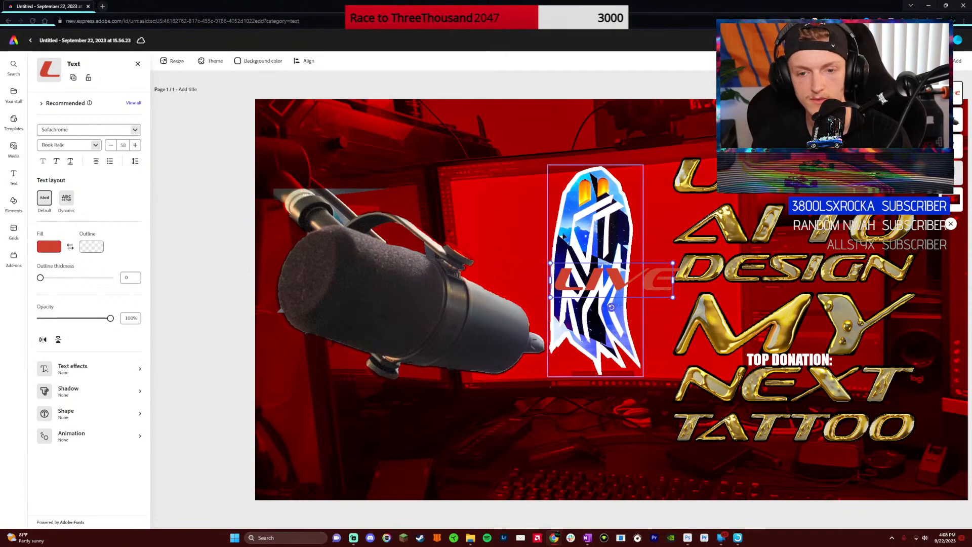
# Place the "LIVE" text on the microphone body, tilted to follow its angle and enlarged to size 82
pyautogui.click(588, 239)
pyautogui.moveTo(575, 283); pyautogui.dragTo(390, 316)
pyautogui.moveTo(377, 349); pyautogui.dragTo(362, 348)
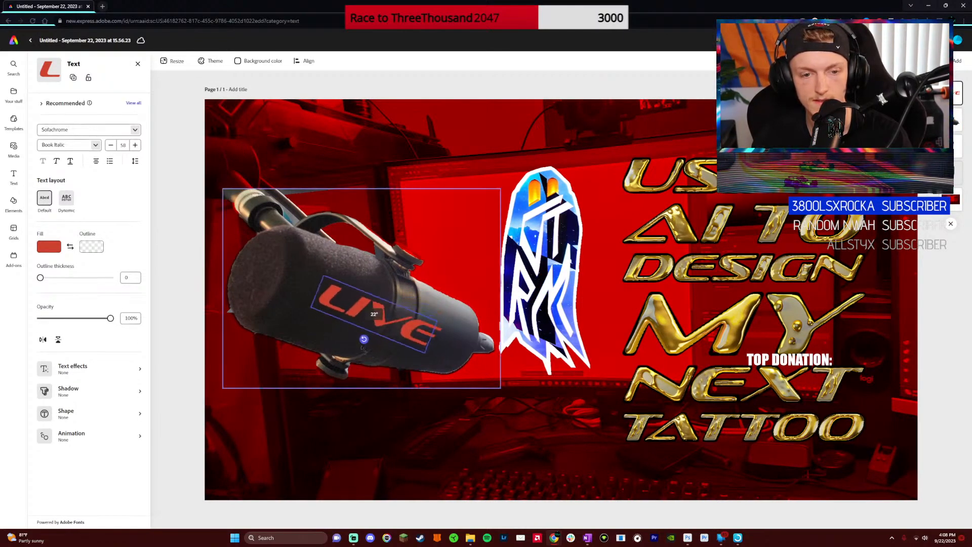
pyautogui.moveTo(434, 330); pyautogui.dragTo(556, 372)
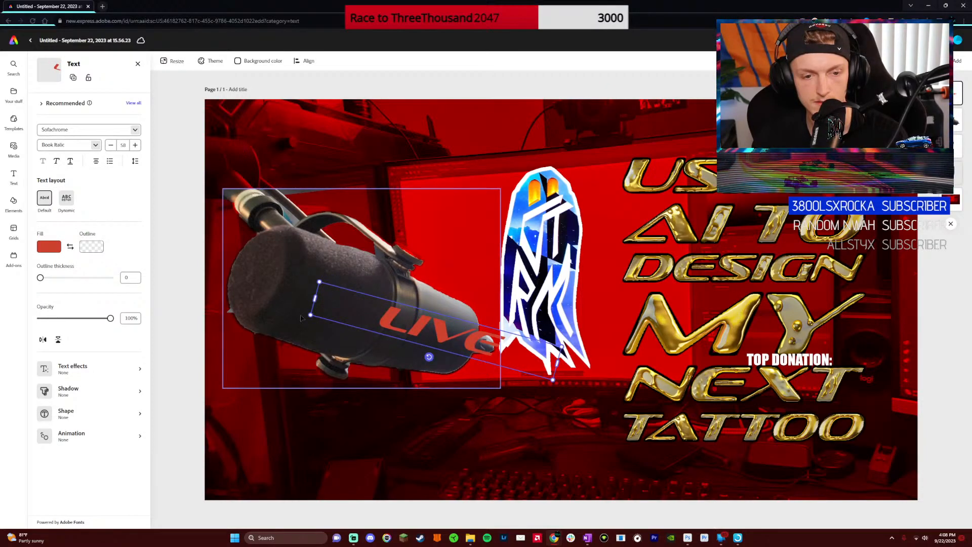
pyautogui.moveTo(311, 314); pyautogui.dragTo(112, 330)
pyautogui.moveTo(350, 317); pyautogui.dragTo(361, 309)
pyautogui.moveTo(429, 342)
pyautogui.mouseDown()
pyautogui.moveTo(391, 329)
pyautogui.moveTo(423, 345)
pyautogui.mouseUp()
pyautogui.moveTo(495, 317); pyautogui.dragTo(433, 315)
pyautogui.moveTo(373, 335); pyautogui.dragTo(416, 329)
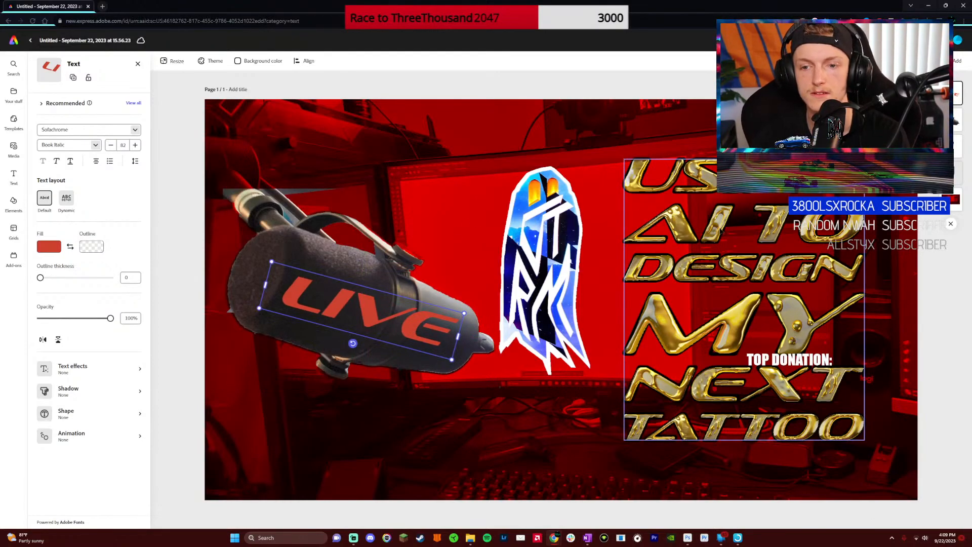
# Replace "gold" with "SILVER" in the text effect prompt for the whole tattoo title
pyautogui.click(751, 213)
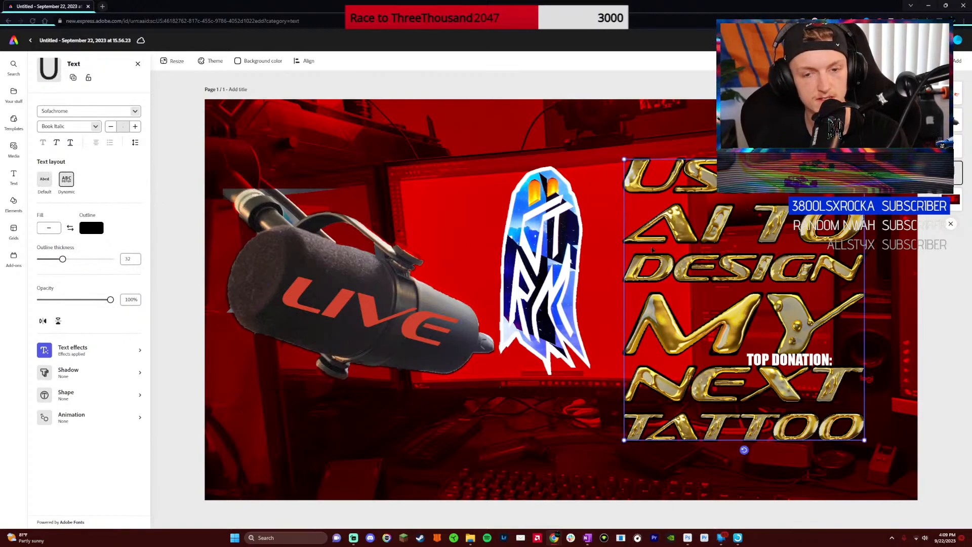
pyautogui.doubleClick(675, 238)
pyautogui.hotkey('ctrl', 'a')
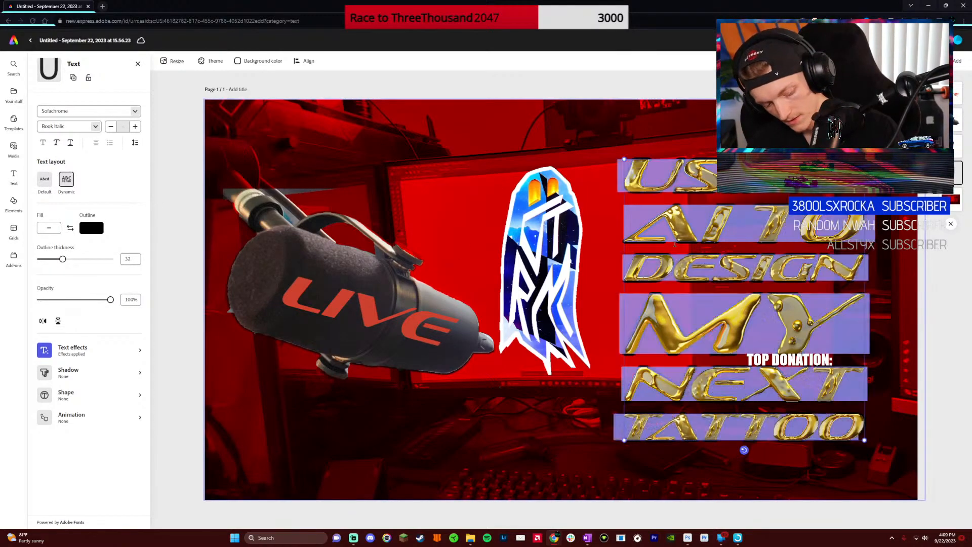
pyautogui.click(72, 349)
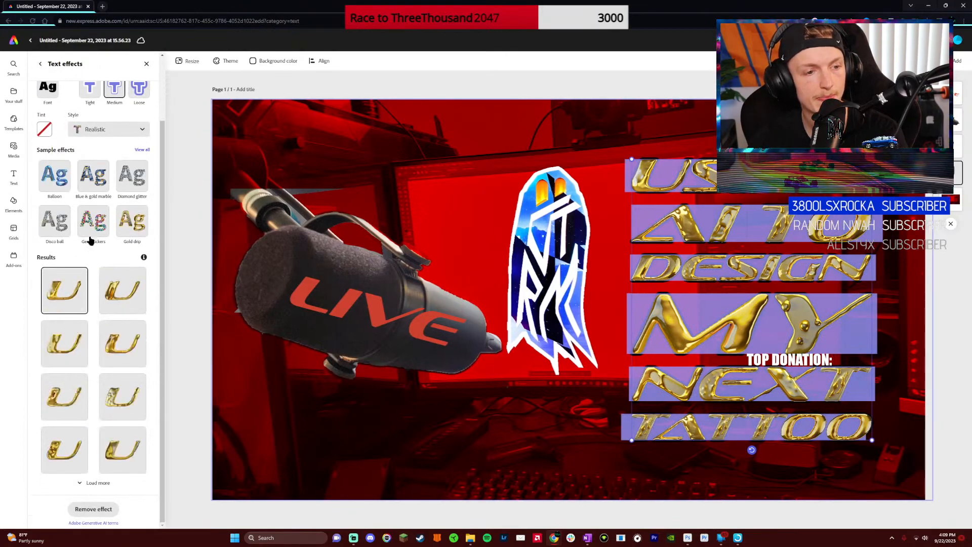
pyautogui.scroll(2, 81, 253)
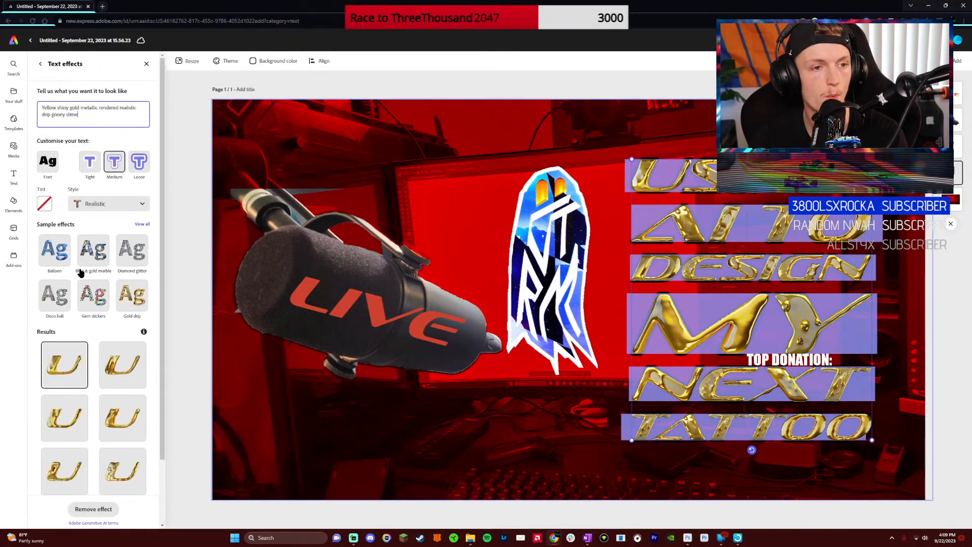
pyautogui.doubleClick(73, 108)
pyautogui.press('BackSpace')
pyautogui.write('S')
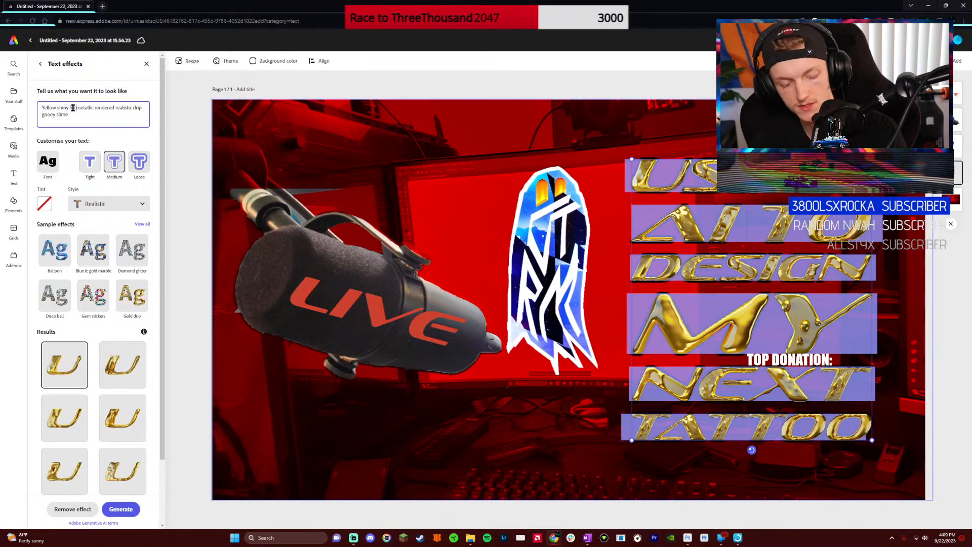
pyautogui.write('ILVER')
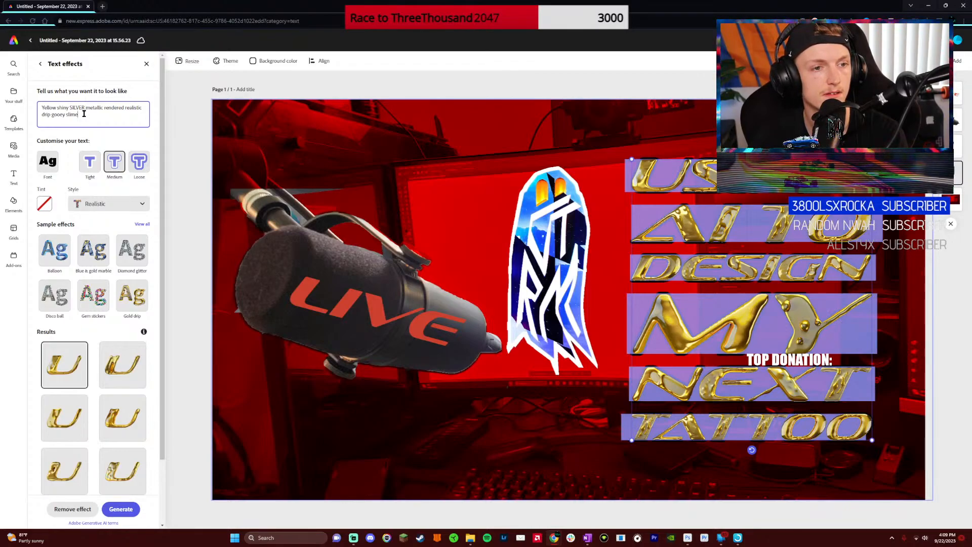
# Remove "drip gooey slime" from the title's effect prompt, generate the effect, and apply the second result
pyautogui.moveTo(84, 114); pyautogui.dragTo(42, 116)
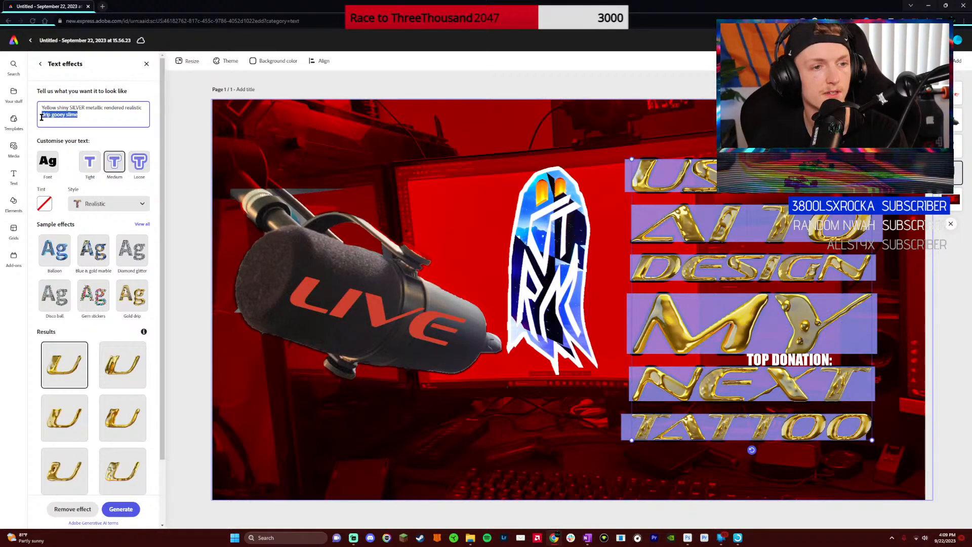
pyautogui.press('BackSpace')
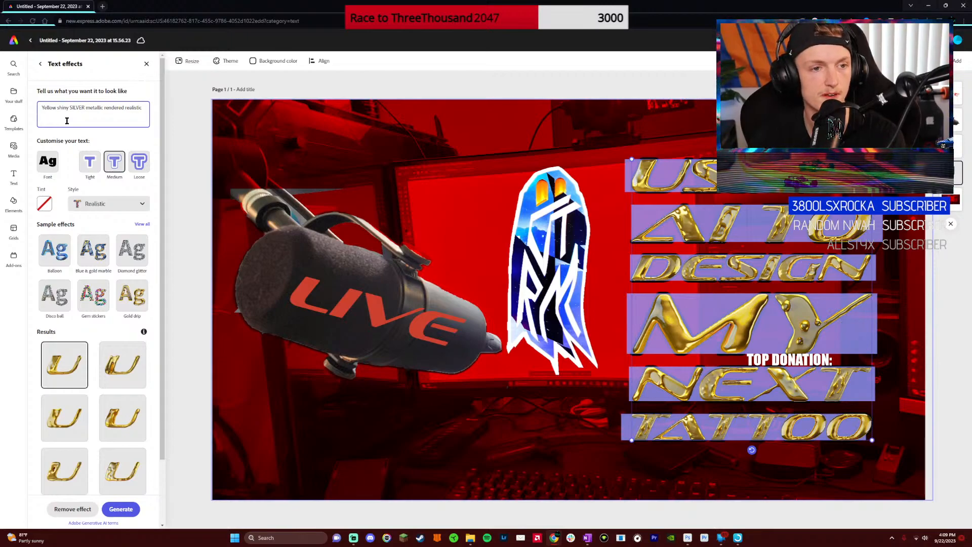
pyautogui.press('Return')
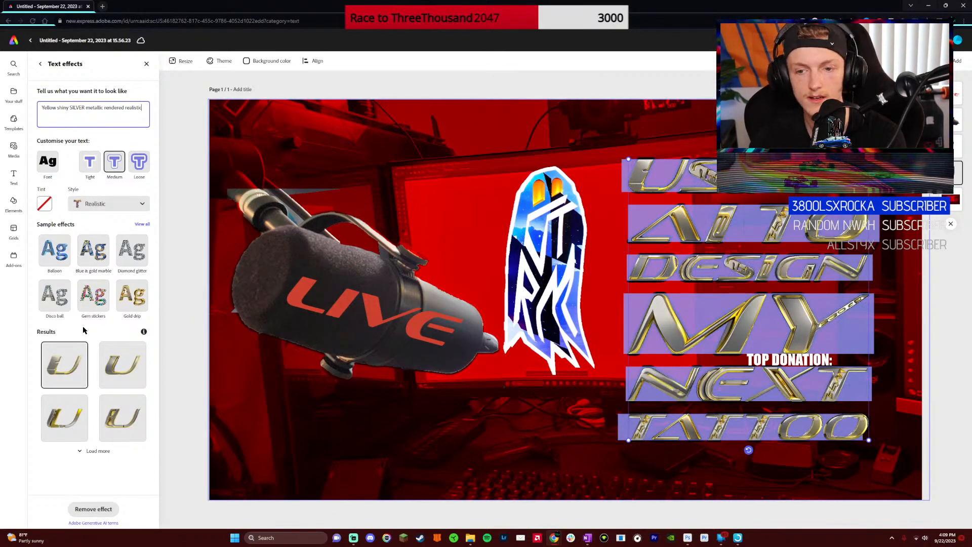
pyautogui.click(113, 366)
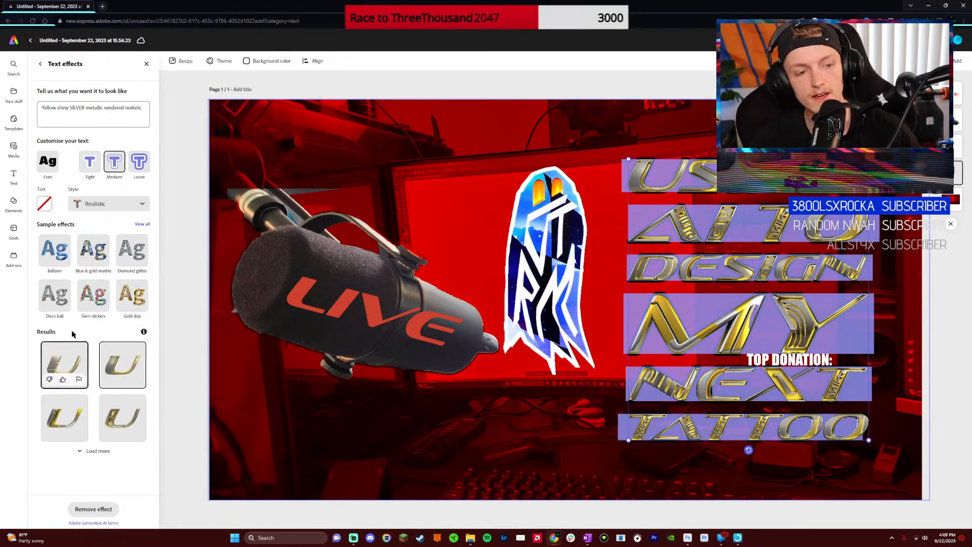
# Shorten the title's effect prompt to "shiny SILVER metallic rendered realistic", generate the effect, and apply the third result
pyautogui.doubleClick(50, 107)
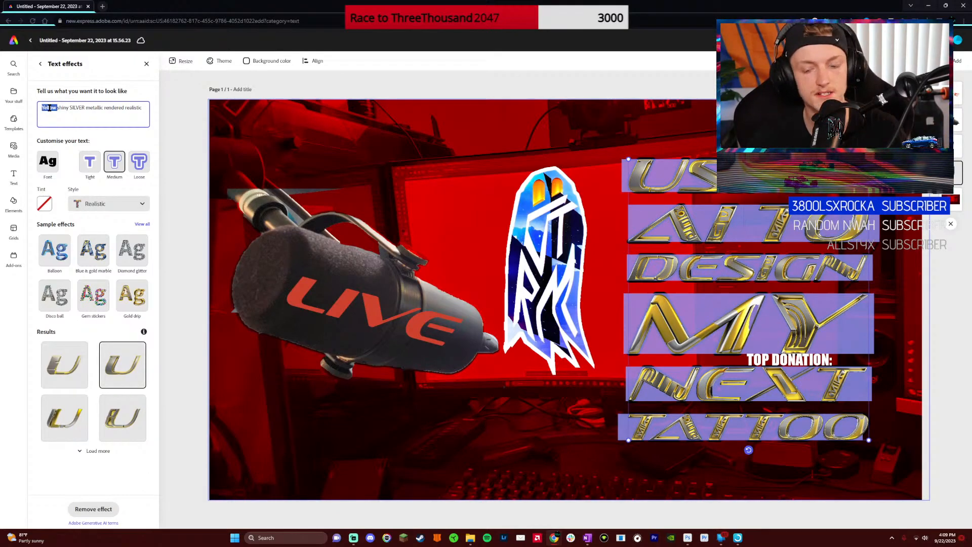
pyautogui.press('BackSpace')
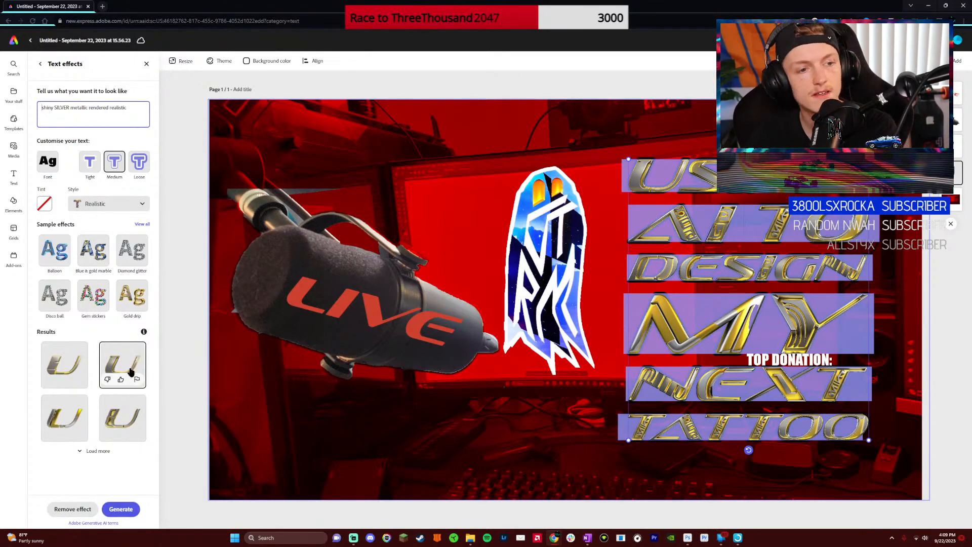
pyautogui.click(122, 509)
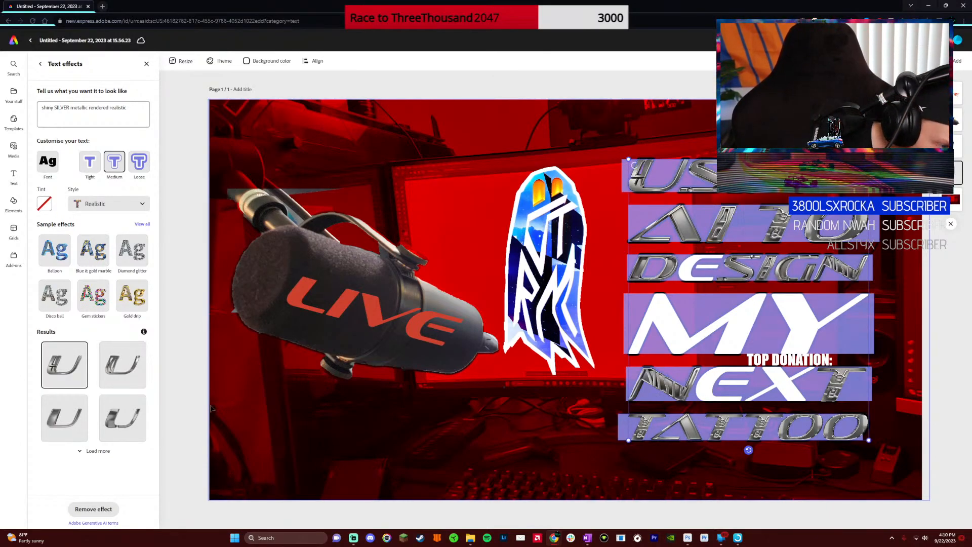
pyautogui.click(63, 416)
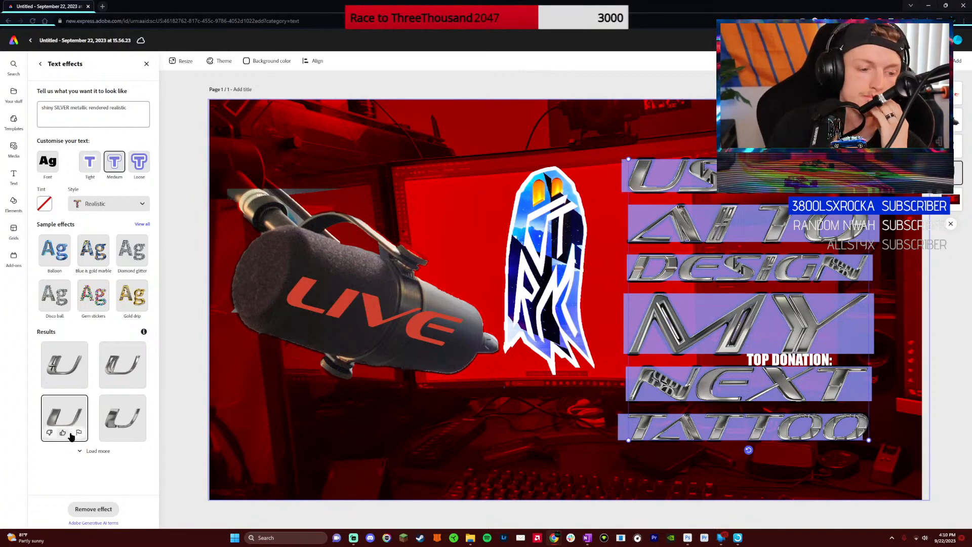
# Try the fourth silver effect result on the title, load more results, and apply the first one in the second row
pyautogui.click(119, 417)
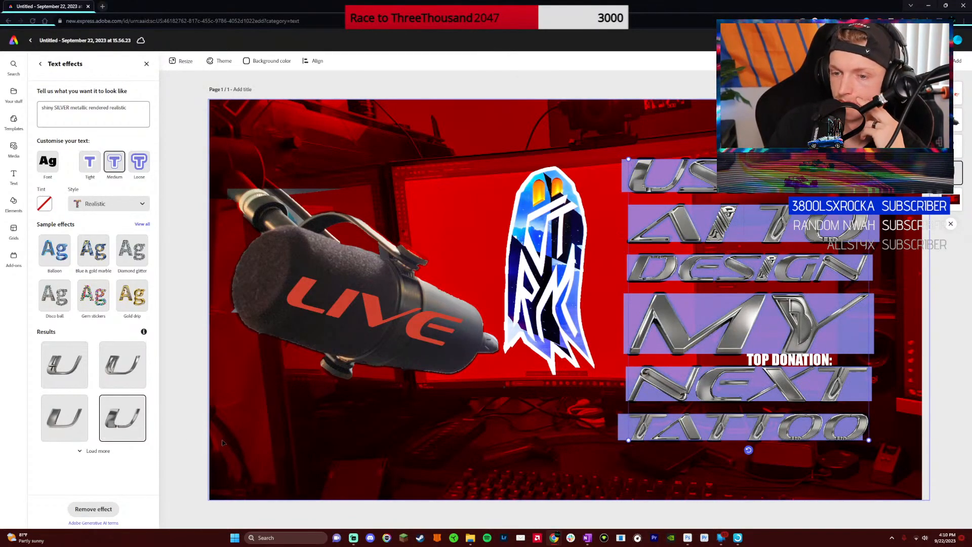
pyautogui.click(97, 450)
pyautogui.scroll(-2, 103, 433)
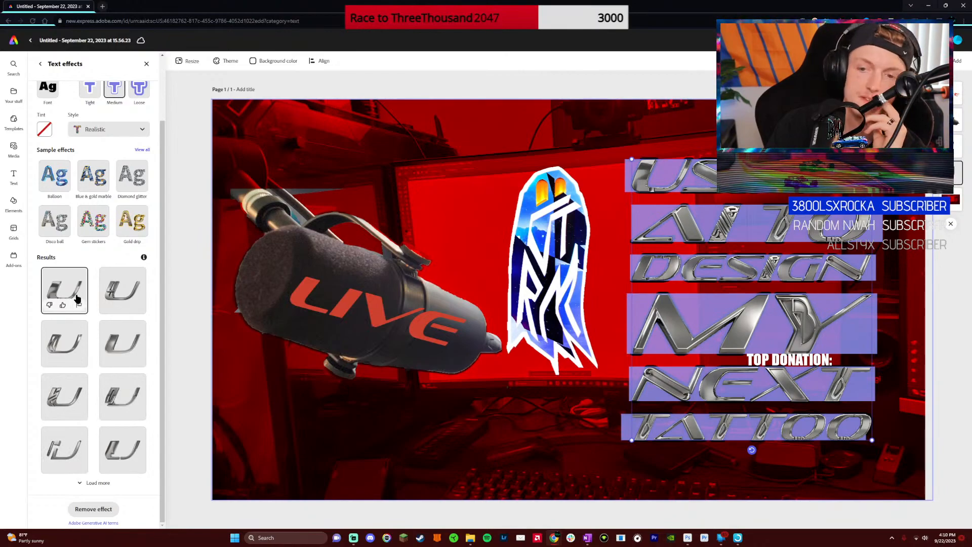
pyautogui.click(130, 343)
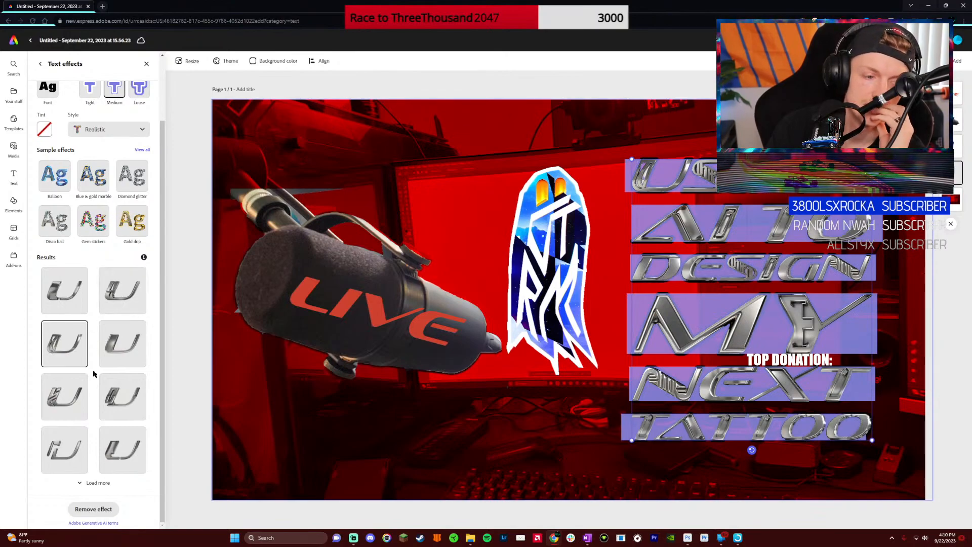
# Change the title effect to the Neon style with the prompt "shiny BLUE metallic rendered realistic", generate it, and deselect the title
pyautogui.scroll(3, 98, 405)
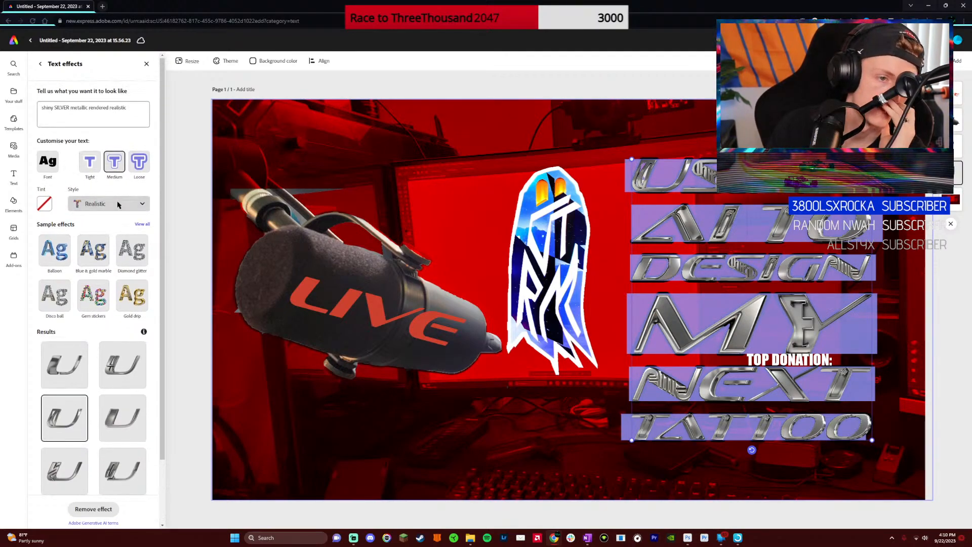
pyautogui.click(97, 205)
pyautogui.click(107, 262)
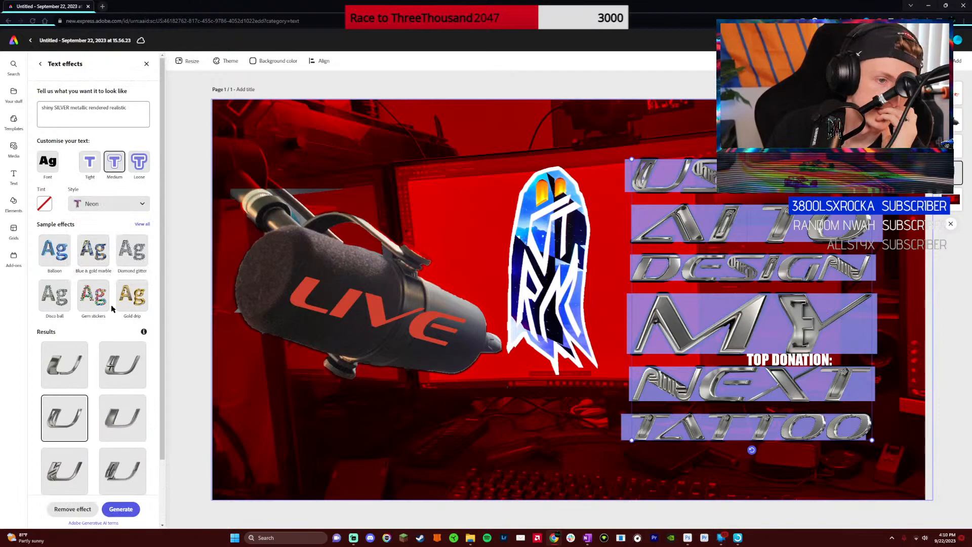
pyautogui.doubleClick(62, 108)
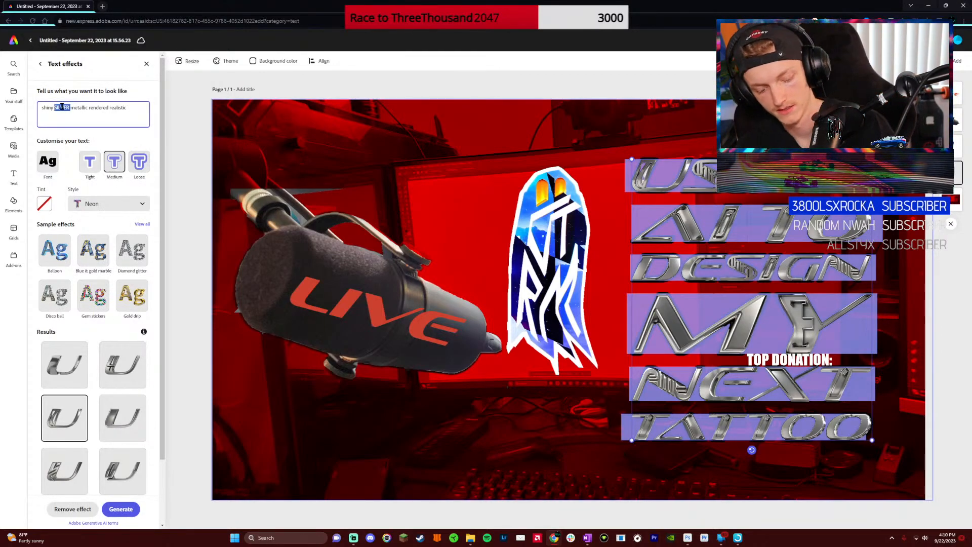
pyautogui.write('BLUE')
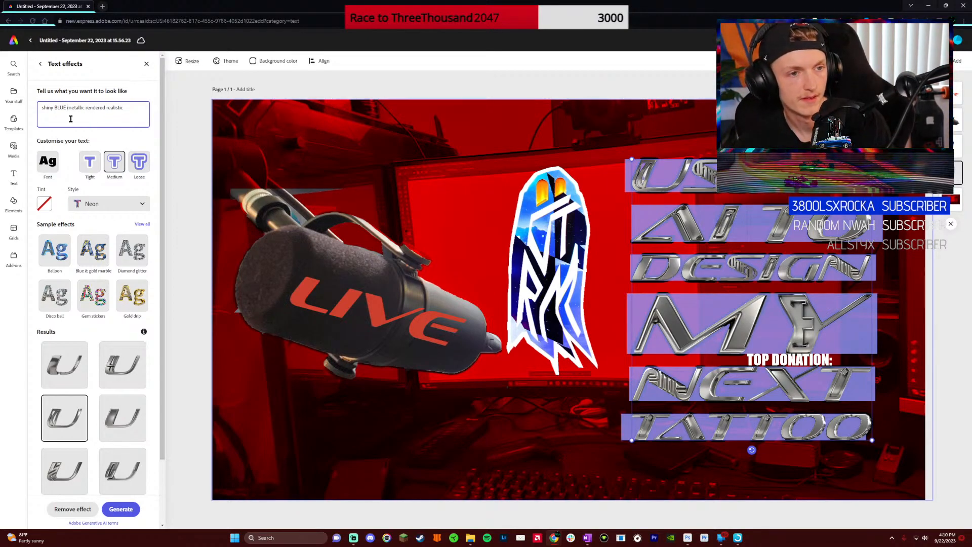
pyautogui.click(120, 509)
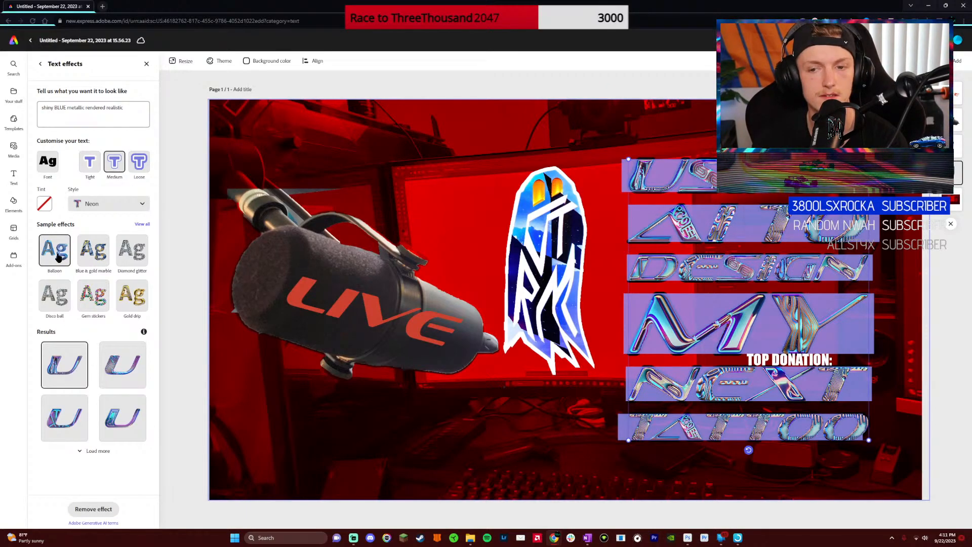
pyautogui.click(112, 203)
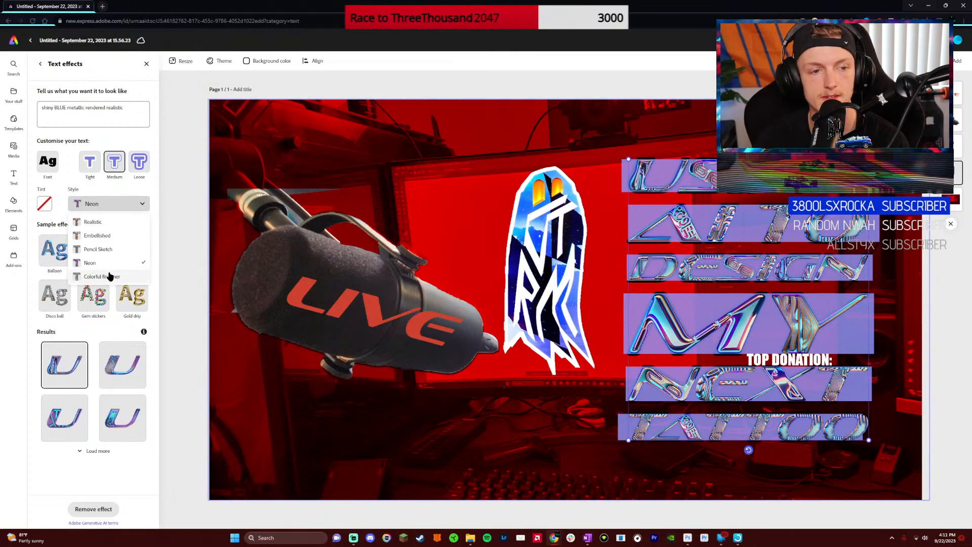
pyautogui.click(105, 192)
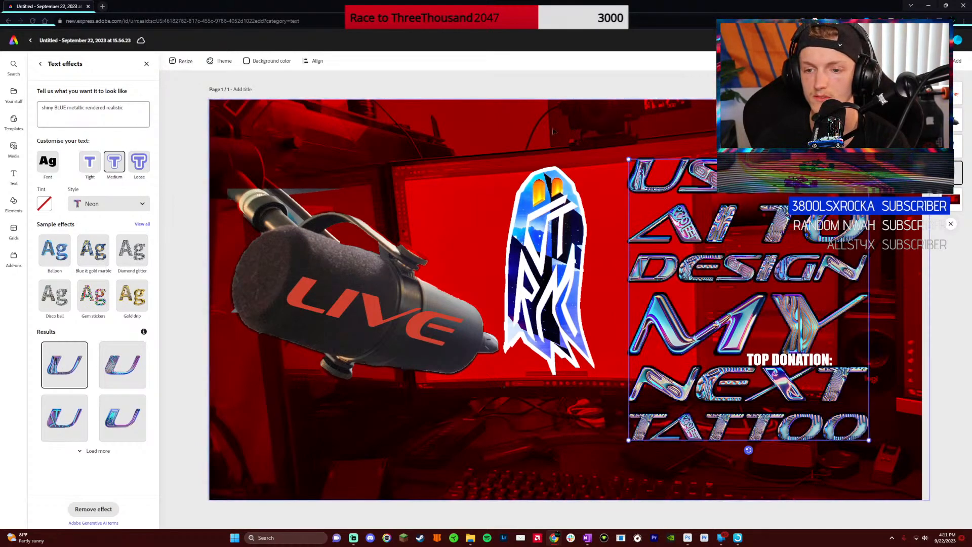
pyautogui.click(527, 126)
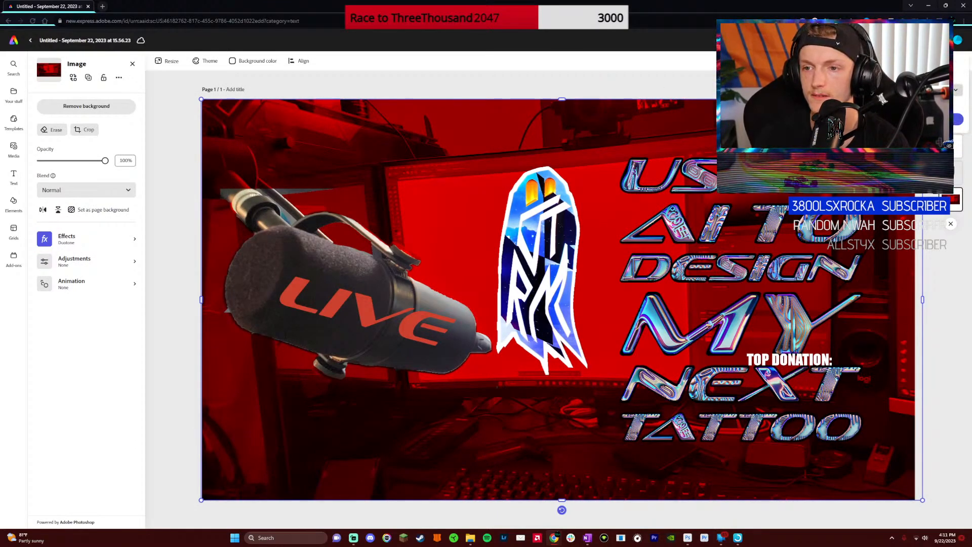
# Download the thumbnail as a PNG image named "LIVE SHOW" in the "in progress" folder and dismiss the satisfaction survey
pyautogui.click(958, 119)
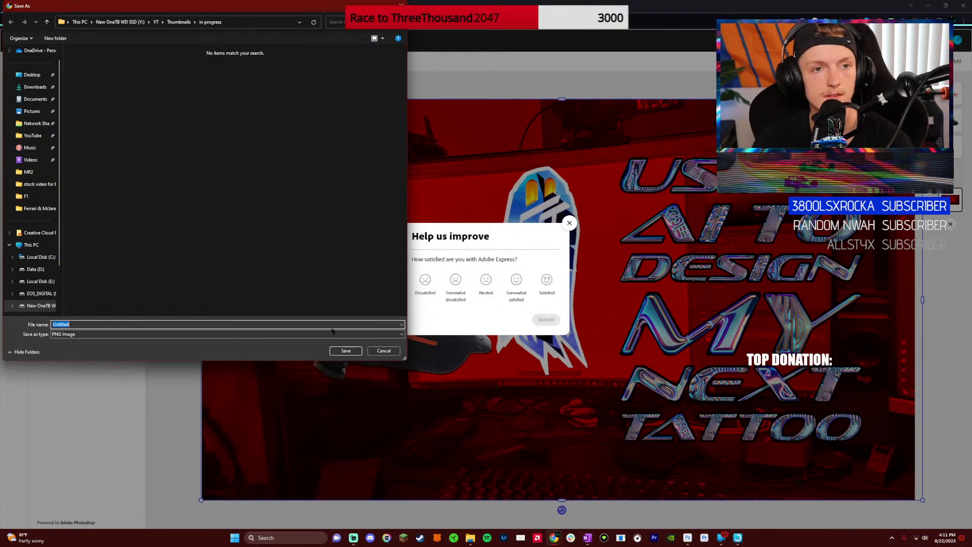
pyautogui.write('LIVE SHOW')
pyautogui.click(346, 351)
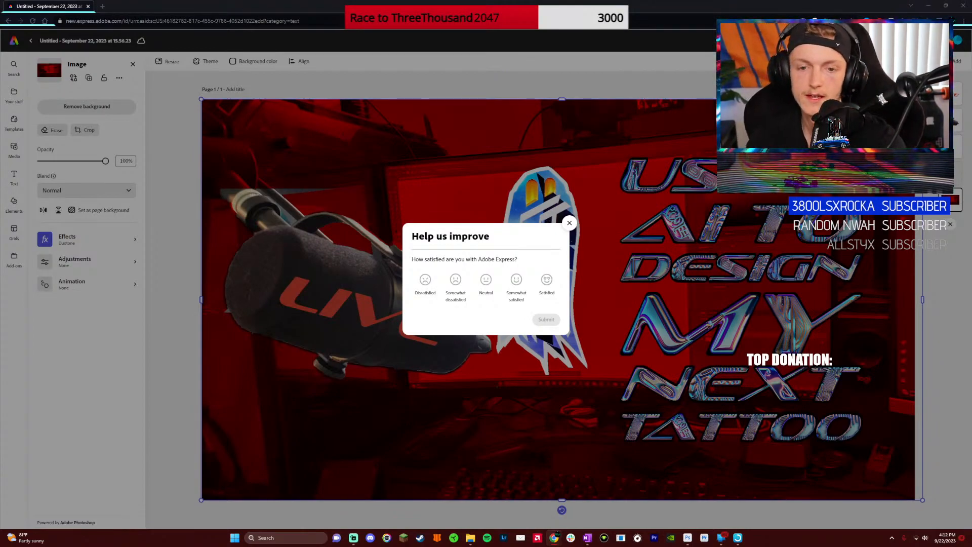
pyautogui.click(570, 223)
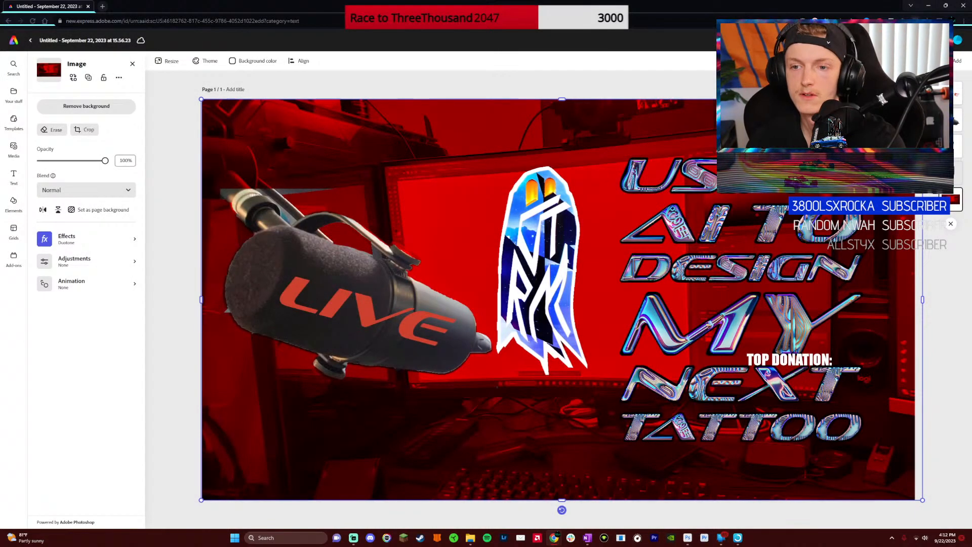
# Switch to OneNote and sketch a car's side outline in white with wheel arches, a boxy cabin, and sloped front and rear glass
pyautogui.click(926, 7)
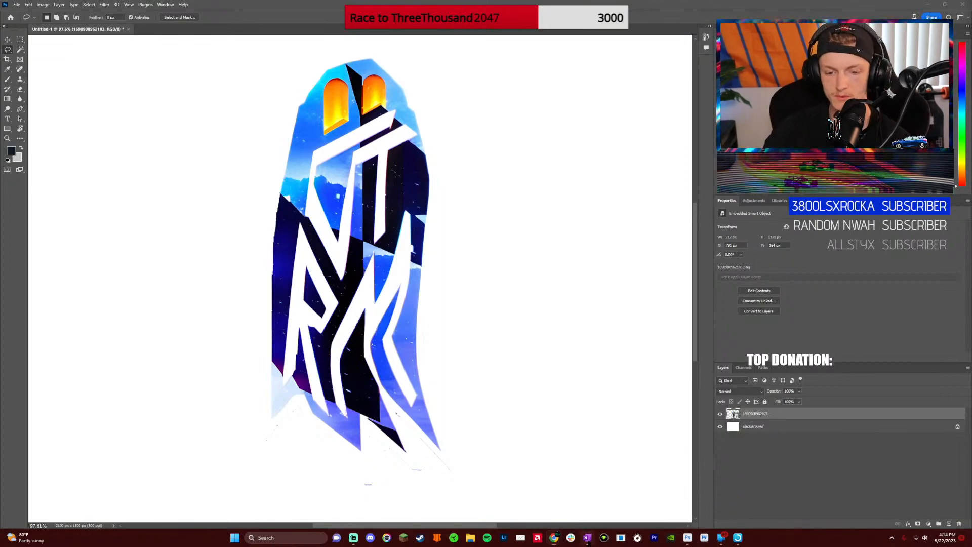
pyautogui.click(587, 538)
pyautogui.scroll(-10, 526, 322)
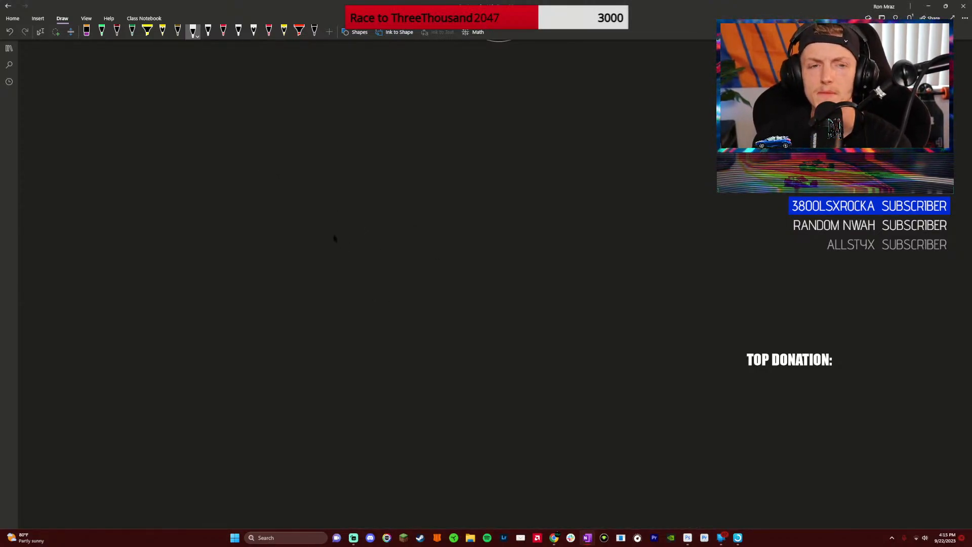
pyautogui.moveTo(249, 304)
pyautogui.mouseDown()
pyautogui.moveTo(253, 221)
pyautogui.moveTo(405, 221)
pyautogui.moveTo(402, 124)
pyautogui.moveTo(682, 132)
pyautogui.moveTo(691, 208)
pyautogui.moveTo(733, 223)
pyautogui.moveTo(851, 299)
pyautogui.moveTo(857, 322)
pyautogui.moveTo(769, 337)
pyautogui.moveTo(742, 251)
pyautogui.moveTo(623, 262)
pyautogui.moveTo(611, 335)
pyautogui.moveTo(450, 335)
pyautogui.moveTo(409, 243)
pyautogui.moveTo(326, 272)
pyautogui.moveTo(323, 332)
pyautogui.moveTo(226, 336)
pyautogui.moveTo(250, 302)
pyautogui.mouseUp()
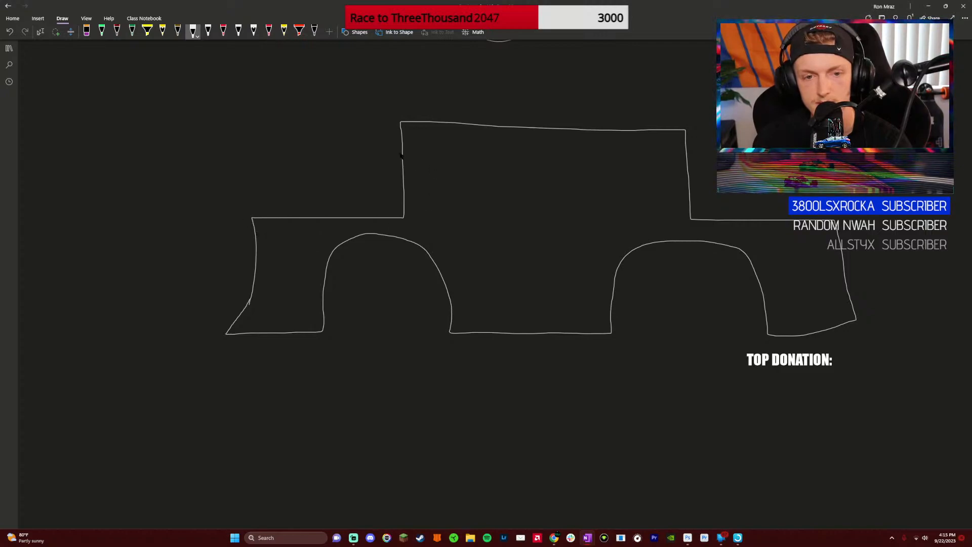
pyautogui.moveTo(401, 123); pyautogui.dragTo(348, 215)
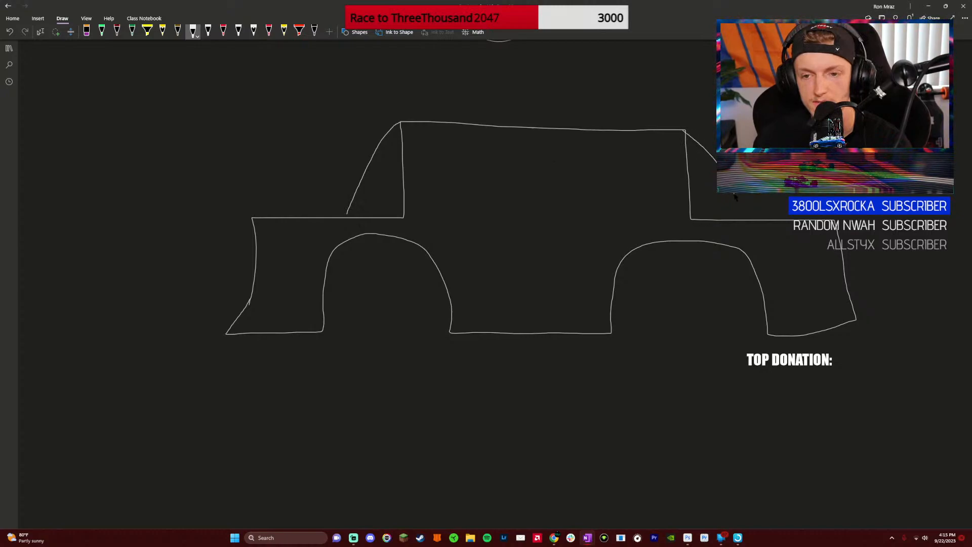
pyautogui.moveTo(735, 196); pyautogui.dragTo(746, 221)
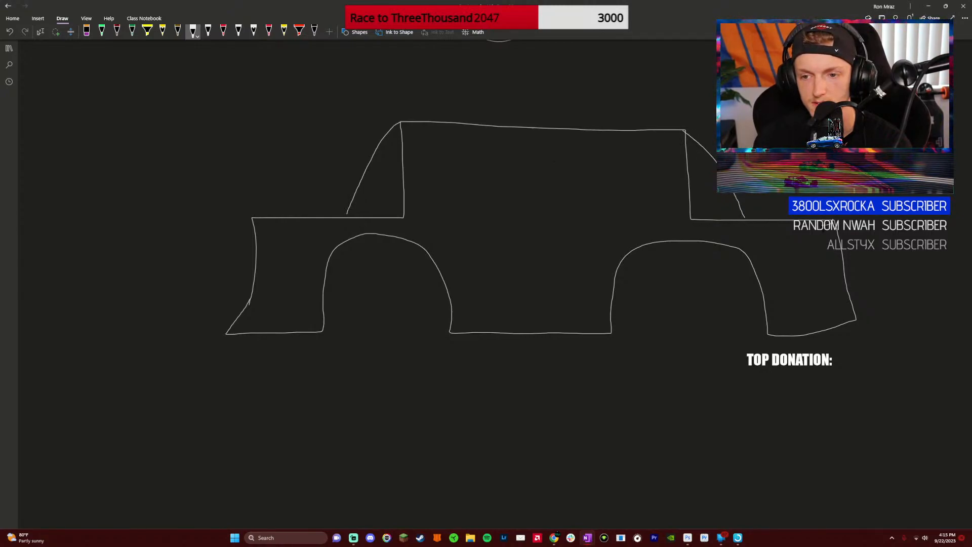
# Add a taillight, two round wheels, a lower window edge, and long trim lines along the car's rear side
pyautogui.moveTo(823, 226)
pyautogui.mouseDown()
pyautogui.moveTo(573, 223)
pyautogui.moveTo(534, 232)
pyautogui.moveTo(838, 234)
pyautogui.moveTo(842, 256)
pyautogui.mouseUp()
pyautogui.moveTo(681, 239)
pyautogui.mouseDown()
pyautogui.moveTo(644, 250)
pyautogui.moveTo(638, 301)
pyautogui.moveTo(696, 338)
pyautogui.moveTo(733, 264)
pyautogui.moveTo(661, 245)
pyautogui.mouseUp()
pyautogui.moveTo(371, 235)
pyautogui.mouseDown()
pyautogui.moveTo(341, 278)
pyautogui.moveTo(401, 350)
pyautogui.moveTo(423, 266)
pyautogui.moveTo(364, 240)
pyautogui.moveTo(444, 217)
pyautogui.moveTo(687, 219)
pyautogui.mouseUp()
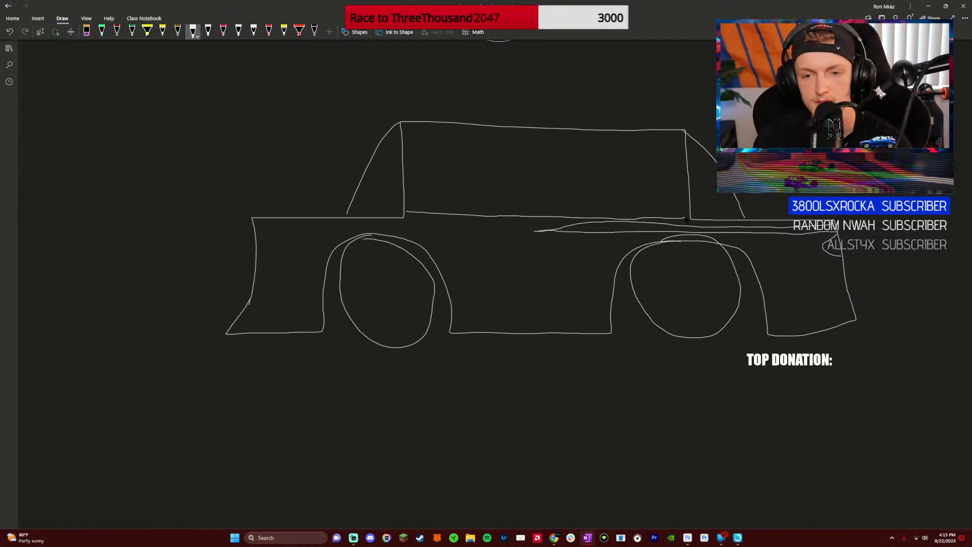
# Draw the window divider, steering wheel, two seat tops, a second roof line, and a vertical door line on the car
pyautogui.moveTo(544, 133); pyautogui.dragTo(540, 205)
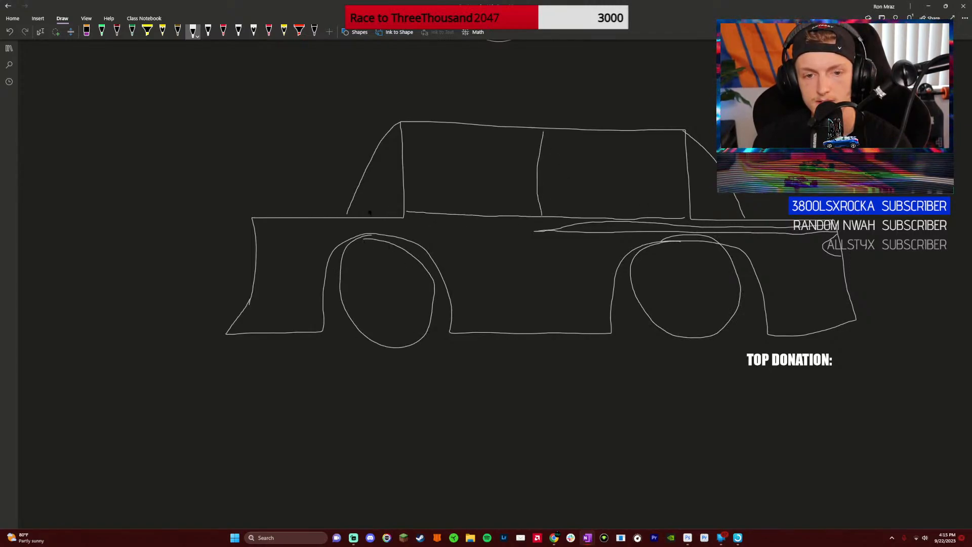
pyautogui.moveTo(370, 208)
pyautogui.mouseDown()
pyautogui.moveTo(418, 197)
pyautogui.moveTo(424, 170)
pyautogui.mouseUp()
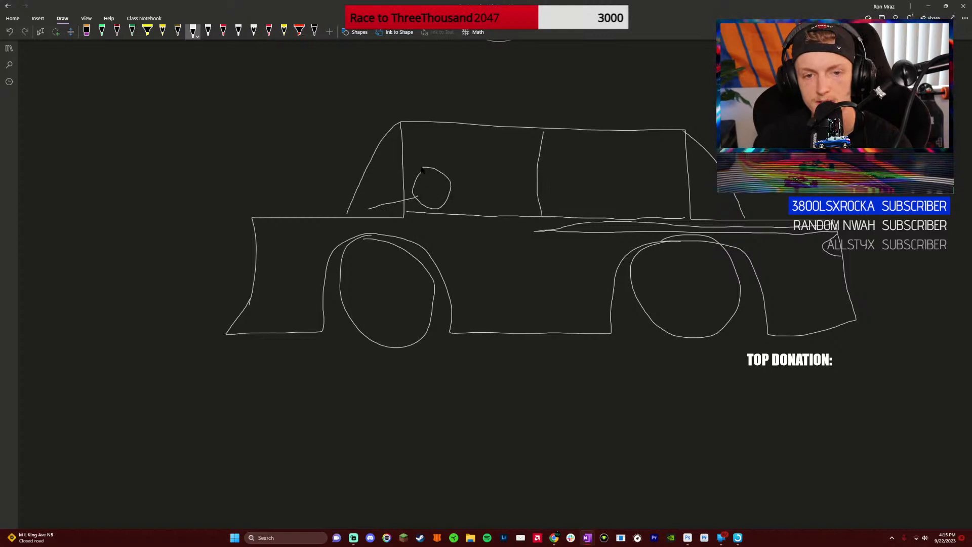
pyautogui.moveTo(511, 215); pyautogui.dragTo(526, 217)
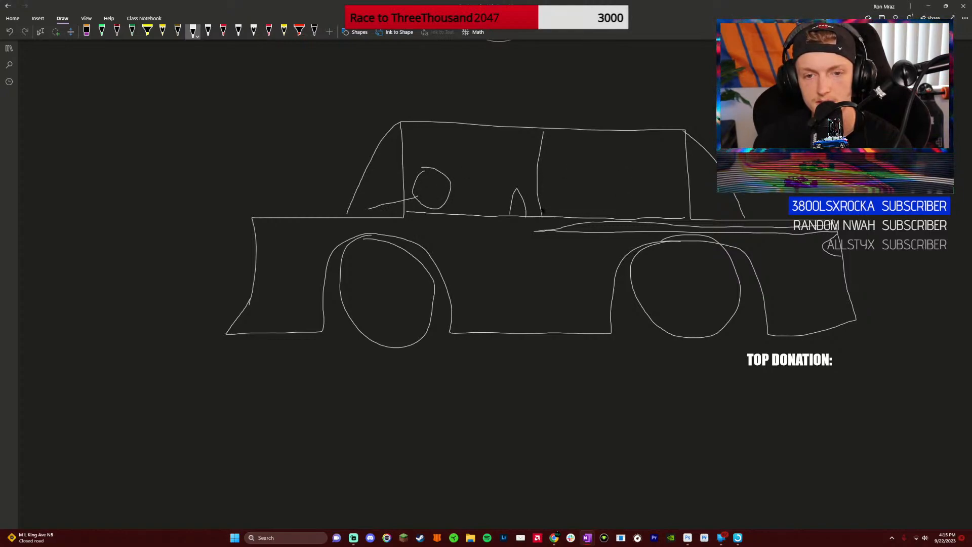
pyautogui.moveTo(657, 218)
pyautogui.mouseDown()
pyautogui.moveTo(667, 199)
pyautogui.moveTo(683, 219)
pyautogui.mouseUp()
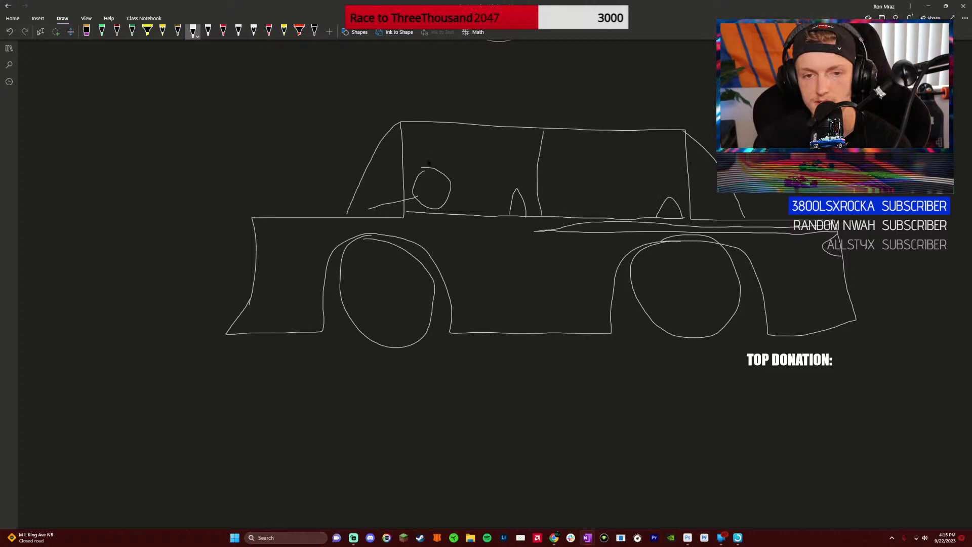
pyautogui.moveTo(404, 130); pyautogui.dragTo(685, 136)
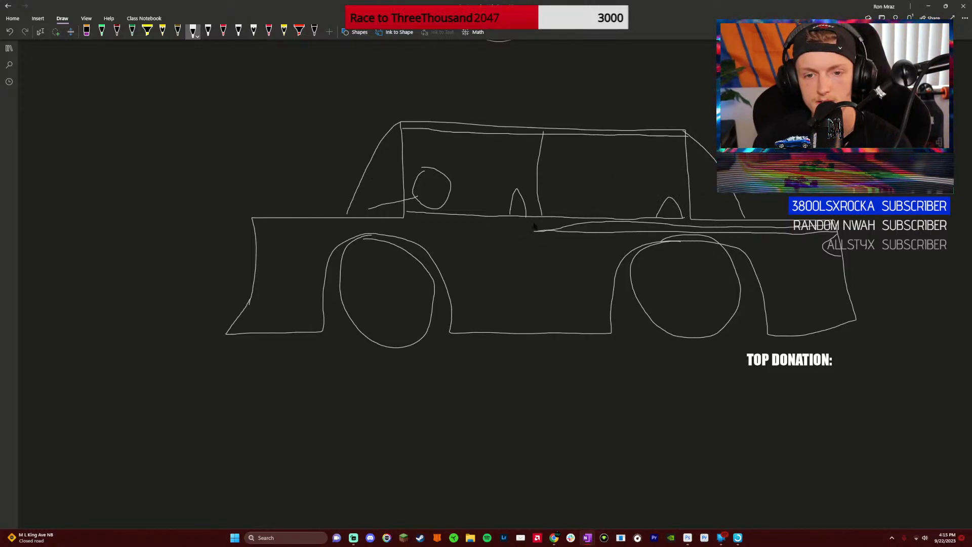
pyautogui.moveTo(542, 219); pyautogui.dragTo(548, 325)
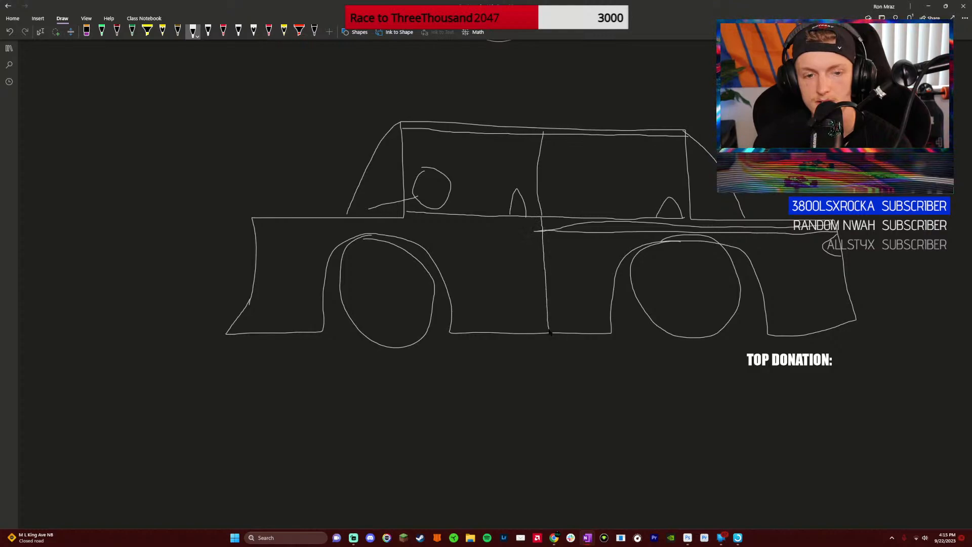
# Draw the front grille with stacked bars, a stepped bumper, a rear exhaust pipe, and a small hub in each wheel
pyautogui.moveTo(252, 218)
pyautogui.mouseDown()
pyautogui.moveTo(230, 221)
pyautogui.moveTo(227, 250)
pyautogui.moveTo(257, 256)
pyautogui.moveTo(221, 253)
pyautogui.moveTo(258, 265)
pyautogui.moveTo(221, 266)
pyautogui.moveTo(252, 274)
pyautogui.moveTo(221, 277)
pyautogui.moveTo(257, 287)
pyautogui.moveTo(217, 285)
pyautogui.moveTo(197, 315)
pyautogui.moveTo(268, 316)
pyautogui.mouseUp()
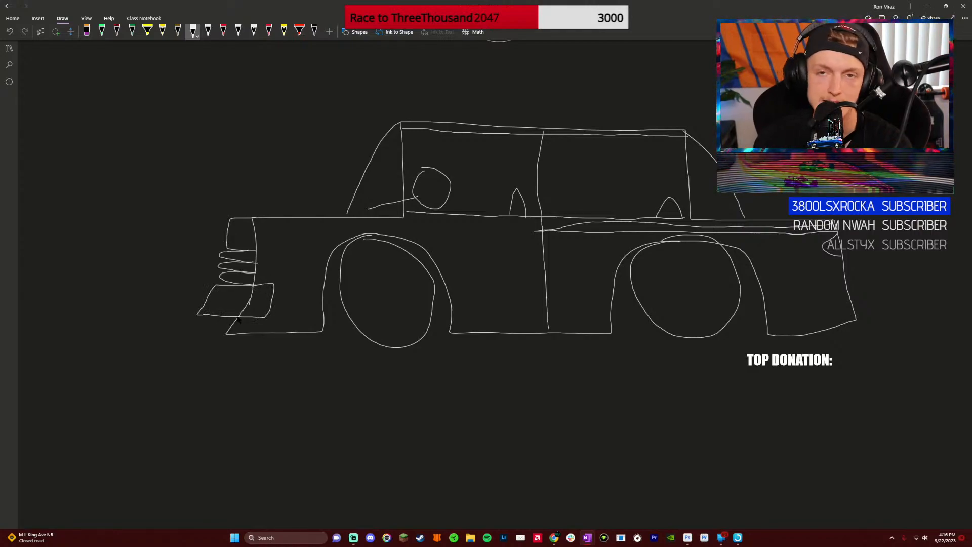
pyautogui.moveTo(198, 315)
pyautogui.mouseDown()
pyautogui.moveTo(185, 318)
pyautogui.moveTo(234, 337)
pyautogui.moveTo(322, 333)
pyautogui.mouseUp()
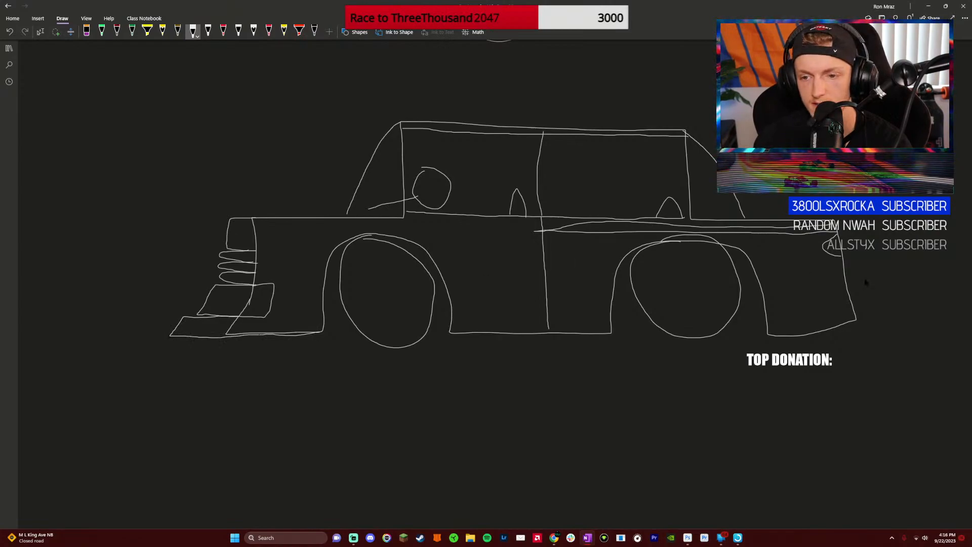
pyautogui.moveTo(854, 305)
pyautogui.mouseDown()
pyautogui.moveTo(877, 308)
pyautogui.moveTo(853, 312)
pyautogui.mouseUp()
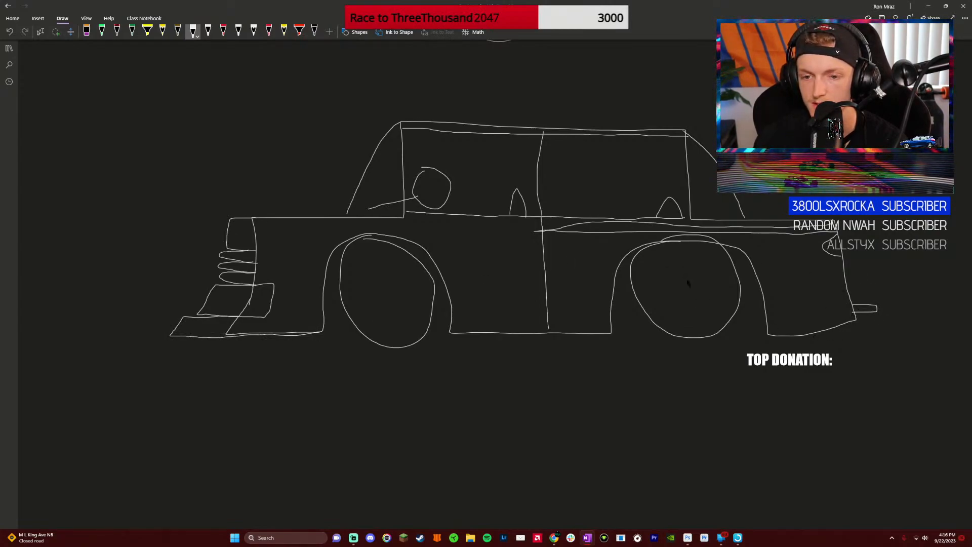
pyautogui.moveTo(687, 278)
pyautogui.mouseDown()
pyautogui.moveTo(682, 294)
pyautogui.moveTo(687, 284)
pyautogui.mouseUp()
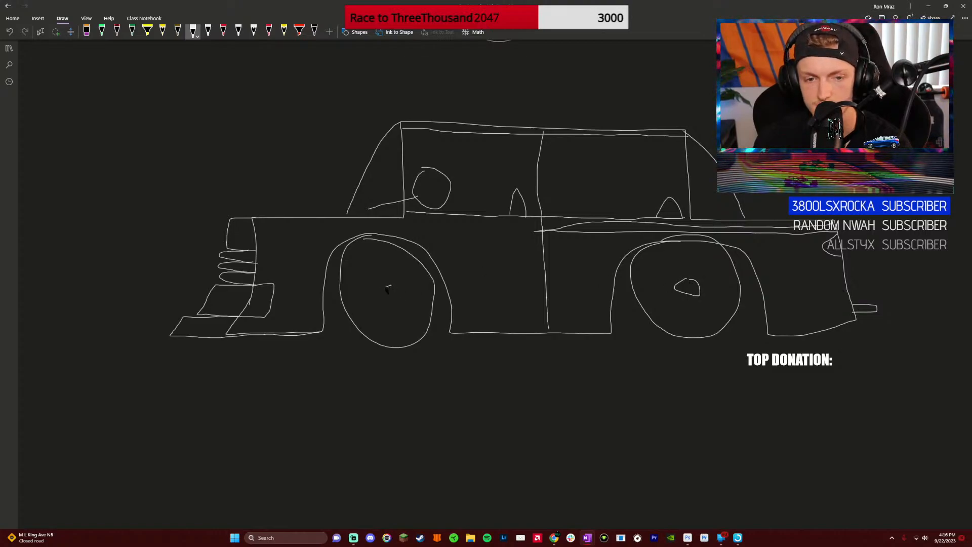
pyautogui.moveTo(388, 289)
pyautogui.mouseDown()
pyautogui.moveTo(403, 300)
pyautogui.moveTo(392, 283)
pyautogui.mouseUp()
# Lasso the whole car drawing, shrink it to less than half its size, and place it below the circled skeletons
pyautogui.scroll(3, 604, 302)
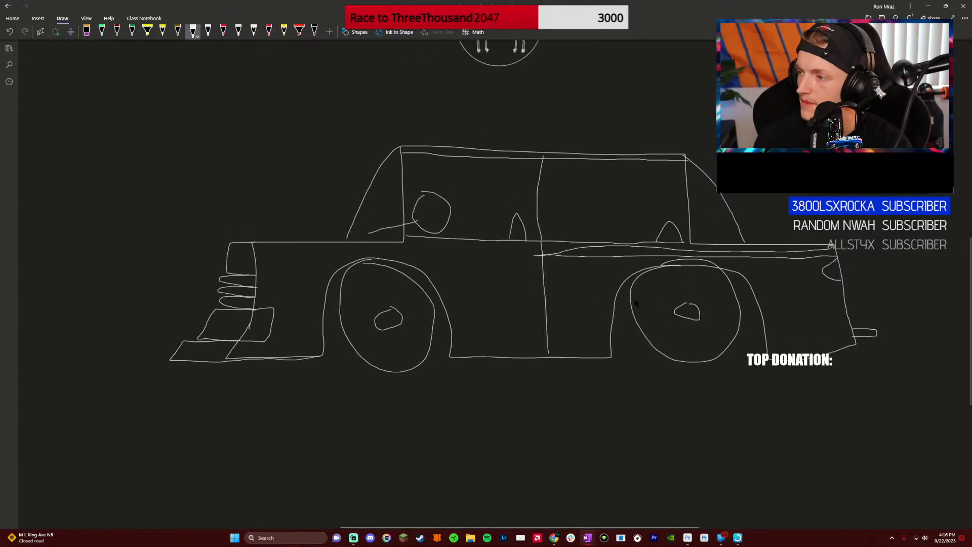
pyautogui.click(56, 31)
pyautogui.moveTo(510, 166)
pyautogui.mouseDown()
pyautogui.moveTo(93, 397)
pyautogui.moveTo(723, 505)
pyautogui.moveTo(884, 230)
pyautogui.moveTo(535, 264)
pyautogui.mouseUp()
pyautogui.moveTo(880, 201); pyautogui.dragTo(445, 337)
pyautogui.moveTo(315, 377)
pyautogui.mouseDown()
pyautogui.moveTo(495, 273)
pyautogui.moveTo(515, 298)
pyautogui.mouseUp()
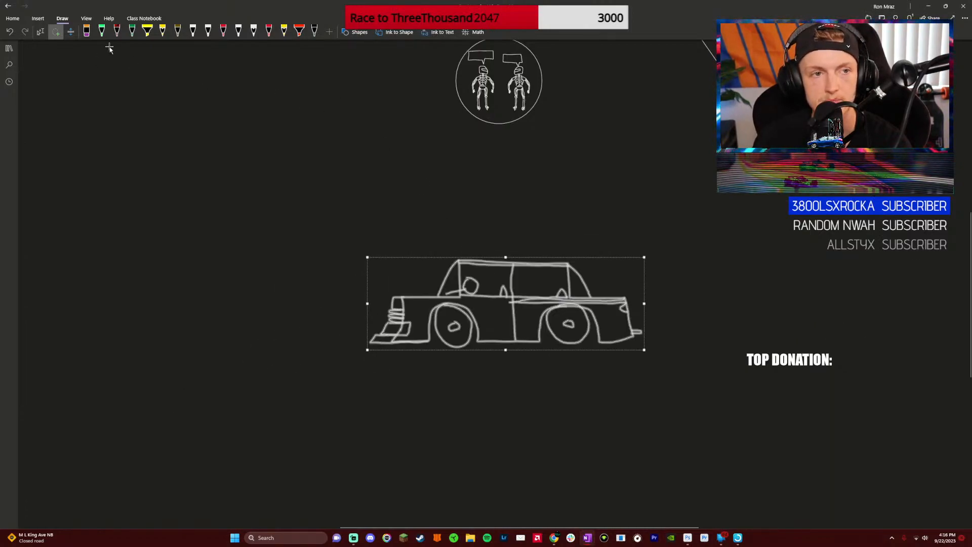
# Try the white and thin black pens on the selected car drawing, and recolor its ink with the red pen
pyautogui.click(193, 32)
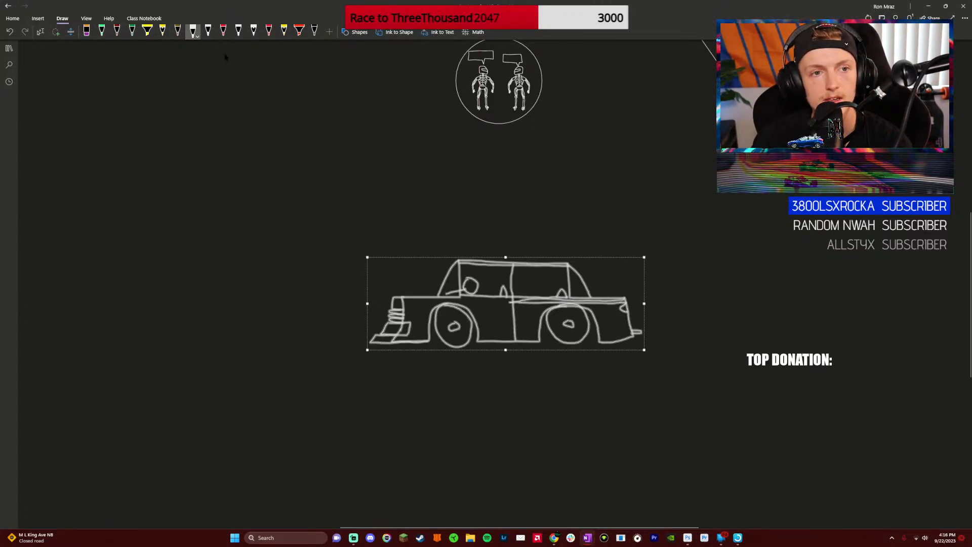
pyautogui.click(315, 32)
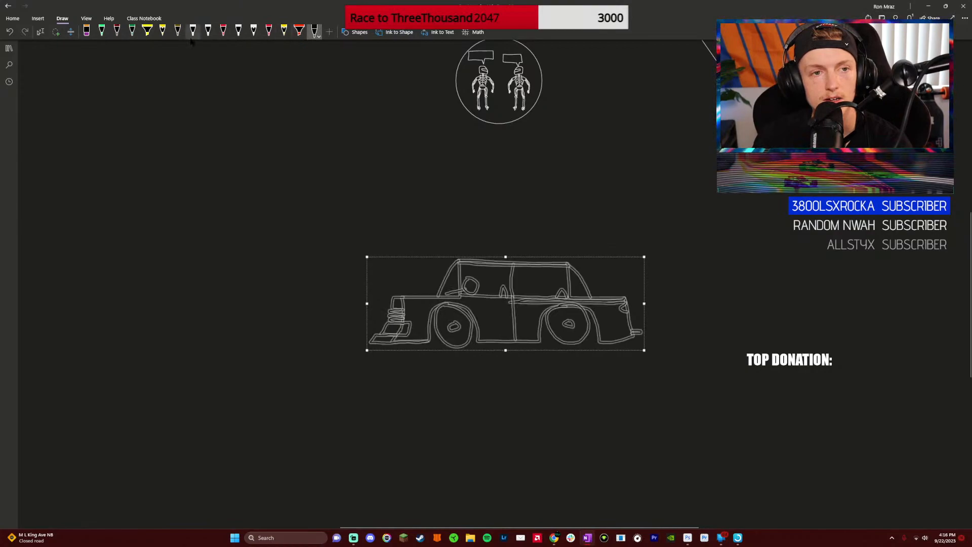
pyautogui.click(223, 31)
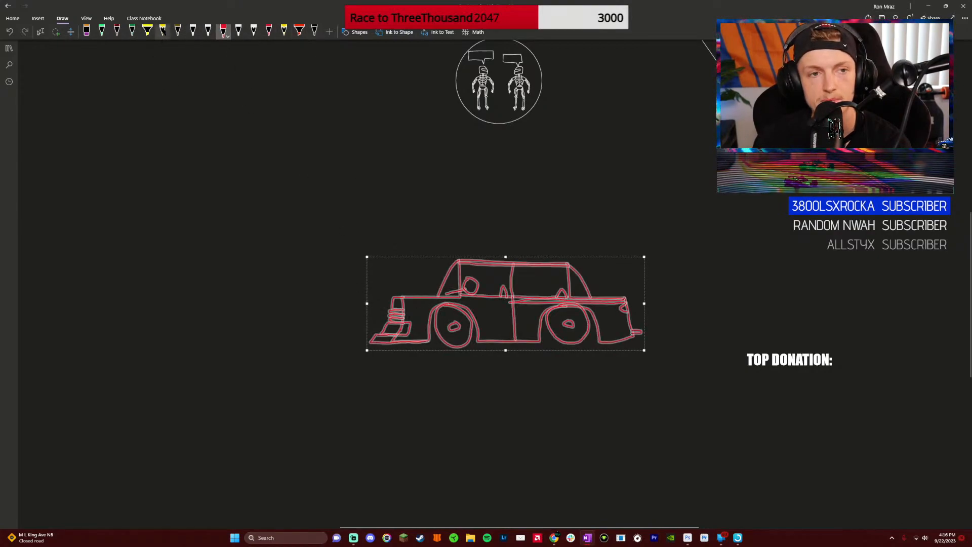
# Recolor the selected car's ink white, then scribble red over the body panels, front bumper and roof strip
pyautogui.click(193, 32)
pyautogui.press('Escape')
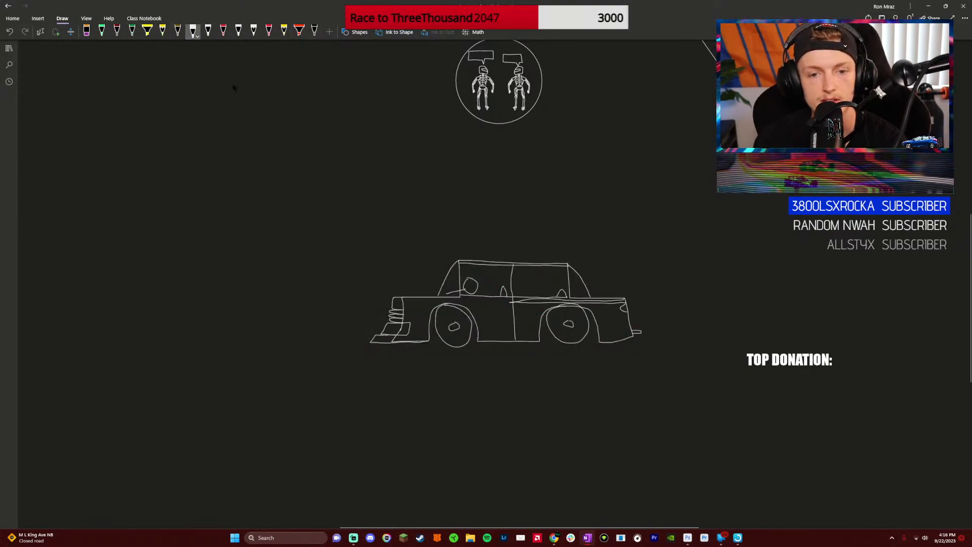
pyautogui.click(224, 31)
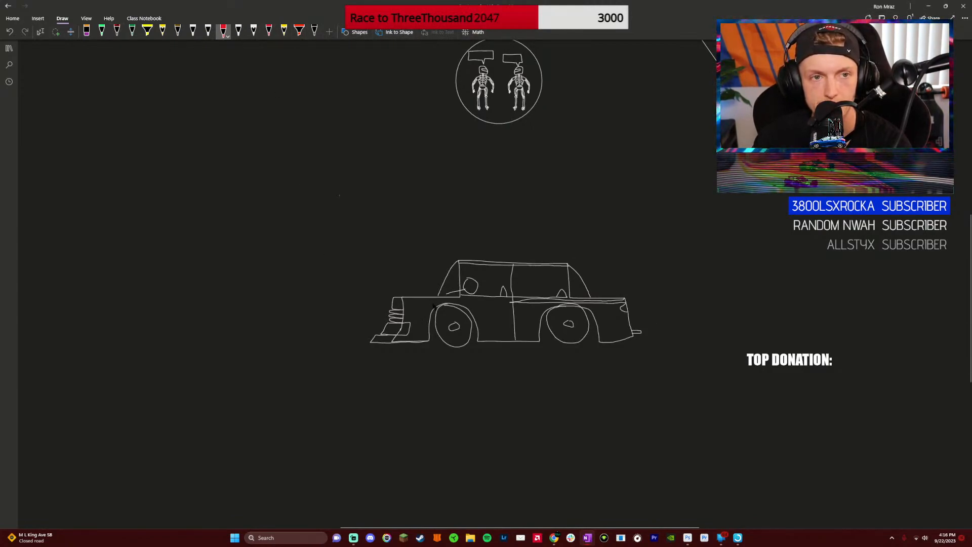
pyautogui.moveTo(434, 304)
pyautogui.mouseDown()
pyautogui.moveTo(418, 310)
pyautogui.moveTo(422, 330)
pyautogui.moveTo(457, 305)
pyautogui.moveTo(494, 304)
pyautogui.moveTo(513, 322)
pyautogui.moveTo(486, 335)
pyautogui.moveTo(494, 341)
pyautogui.moveTo(495, 321)
pyautogui.moveTo(474, 309)
pyautogui.moveTo(495, 303)
pyautogui.moveTo(529, 320)
pyautogui.moveTo(521, 329)
pyautogui.mouseUp()
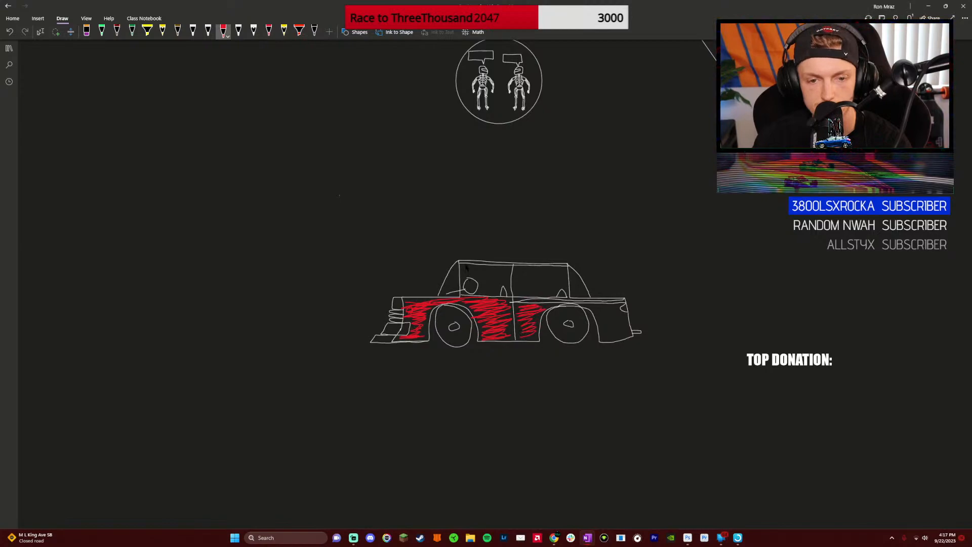
pyautogui.moveTo(459, 262); pyautogui.dragTo(469, 263)
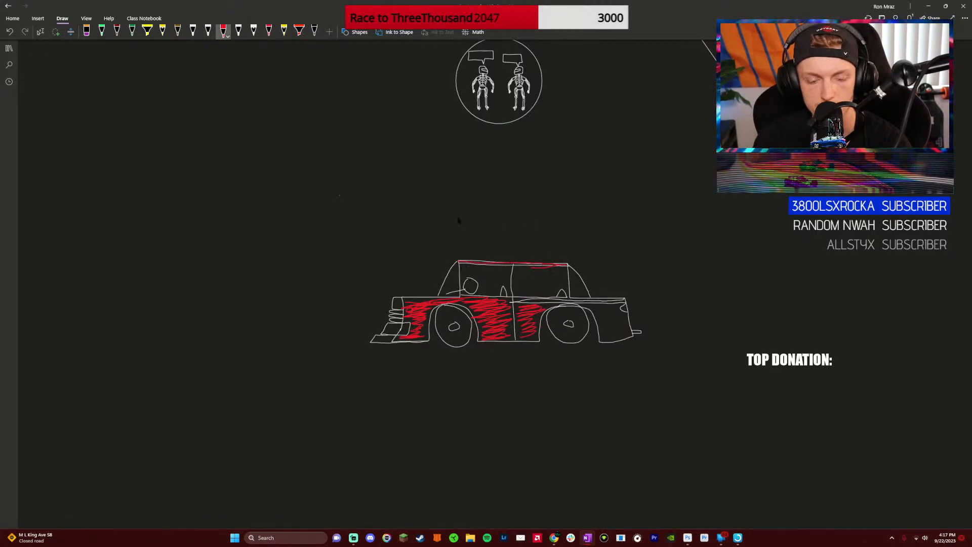
pyautogui.hotkey('ctrl', 'z')
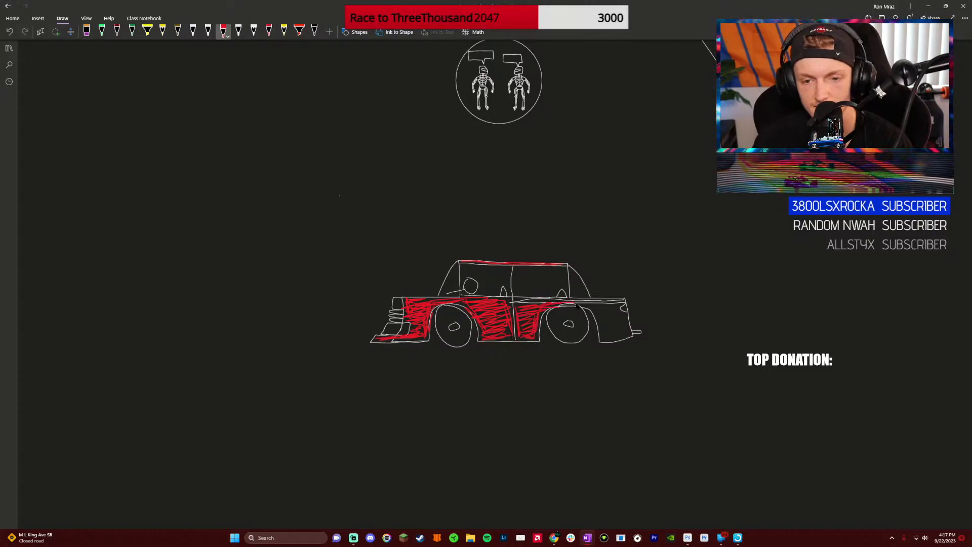
pyautogui.moveTo(576, 305)
pyautogui.mouseDown()
pyautogui.moveTo(614, 308)
pyautogui.moveTo(622, 333)
pyautogui.moveTo(603, 340)
pyautogui.mouseUp()
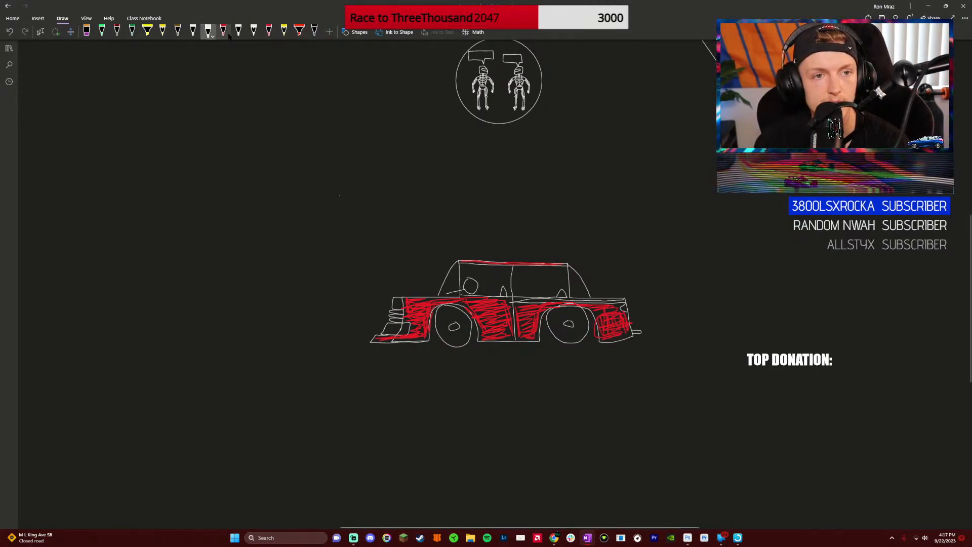
# Set the white pen to the middle thickness and retrace the car's underside and both wheel arches
pyautogui.click(239, 31)
pyautogui.click(242, 38)
pyautogui.click(265, 64)
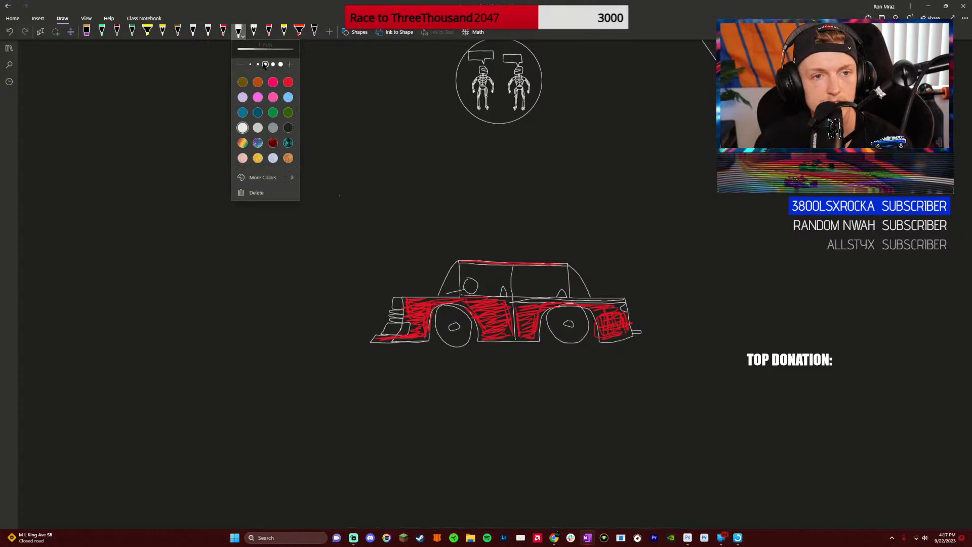
pyautogui.click(239, 33)
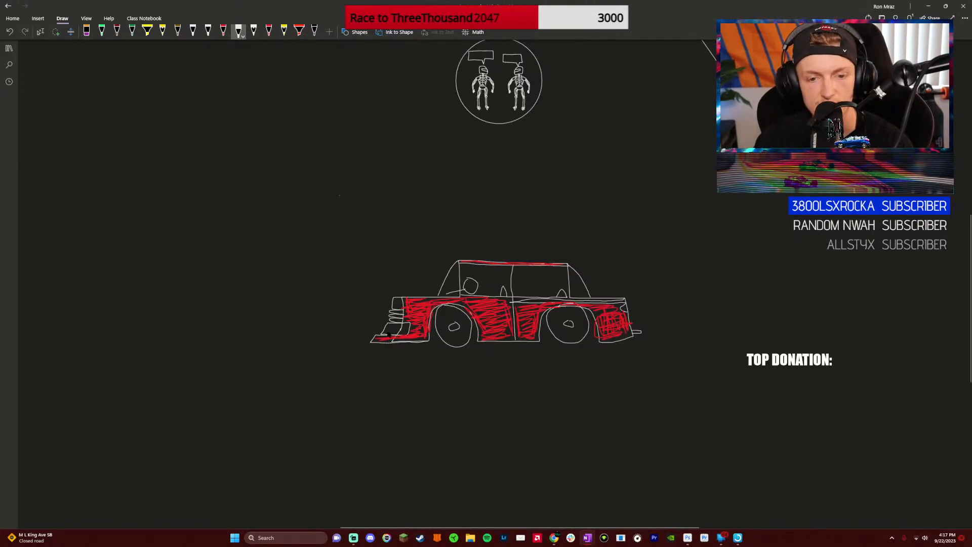
pyautogui.scroll(5, 372, 351)
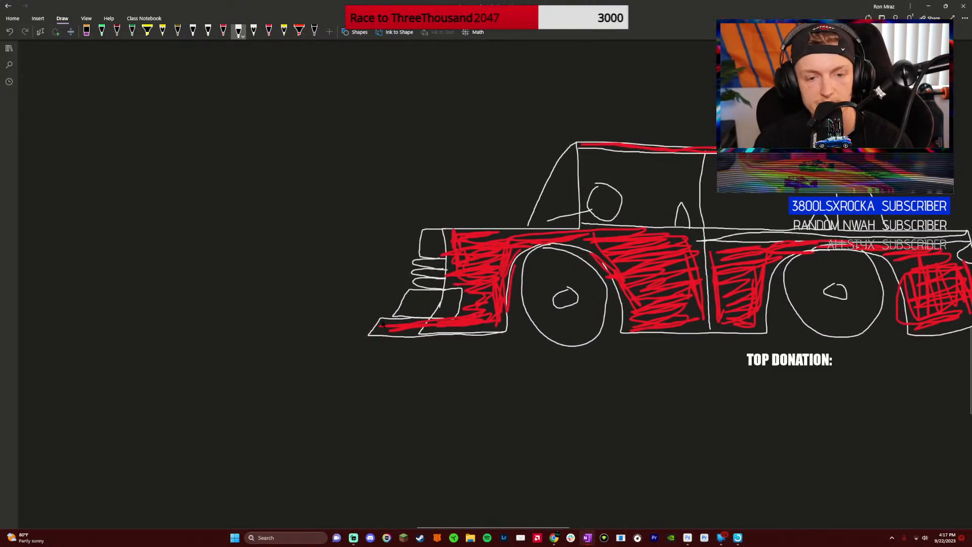
pyautogui.moveTo(369, 339)
pyautogui.mouseDown()
pyautogui.moveTo(499, 337)
pyautogui.moveTo(516, 261)
pyautogui.moveTo(575, 248)
pyautogui.moveTo(603, 269)
pyautogui.moveTo(625, 335)
pyautogui.moveTo(761, 335)
pyautogui.moveTo(782, 269)
pyautogui.moveTo(812, 252)
pyautogui.moveTo(856, 248)
pyautogui.moveTo(896, 272)
pyautogui.moveTo(907, 335)
pyautogui.mouseUp()
pyautogui.hscroll(5, 718, 332)
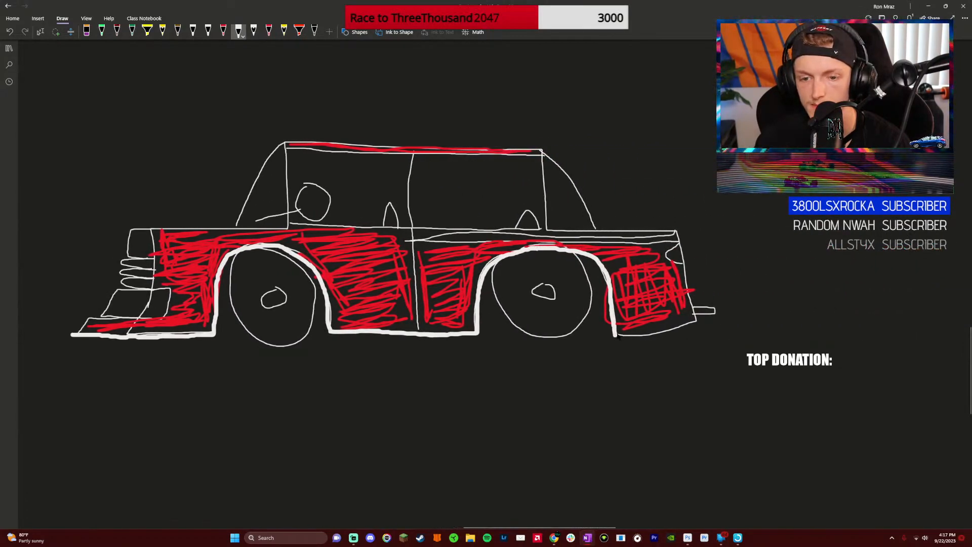
# Retrace the car's rear end, rear window, window sill line, front end, windshield and roof with the thick white pen
pyautogui.moveTo(617, 337)
pyautogui.mouseDown()
pyautogui.moveTo(701, 332)
pyautogui.moveTo(681, 237)
pyautogui.moveTo(610, 221)
pyautogui.mouseUp()
pyautogui.moveTo(538, 150); pyautogui.dragTo(614, 223)
pyautogui.moveTo(538, 148)
pyautogui.mouseDown()
pyautogui.moveTo(548, 215)
pyautogui.moveTo(514, 231)
pyautogui.moveTo(133, 230)
pyautogui.moveTo(120, 274)
pyautogui.mouseUp()
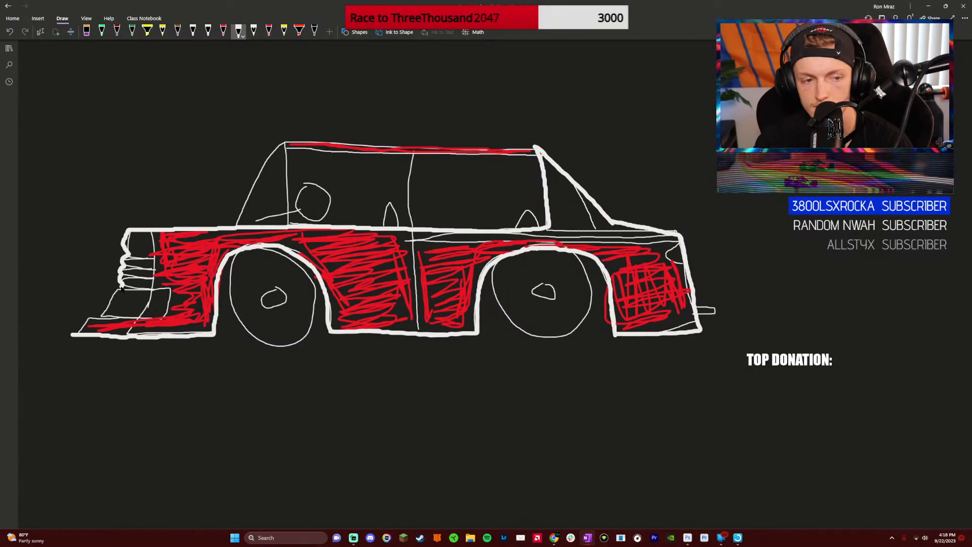
pyautogui.moveTo(112, 298)
pyautogui.mouseDown()
pyautogui.moveTo(97, 323)
pyautogui.moveTo(75, 332)
pyautogui.mouseUp()
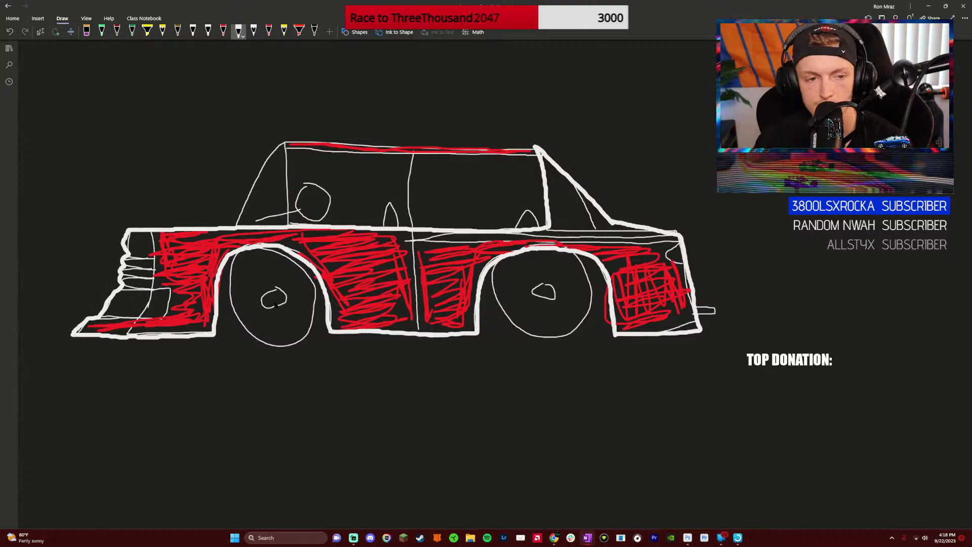
pyautogui.hscroll(-3, 531, 324)
pyautogui.scroll(2, 642, 326)
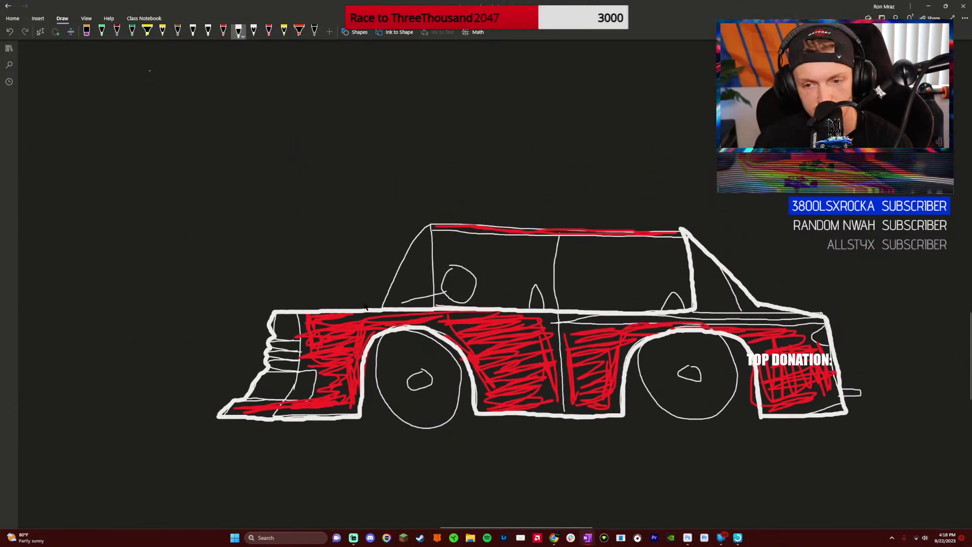
pyautogui.moveTo(363, 308)
pyautogui.mouseDown()
pyautogui.moveTo(397, 253)
pyautogui.moveTo(433, 226)
pyautogui.moveTo(649, 223)
pyautogui.moveTo(685, 236)
pyautogui.mouseUp()
pyautogui.hscroll(3, 711, 247)
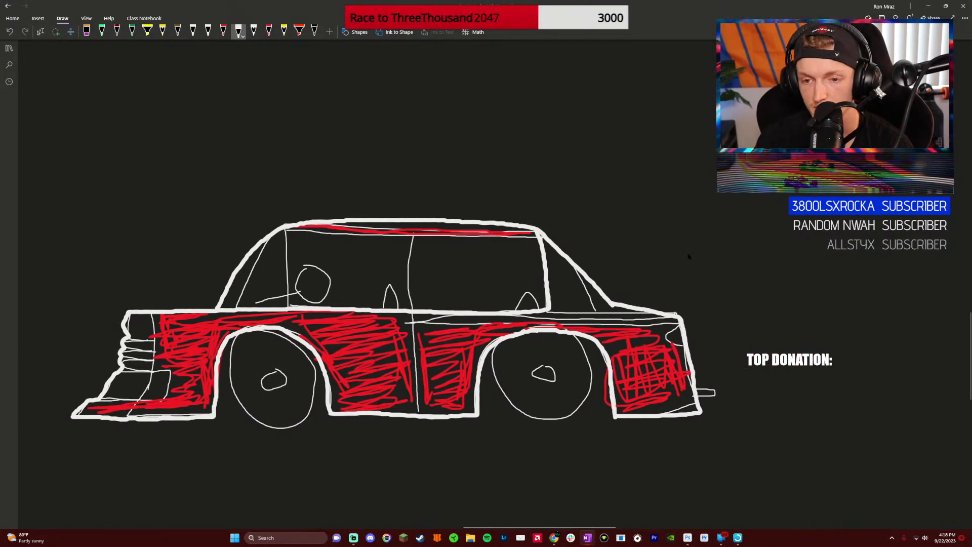
# Draw a rectangular rear wing behind the car and connect it to the rear window and trunk with double-line supports
pyautogui.moveTo(677, 266)
pyautogui.mouseDown()
pyautogui.moveTo(678, 245)
pyautogui.moveTo(745, 243)
pyautogui.moveTo(743, 271)
pyautogui.mouseUp()
pyautogui.moveTo(677, 265); pyautogui.dragTo(741, 269)
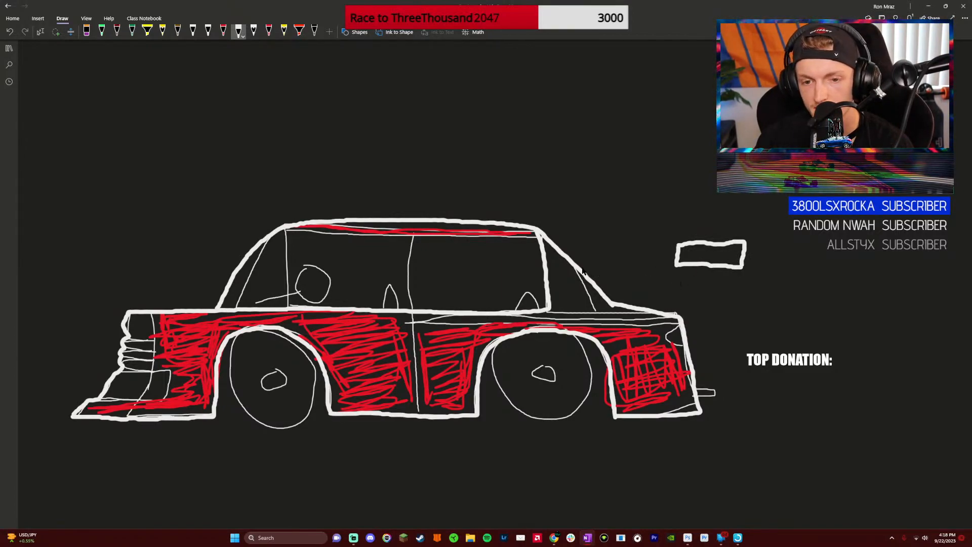
pyautogui.moveTo(581, 268)
pyautogui.mouseDown()
pyautogui.moveTo(702, 271)
pyautogui.moveTo(688, 287)
pyautogui.moveTo(623, 286)
pyautogui.mouseUp()
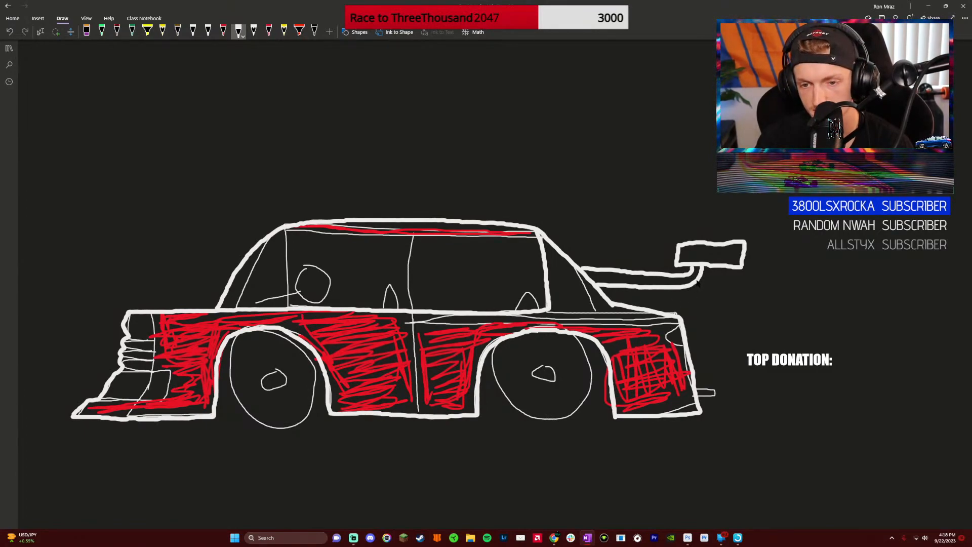
pyautogui.moveTo(698, 283)
pyautogui.mouseDown()
pyautogui.moveTo(671, 314)
pyautogui.moveTo(659, 307)
pyautogui.mouseUp()
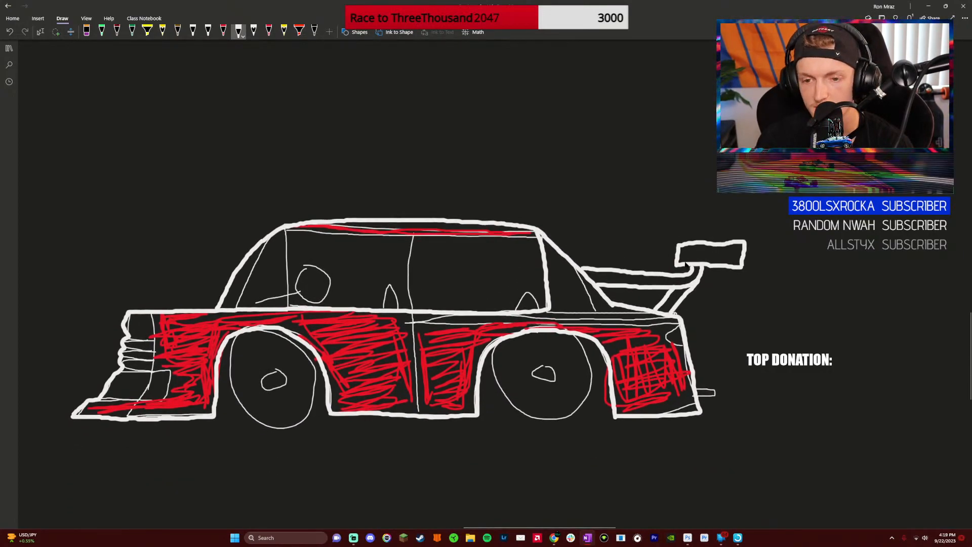
# Fill the rear wing with red and its supports with black
pyautogui.click(224, 31)
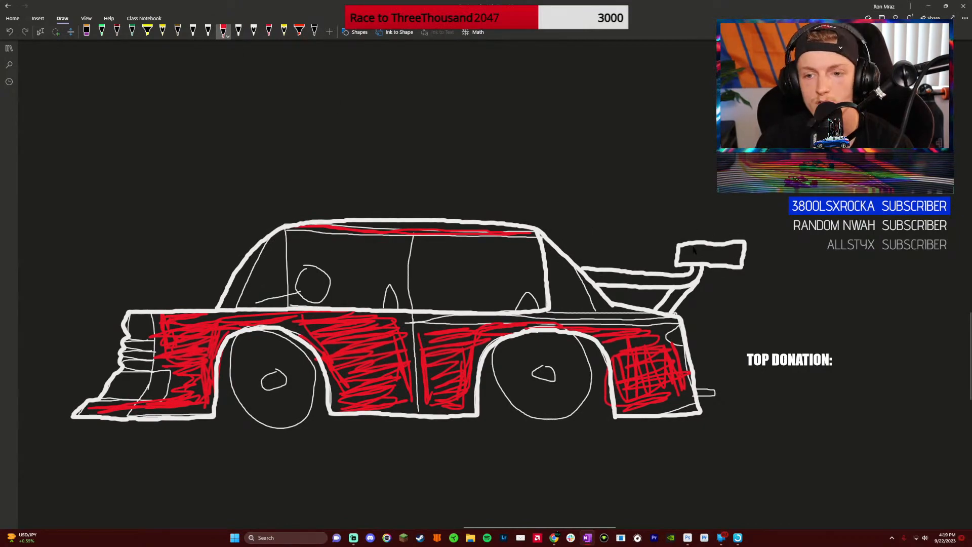
pyautogui.moveTo(694, 249)
pyautogui.mouseDown()
pyautogui.moveTo(686, 253)
pyautogui.moveTo(739, 248)
pyautogui.moveTo(709, 263)
pyautogui.mouseUp()
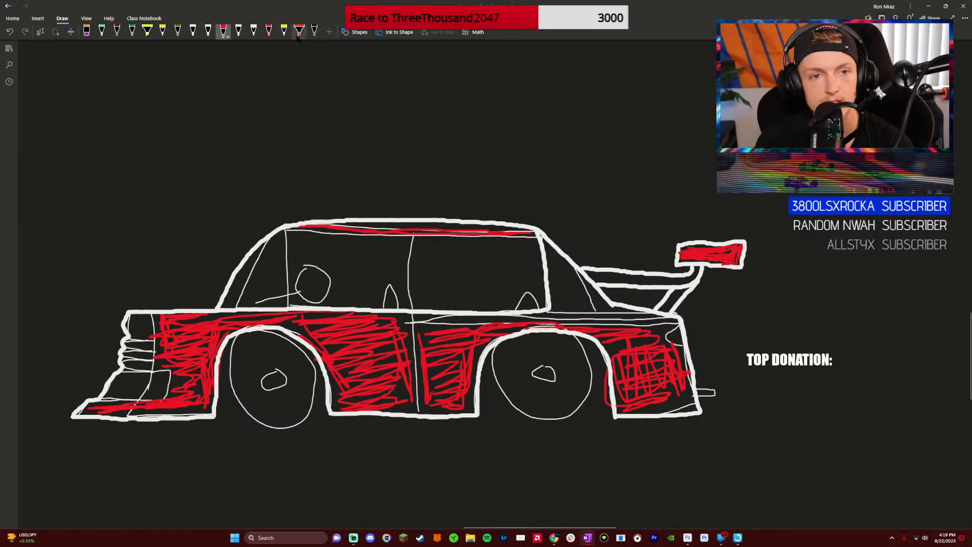
pyautogui.click(315, 30)
pyautogui.moveTo(624, 282)
pyautogui.mouseDown()
pyautogui.moveTo(666, 285)
pyautogui.moveTo(698, 271)
pyautogui.mouseUp()
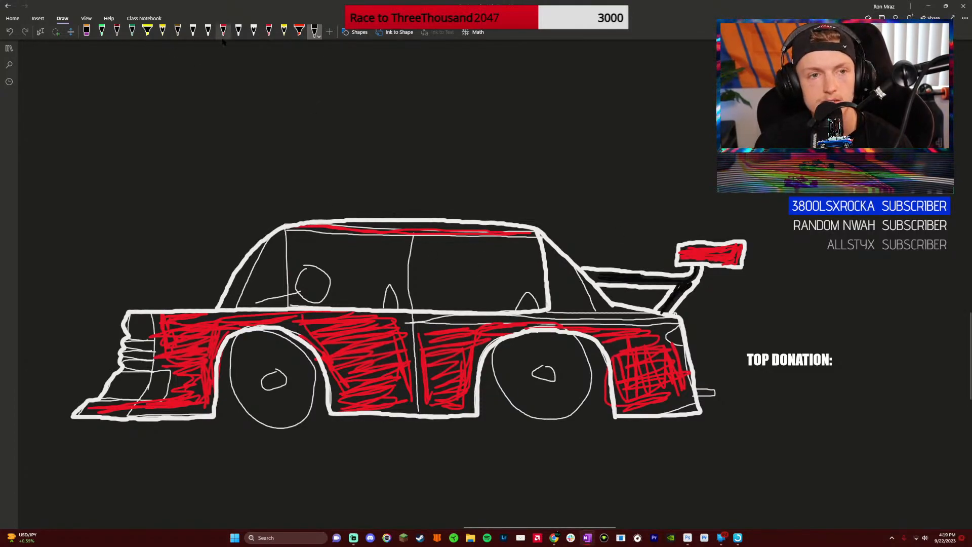
# Thicken the front window pillar and central door line in white, and extend both outer door lines down to the wheel arches
pyautogui.click(208, 30)
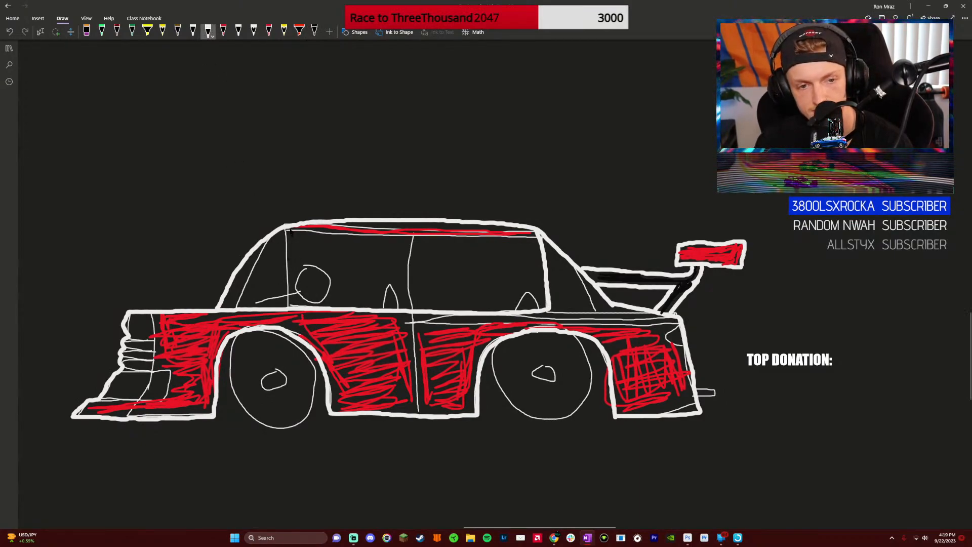
pyautogui.moveTo(290, 235); pyautogui.dragTo(284, 282)
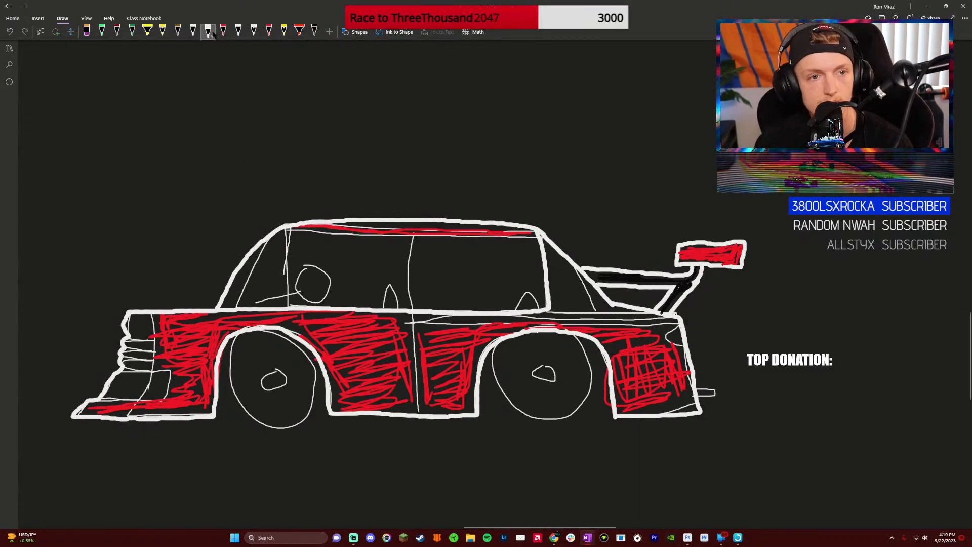
pyautogui.click(209, 32)
pyautogui.click(239, 32)
pyautogui.click(240, 33)
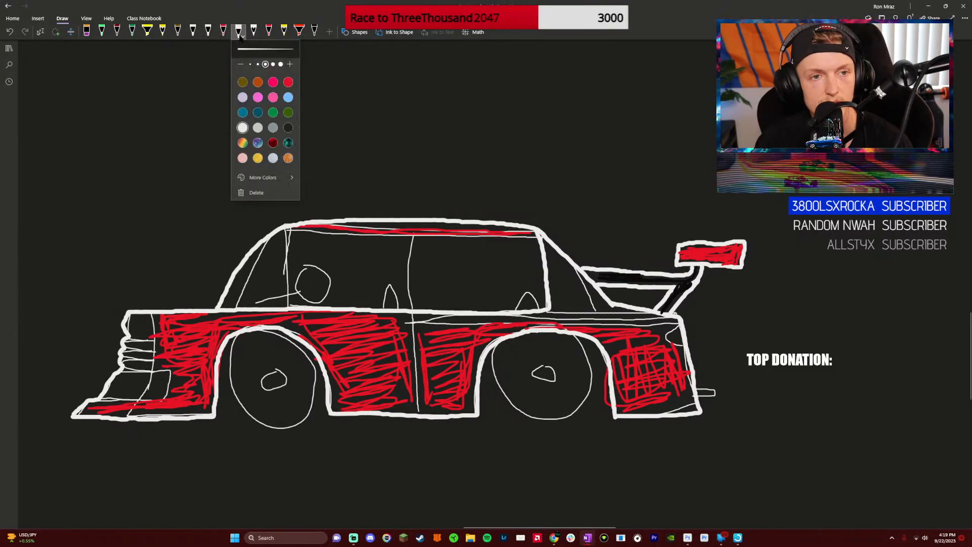
pyautogui.click(292, 229)
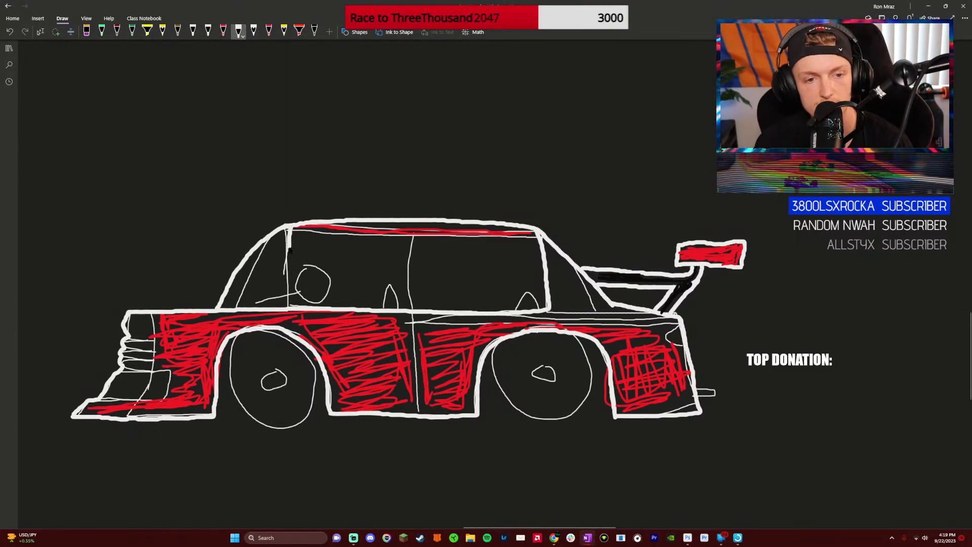
pyautogui.moveTo(290, 248)
pyautogui.mouseDown()
pyautogui.moveTo(280, 306)
pyautogui.moveTo(291, 229)
pyautogui.mouseUp()
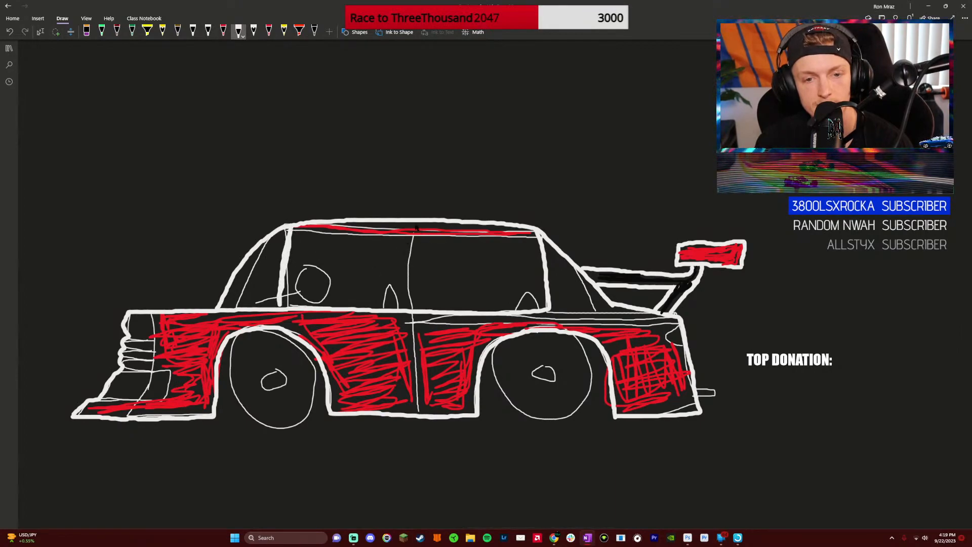
pyautogui.moveTo(416, 229)
pyautogui.mouseDown()
pyautogui.moveTo(407, 281)
pyautogui.moveTo(420, 418)
pyautogui.mouseUp()
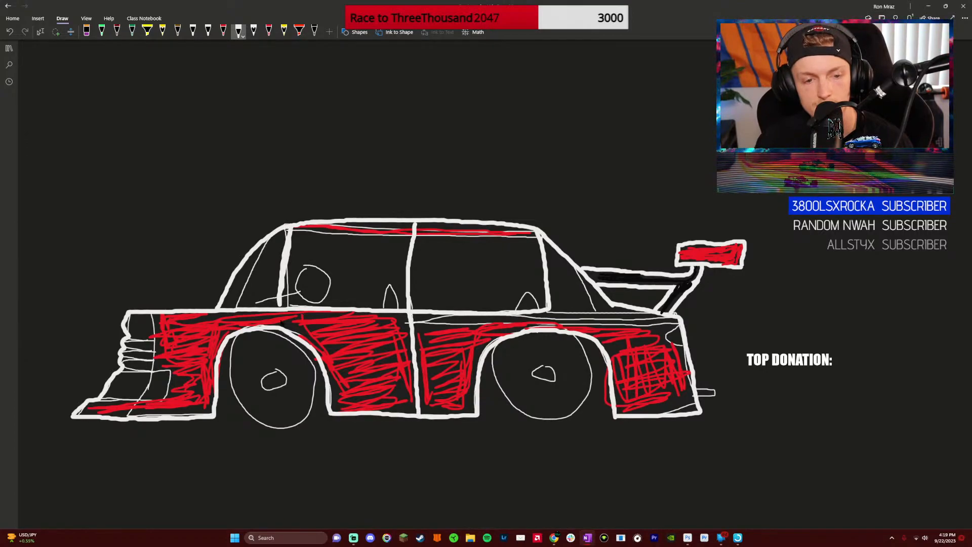
pyautogui.moveTo(280, 309); pyautogui.dragTo(294, 341)
pyautogui.moveTo(549, 309); pyautogui.dragTo(547, 333)
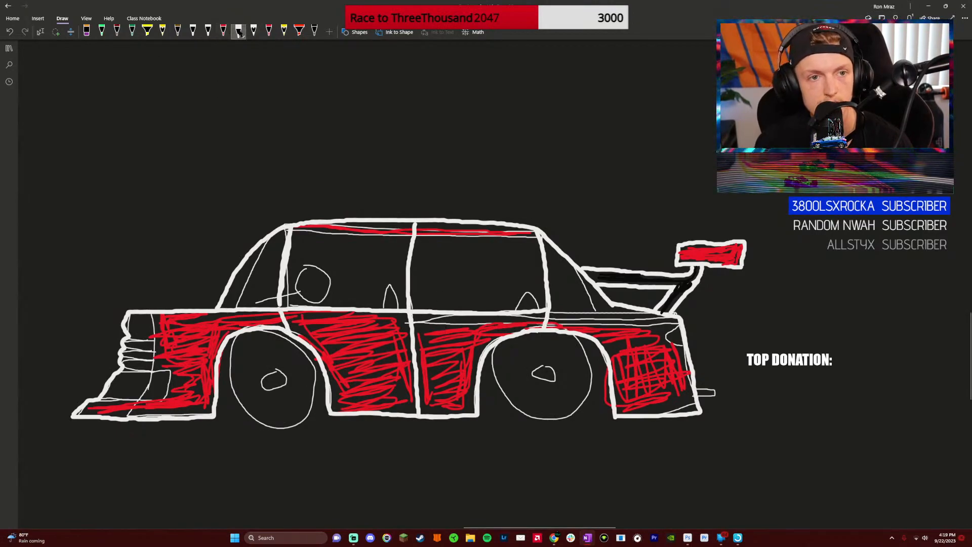
# Set the second red pen to the fourth thickness and fill both door panels solid red
pyautogui.click(269, 34)
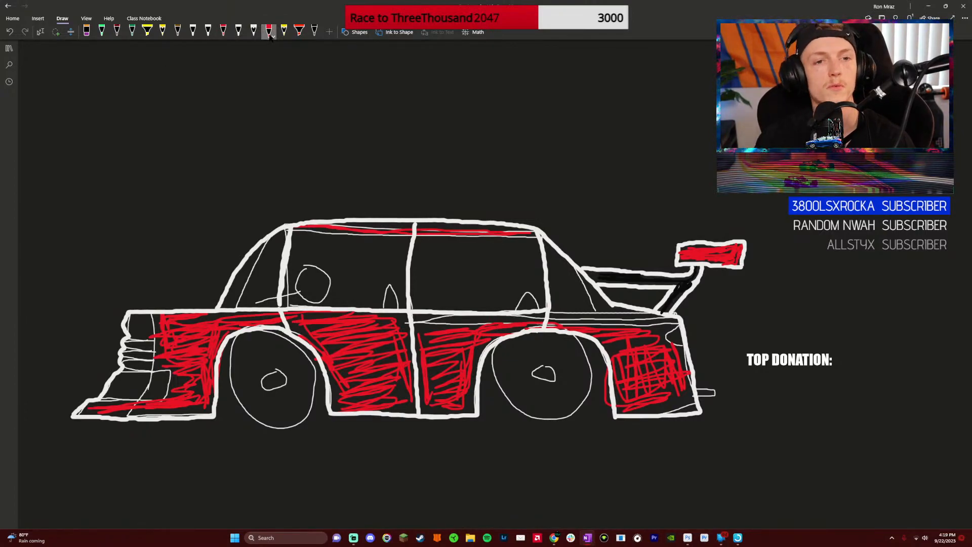
pyautogui.click(269, 36)
pyautogui.click(303, 65)
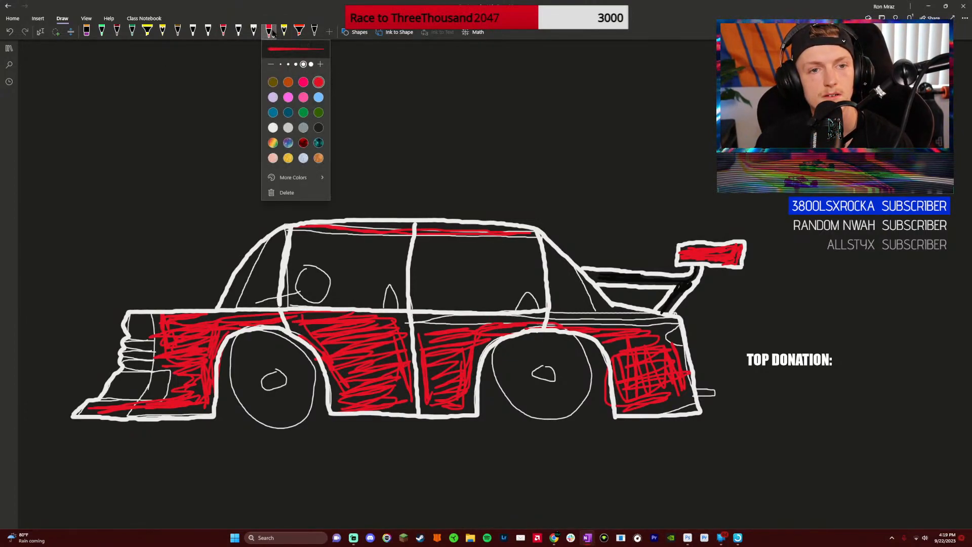
pyautogui.click(448, 248)
pyautogui.moveTo(484, 328)
pyautogui.mouseDown()
pyautogui.moveTo(430, 330)
pyautogui.moveTo(524, 326)
pyautogui.moveTo(461, 332)
pyautogui.moveTo(467, 347)
pyautogui.moveTo(451, 359)
pyautogui.moveTo(461, 340)
pyautogui.moveTo(421, 321)
pyautogui.moveTo(540, 318)
pyautogui.moveTo(489, 341)
pyautogui.moveTo(473, 361)
pyautogui.moveTo(466, 410)
pyautogui.moveTo(427, 412)
pyautogui.moveTo(428, 339)
pyautogui.moveTo(430, 403)
pyautogui.moveTo(456, 402)
pyautogui.moveTo(442, 362)
pyautogui.moveTo(443, 383)
pyautogui.mouseUp()
pyautogui.moveTo(304, 324)
pyautogui.mouseDown()
pyautogui.moveTo(391, 323)
pyautogui.moveTo(406, 411)
pyautogui.moveTo(345, 404)
pyautogui.moveTo(337, 371)
pyautogui.moveTo(307, 332)
pyautogui.moveTo(385, 357)
pyautogui.moveTo(371, 378)
pyautogui.mouseUp()
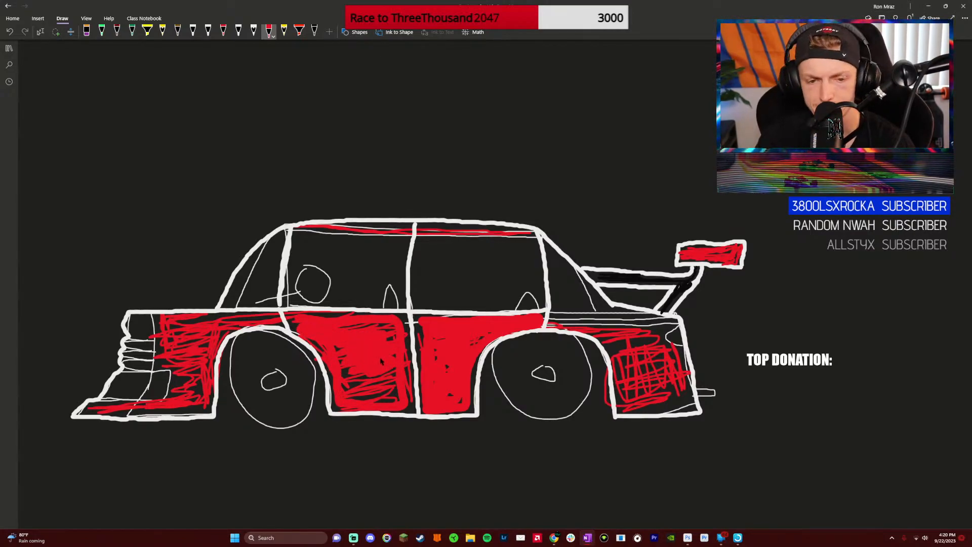
pyautogui.moveTo(357, 367)
pyautogui.mouseDown()
pyautogui.moveTo(362, 387)
pyautogui.moveTo(385, 405)
pyautogui.mouseUp()
pyautogui.moveTo(392, 358); pyautogui.dragTo(332, 342)
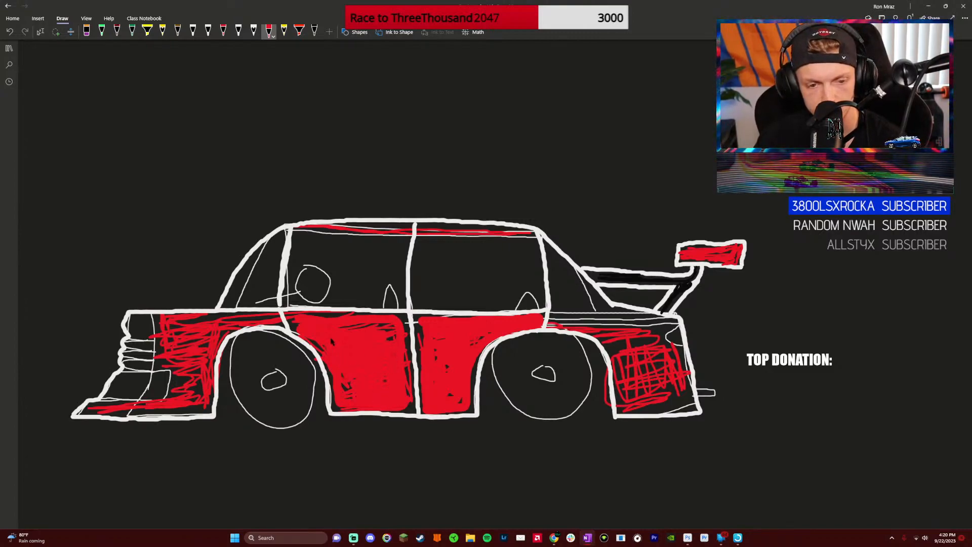
# Fill the front fender, lower bumper, rear quarter panel and roof strip solid red
pyautogui.moveTo(167, 357)
pyautogui.mouseDown()
pyautogui.moveTo(160, 366)
pyautogui.moveTo(161, 324)
pyautogui.moveTo(245, 322)
pyautogui.moveTo(225, 334)
pyautogui.mouseUp()
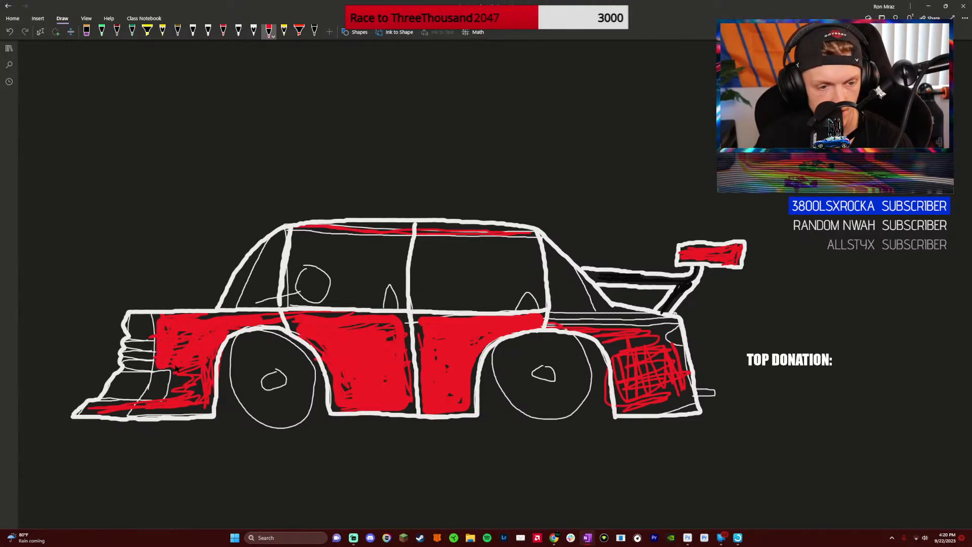
pyautogui.moveTo(174, 368)
pyautogui.mouseDown()
pyautogui.moveTo(174, 393)
pyautogui.moveTo(133, 411)
pyautogui.moveTo(97, 410)
pyautogui.moveTo(205, 409)
pyautogui.moveTo(211, 367)
pyautogui.moveTo(181, 390)
pyautogui.moveTo(198, 396)
pyautogui.moveTo(217, 319)
pyautogui.moveTo(267, 320)
pyautogui.mouseUp()
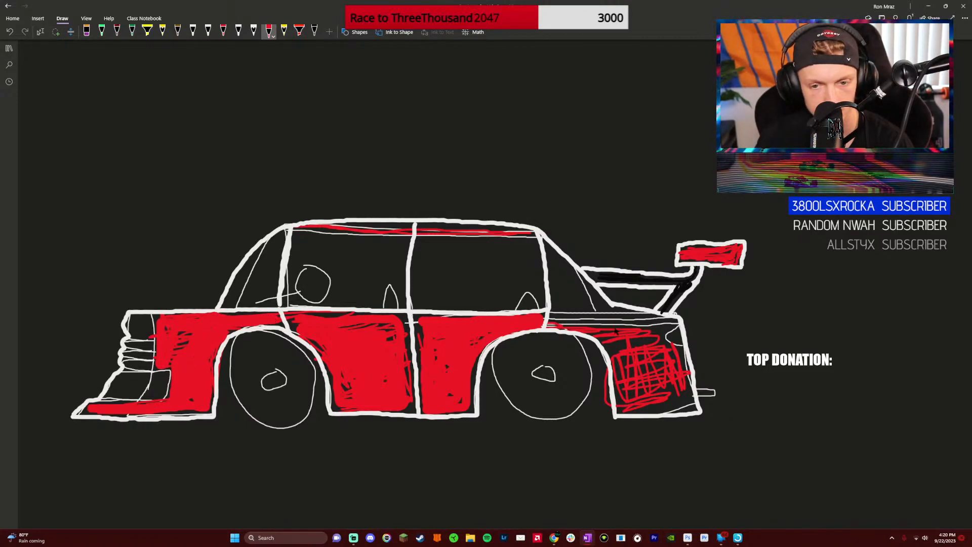
pyautogui.moveTo(555, 324)
pyautogui.mouseDown()
pyautogui.moveTo(670, 322)
pyautogui.moveTo(667, 342)
pyautogui.moveTo(683, 350)
pyautogui.moveTo(693, 408)
pyautogui.moveTo(627, 413)
pyautogui.moveTo(610, 348)
pyautogui.moveTo(572, 328)
pyautogui.moveTo(641, 332)
pyautogui.moveTo(618, 340)
pyautogui.moveTo(635, 362)
pyautogui.moveTo(649, 357)
pyautogui.moveTo(663, 392)
pyautogui.moveTo(681, 398)
pyautogui.moveTo(639, 398)
pyautogui.mouseUp()
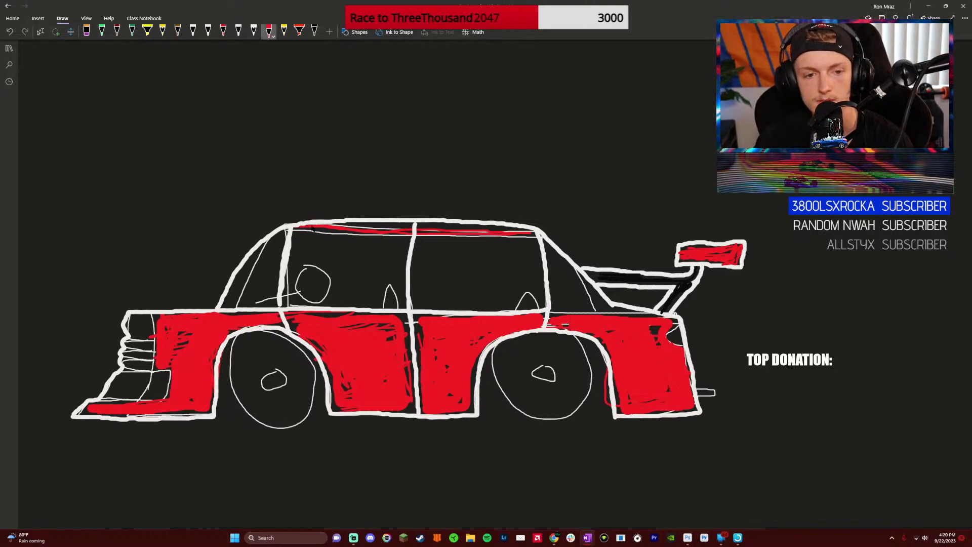
pyautogui.moveTo(308, 223); pyautogui.dragTo(530, 237)
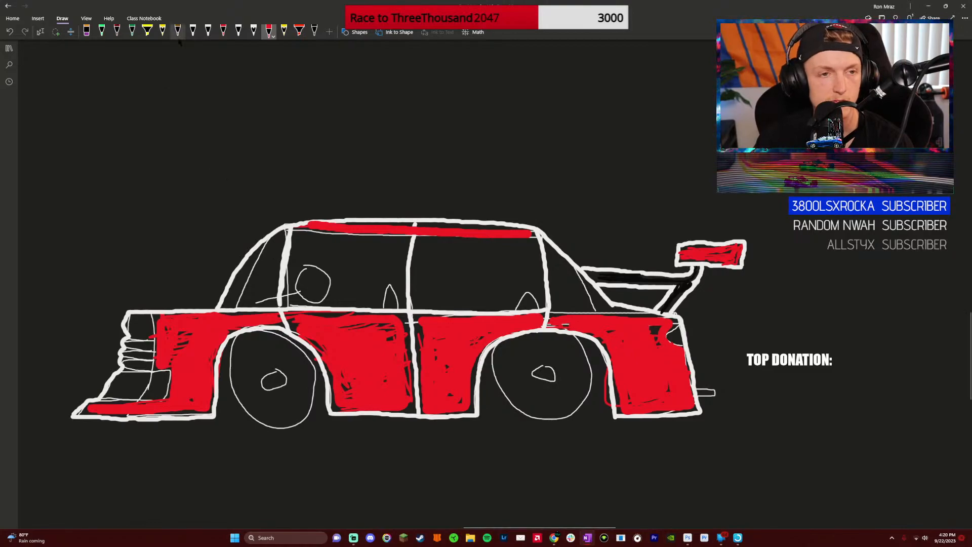
# Draw white handles on both car doors and outline the taillight and front bumper opening in thick white
pyautogui.click(238, 30)
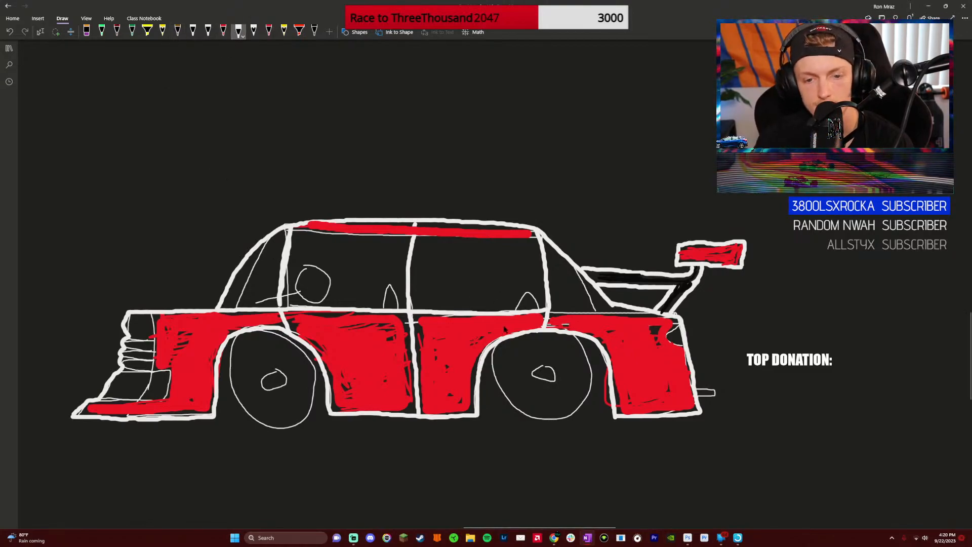
pyautogui.moveTo(523, 324); pyautogui.dragTo(497, 326)
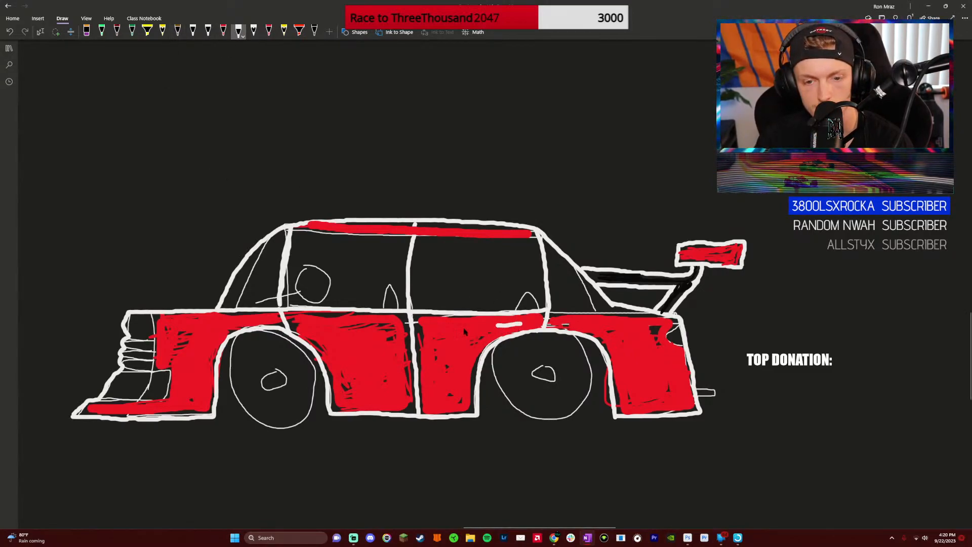
pyautogui.moveTo(399, 323); pyautogui.dragTo(361, 325)
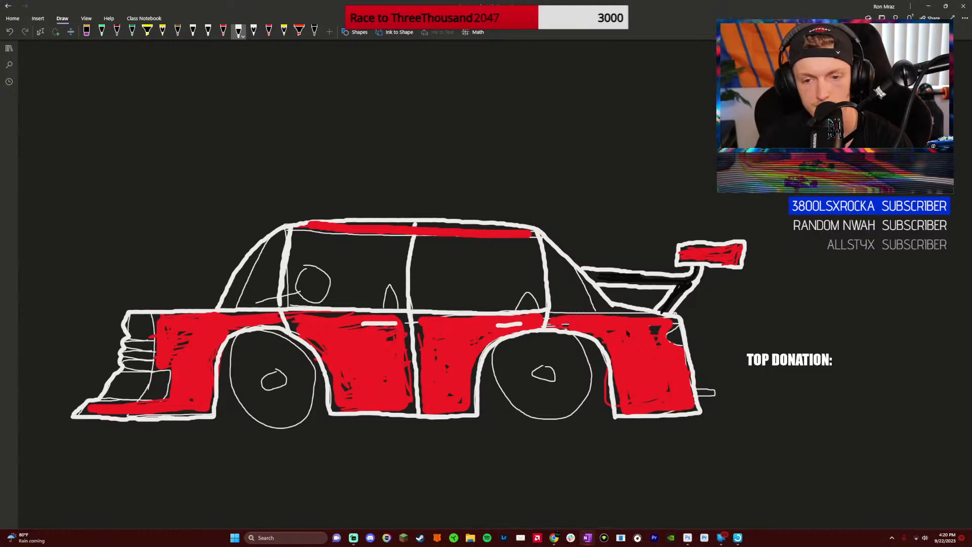
pyautogui.moveTo(680, 324); pyautogui.dragTo(665, 330)
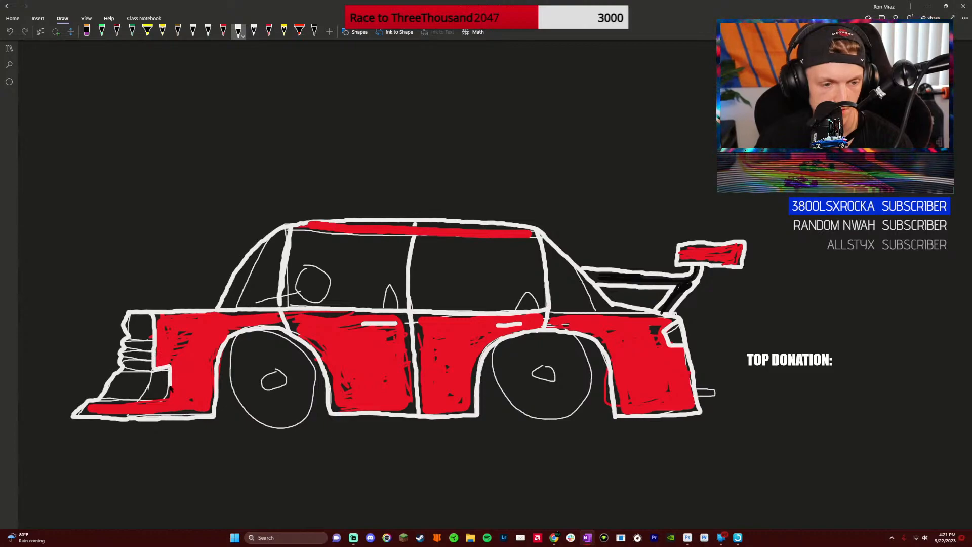
pyautogui.moveTo(165, 398); pyautogui.dragTo(86, 406)
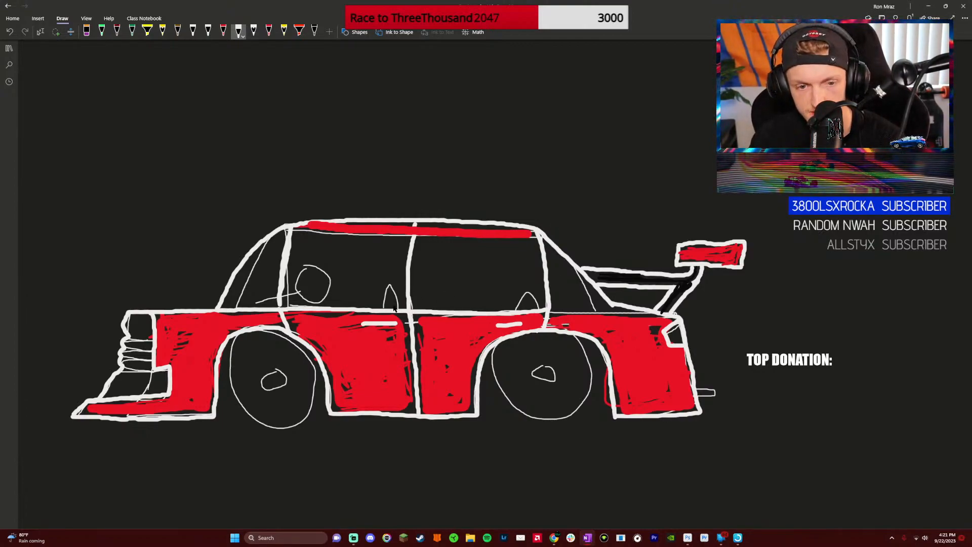
# Add a straight white line shape beneath the car's wheels as the ground, extending well past both bumpers
pyautogui.scroll(-5, 512, 303)
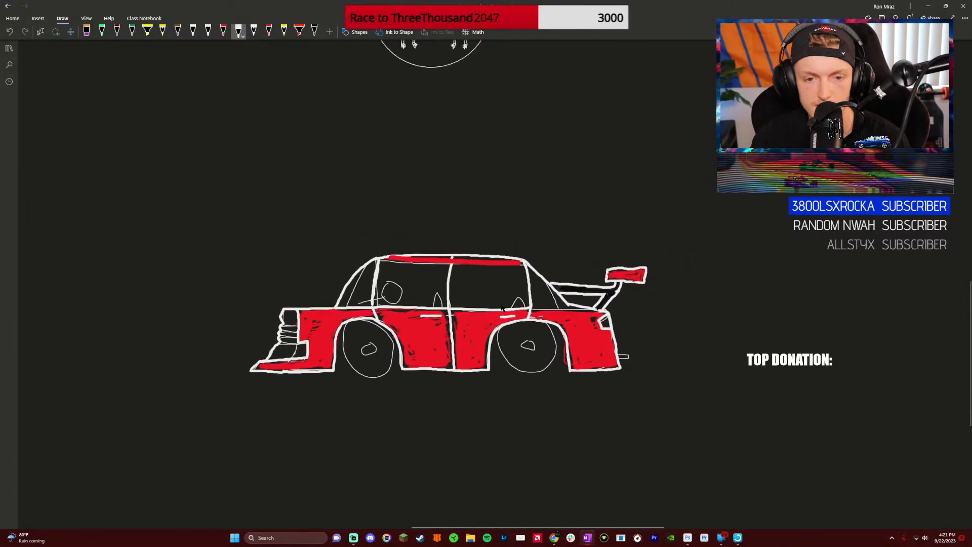
pyautogui.scroll(5, 503, 306)
pyautogui.scroll(-5, 502, 306)
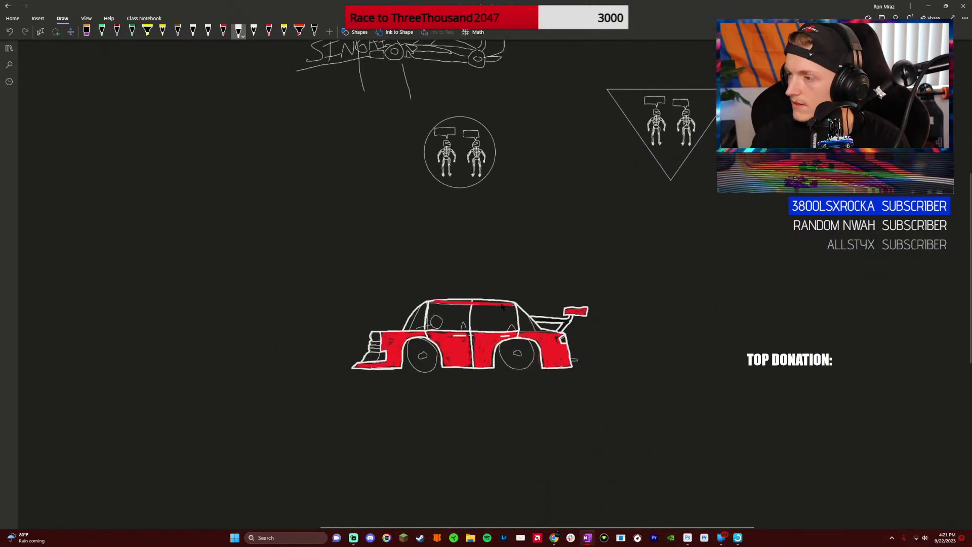
pyautogui.scroll(4, 487, 315)
pyautogui.scroll(3, 481, 317)
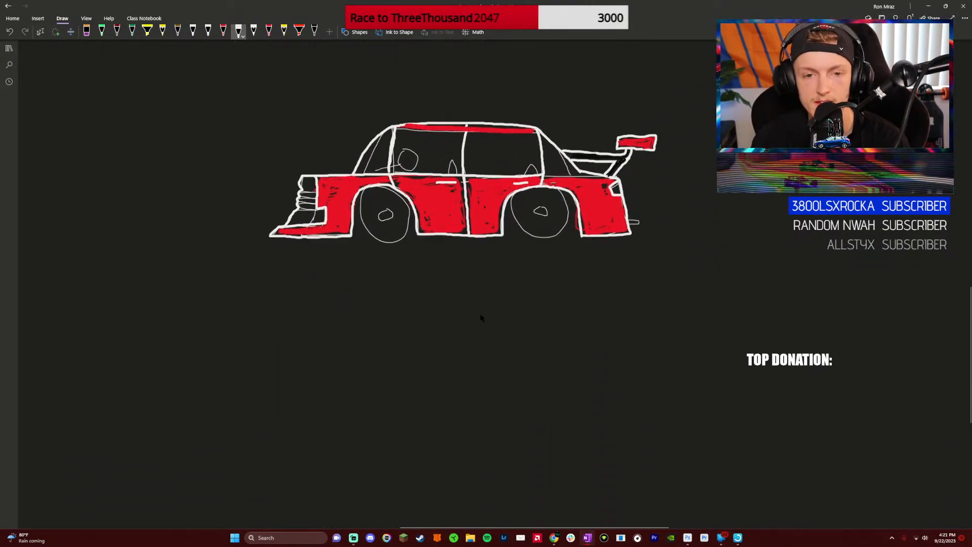
pyautogui.scroll(3, 481, 317)
pyautogui.scroll(-1, 481, 317)
pyautogui.scroll(1, 481, 318)
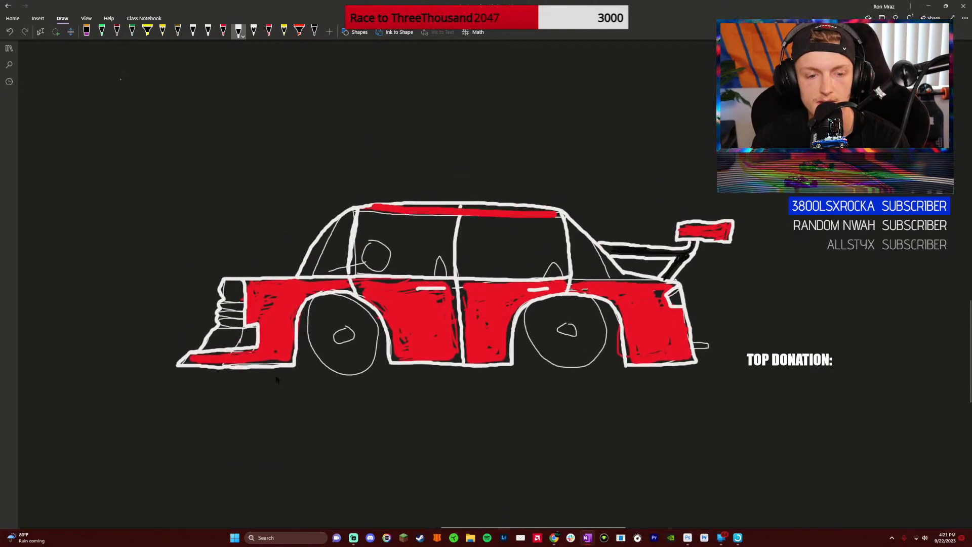
pyautogui.scroll(-2, 204, 377)
pyautogui.click(356, 32)
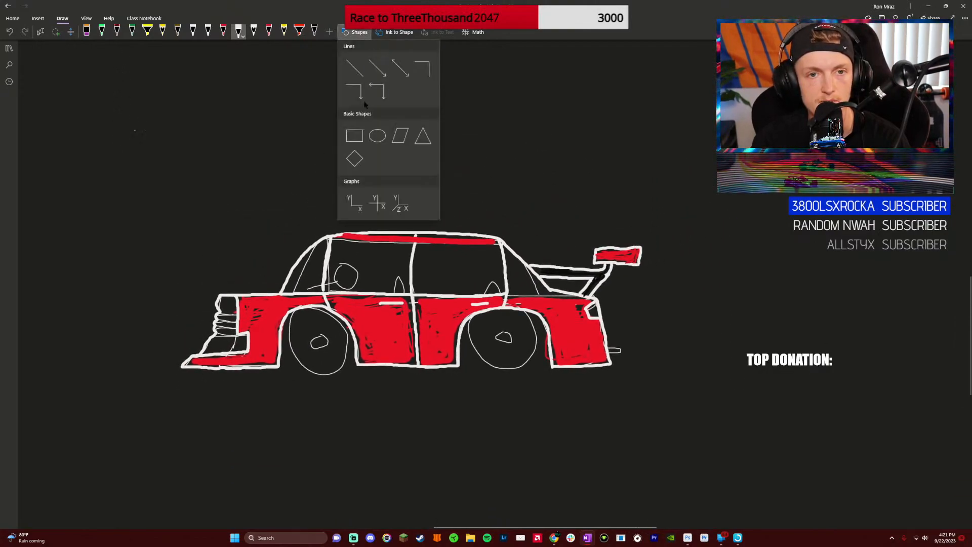
pyautogui.click(358, 88)
pyautogui.moveTo(20, 381); pyautogui.dragTo(861, 365)
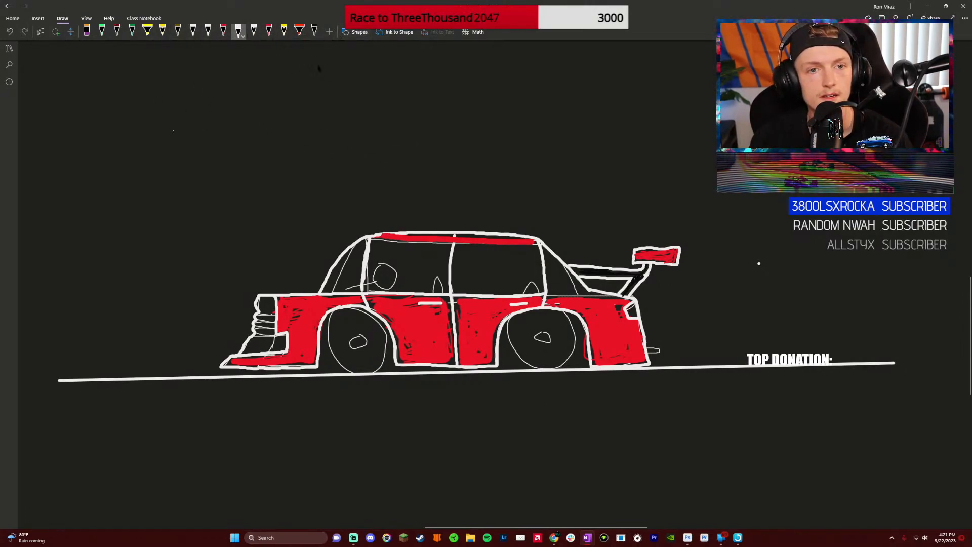
pyautogui.press('Escape')
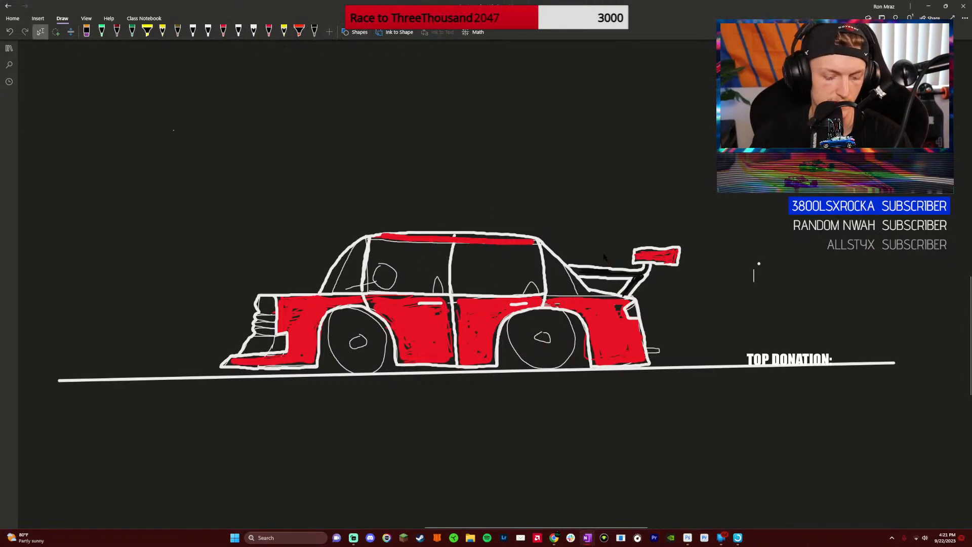
# Capture a rectangular screenshot of the car and its ground line, and open the snip
pyautogui.press('super+shift+s')
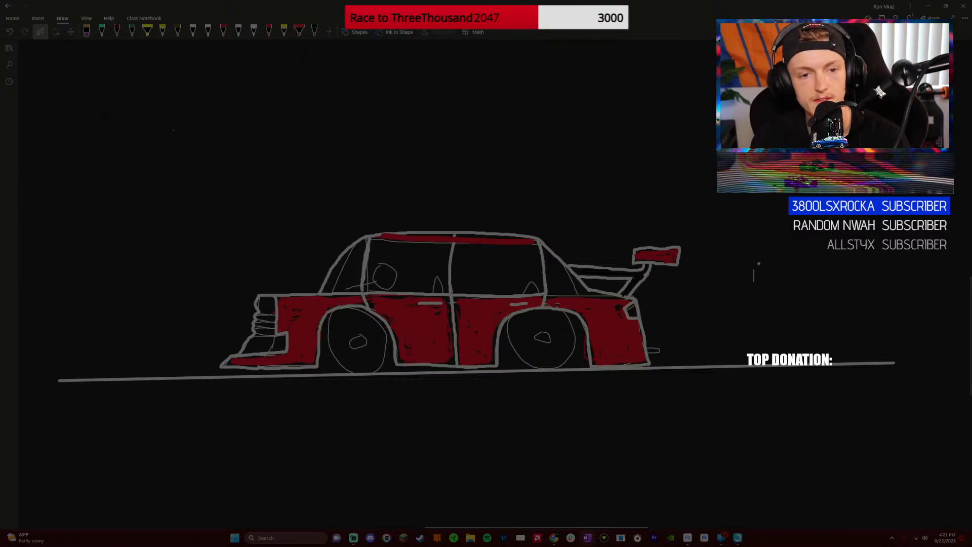
pyautogui.moveTo(99, 100); pyautogui.dragTo(821, 488)
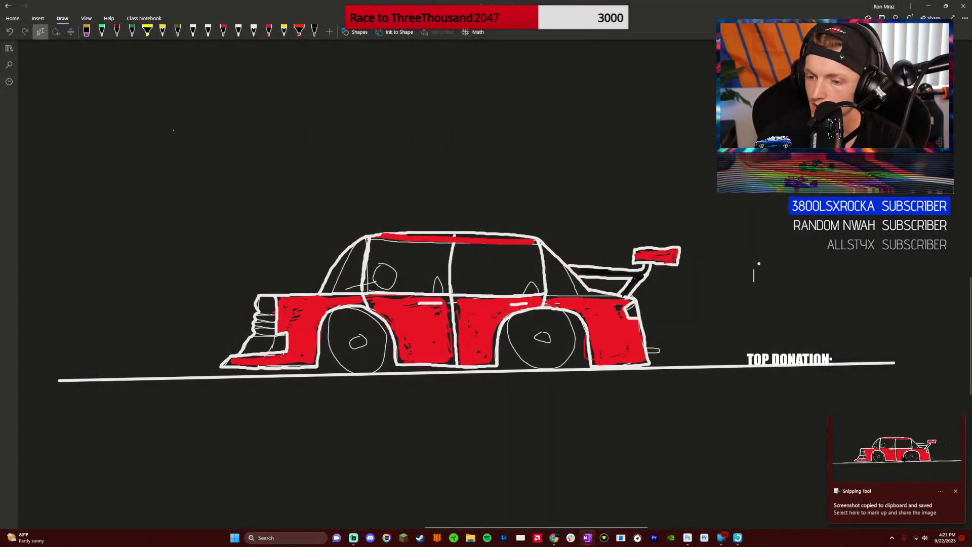
pyautogui.click(886, 507)
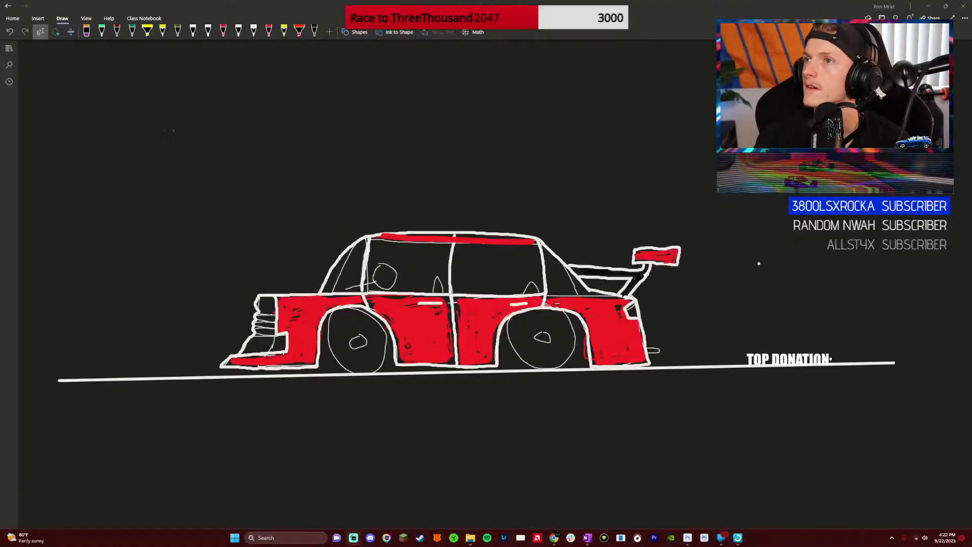
# Switch to the Adobe Express thumbnail project in the browser, duplicate its tab and return the copy to the Adobe Express home page
pyautogui.moveTo(554, 538)
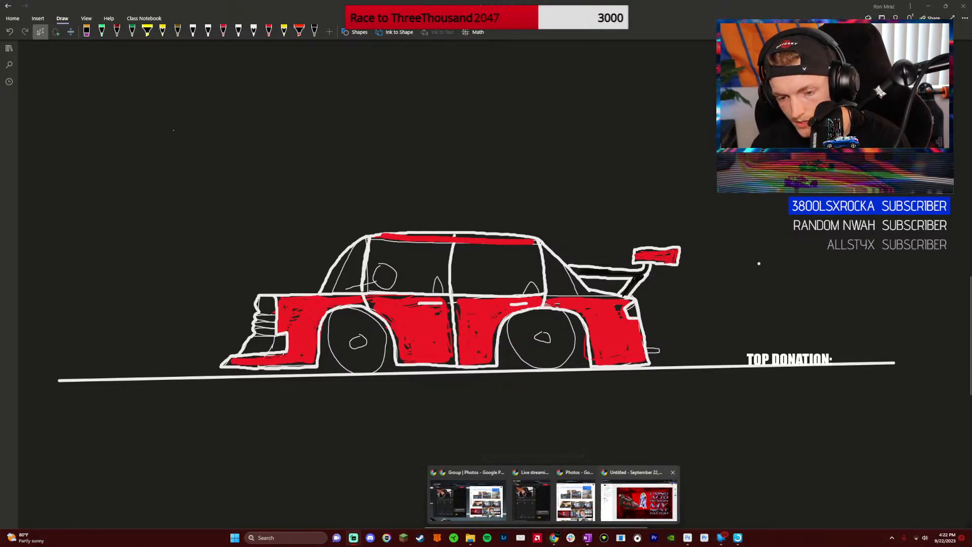
pyautogui.click(639, 502)
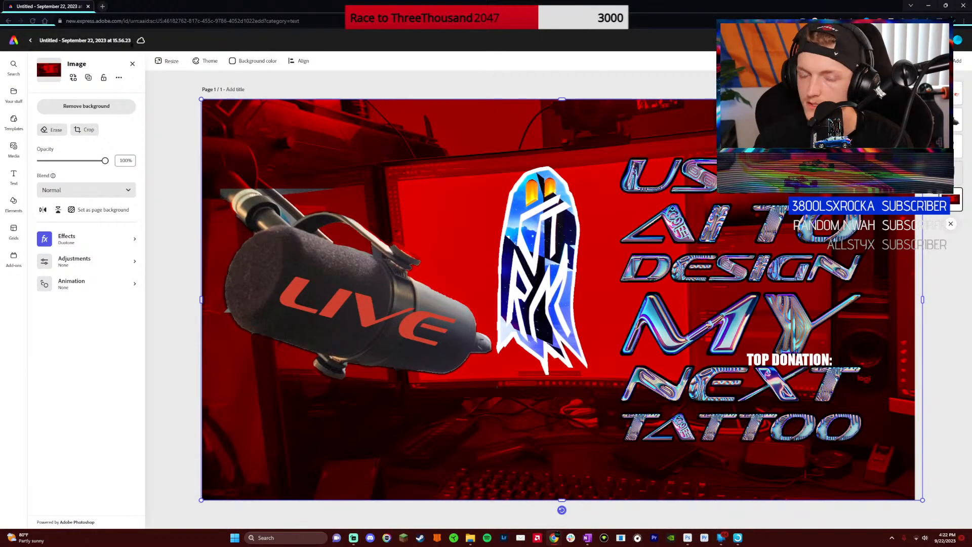
pyautogui.rightClick(100, 7)
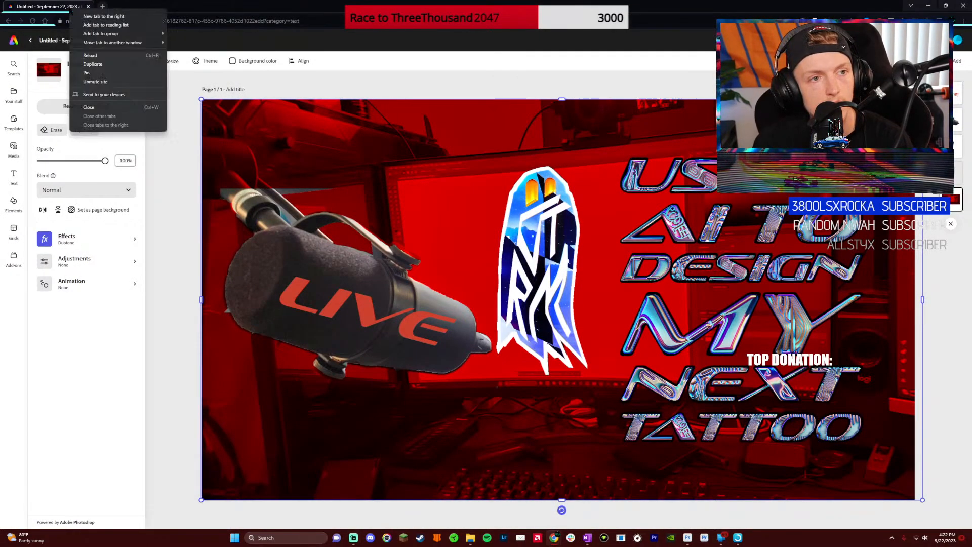
pyautogui.click(88, 65)
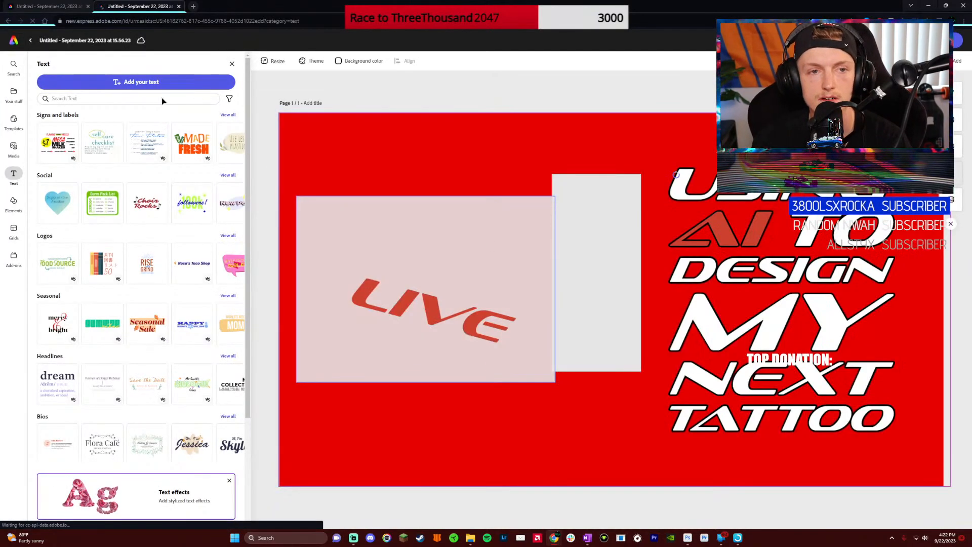
pyautogui.click(31, 41)
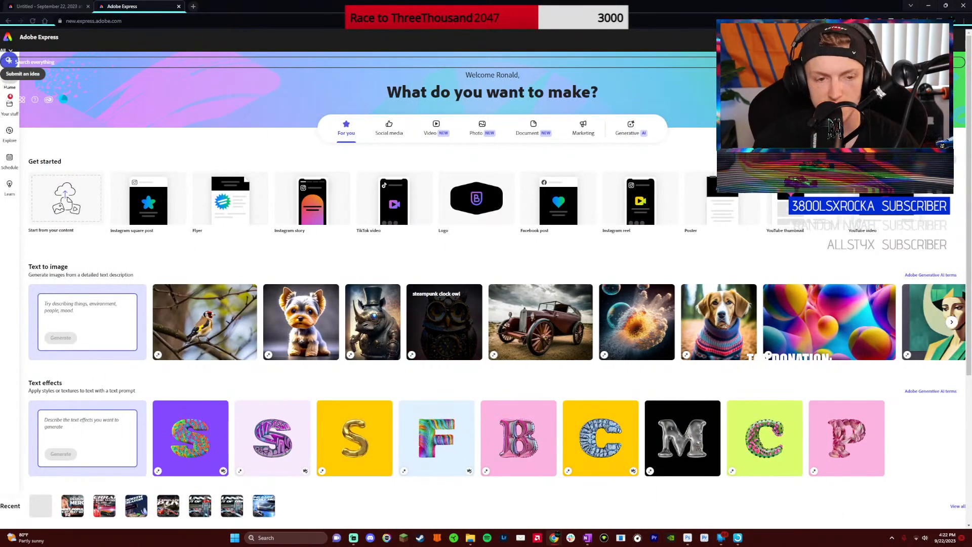
# Look through the Adobe Express home page and its Photo and Generative AI categories for a tool that can work from an image
pyautogui.scroll(-3, 105, 352)
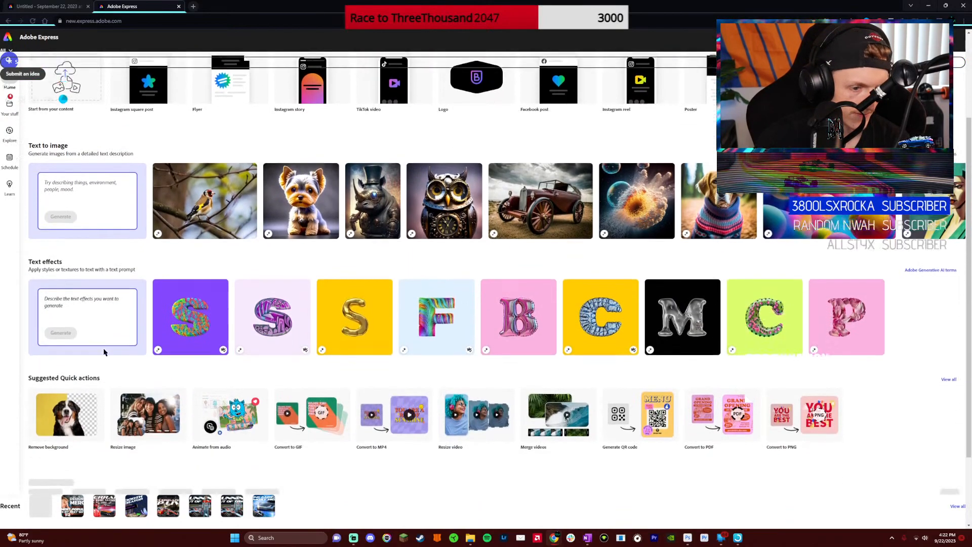
pyautogui.scroll(-2, 105, 352)
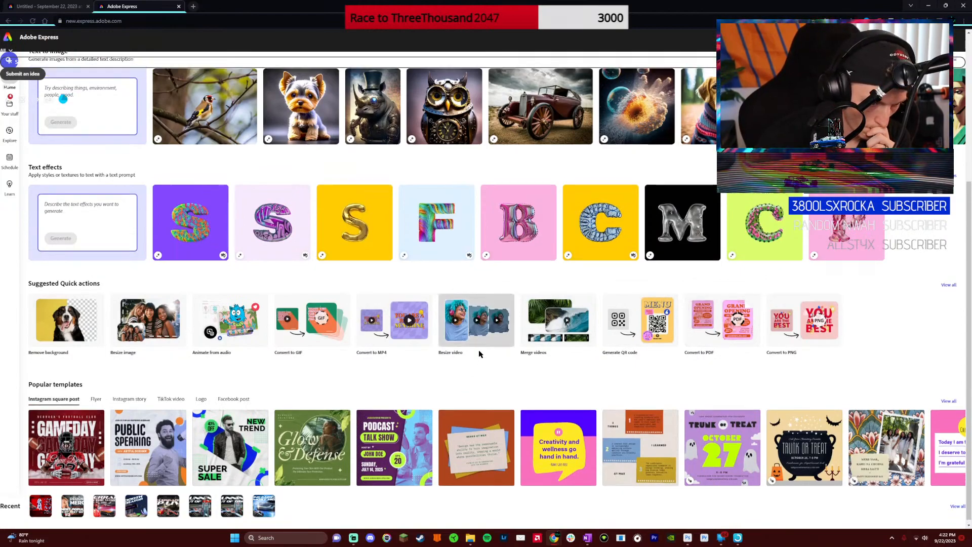
pyautogui.scroll(2, 474, 367)
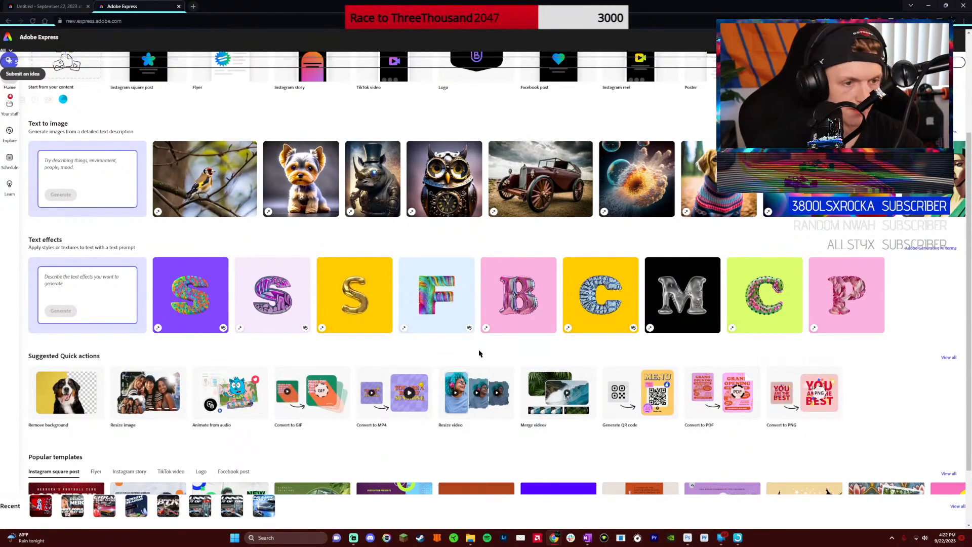
pyautogui.scroll(3, 471, 341)
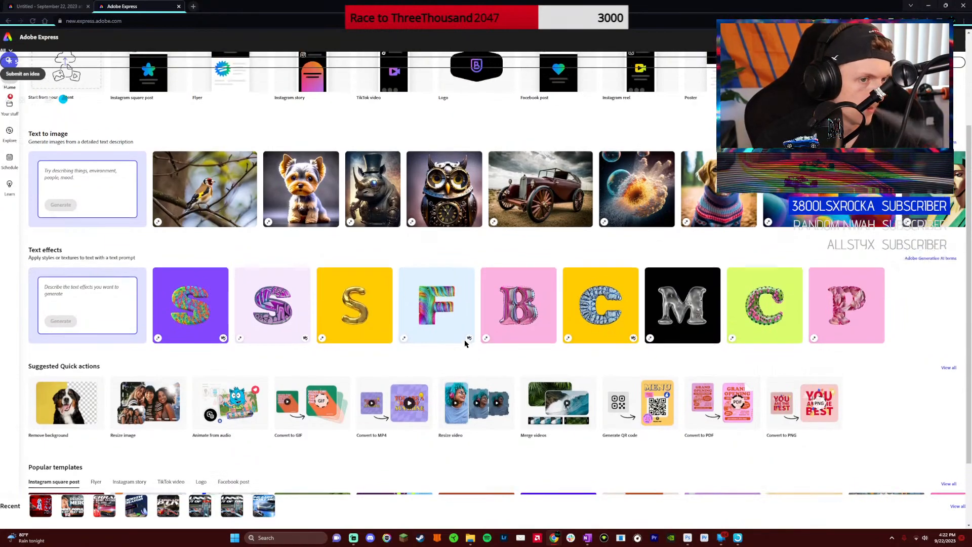
pyautogui.scroll(1, 404, 348)
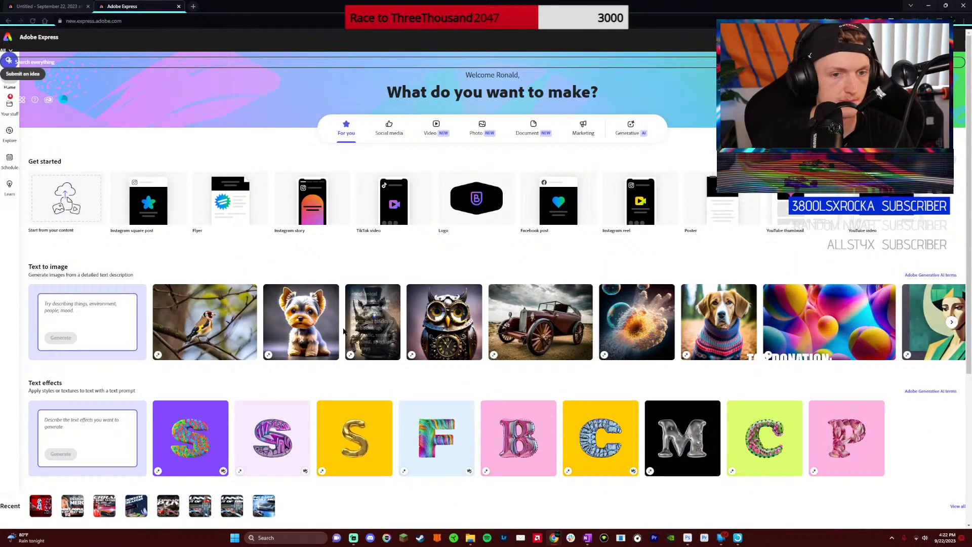
pyautogui.moveTo(450, 193)
pyautogui.click(482, 128)
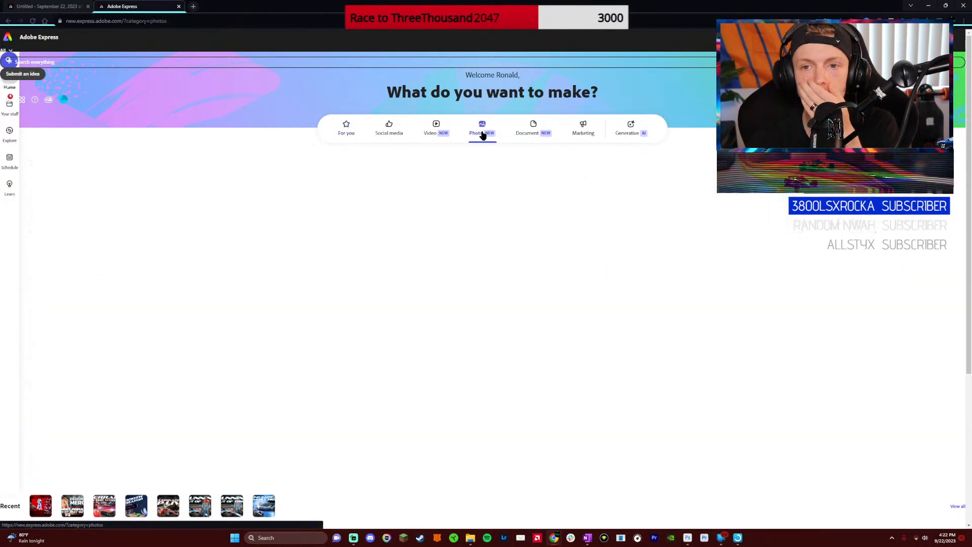
pyautogui.click(645, 129)
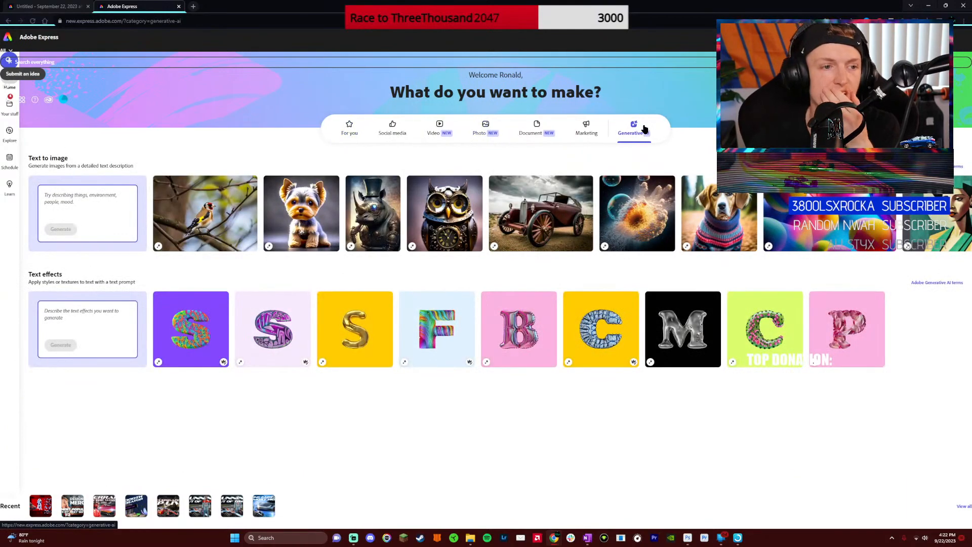
pyautogui.hscroll(3, 542, 213)
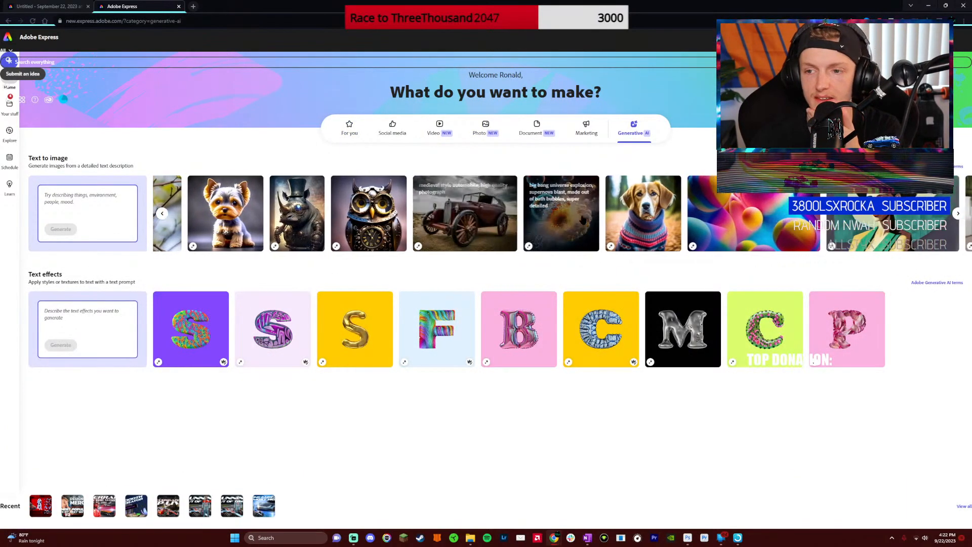
pyautogui.hscroll(-3, 559, 213)
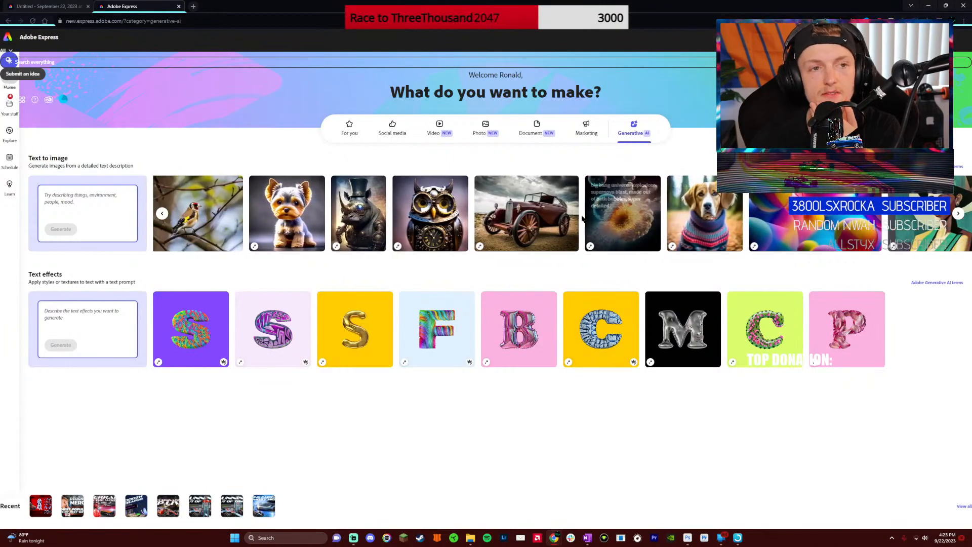
# Search Google in a new tab for "generative ai with image input" and look through the results
pyautogui.click(193, 7)
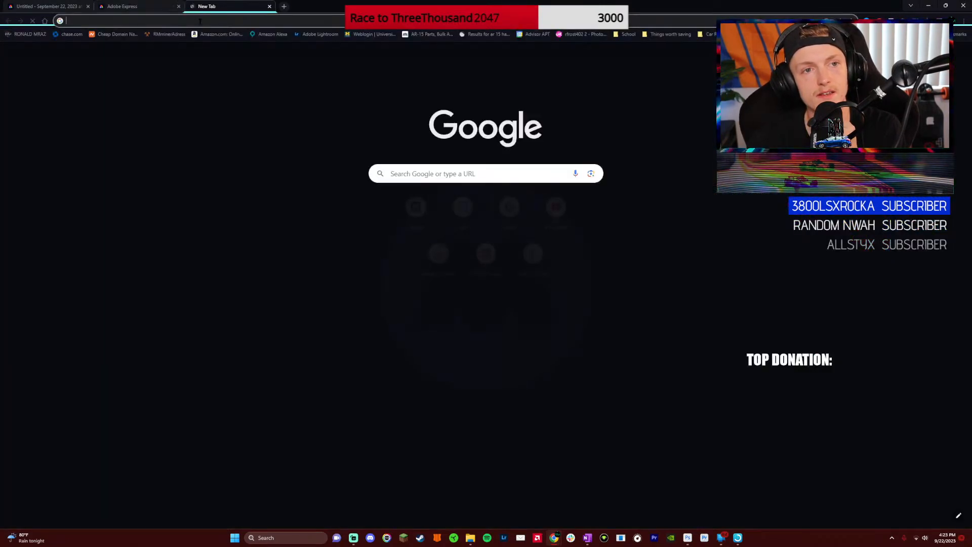
pyautogui.write('G')
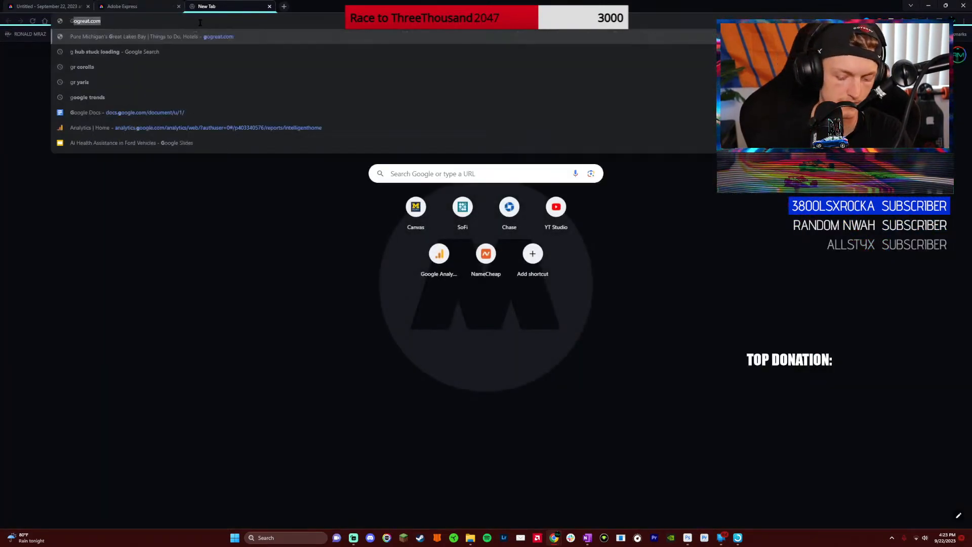
pyautogui.write('ENERATIVE AI WI')
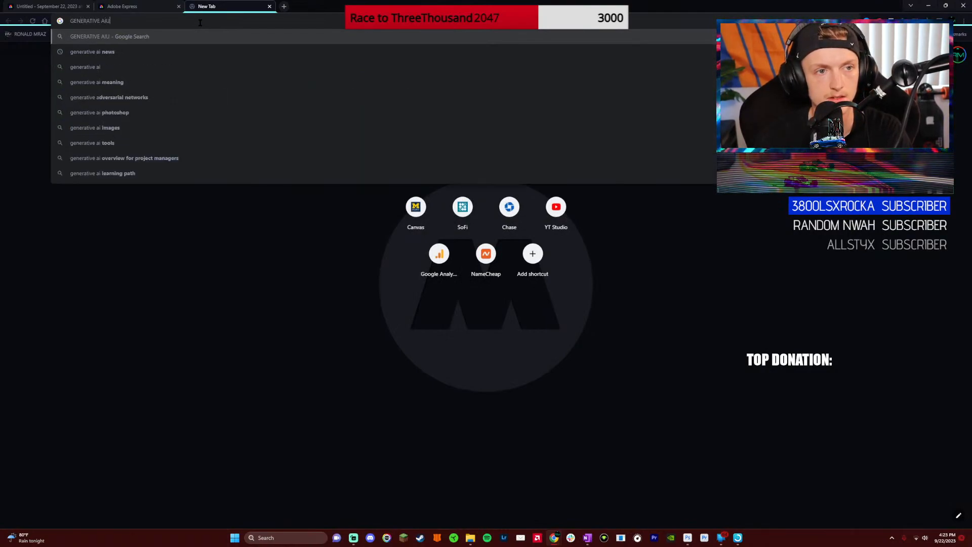
pyautogui.write('TH IMAGE')
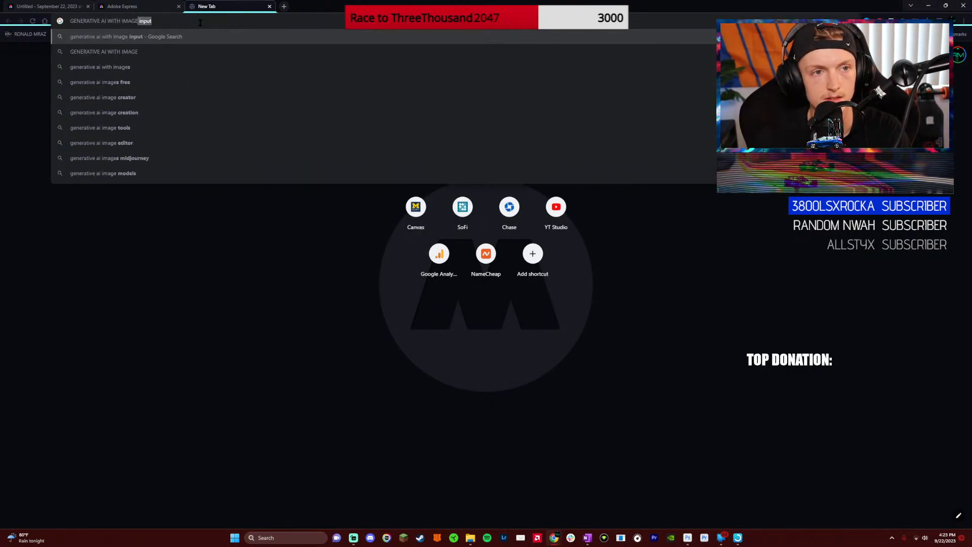
pyautogui.press('Return')
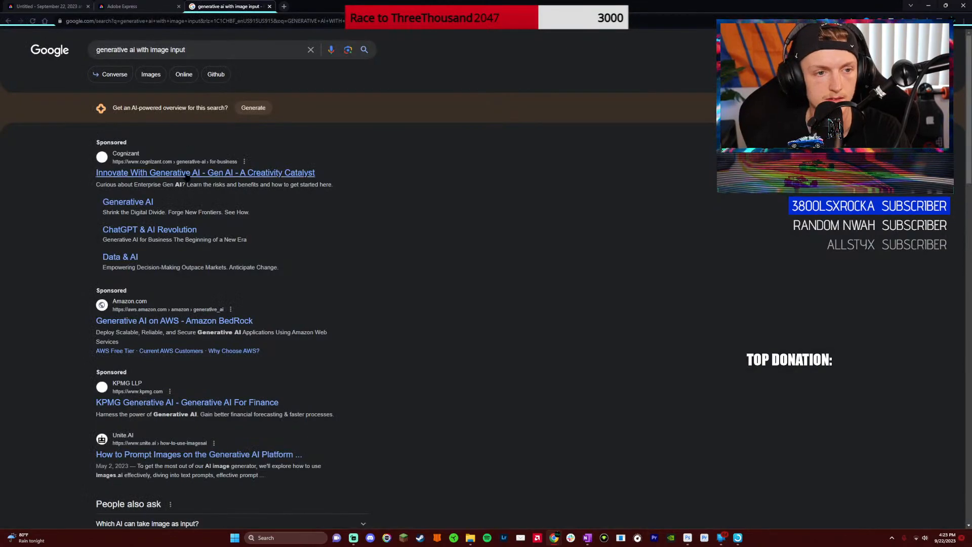
pyautogui.scroll(-5, 166, 377)
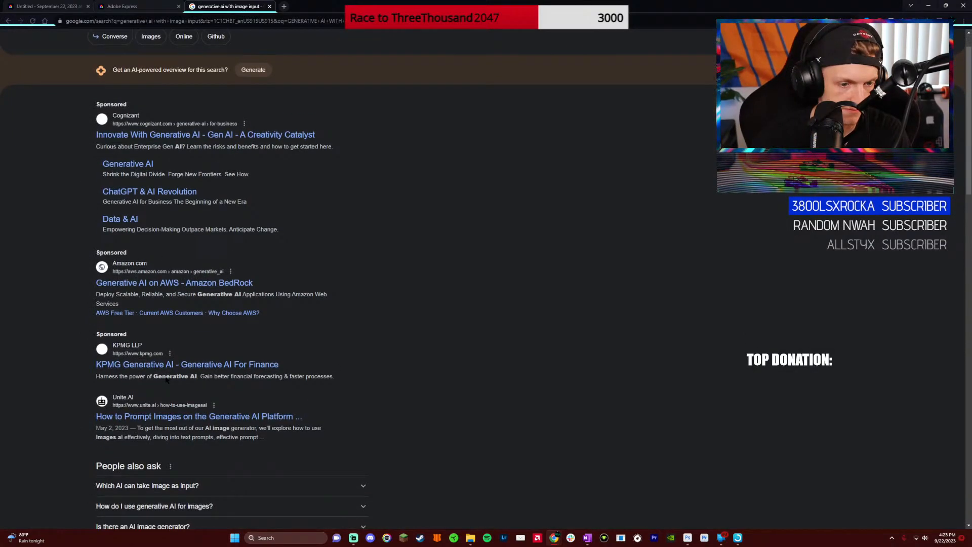
# Check the remaining search results for an image-input AI tool, view the sponsored Cognizant generative AI page and return to the results
pyautogui.scroll(-1, 166, 384)
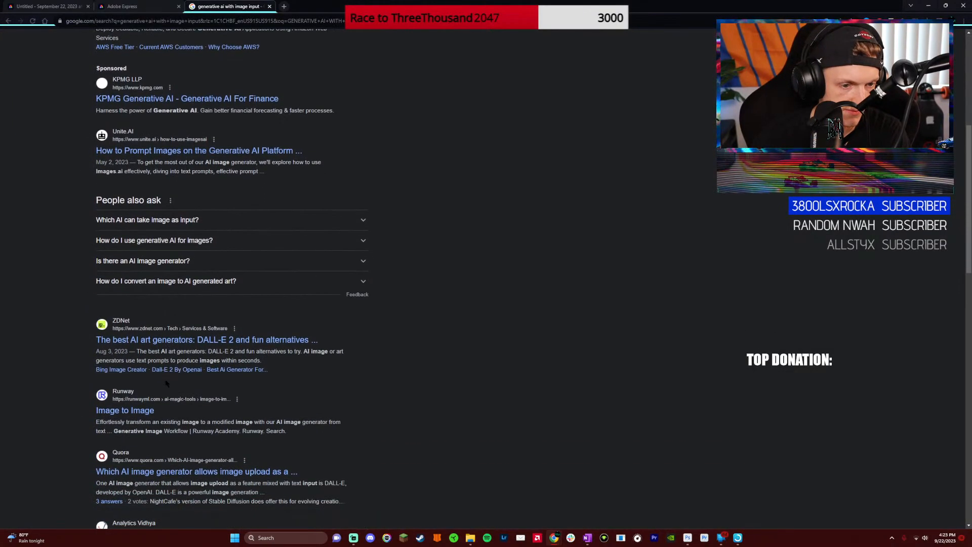
pyautogui.scroll(-3, 166, 383)
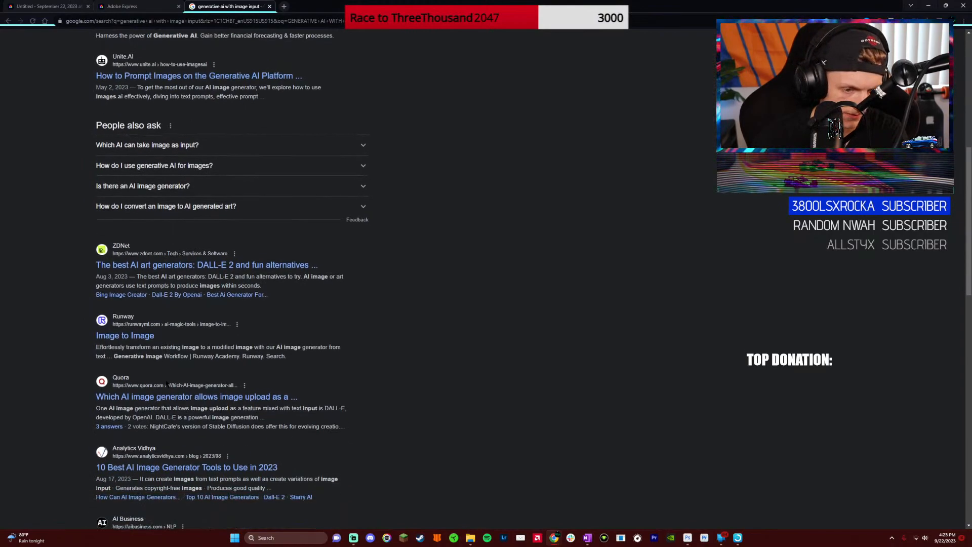
pyautogui.scroll(-1, 291, 388)
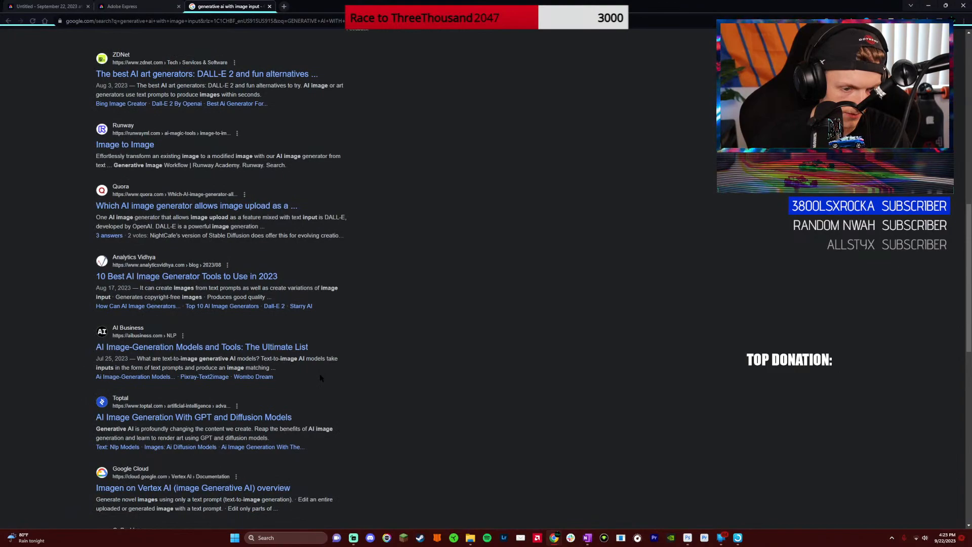
pyautogui.scroll(10, 320, 378)
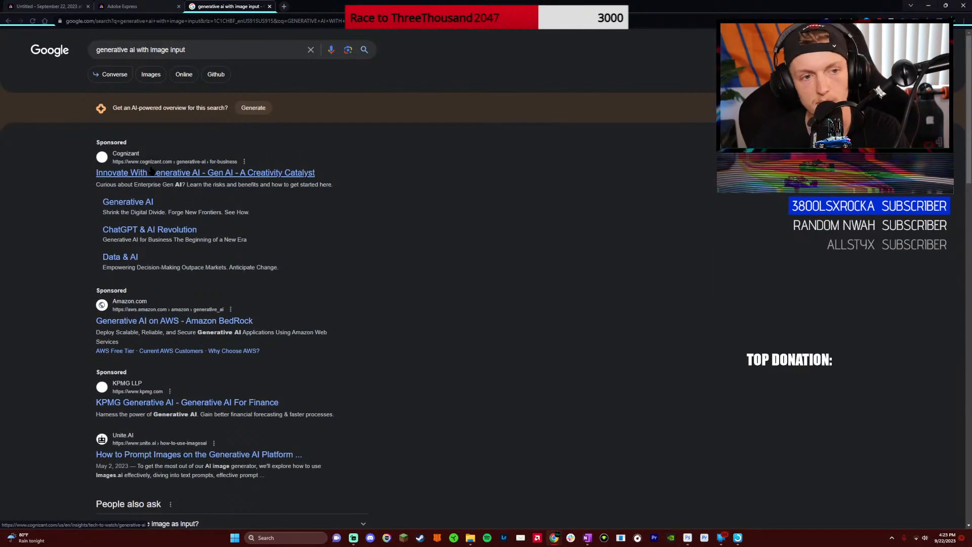
pyautogui.click(151, 172)
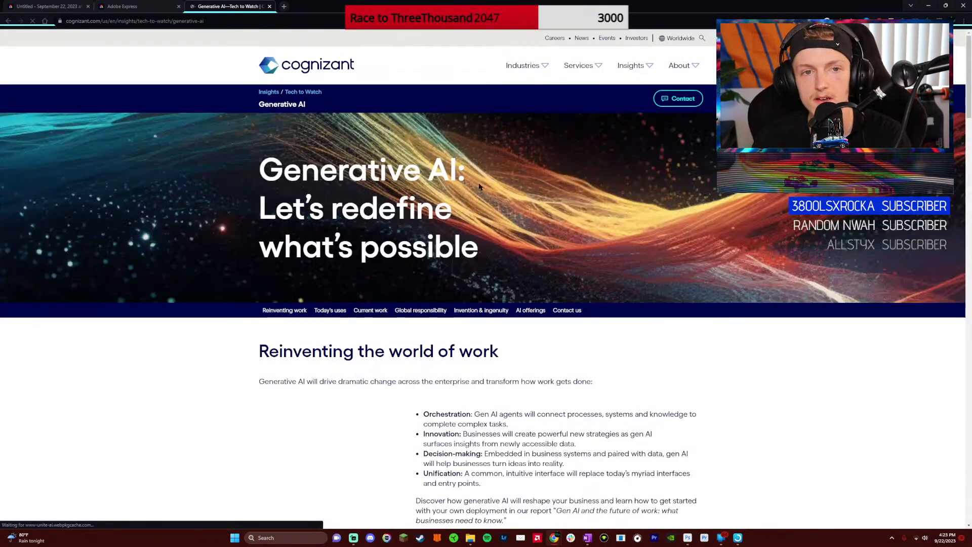
pyautogui.hotkey('alt', 'Left')
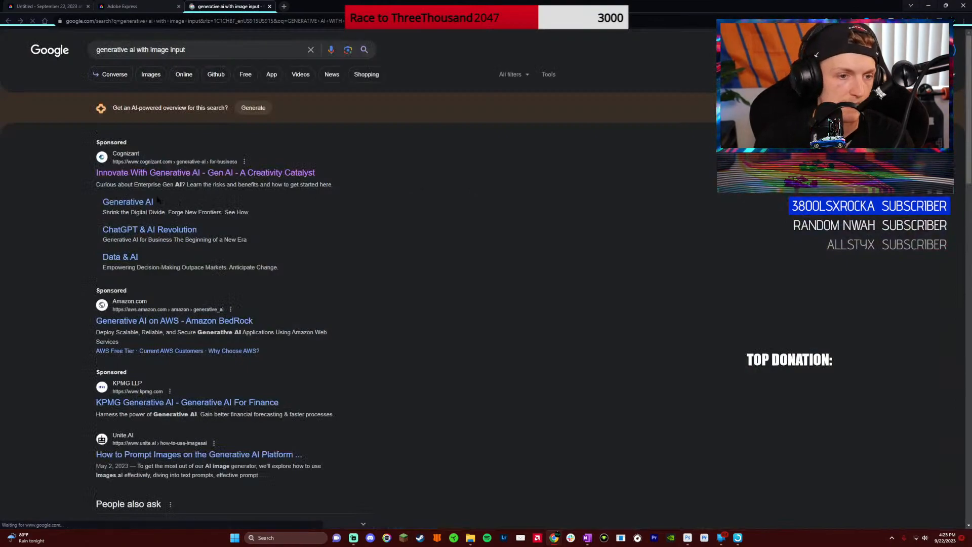
pyautogui.scroll(-2, 207, 238)
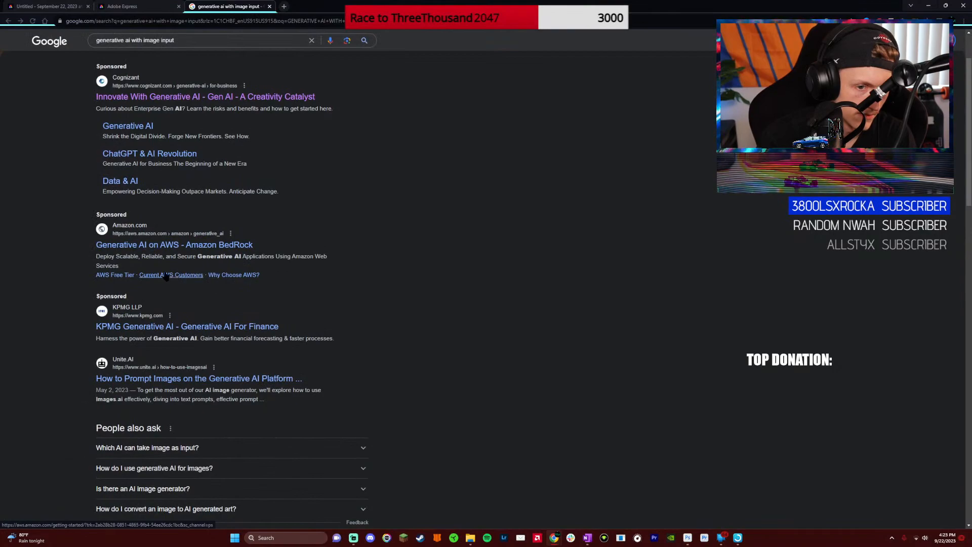
pyautogui.scroll(-1, 186, 286)
pyautogui.scroll(-1, 155, 292)
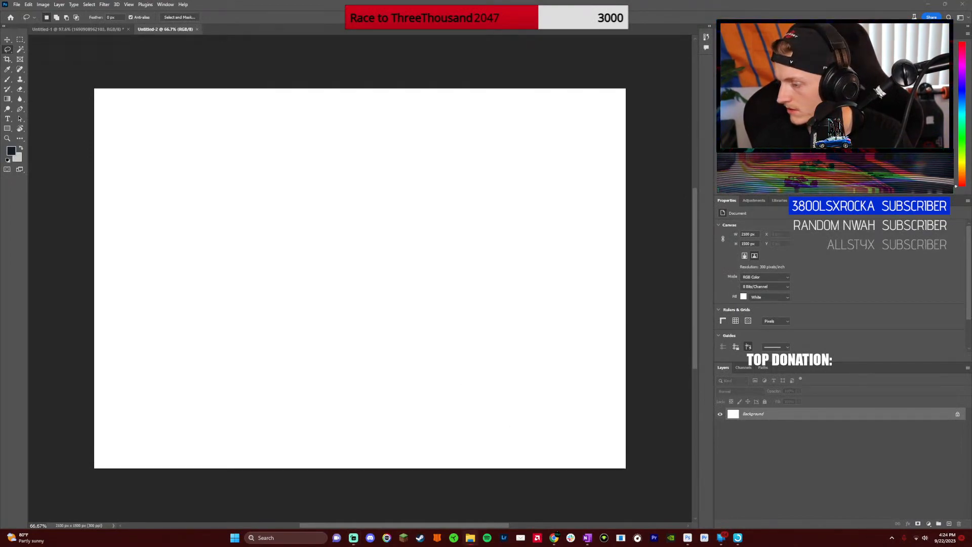
# Switch to Photoshop, place the red car sketch screenshot in the blank document, enlarge it to about 42.81% and centre the car on the canvas
pyautogui.moveTo(361, 243); pyautogui.dragTo(364, 248)
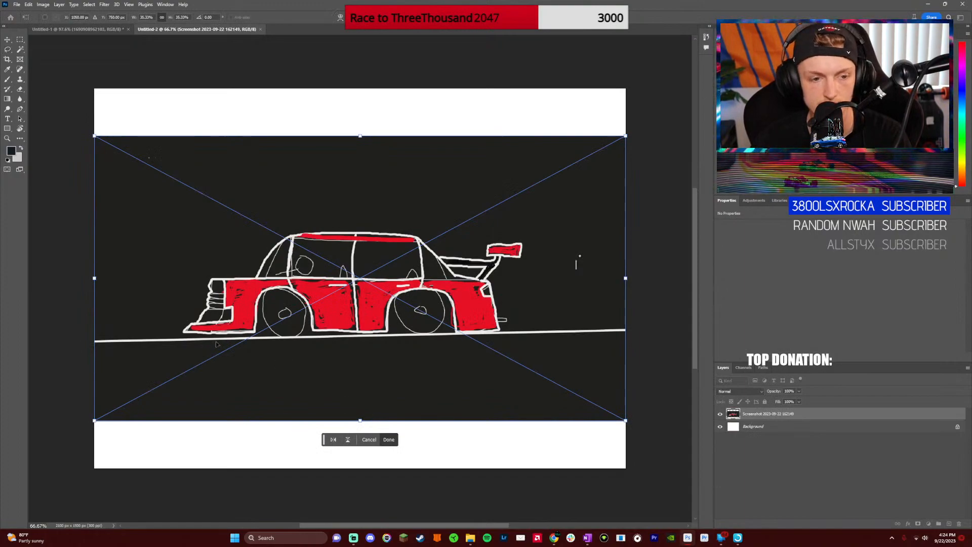
pyautogui.moveTo(94, 278)
pyautogui.mouseDown()
pyautogui.moveTo(20, 263)
pyautogui.moveTo(78, 279)
pyautogui.mouseUp()
pyautogui.hscroll(2, 334, 314)
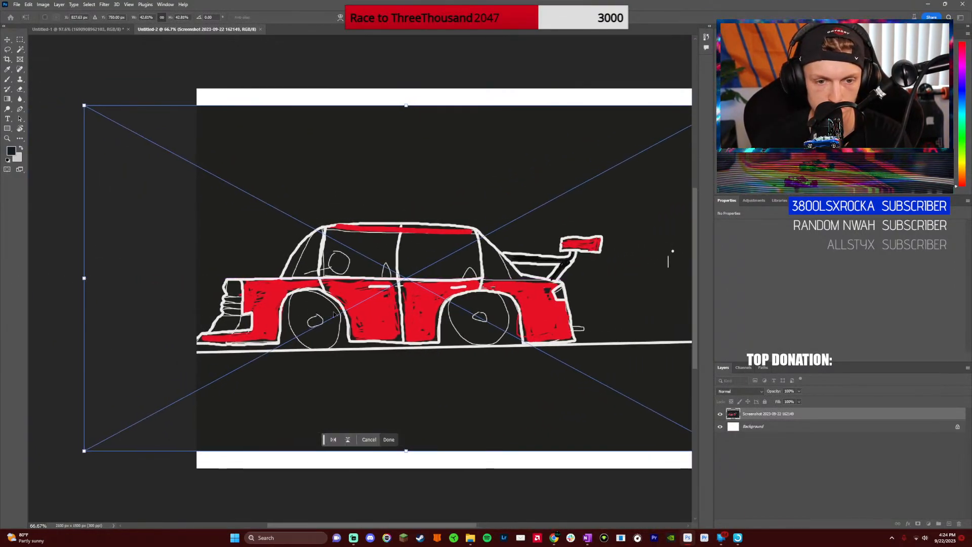
pyautogui.hscroll(4, 334, 315)
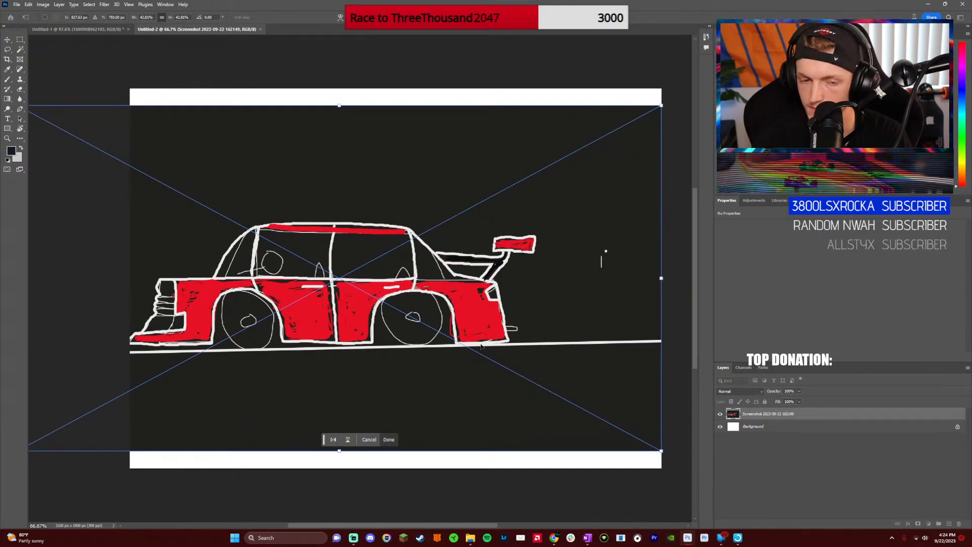
pyautogui.moveTo(348, 329); pyautogui.dragTo(409, 328)
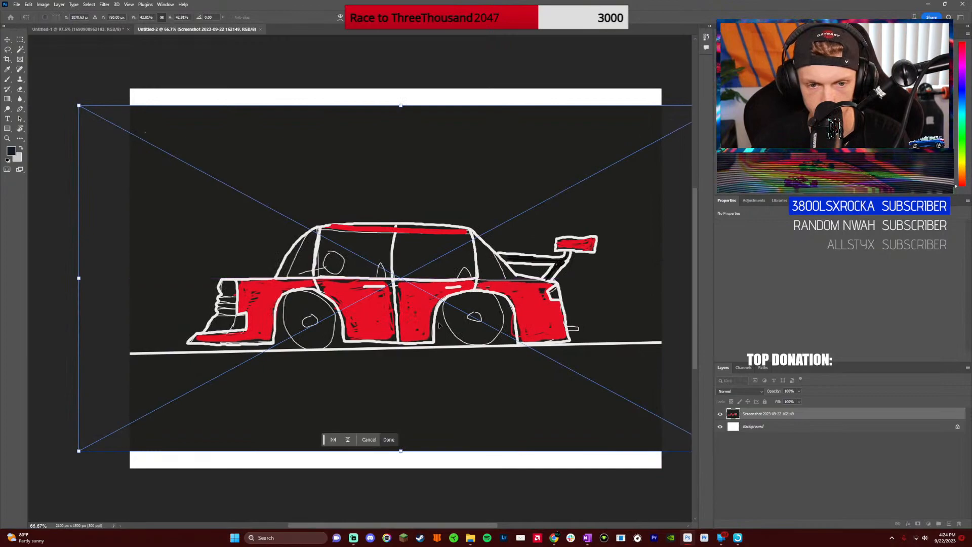
pyautogui.click(389, 440)
# Select the white strips above and below the sketch, extend the dark background with a promptless Generative Fill and choose the third variation
pyautogui.press('l')
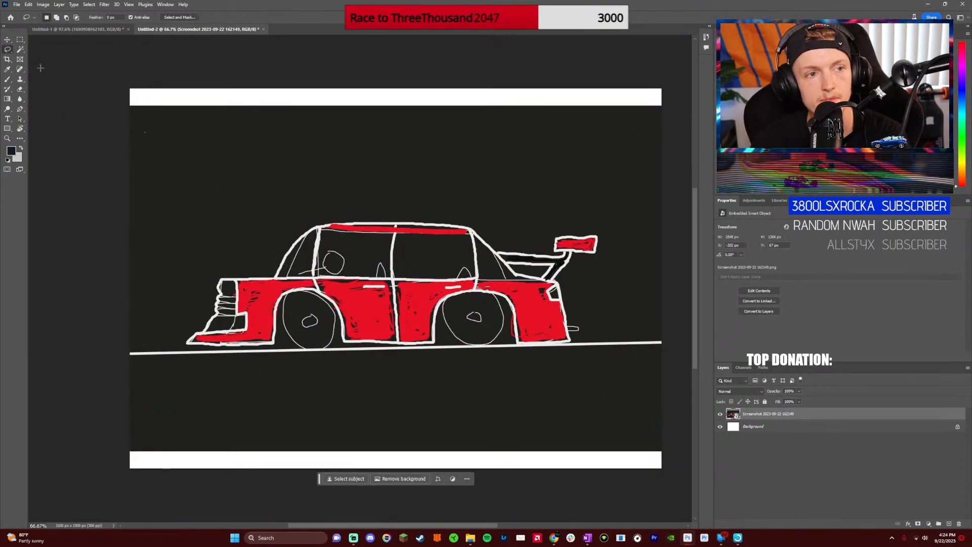
pyautogui.press('m')
pyautogui.moveTo(130, 89)
pyautogui.mouseDown()
pyautogui.moveTo(473, 87)
pyautogui.moveTo(663, 101)
pyautogui.moveTo(667, 110)
pyautogui.mouseUp()
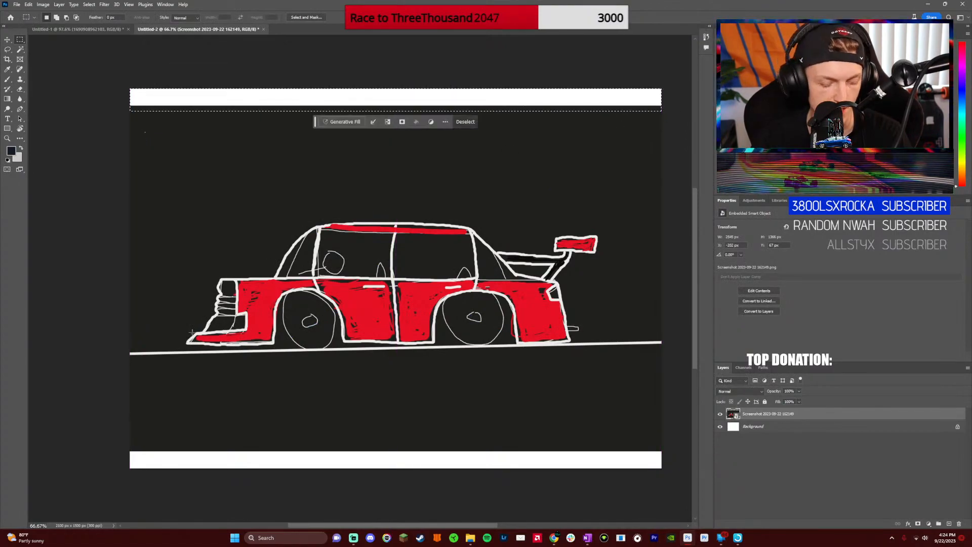
pyautogui.moveTo(111, 480); pyautogui.dragTo(671, 446)
pyautogui.click(345, 122)
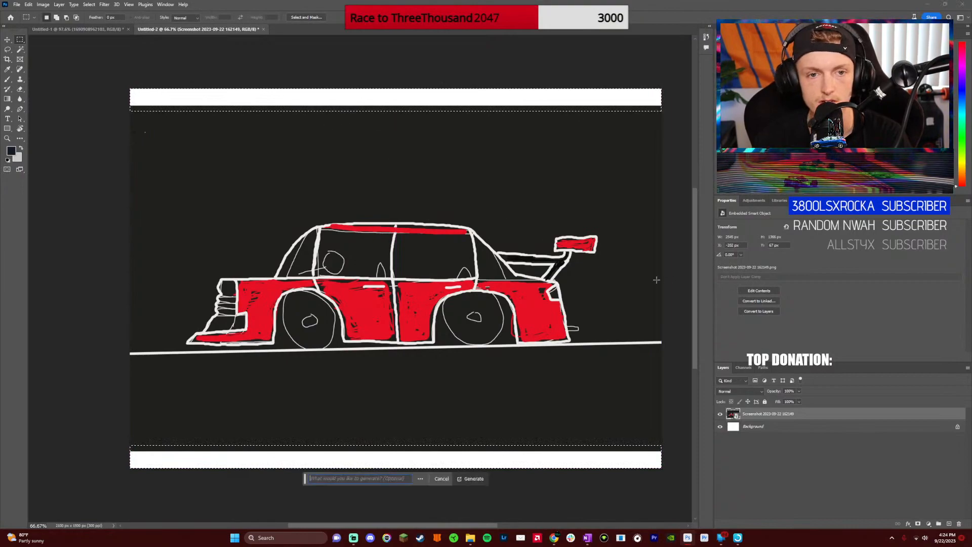
pyautogui.click(474, 479)
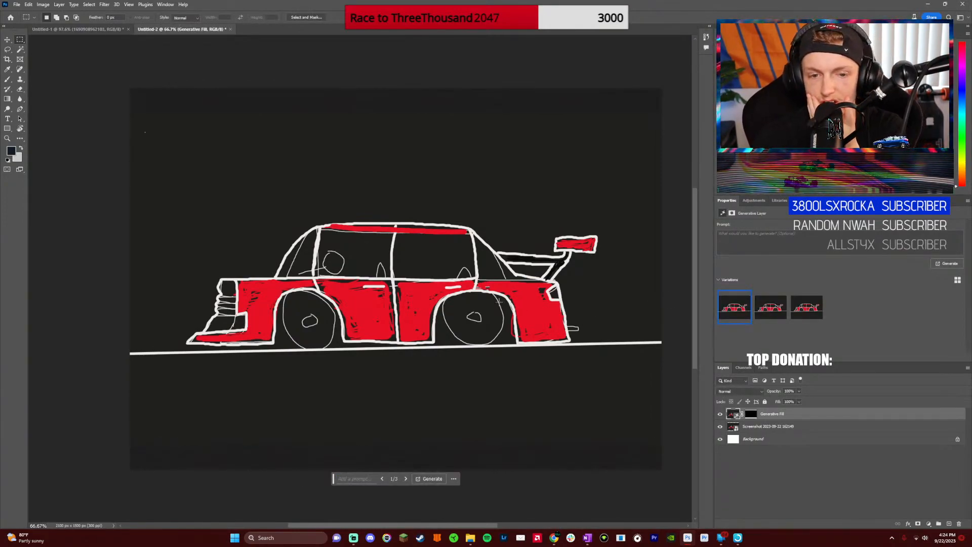
pyautogui.click(771, 309)
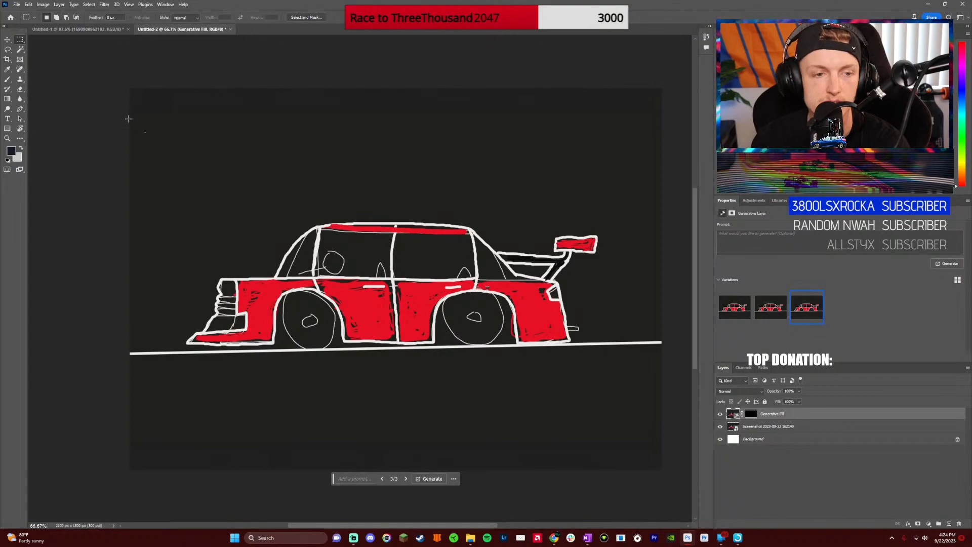
# Lasso the car's front end and generate a fill from "REALISTIC old car front fender, upscale, hyper real, shiney candy apple red"
pyautogui.click(8, 50)
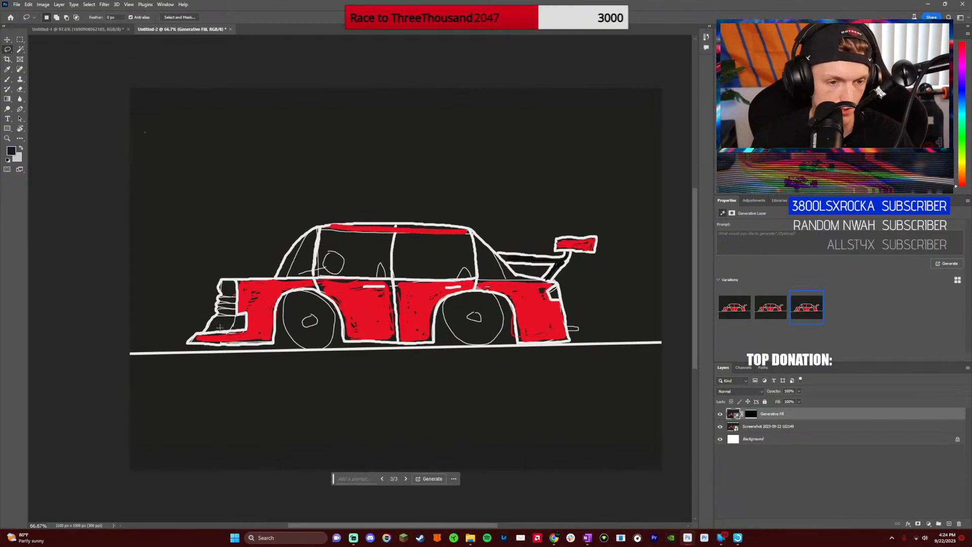
pyautogui.scroll(5, 220, 327)
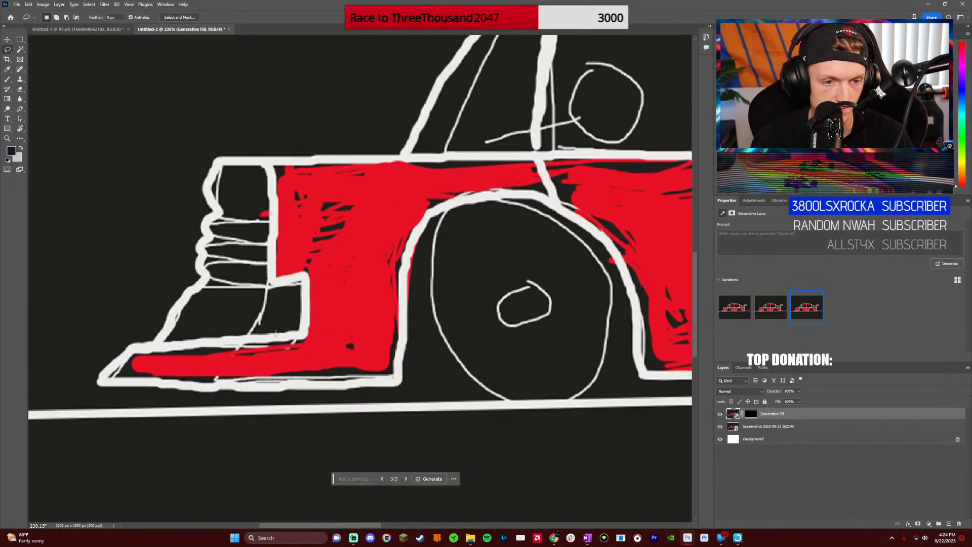
pyautogui.hscroll(-5, 276, 333)
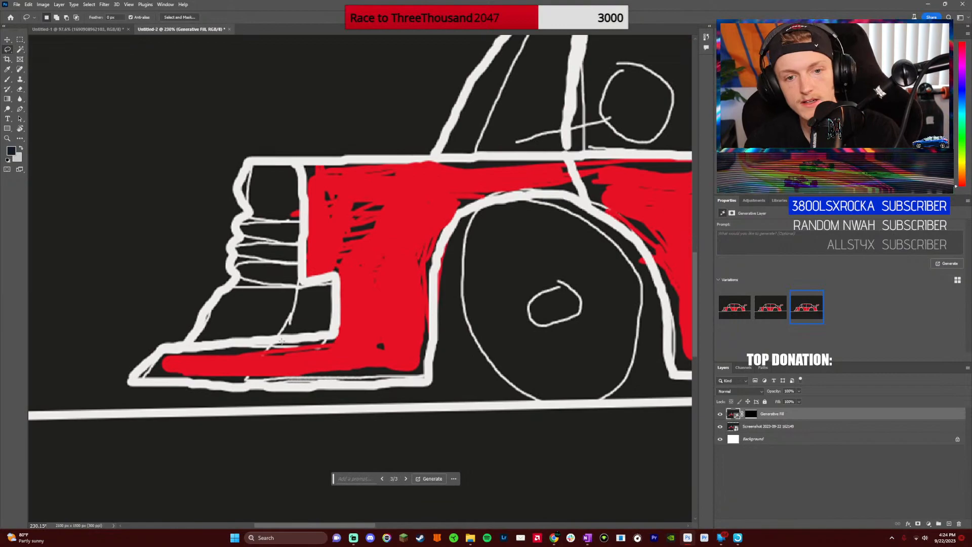
pyautogui.moveTo(122, 385); pyautogui.dragTo(122, 368)
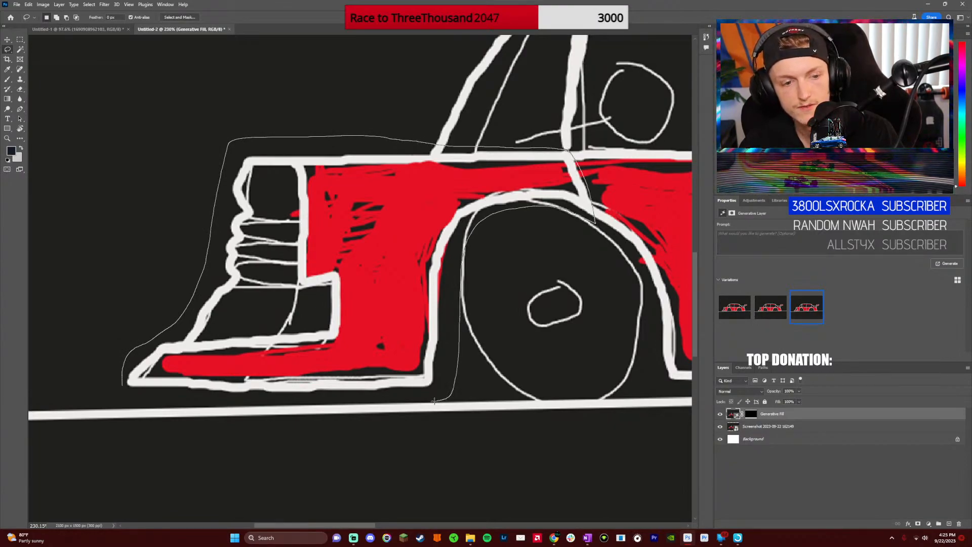
pyautogui.moveTo(125, 398); pyautogui.dragTo(127, 399)
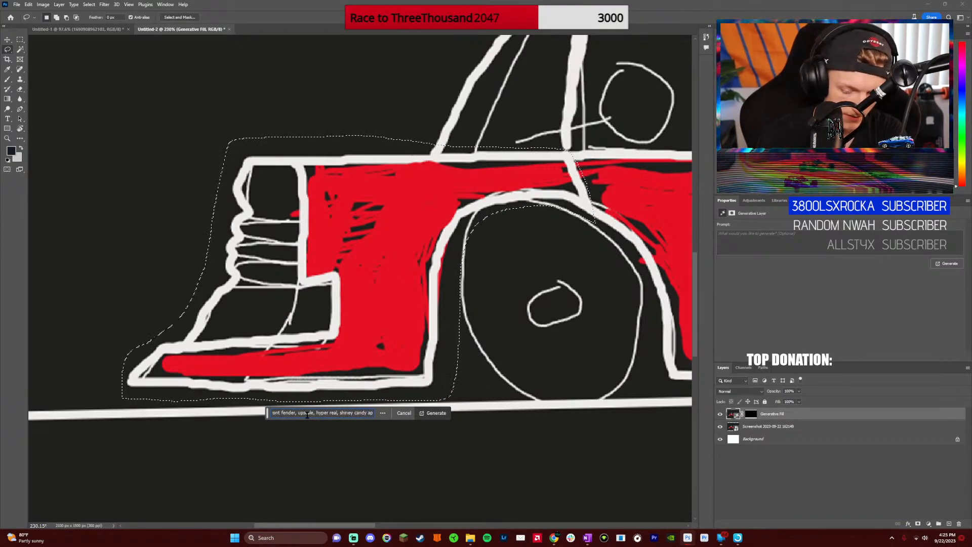
pyautogui.press('Return')
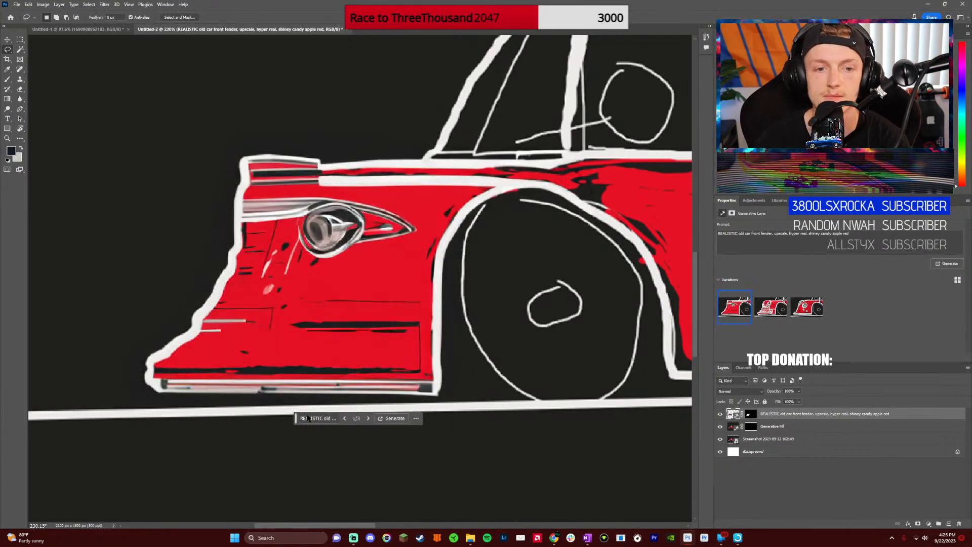
# Compare the generated front fender variations and keep the second one
pyautogui.click(368, 419)
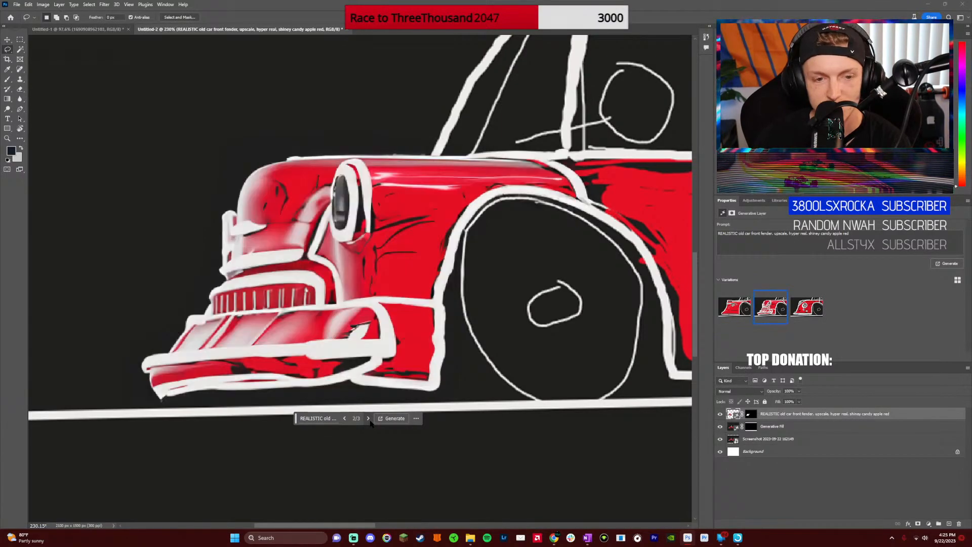
pyautogui.click(368, 419)
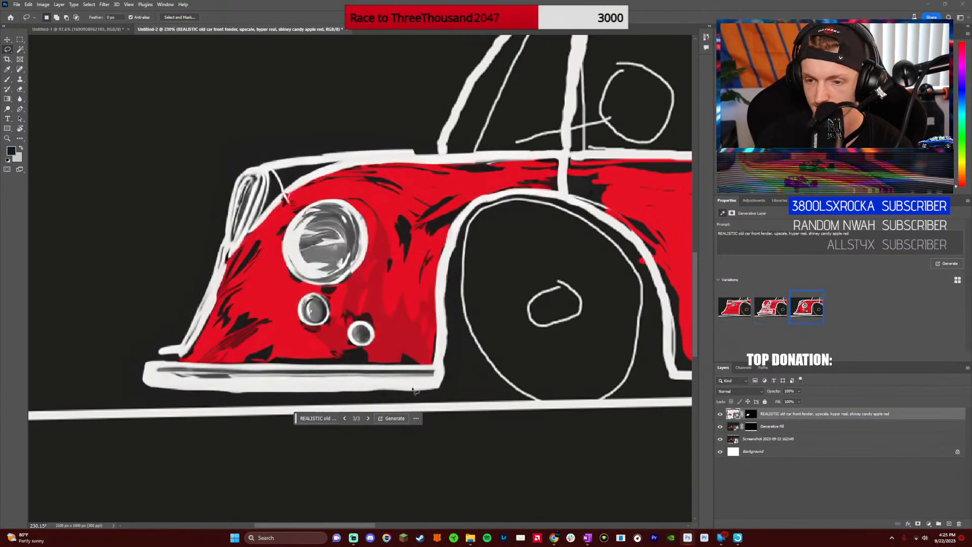
pyautogui.click(345, 419)
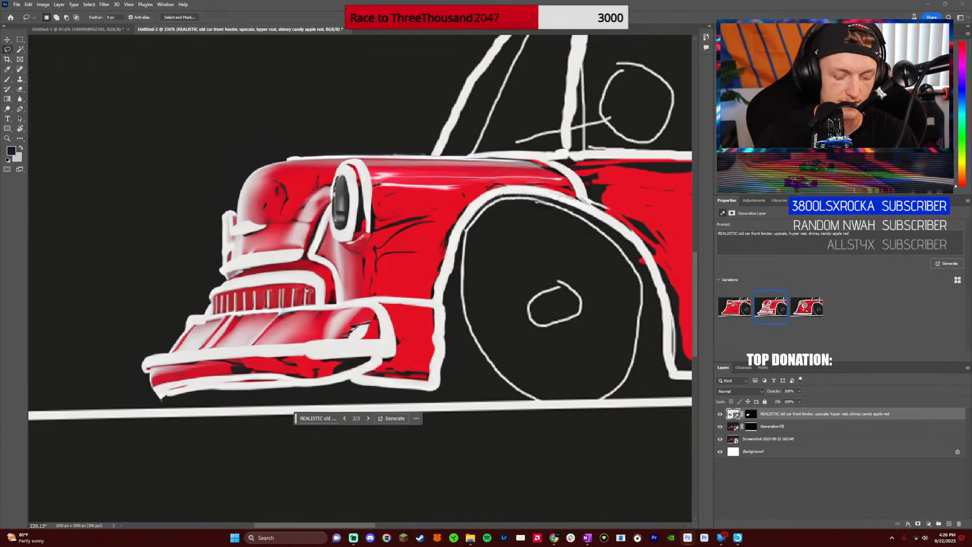
# Lasso the black lines between the headlight and the wheel arch, run Generative Fill with the prompt "remove" and choose the third variation
pyautogui.scroll(3, 260, 294)
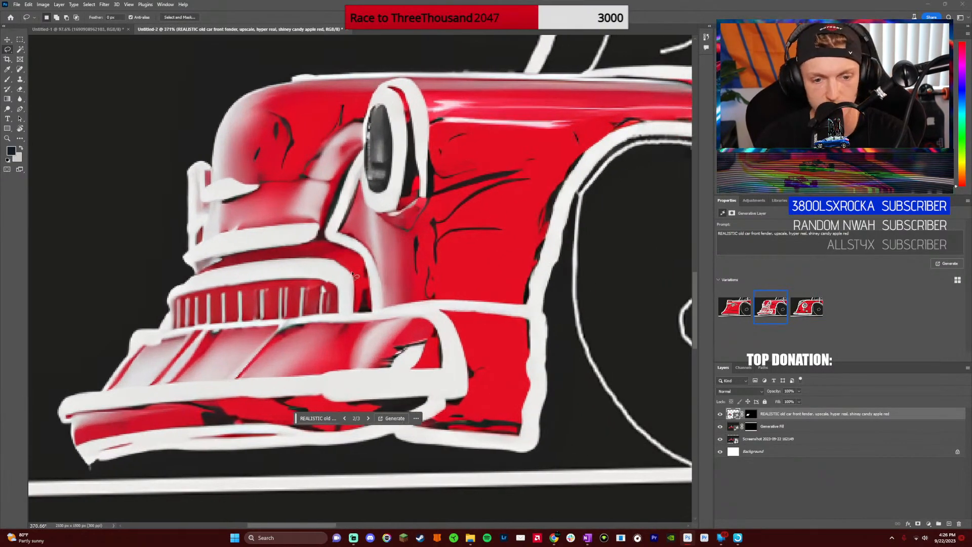
pyautogui.hscroll(-1, 352, 263)
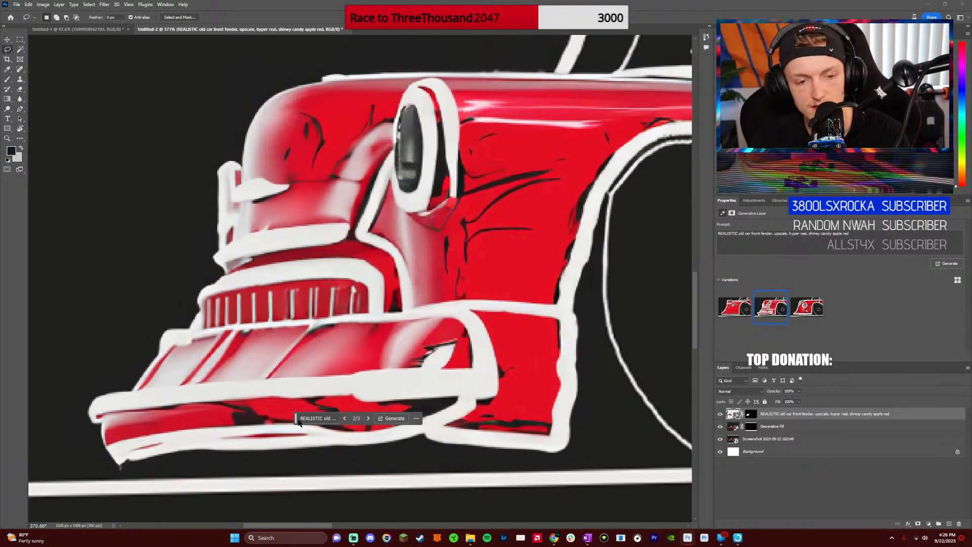
pyautogui.moveTo(298, 422); pyautogui.dragTo(97, 91)
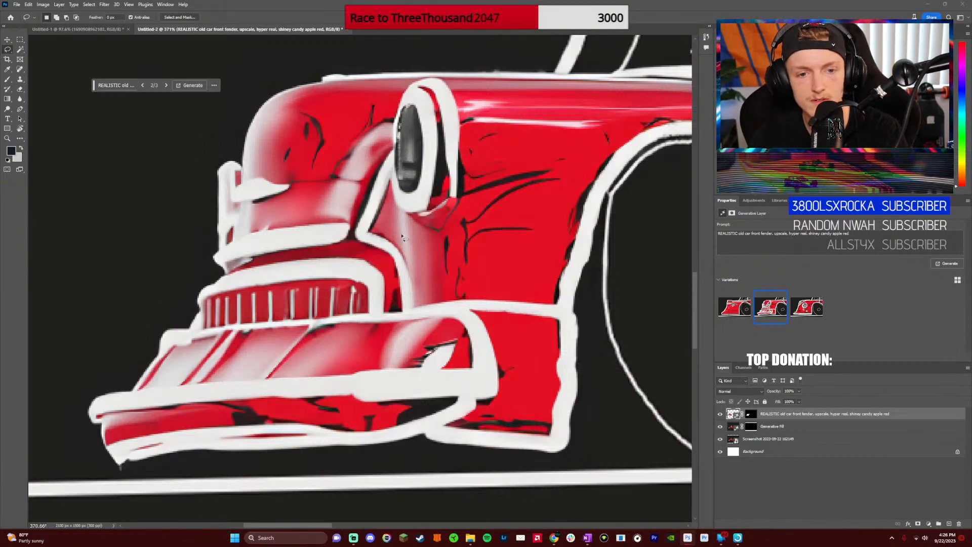
pyautogui.moveTo(462, 292)
pyautogui.mouseDown()
pyautogui.moveTo(441, 245)
pyautogui.moveTo(458, 214)
pyautogui.moveTo(556, 176)
pyautogui.moveTo(549, 221)
pyautogui.moveTo(516, 214)
pyautogui.moveTo(543, 230)
pyautogui.moveTo(476, 257)
pyautogui.moveTo(472, 296)
pyautogui.mouseUp()
pyautogui.click(457, 313)
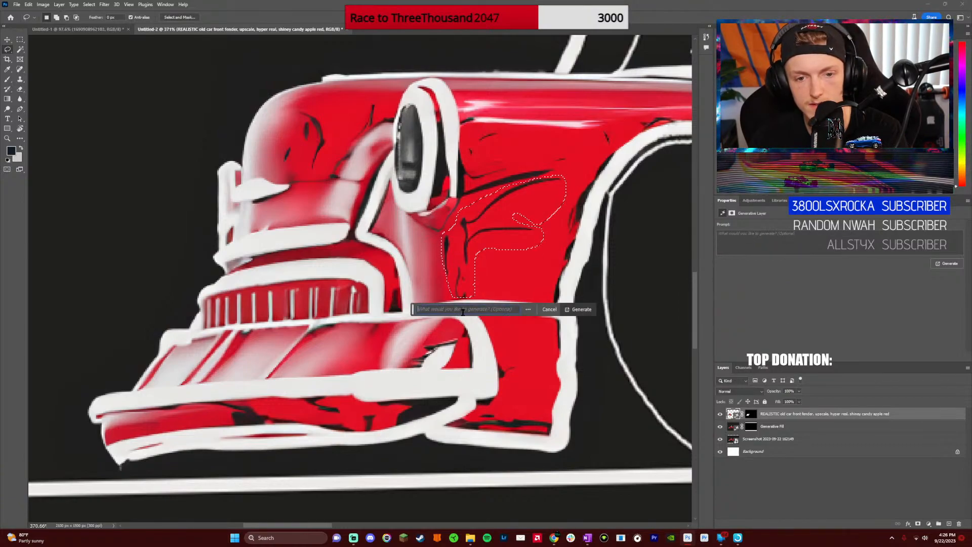
pyautogui.write('remove')
pyautogui.press('Return')
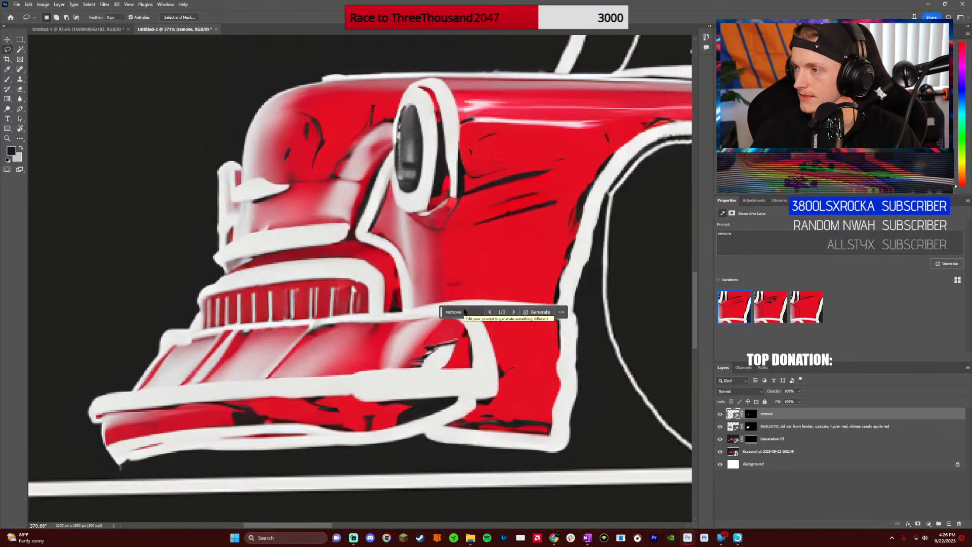
pyautogui.click(514, 312)
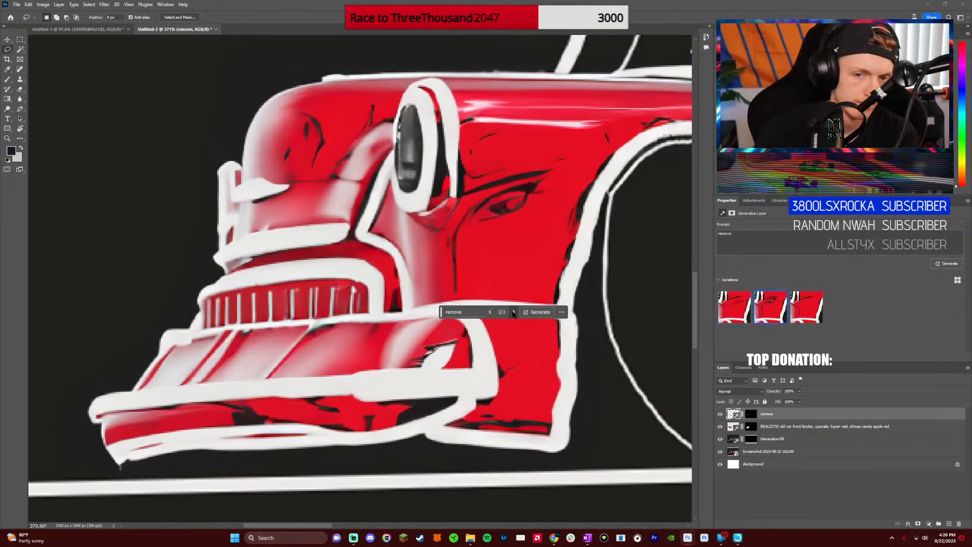
pyautogui.click(514, 312)
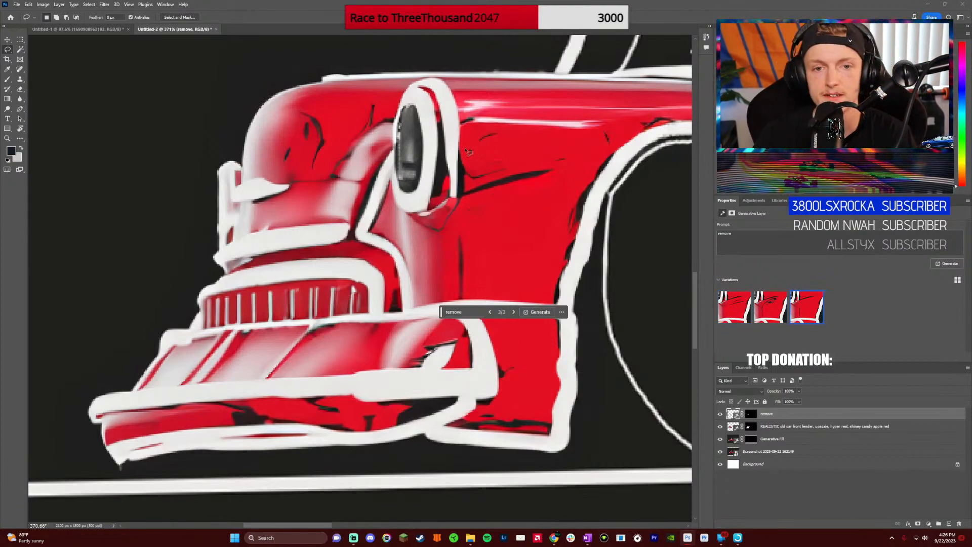
# Lasso the dark marks on the rounded front of the hood and run Generative Fill with the prompt "remove"
pyautogui.scroll(3, 282, 256)
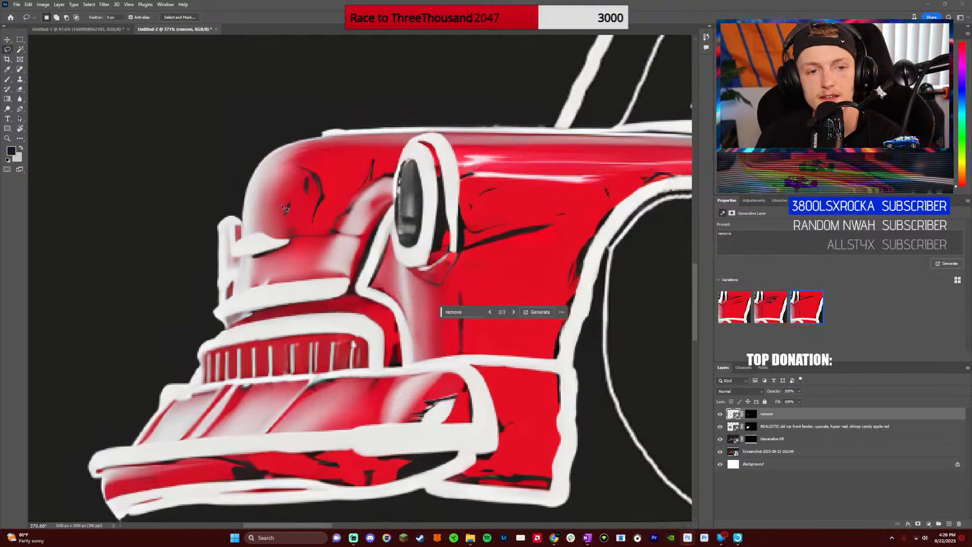
pyautogui.moveTo(305, 155)
pyautogui.mouseDown()
pyautogui.moveTo(280, 215)
pyautogui.moveTo(317, 223)
pyautogui.moveTo(331, 196)
pyautogui.moveTo(306, 156)
pyautogui.mouseUp()
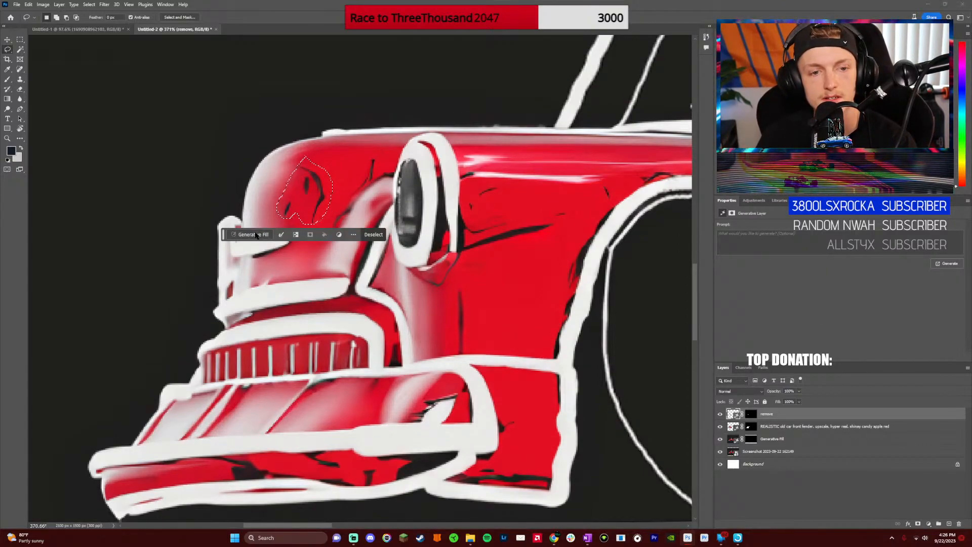
pyautogui.press('Return')
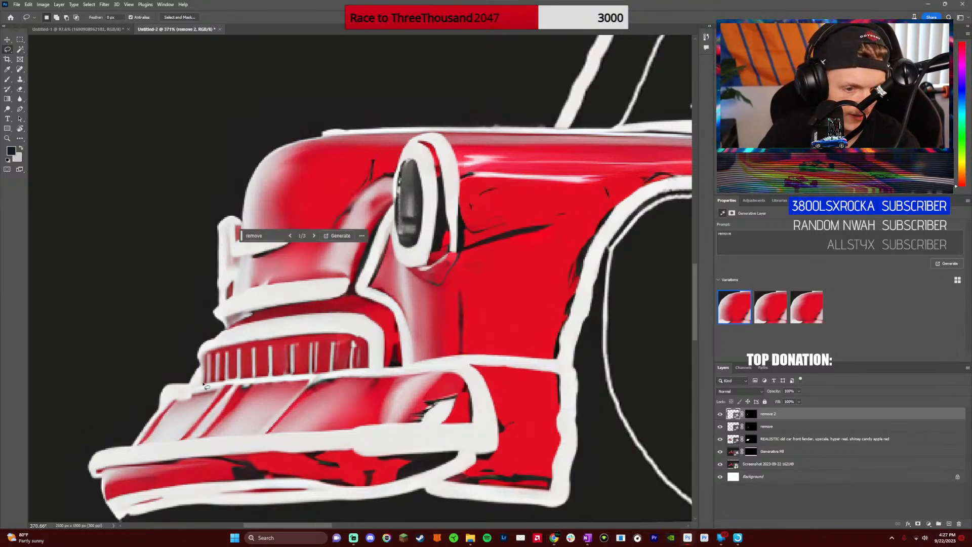
# Lasso the ribbed lower grille opening above the front bumper, just inside its white outline
pyautogui.scroll(3, 204, 384)
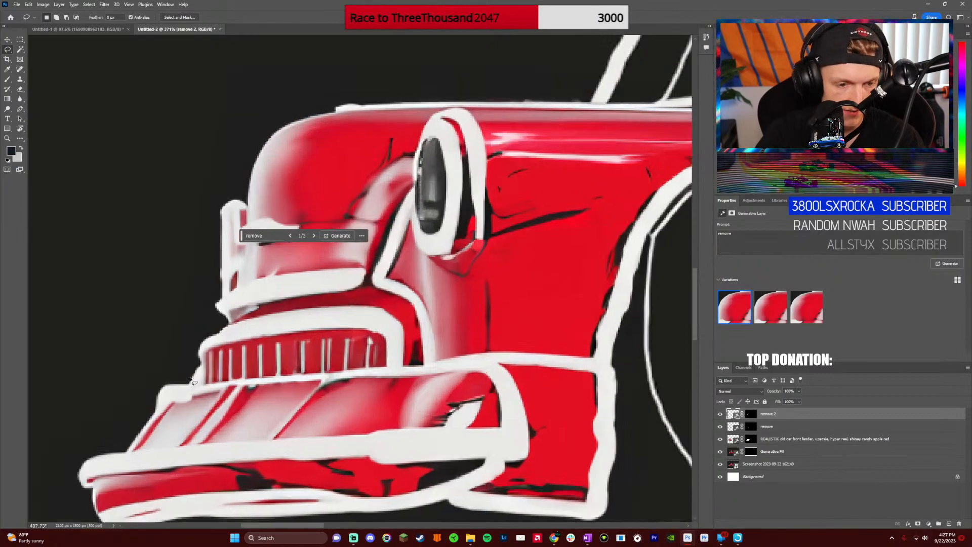
pyautogui.moveTo(213, 387); pyautogui.dragTo(210, 366)
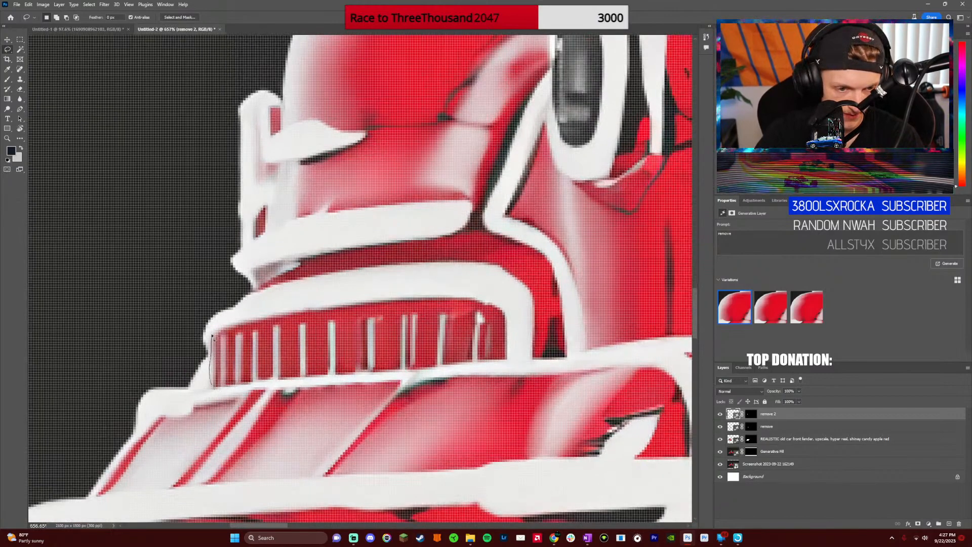
pyautogui.moveTo(239, 321)
pyautogui.mouseDown()
pyautogui.moveTo(396, 292)
pyautogui.moveTo(502, 303)
pyautogui.moveTo(512, 325)
pyautogui.mouseUp()
pyautogui.moveTo(515, 365); pyautogui.dragTo(429, 374)
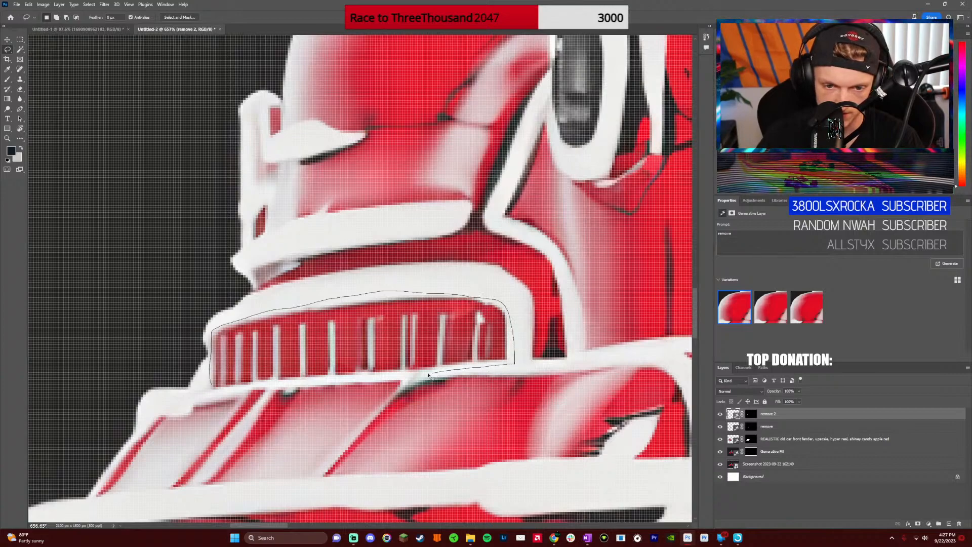
pyautogui.moveTo(340, 380); pyautogui.dragTo(245, 387)
# Run Generative Fill on the selected grille opening with the prompt "silver old car lower grill"
pyautogui.click(321, 400)
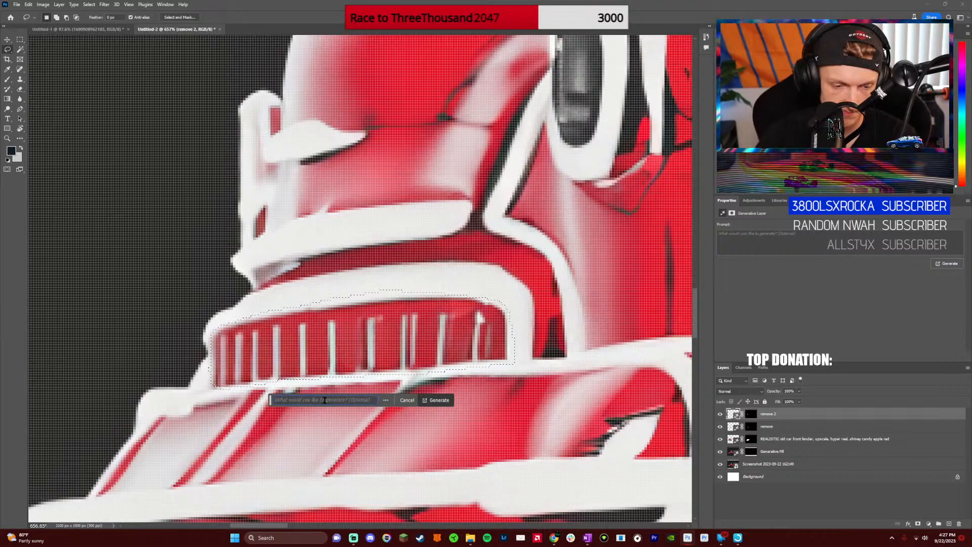
pyautogui.write('silver ')
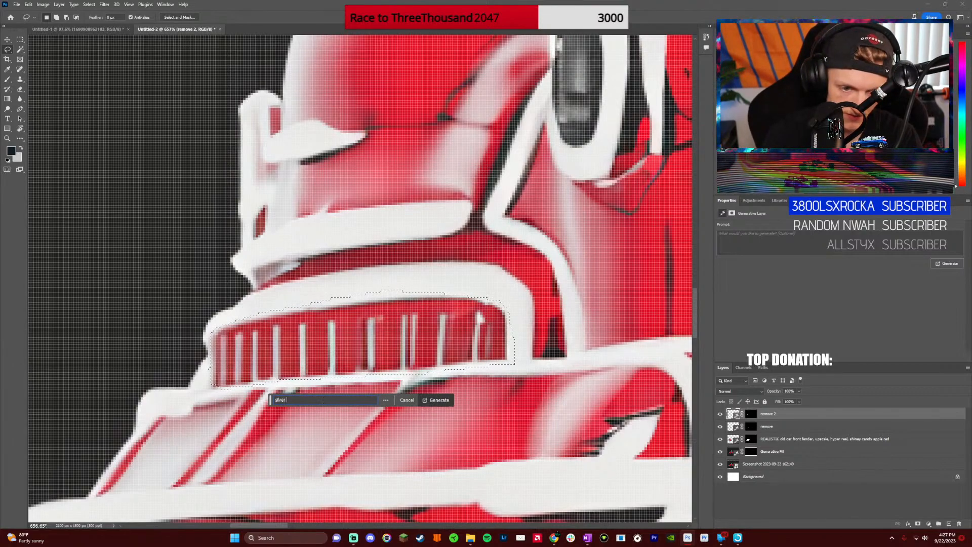
pyautogui.write('old car')
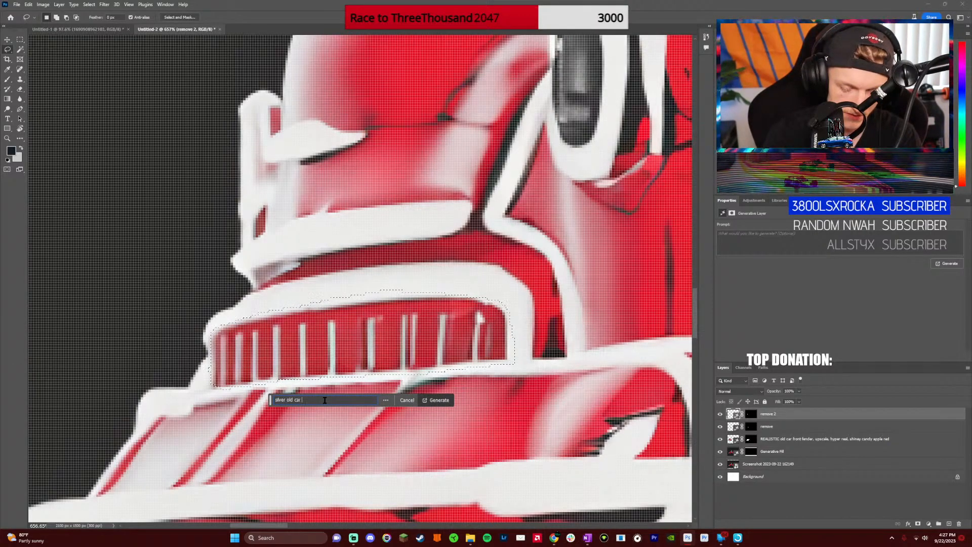
pyautogui.write(' lower f')
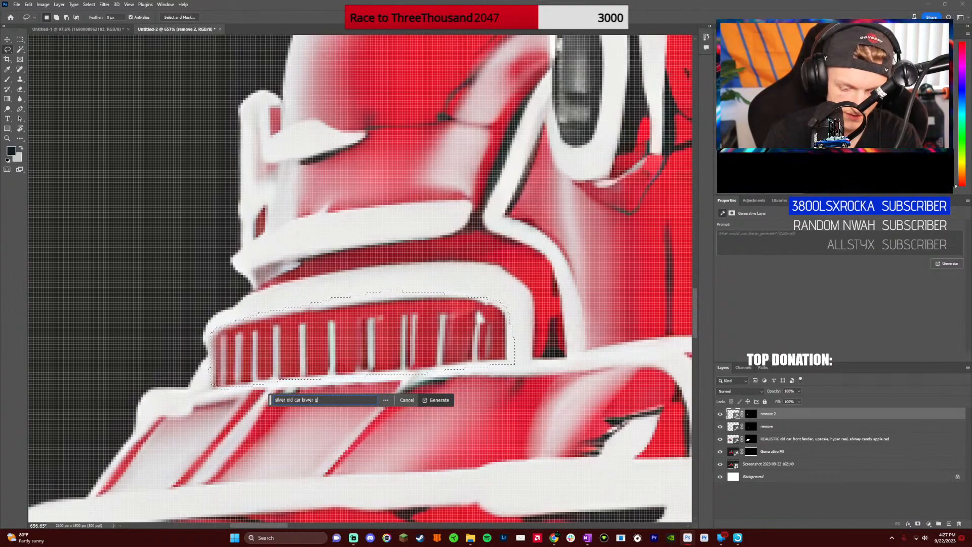
pyautogui.write('rill')
pyautogui.press('Return')
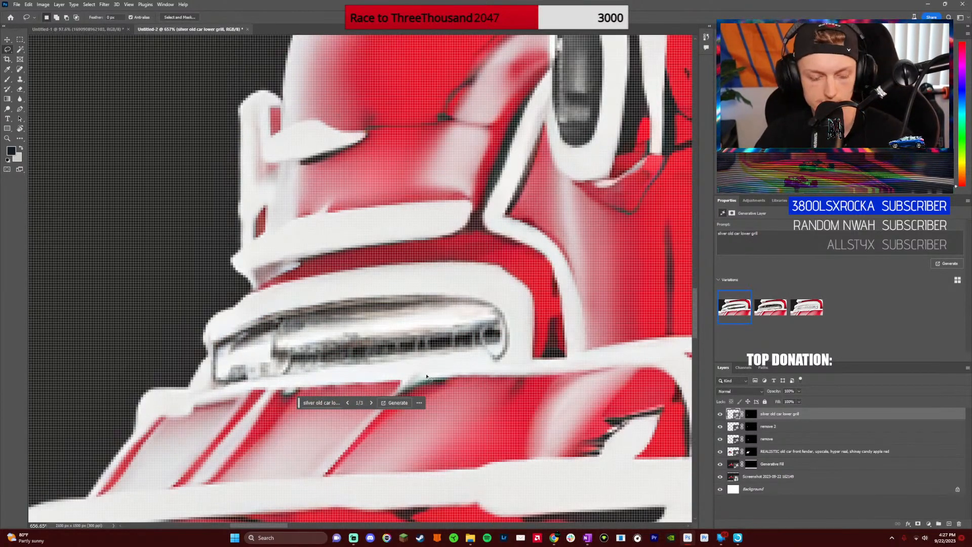
# Compare the generated lower grille variations against the whole front end and keep the second one
pyautogui.scroll(-4, 405, 368)
pyautogui.scroll(-2, 406, 368)
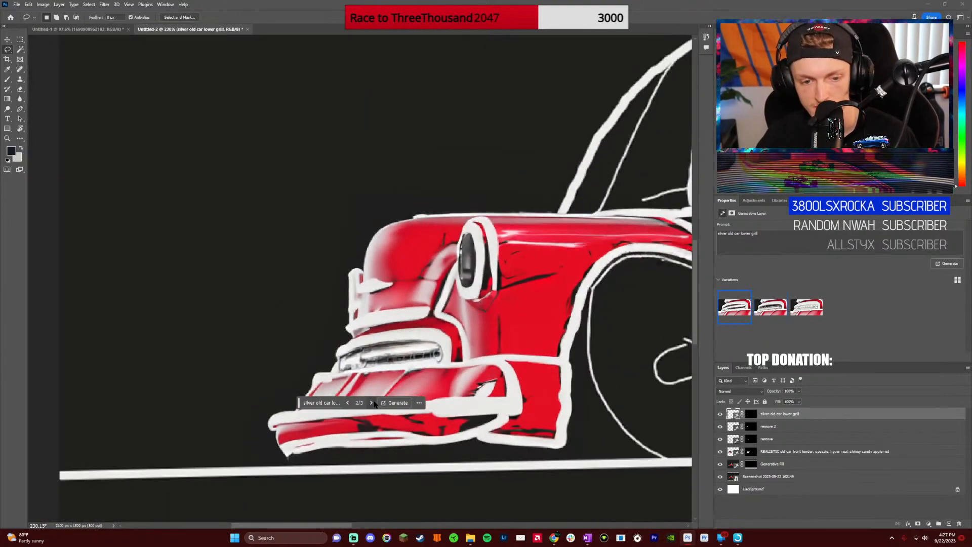
pyautogui.click(347, 403)
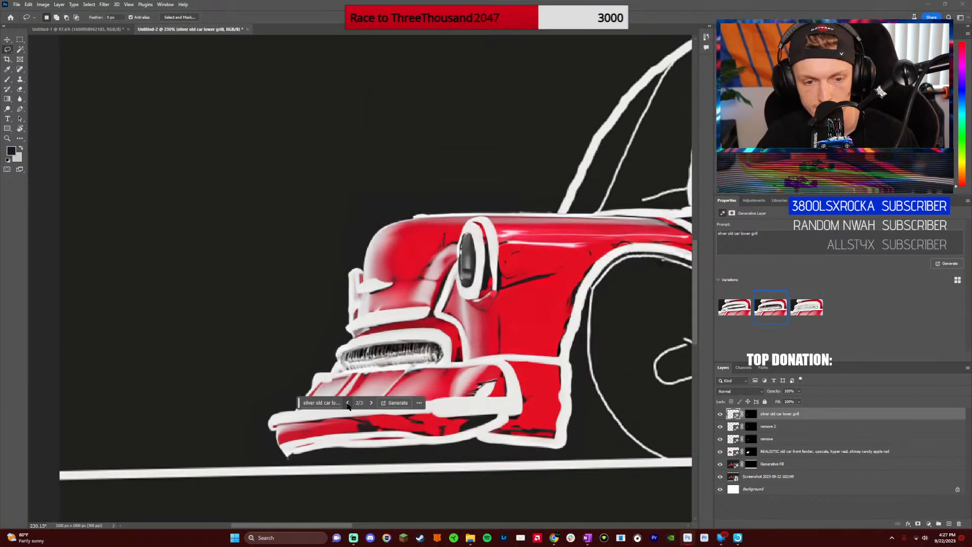
pyautogui.scroll(4, 381, 302)
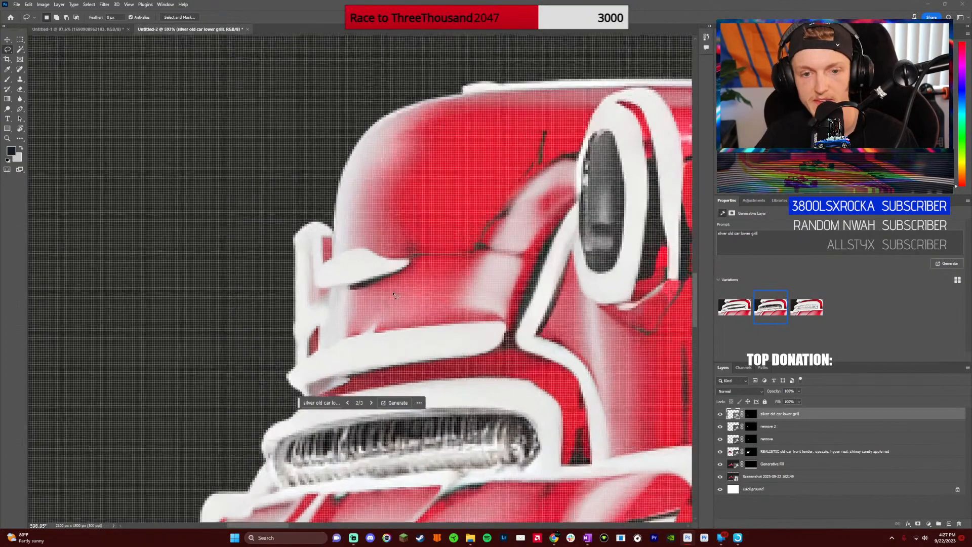
pyautogui.scroll(-2, 393, 294)
pyautogui.scroll(2, 385, 385)
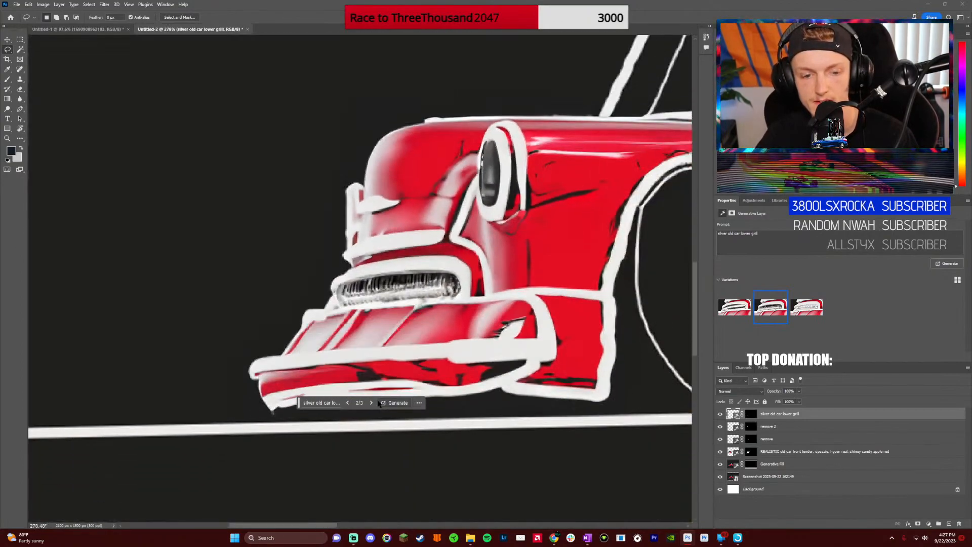
# Lasso the low red strip beneath the front bumper, from its front tip back to the bumper's rear end
pyautogui.scroll(1, 337, 358)
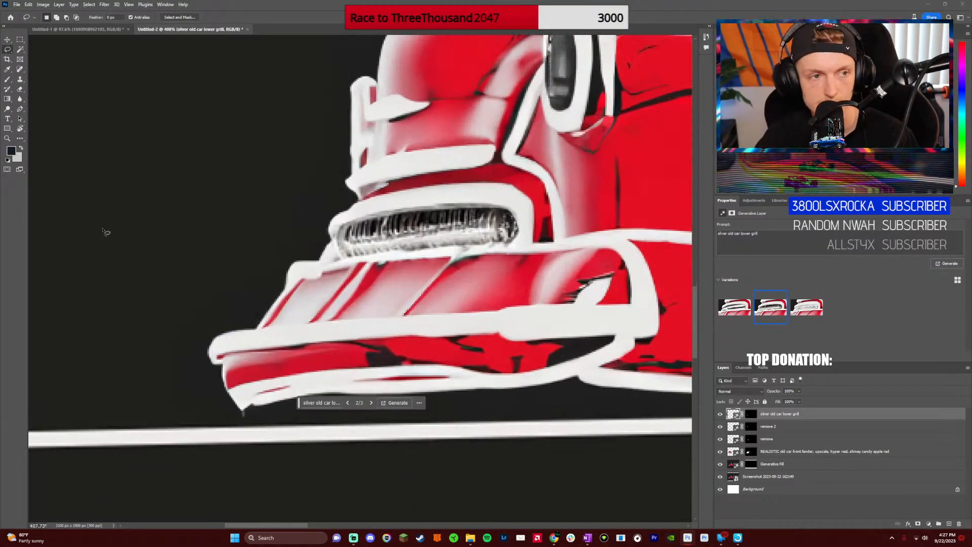
pyautogui.moveTo(223, 397); pyautogui.dragTo(277, 394)
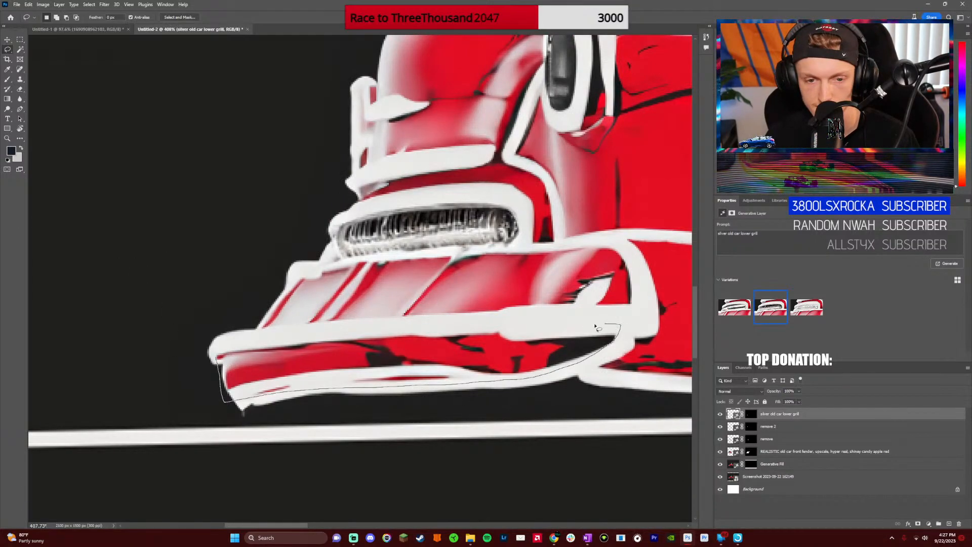
pyautogui.moveTo(598, 328); pyautogui.dragTo(234, 345)
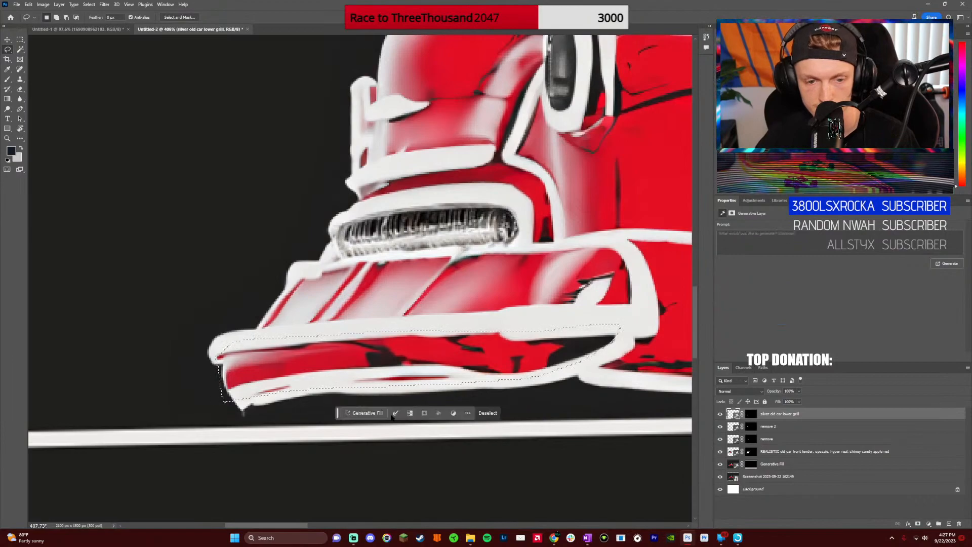
# Run Generative Fill on the selected strip beneath the bumper with the prompt "racecar front wing"
pyautogui.click(375, 414)
pyautogui.write('race')
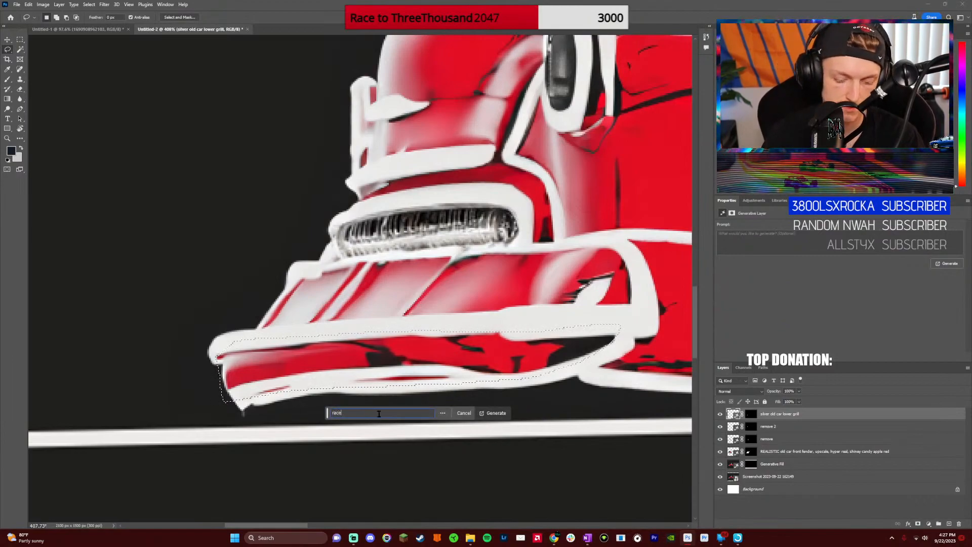
pyautogui.write('car ')
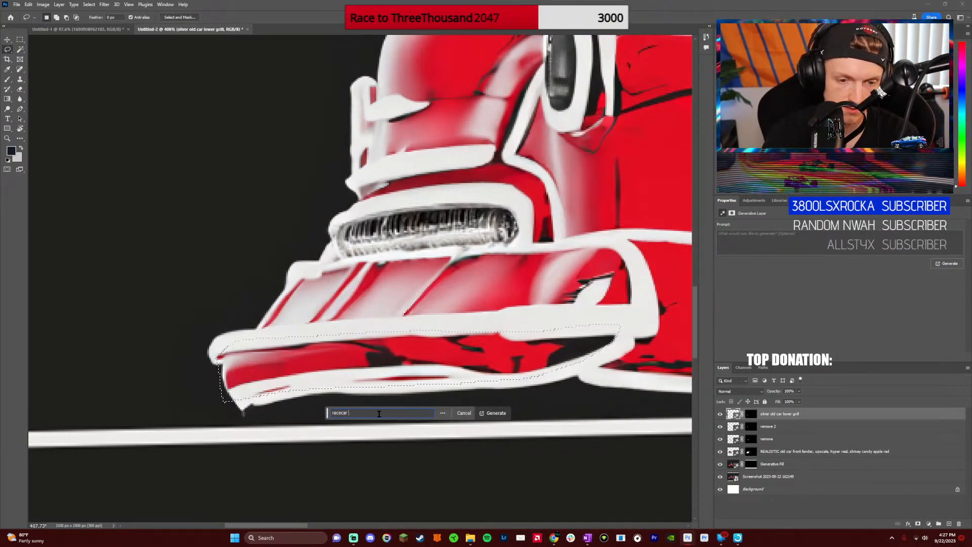
pyautogui.write('front wing')
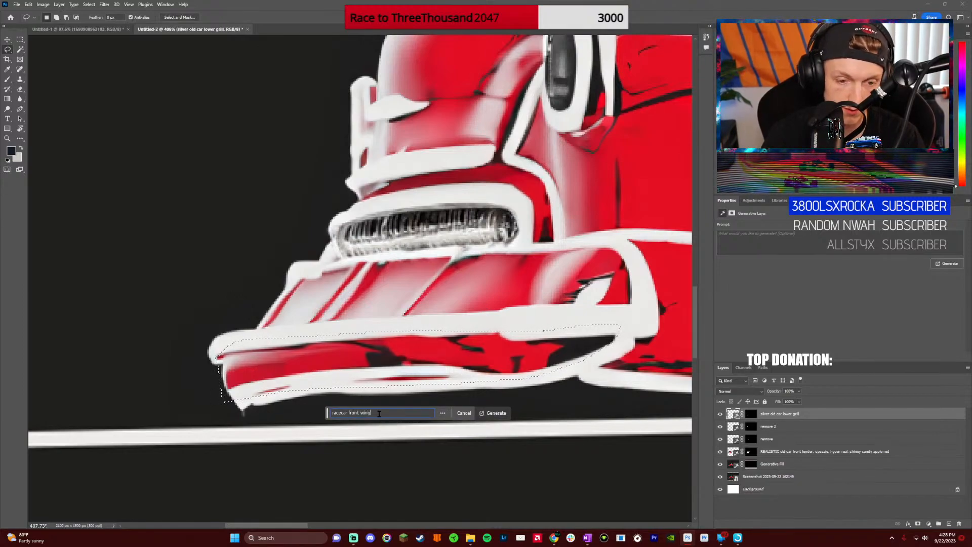
pyautogui.press('Return')
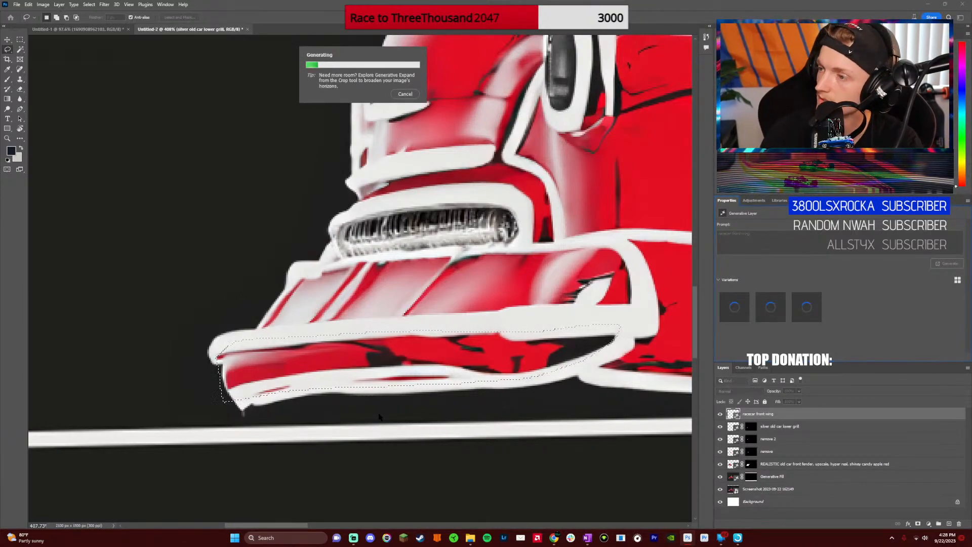
pyautogui.press('XF86AudioLowerVolume')
pyautogui.press('XF86AudioRaiseVolume')
pyautogui.press('XF86AudioRaiseVolume')
pyautogui.press('XF86AudioRaiseVolume')
pyautogui.press('XF86AudioRaiseVolume')
pyautogui.press('XF86AudioRaiseVolume')
pyautogui.press('XF86AudioRaiseVolume')
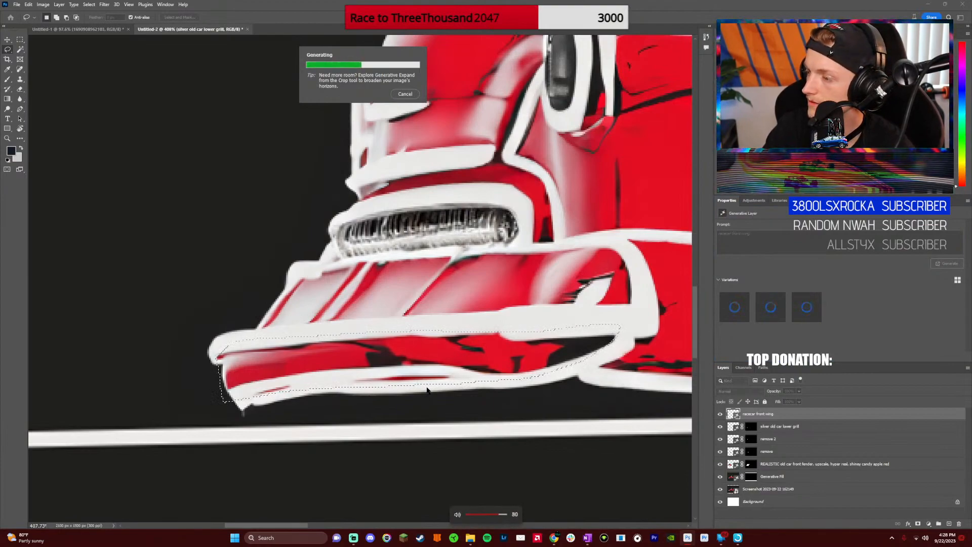
pyautogui.press('XF86AudioRaiseVolume')
pyautogui.press('XF86AudioRaiseVolume')
pyautogui.press('XF86AudioRaiseVolume')
pyautogui.press('XF86AudioRaiseVolume')
pyautogui.press('XF86AudioRaiseVolume')
pyautogui.press('XF86AudioRaiseVolume')
pyautogui.press('XF86AudioRaiseVolume')
pyautogui.press('XF86AudioRaiseVolume')
pyautogui.press('XF86AudioRaiseVolume')
pyautogui.press('XF86AudioRaiseVolume')
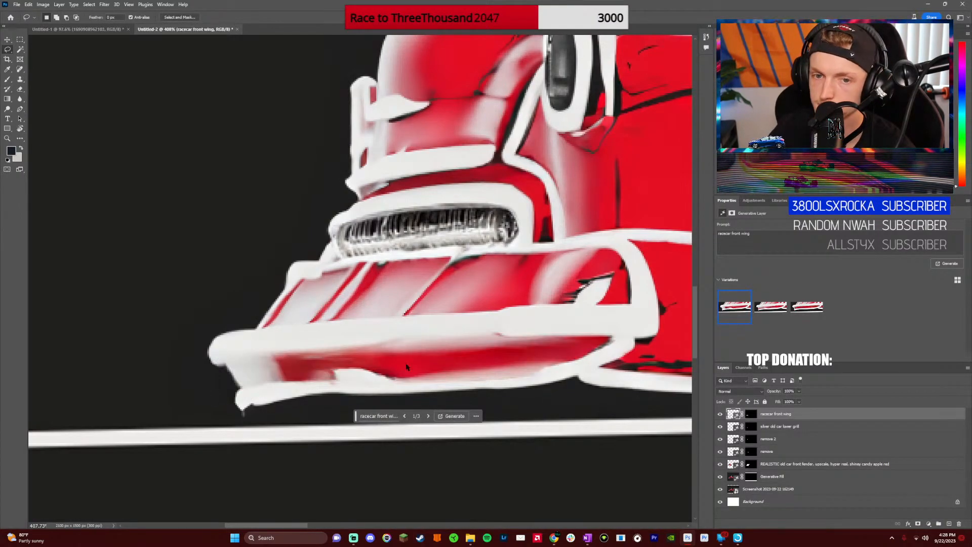
# Compare the generated front wing variations and keep the third one
pyautogui.click(427, 417)
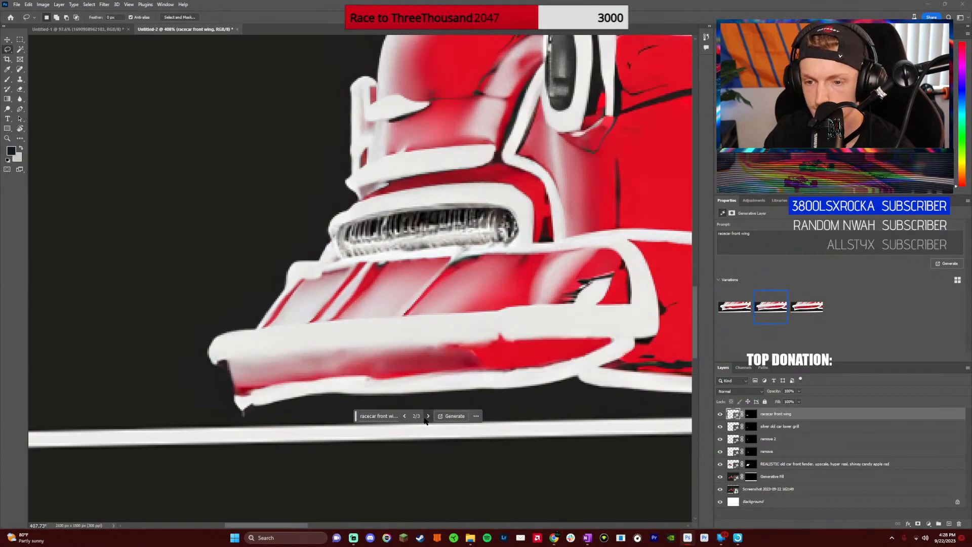
pyautogui.click(427, 416)
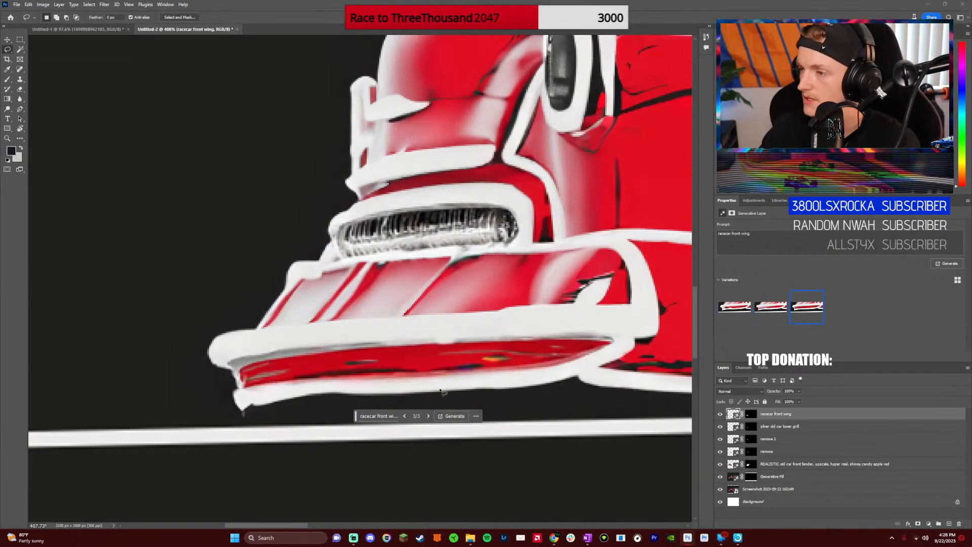
pyautogui.scroll(-5, 378, 365)
pyautogui.scroll(-2, 377, 365)
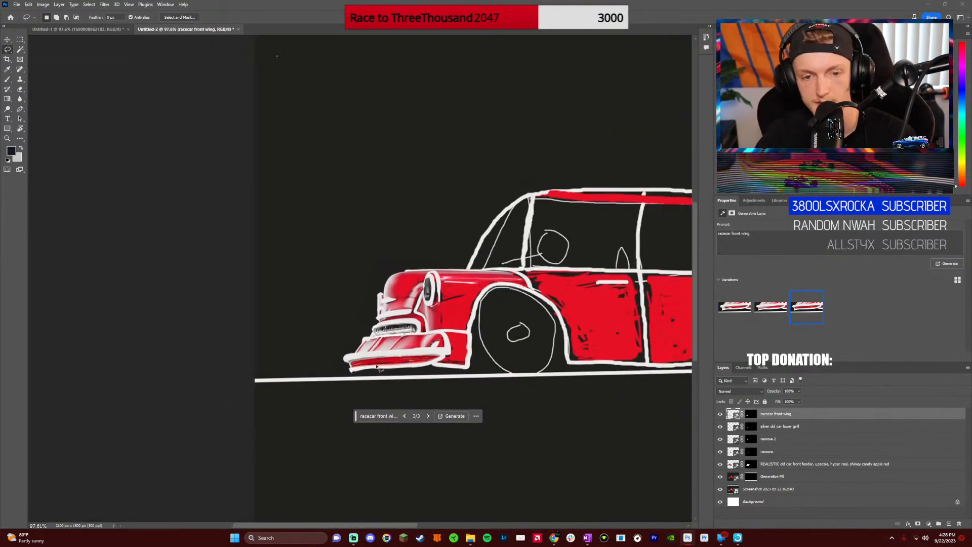
# Lasso the front door panel along the window line, door gap, sill and front wheel arch
pyautogui.moveTo(407, 525); pyautogui.dragTo(457, 525)
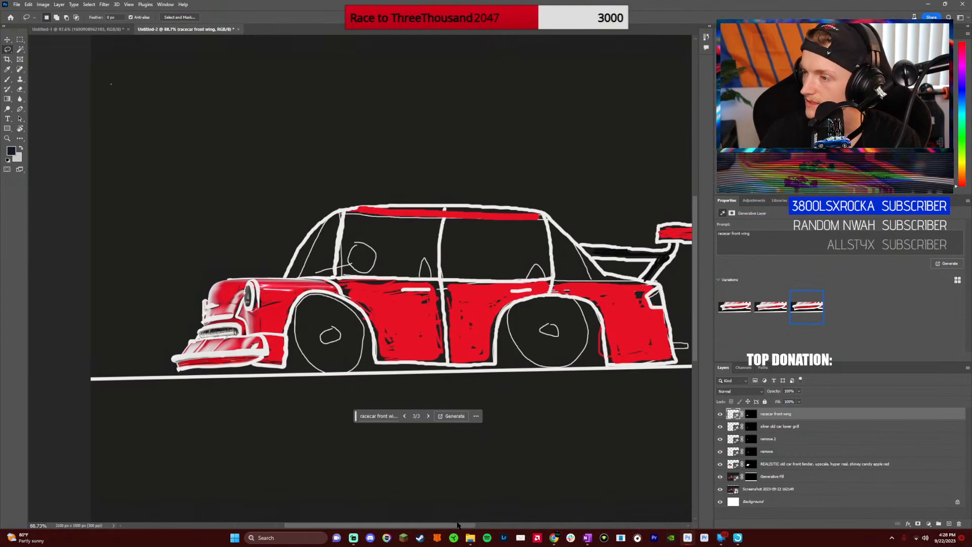
pyautogui.scroll(4, 378, 400)
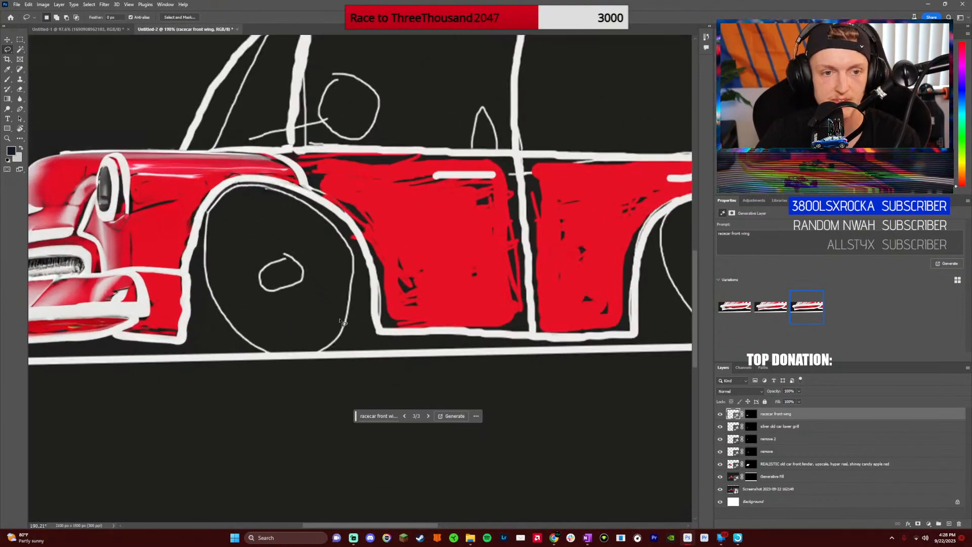
pyautogui.scroll(3, 342, 322)
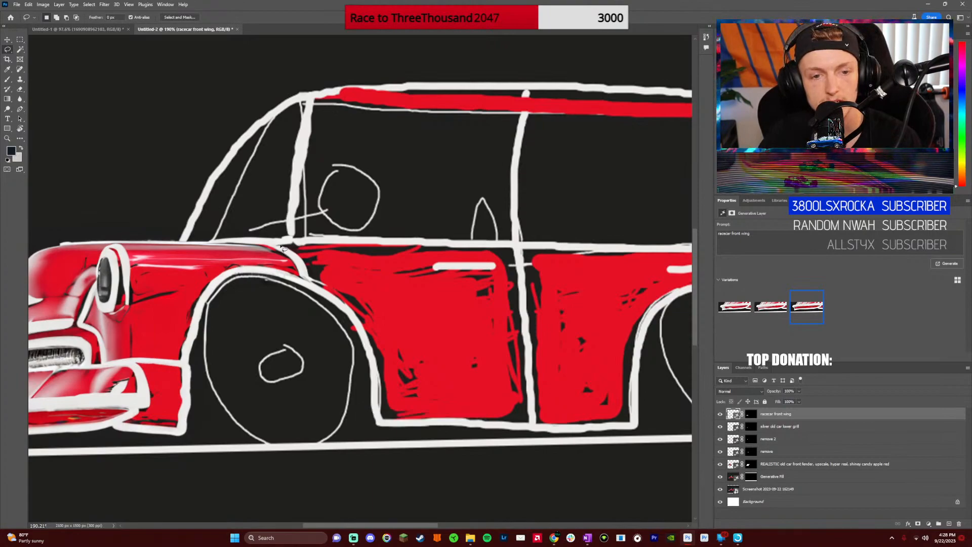
pyautogui.moveTo(328, 246); pyautogui.dragTo(512, 252)
pyautogui.moveTo(520, 285)
pyautogui.mouseDown()
pyautogui.moveTo(530, 424)
pyautogui.moveTo(392, 422)
pyautogui.mouseUp()
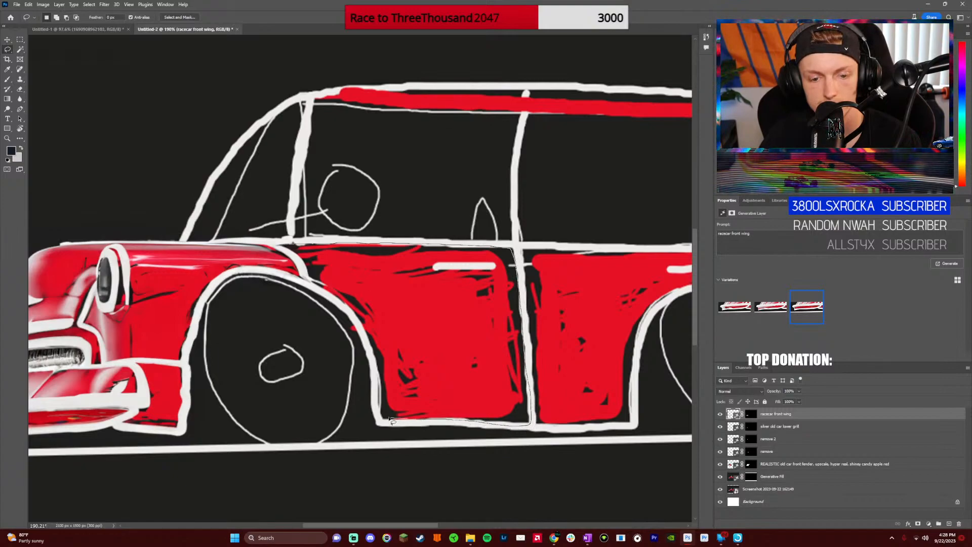
pyautogui.moveTo(375, 359); pyautogui.dragTo(358, 326)
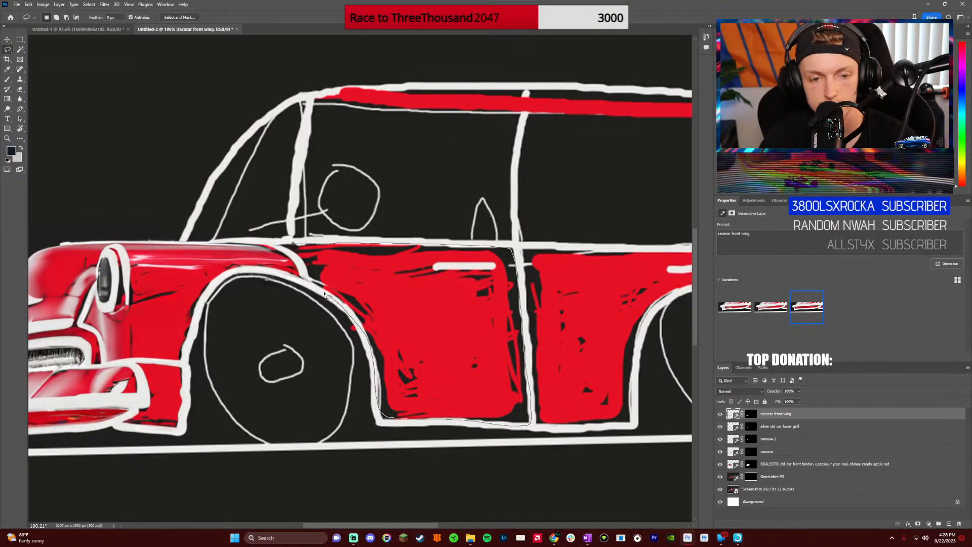
pyautogui.moveTo(275, 245); pyautogui.dragTo(278, 245)
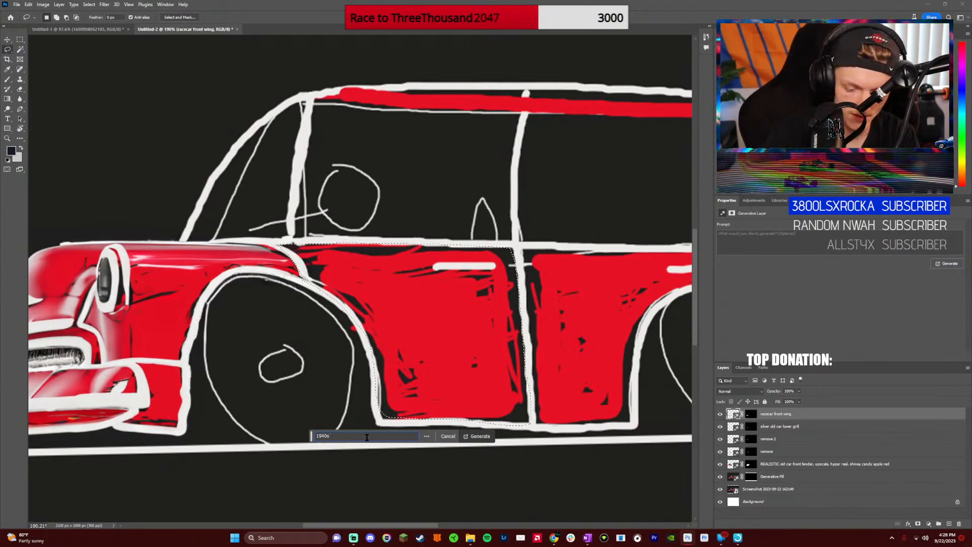
# Generate a fill for the selected front door from "1940s car door, hyper real, 4k, candy apple red" and choose the second variation
pyautogui.write('car door, hyper real, 4k, candy apple red')
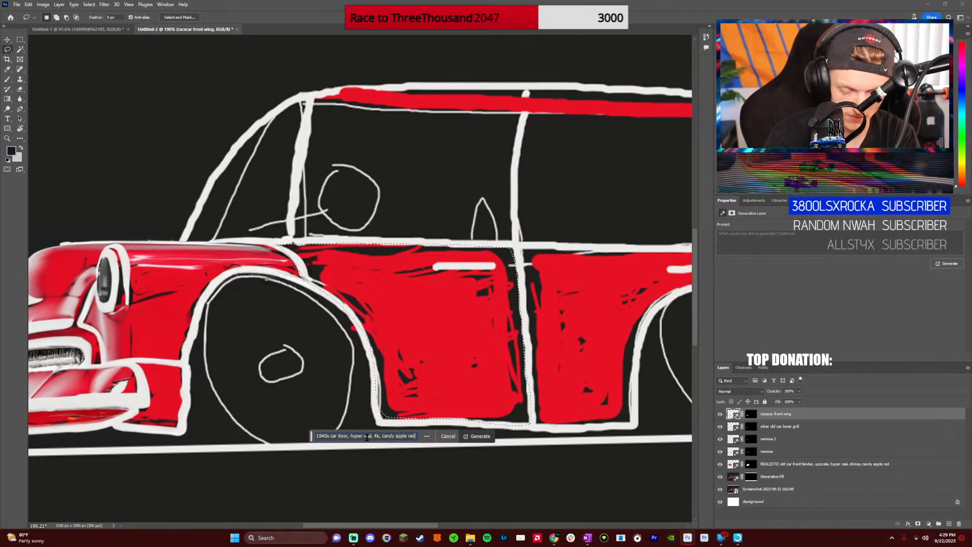
pyautogui.press('Return')
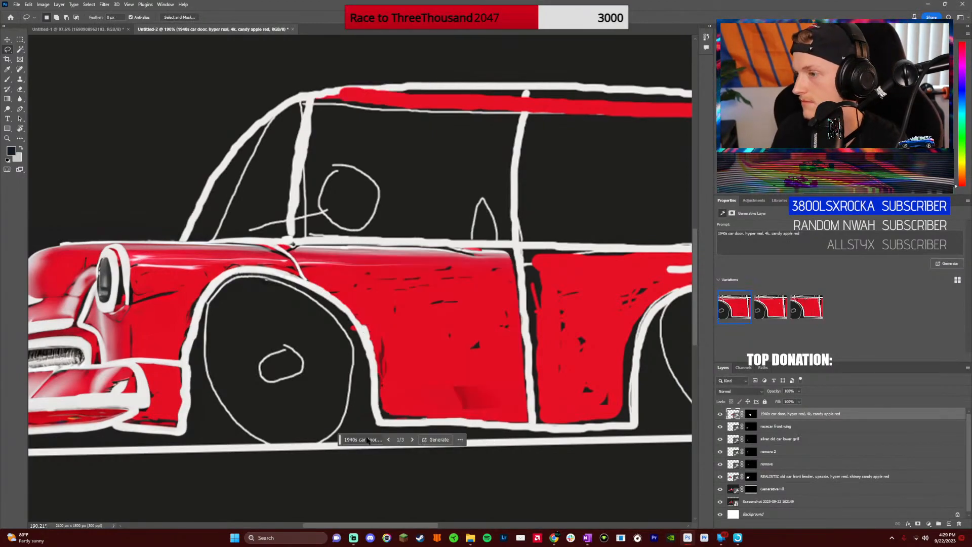
pyautogui.click(413, 440)
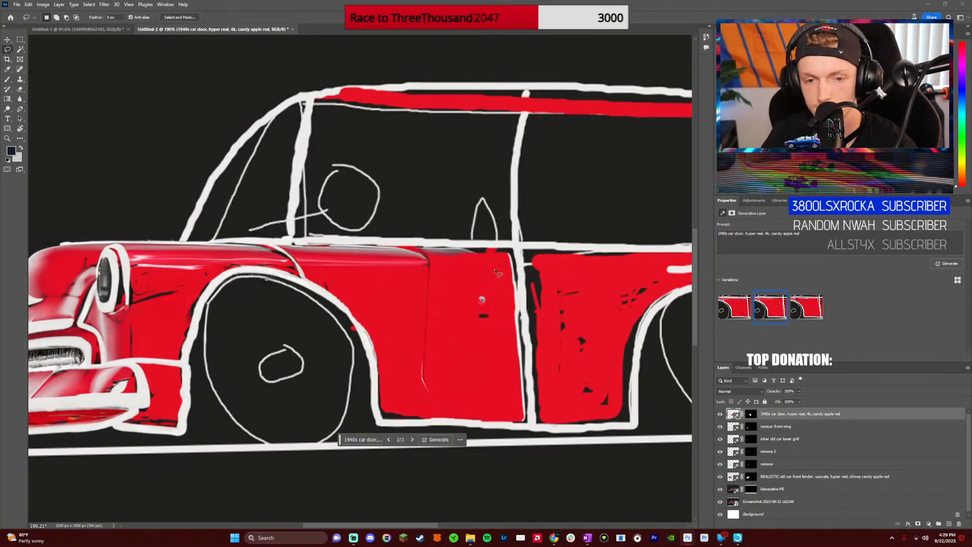
# Lasso a small handle-shaped area on the upper front door and run Generative Fill with the prompt "old car door handle"
pyautogui.moveTo(490, 268)
pyautogui.mouseDown()
pyautogui.moveTo(450, 274)
pyautogui.moveTo(450, 283)
pyautogui.moveTo(505, 271)
pyautogui.mouseUp()
pyautogui.click(436, 294)
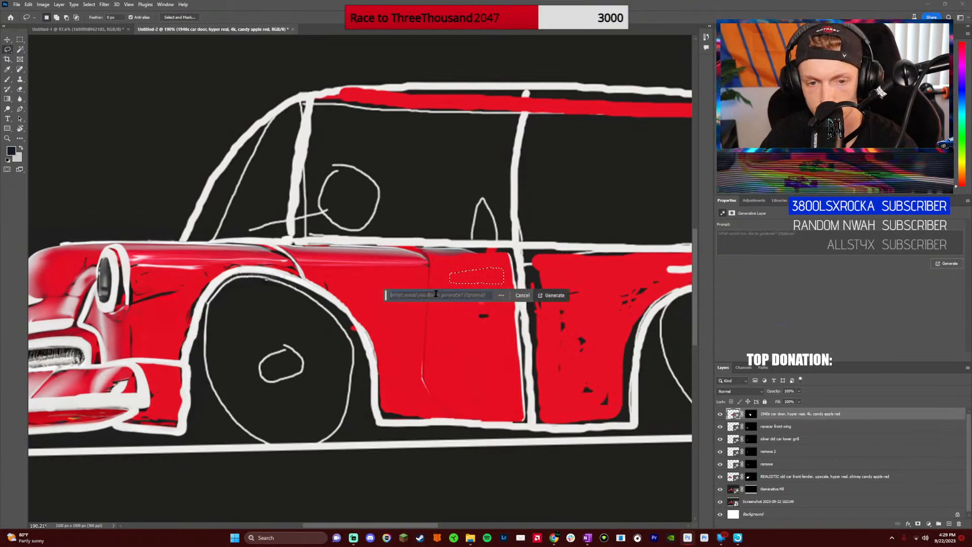
pyautogui.write('old car')
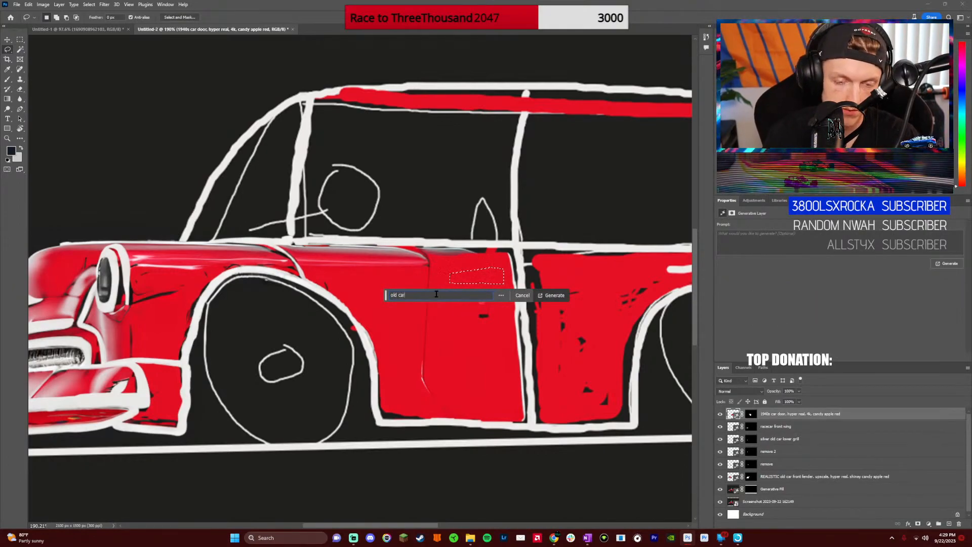
pyautogui.write(' door hand')
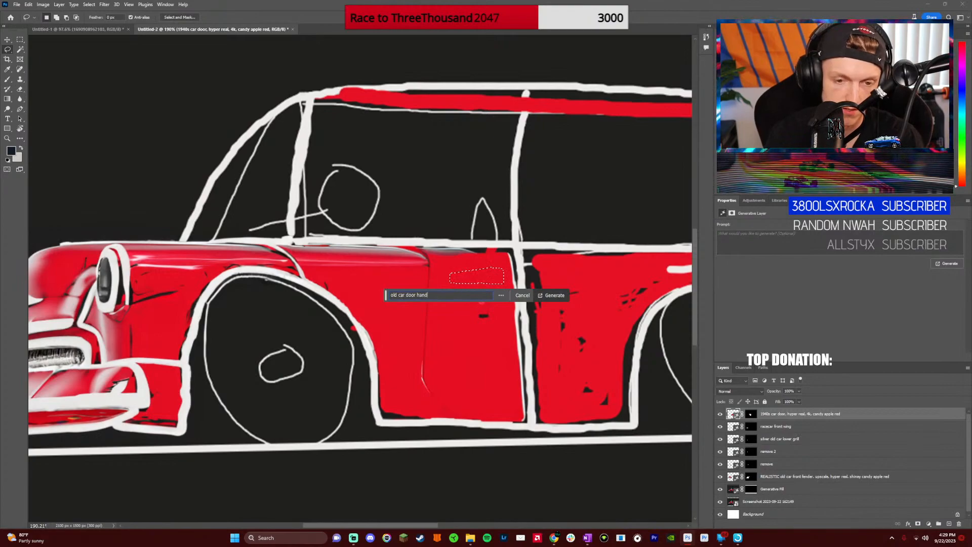
pyautogui.write('le')
pyautogui.press('Return')
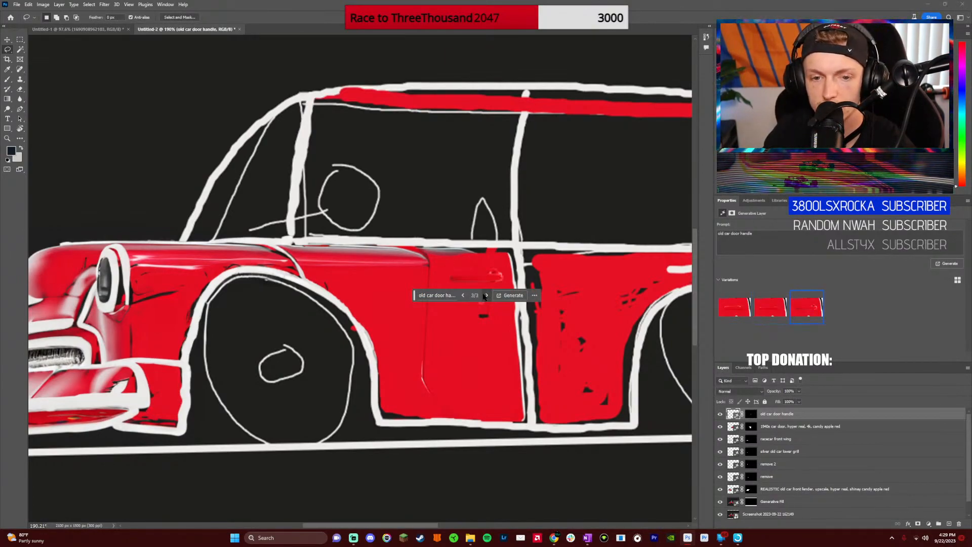
# Regenerate the door handle with the prompt "old car door handle, chrome", compare the results and choose the second variation
pyautogui.click(442, 296)
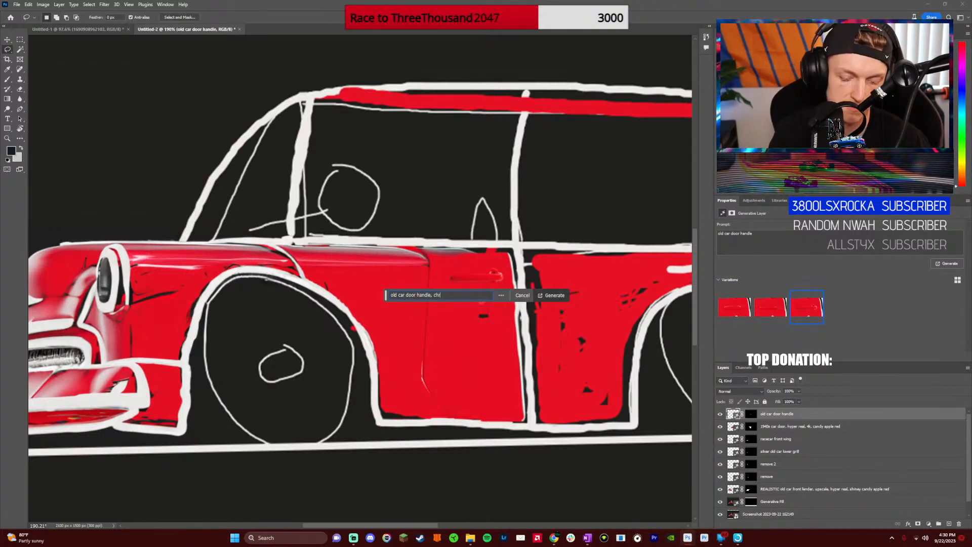
pyautogui.write(', chrome')
pyautogui.press('Return')
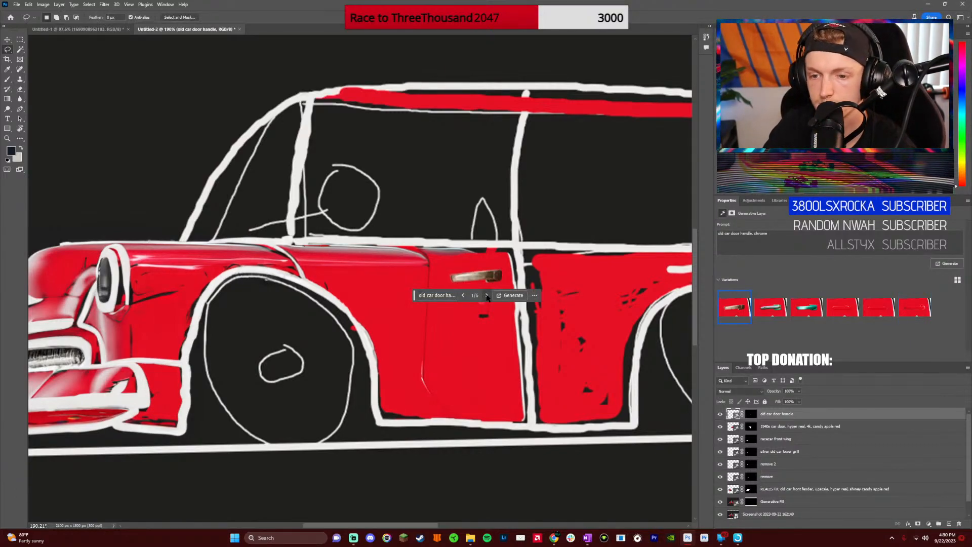
pyautogui.click(487, 295)
pyautogui.click(487, 296)
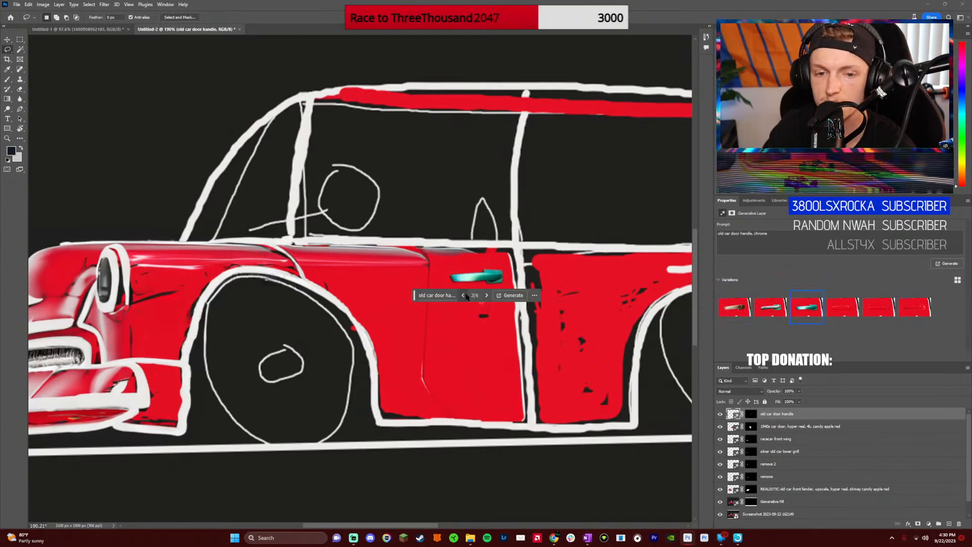
pyautogui.click(464, 296)
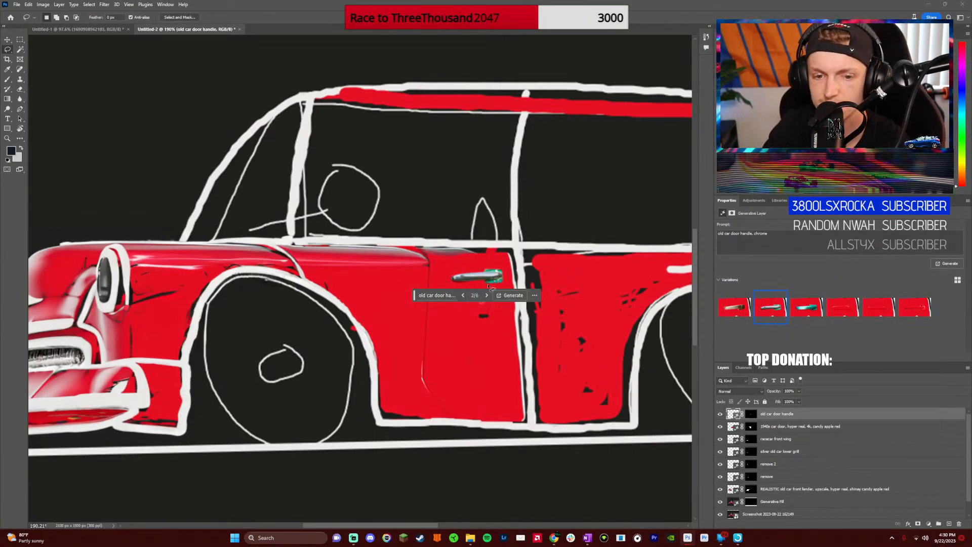
# Lasso the green plate around the door handle's base and run Generative Fill with the prompt "remove green"
pyautogui.scroll(8, 502, 261)
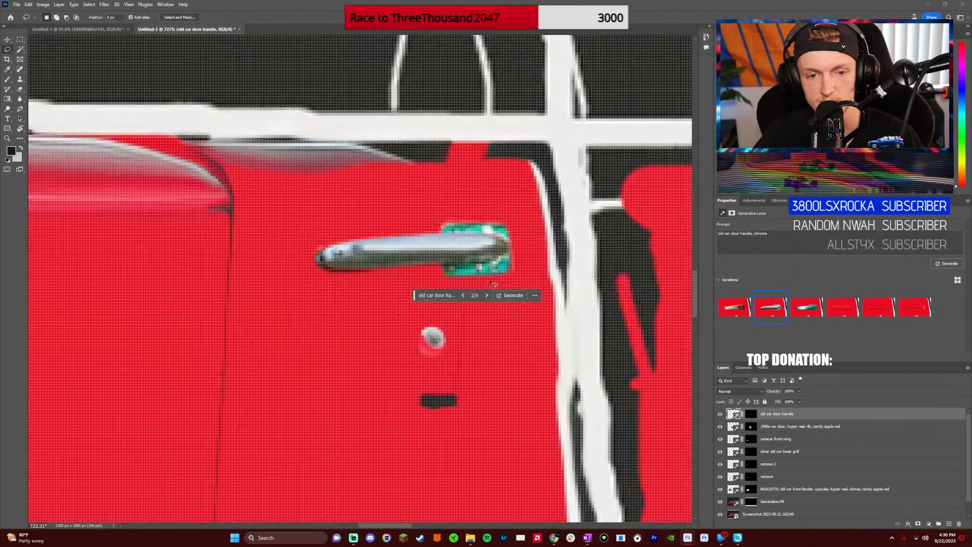
pyautogui.moveTo(438, 265); pyautogui.dragTo(458, 269)
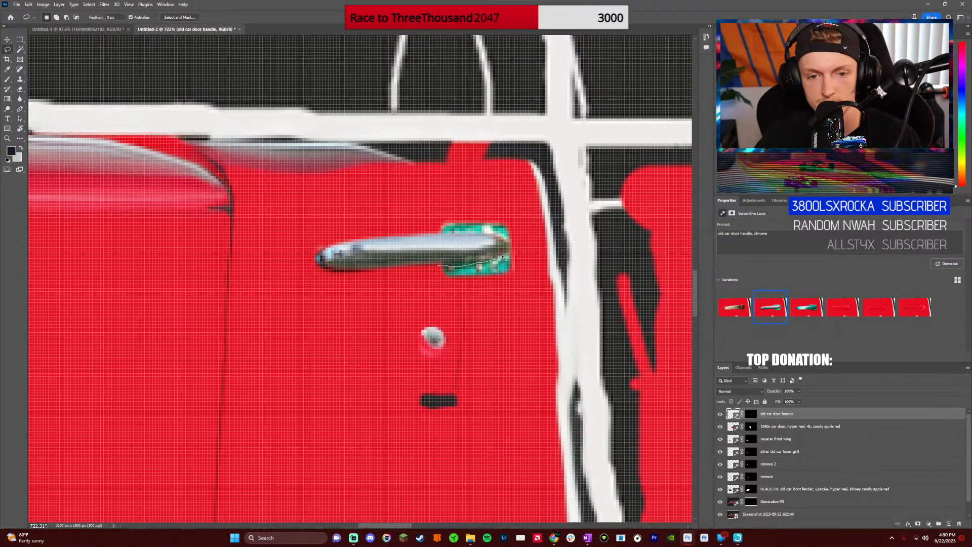
pyautogui.moveTo(454, 236); pyautogui.dragTo(442, 201)
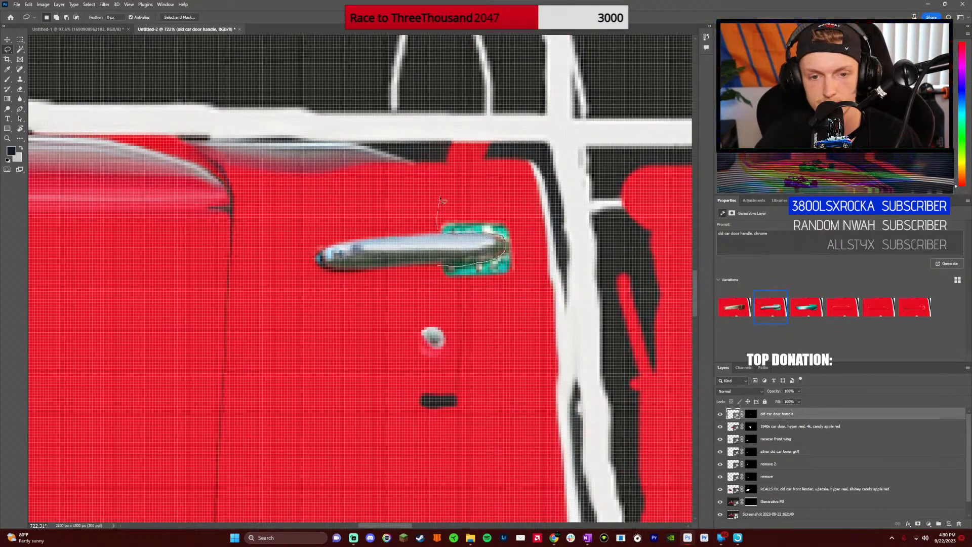
pyautogui.moveTo(518, 205)
pyautogui.mouseDown()
pyautogui.moveTo(521, 295)
pyautogui.moveTo(434, 284)
pyautogui.mouseUp()
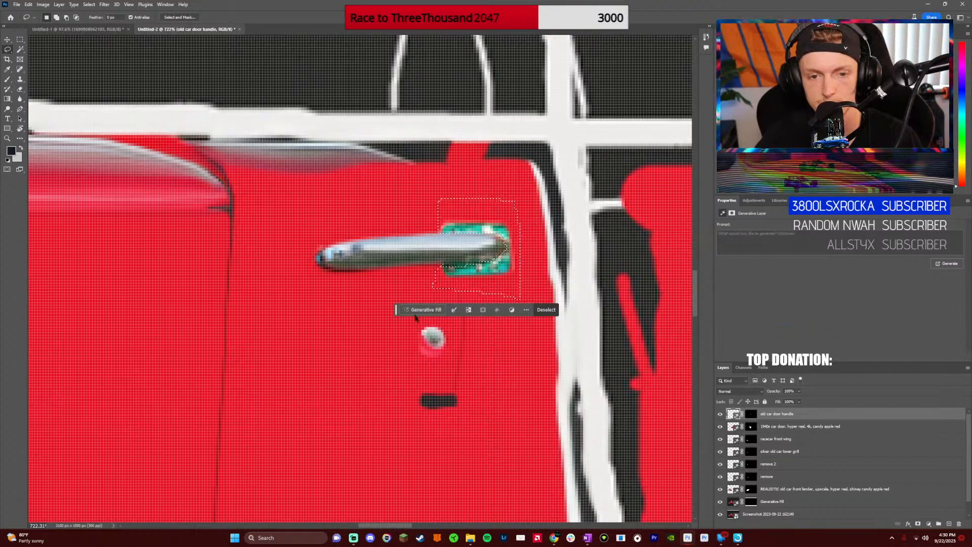
pyautogui.write('remove ')
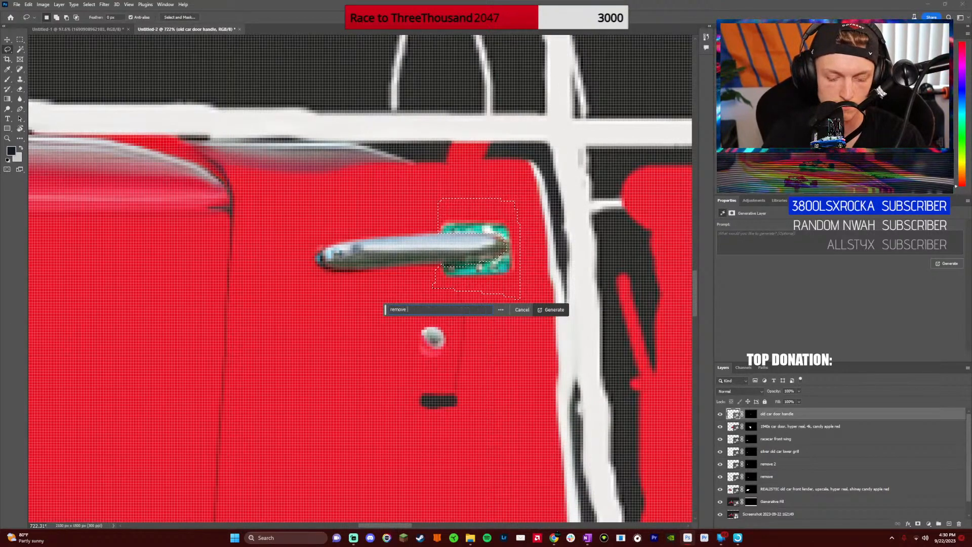
pyautogui.write('green')
pyautogui.press('Return')
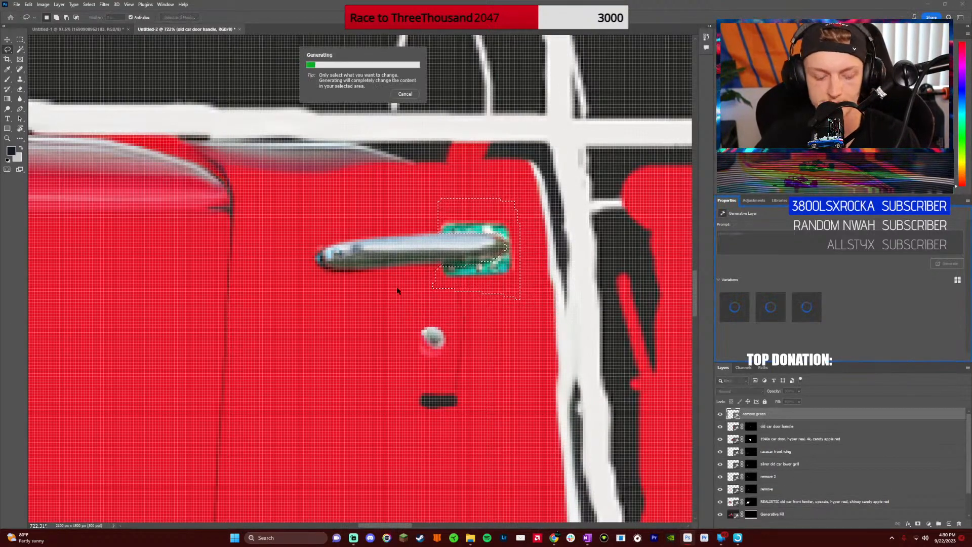
# Lasso the rear door panel along the window line, rear wheel arch, sill and door gap
pyautogui.scroll(-4, 441, 293)
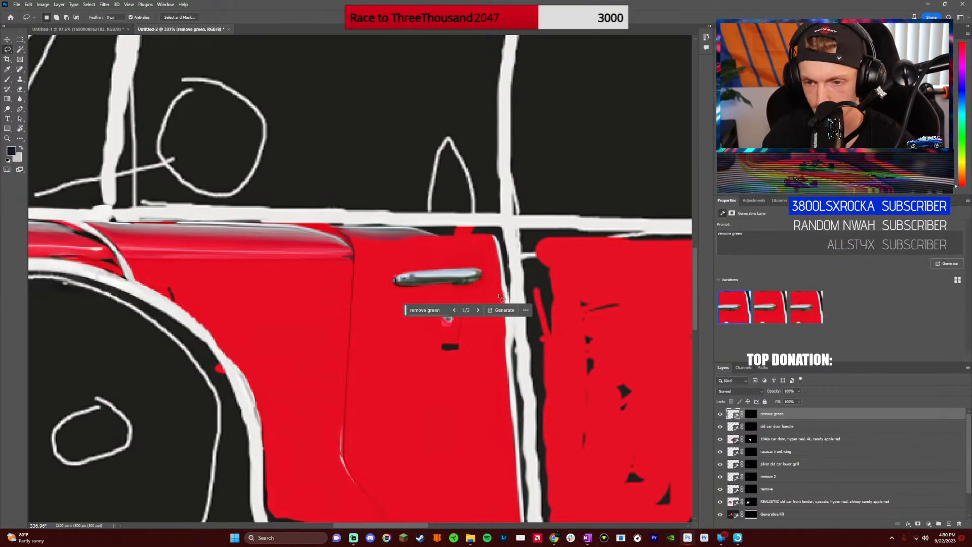
pyautogui.hscroll(-1, 443, 334)
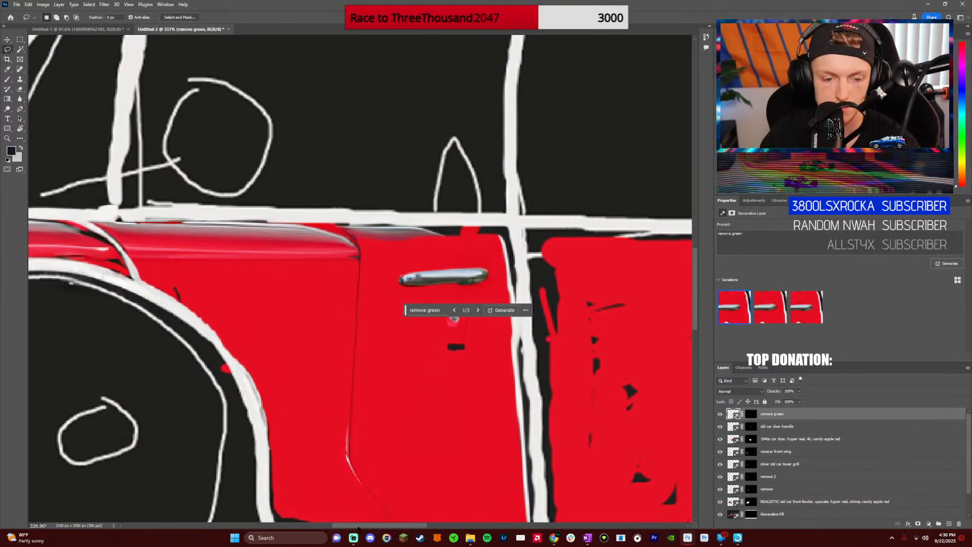
pyautogui.hscroll(10, 400, 425)
pyautogui.scroll(-1, 444, 400)
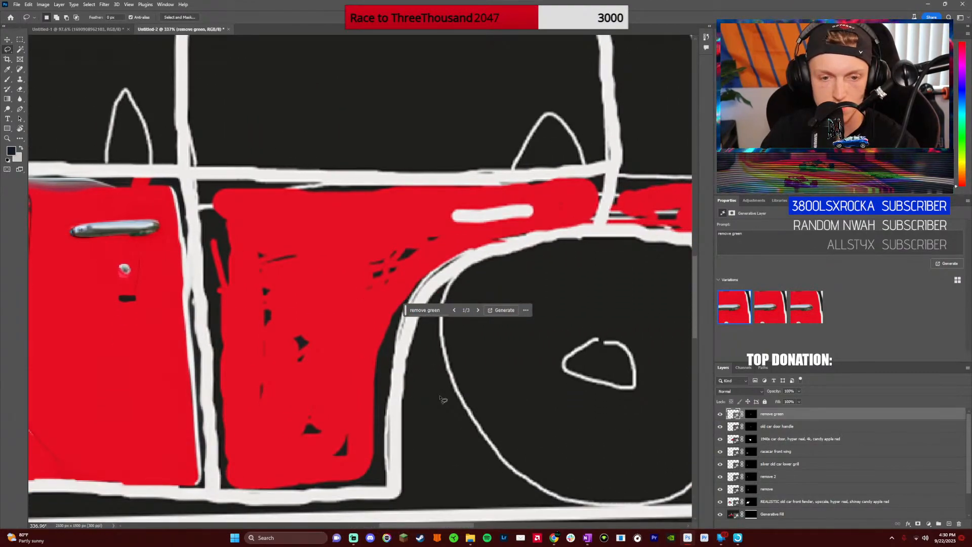
pyautogui.moveTo(196, 180)
pyautogui.mouseDown()
pyautogui.moveTo(600, 174)
pyautogui.moveTo(612, 189)
pyautogui.moveTo(595, 229)
pyautogui.moveTo(524, 240)
pyautogui.mouseUp()
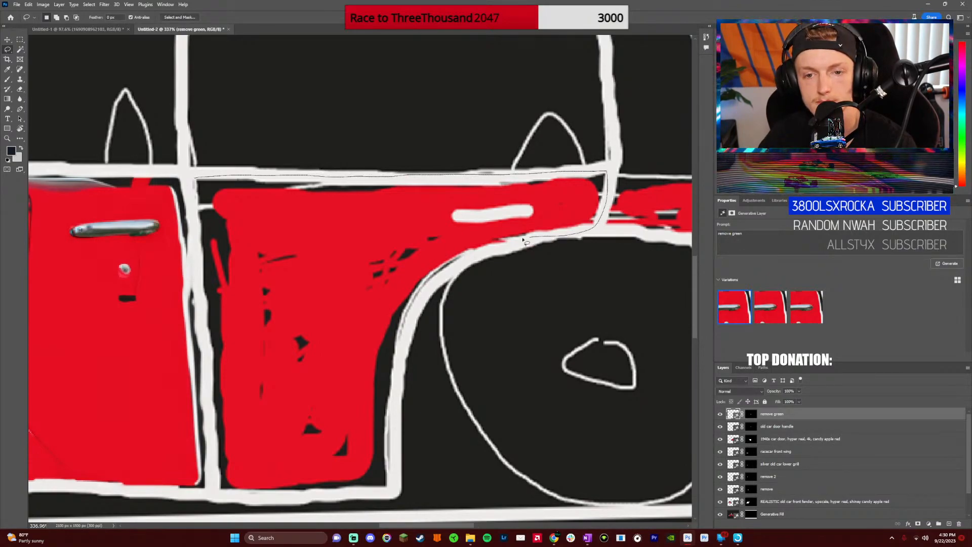
pyautogui.moveTo(458, 267)
pyautogui.mouseDown()
pyautogui.moveTo(431, 286)
pyautogui.moveTo(395, 360)
pyautogui.moveTo(387, 490)
pyautogui.moveTo(208, 490)
pyautogui.mouseUp()
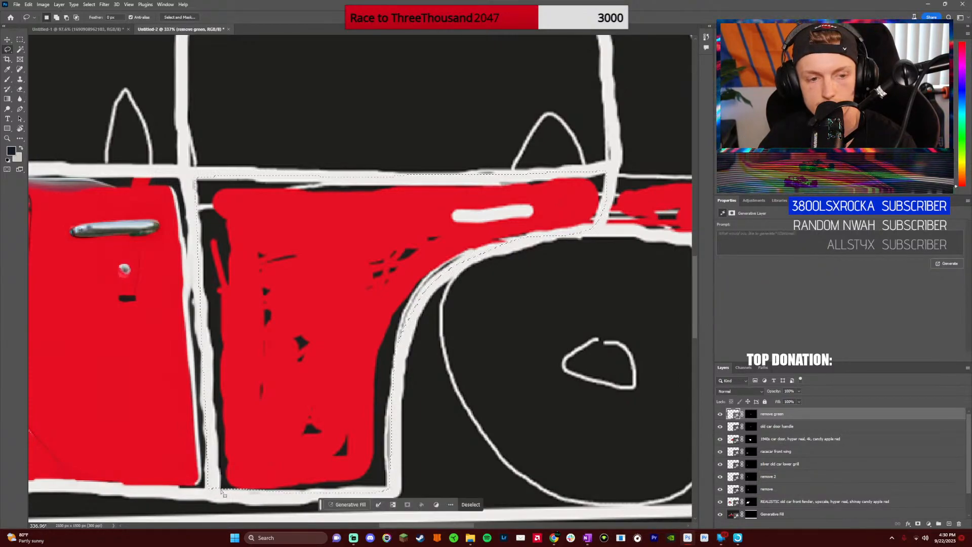
# Generate a fill for the selected rear door from "old car door, candy apple red, hyper real, 4k" and choose the third variation
pyautogui.click(347, 504)
pyautogui.write('old c')
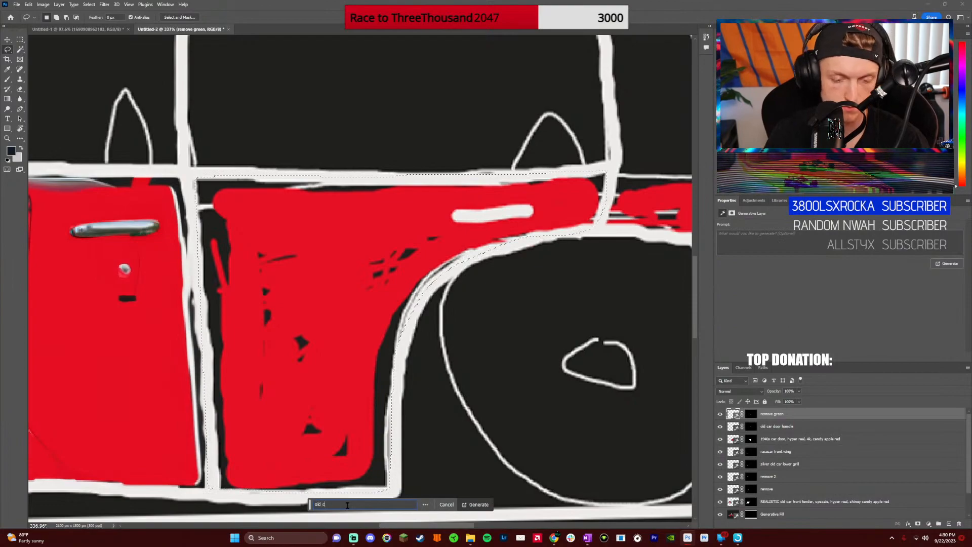
pyautogui.write('ar door')
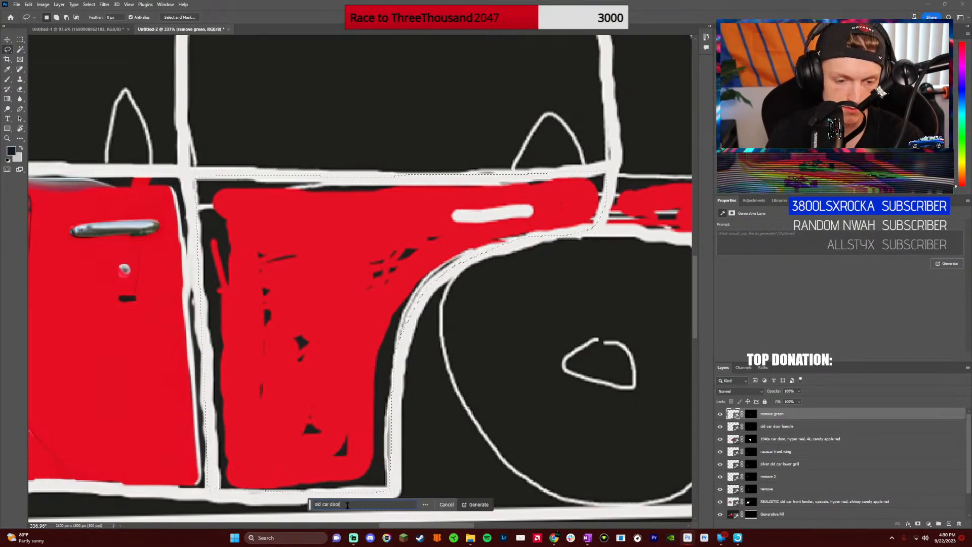
pyautogui.write(',')
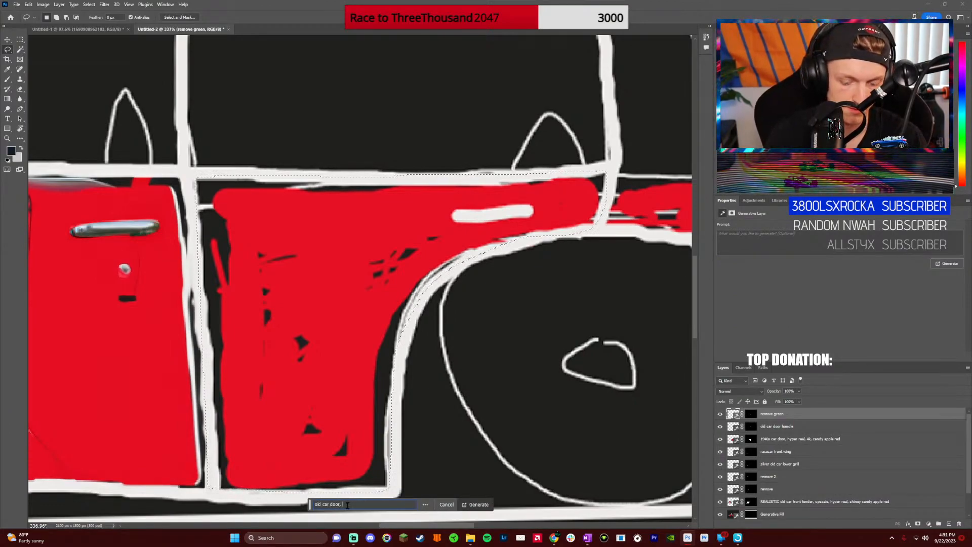
pyautogui.write(' candy apple red, ')
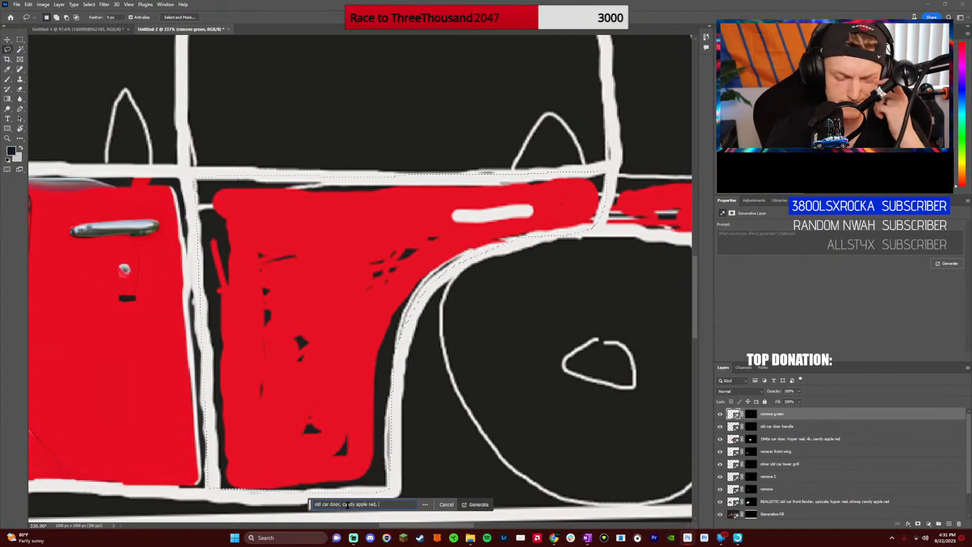
pyautogui.write('hyper real')
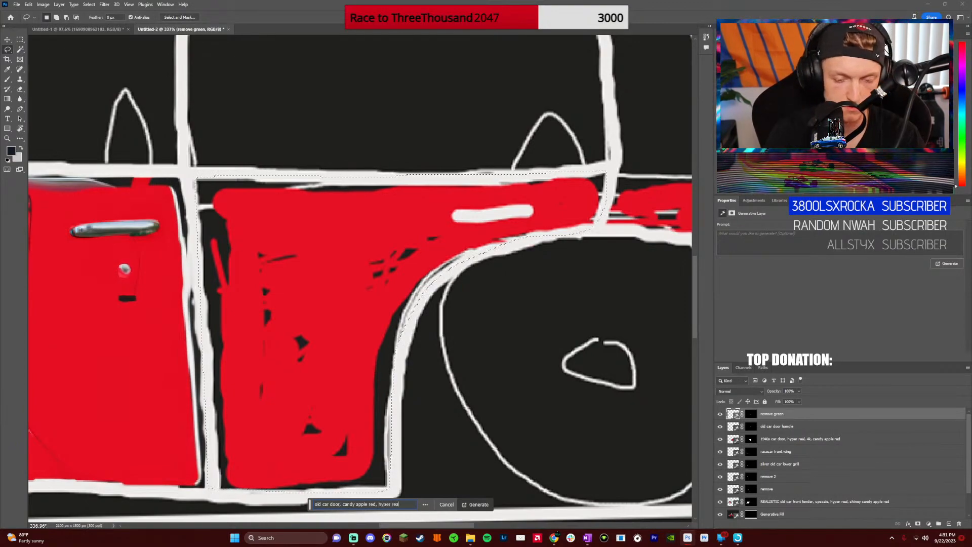
pyautogui.write(', 4k,5')
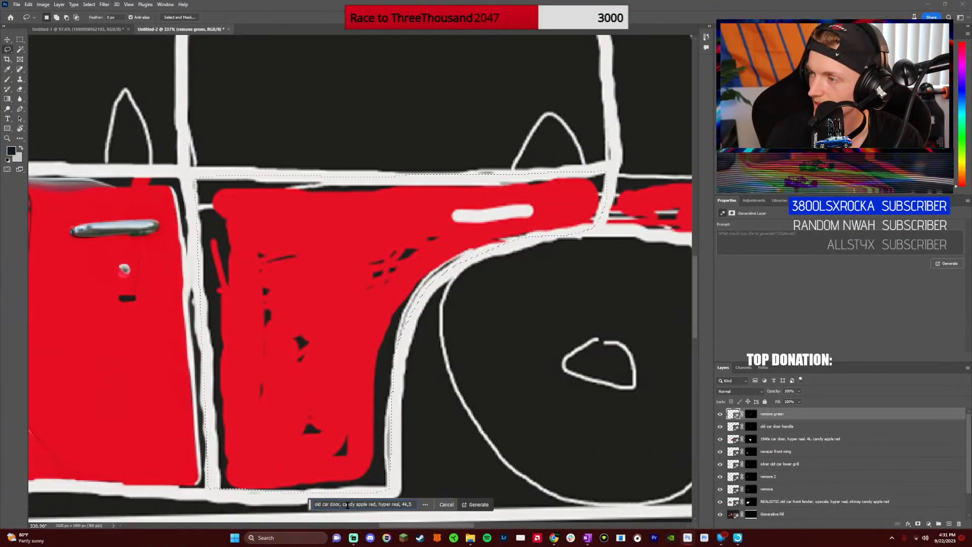
pyautogui.press('BackSpace')
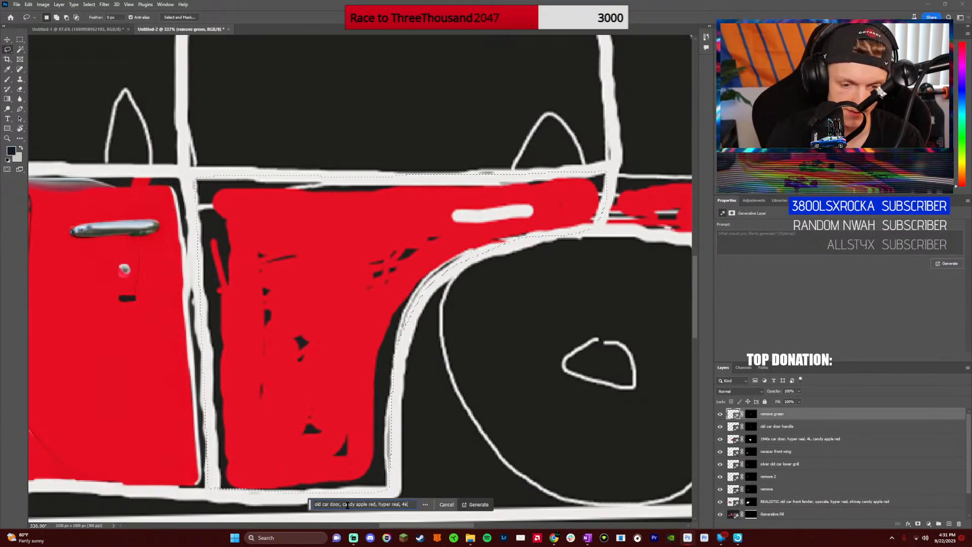
pyautogui.press('Return')
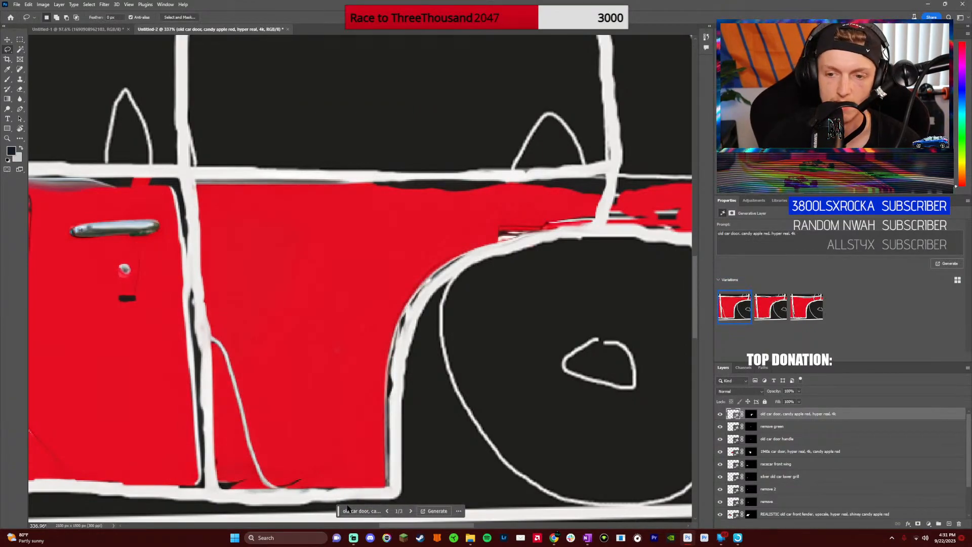
pyautogui.click(411, 512)
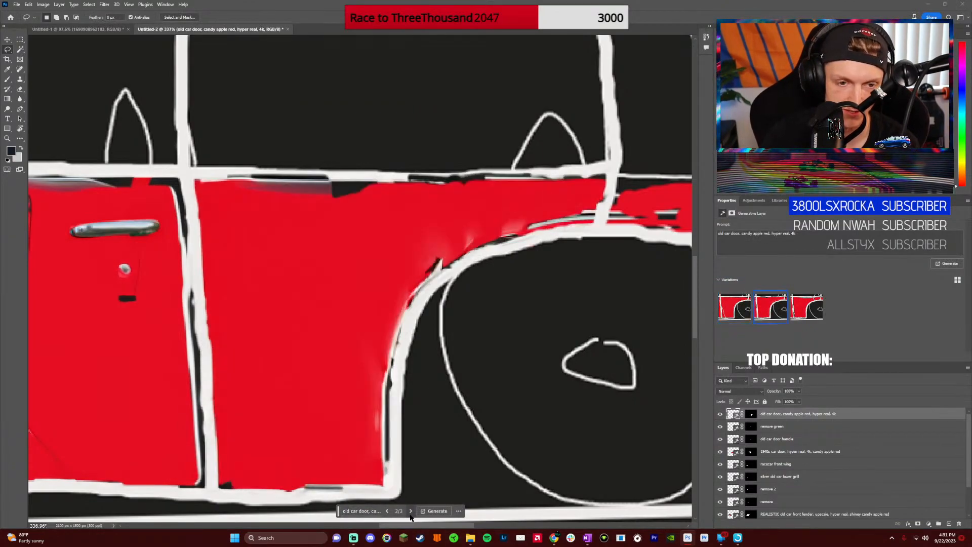
pyautogui.click(411, 511)
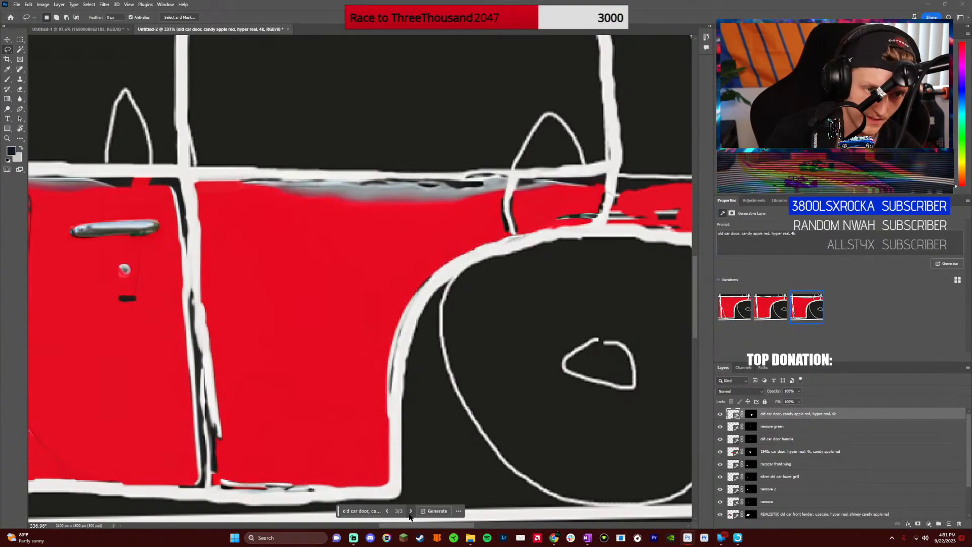
# Lasso the rear quarter panel along its upper edge, taillight, rear edge, sill and rear wheel arch
pyautogui.hscroll(5, 385, 330)
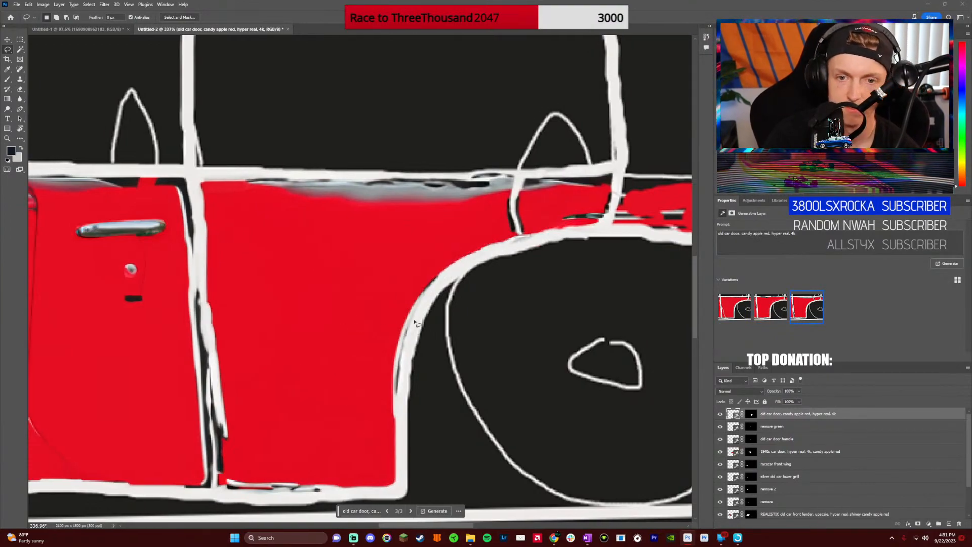
pyautogui.hscroll(10, 415, 323)
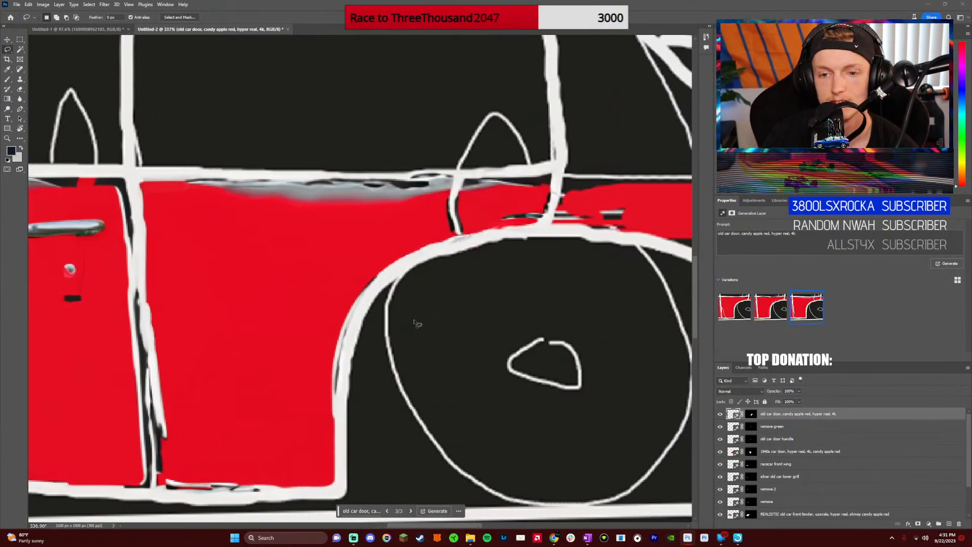
pyautogui.hscroll(-10, 400, 345)
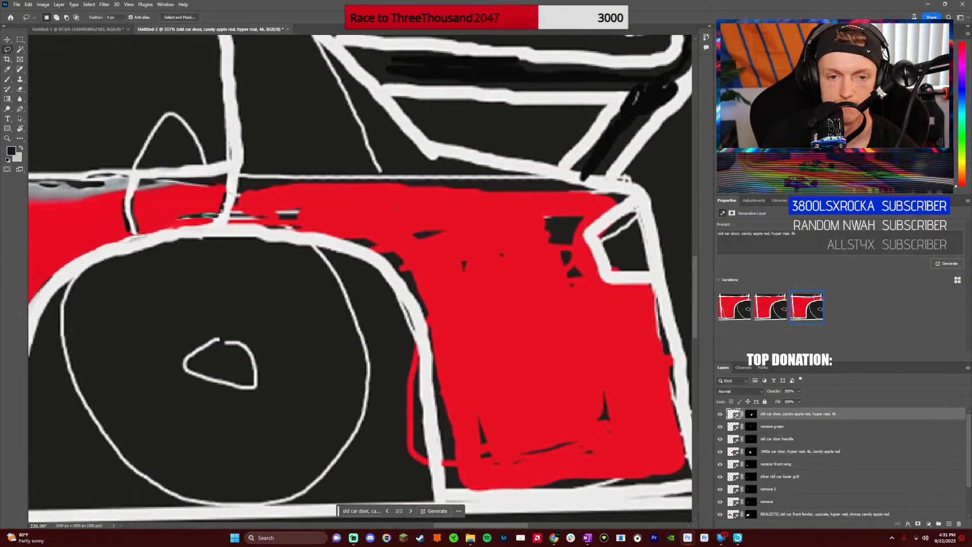
pyautogui.scroll(-1, 400, 345)
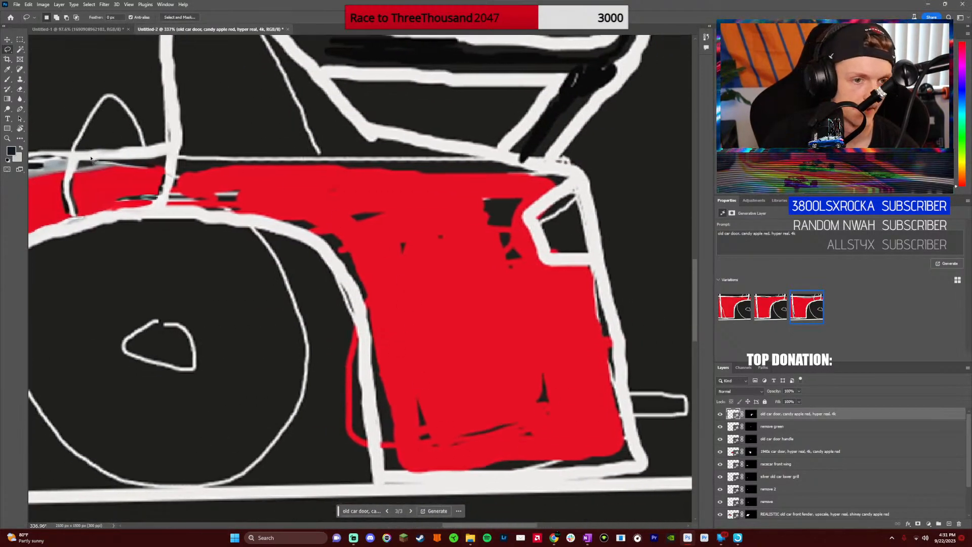
pyautogui.moveTo(180, 162)
pyautogui.mouseDown()
pyautogui.moveTo(480, 169)
pyautogui.moveTo(557, 182)
pyautogui.moveTo(527, 232)
pyautogui.moveTo(547, 261)
pyautogui.moveTo(580, 267)
pyautogui.moveTo(598, 291)
pyautogui.moveTo(635, 462)
pyautogui.moveTo(392, 476)
pyautogui.moveTo(341, 261)
pyautogui.moveTo(273, 220)
pyautogui.moveTo(161, 203)
pyautogui.mouseUp()
# Generate a fill for the selected rear quarter panel from "rear quater panel of red racecar" and go through to the third variation
pyautogui.click(343, 486)
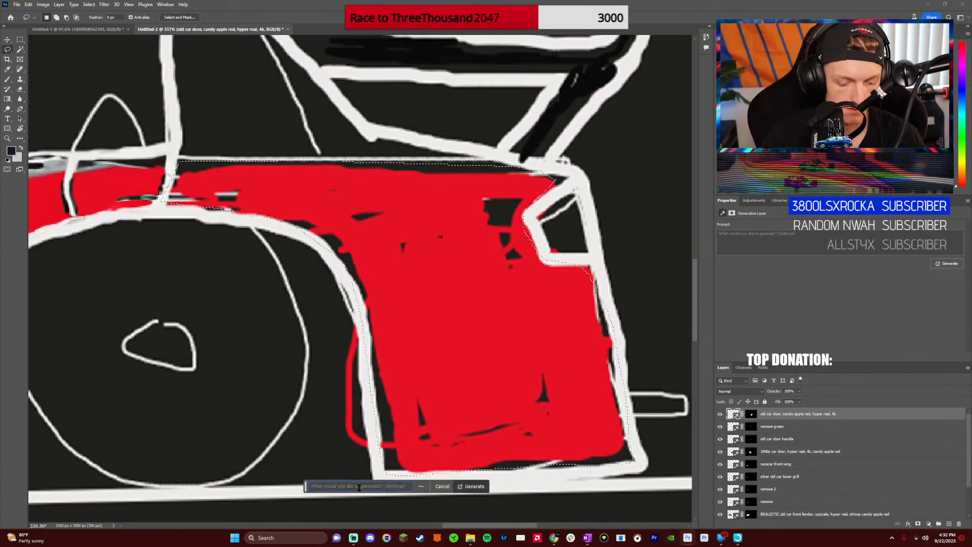
pyautogui.write('rearn')
pyautogui.press('BackSpace')
pyautogui.press('BackSpace')
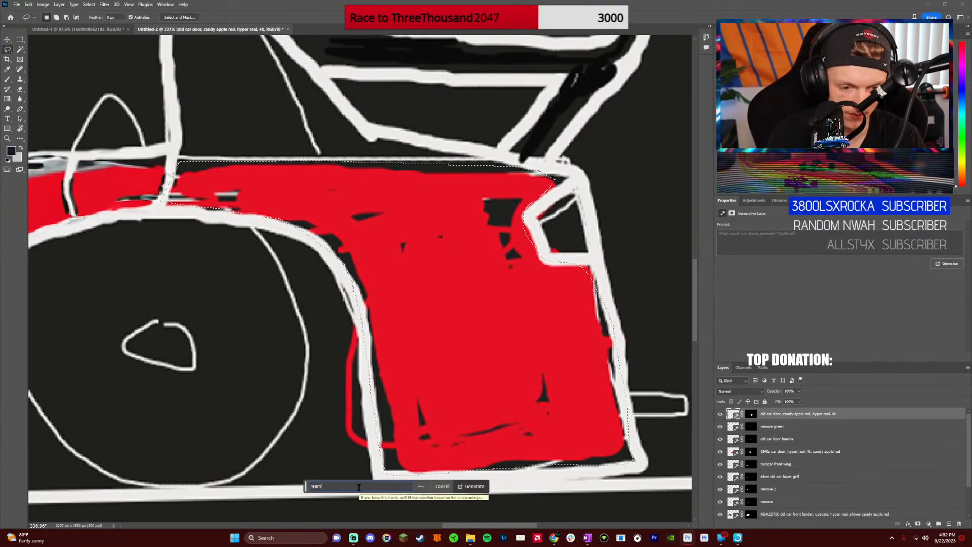
pyautogui.write('lqu')
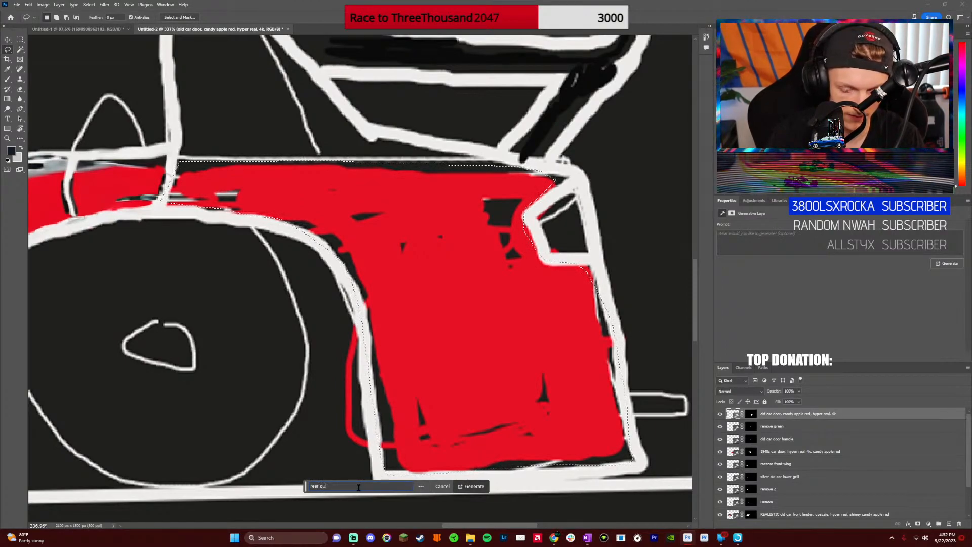
pyautogui.press('BackSpace')
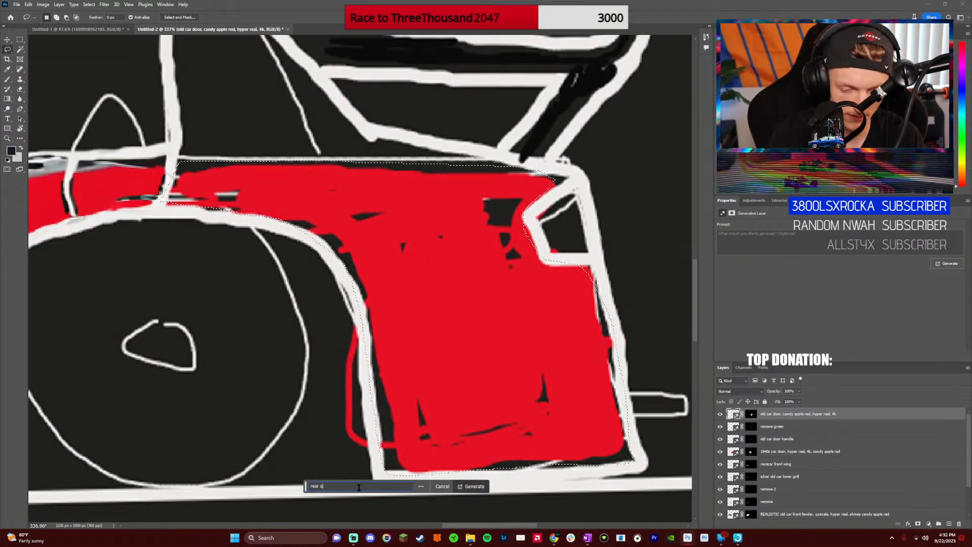
pyautogui.write('u')
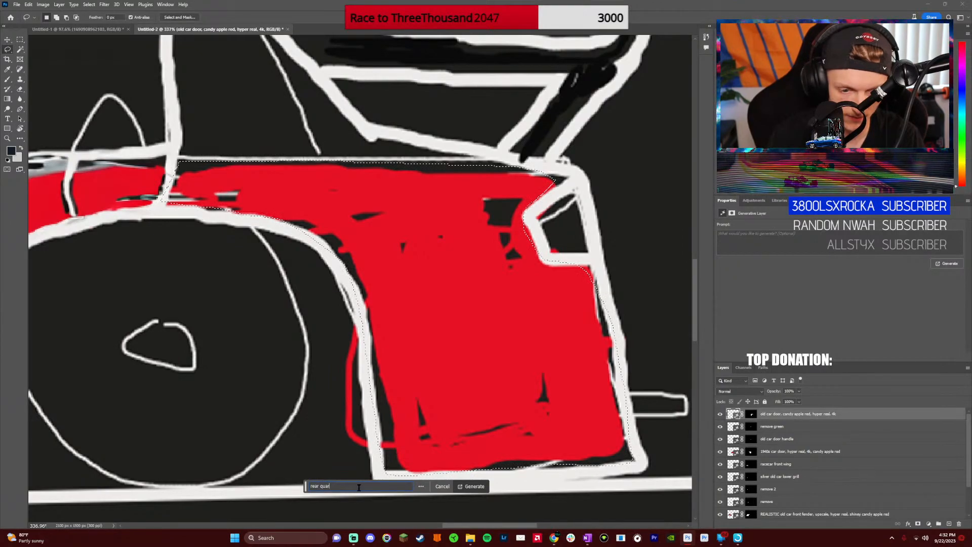
pyautogui.write('ater ')
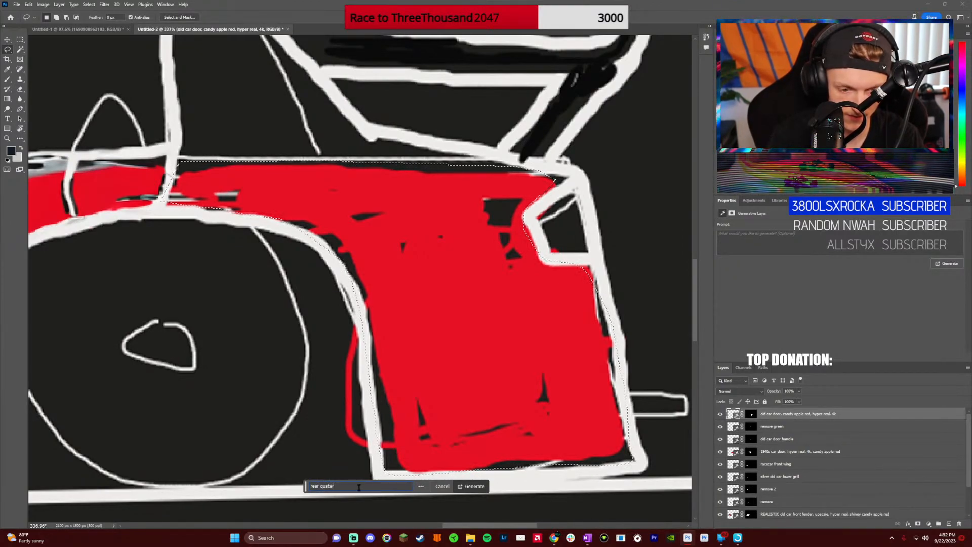
pyautogui.write('panel of re')
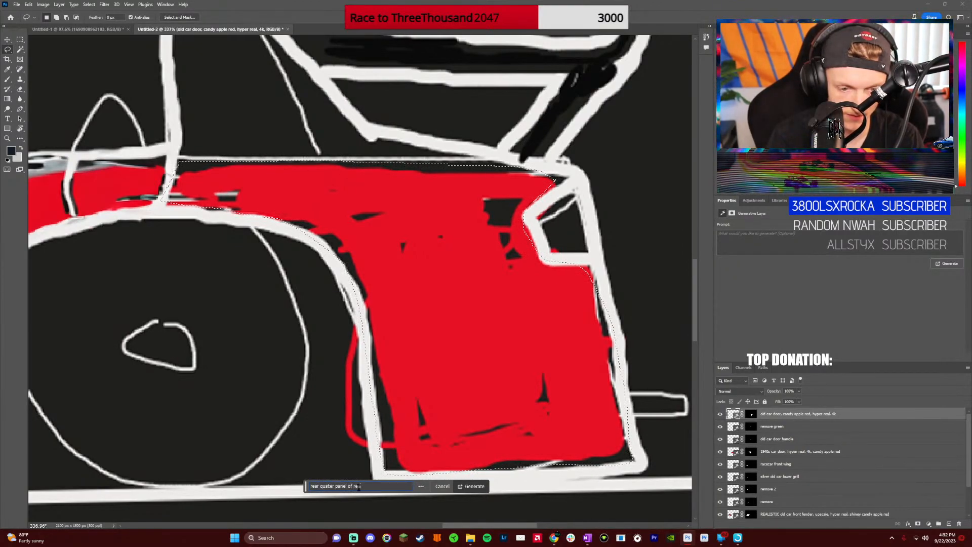
pyautogui.write('d racecar')
pyautogui.press('Return')
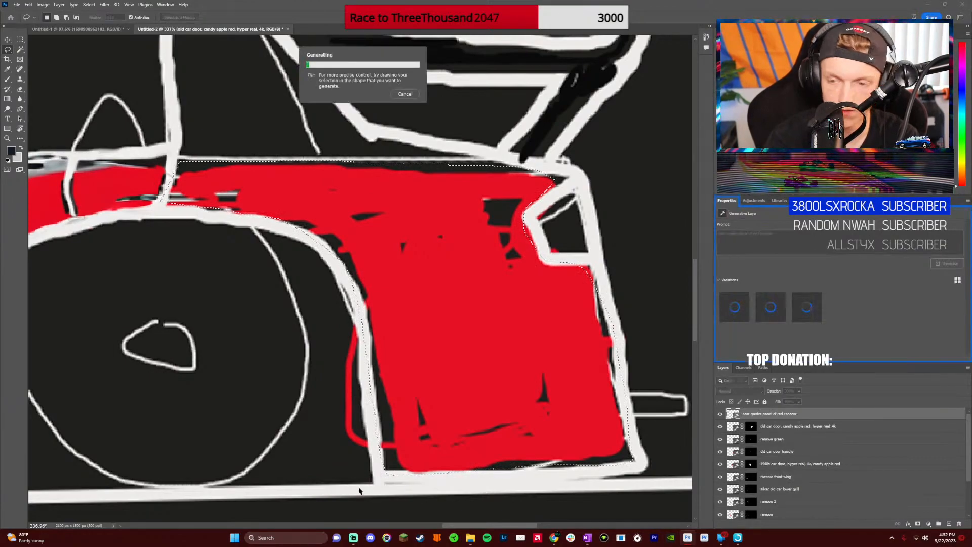
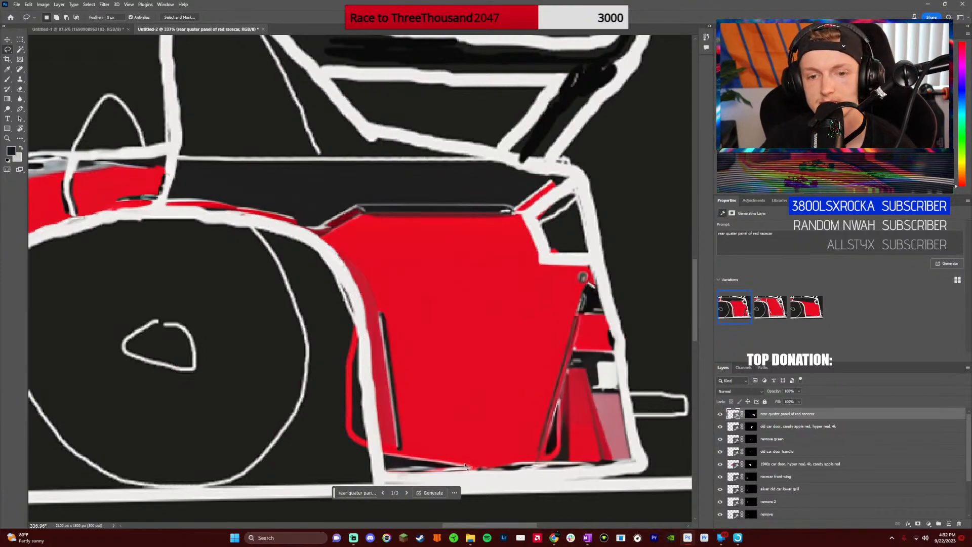
pyautogui.click(407, 493)
pyautogui.click(407, 493)
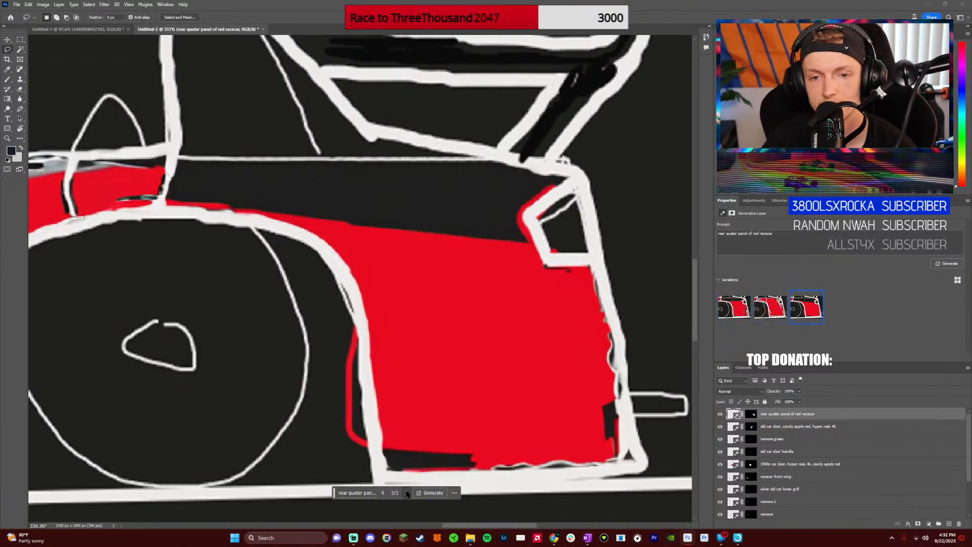
# Extend the quarter panel's prompt with ", hyper real, 1940s", generate again and choose the second variation
pyautogui.click(366, 494)
pyautogui.write(', ')
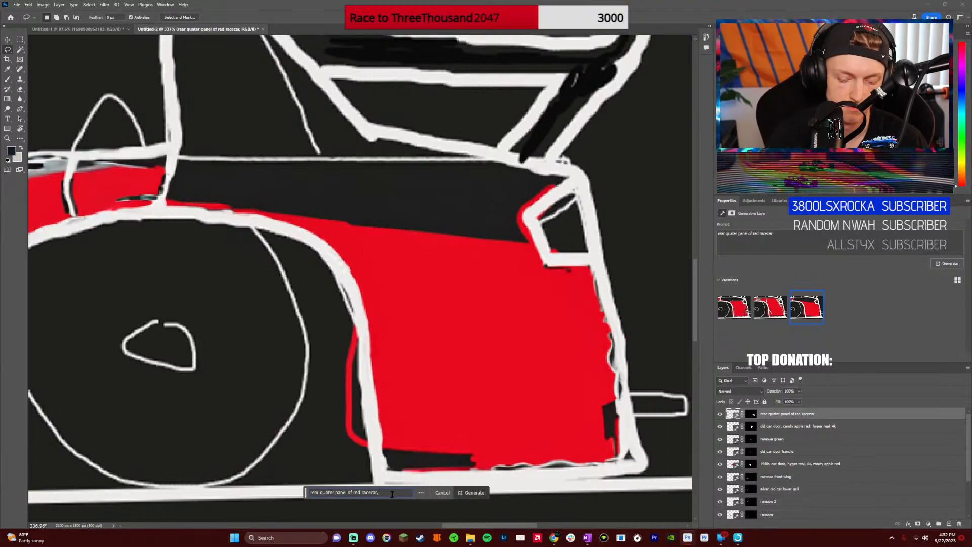
pyautogui.write('hyper real')
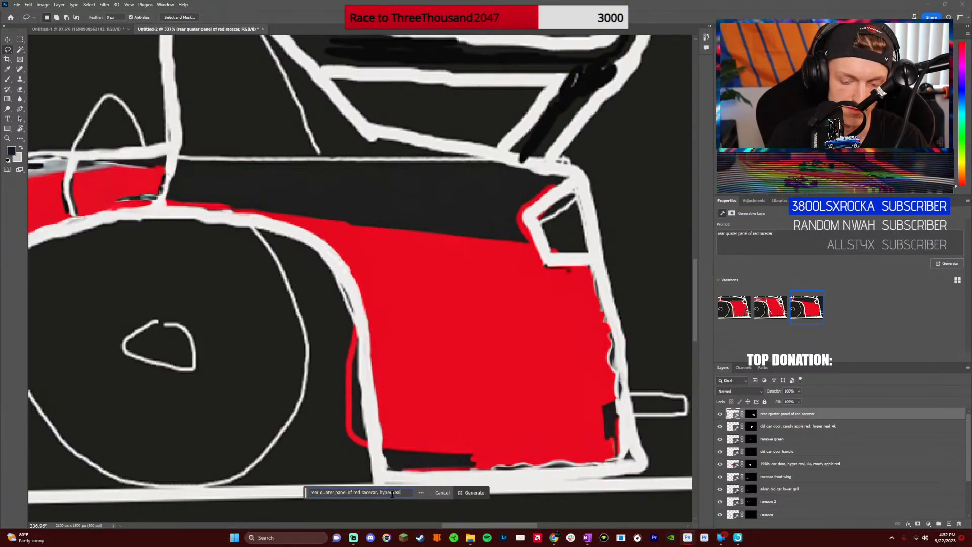
pyautogui.write(', 19')
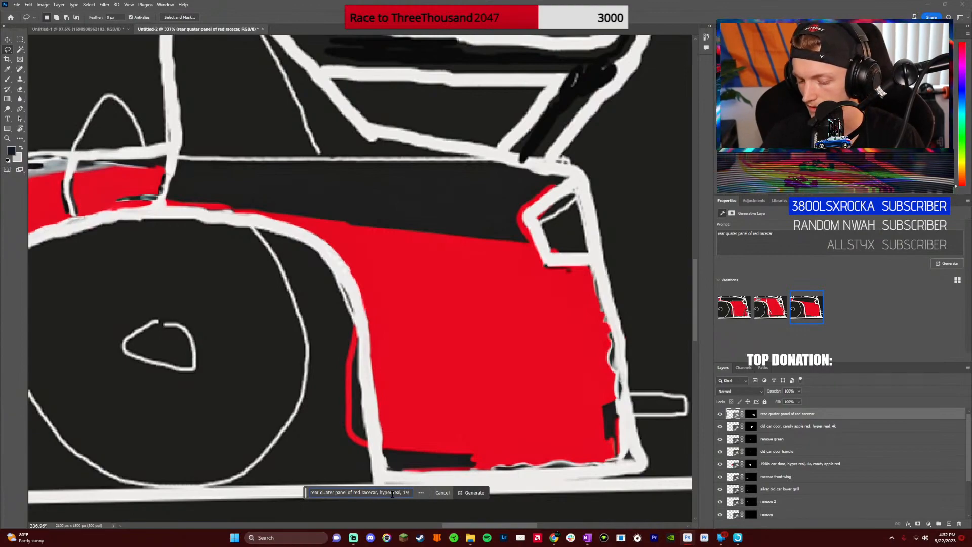
pyautogui.write('40s')
pyautogui.press('Return')
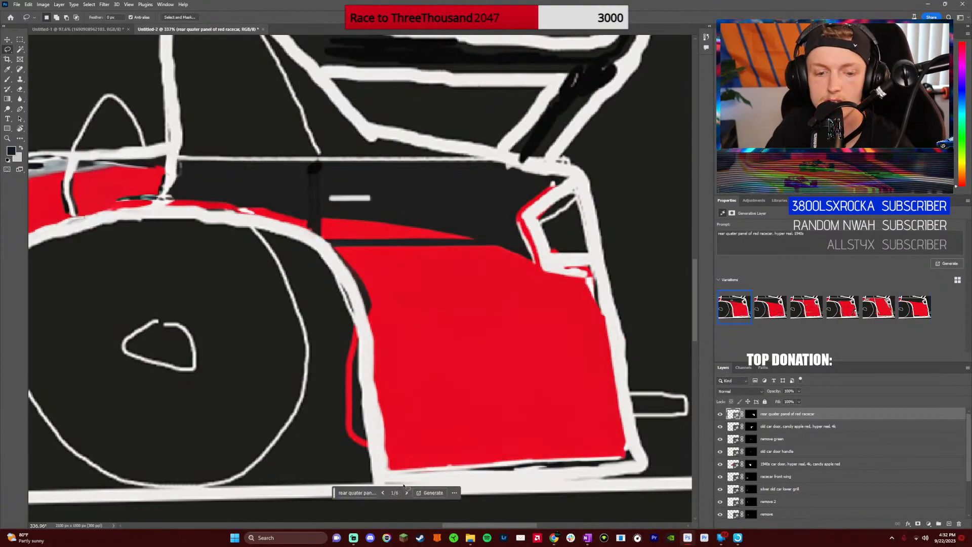
pyautogui.click(406, 493)
pyautogui.click(406, 493)
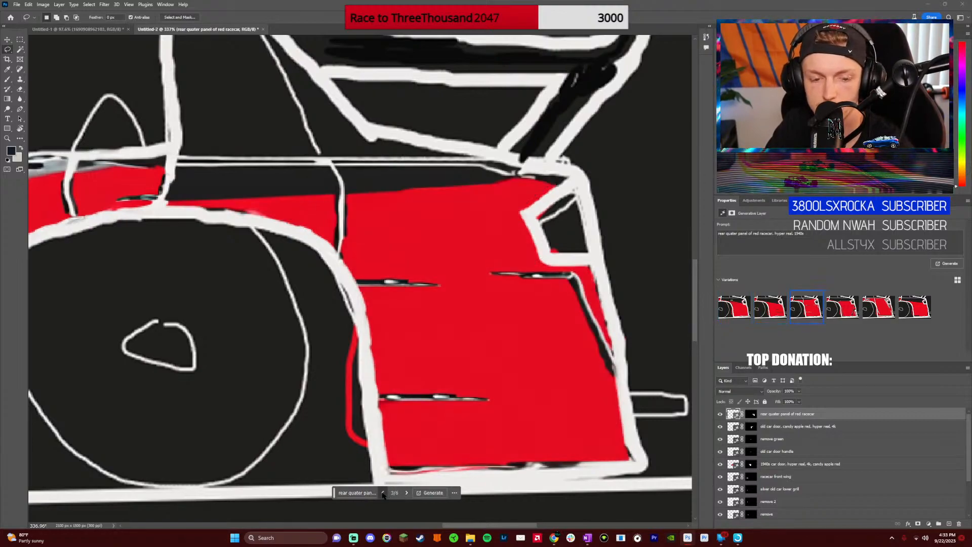
pyautogui.click(384, 493)
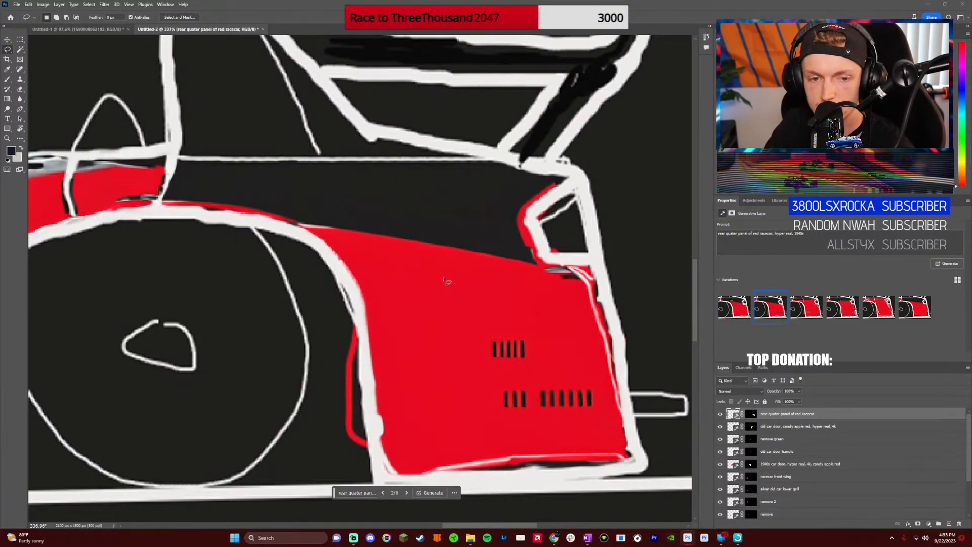
# Lasso the dark upper quarter panel and generate "back of red racecar, hyper real, shiney paint, candy apple read, unreal engine, photo real", choosing the third variation
pyautogui.moveTo(342, 248)
pyautogui.mouseDown()
pyautogui.moveTo(273, 224)
pyautogui.moveTo(159, 207)
pyautogui.moveTo(173, 164)
pyautogui.moveTo(385, 156)
pyautogui.moveTo(570, 174)
pyautogui.moveTo(540, 204)
pyautogui.moveTo(533, 234)
pyautogui.moveTo(544, 252)
pyautogui.mouseUp()
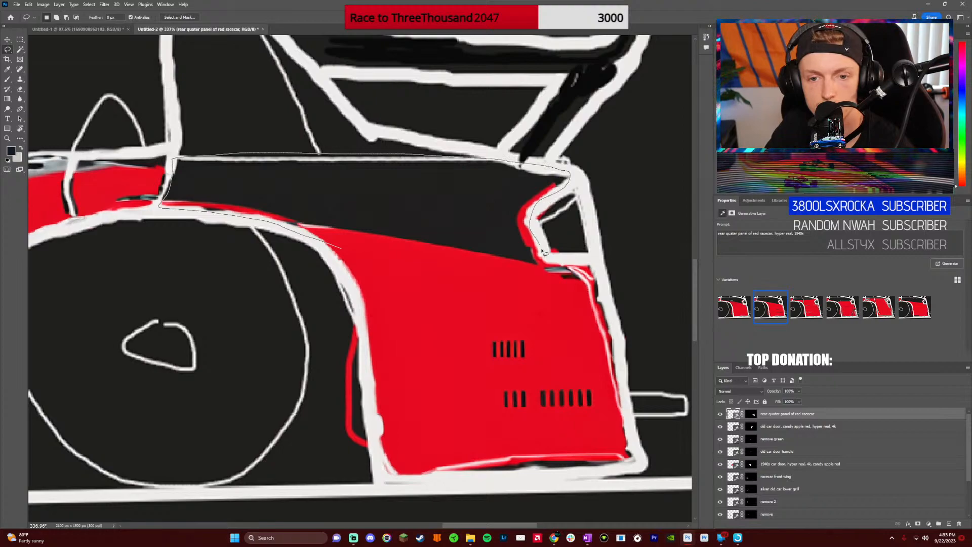
pyautogui.moveTo(563, 299); pyautogui.dragTo(562, 298)
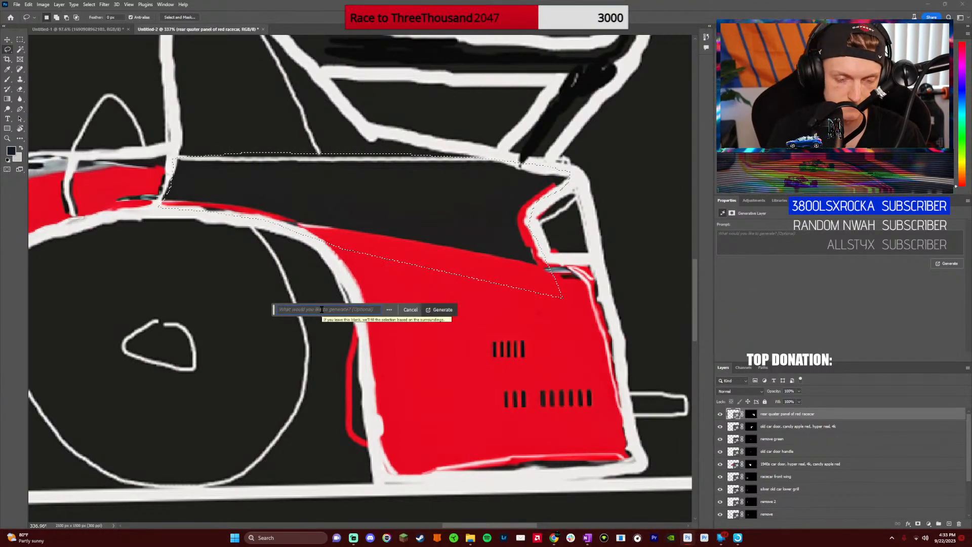
pyautogui.write('b')
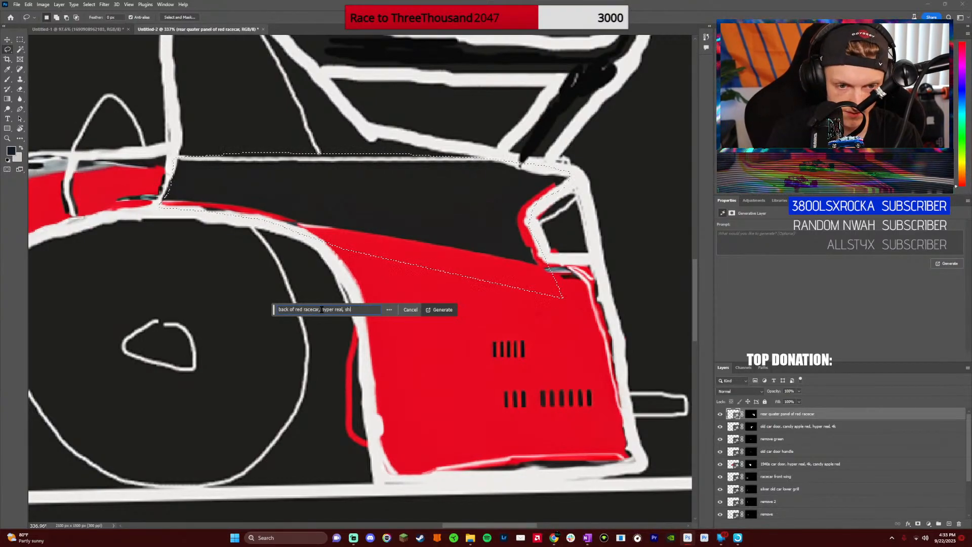
pyautogui.write('iney paint')
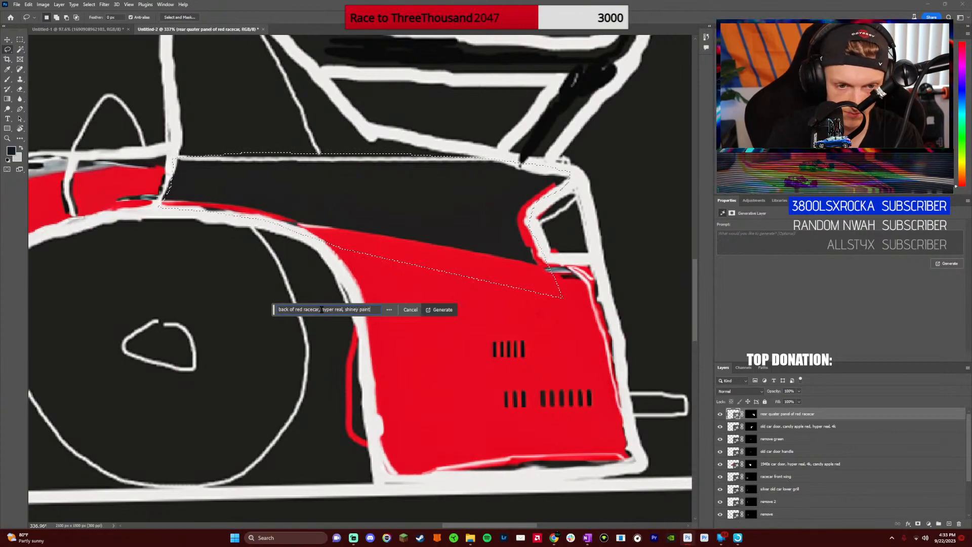
pyautogui.write(', can')
pyautogui.write('d')
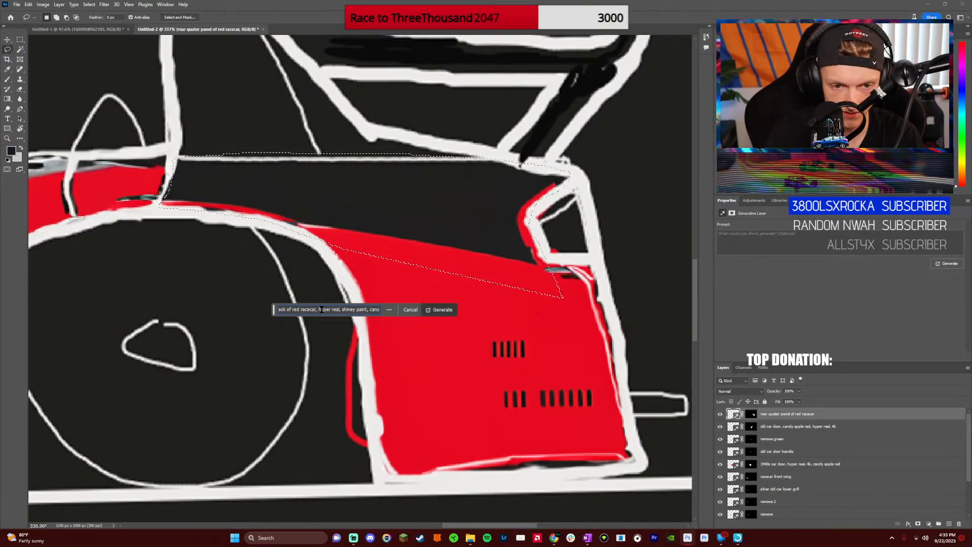
pyautogui.write('y apple')
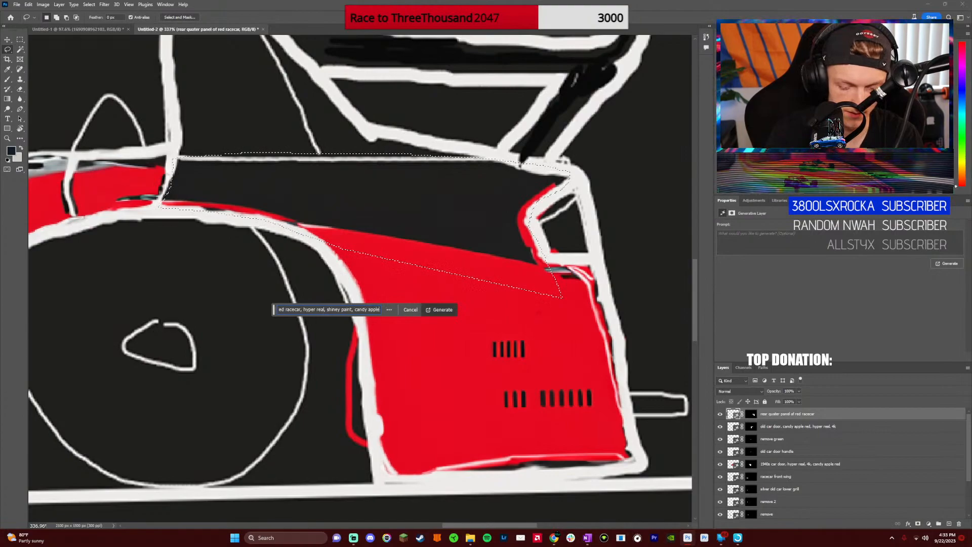
pyautogui.write(' read,')
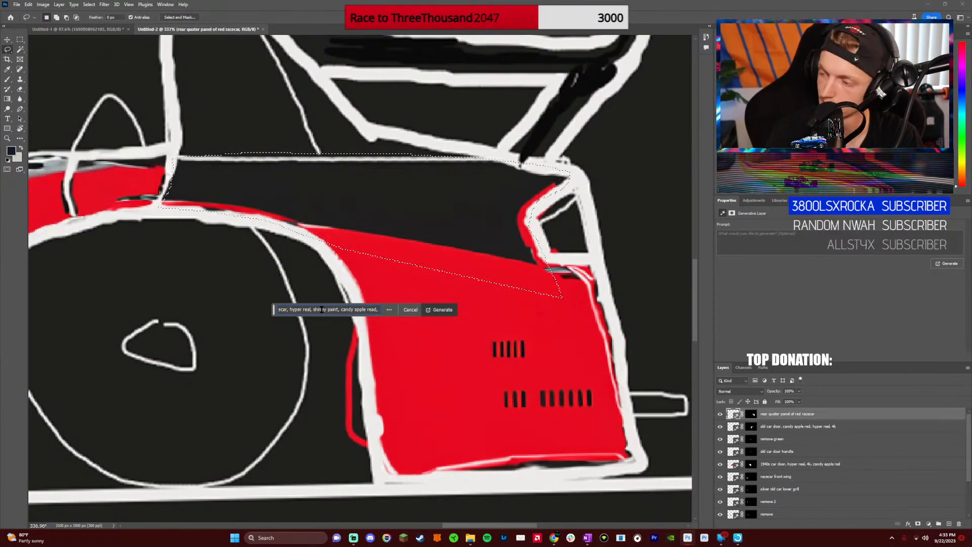
pyautogui.write(' inrea')
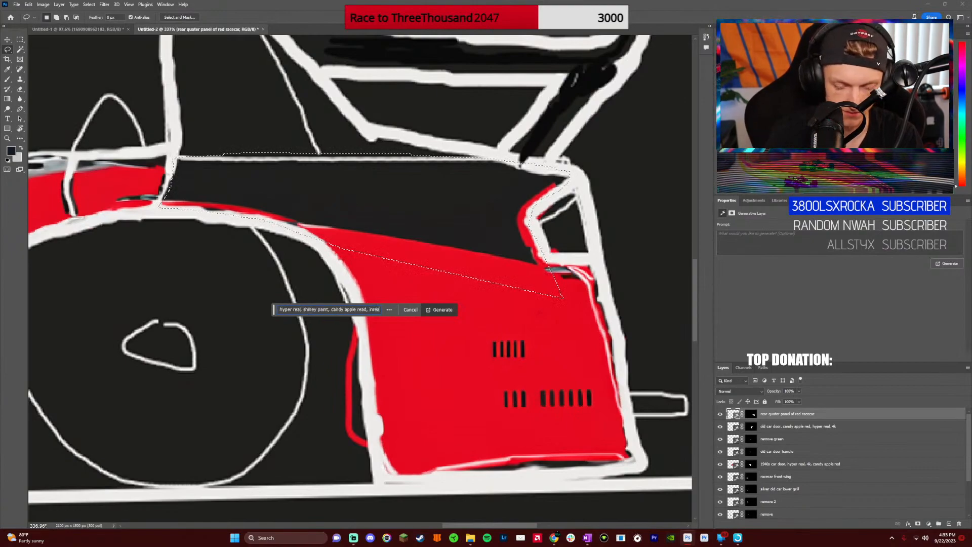
pyautogui.write('l engine')
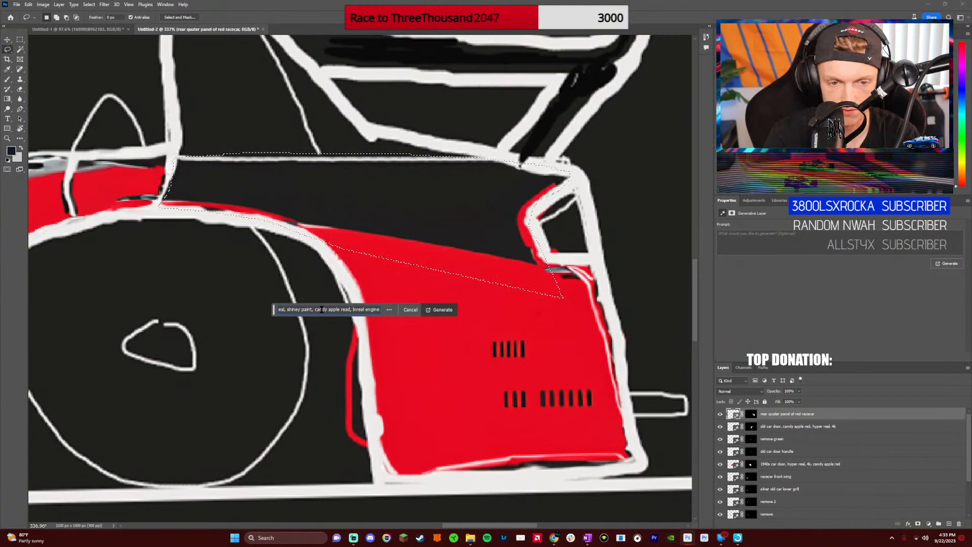
pyautogui.hotkey('ctrl', 'Left')
pyautogui.hotkey('ctrl', 'Left')
pyautogui.press('Delete')
pyautogui.write('u')
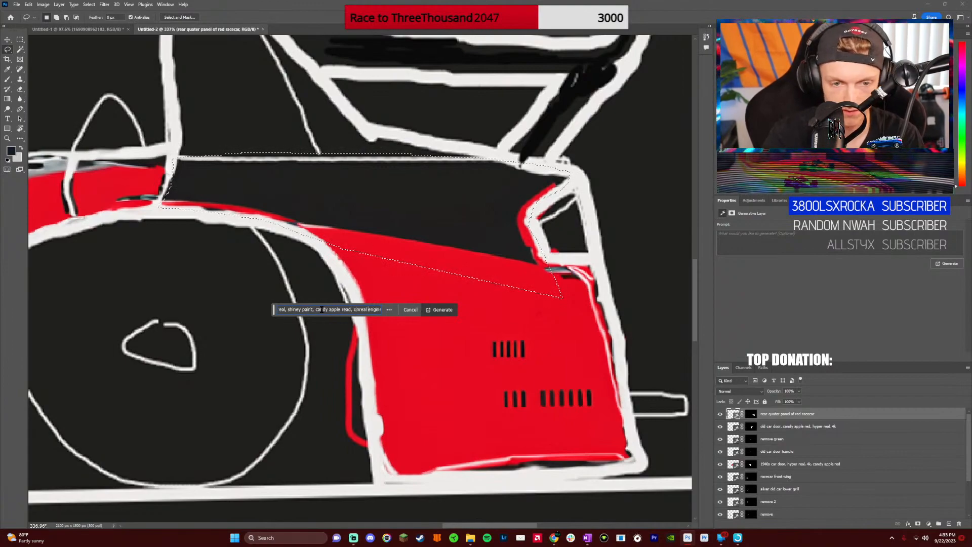
pyautogui.press('End')
pyautogui.write(', ')
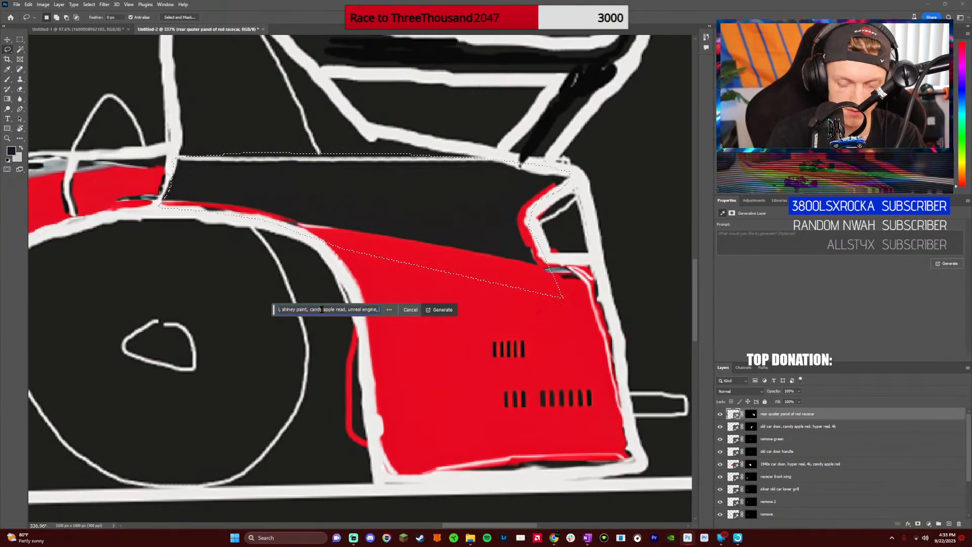
pyautogui.write('p')
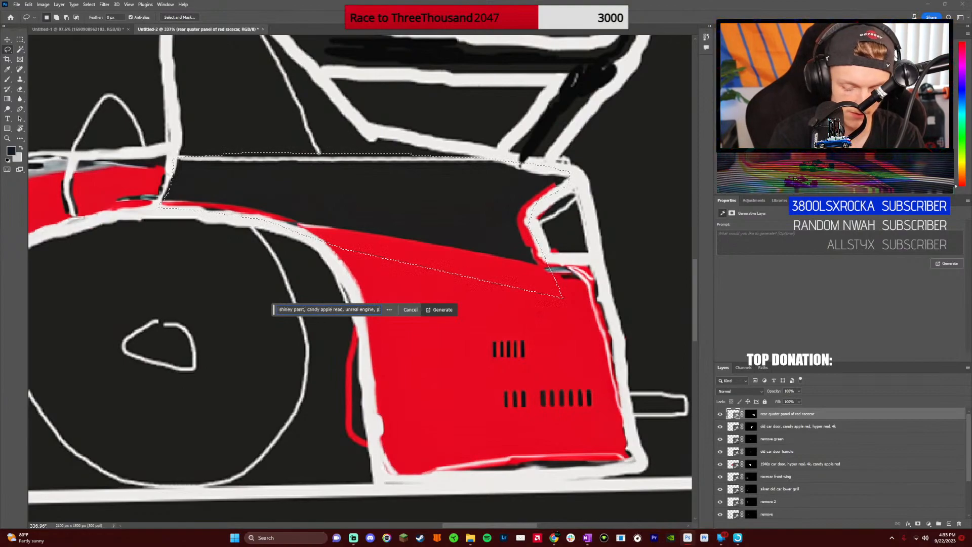
pyautogui.write('hoto real')
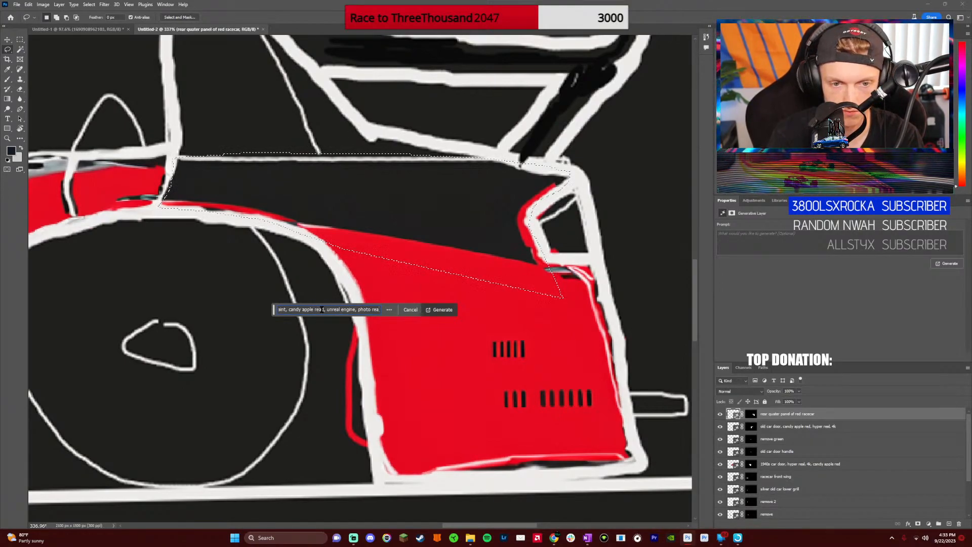
pyautogui.press('Return')
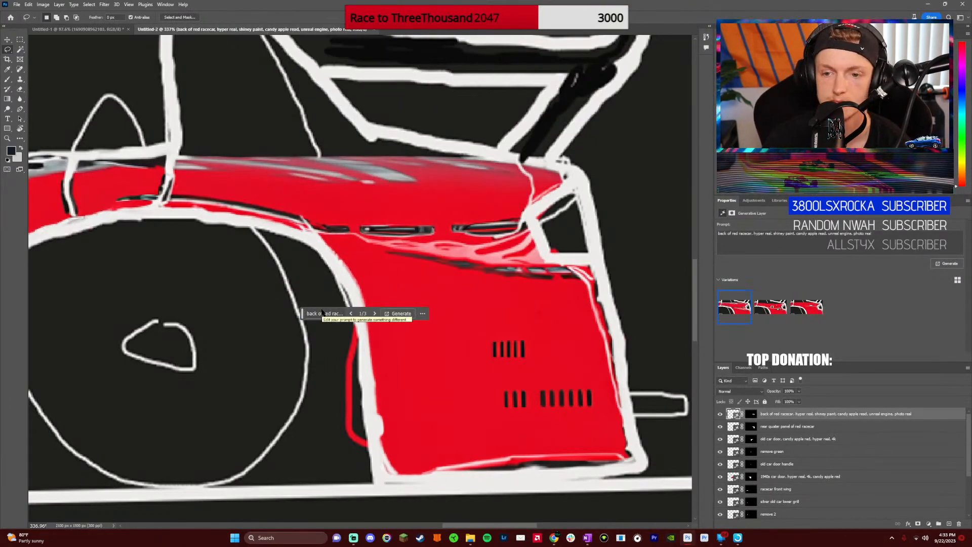
pyautogui.click(375, 314)
pyautogui.click(374, 314)
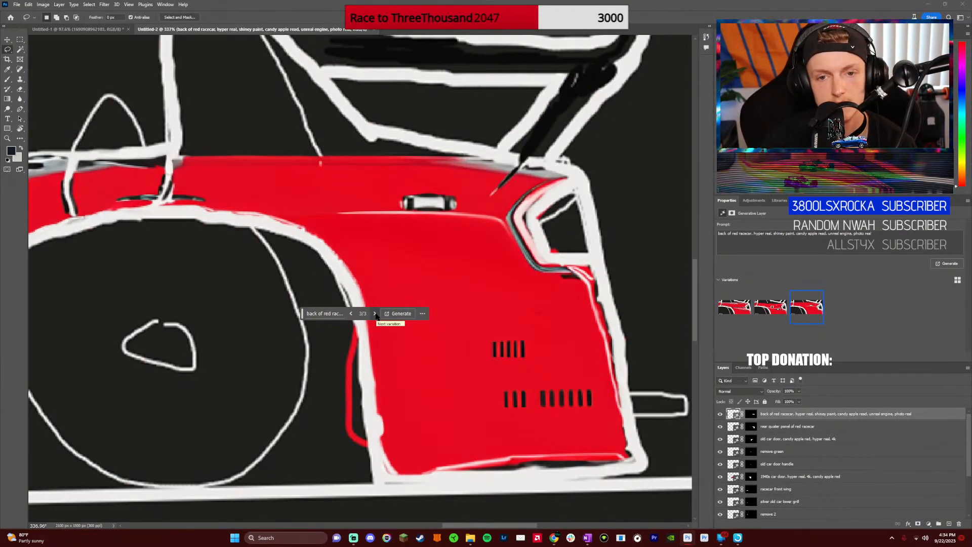
# Lasso the small handle on the upper quarter panel, run Generative Fill with the prompt "remove" and choose the second variation
pyautogui.moveTo(438, 215)
pyautogui.mouseDown()
pyautogui.moveTo(389, 213)
pyautogui.moveTo(389, 188)
pyautogui.moveTo(459, 190)
pyautogui.moveTo(470, 212)
pyautogui.mouseUp()
pyautogui.click(391, 227)
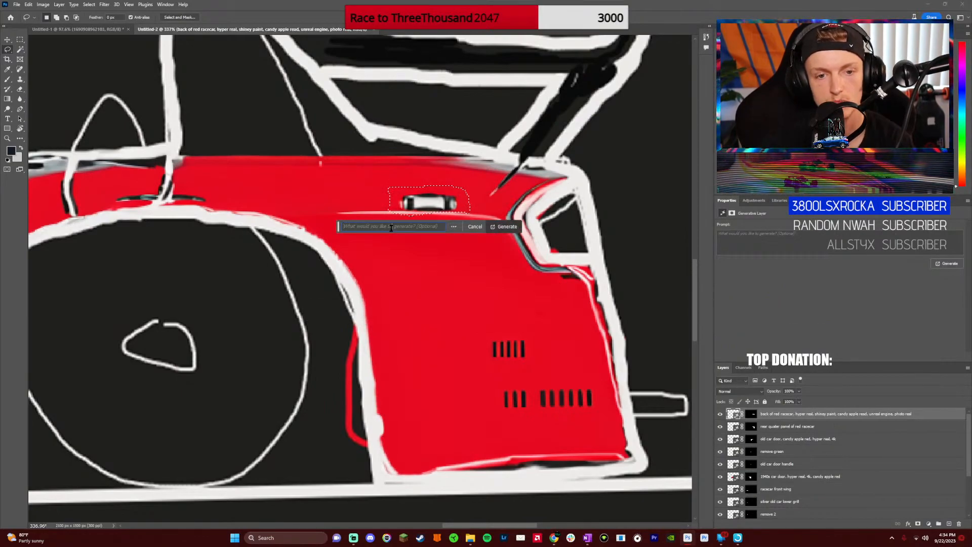
pyautogui.press('Return')
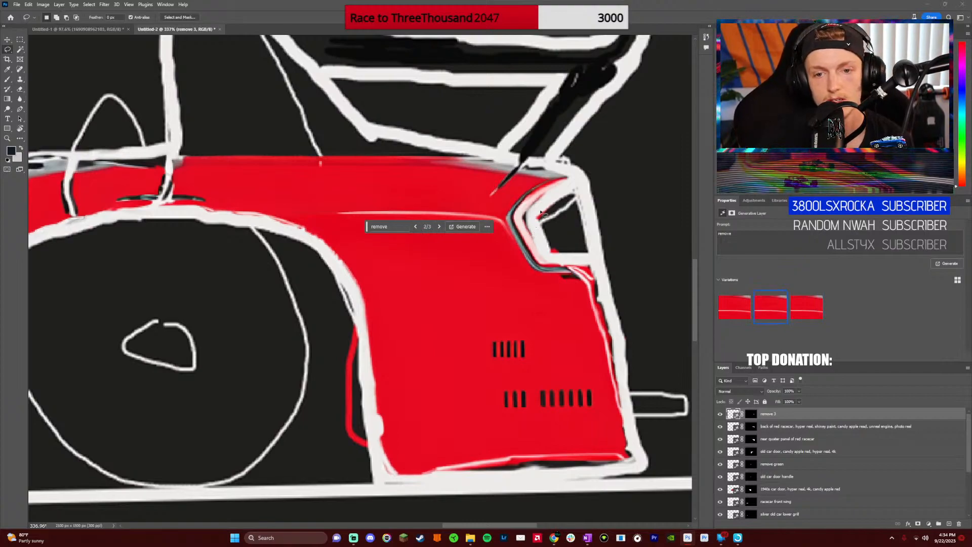
# Lasso the taillight opening on the rear quarter panel, generate "car taillights" and choose the third variation
pyautogui.moveTo(524, 222)
pyautogui.mouseDown()
pyautogui.moveTo(579, 179)
pyautogui.moveTo(593, 262)
pyautogui.moveTo(544, 263)
pyautogui.mouseUp()
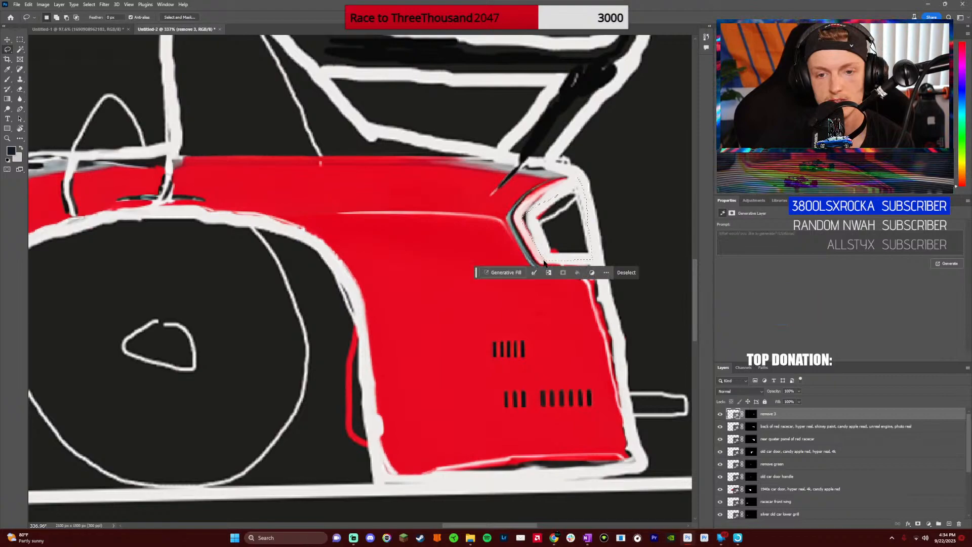
pyautogui.click(507, 272)
pyautogui.write('d')
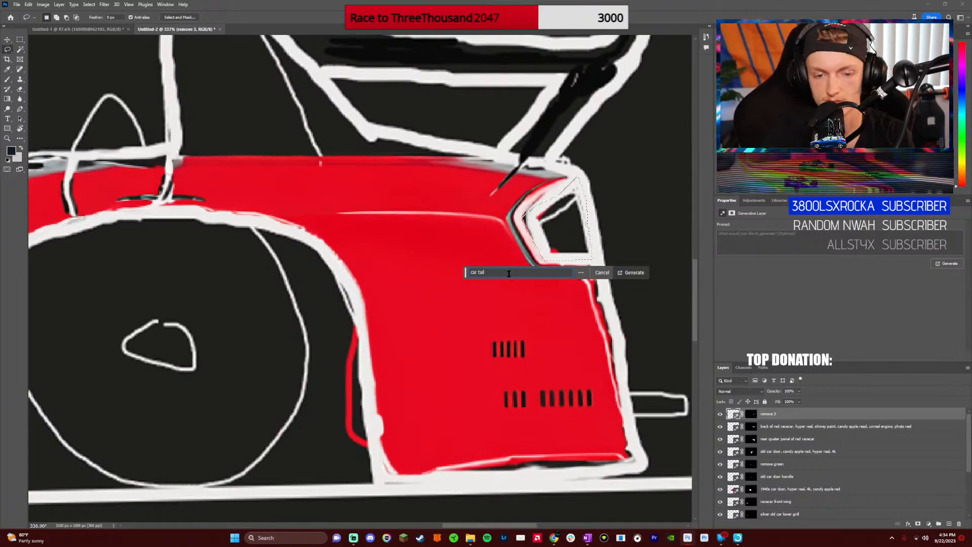
pyautogui.write('ar tail lights')
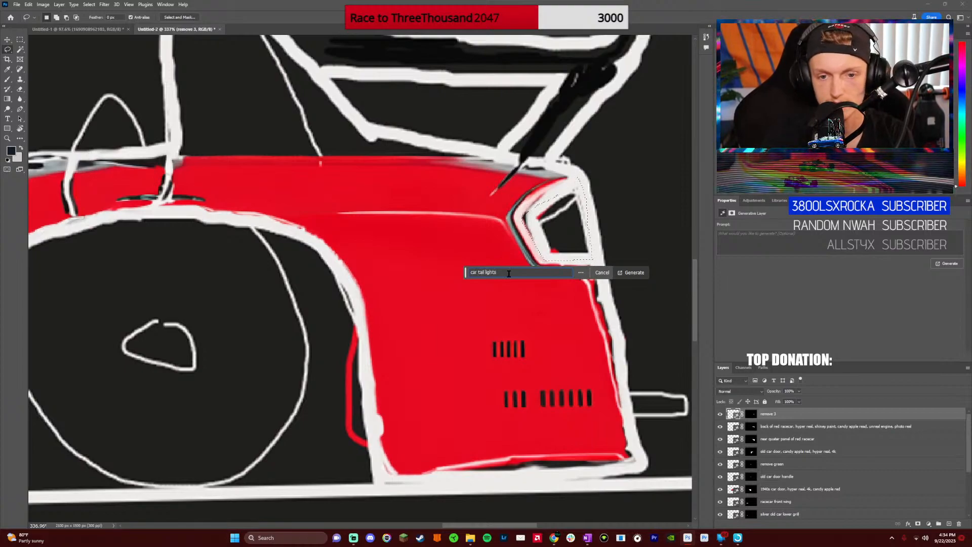
pyautogui.hotkey('ctrl', 'Left')
pyautogui.press('BackSpace')
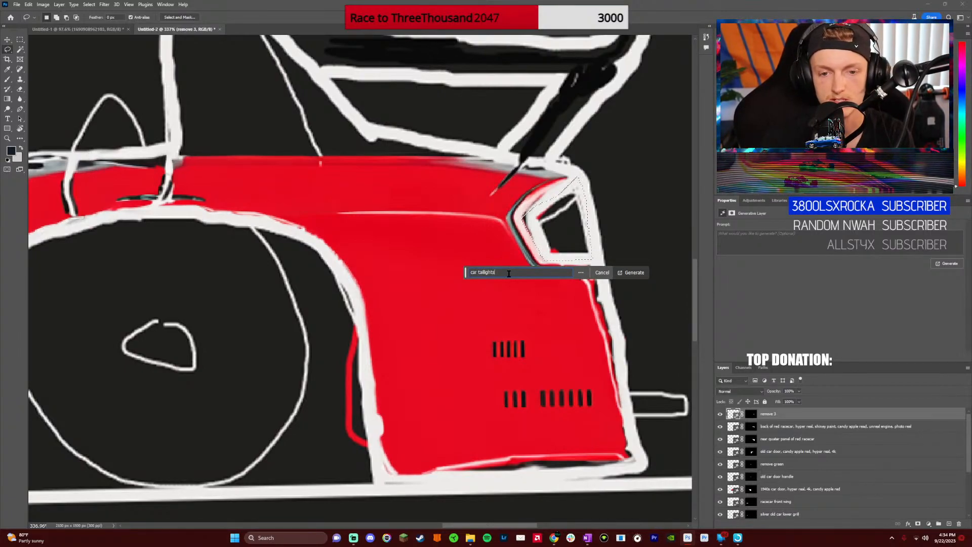
pyautogui.press('Return')
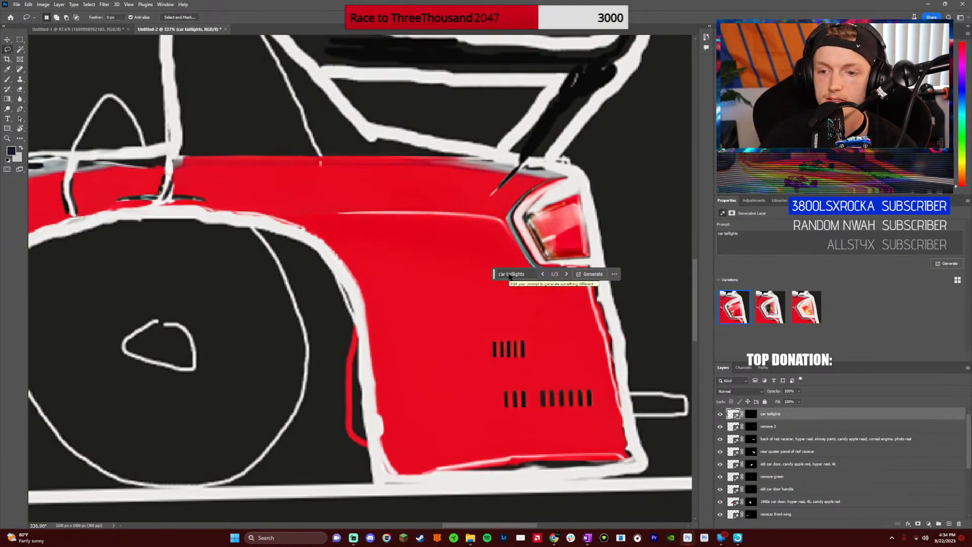
pyautogui.click(567, 274)
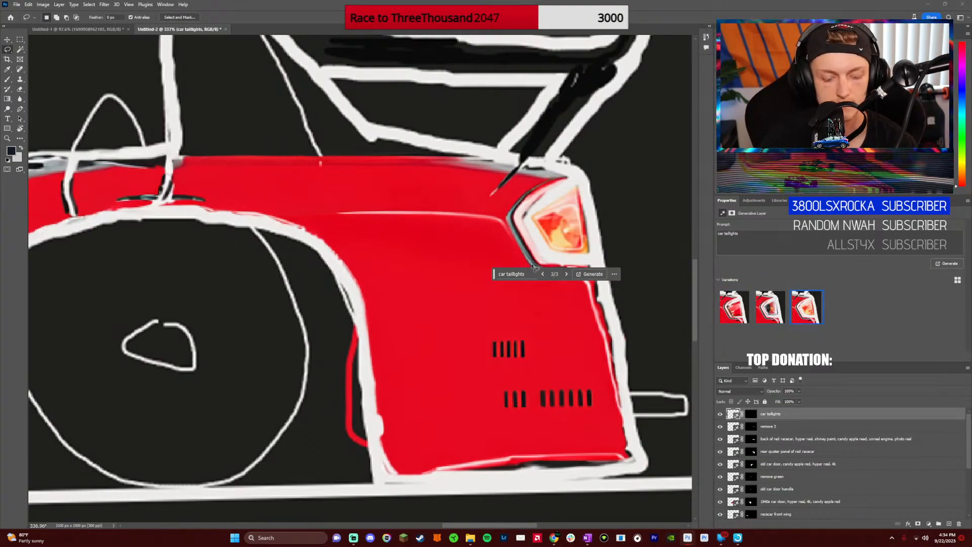
# Lasso the whole roof and window area, generate "side view of racecar, windows, exterior" and go through to the third variation
pyautogui.scroll(-5, 529, 270)
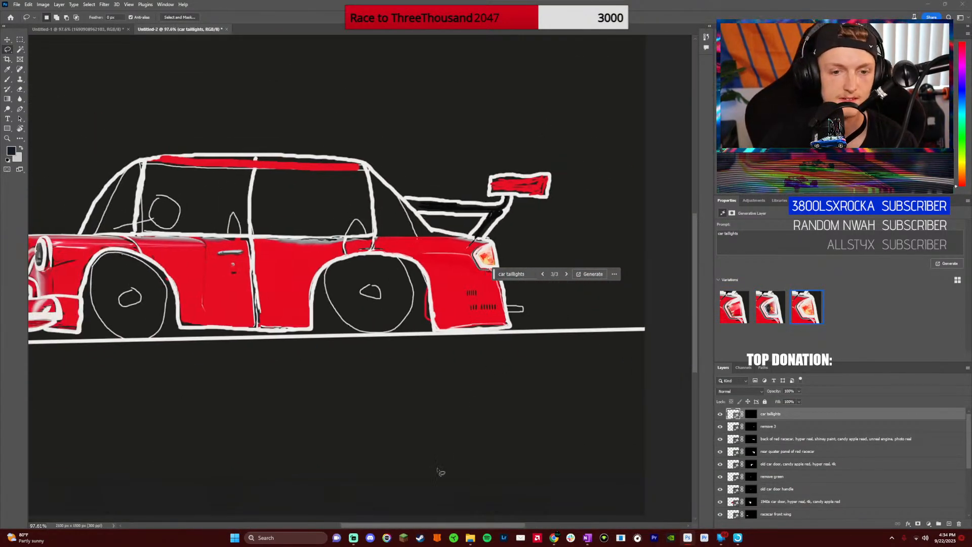
pyautogui.moveTo(430, 525); pyautogui.dragTo(393, 526)
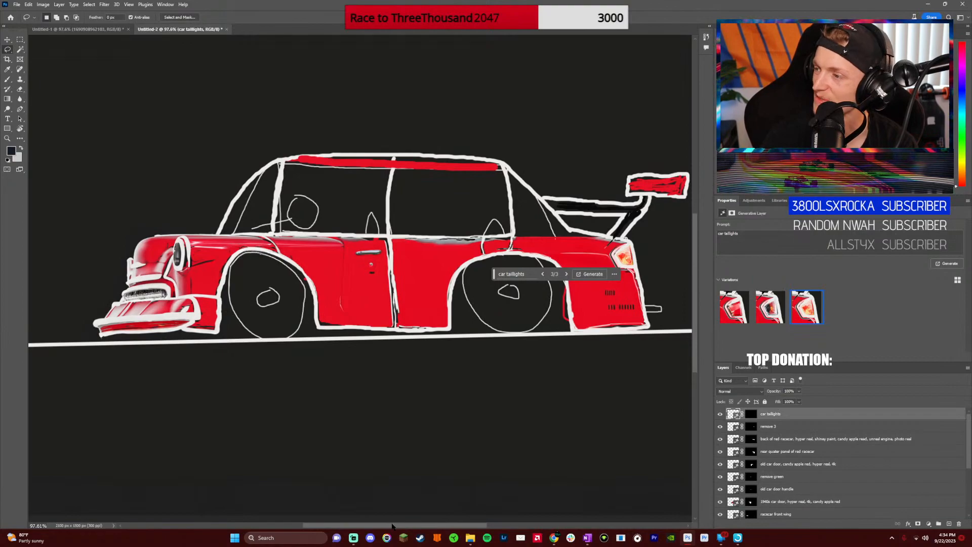
pyautogui.moveTo(393, 527); pyautogui.dragTo(389, 527)
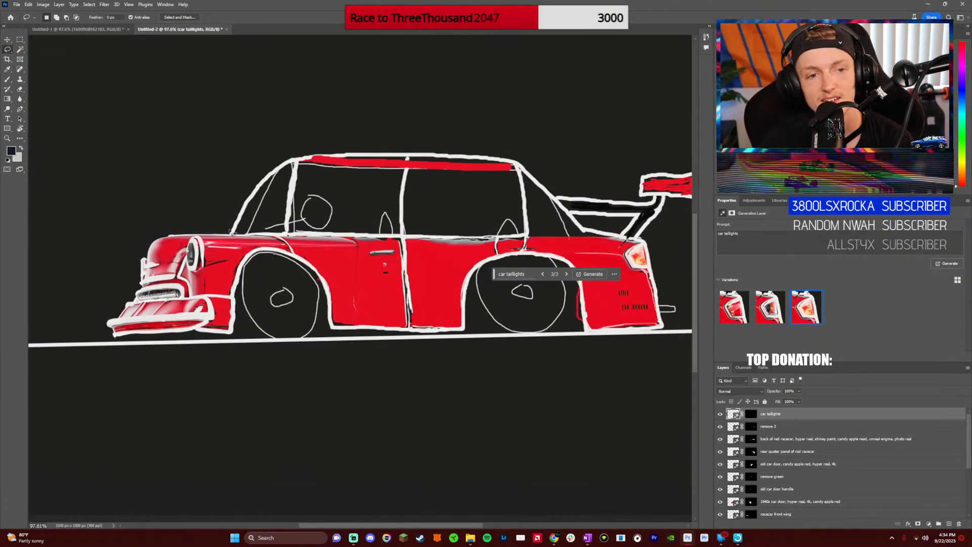
pyautogui.moveTo(231, 239)
pyautogui.mouseDown()
pyautogui.moveTo(590, 236)
pyautogui.moveTo(533, 167)
pyautogui.moveTo(471, 137)
pyautogui.moveTo(296, 141)
pyautogui.moveTo(232, 171)
pyautogui.moveTo(196, 236)
pyautogui.mouseUp()
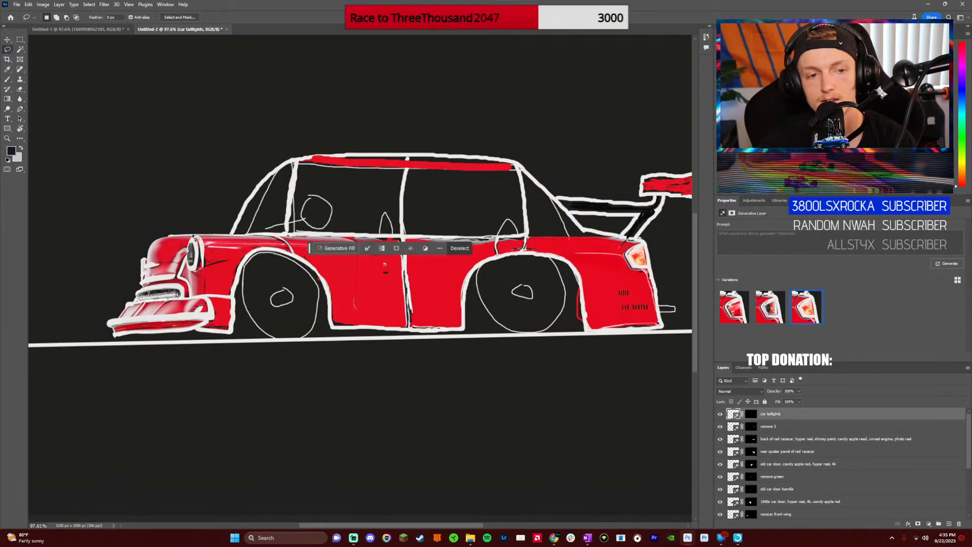
pyautogui.click(336, 248)
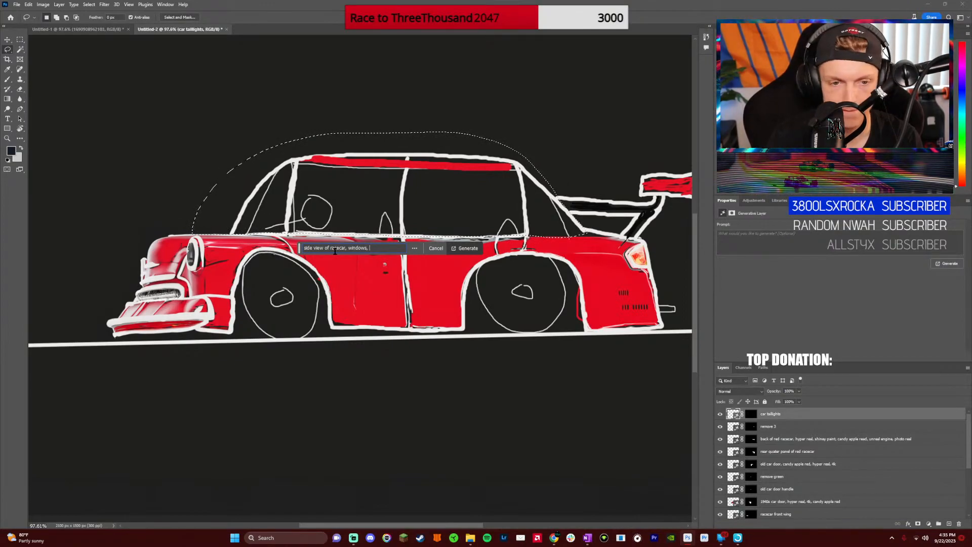
pyautogui.write('exterior')
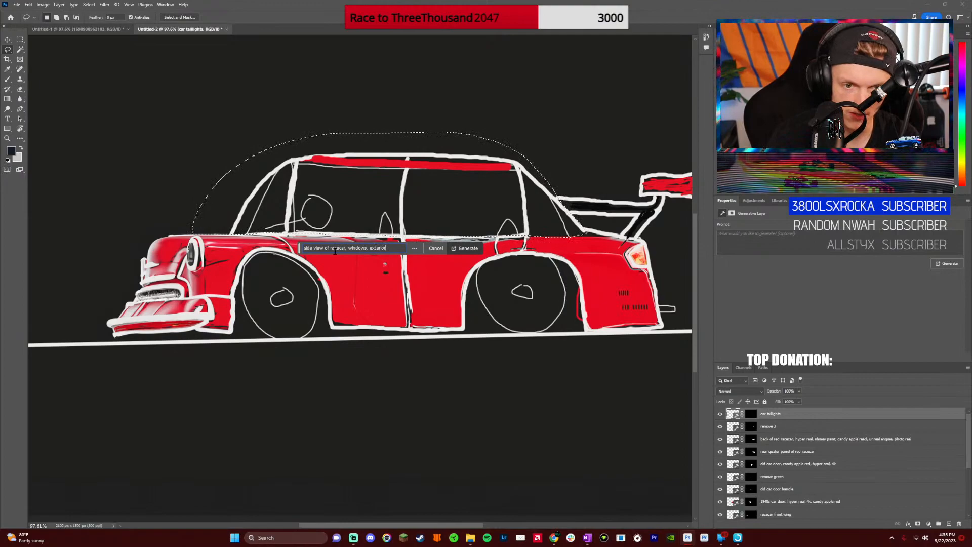
pyautogui.press('Return')
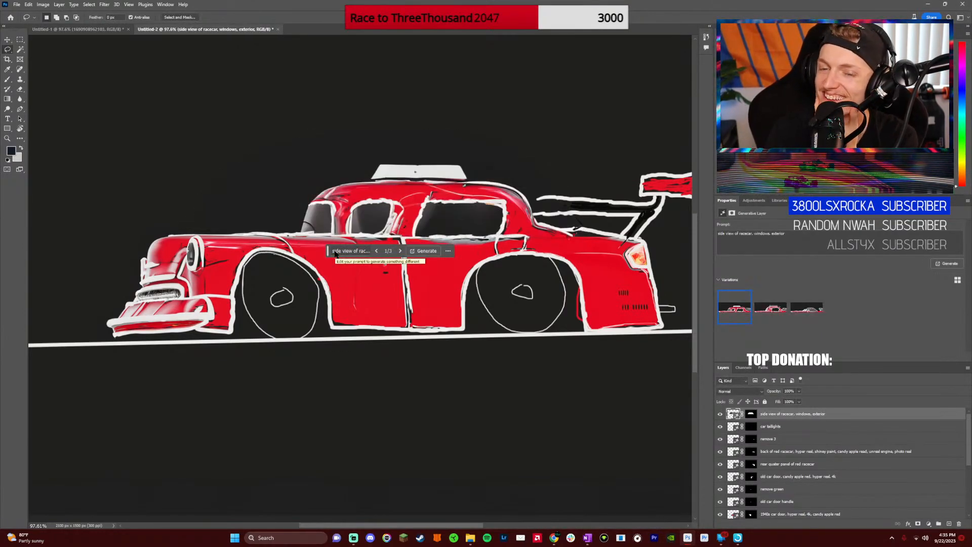
pyautogui.click(400, 250)
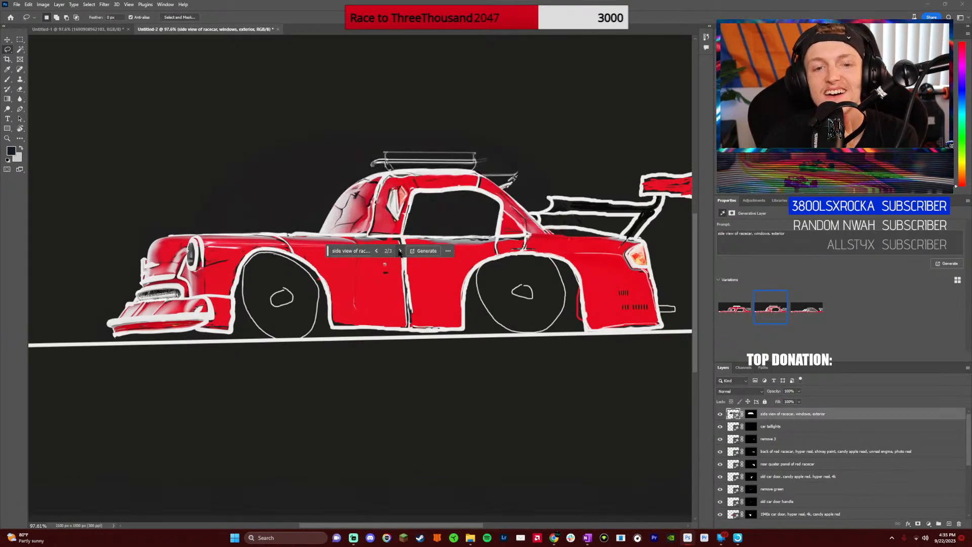
pyautogui.click(400, 250)
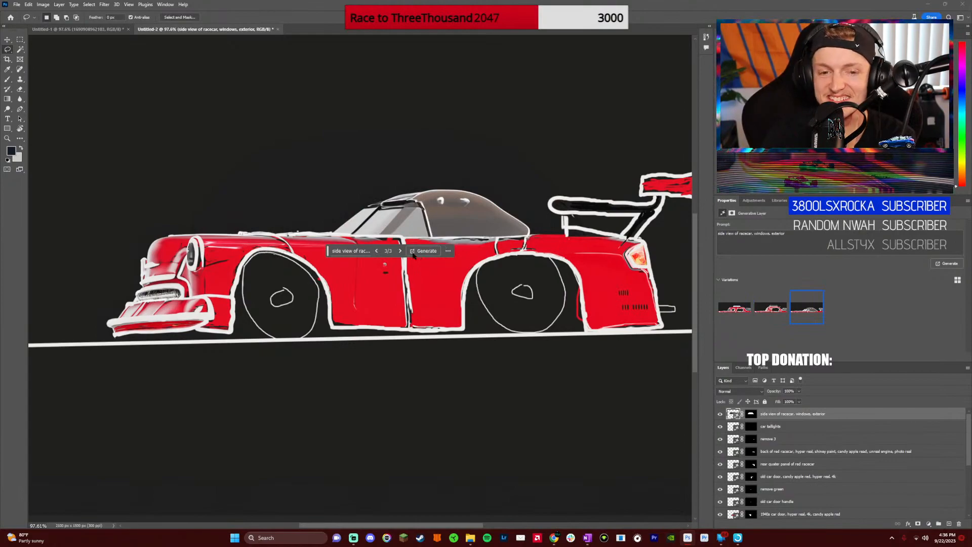
# Extend the cabin's prompt with ", hyper real, gt car, tinted windows", generate again and go through to the third variation
pyautogui.click(381, 253)
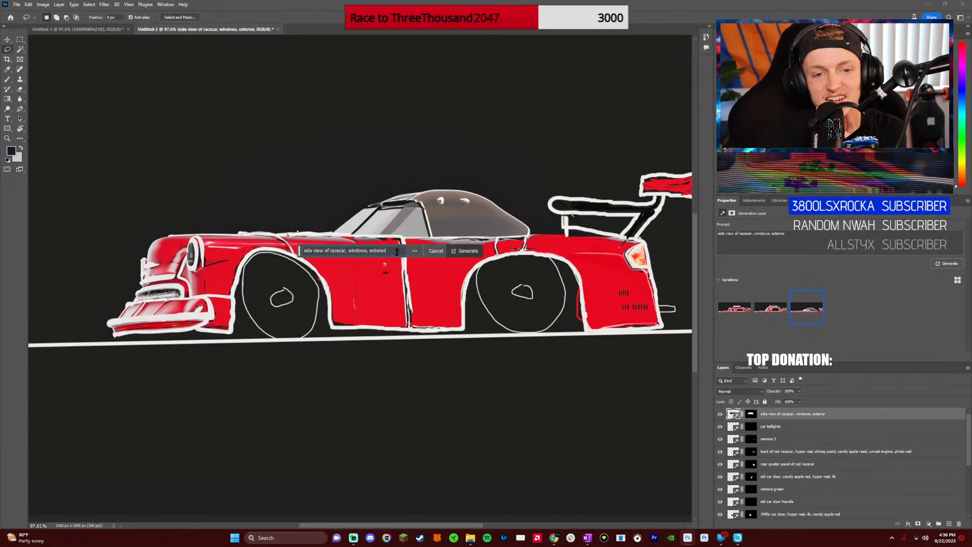
pyautogui.write(', hy')
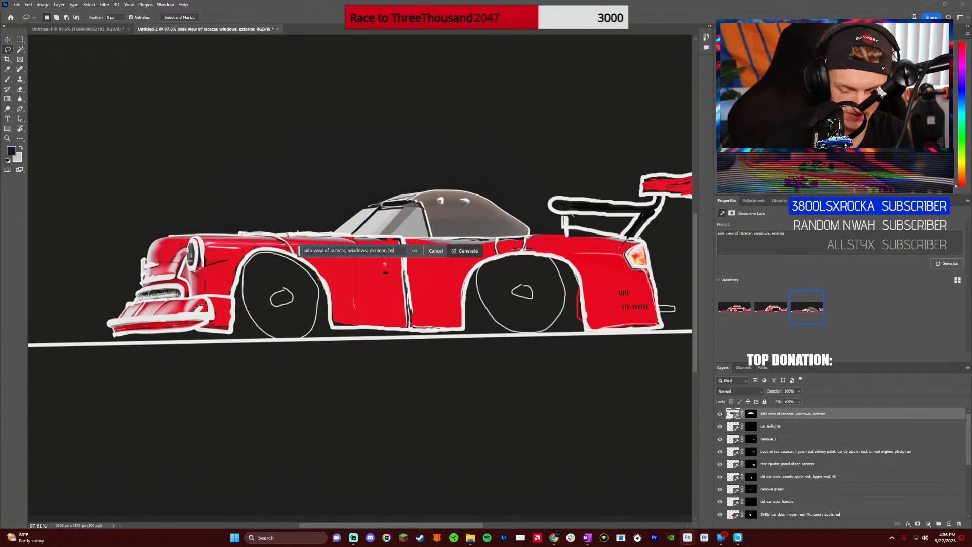
pyautogui.write('per real,')
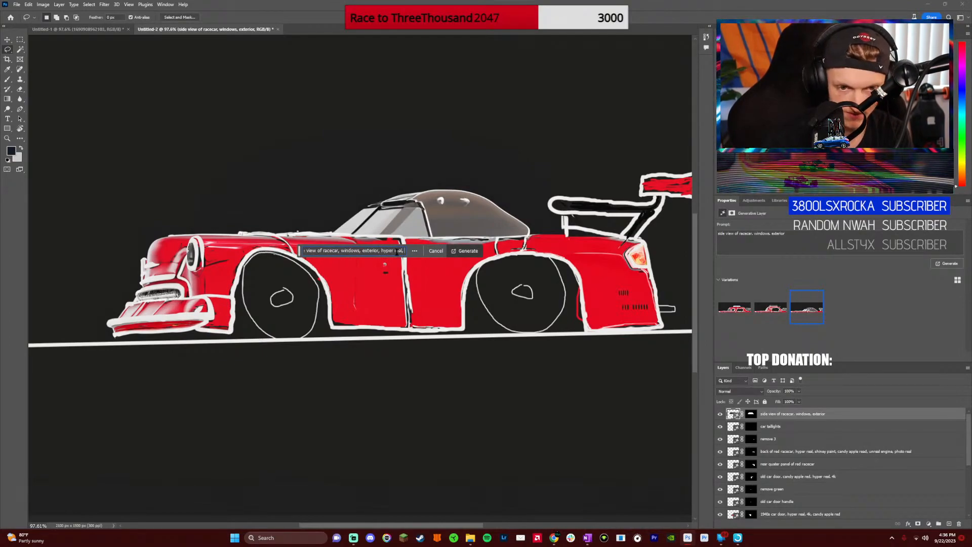
pyautogui.press('BackSpace')
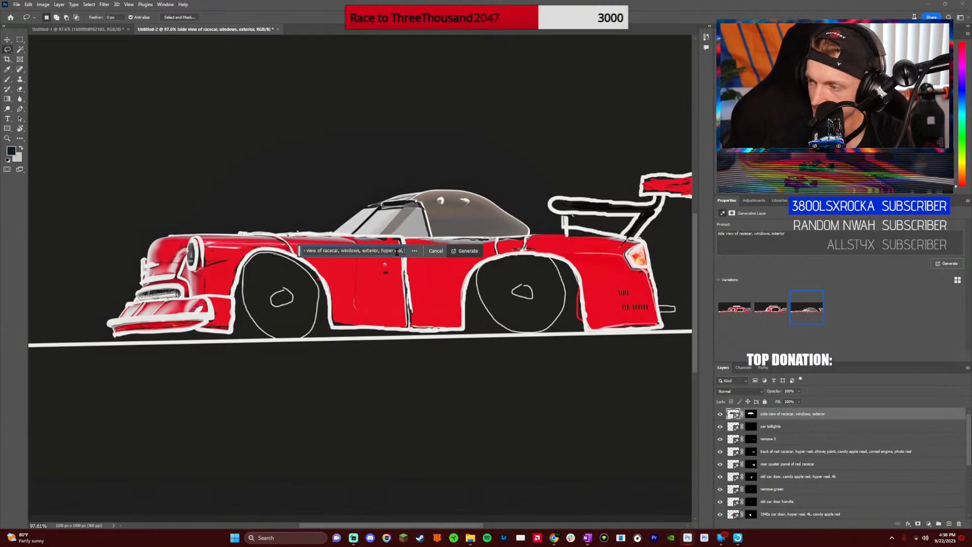
pyautogui.write('gt car')
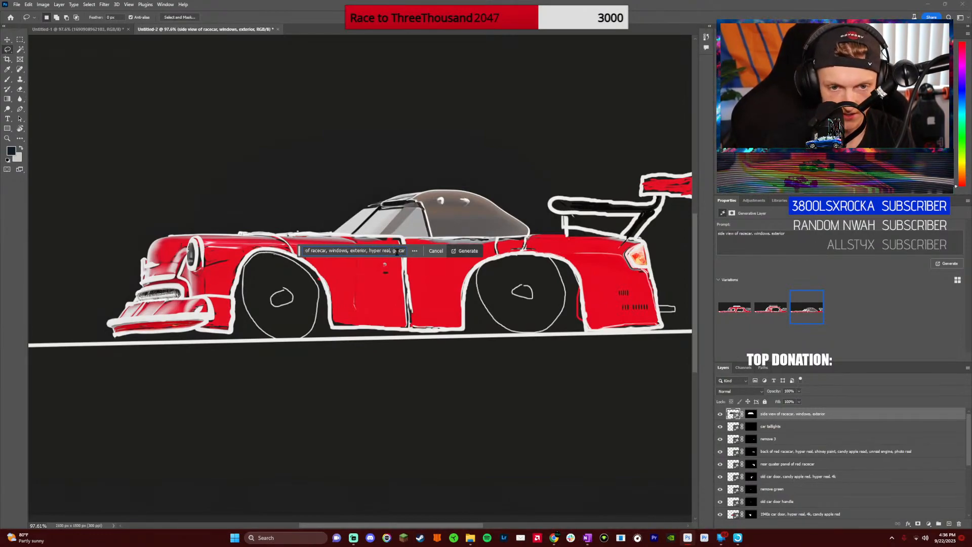
pyautogui.write(', ')
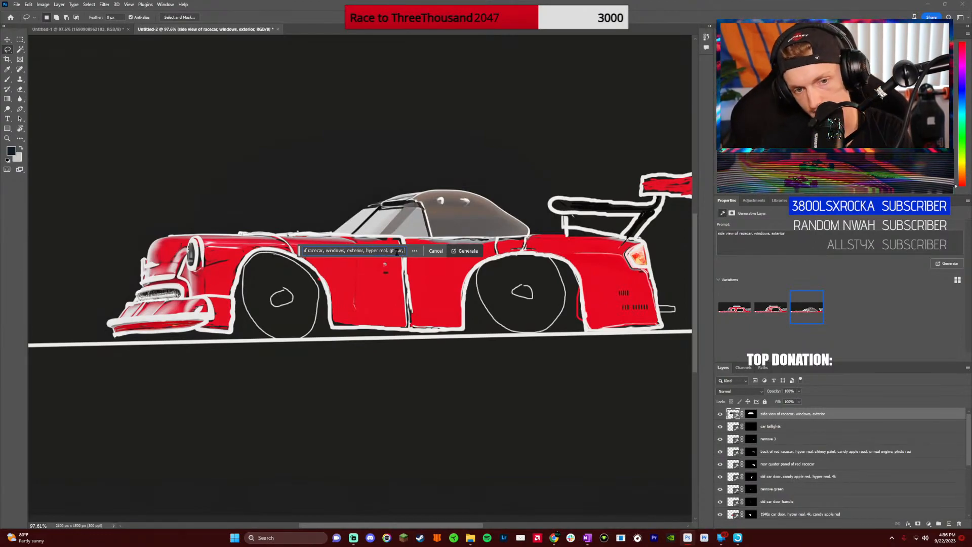
pyautogui.write('tinted')
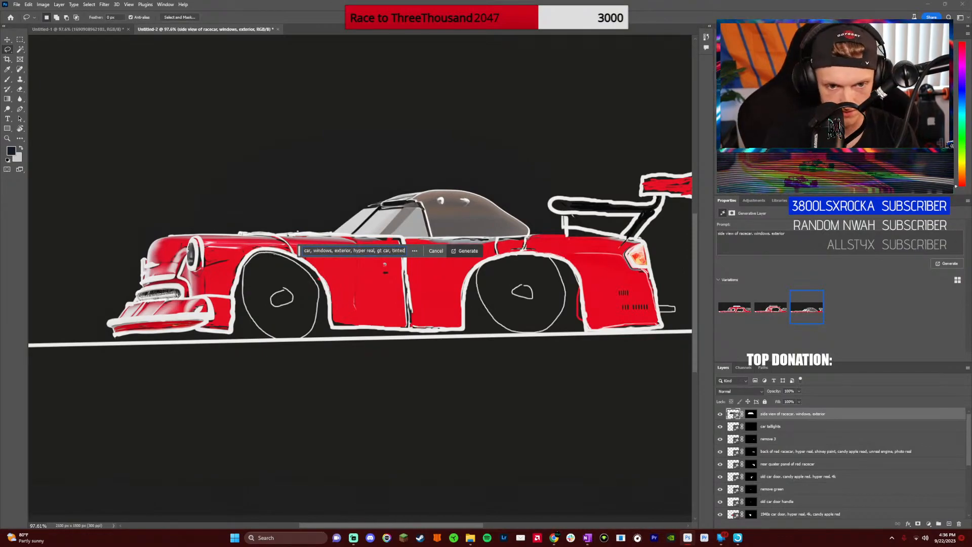
pyautogui.write(' windows')
pyautogui.press('Return')
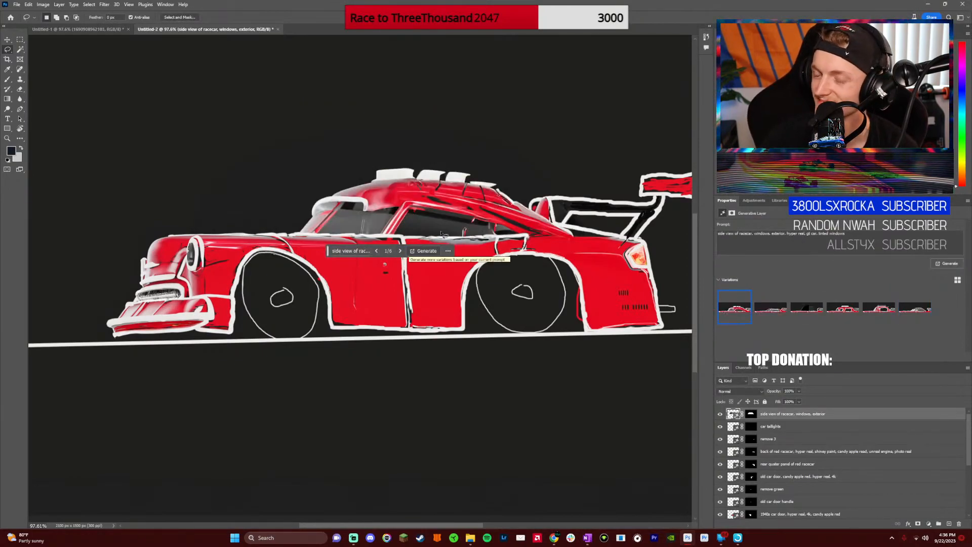
pyautogui.click(400, 251)
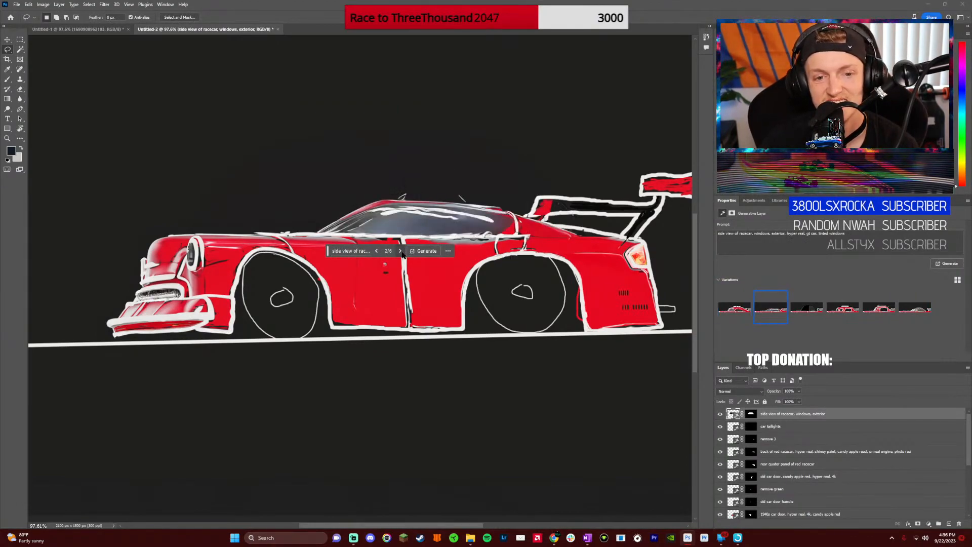
pyautogui.click(400, 251)
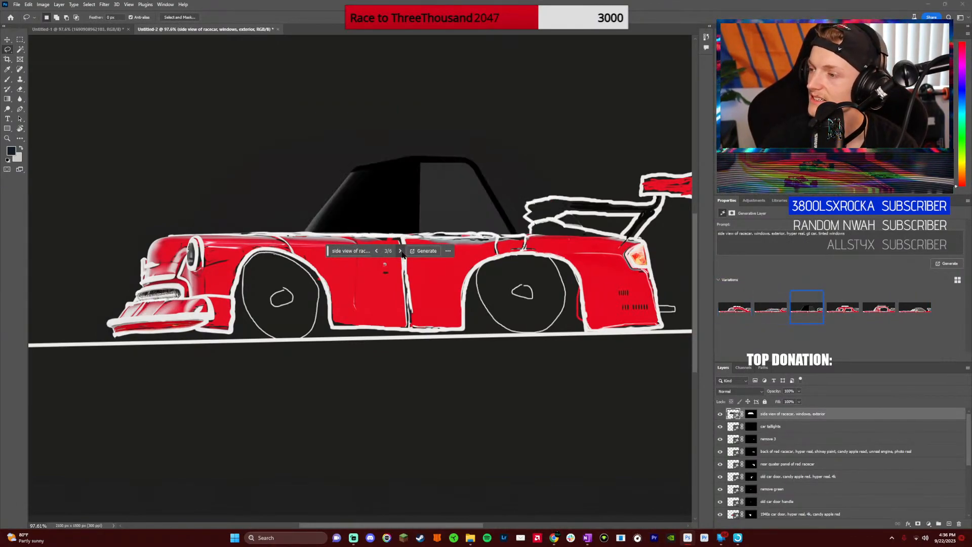
# Generate more cabin variations from the same prompt, compare them and choose the first one, with the low dark-tinted windows
pyautogui.click(431, 251)
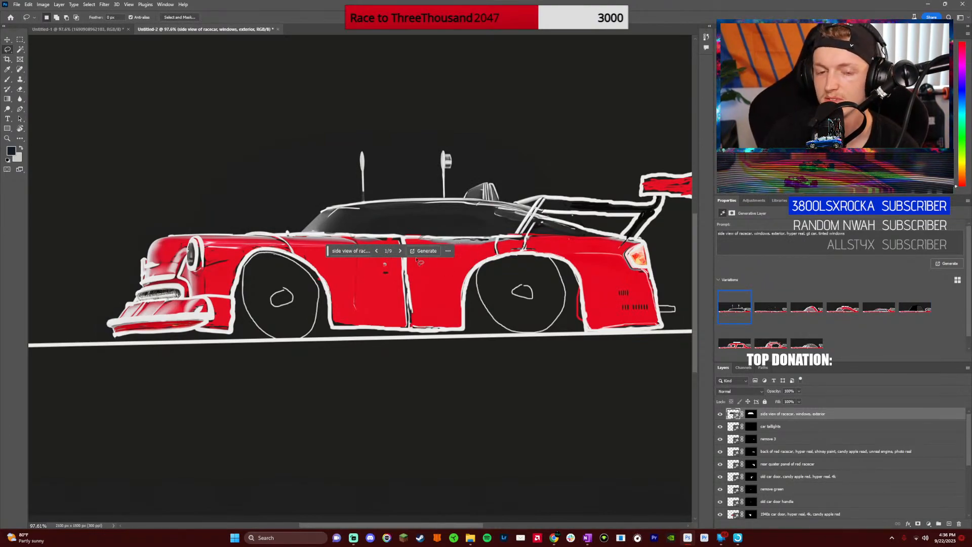
pyautogui.click(400, 251)
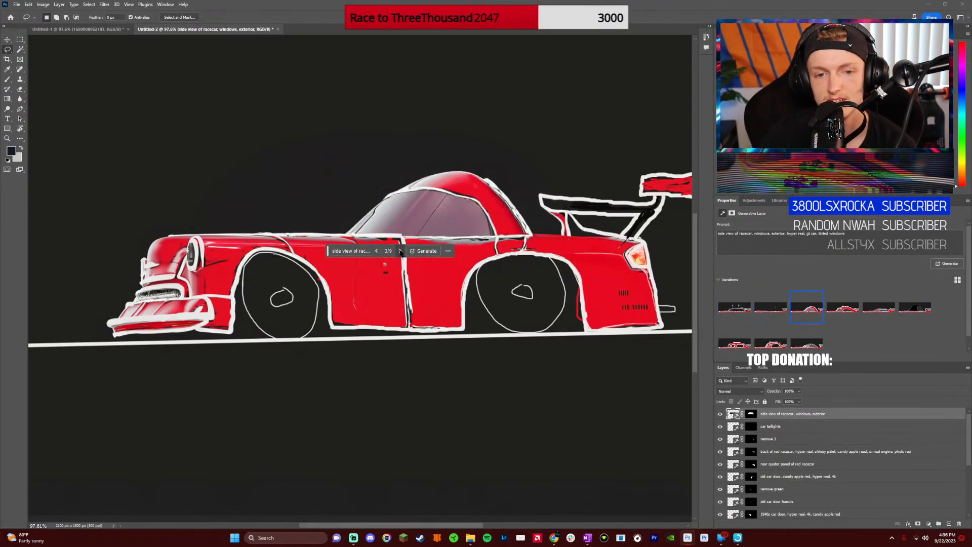
pyautogui.click(401, 251)
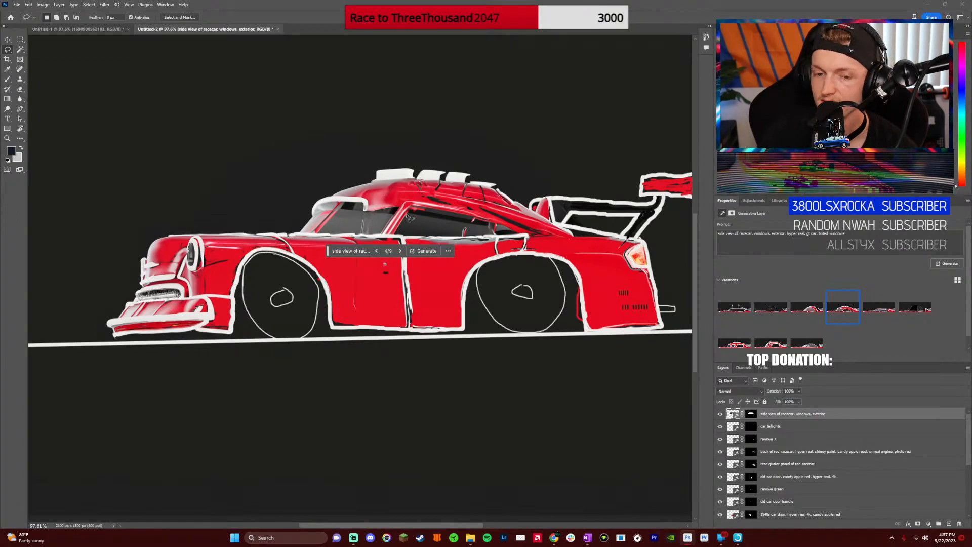
pyautogui.click(400, 251)
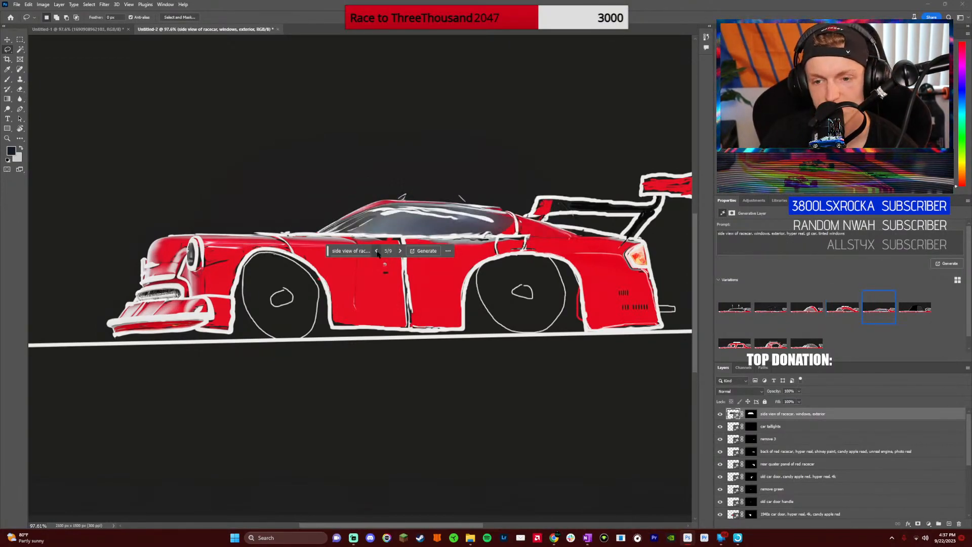
pyautogui.click(729, 318)
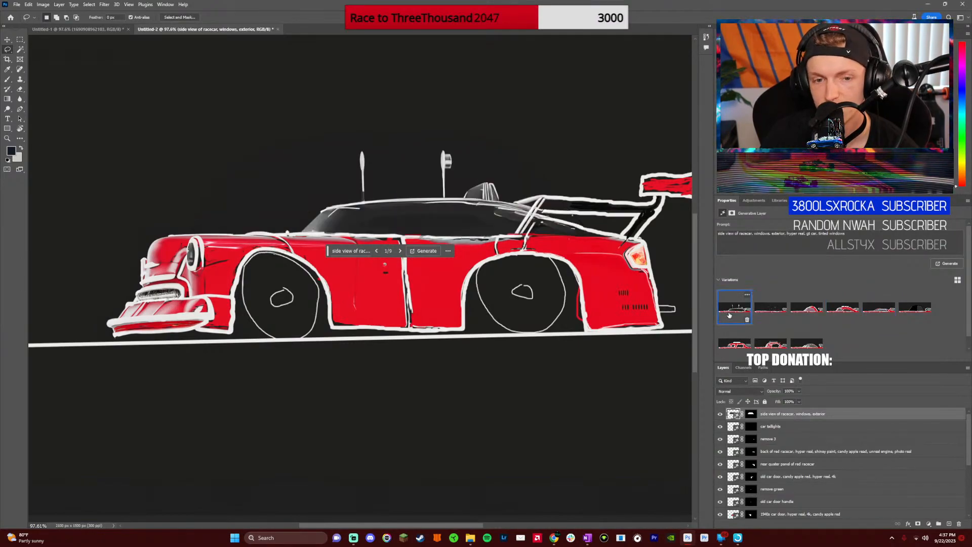
pyautogui.click(876, 315)
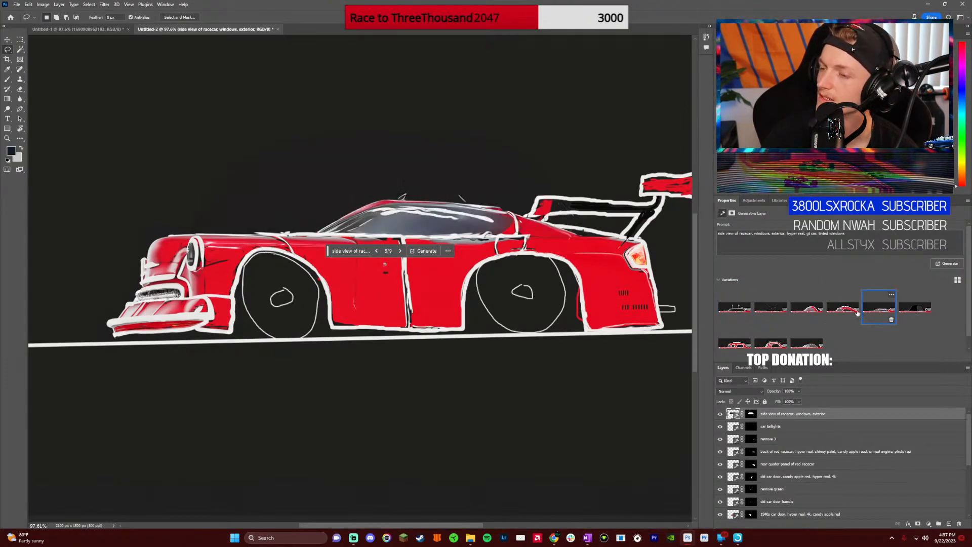
pyautogui.click(736, 310)
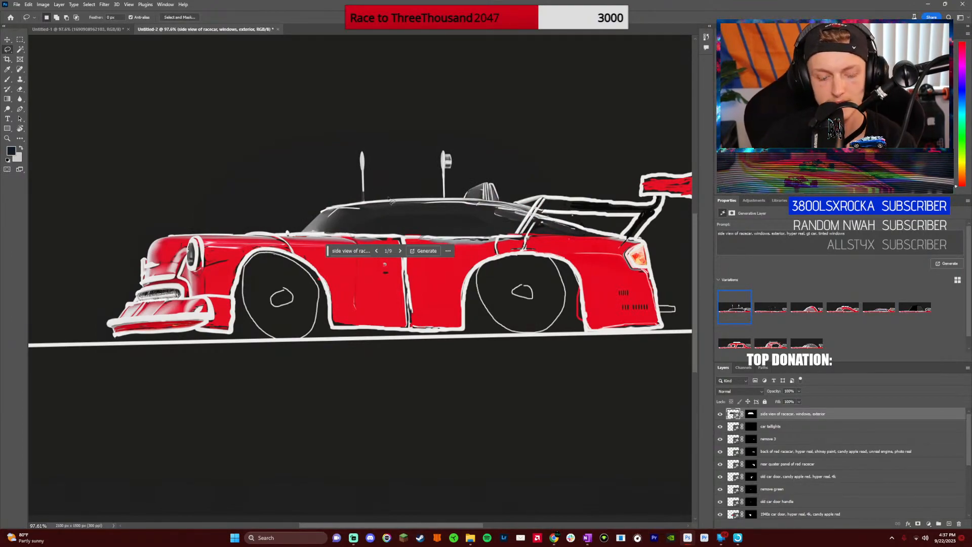
pyautogui.scroll(4, 385, 189)
pyautogui.scroll(-2, 363, 221)
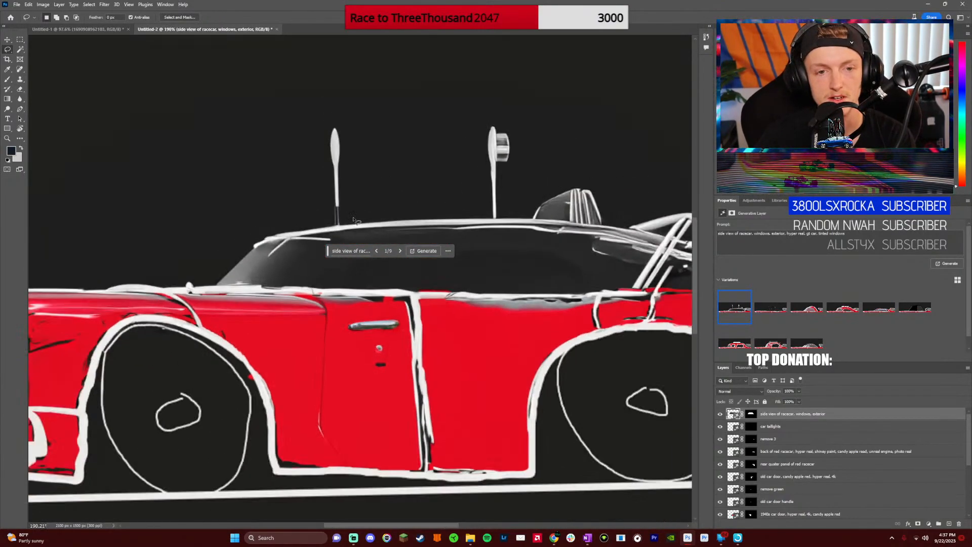
pyautogui.moveTo(343, 223)
pyautogui.mouseDown()
pyautogui.moveTo(326, 200)
pyautogui.moveTo(319, 109)
pyautogui.moveTo(373, 126)
pyautogui.moveTo(358, 220)
pyautogui.mouseUp()
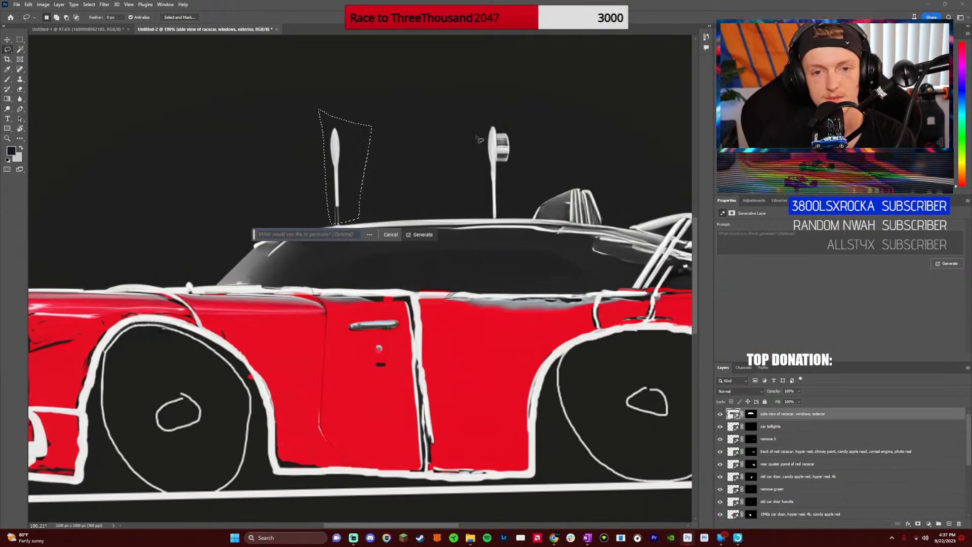
pyautogui.hotkey('ctrl', 'd')
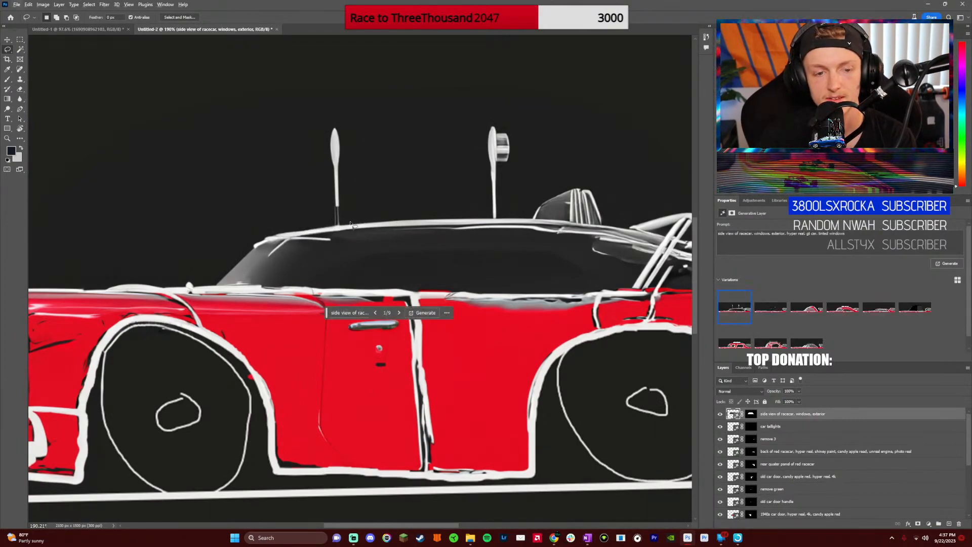
# Lasso both antenna-like posts and the small fin above the roof, generate "remove" and choose the third variation
pyautogui.moveTo(351, 222)
pyautogui.mouseDown()
pyautogui.moveTo(327, 215)
pyautogui.moveTo(321, 106)
pyautogui.moveTo(369, 127)
pyautogui.moveTo(356, 221)
pyautogui.mouseUp()
pyautogui.moveTo(504, 219)
pyautogui.mouseDown()
pyautogui.moveTo(475, 182)
pyautogui.moveTo(478, 98)
pyautogui.moveTo(526, 122)
pyautogui.moveTo(506, 217)
pyautogui.mouseUp()
pyautogui.scroll(-1, 532, 214)
pyautogui.scroll(1, 532, 214)
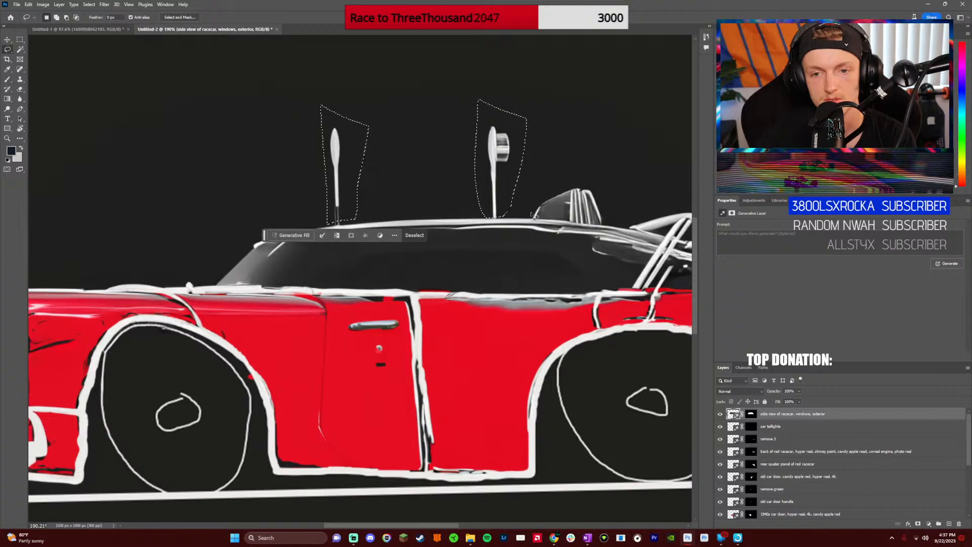
pyautogui.moveTo(378, 523); pyautogui.dragTo(408, 524)
pyautogui.moveTo(389, 196); pyautogui.dragTo(384, 209)
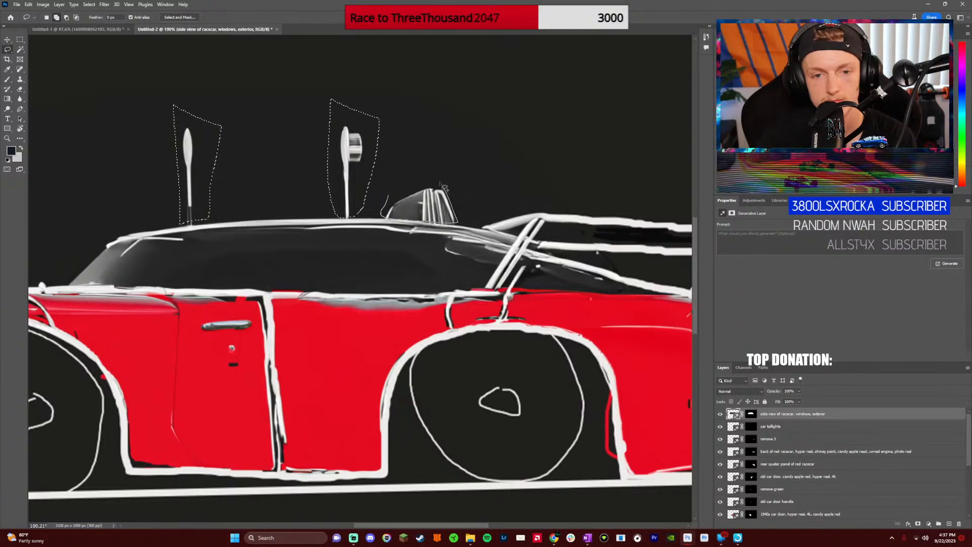
pyautogui.moveTo(444, 187); pyautogui.dragTo(439, 181)
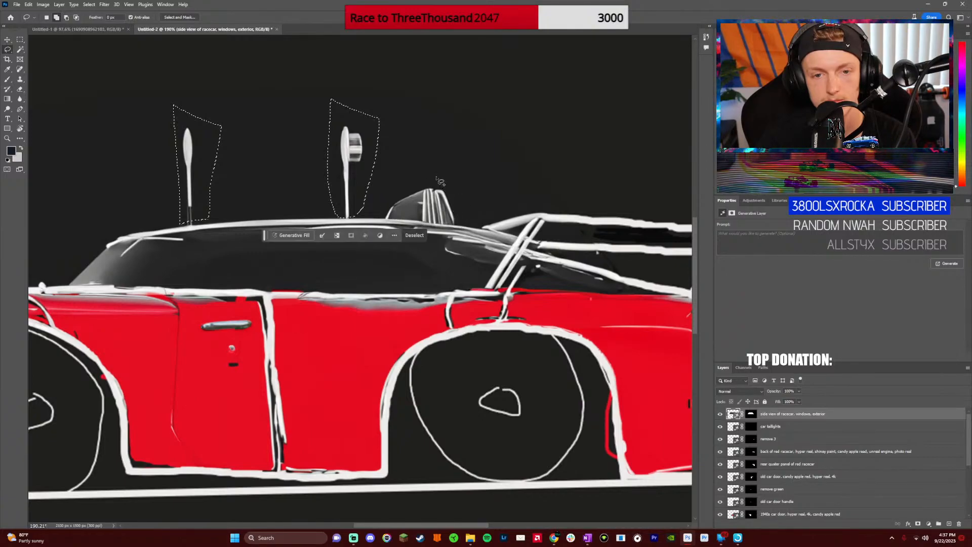
pyautogui.click(293, 235)
pyautogui.press('Return')
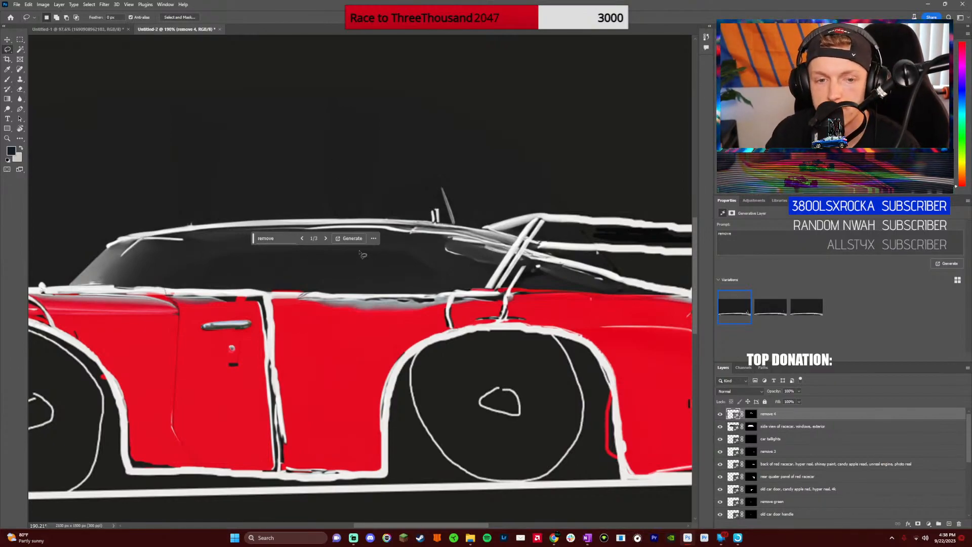
pyautogui.click(326, 238)
pyautogui.click(325, 238)
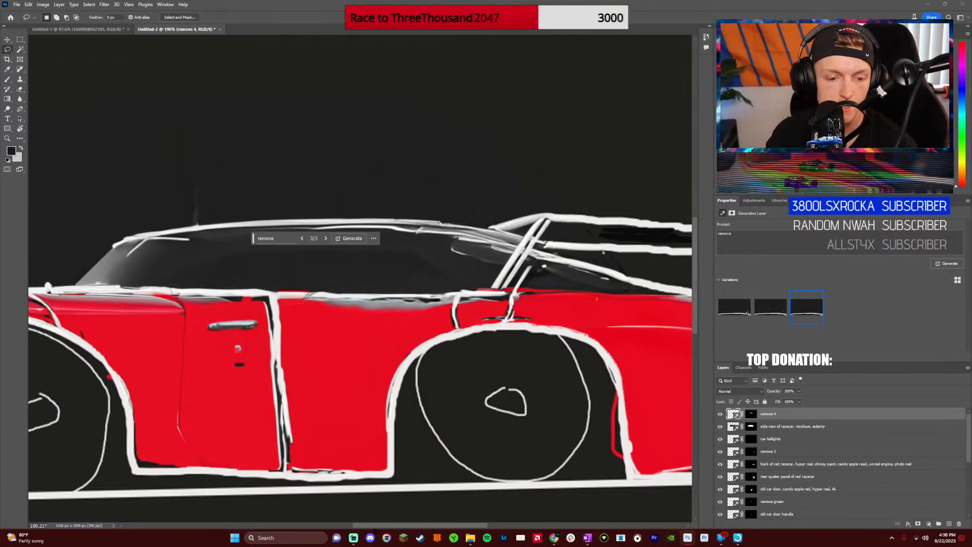
# Lasso the rear wing and its supports, generate "gt3 racecar wing, racecar spoiler, downforce" and go through to the third variation
pyautogui.moveTo(380, 525); pyautogui.dragTo(433, 525)
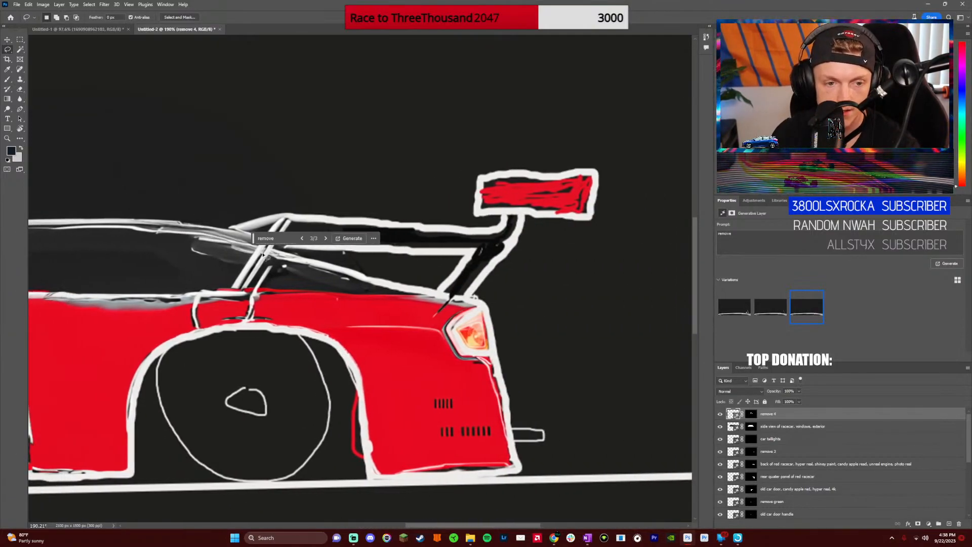
pyautogui.moveTo(229, 228)
pyautogui.mouseDown()
pyautogui.moveTo(295, 208)
pyautogui.moveTo(449, 213)
pyautogui.moveTo(469, 166)
pyautogui.moveTo(616, 161)
pyautogui.moveTo(620, 247)
pyautogui.moveTo(484, 301)
pyautogui.moveTo(348, 275)
pyautogui.moveTo(229, 229)
pyautogui.mouseUp()
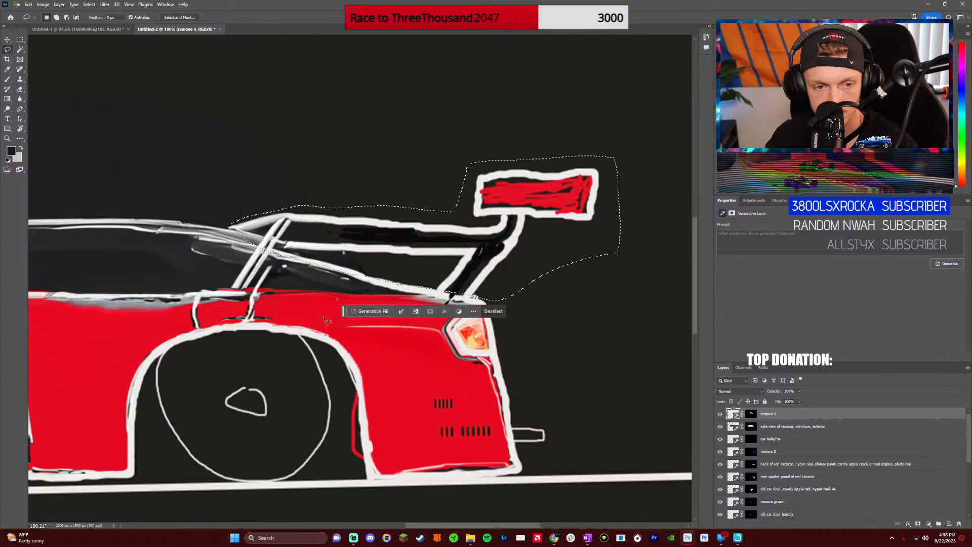
pyautogui.click(374, 311)
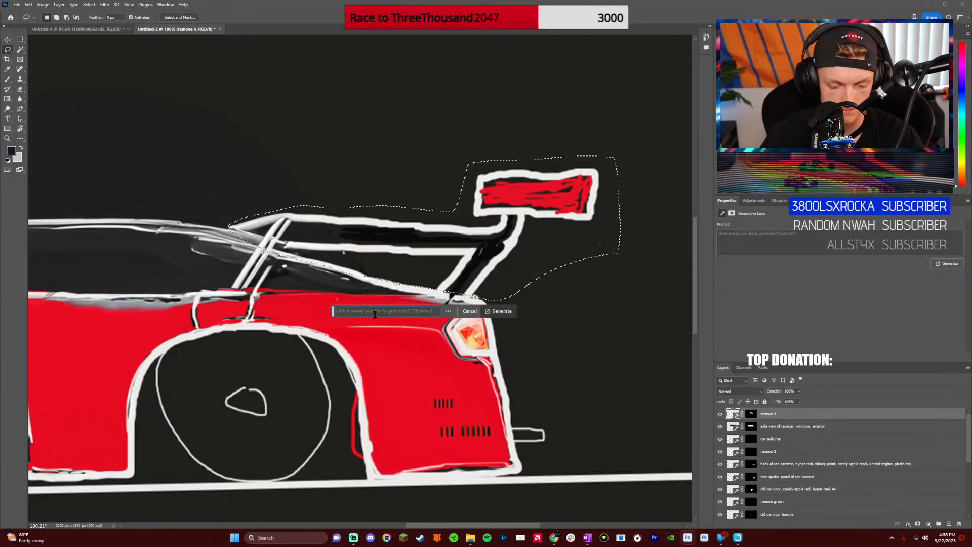
pyautogui.write('gt3 r5')
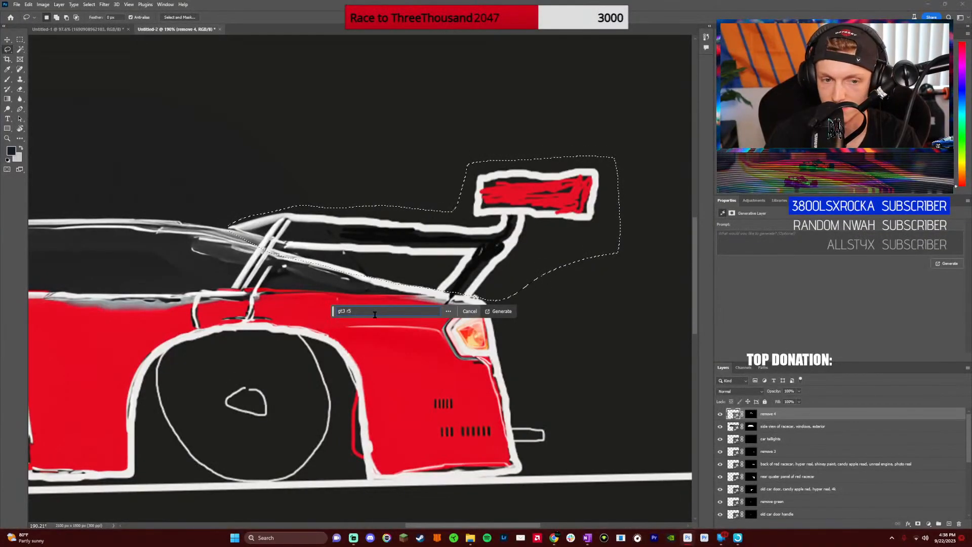
pyautogui.write('cecar wing, ra')
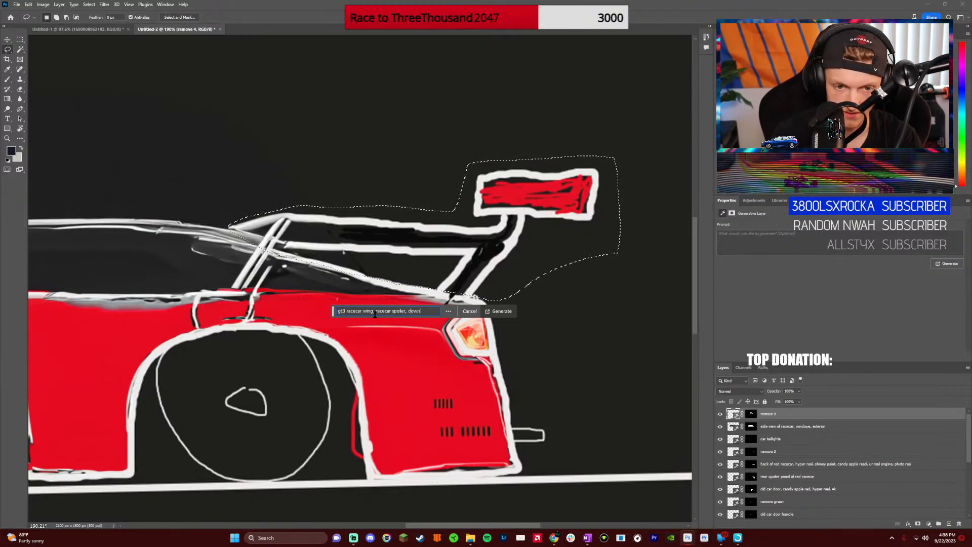
pyautogui.write('ce')
pyautogui.press('Return')
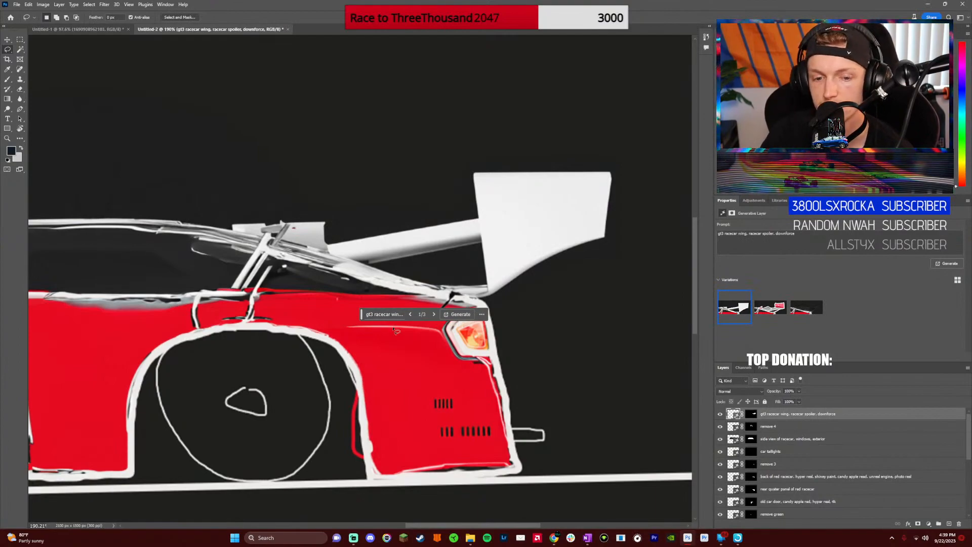
pyautogui.click(434, 315)
pyautogui.click(434, 314)
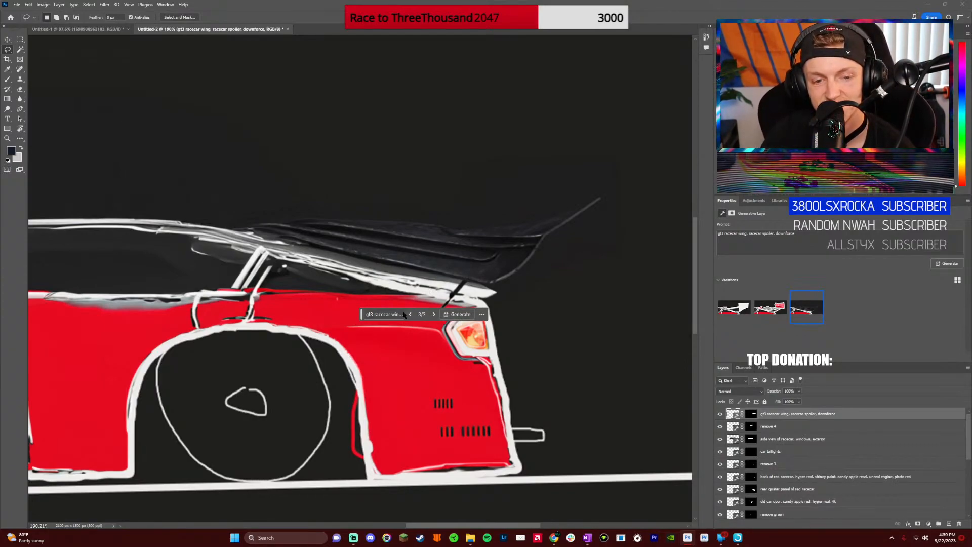
# Generate more wing variations from the same prompt and go through to the third one, the black wing with red accents
pyautogui.click(459, 316)
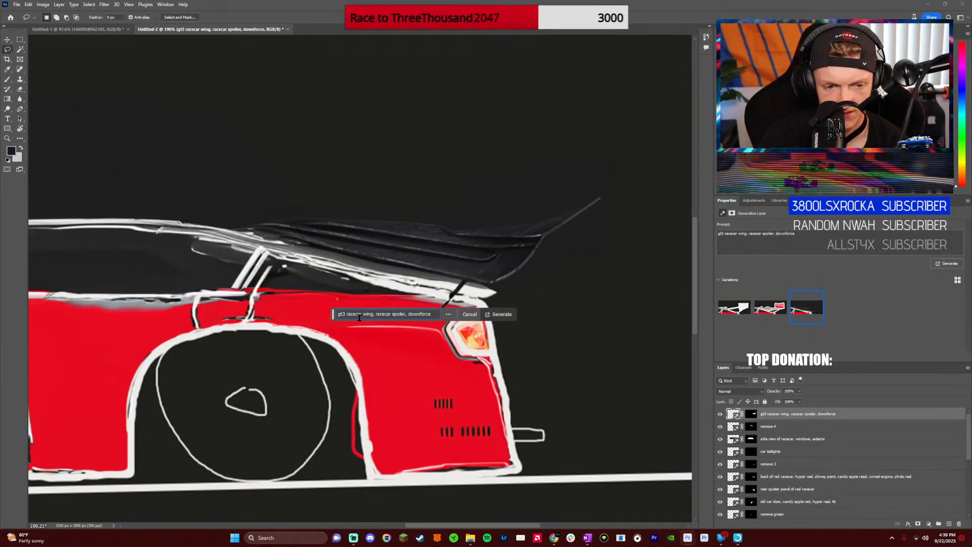
pyautogui.click(489, 314)
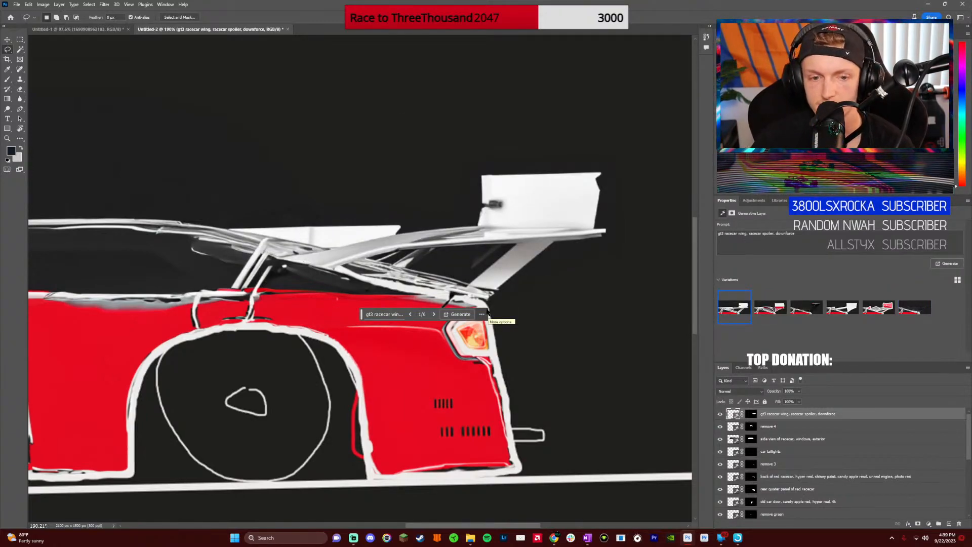
pyautogui.click(435, 315)
pyautogui.click(435, 315)
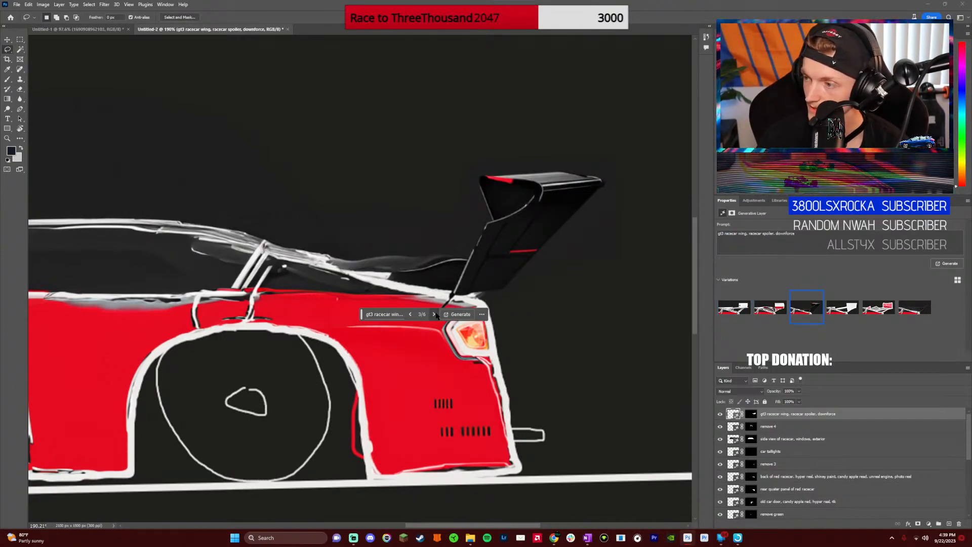
# Rate the black wing variation as good, answering Disagree, Neutral, Disagree, Agree, and submit the feedback with the note "concept is correct, poor execution"
pyautogui.click(481, 314)
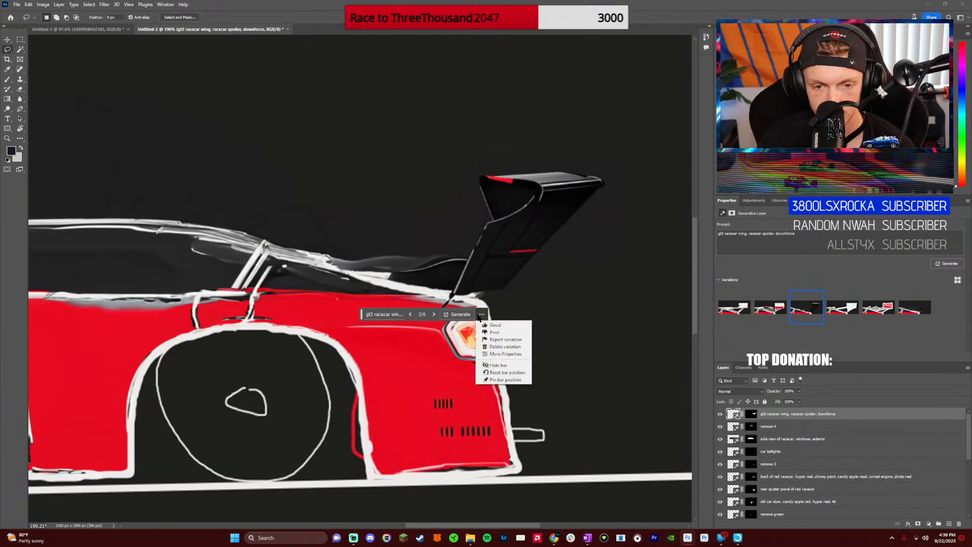
pyautogui.click(495, 325)
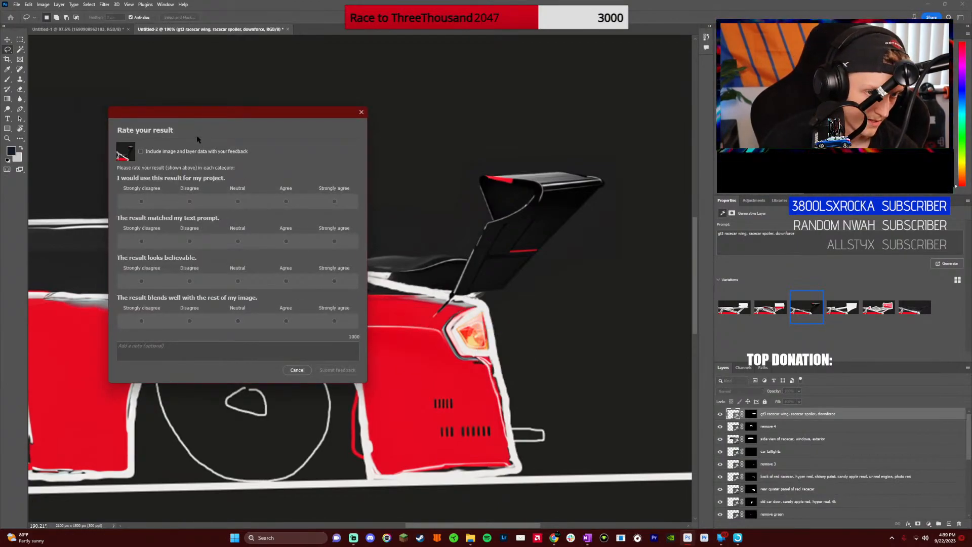
pyautogui.click(190, 202)
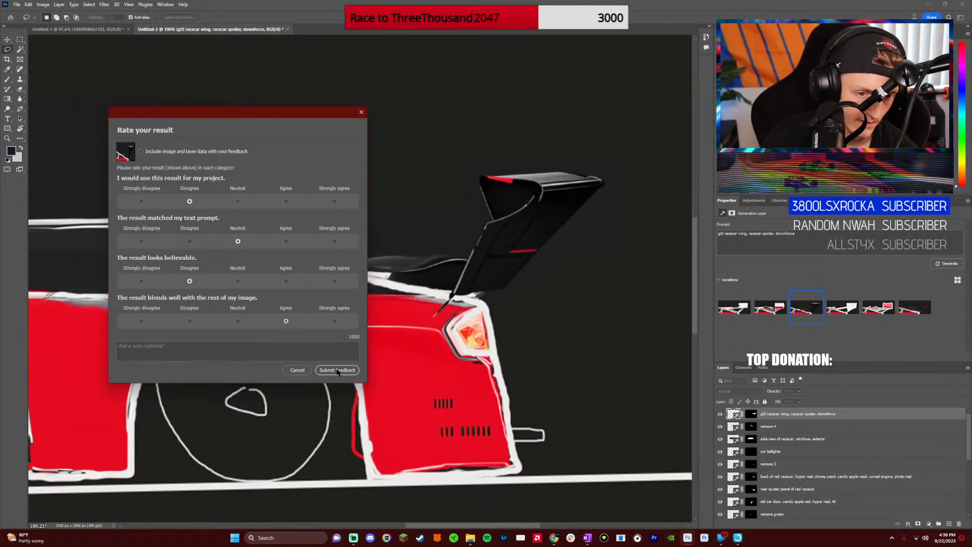
pyautogui.click(273, 350)
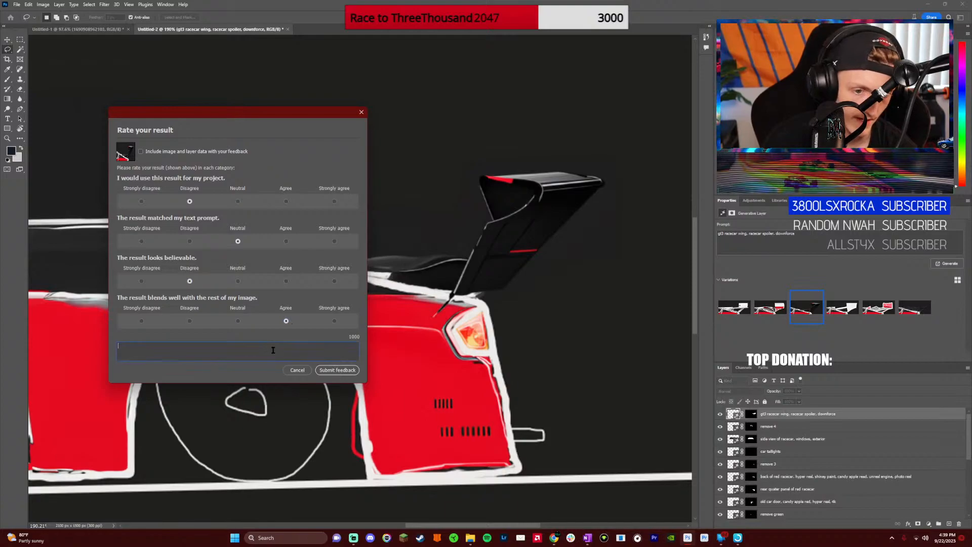
pyautogui.write('concept is correct, poor exe')
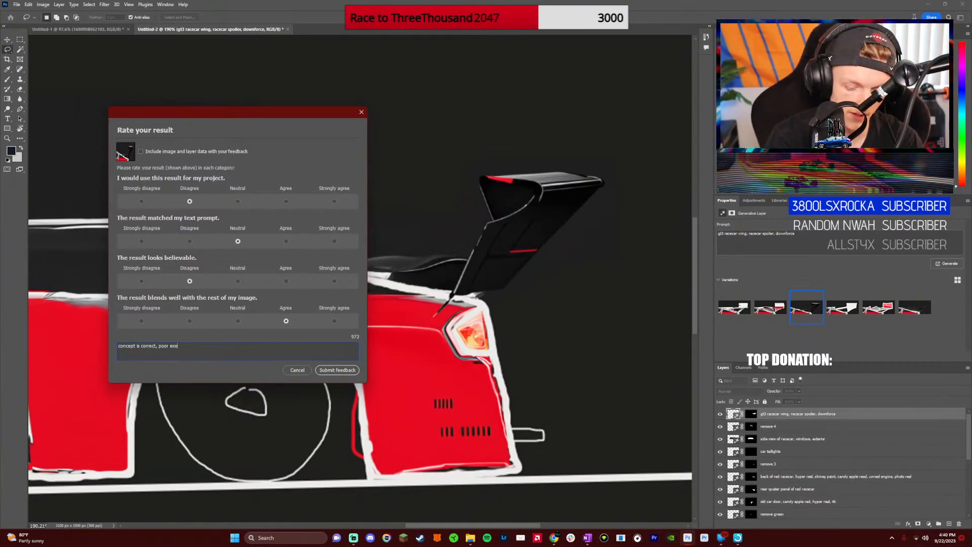
pyautogui.write('cution')
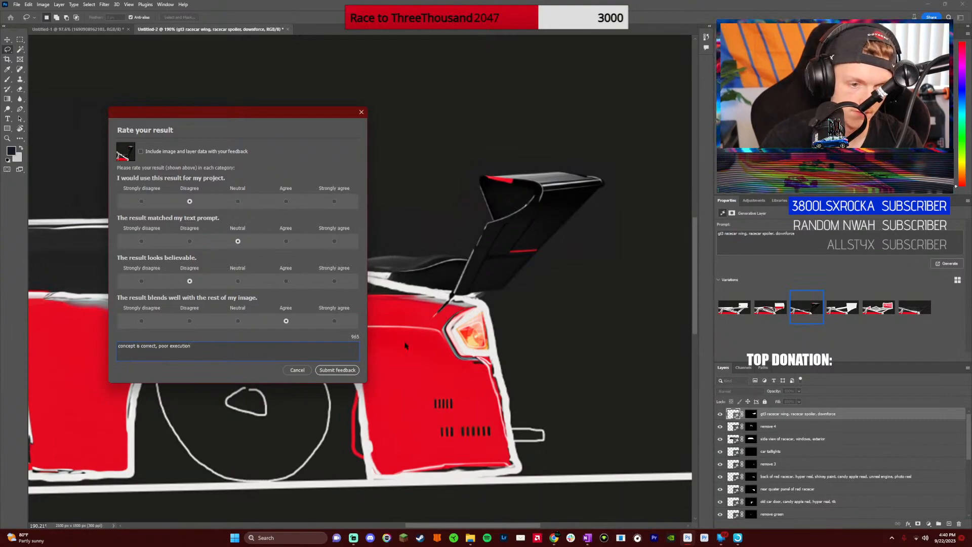
pyautogui.click(343, 370)
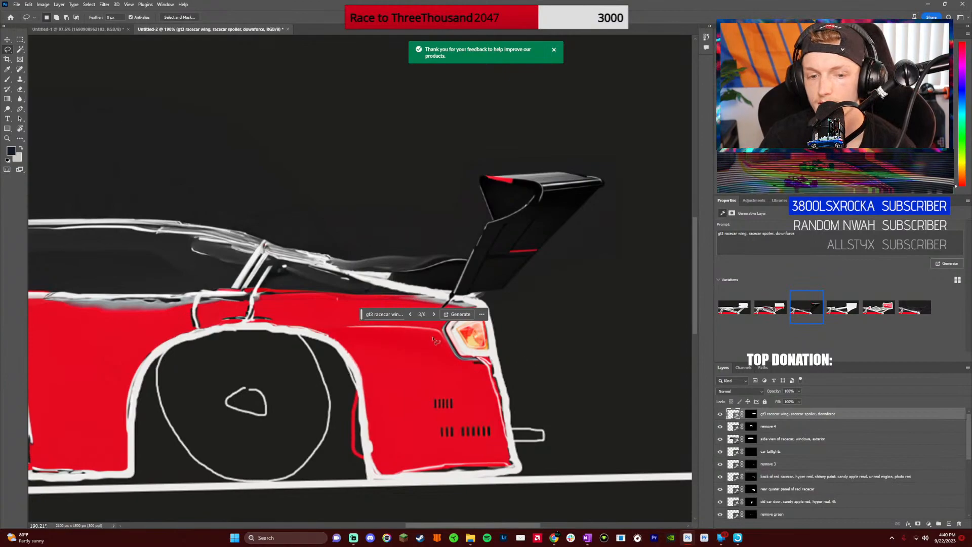
# Generate another batch of wing variations, compare them against the whole car and choose the fourth, with the white upright plate
pyautogui.click(461, 315)
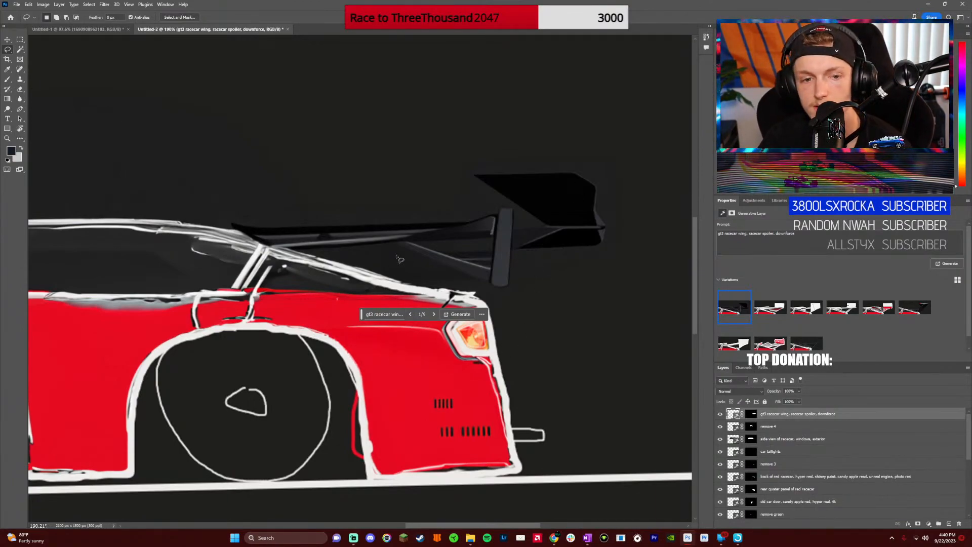
pyautogui.scroll(-3, 405, 243)
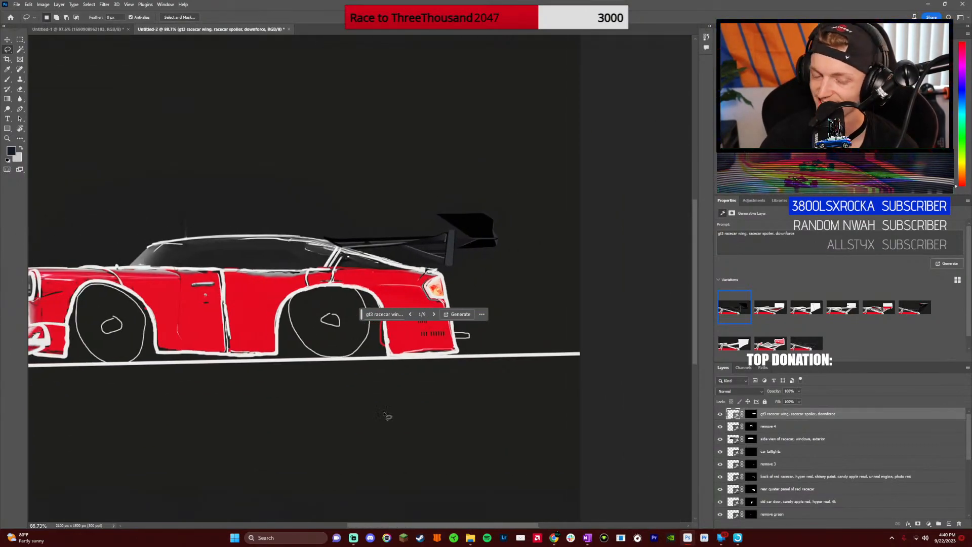
pyautogui.moveTo(403, 527); pyautogui.dragTo(359, 527)
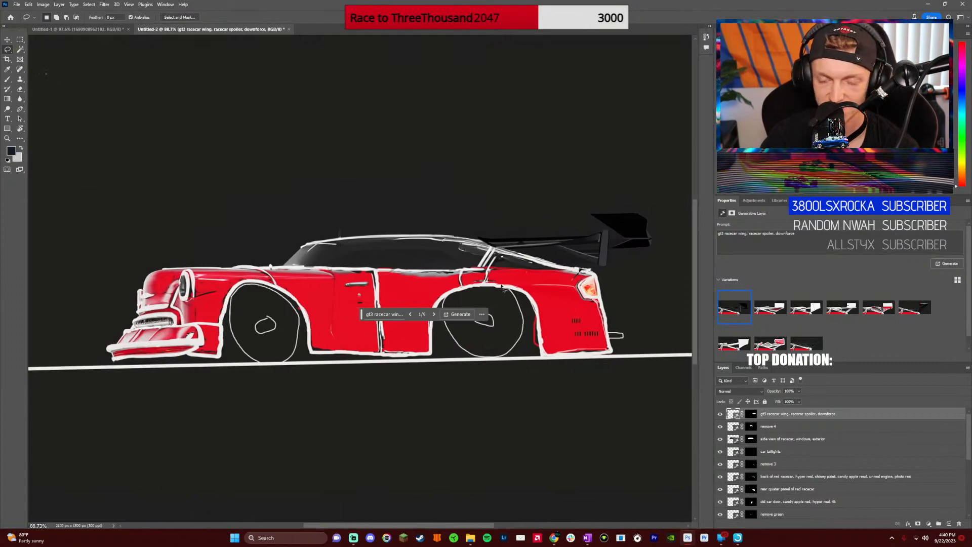
pyautogui.click(769, 312)
pyautogui.click(806, 308)
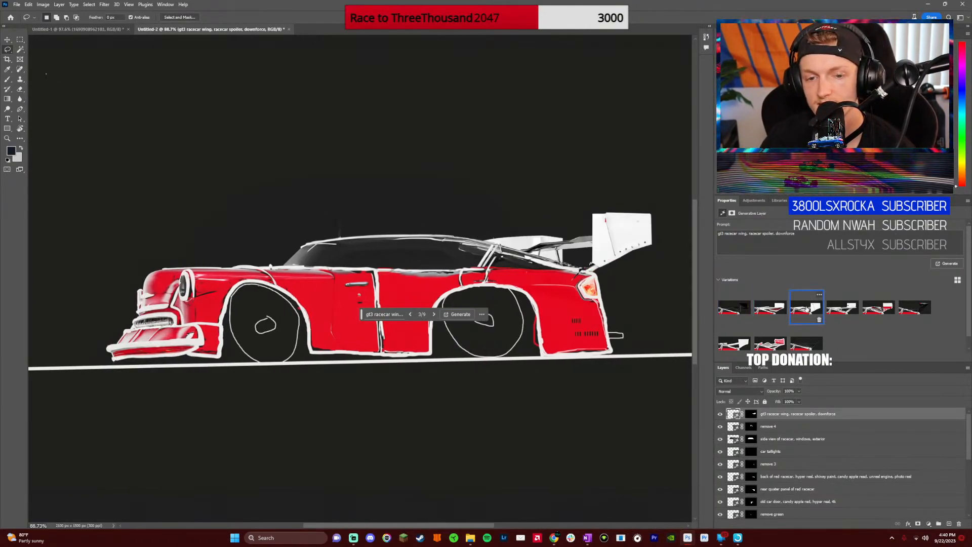
pyautogui.click(842, 308)
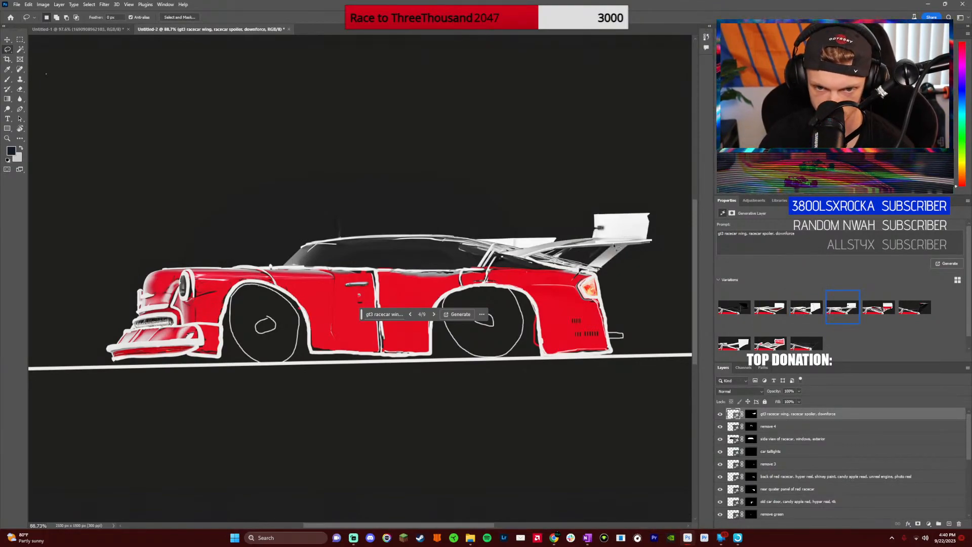
pyautogui.click(879, 307)
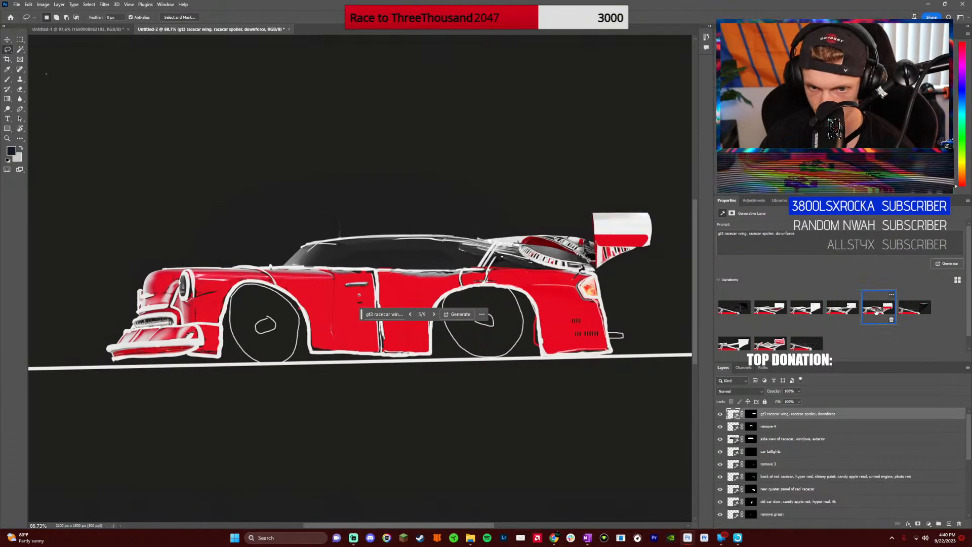
pyautogui.click(843, 308)
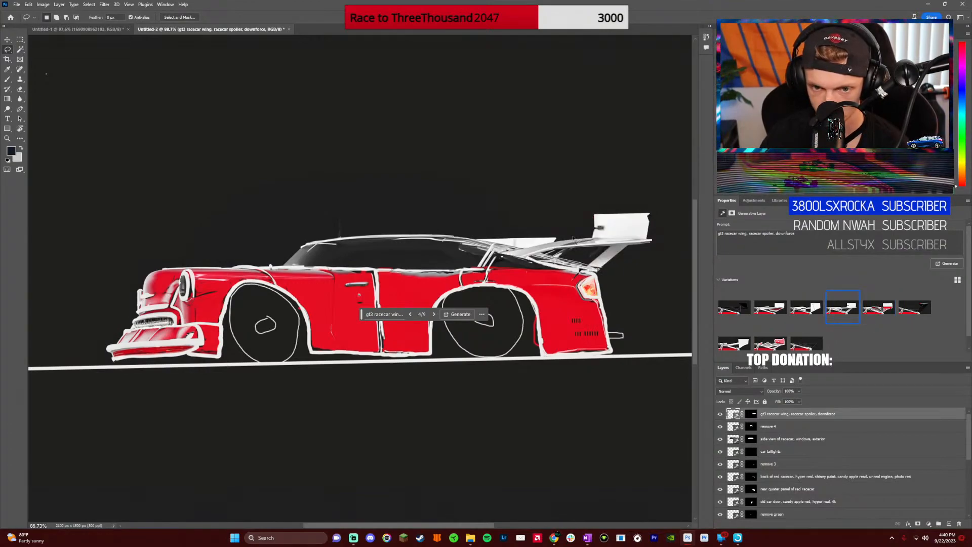
# Lasso the white upright plate on top of the rear wing and generate "remove" over it
pyautogui.scroll(3, 587, 257)
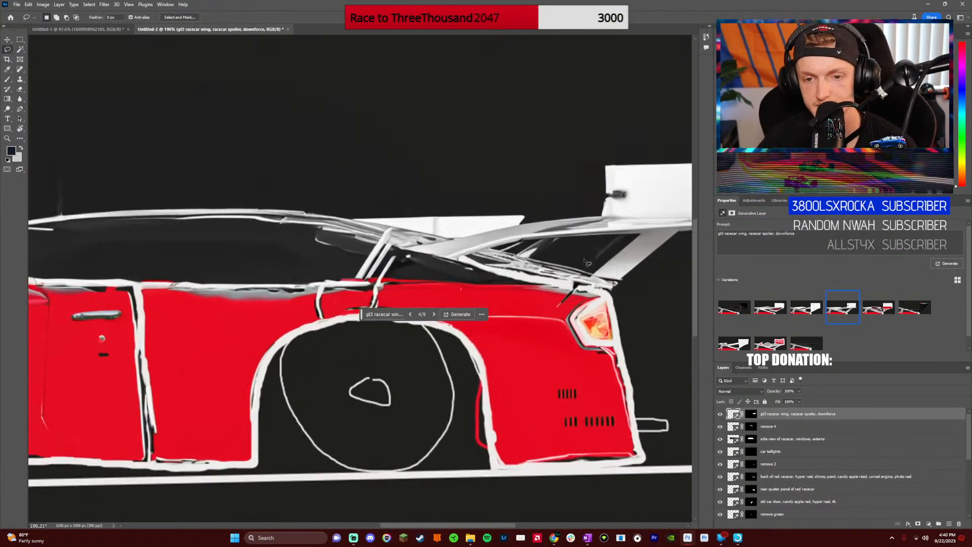
pyautogui.moveTo(413, 525); pyautogui.dragTo(439, 527)
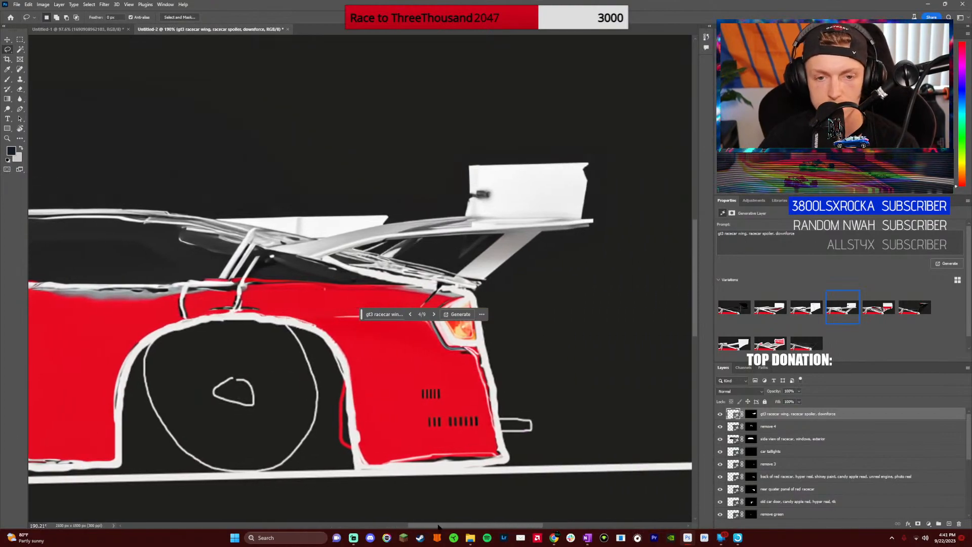
pyautogui.moveTo(470, 539)
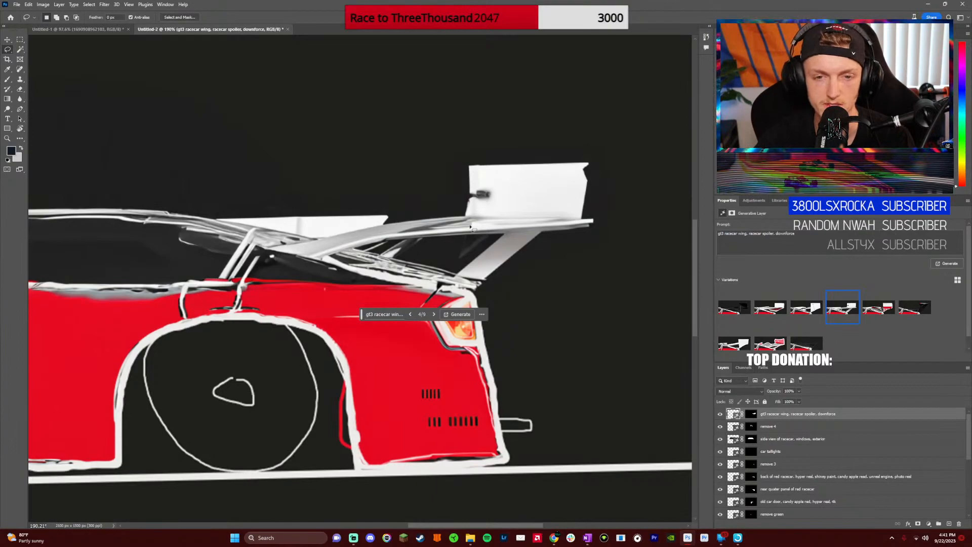
pyautogui.moveTo(465, 217)
pyautogui.mouseDown()
pyautogui.moveTo(589, 218)
pyautogui.moveTo(597, 139)
pyautogui.moveTo(451, 145)
pyautogui.moveTo(457, 215)
pyautogui.mouseUp()
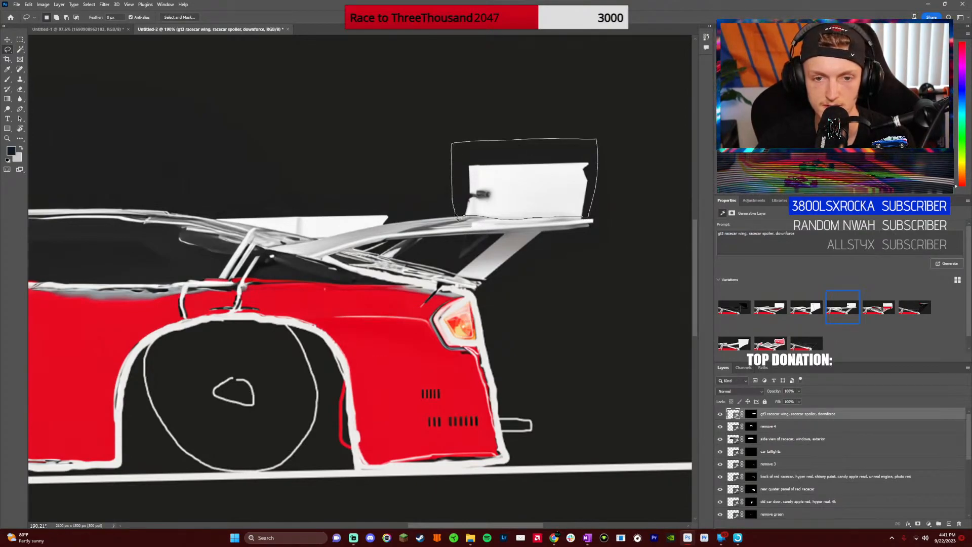
pyautogui.click(477, 231)
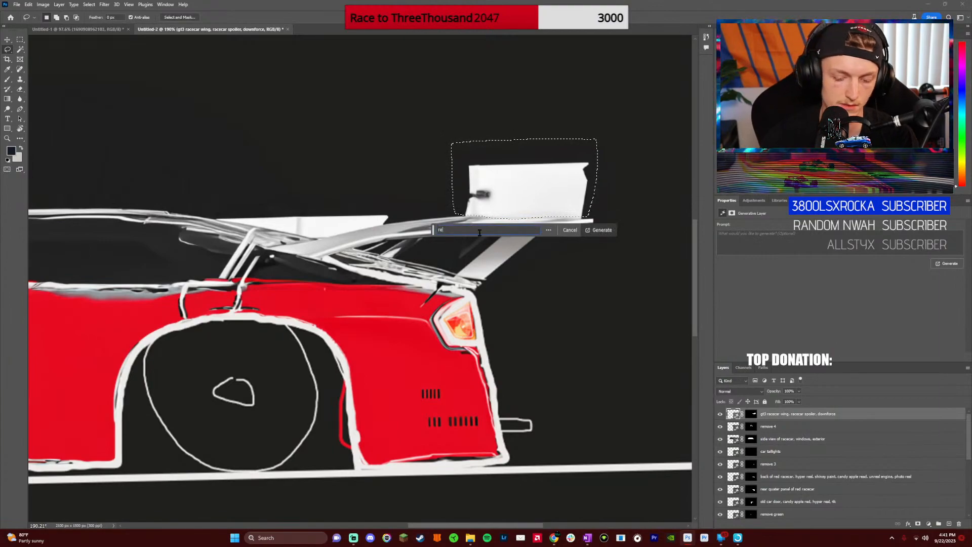
pyautogui.press('Return')
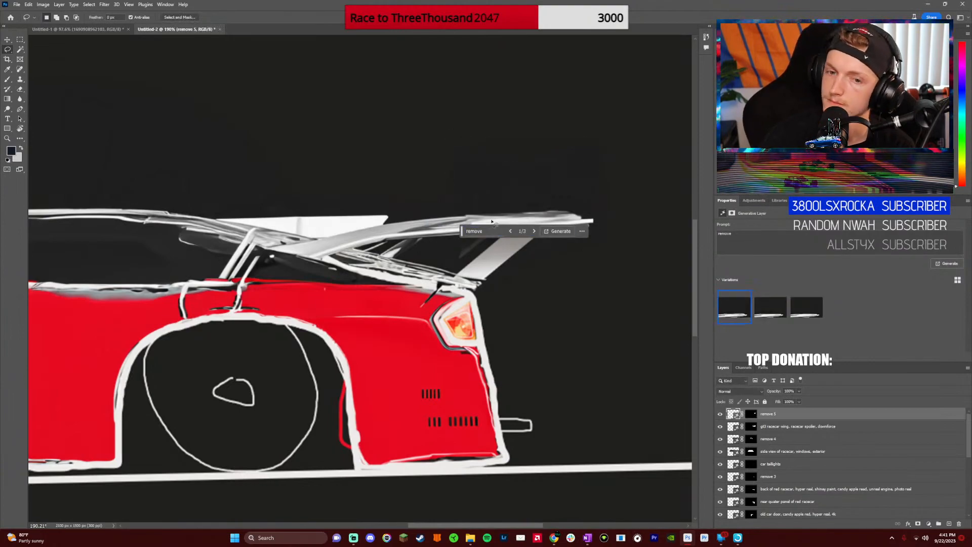
# Go through the removal variations on top of the rear wing and choose the third one
pyautogui.click(767, 313)
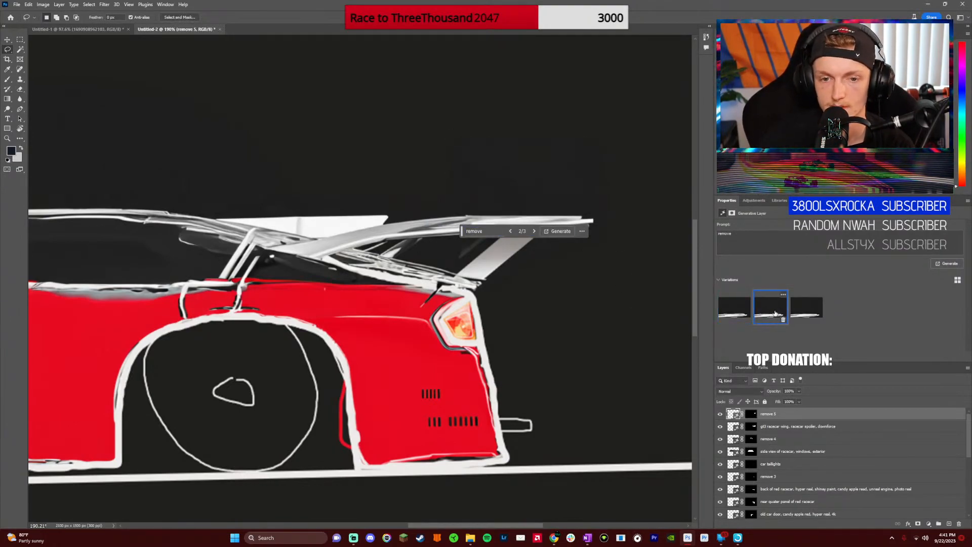
pyautogui.click(803, 314)
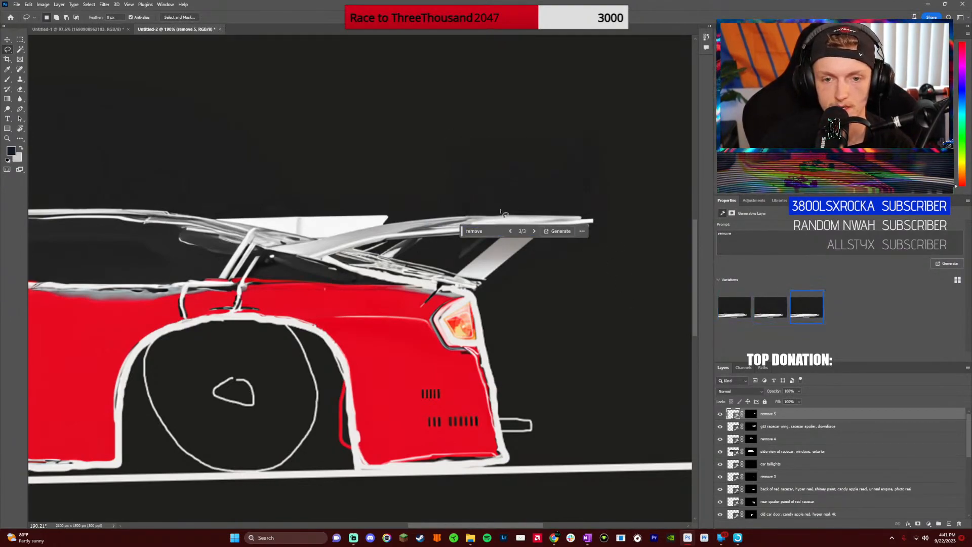
# Lasso the rear tip of the wing, generate "rear racecar spoiler end plate" over it and choose the second variation
pyautogui.moveTo(493, 208)
pyautogui.mouseDown()
pyautogui.moveTo(493, 227)
pyautogui.moveTo(522, 246)
pyautogui.moveTo(589, 252)
pyautogui.moveTo(591, 176)
pyautogui.mouseUp()
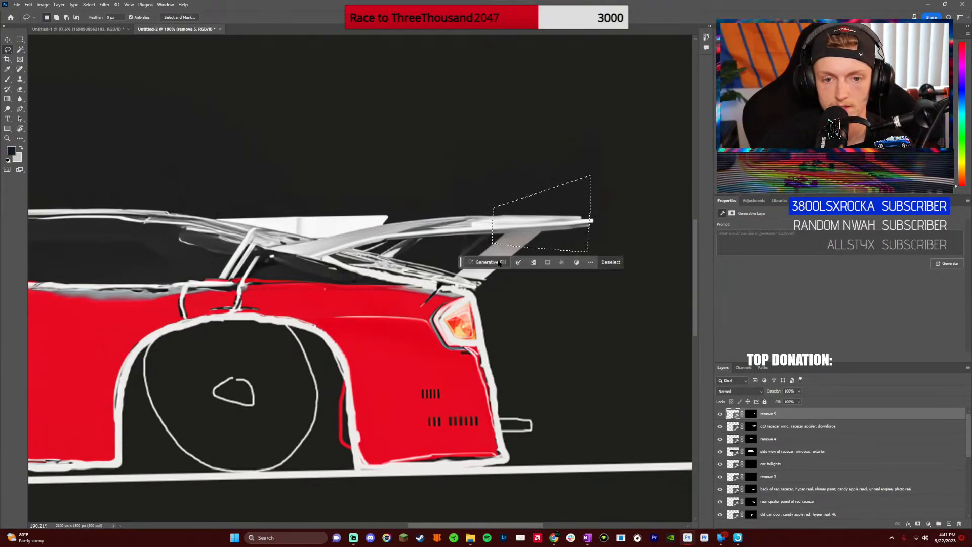
pyautogui.click(499, 262)
pyautogui.write('real')
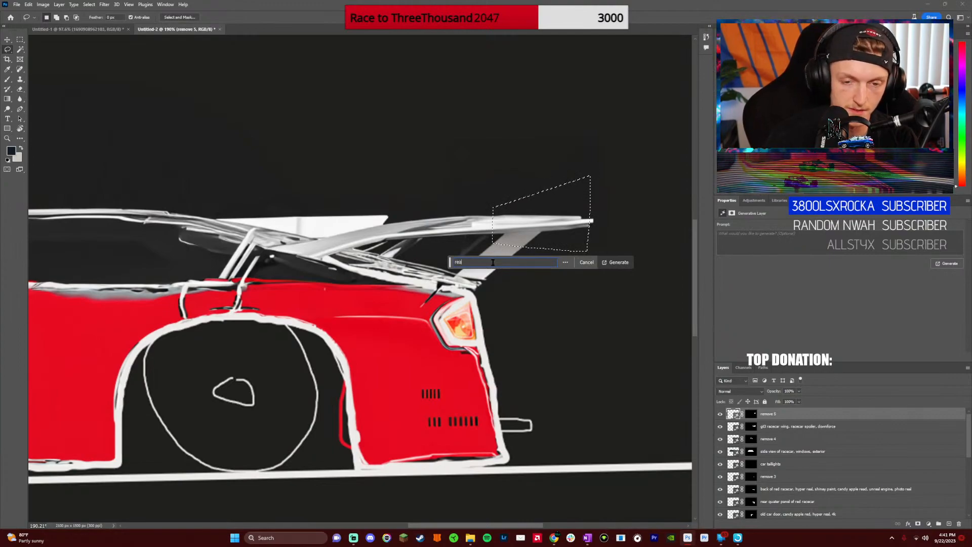
pyautogui.press('BackSpace')
pyautogui.write('r spo')
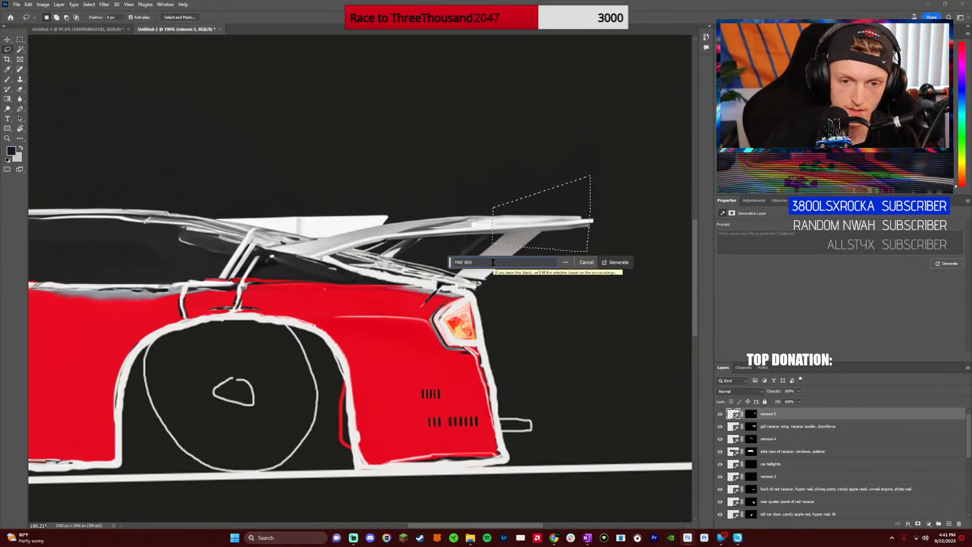
pyautogui.press('BackSpace')
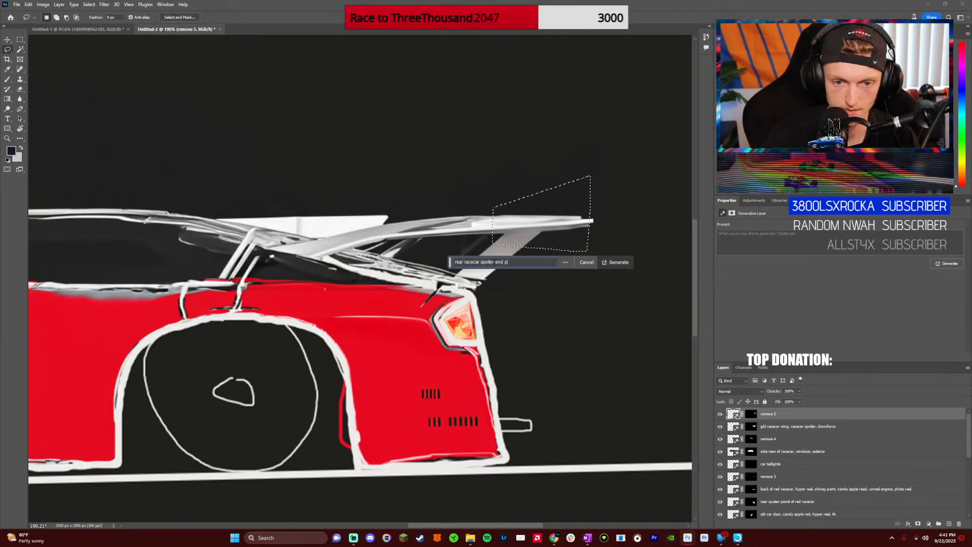
pyautogui.write('te')
pyautogui.press('Return')
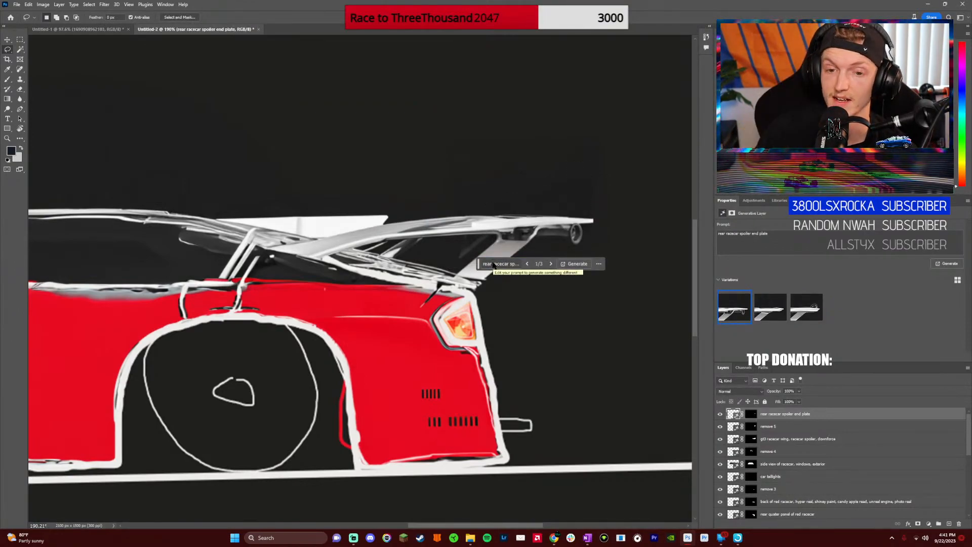
pyautogui.click(774, 308)
pyautogui.click(806, 311)
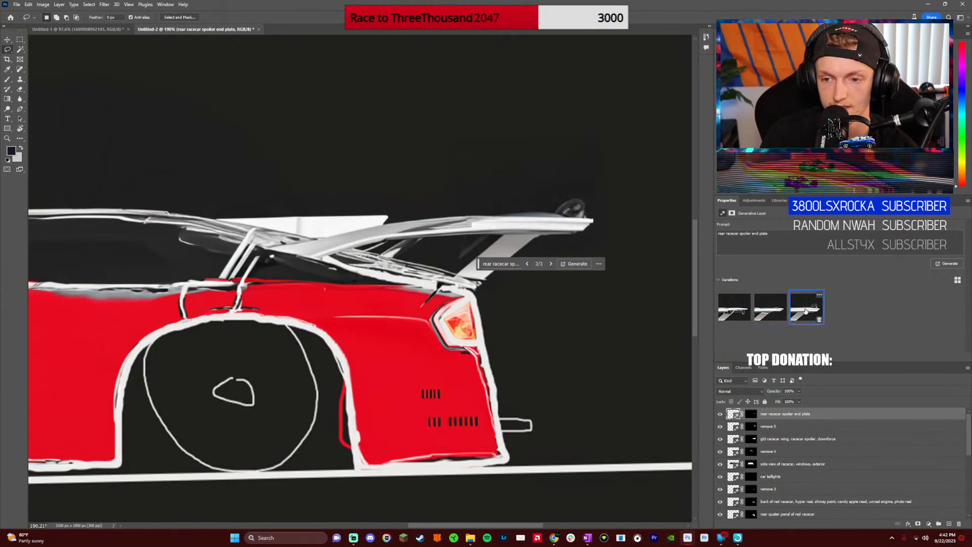
pyautogui.click(771, 308)
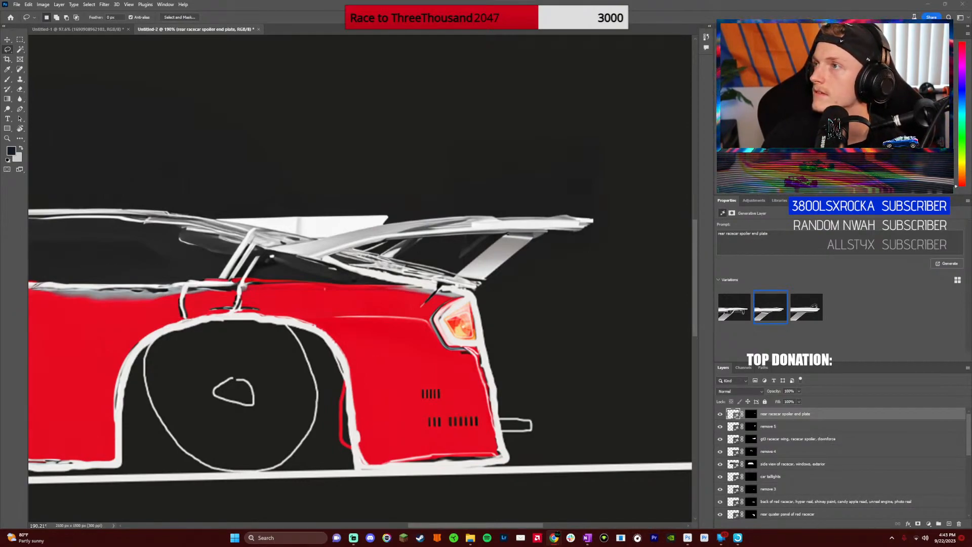
# Place the carbon APR Performance side plate image at 6.65% scale on the rear wing's tip and mask out its white background
pyautogui.moveTo(557, 209); pyautogui.dragTo(513, 210)
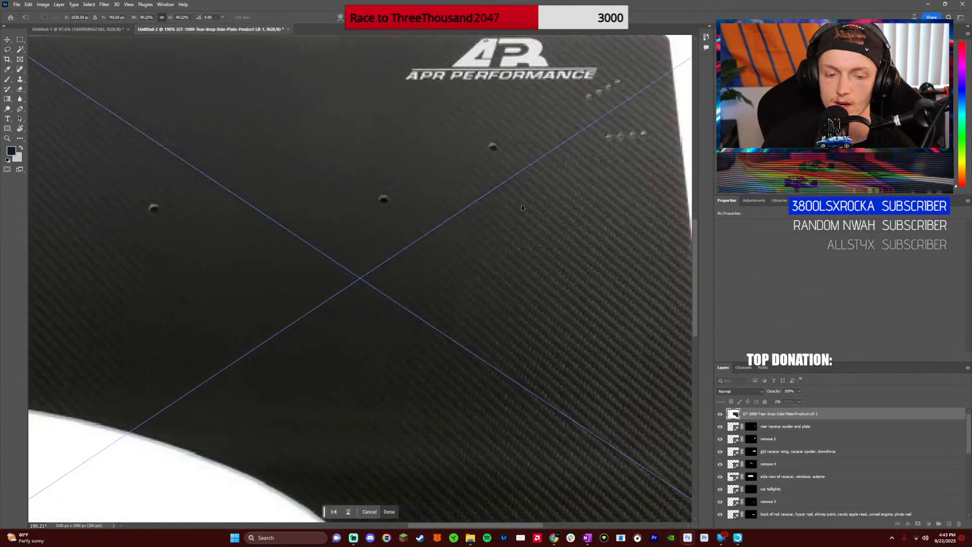
pyautogui.scroll(-6, 522, 205)
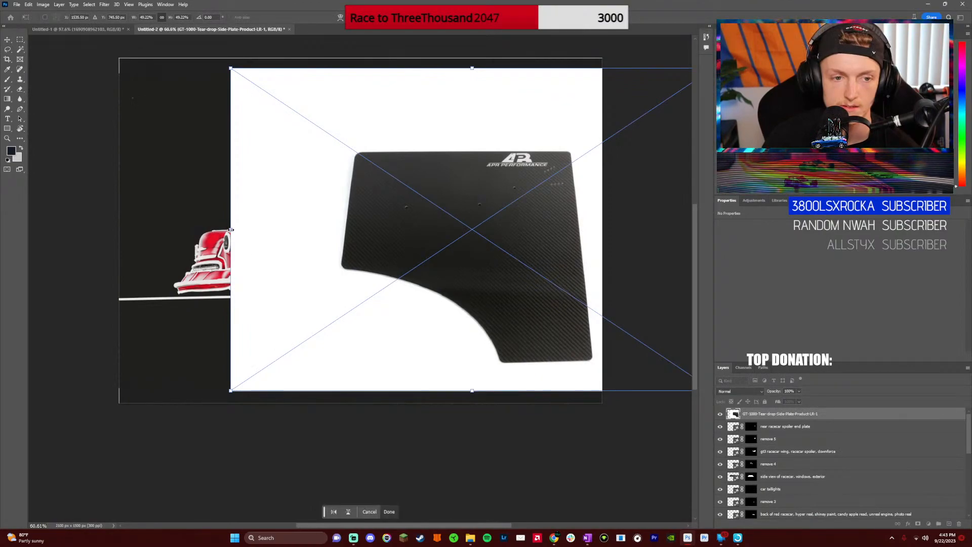
pyautogui.moveTo(231, 229); pyautogui.dragTo(537, 206)
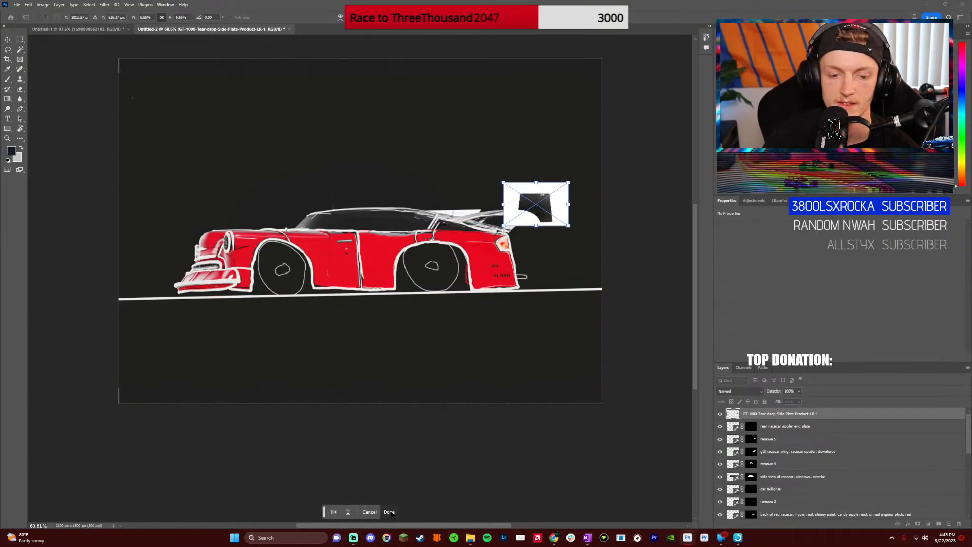
pyautogui.press('Return')
pyautogui.press('l')
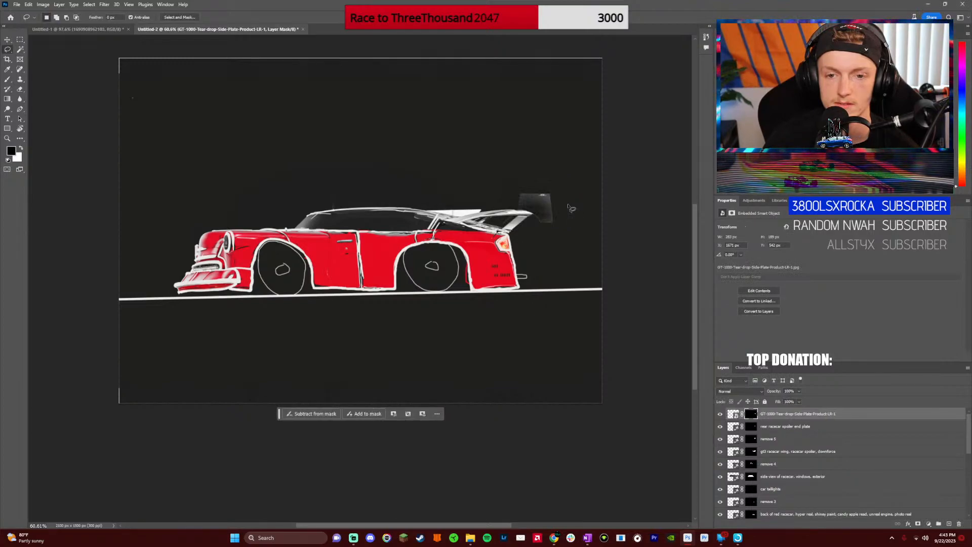
# Lasso around the whole sketched rear wheel, just outside its circle and below the wheel arch
pyautogui.scroll(4, 537, 210)
pyautogui.scroll(10, 541, 213)
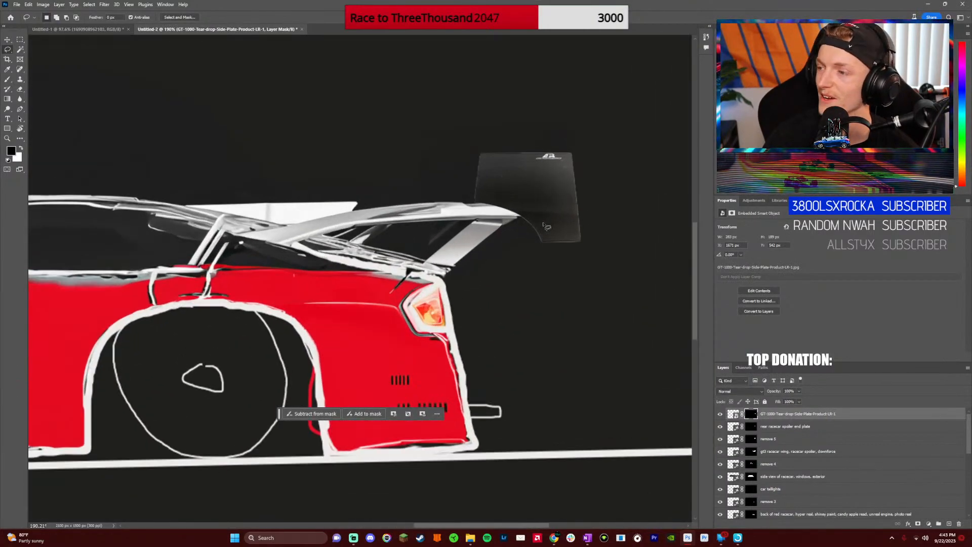
pyautogui.scroll(-5, 552, 232)
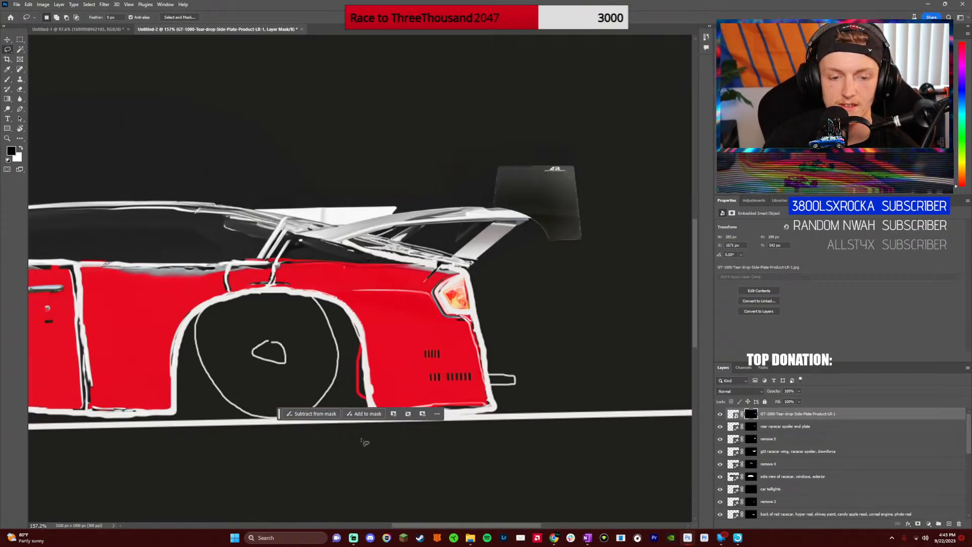
pyautogui.scroll(4, 276, 309)
pyautogui.scroll(-3, 315, 388)
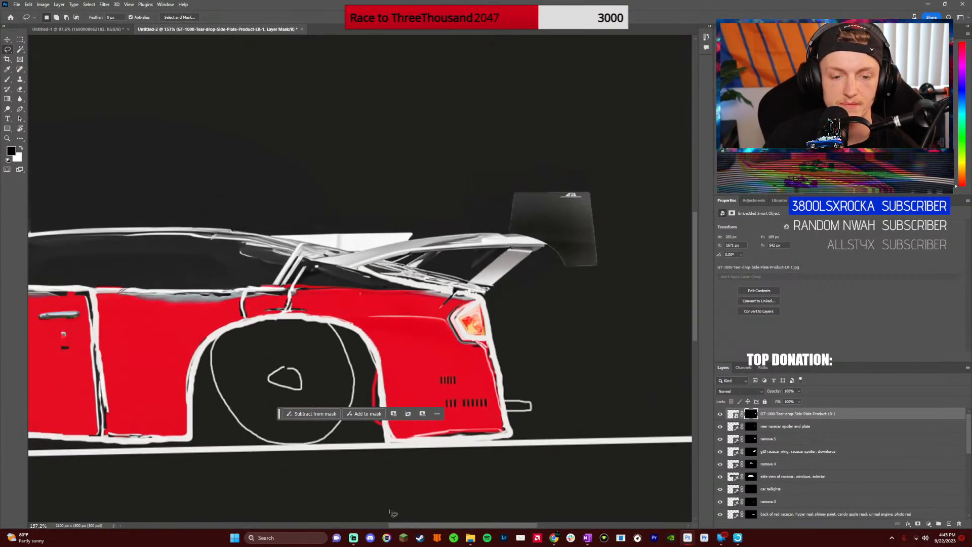
pyautogui.moveTo(413, 526); pyautogui.dragTo(388, 526)
pyautogui.scroll(5, 426, 346)
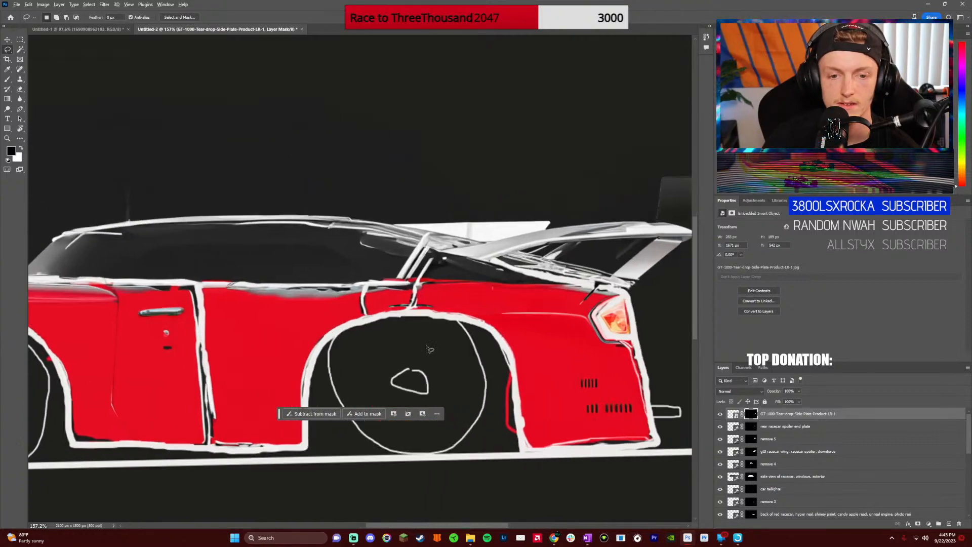
pyautogui.scroll(-1, 424, 331)
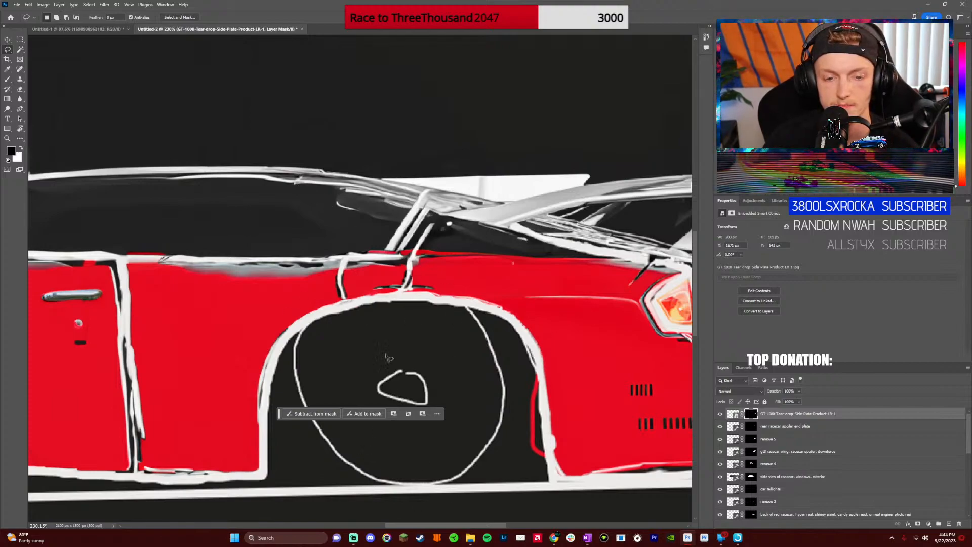
pyautogui.click(380, 305)
pyautogui.moveTo(380, 305)
pyautogui.mouseDown()
pyautogui.moveTo(322, 317)
pyautogui.moveTo(292, 364)
pyautogui.mouseUp()
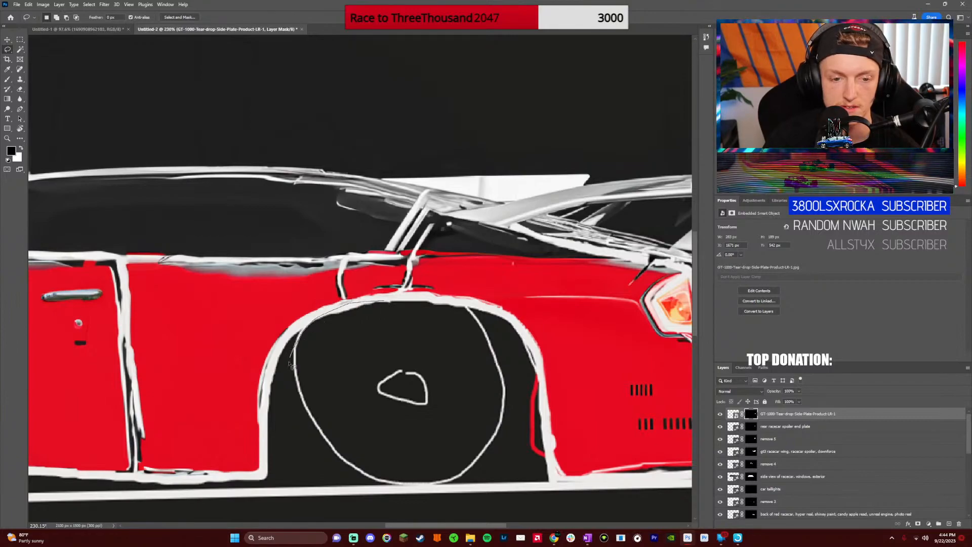
pyautogui.moveTo(313, 453)
pyautogui.mouseDown()
pyautogui.moveTo(351, 483)
pyautogui.moveTo(456, 491)
pyautogui.moveTo(503, 461)
pyautogui.mouseUp()
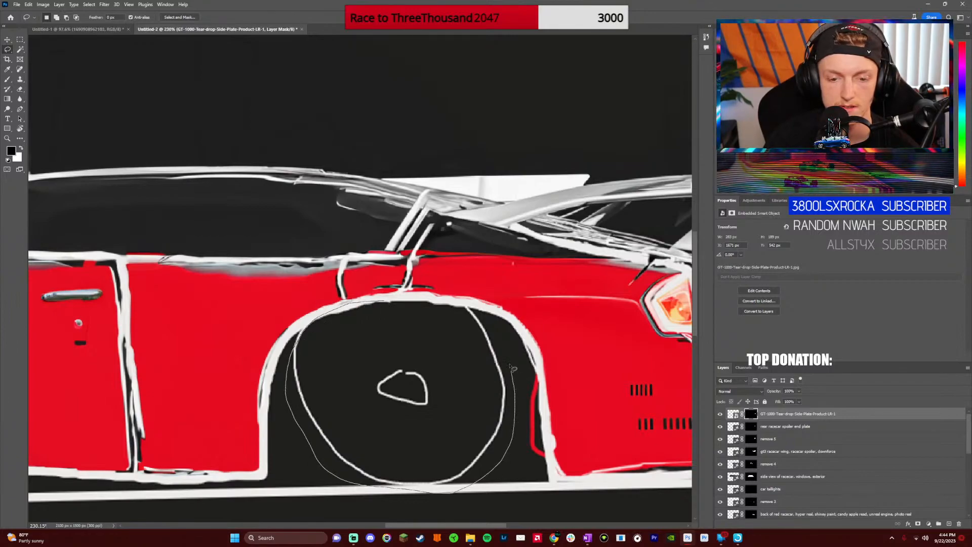
pyautogui.moveTo(466, 307); pyautogui.dragTo(456, 308)
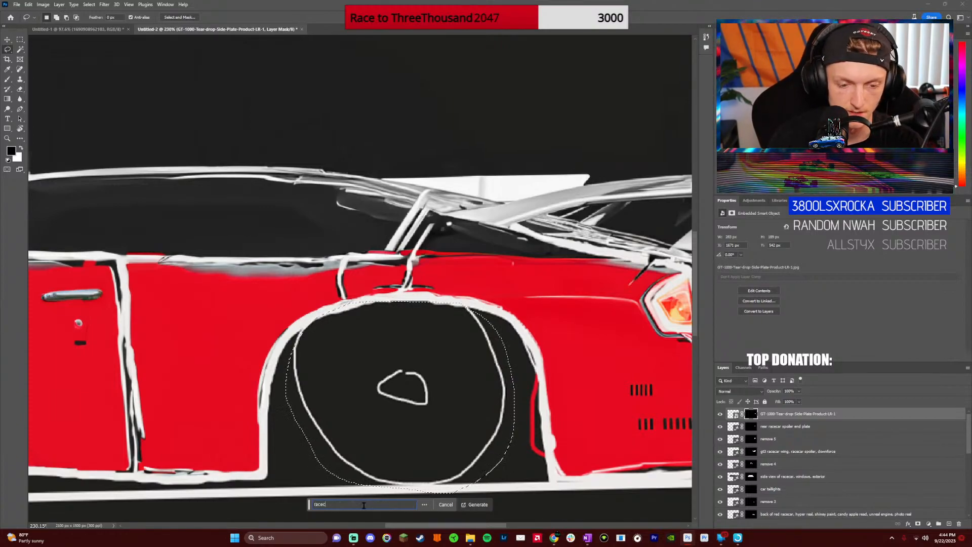
# Try to generate "racecar wheel, side view, perreli" in the rear wheel selection
pyautogui.write('racecar wheel, side view, perreli')
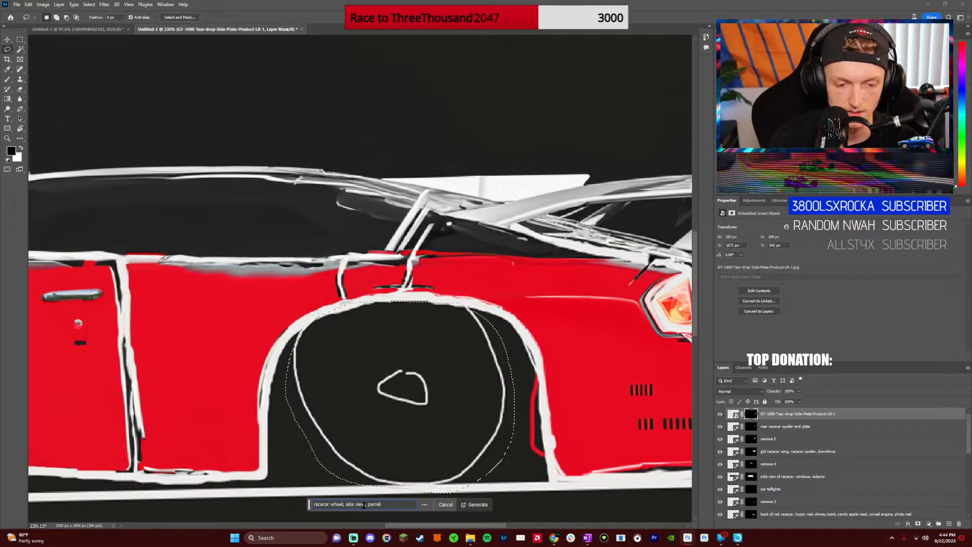
pyautogui.press('Return')
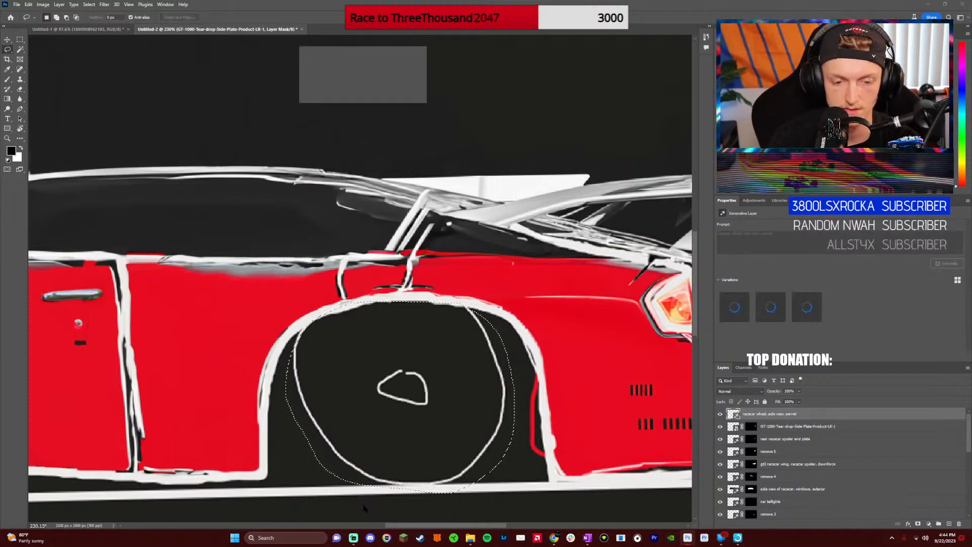
pyautogui.press('Escape')
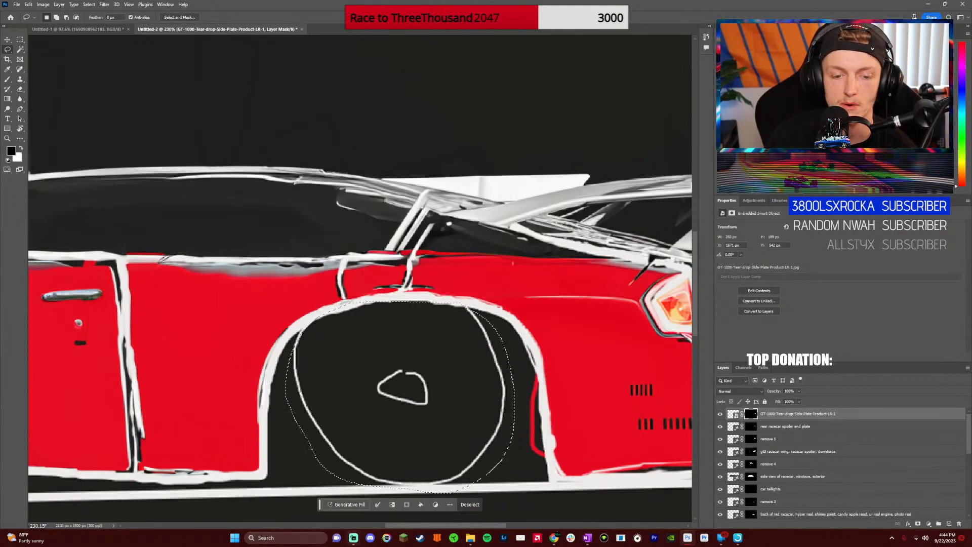
# Generate "racecar wheel, side view, hyper realistic" in the rear wheel selection
pyautogui.click(346, 505)
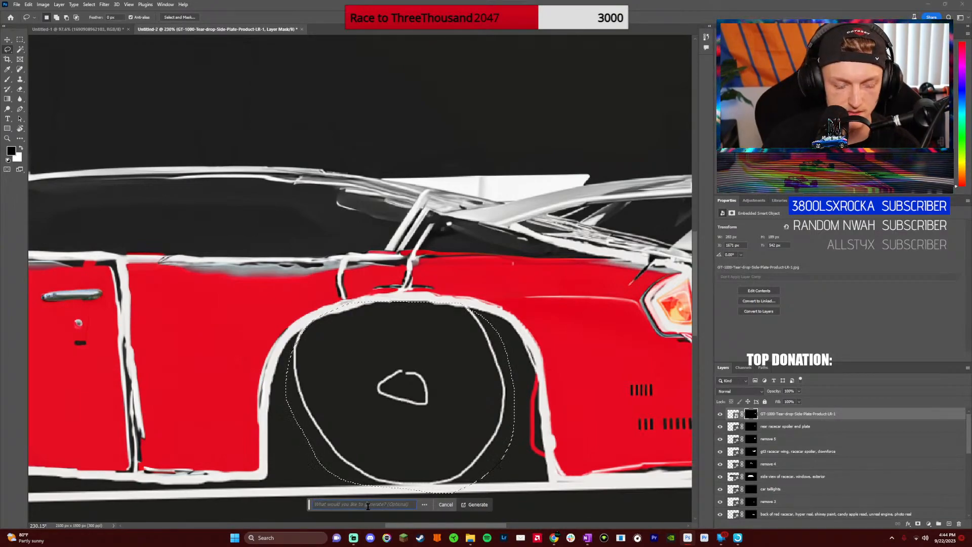
pyautogui.write('racecar w')
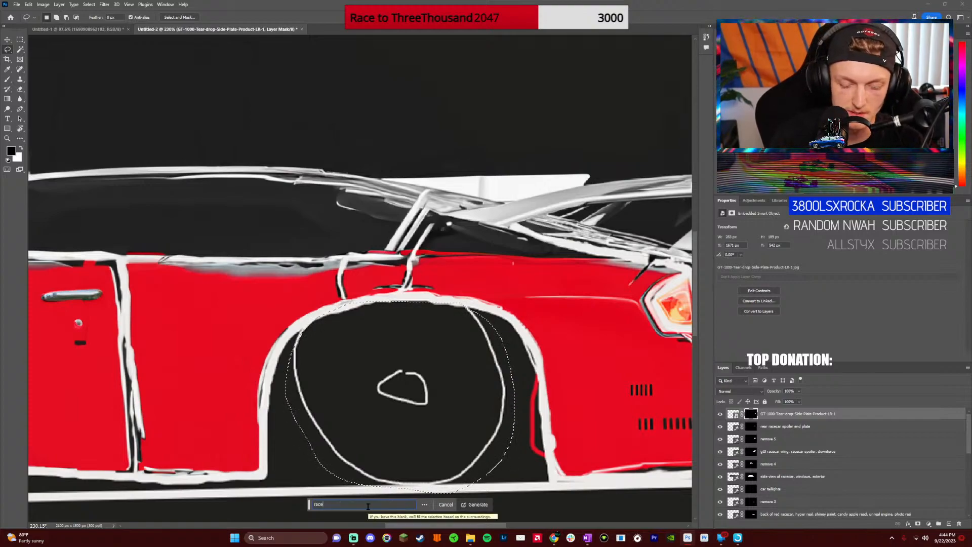
pyautogui.write('heel')
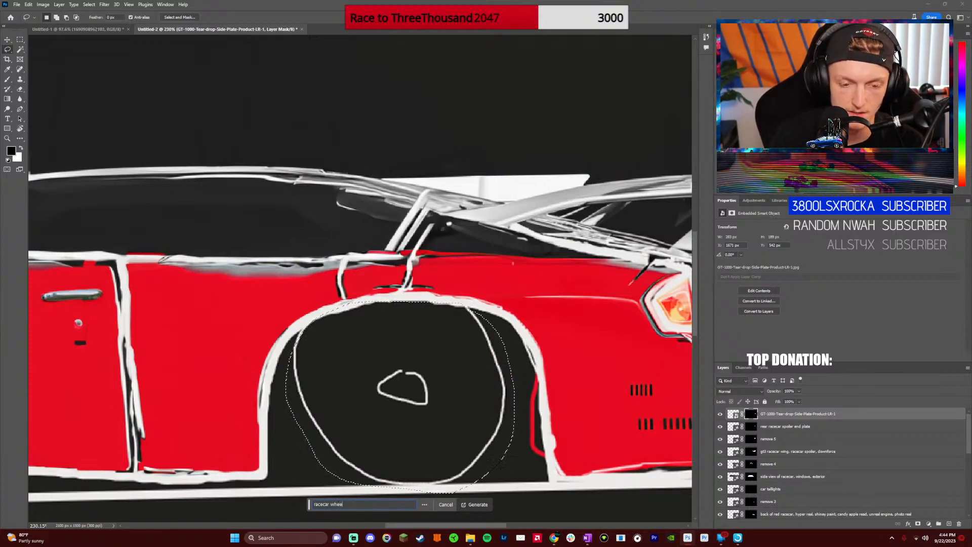
pyautogui.write(', side vie')
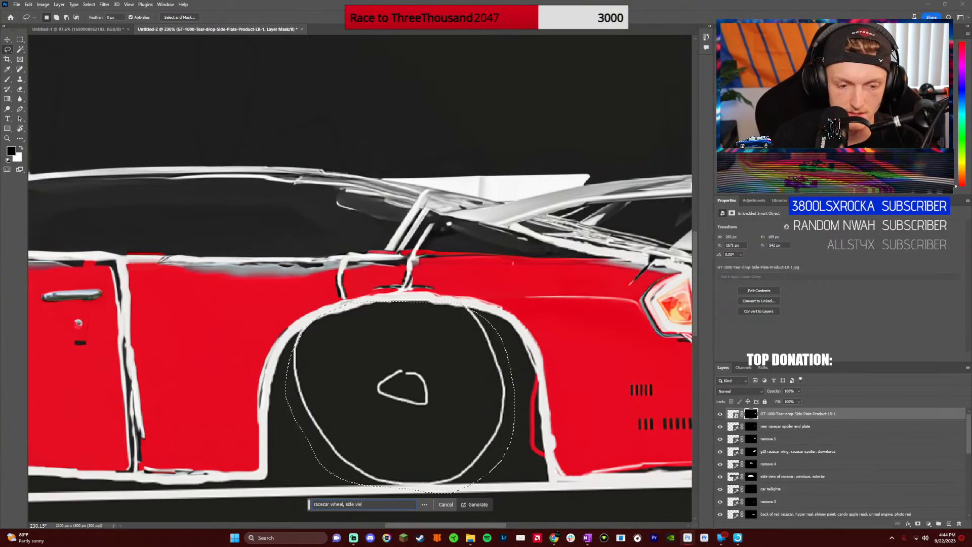
pyautogui.write('w, hyp')
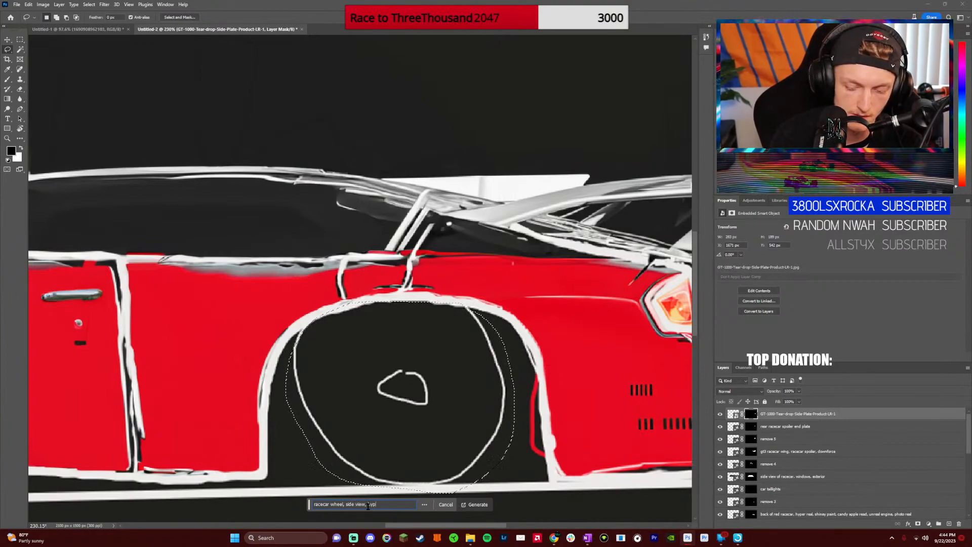
pyautogui.write('er realistic')
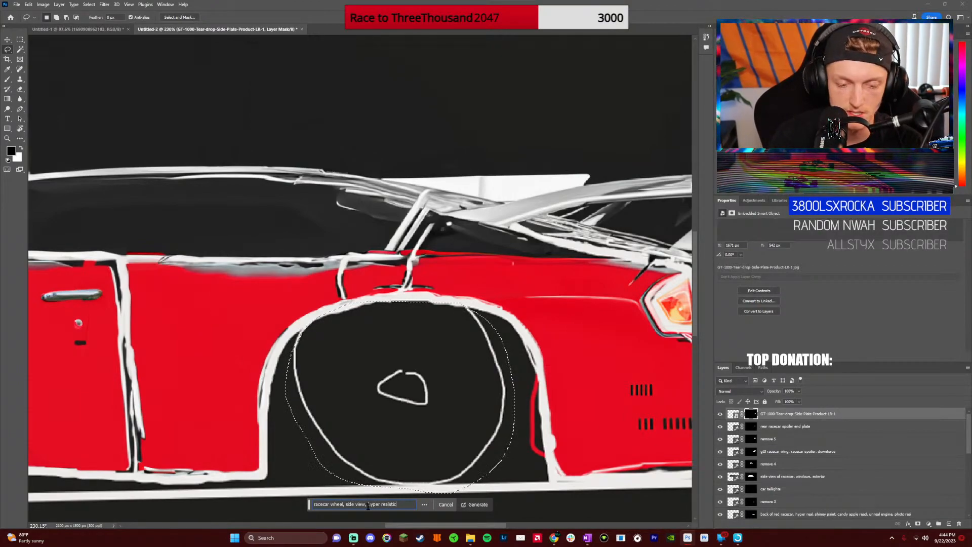
pyautogui.press('Return')
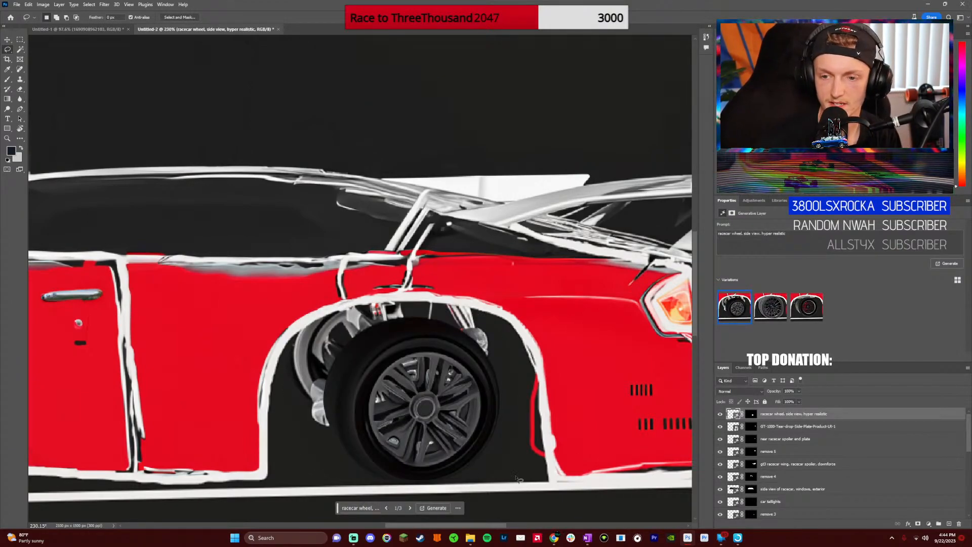
# Browse the rear wheel variations, generate another batch and go to the third one, the black spoked wheel with red lug nuts
pyautogui.click(410, 508)
pyautogui.click(410, 508)
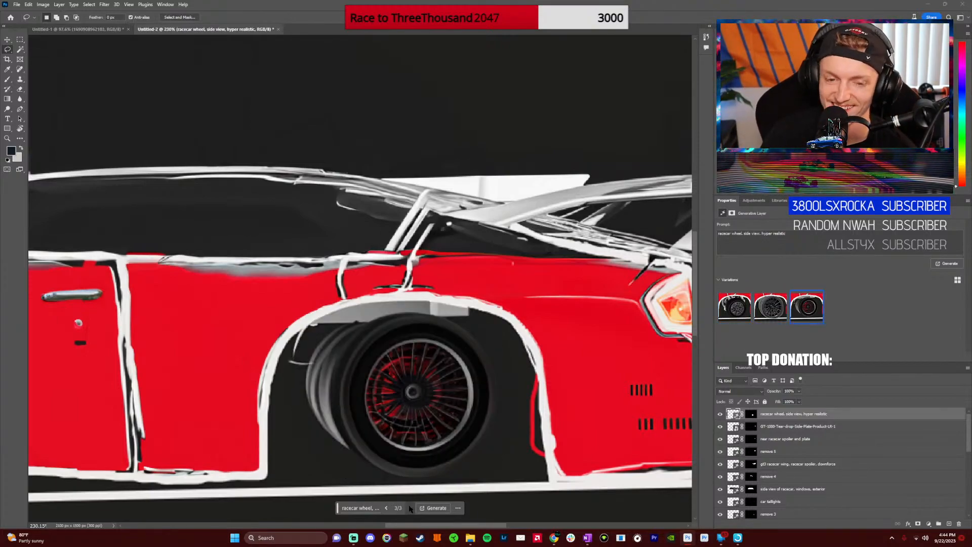
pyautogui.click(436, 508)
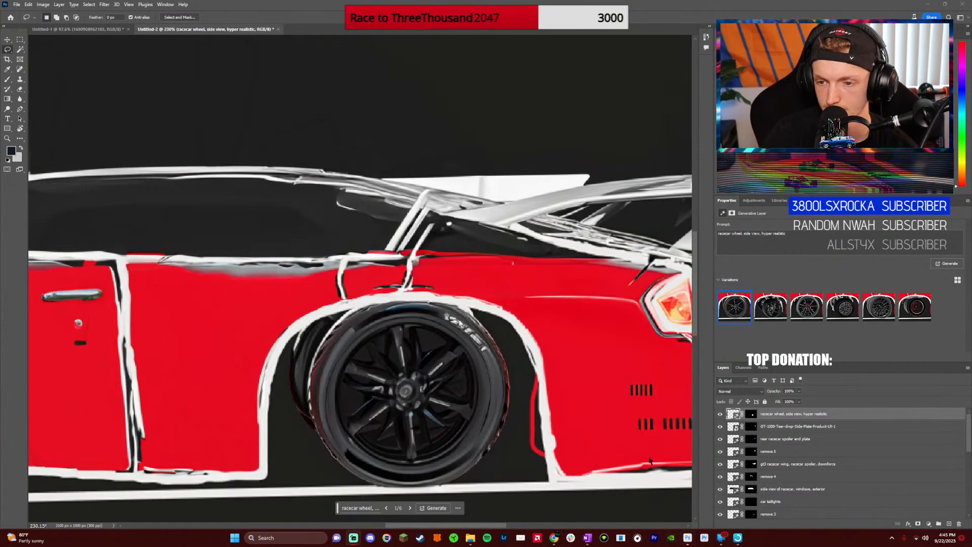
pyautogui.click(410, 508)
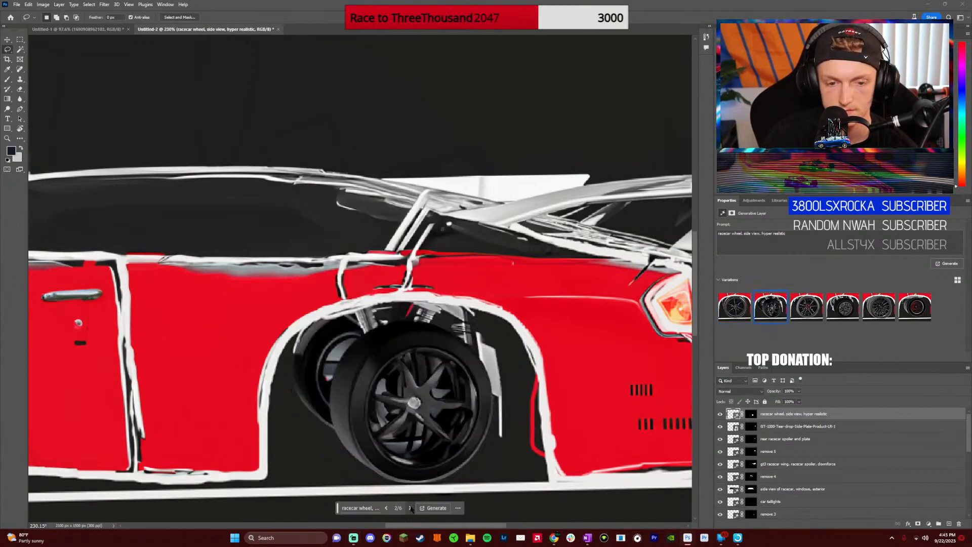
pyautogui.click(410, 509)
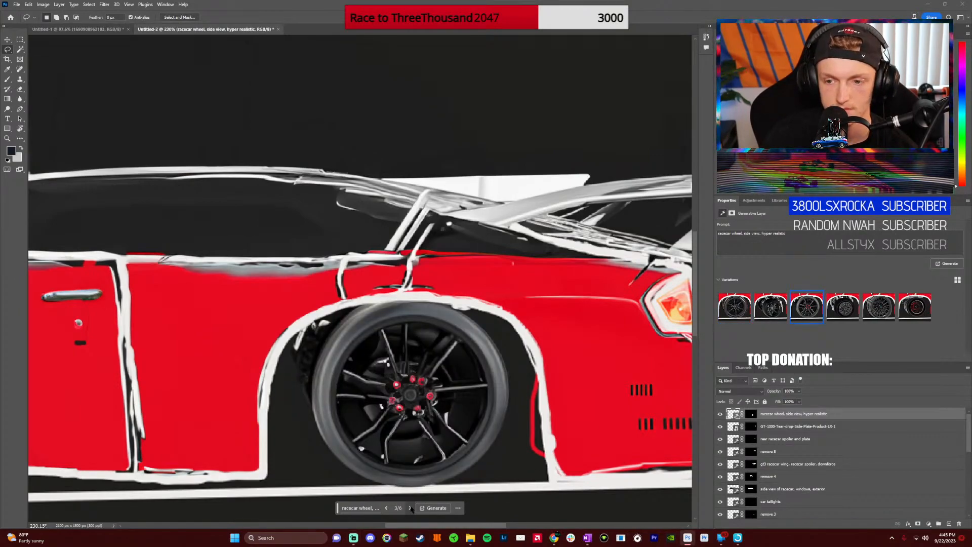
# Generate another batch of rear wheel variations and choose the third one, the wide treaded tyre with the deep dark rim
pyautogui.click(437, 508)
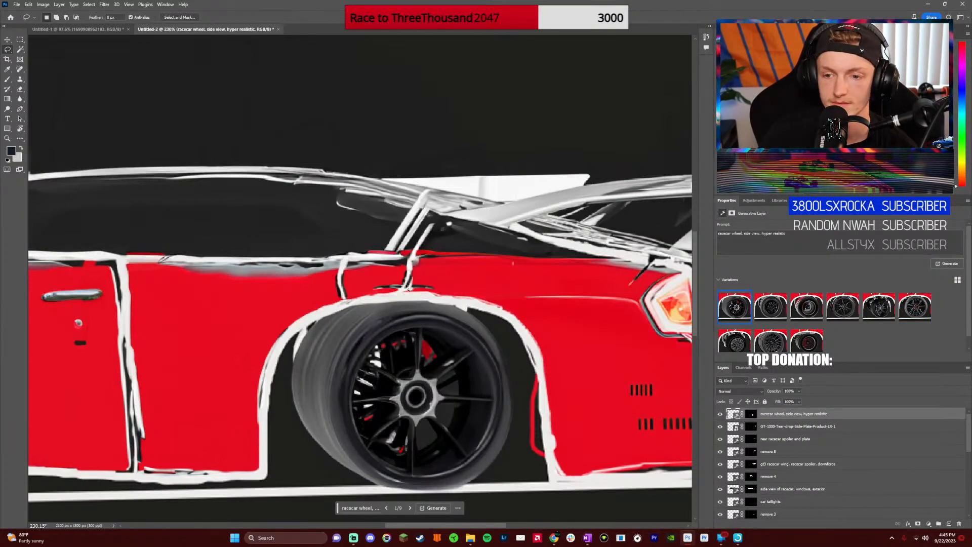
pyautogui.click(410, 508)
pyautogui.click(411, 508)
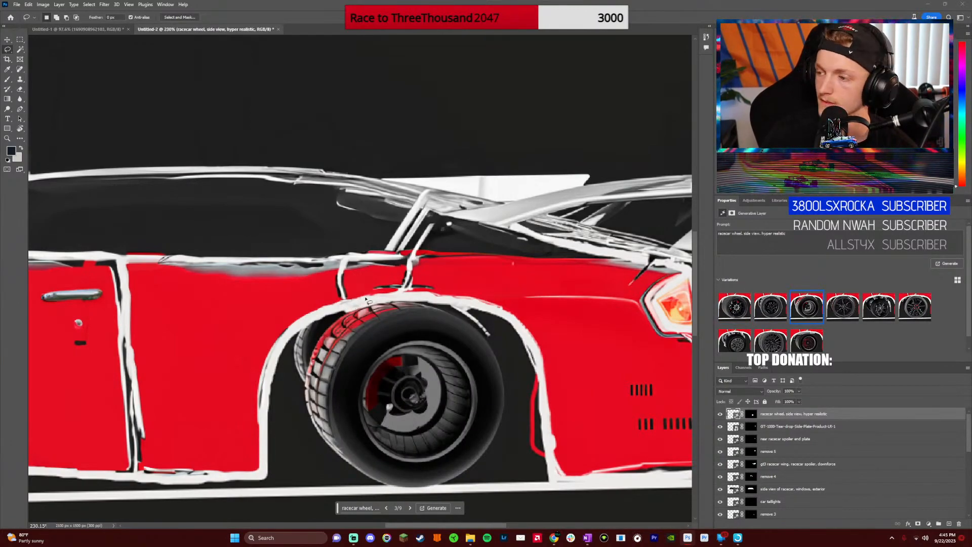
pyautogui.scroll(-5, 365, 304)
pyautogui.scroll(-2, 365, 306)
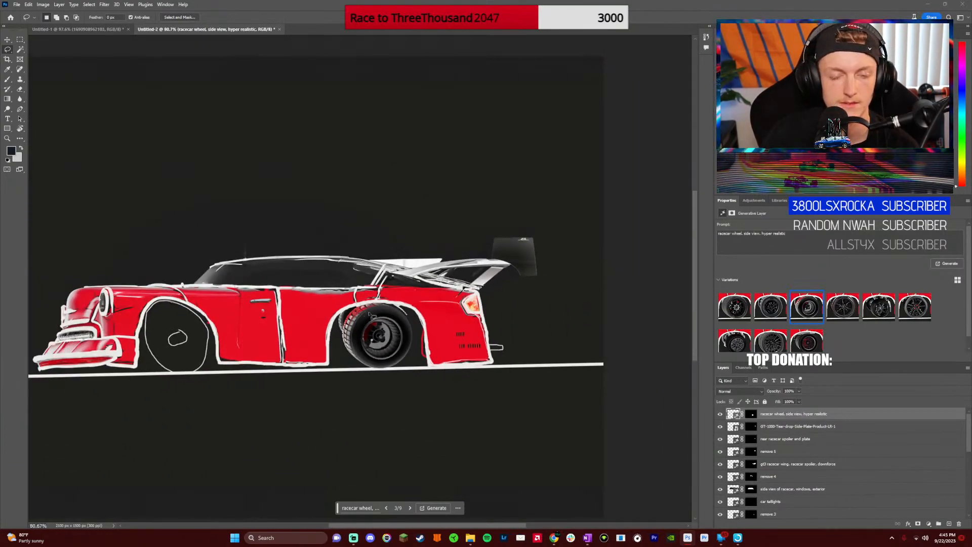
# Lasso the rear wheel arch as a band around the wheel, covering the white outline and the gaps beside the tyre
pyautogui.scroll(6, 357, 311)
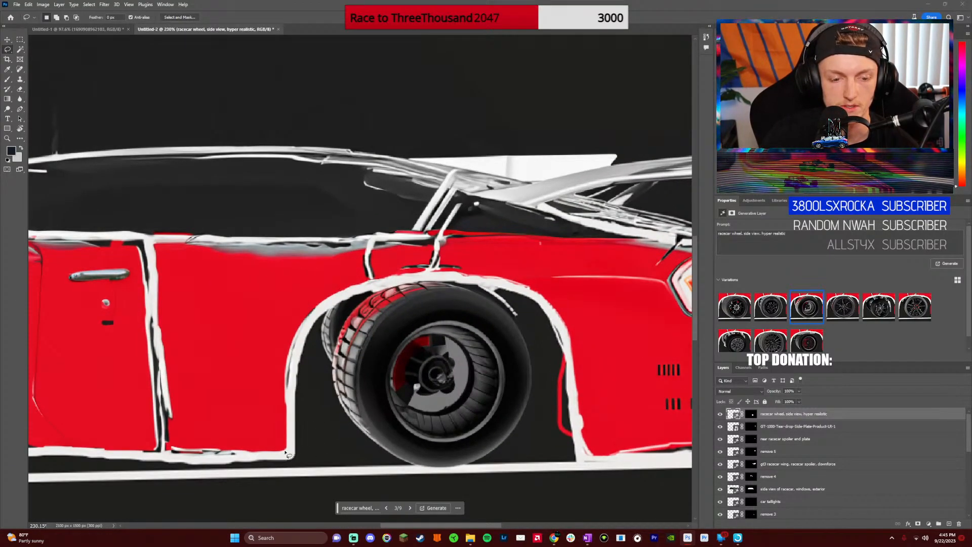
pyautogui.moveTo(278, 451)
pyautogui.mouseDown()
pyautogui.moveTo(348, 455)
pyautogui.moveTo(351, 351)
pyautogui.moveTo(370, 309)
pyautogui.moveTo(416, 288)
pyautogui.moveTo(469, 285)
pyautogui.moveTo(507, 303)
pyautogui.moveTo(527, 350)
pyautogui.moveTo(532, 456)
pyautogui.moveTo(570, 459)
pyautogui.moveTo(598, 446)
pyautogui.moveTo(592, 371)
pyautogui.moveTo(566, 303)
pyautogui.mouseUp()
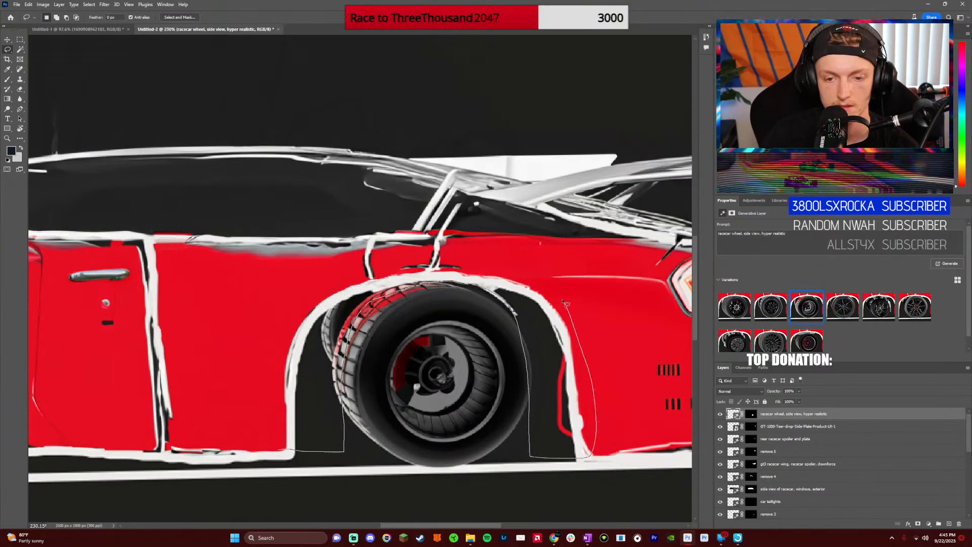
pyautogui.moveTo(476, 269)
pyautogui.mouseDown()
pyautogui.moveTo(396, 268)
pyautogui.moveTo(329, 286)
pyautogui.moveTo(282, 329)
pyautogui.moveTo(273, 367)
pyautogui.mouseUp()
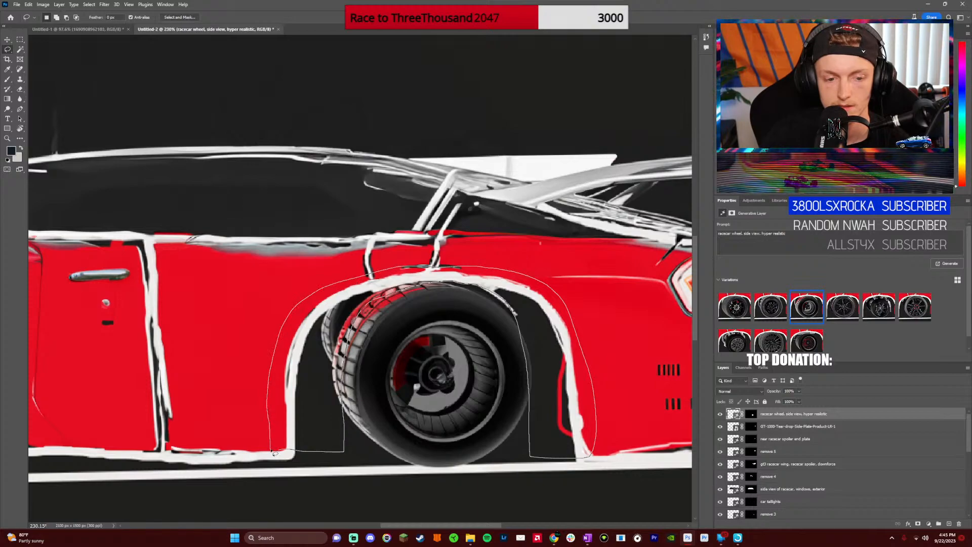
pyautogui.moveTo(274, 453); pyautogui.dragTo(274, 452)
# Try to generate "wheel arch, fender flares, rocket bunny, racecar" in the arch selection and go through its three variations
pyautogui.click(398, 468)
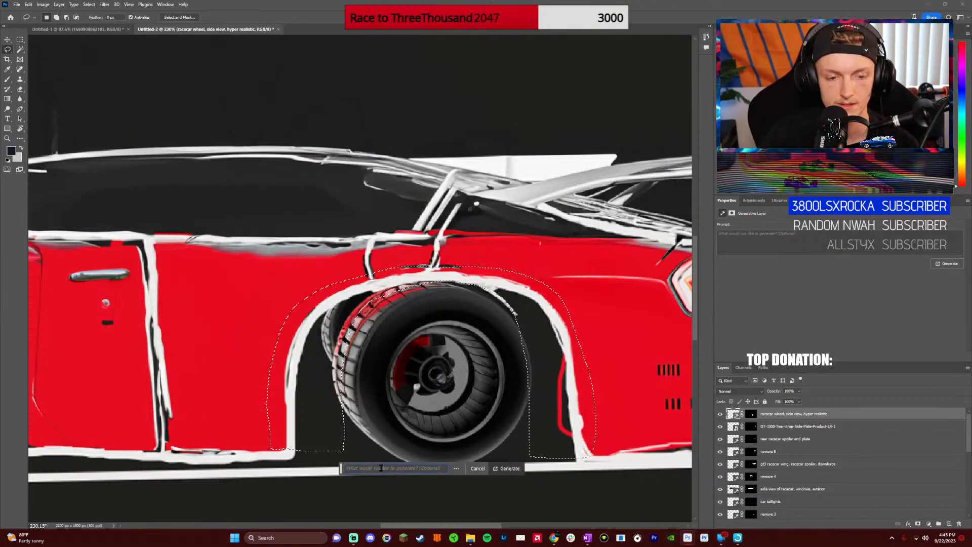
pyautogui.write('raceca')
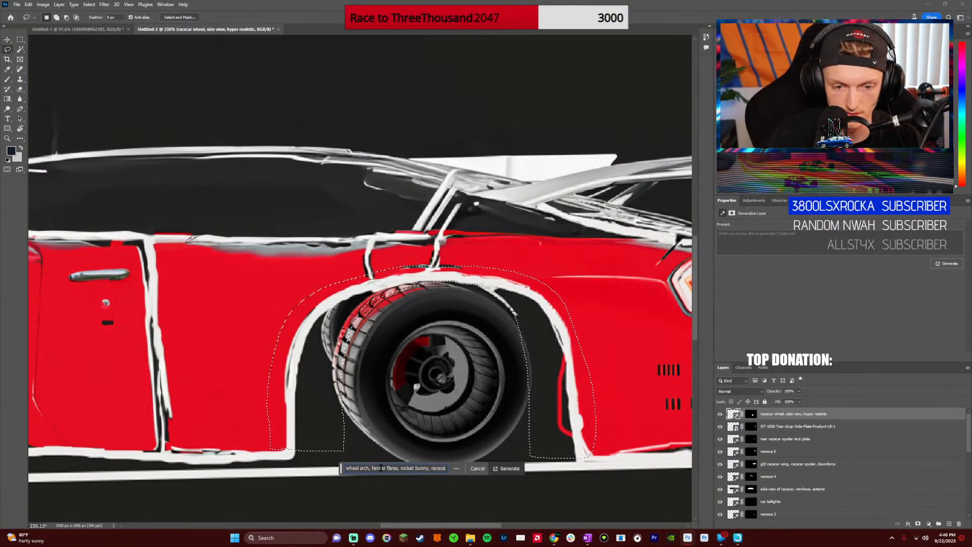
pyautogui.press('Return')
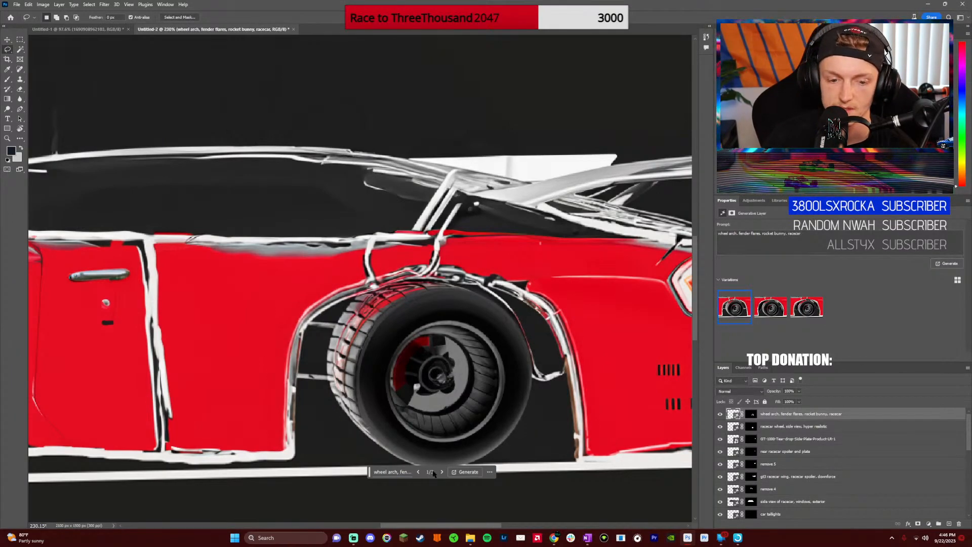
pyautogui.click(442, 473)
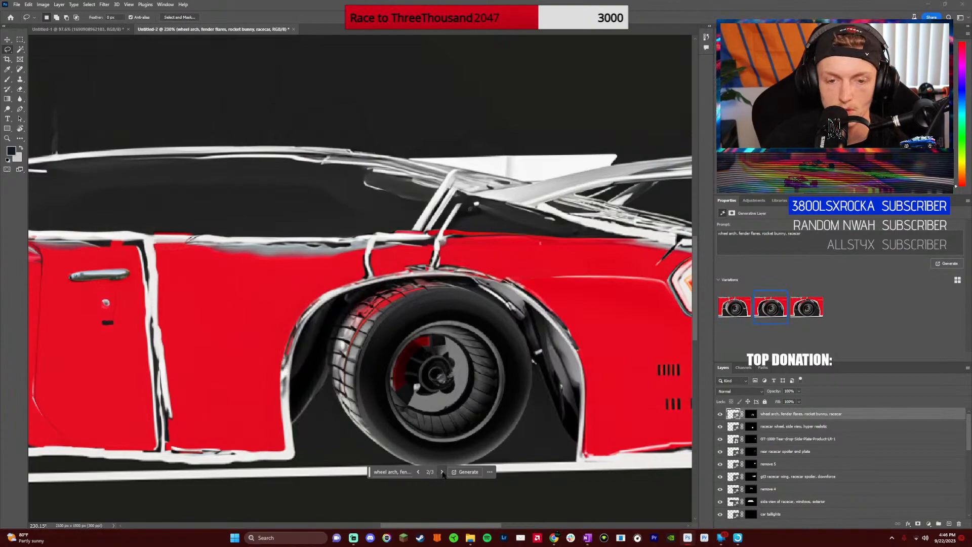
pyautogui.click(442, 473)
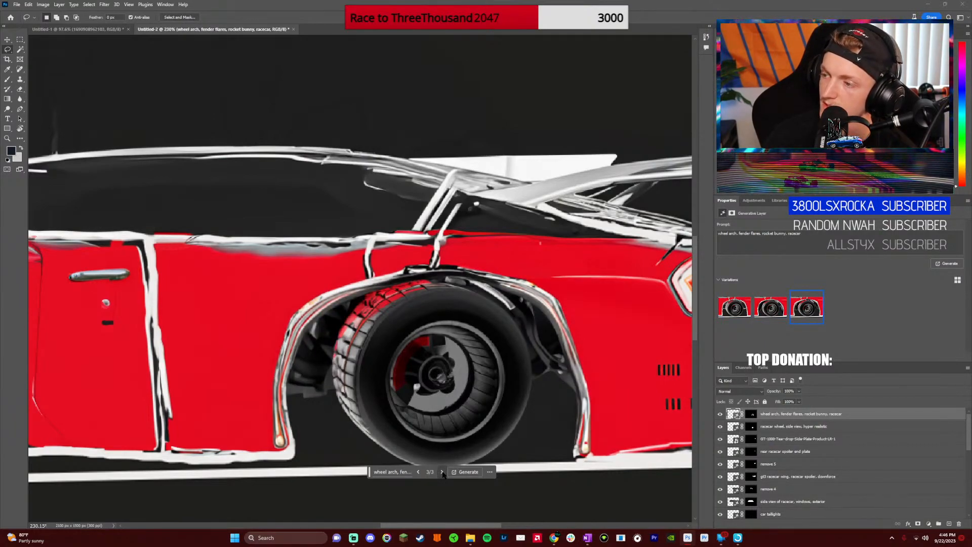
# Try the wheel arch generation again with "fill in" added at the start of its prompt
pyautogui.click(395, 473)
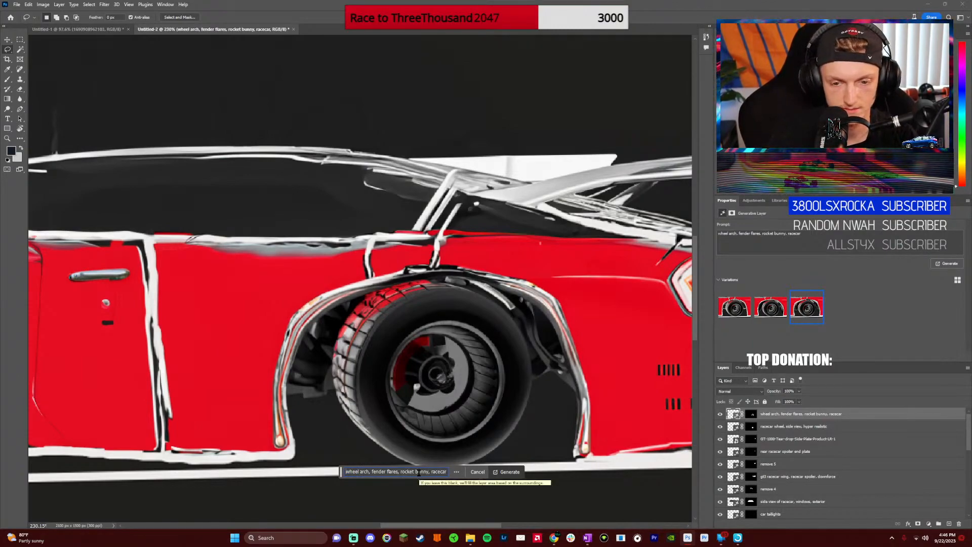
pyautogui.write('fill in')
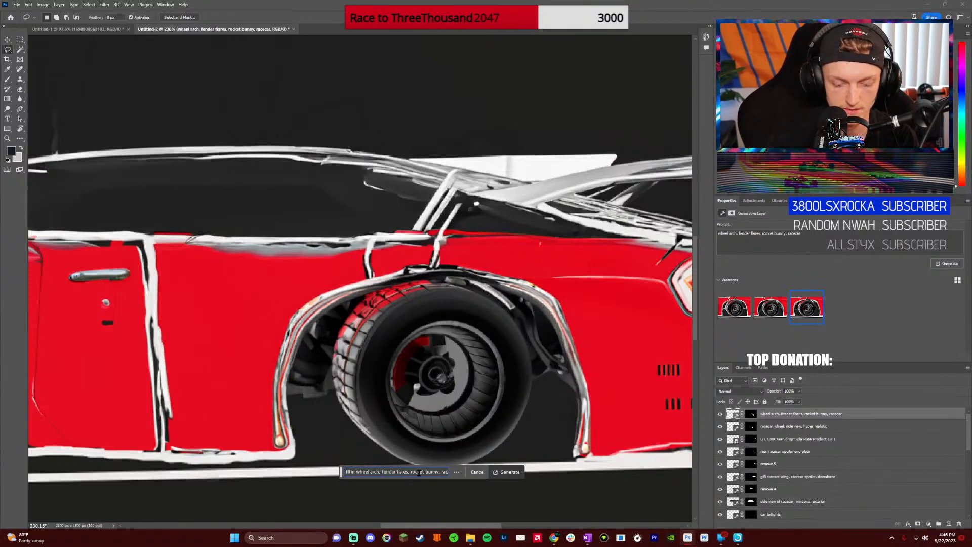
pyautogui.press('Return')
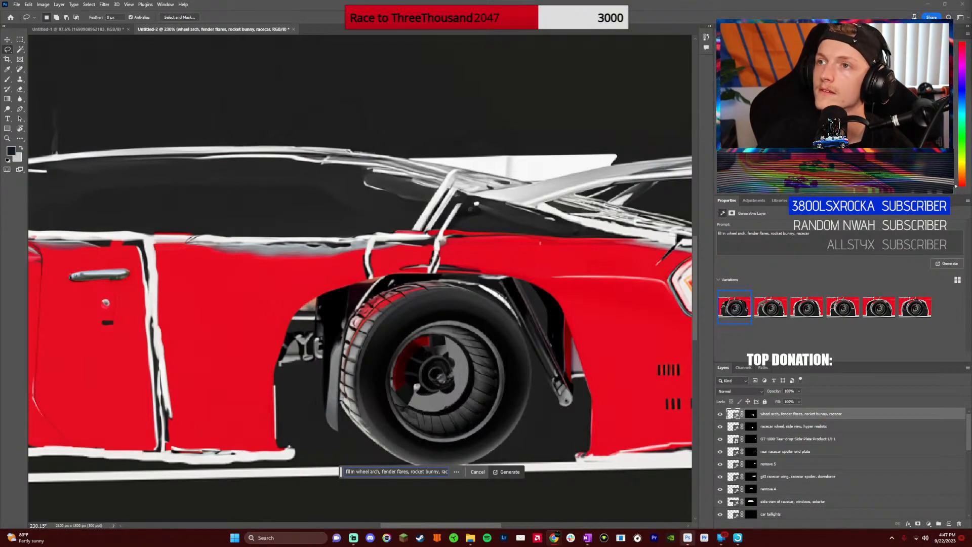
# Compare all the wheel arch variations and delete the wheel arch generative layer
pyautogui.press('Escape')
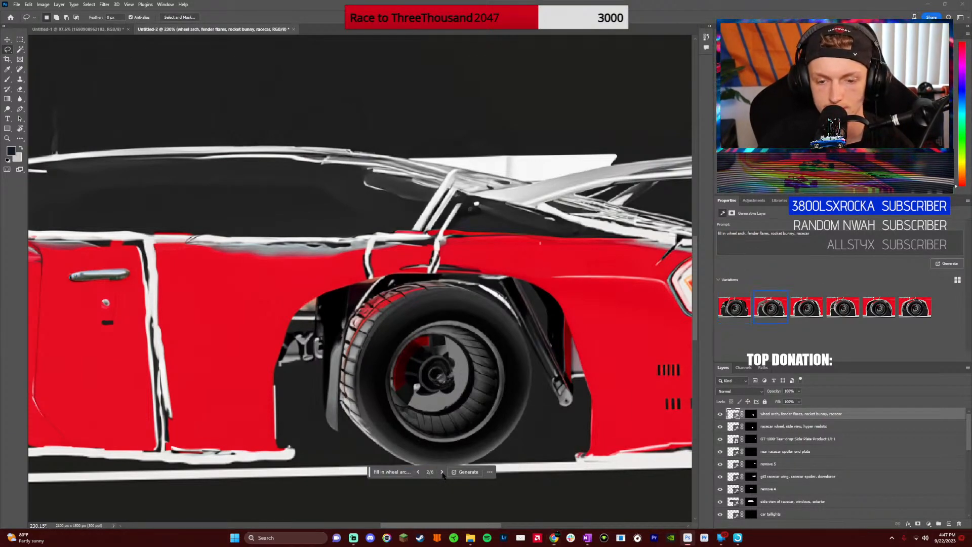
pyautogui.click(441, 472)
pyautogui.click(442, 472)
pyautogui.click(442, 472)
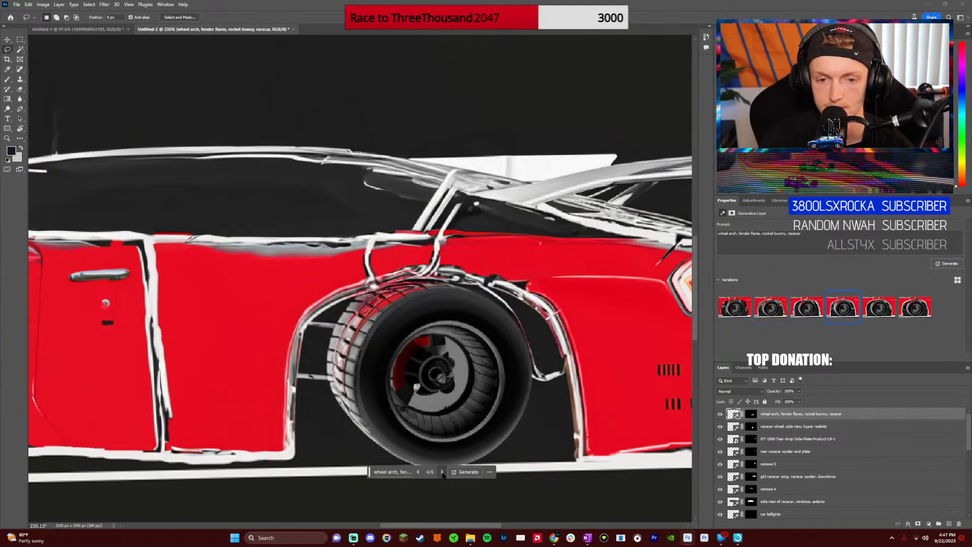
pyautogui.click(442, 472)
pyautogui.click(442, 472)
pyautogui.click(442, 472)
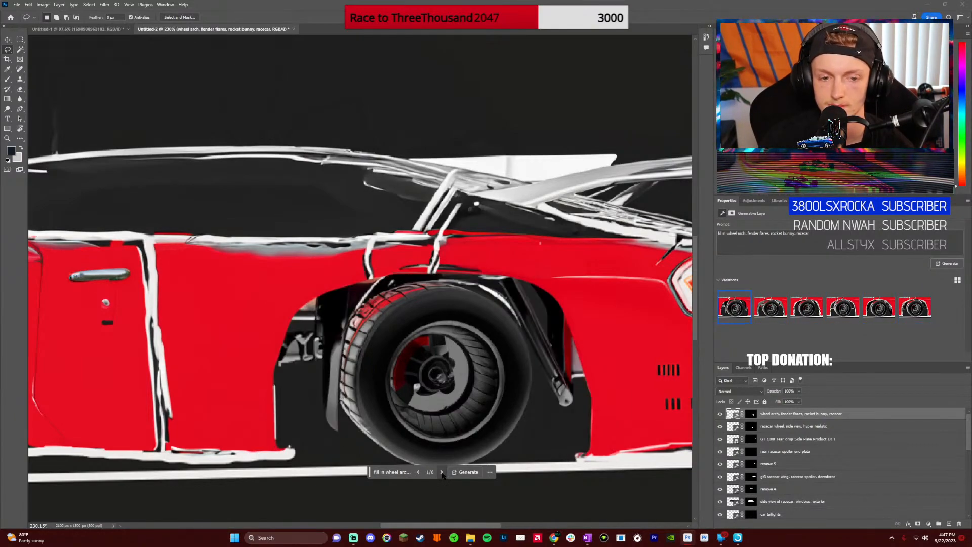
pyautogui.click(442, 472)
pyautogui.click(441, 472)
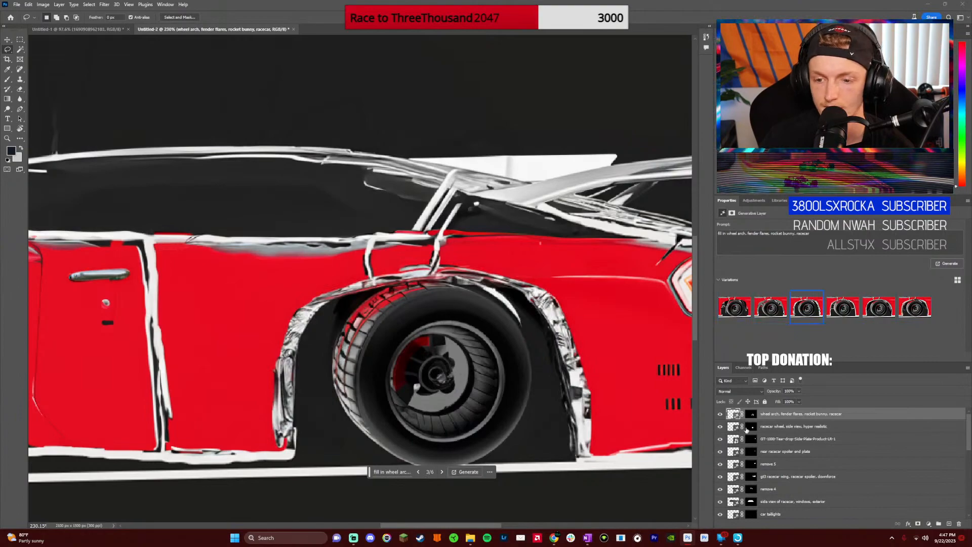
pyautogui.rightClick(780, 418)
pyautogui.click(803, 256)
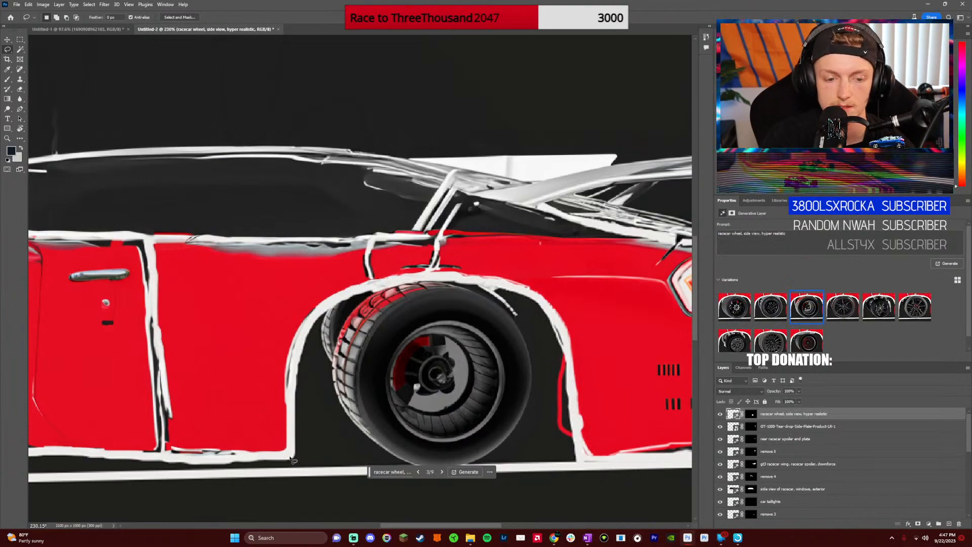
# Lasso the rear wheel arch band around the tyre again and generate "fill with red" in it, going to the third variation
pyautogui.moveTo(280, 449)
pyautogui.mouseDown()
pyautogui.moveTo(336, 452)
pyautogui.moveTo(345, 333)
pyautogui.moveTo(377, 300)
pyautogui.moveTo(441, 284)
pyautogui.moveTo(493, 294)
pyautogui.moveTo(516, 312)
pyautogui.moveTo(530, 372)
pyautogui.moveTo(529, 447)
pyautogui.moveTo(601, 444)
pyautogui.moveTo(591, 336)
pyautogui.moveTo(573, 306)
pyautogui.moveTo(521, 274)
pyautogui.moveTo(436, 265)
pyautogui.moveTo(347, 279)
pyautogui.moveTo(303, 296)
pyautogui.moveTo(269, 345)
pyautogui.moveTo(261, 455)
pyautogui.mouseUp()
pyautogui.click(376, 463)
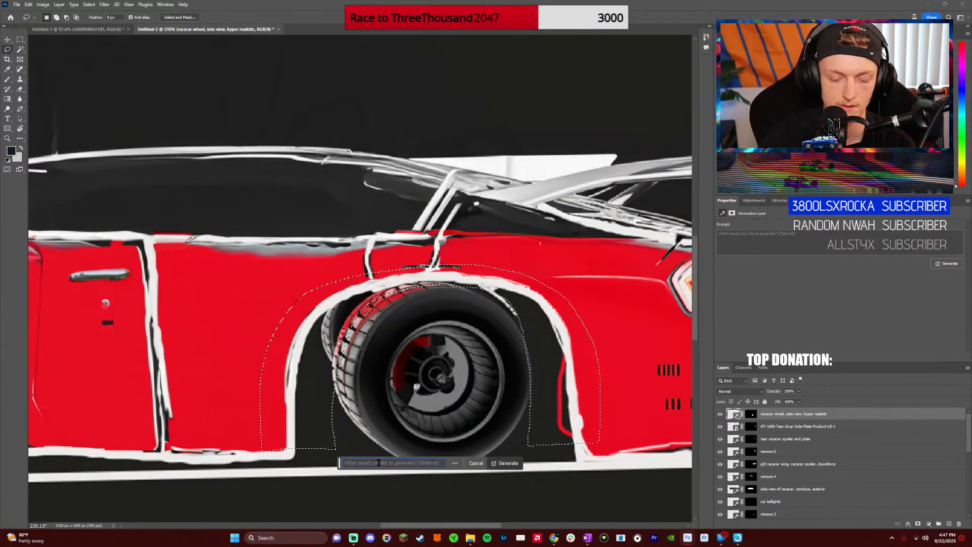
pyautogui.write('fill with red')
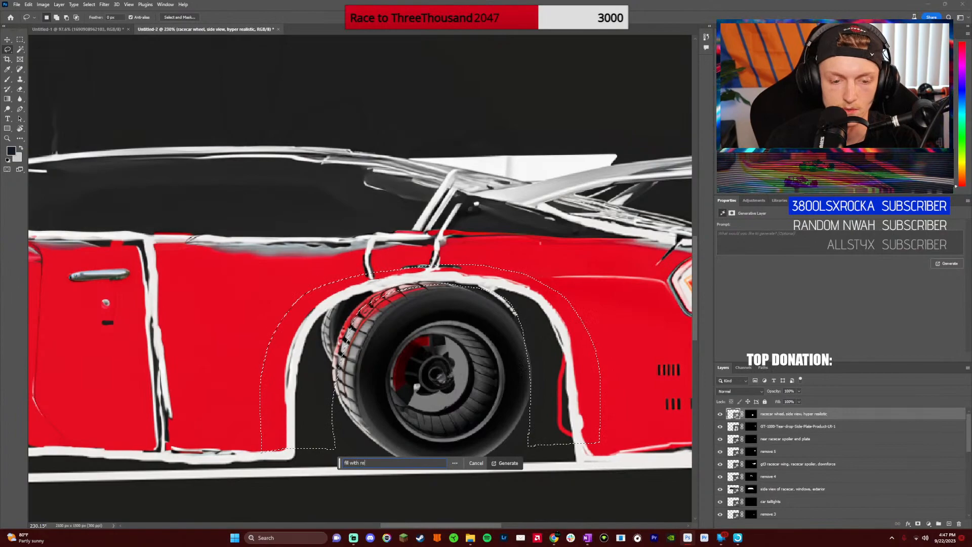
pyautogui.press('Return')
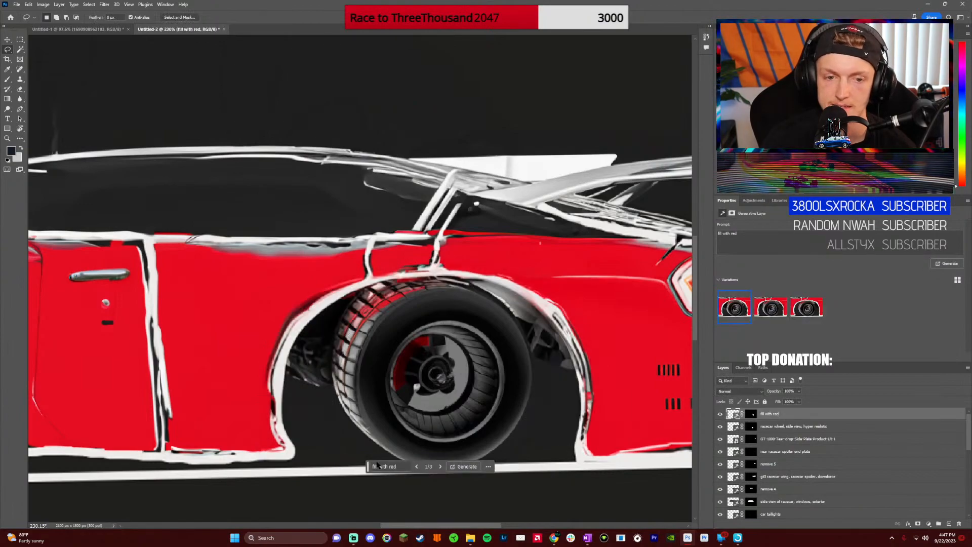
pyautogui.click(439, 467)
pyautogui.click(439, 466)
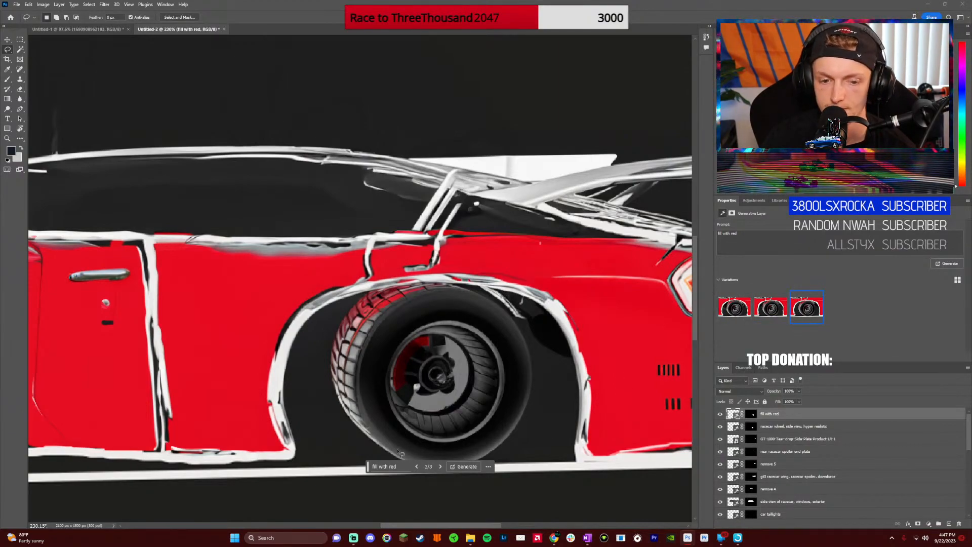
# Regenerate the wheel arch layer with the prompt "remove grey, add red" and choose the first variation
pyautogui.click(395, 466)
pyautogui.moveTo(394, 468); pyautogui.dragTo(338, 470)
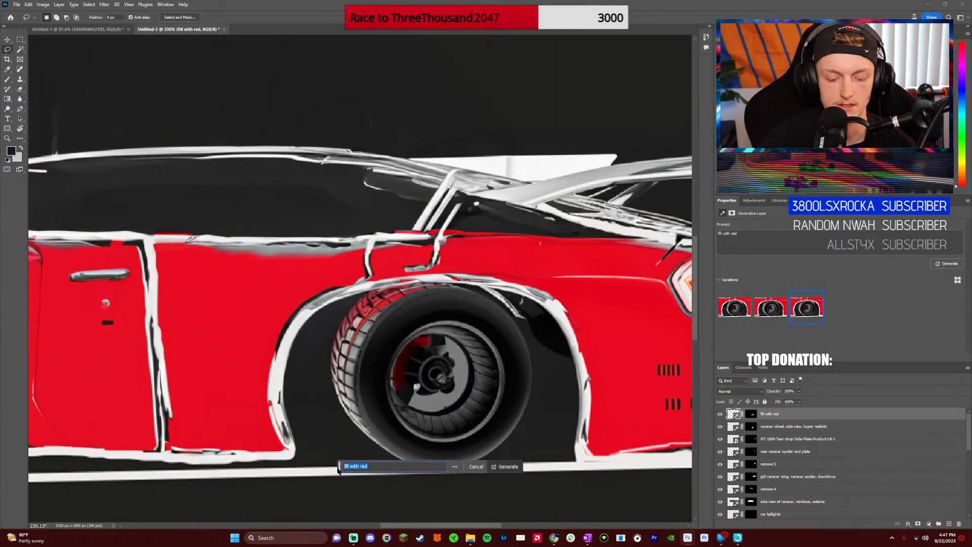
pyautogui.write('expand')
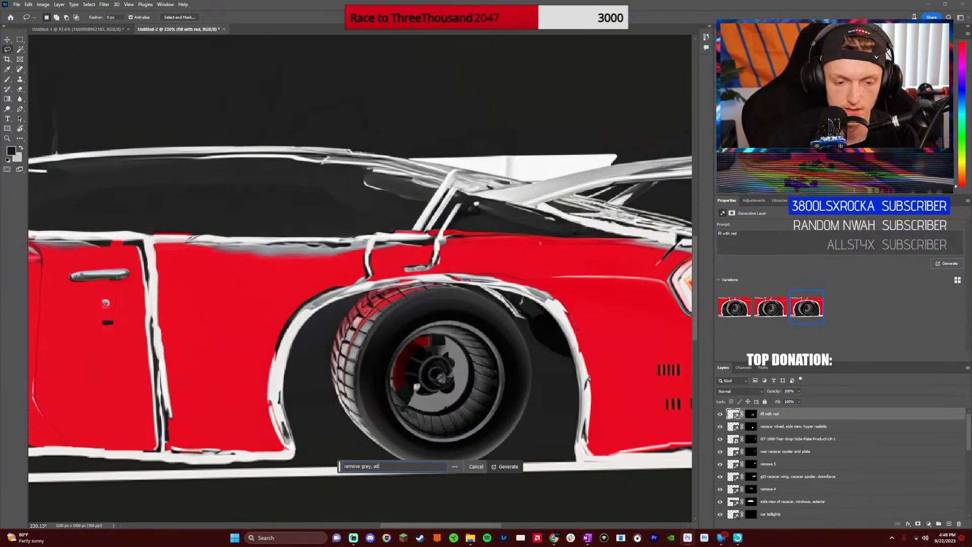
pyautogui.press('Return')
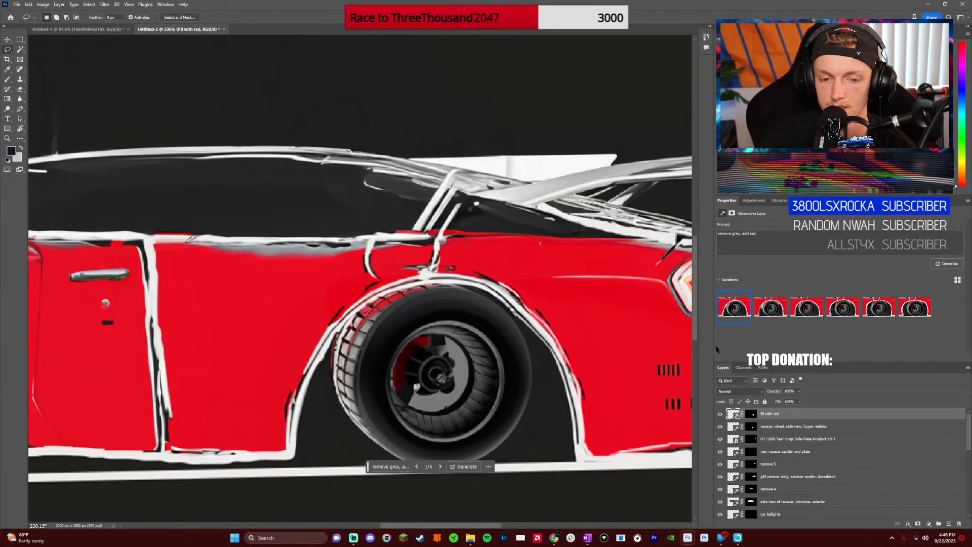
pyautogui.click(777, 311)
pyautogui.click(807, 307)
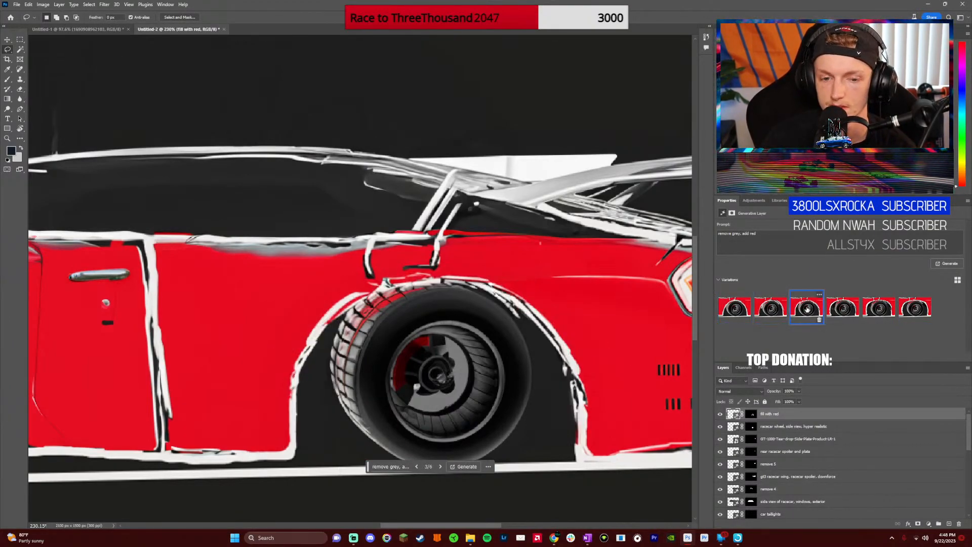
pyautogui.click(735, 307)
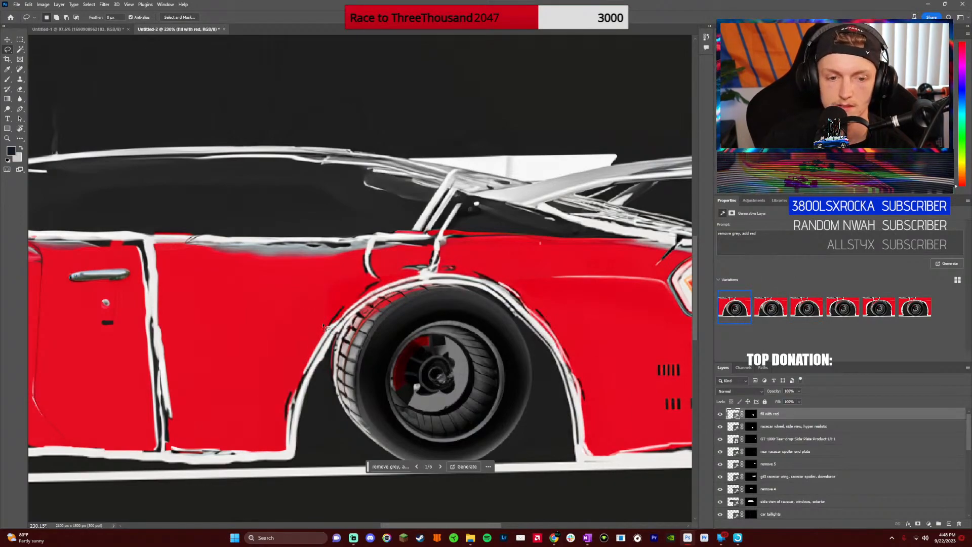
# Lasso the front side of the rear wheel arch, between body and tyre, and generate "remove grey, add red" in it
pyautogui.moveTo(324, 325); pyautogui.dragTo(313, 447)
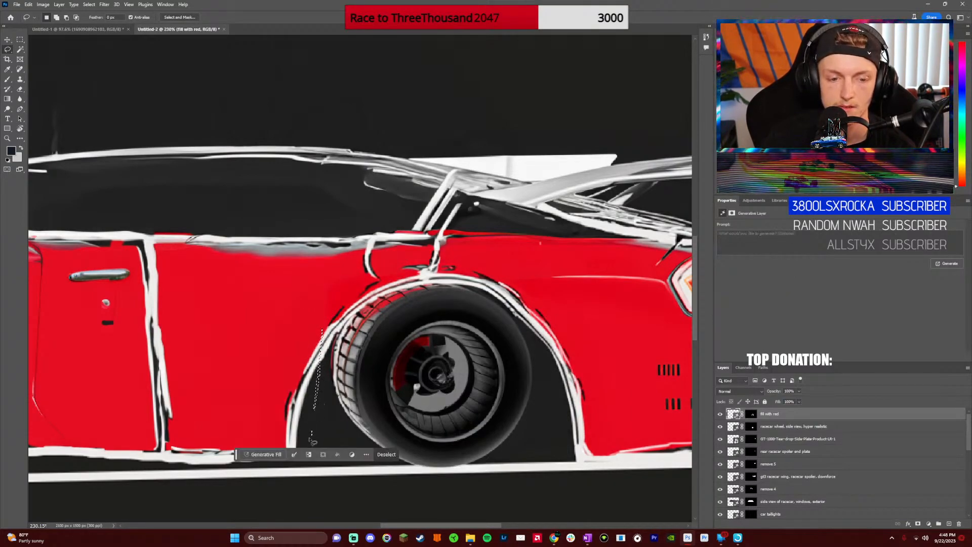
pyautogui.moveTo(342, 306)
pyautogui.mouseDown()
pyautogui.moveTo(330, 399)
pyautogui.moveTo(337, 458)
pyautogui.moveTo(278, 456)
pyautogui.moveTo(290, 377)
pyautogui.moveTo(342, 304)
pyautogui.mouseUp()
pyautogui.click(269, 469)
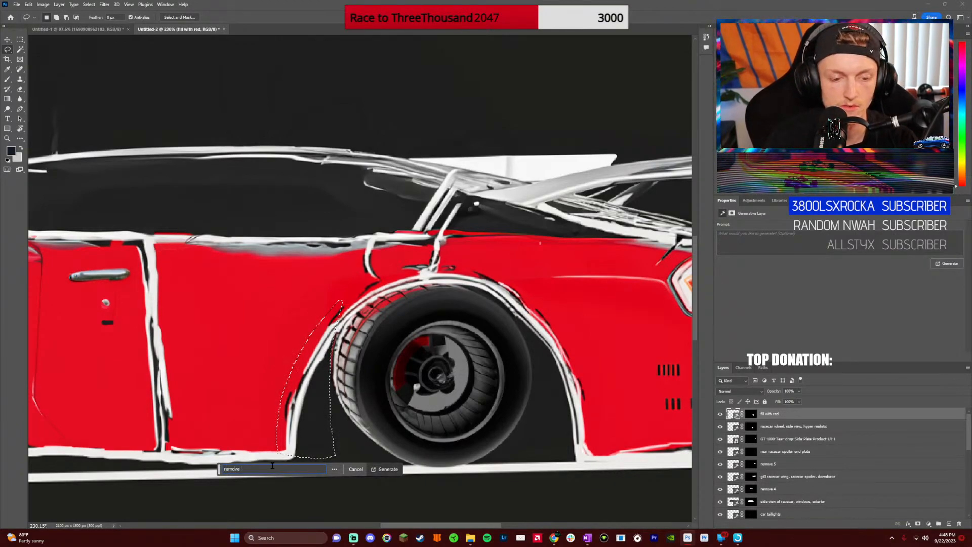
pyautogui.write('remove grey')
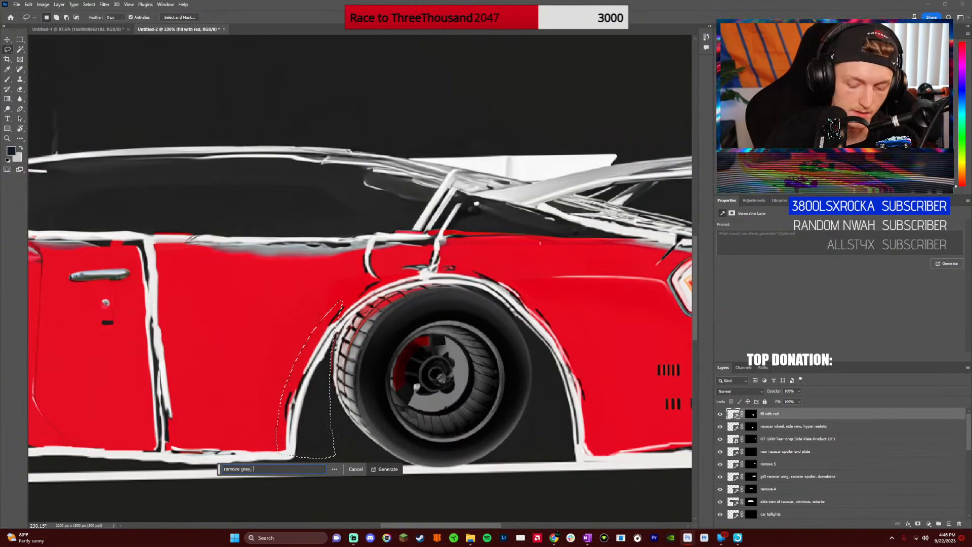
pyautogui.write(', add red')
pyautogui.press('Return')
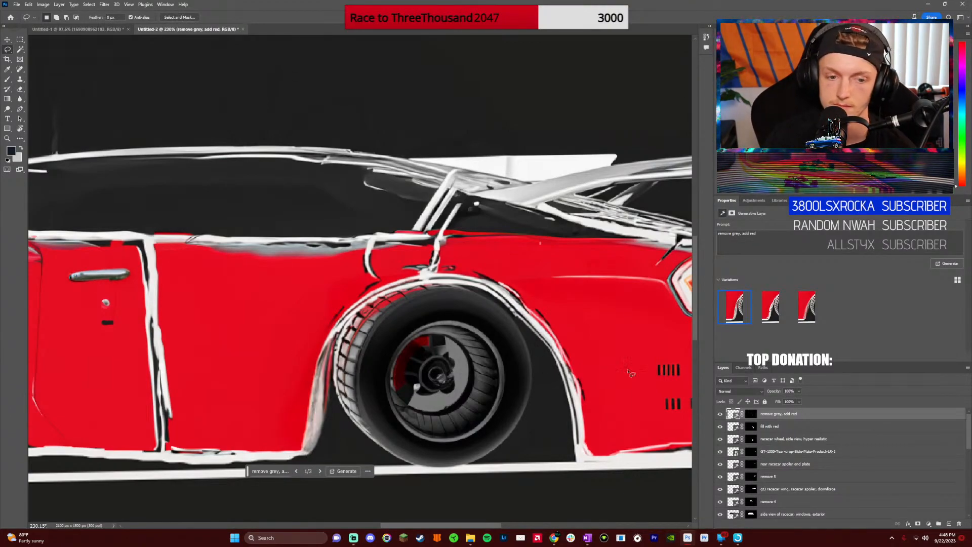
# Compare the variations for the front side of the rear wheel arch and choose the first one
pyautogui.click(805, 309)
pyautogui.click(771, 306)
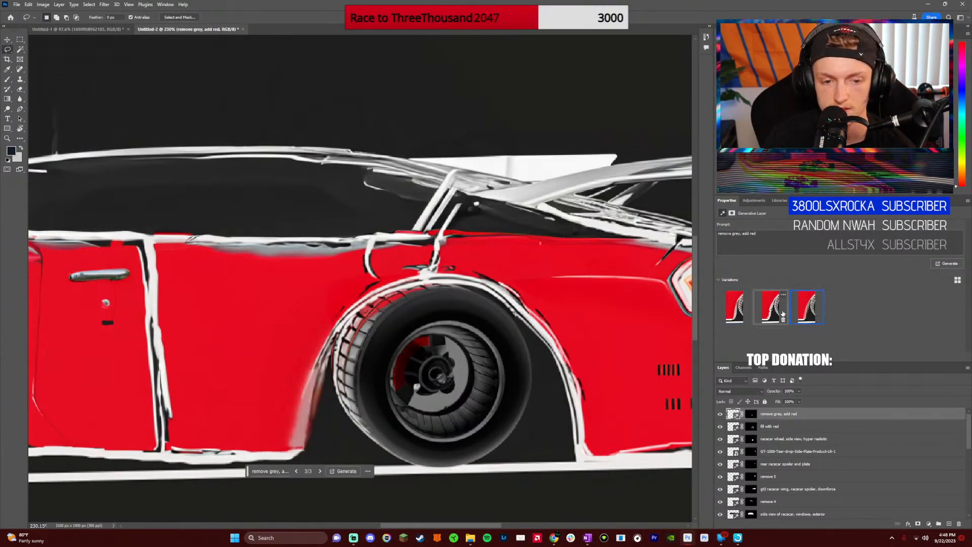
pyautogui.click(734, 307)
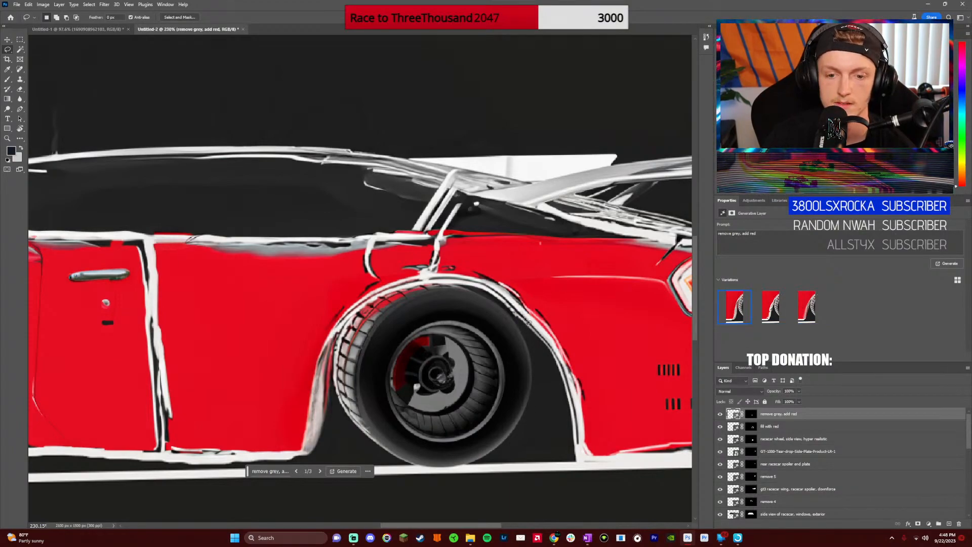
# Lasso the rear side of the rear wheel arch, generate "remove grey, add red" in it and keep the first variation
pyautogui.moveTo(514, 283)
pyautogui.mouseDown()
pyautogui.moveTo(543, 457)
pyautogui.moveTo(605, 452)
pyautogui.moveTo(600, 392)
pyautogui.moveTo(557, 304)
pyautogui.moveTo(524, 284)
pyautogui.mouseUp()
pyautogui.click(511, 464)
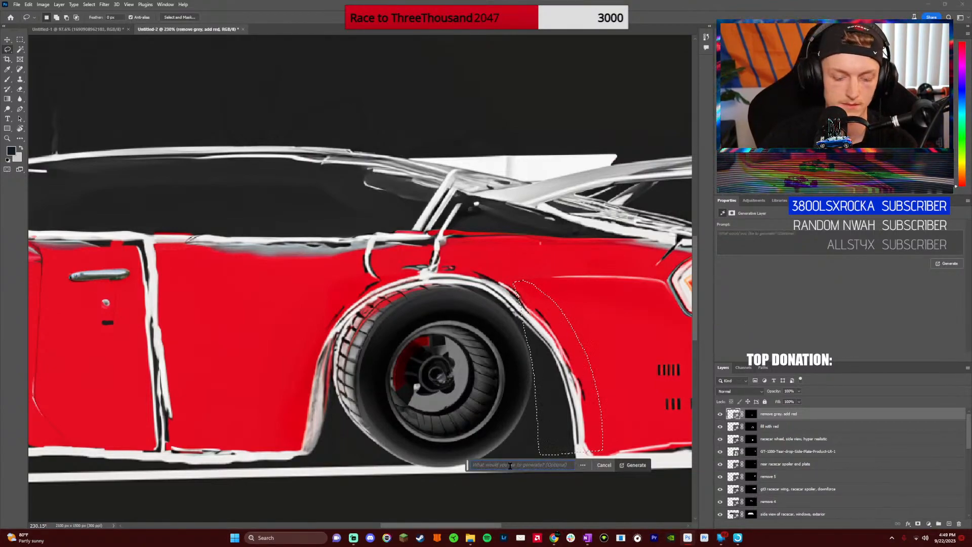
pyautogui.write('remove grey')
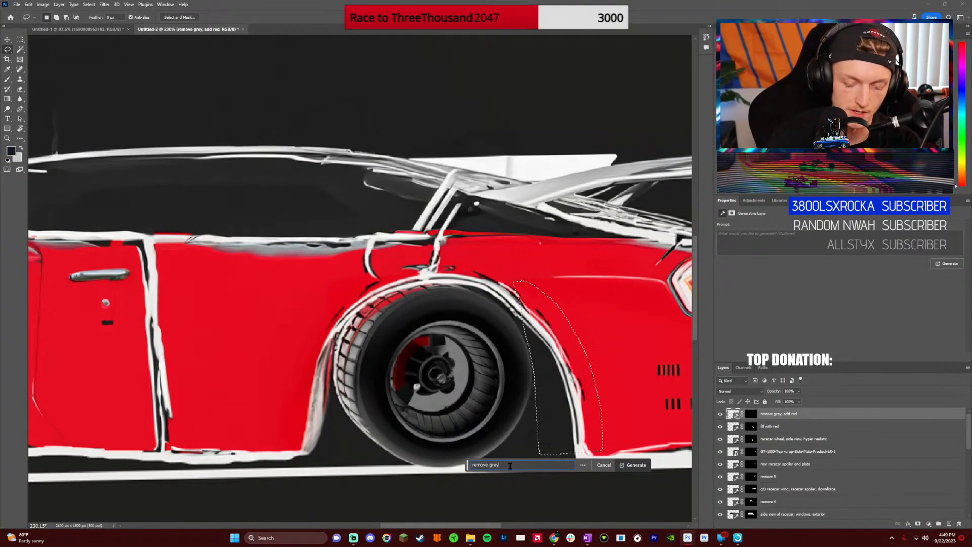
pyautogui.write(', add red')
pyautogui.press('Return')
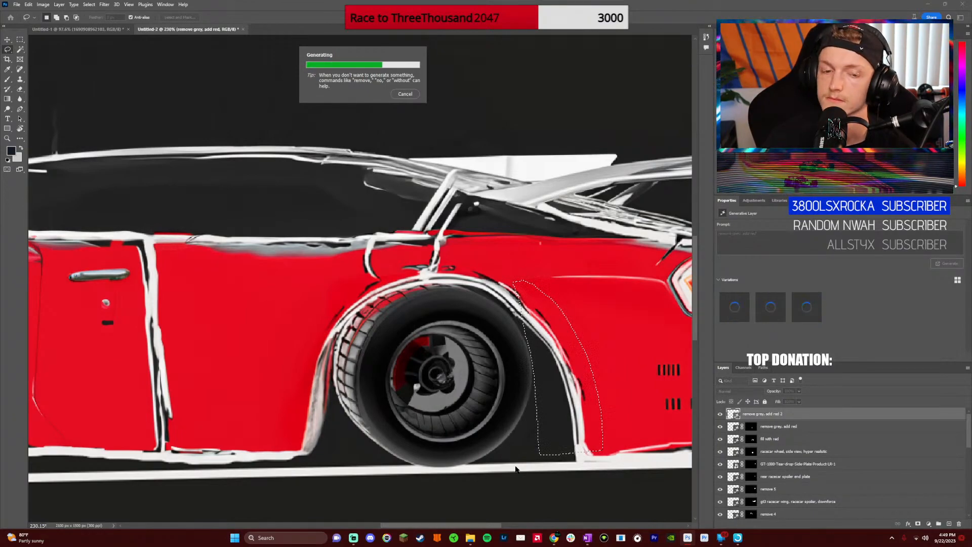
pyautogui.click(568, 467)
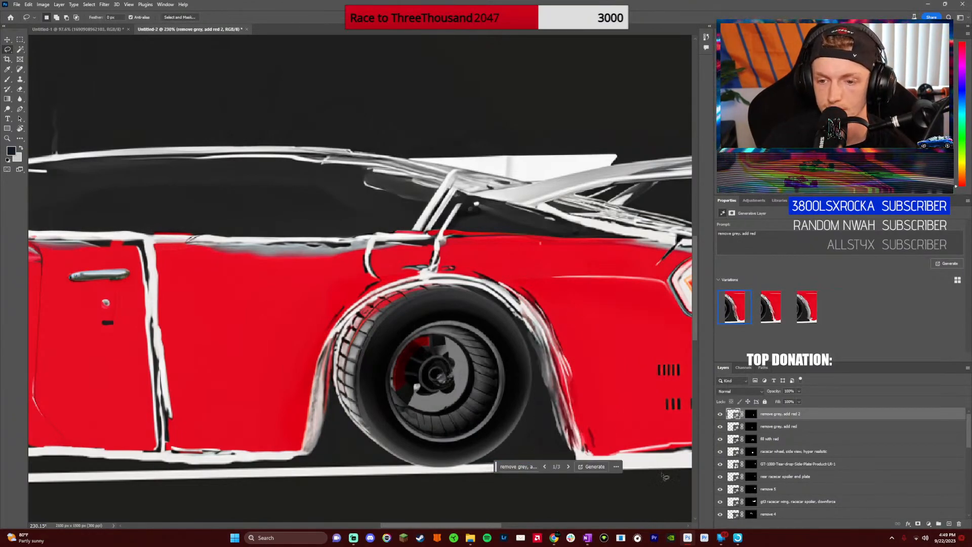
pyautogui.click(568, 466)
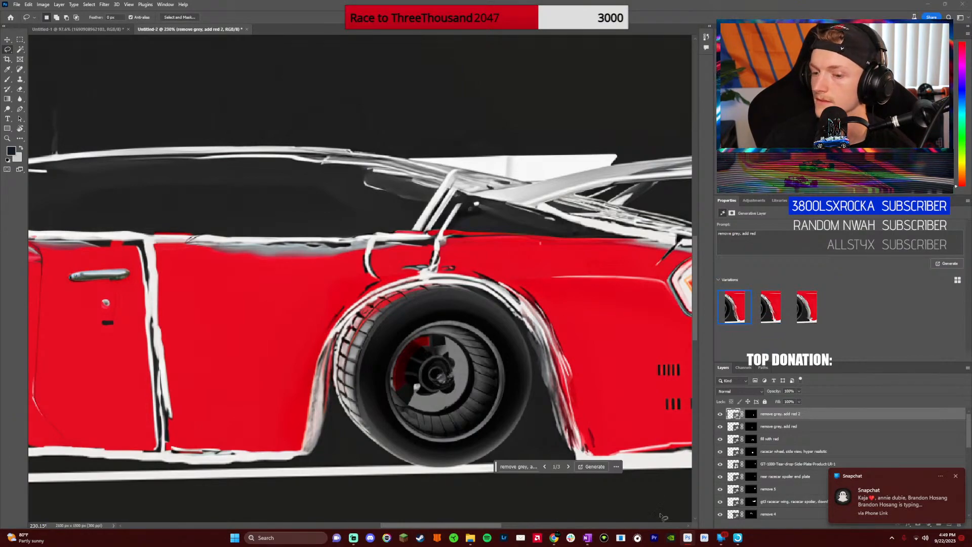
pyautogui.click(956, 476)
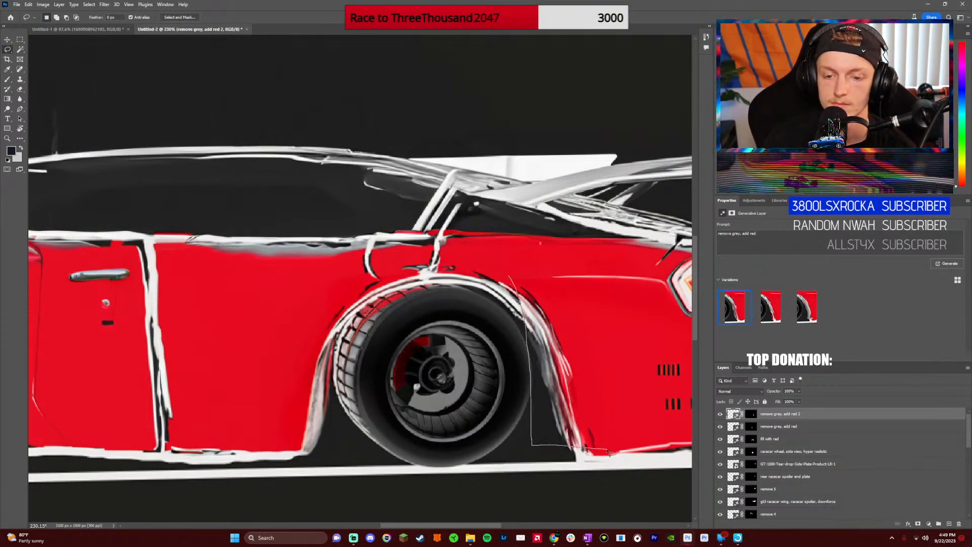
# Lasso the rear side of the rear wheel arch again and try generating "rear fender of car, remove grey, add red" in it
pyautogui.moveTo(548, 296); pyautogui.dragTo(520, 283)
pyautogui.click(506, 460)
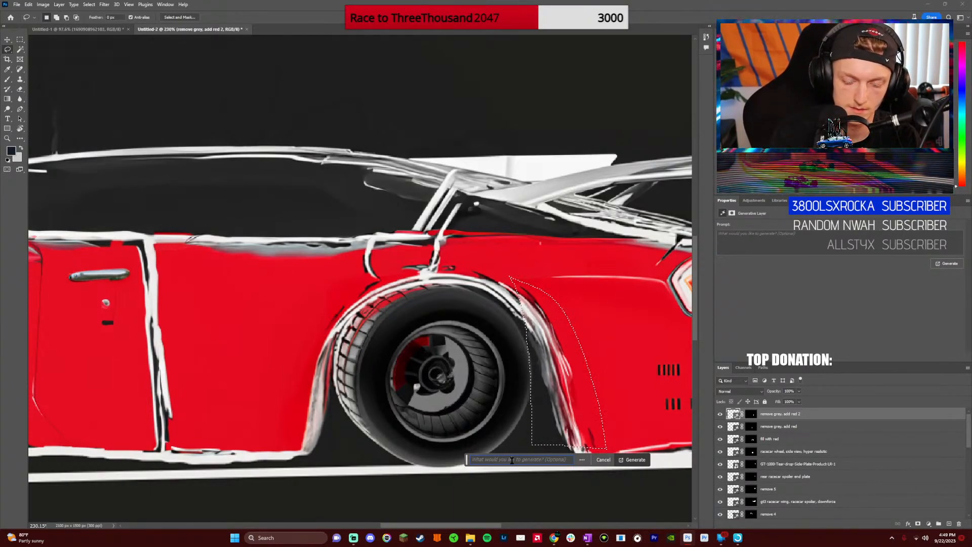
pyautogui.write('rear')
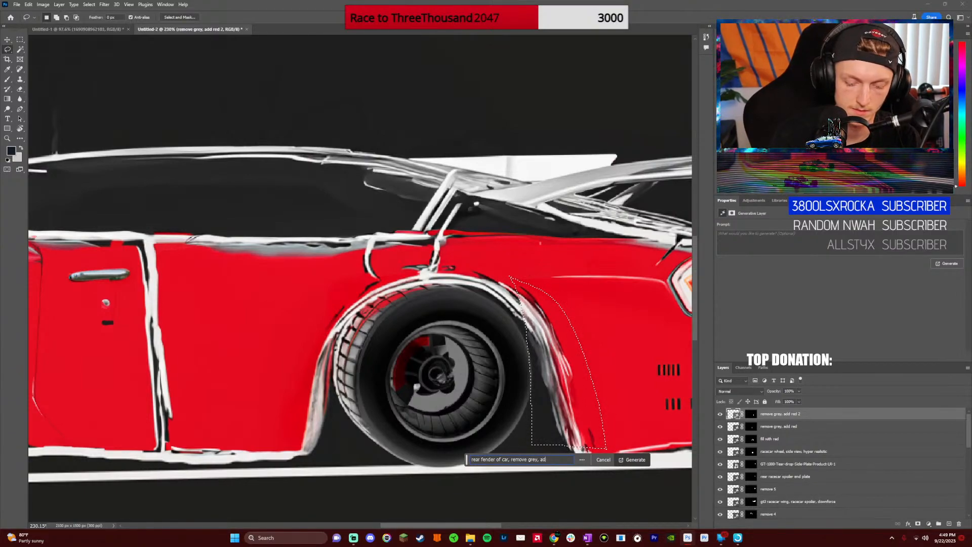
pyautogui.write('fender of car, remove grey, add red')
pyautogui.press('Return')
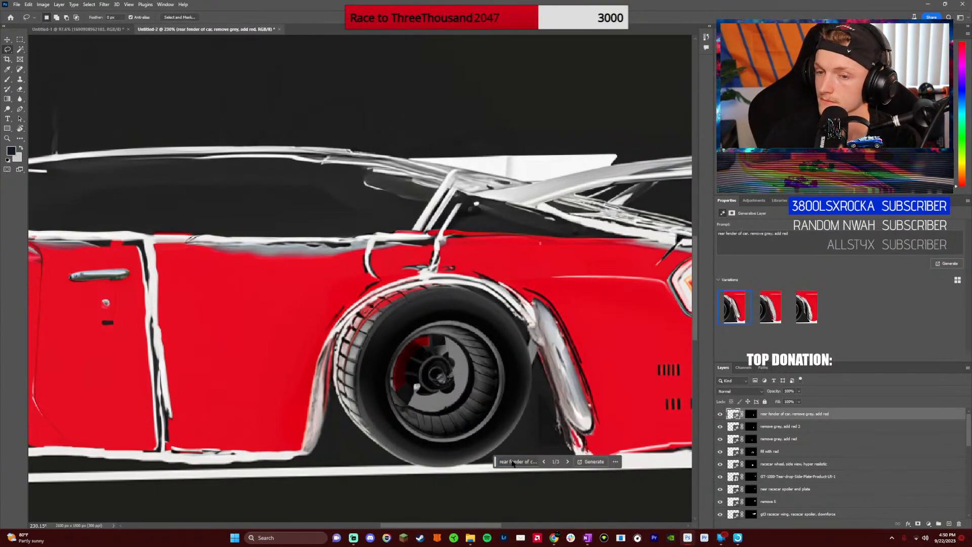
# Compare the three rear fender variations and delete that generative layer
pyautogui.click(569, 462)
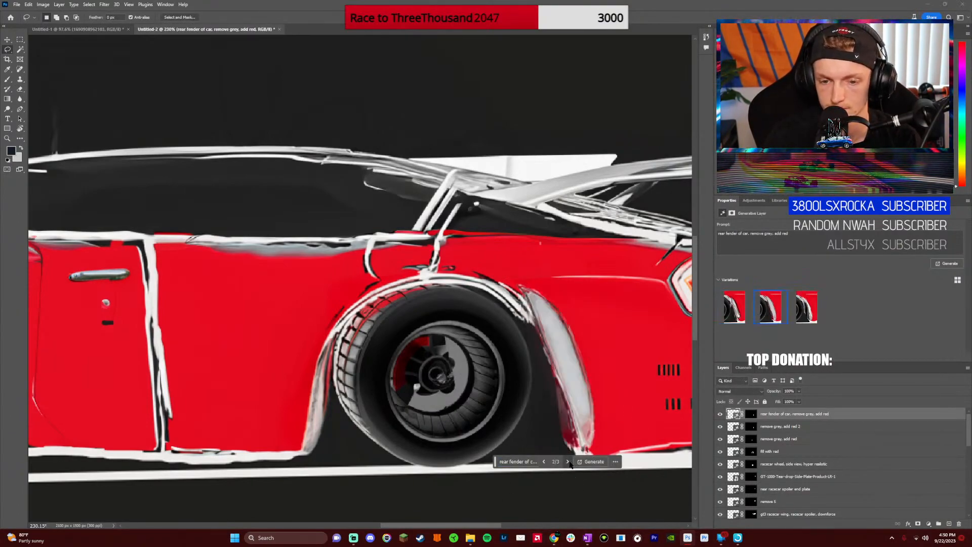
pyautogui.click(570, 463)
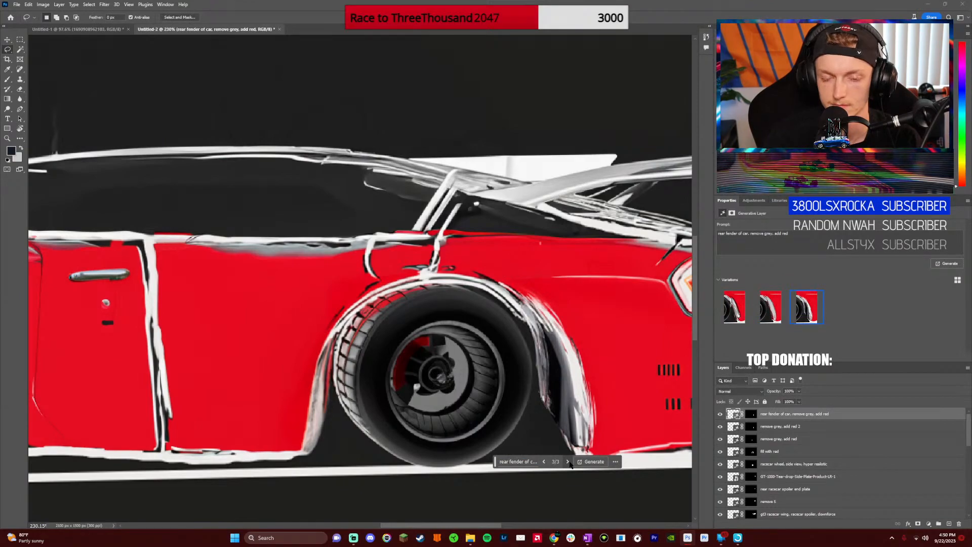
pyautogui.rightClick(802, 413)
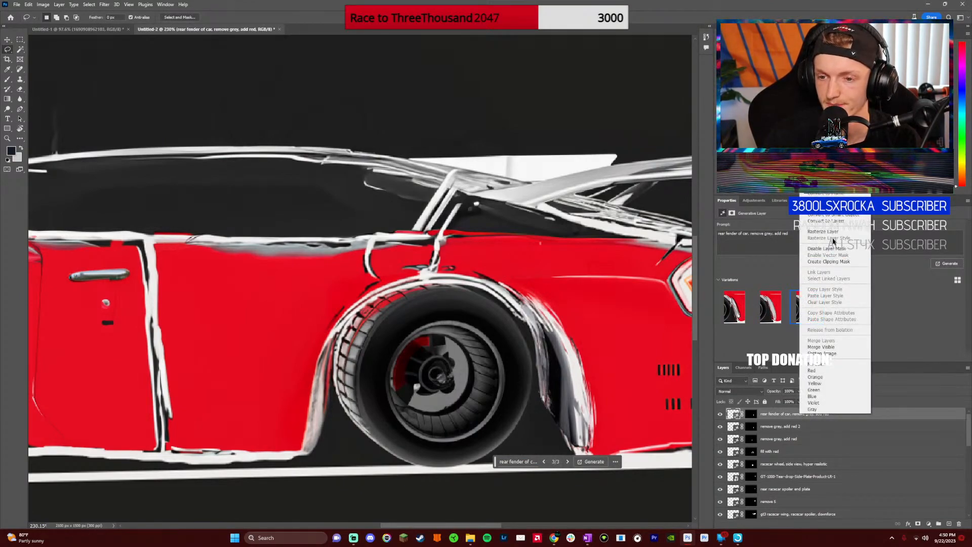
pyautogui.press('Escape')
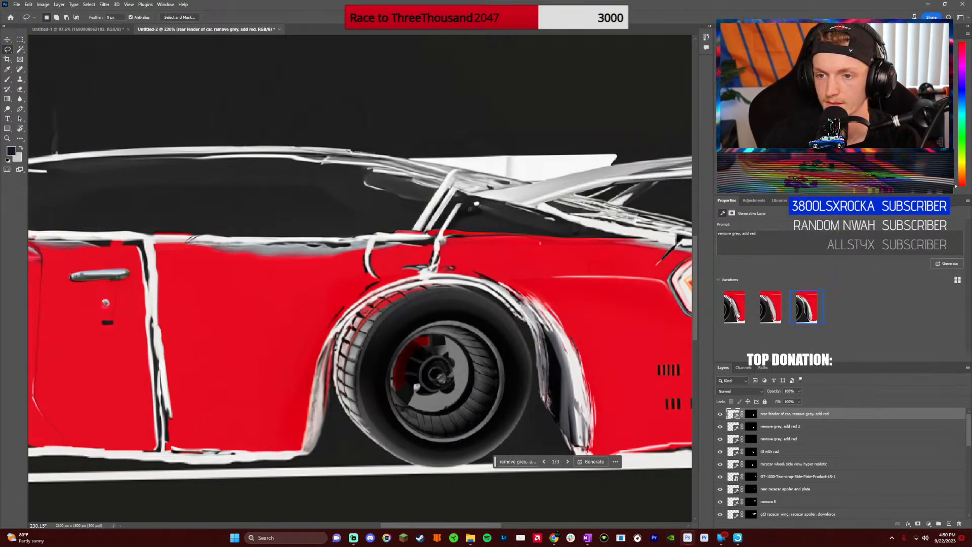
pyautogui.press('Delete')
# Lasso the outline of the sketched front wheel and generate "racecar wheel, hyper real, fine details" in it
pyautogui.scroll(-2, 515, 477)
pyautogui.scroll(-3, 515, 477)
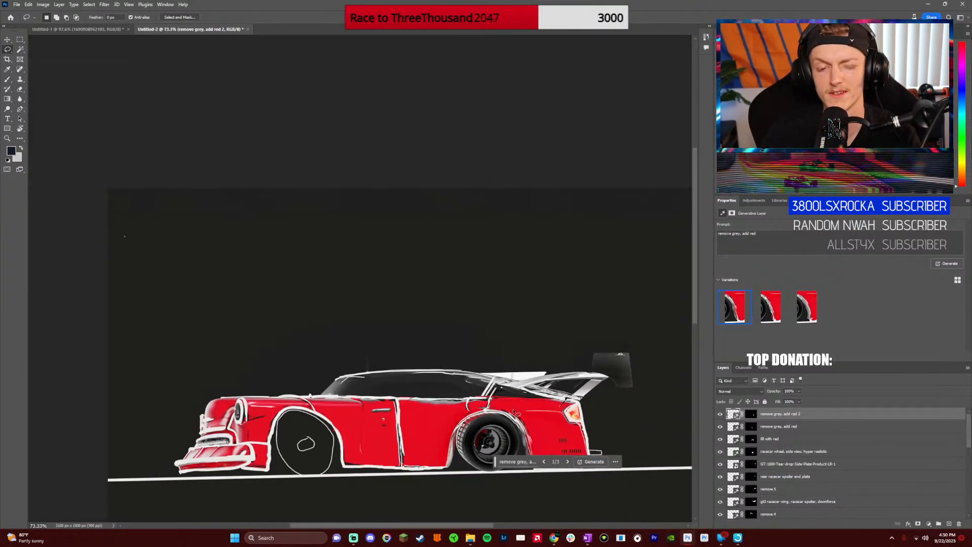
pyautogui.click(460, 525)
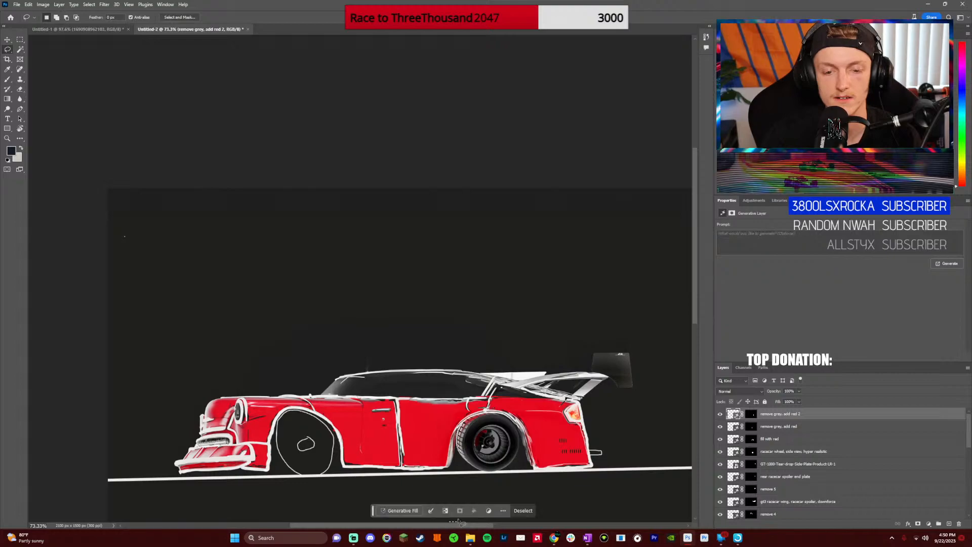
pyautogui.hscroll(-3, 381, 441)
pyautogui.scroll(-5, 381, 440)
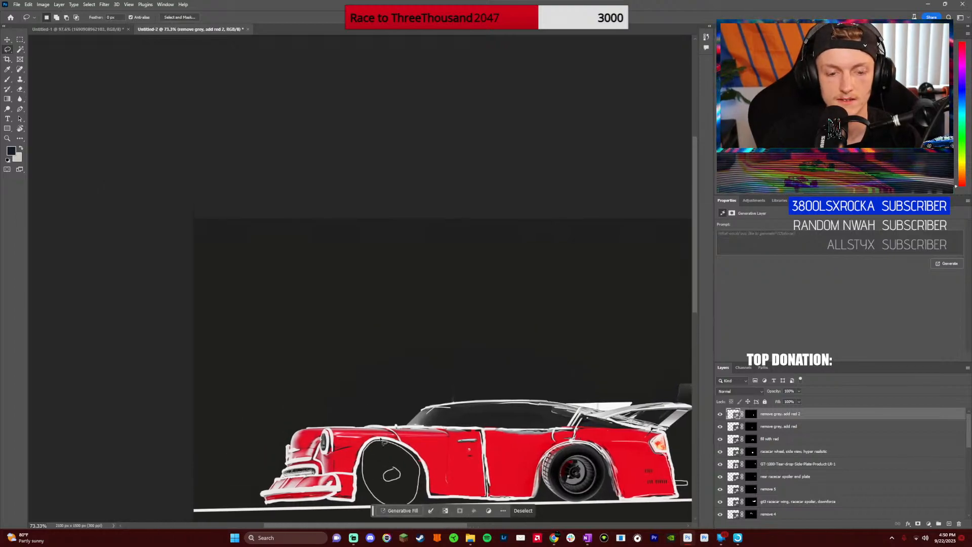
pyautogui.scroll(3, 396, 324)
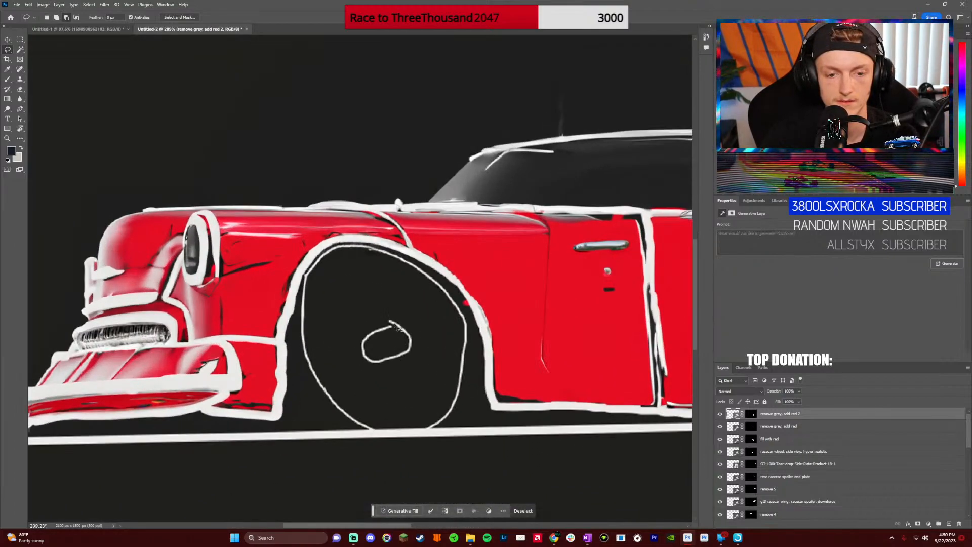
pyautogui.moveTo(327, 252)
pyautogui.mouseDown()
pyautogui.moveTo(309, 269)
pyautogui.moveTo(292, 339)
pyautogui.moveTo(298, 385)
pyautogui.moveTo(320, 412)
pyautogui.mouseUp()
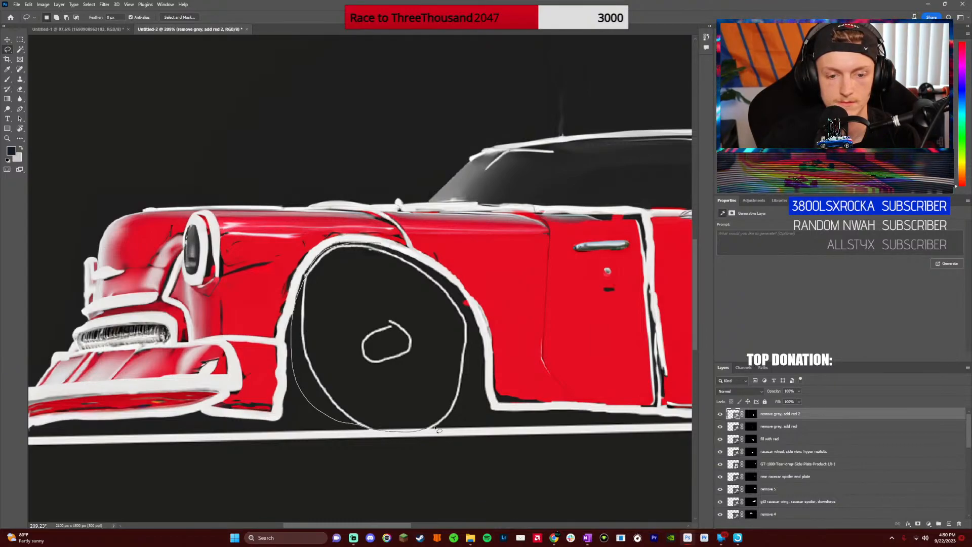
pyautogui.moveTo(407, 248); pyautogui.dragTo(408, 250)
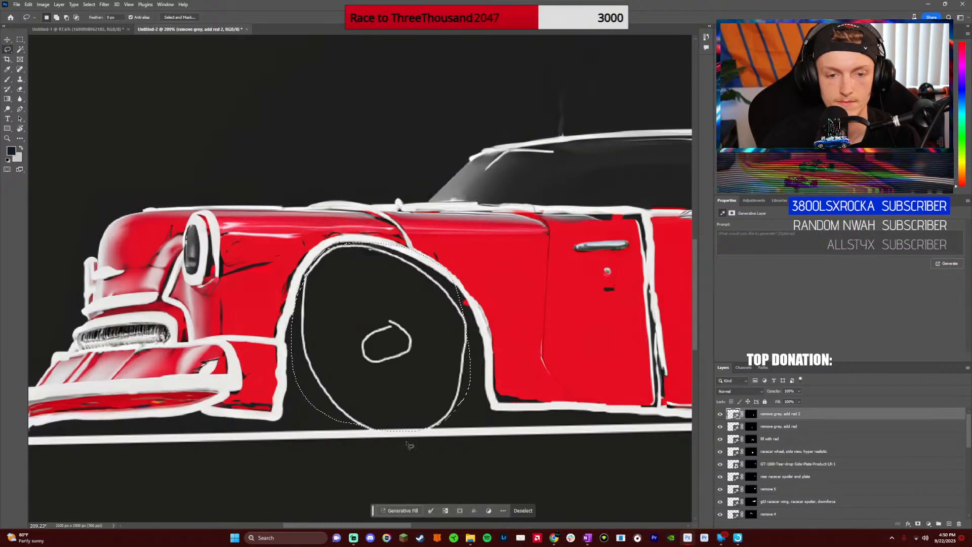
pyautogui.click(400, 513)
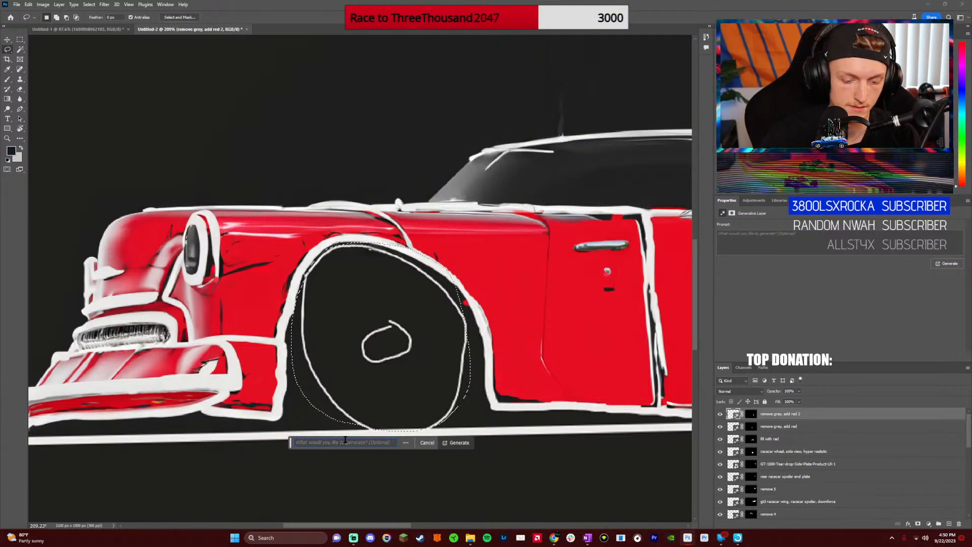
pyautogui.press('BackSpace')
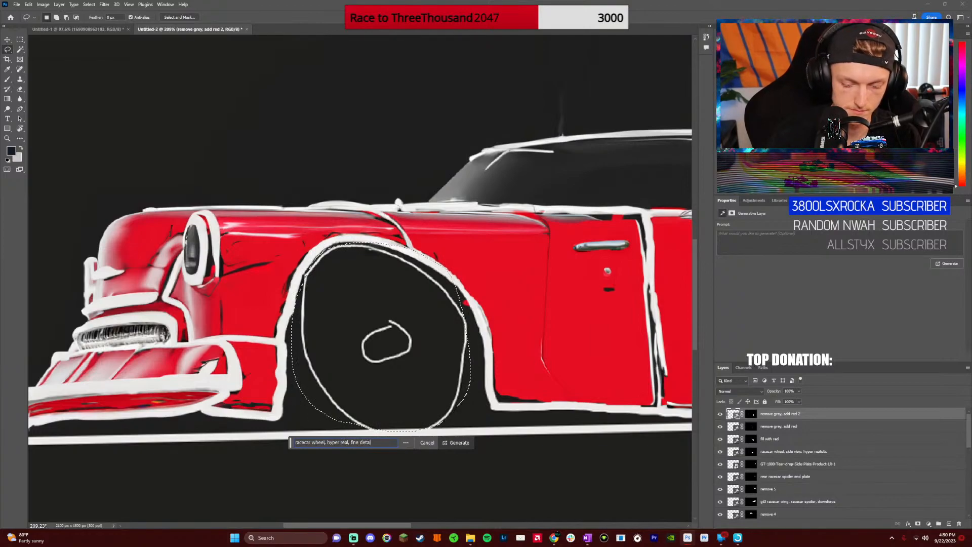
pyautogui.press('Return')
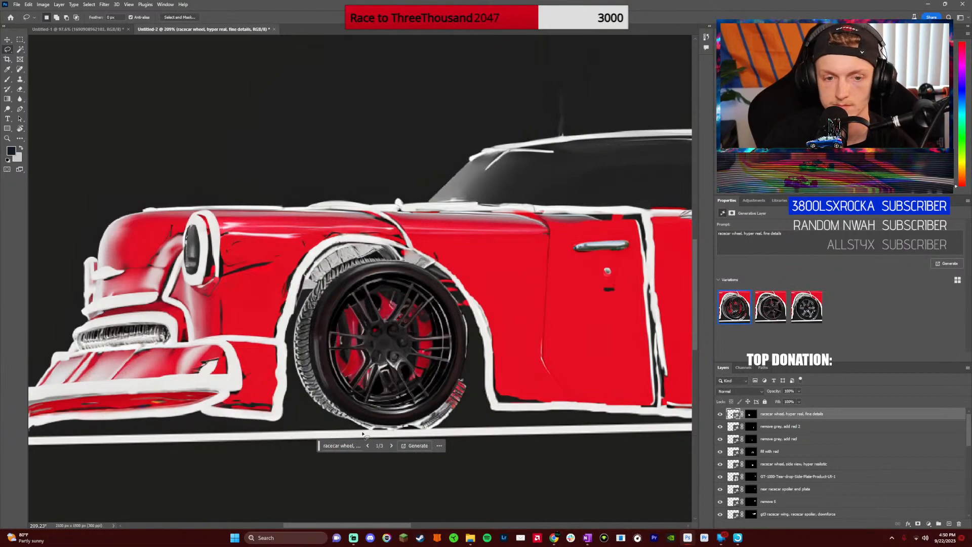
# Compare the front wheel variations, generate two more sets with the same prompt and choose the second variation of the newest set
pyautogui.click(390, 447)
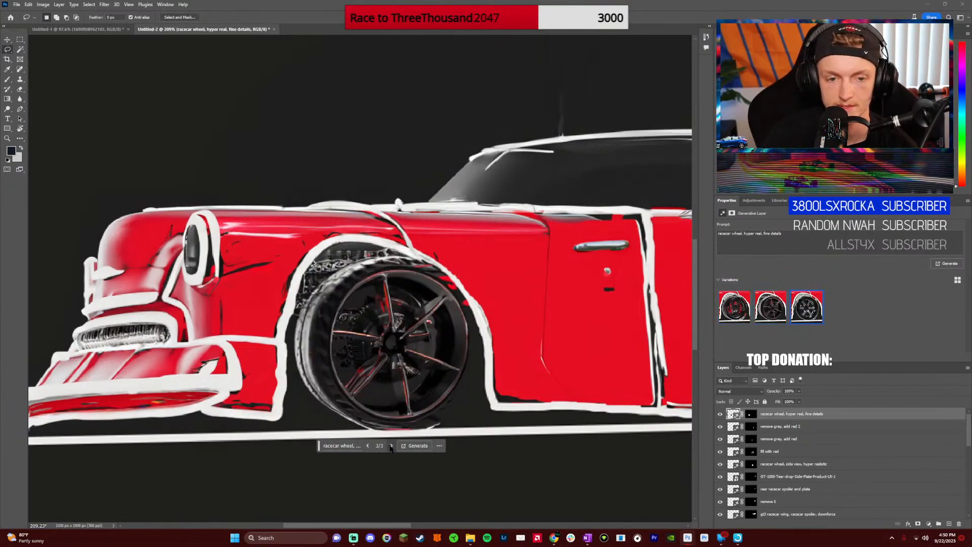
pyautogui.click(367, 446)
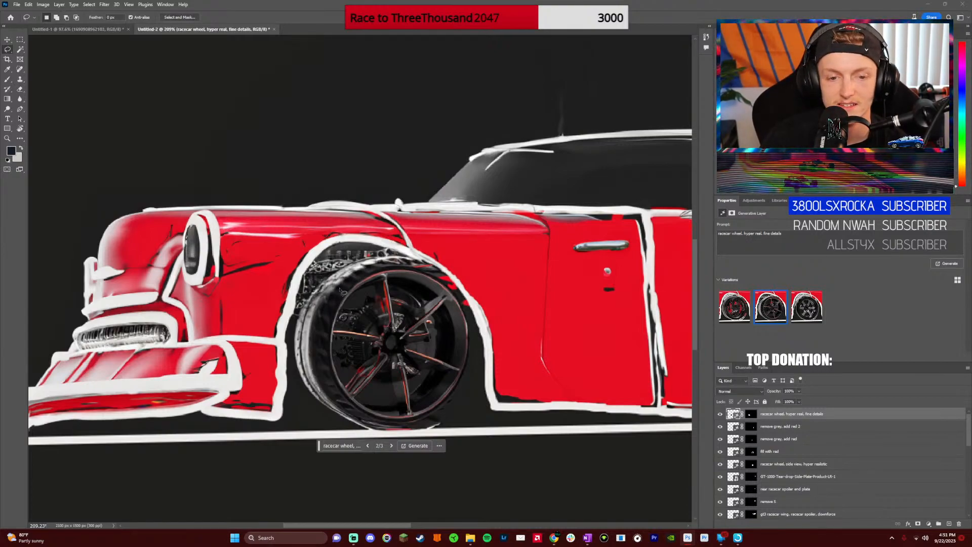
pyautogui.click(417, 447)
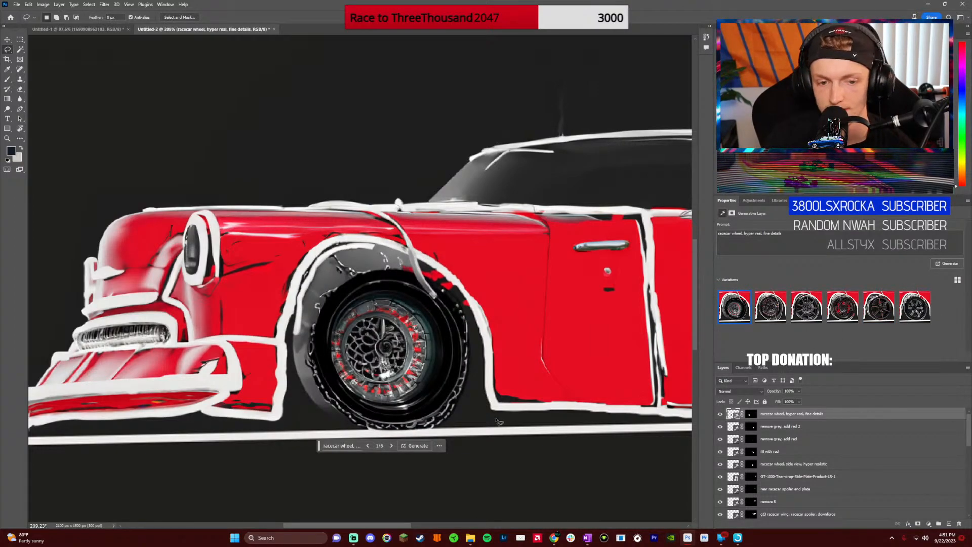
pyautogui.click(392, 445)
pyautogui.click(392, 446)
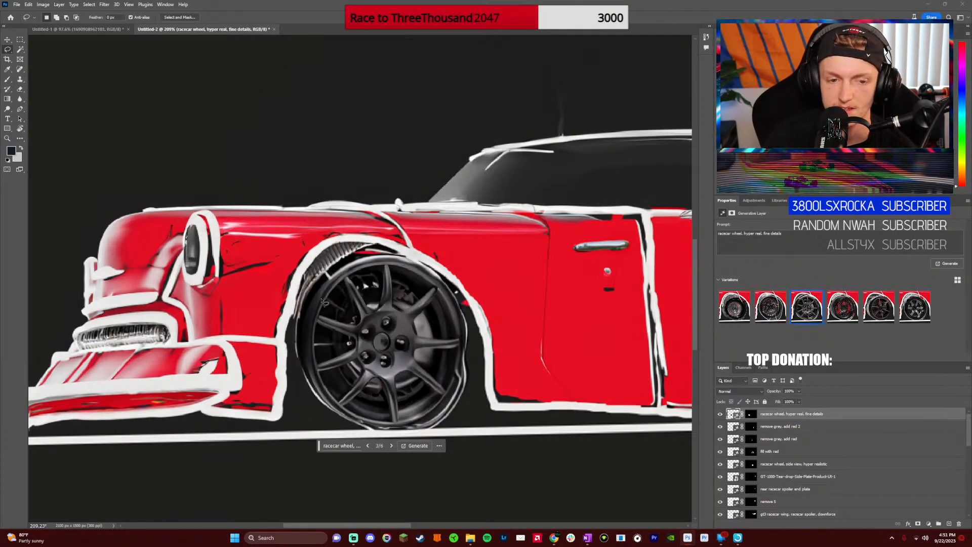
pyautogui.click(408, 446)
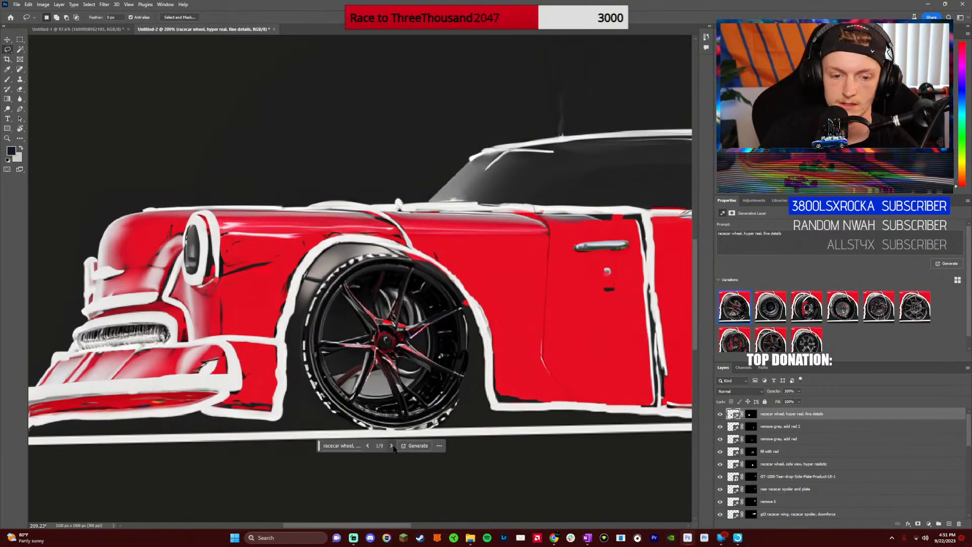
pyautogui.click(391, 446)
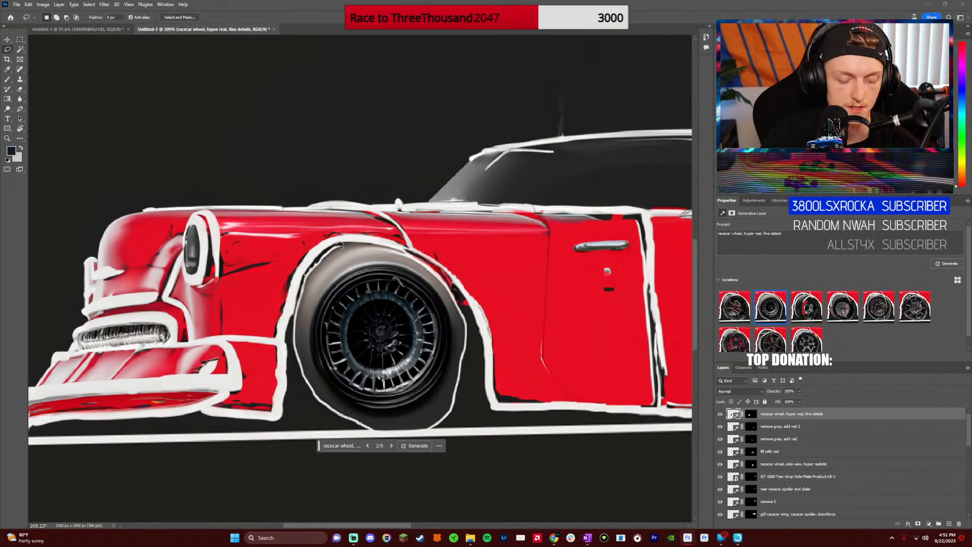
# Lasso the ring around the front rim, excluding the rim itself, generate "tire" in it and choose the first variation
pyautogui.moveTo(339, 246)
pyautogui.mouseDown()
pyautogui.moveTo(296, 294)
pyautogui.moveTo(289, 348)
pyautogui.moveTo(304, 392)
pyautogui.moveTo(371, 429)
pyautogui.moveTo(431, 430)
pyautogui.moveTo(453, 418)
pyautogui.moveTo(469, 393)
pyautogui.moveTo(463, 304)
pyautogui.moveTo(430, 262)
pyautogui.moveTo(336, 247)
pyautogui.mouseUp()
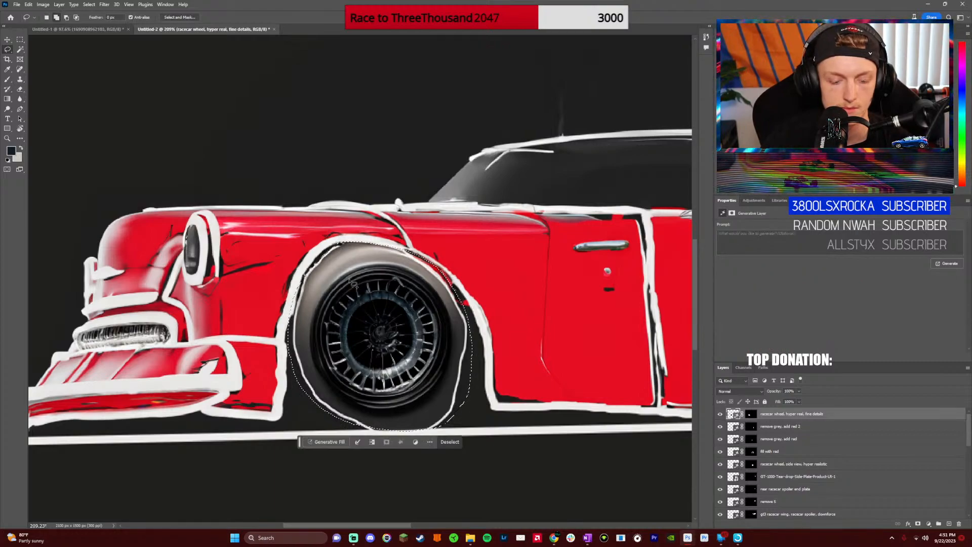
pyautogui.moveTo(353, 282)
pyautogui.mouseDown()
pyautogui.moveTo(328, 307)
pyautogui.moveTo(320, 335)
pyautogui.moveTo(319, 364)
pyautogui.moveTo(335, 384)
pyautogui.moveTo(367, 405)
pyautogui.moveTo(400, 409)
pyautogui.moveTo(431, 390)
pyautogui.moveTo(450, 358)
pyautogui.mouseUp()
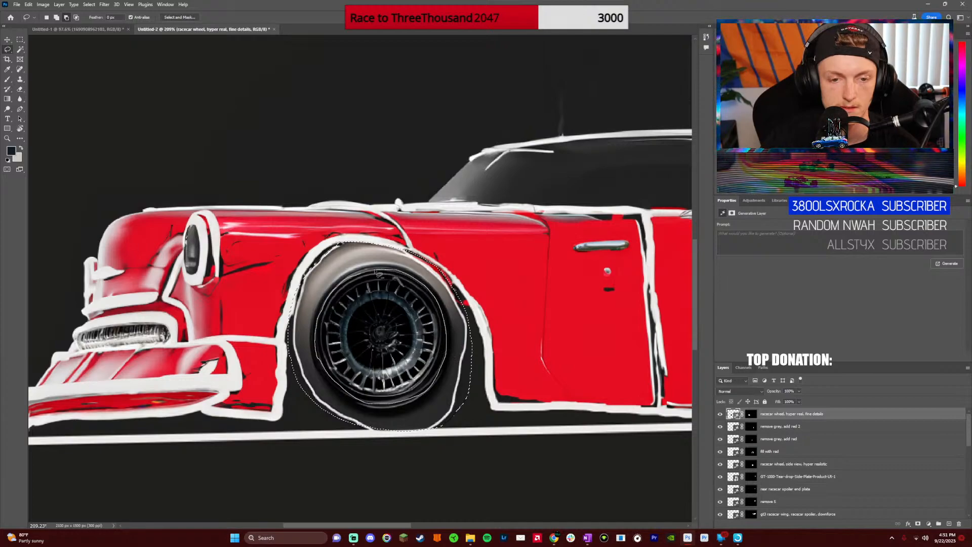
pyautogui.moveTo(377, 274); pyautogui.dragTo(378, 273)
pyautogui.click(340, 442)
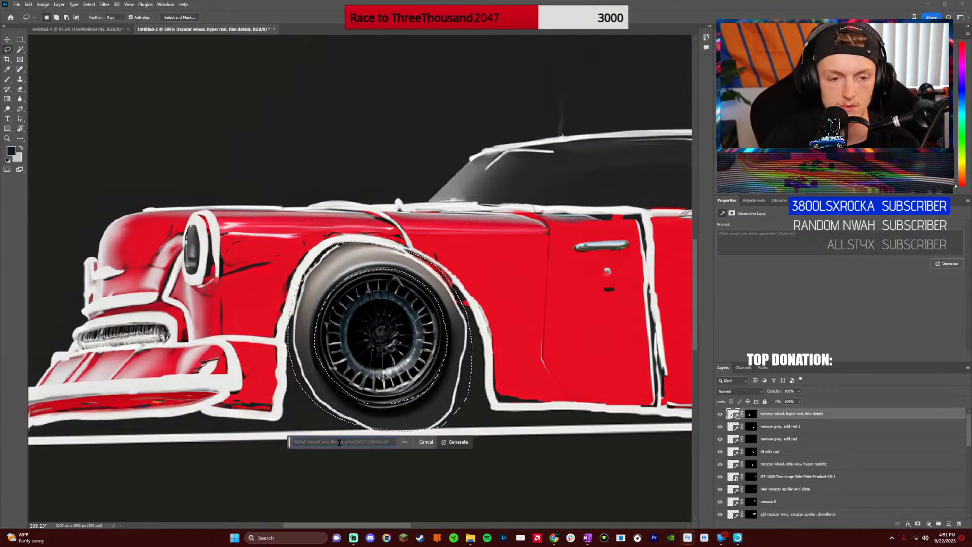
pyautogui.write('t')
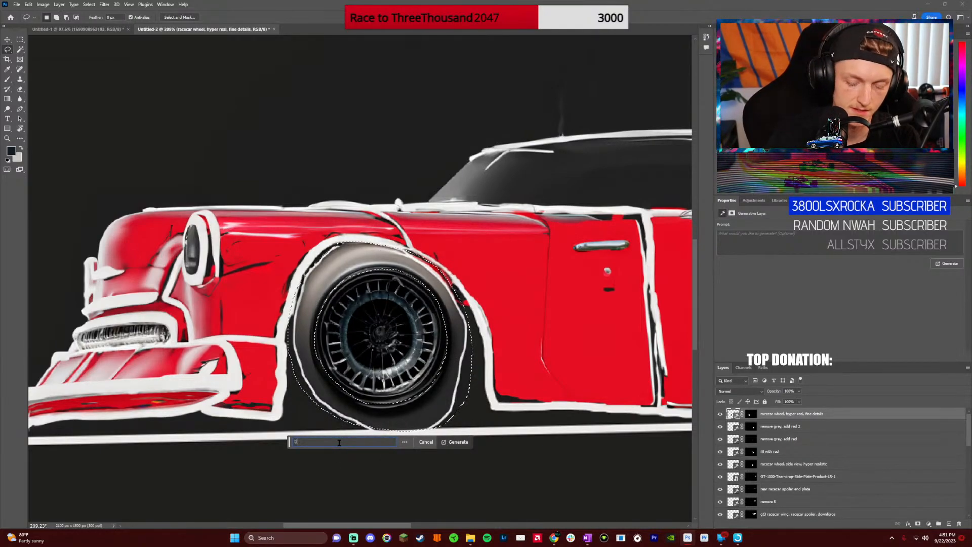
pyautogui.write('ire')
pyautogui.press('Return')
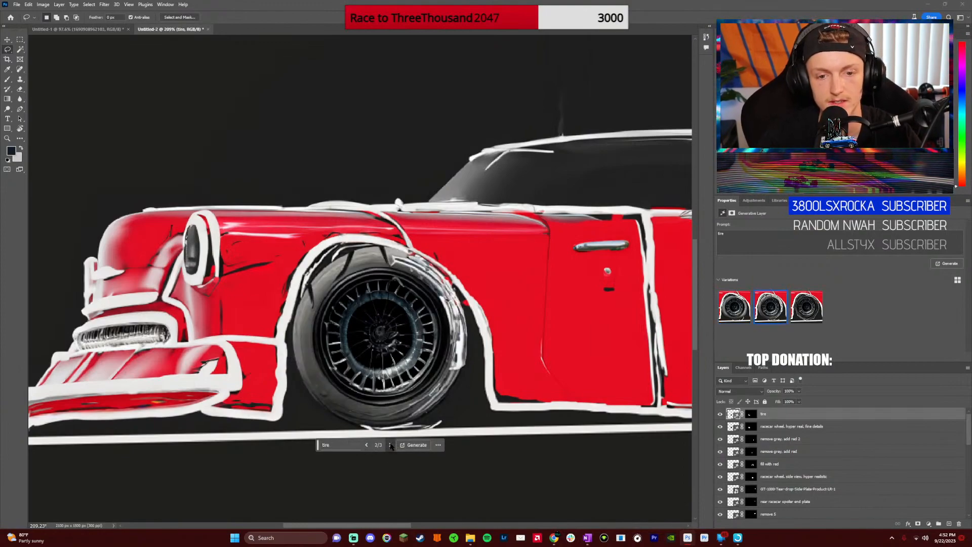
pyautogui.doubleClick(367, 445)
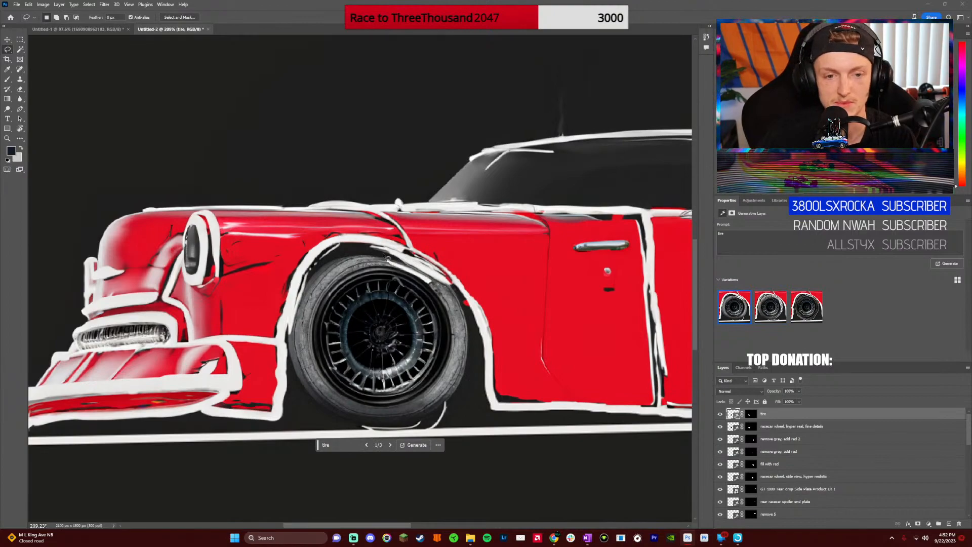
# Lasso the white streaks along the upper rear edge of the front tyre, generate "remove white" there and choose the third variation
pyautogui.moveTo(356, 256); pyautogui.dragTo(373, 251)
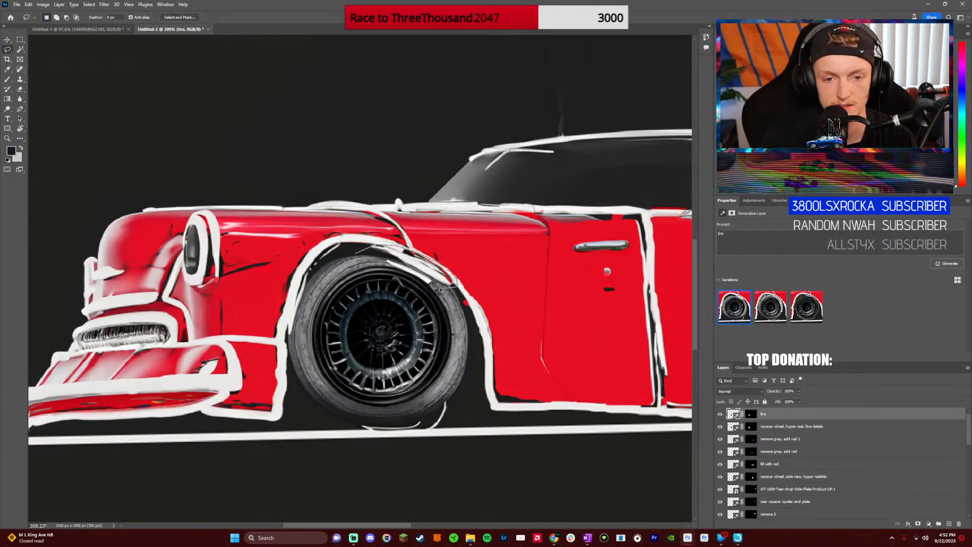
pyautogui.moveTo(365, 253); pyautogui.dragTo(359, 252)
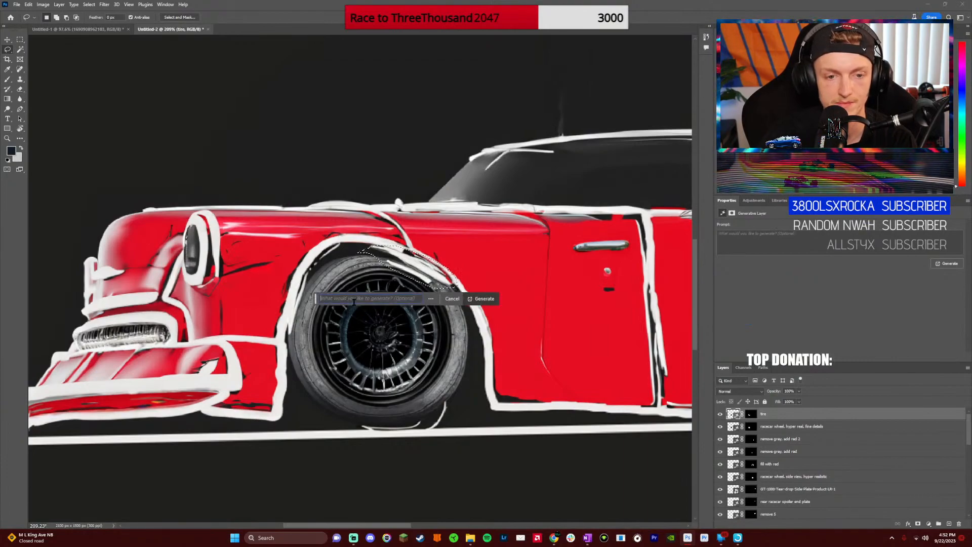
pyautogui.write('remove whit')
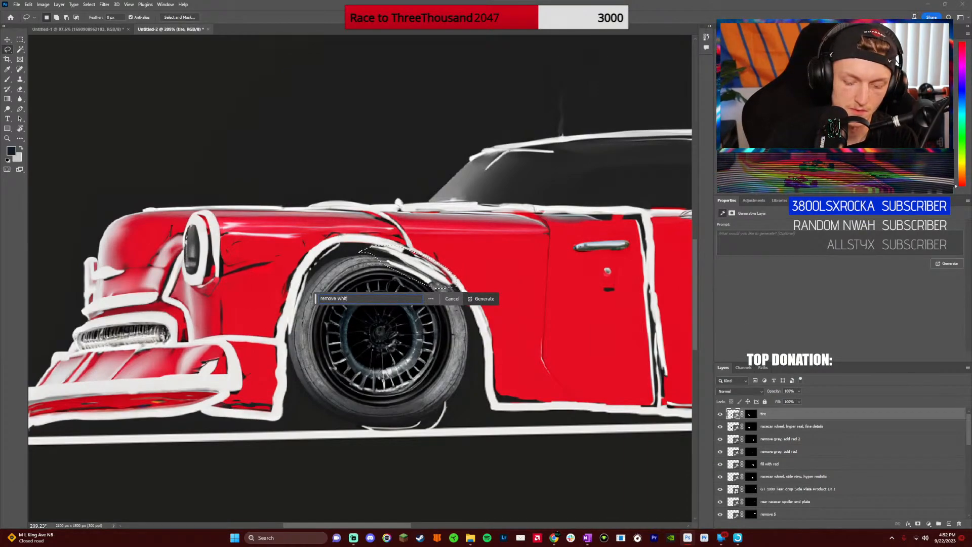
pyautogui.write('e')
pyautogui.press('Return')
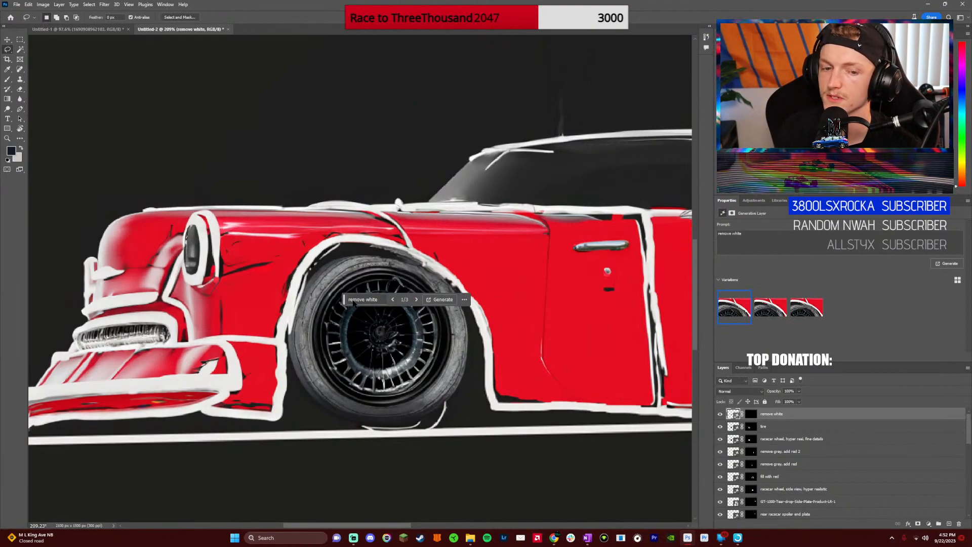
pyautogui.click(416, 299)
pyautogui.click(416, 299)
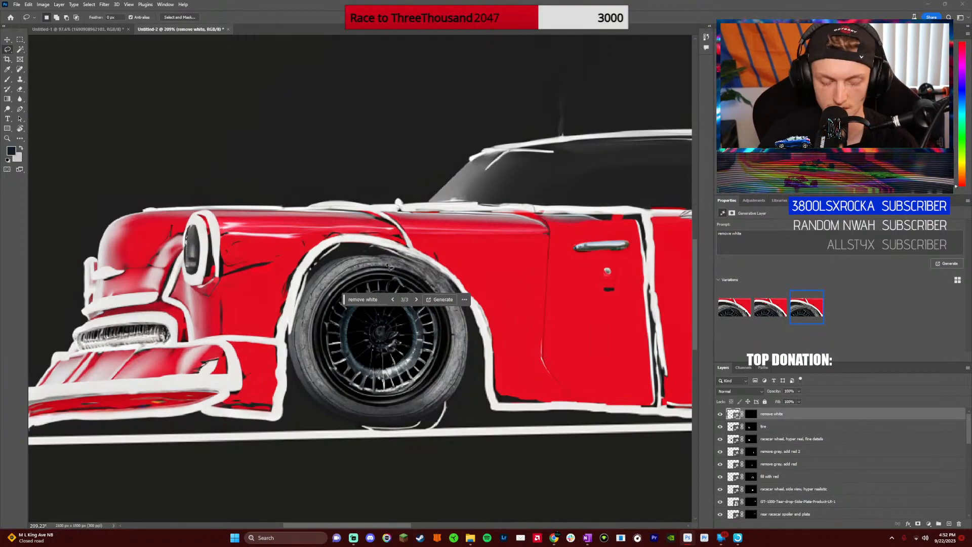
# View the whole car and compare its document repeatedly with the Untitled-1 artwork
pyautogui.scroll(-5, 370, 271)
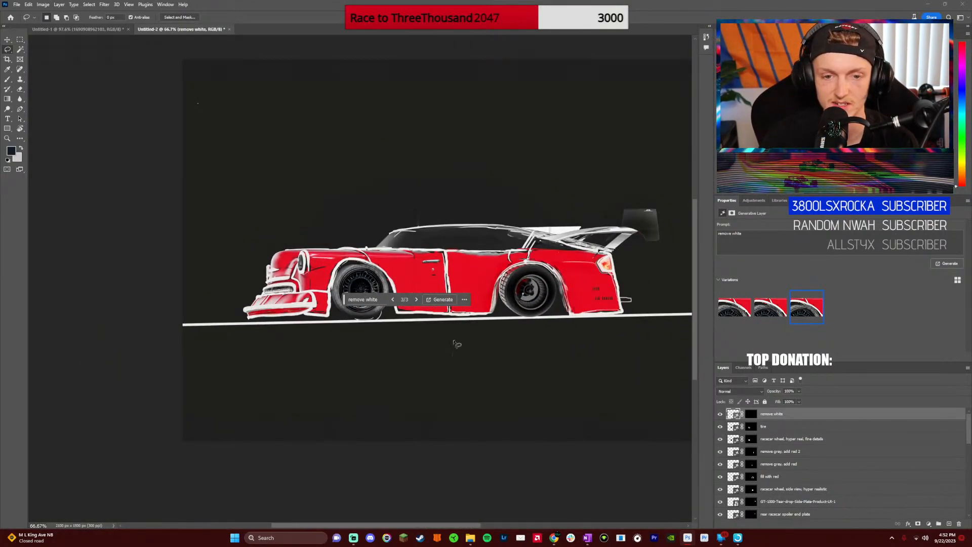
pyautogui.scroll(2, 493, 361)
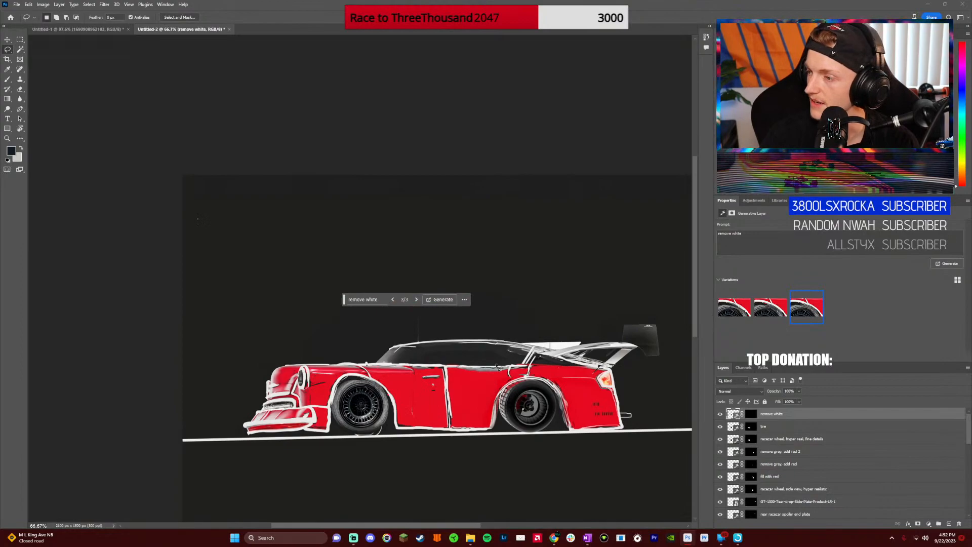
pyautogui.hscroll(3, 496, 365)
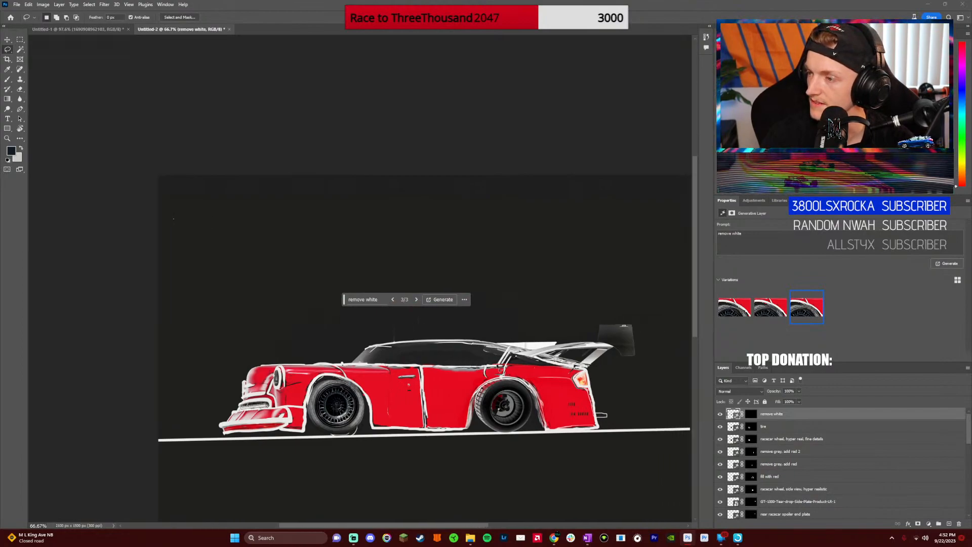
pyautogui.hscroll(5, 498, 367)
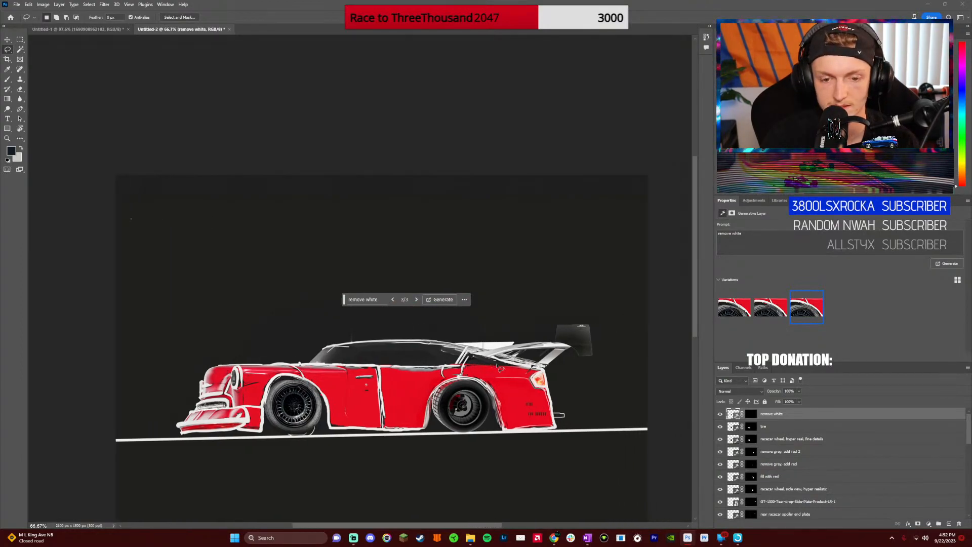
pyautogui.scroll(-1, 499, 369)
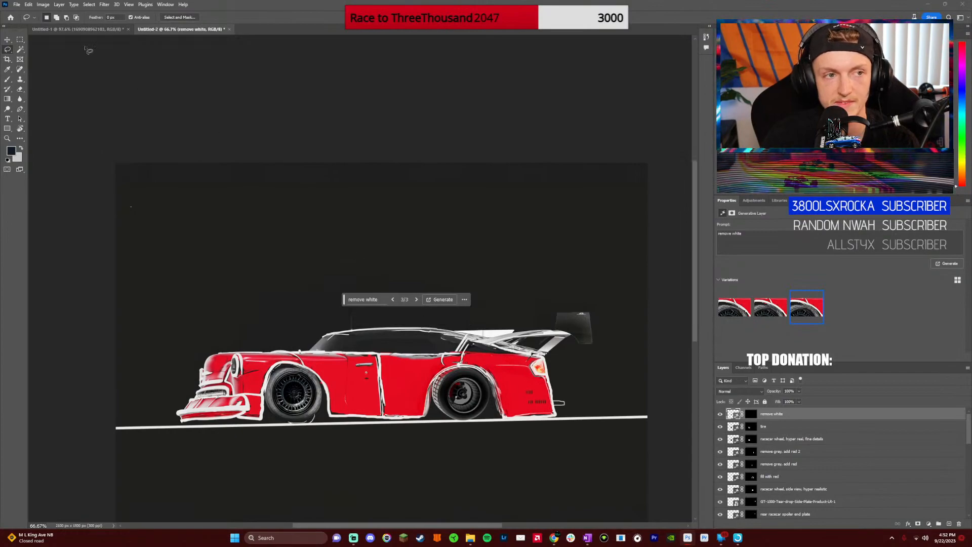
pyautogui.click(81, 28)
pyautogui.click(168, 30)
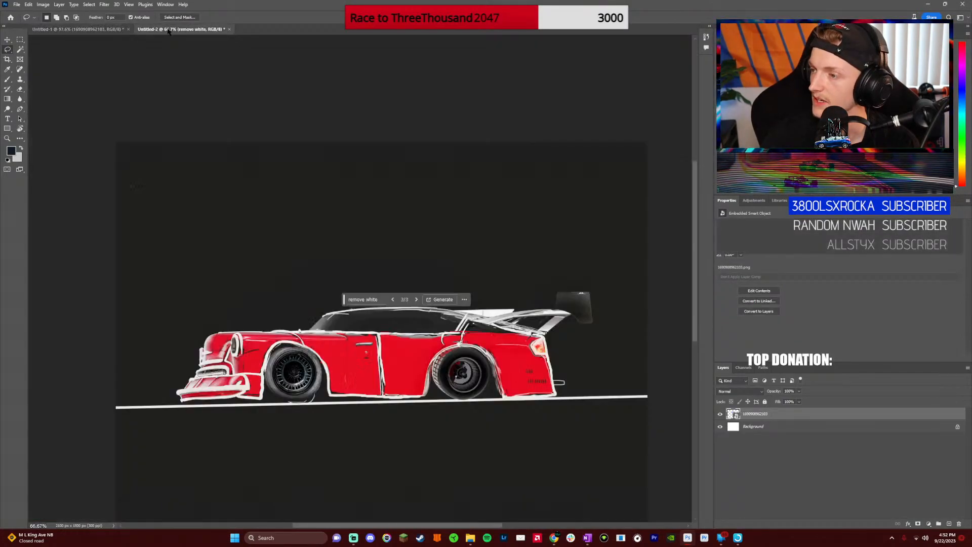
pyautogui.click(76, 29)
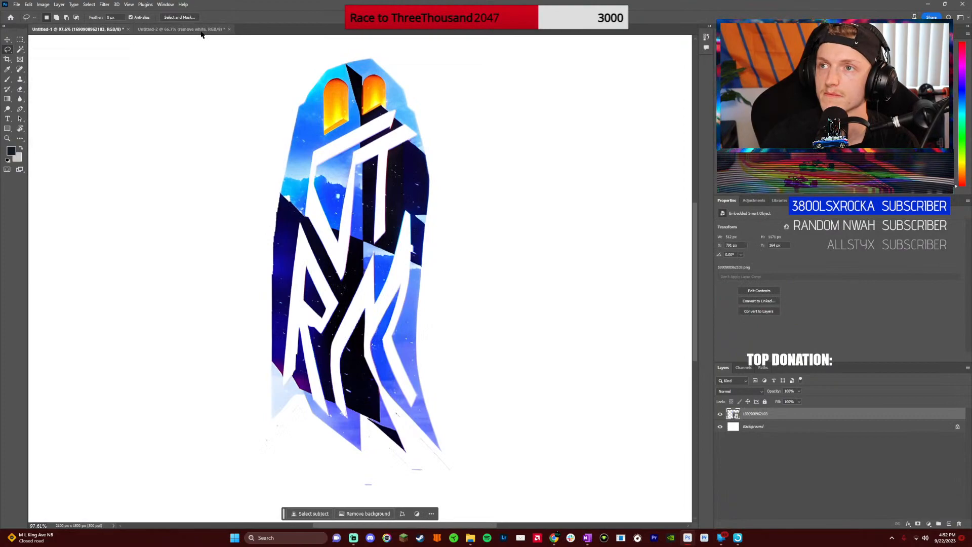
pyautogui.click(144, 30)
pyautogui.click(122, 30)
pyautogui.click(148, 30)
pyautogui.click(117, 31)
pyautogui.click(148, 30)
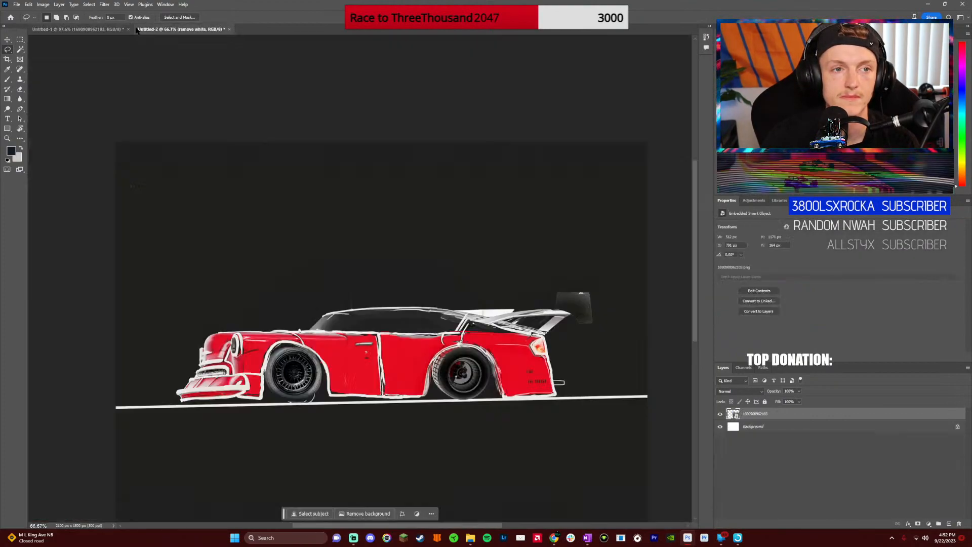
pyautogui.click(116, 30)
pyautogui.click(148, 30)
pyautogui.click(119, 31)
pyautogui.click(153, 30)
pyautogui.click(119, 30)
pyautogui.click(148, 31)
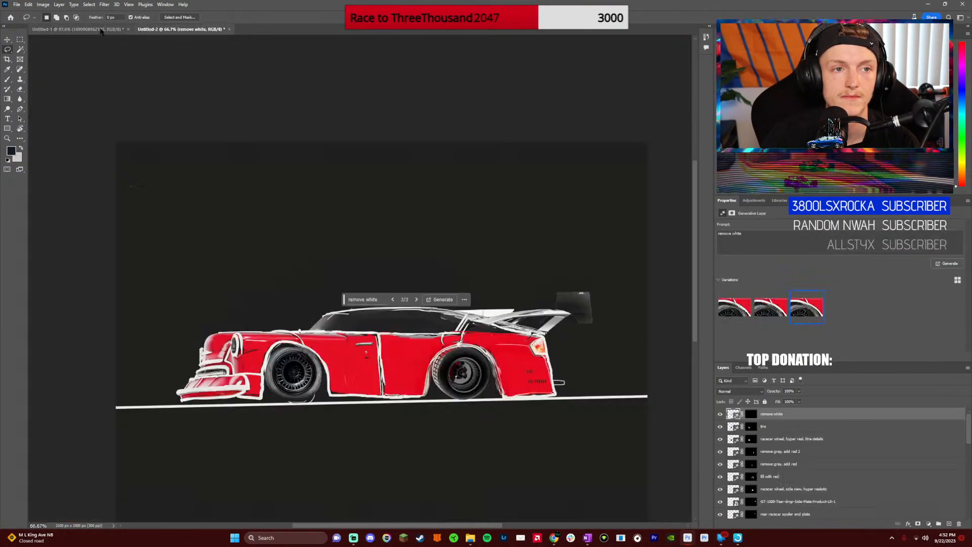
pyautogui.click(119, 30)
pyautogui.click(148, 30)
# Examine the car's front end and wheel up close, including the white marks beneath the front tyre, and review the whole car
pyautogui.scroll(5, 367, 373)
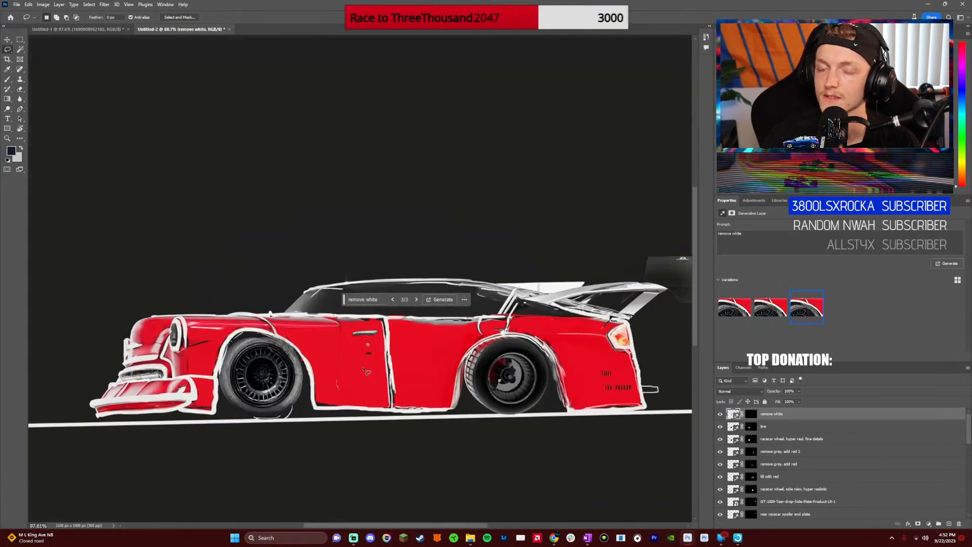
pyautogui.scroll(-2, 364, 354)
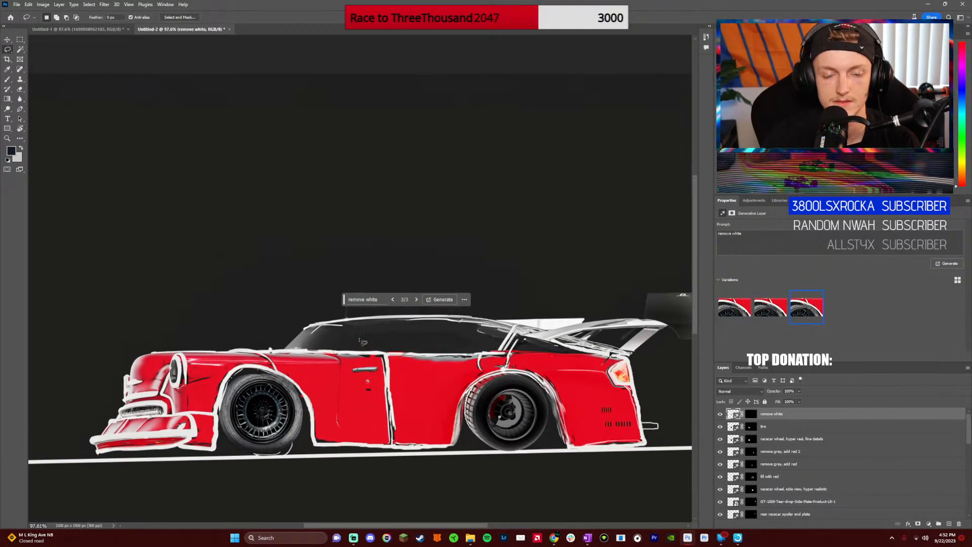
pyautogui.hscroll(-5, 361, 349)
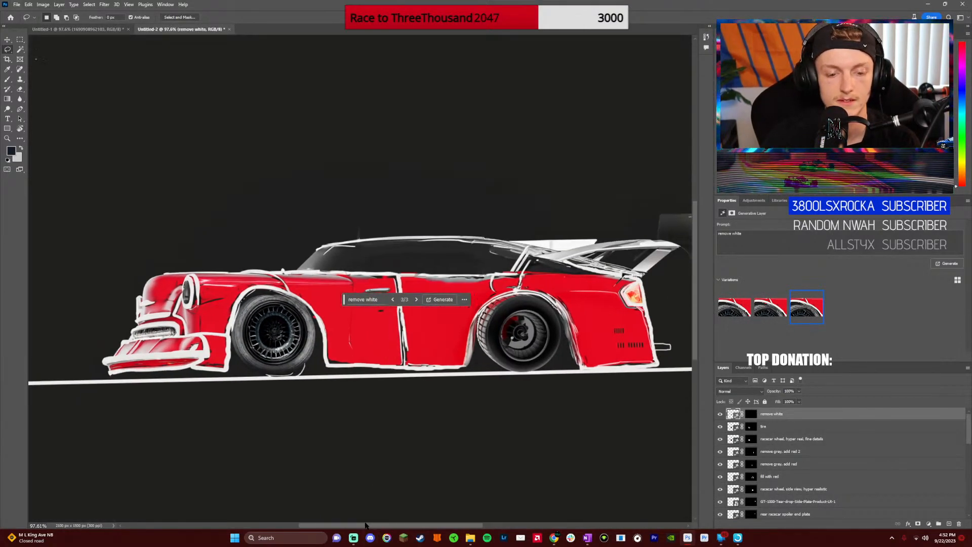
pyautogui.scroll(3, 350, 368)
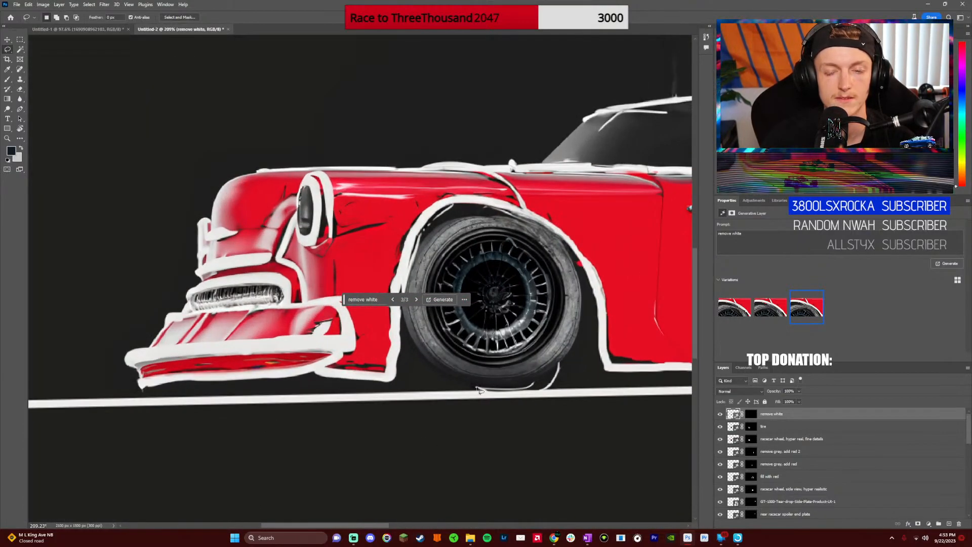
pyautogui.scroll(1, 459, 426)
pyautogui.scroll(-1, 459, 425)
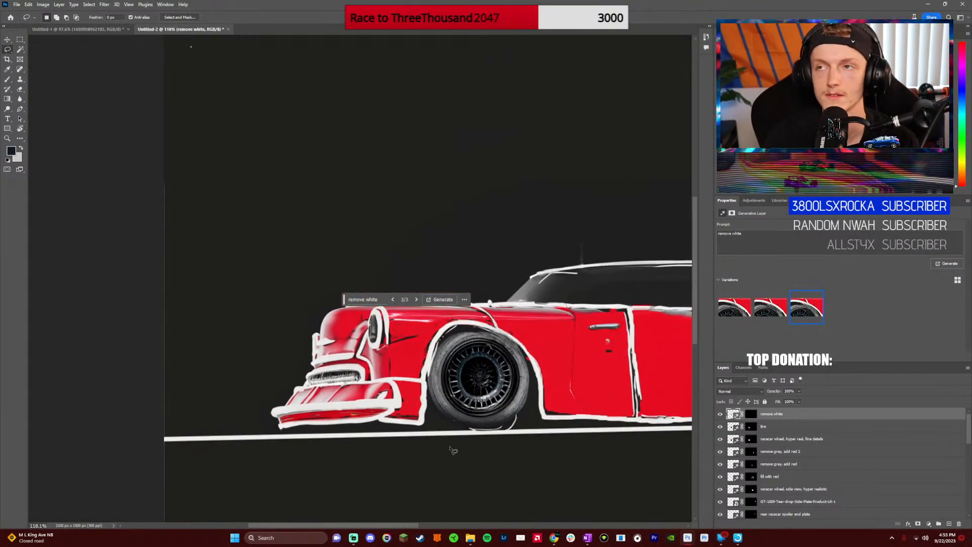
pyautogui.scroll(-1, 451, 449)
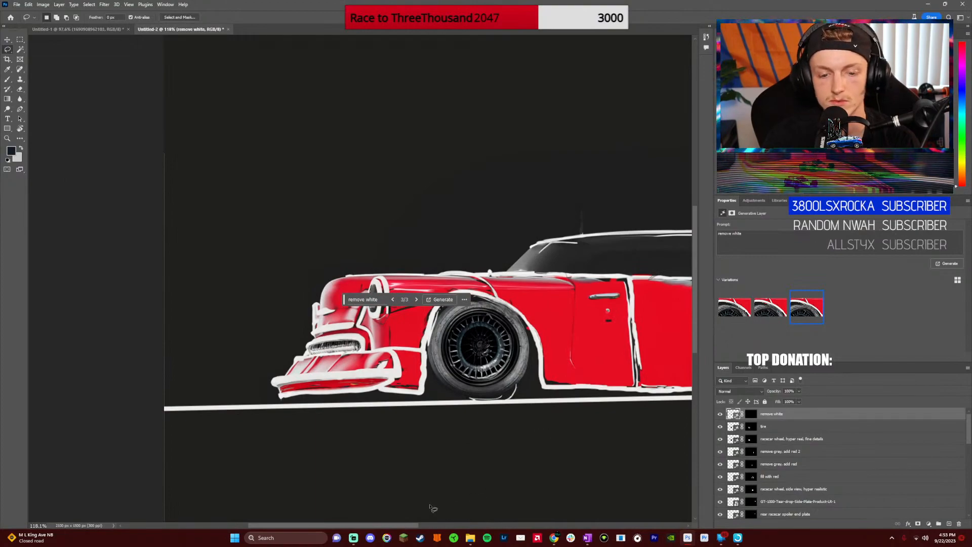
pyautogui.scroll(-4, 508, 428)
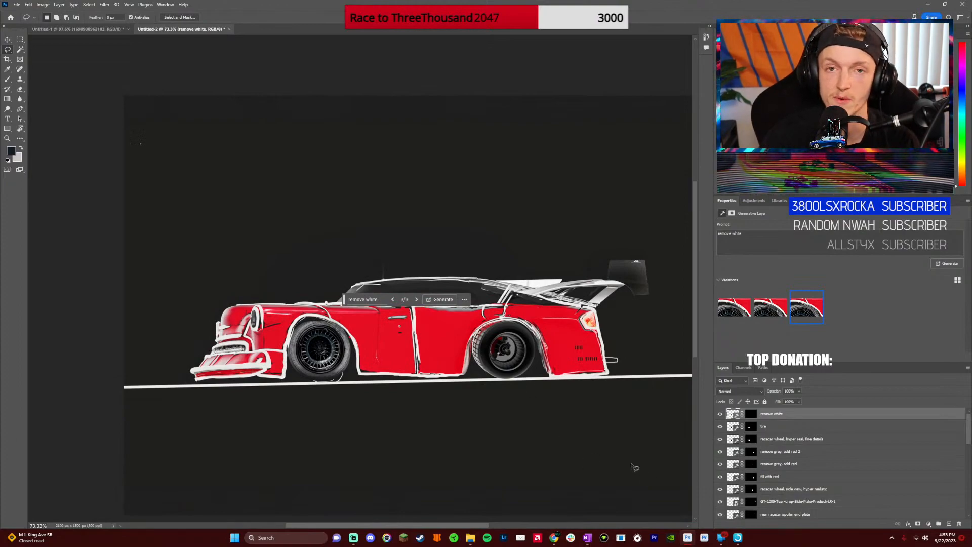
# Switch to OneNote and back to compare the original hand-drawn car with the Photoshop version
pyautogui.click(588, 538)
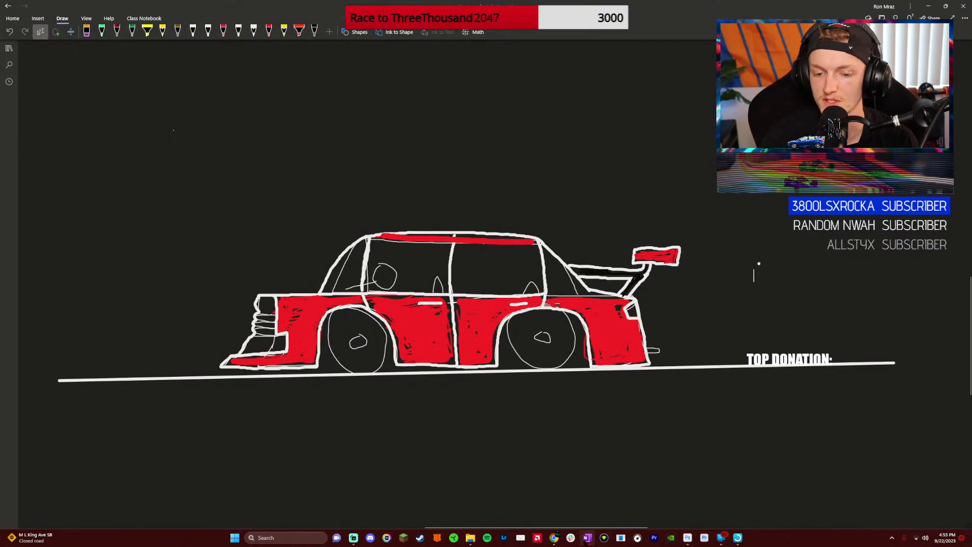
pyautogui.click(588, 538)
pyautogui.click(588, 538)
pyautogui.click(588, 538)
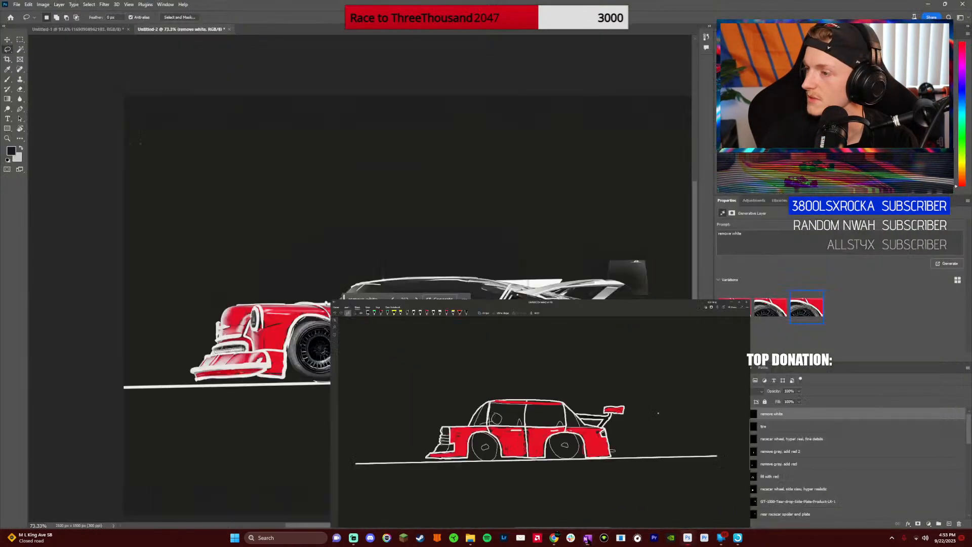
pyautogui.click(588, 538)
pyautogui.click(587, 538)
pyautogui.click(588, 538)
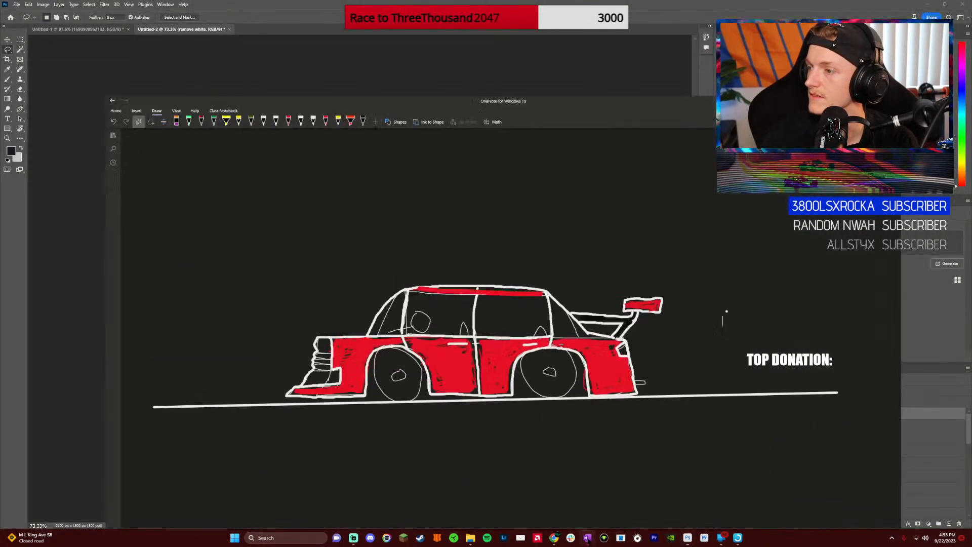
pyautogui.click(588, 538)
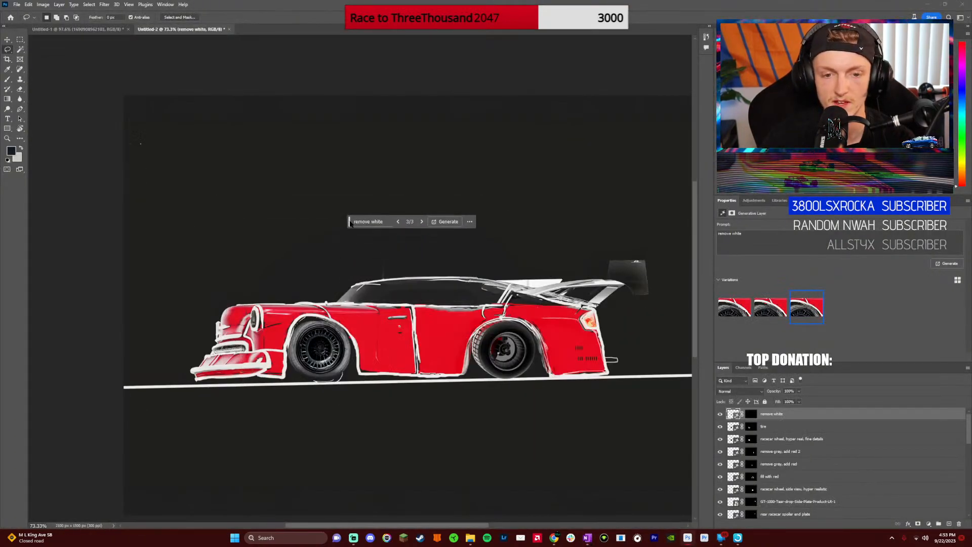
# Move the contextual task bar clear of the car and briefly hide the Generative Fill and original screenshot layers to check their content
pyautogui.moveTo(349, 223); pyautogui.dragTo(352, 218)
pyautogui.scroll(-5, 757, 467)
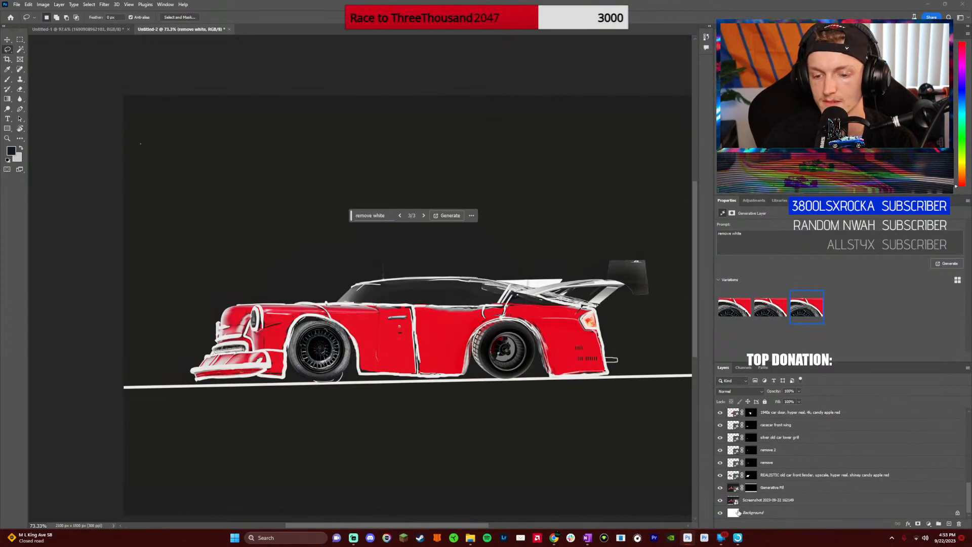
pyautogui.click(719, 489)
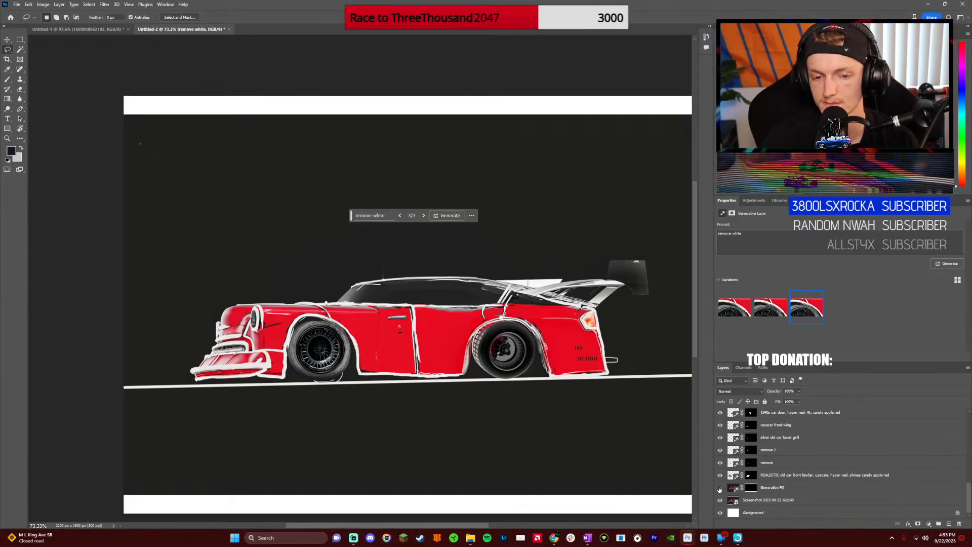
pyautogui.click(720, 489)
pyautogui.click(721, 502)
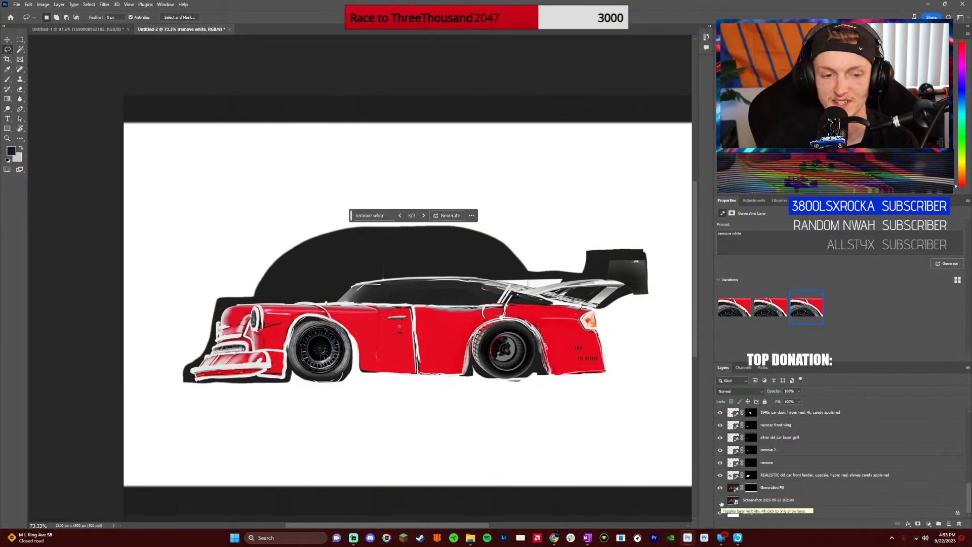
pyautogui.click(721, 501)
pyautogui.click(721, 501)
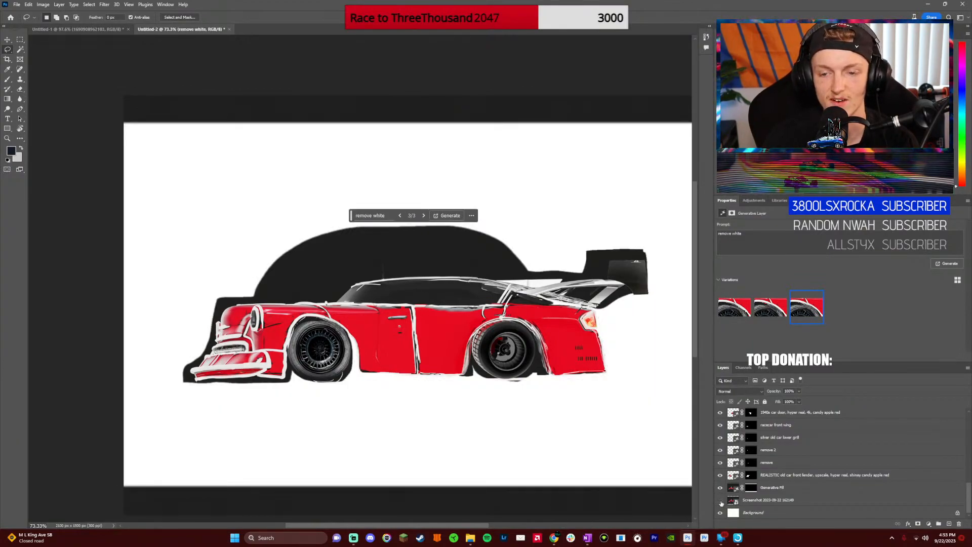
pyautogui.click(721, 501)
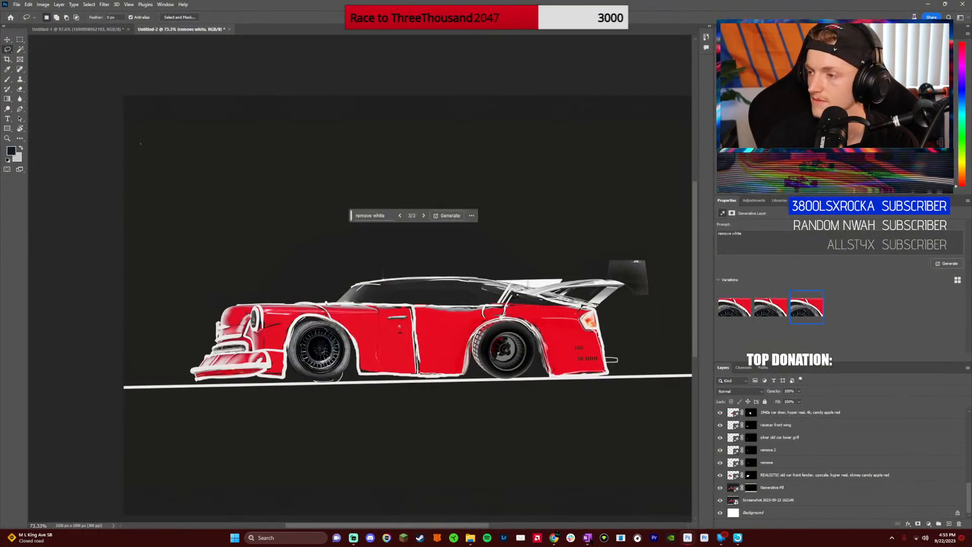
# Alternate again between the OneNote sketch and the Photoshop car to compare before and after
pyautogui.click(589, 539)
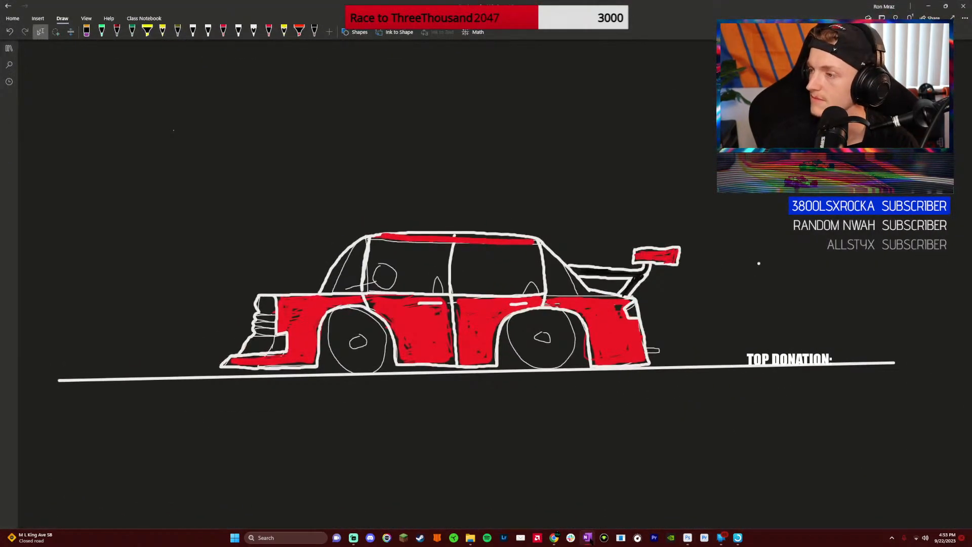
pyautogui.click(589, 538)
pyautogui.click(589, 539)
pyautogui.click(588, 539)
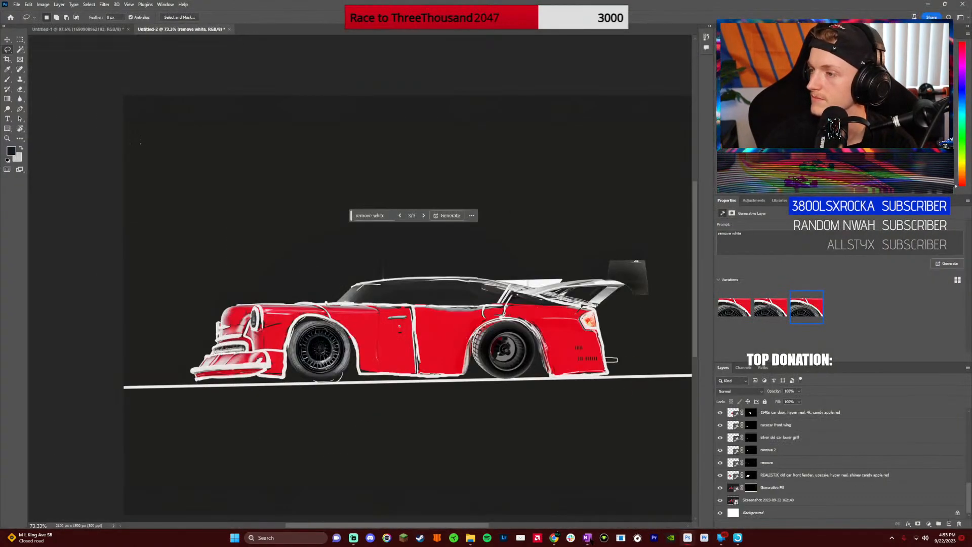
pyautogui.click(589, 539)
pyautogui.click(588, 539)
pyautogui.click(589, 539)
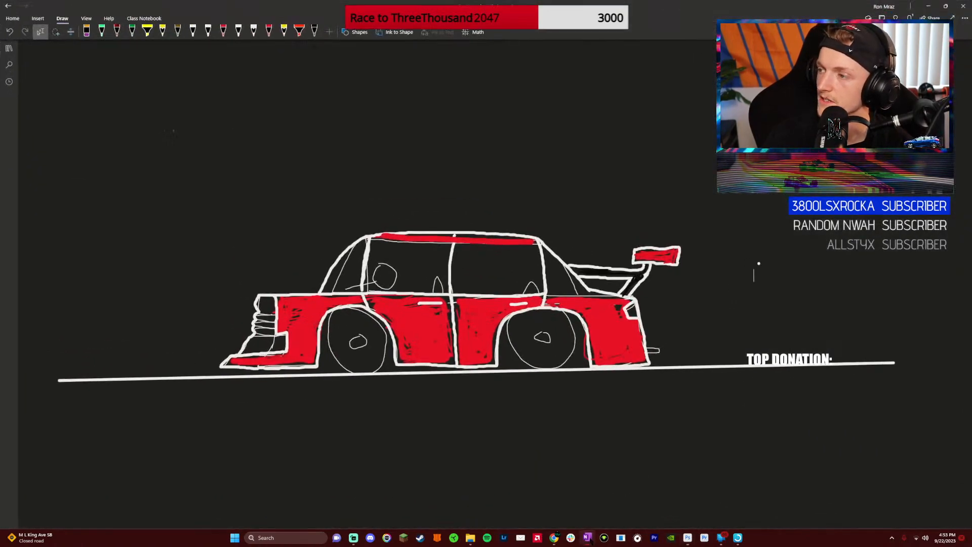
pyautogui.click(588, 539)
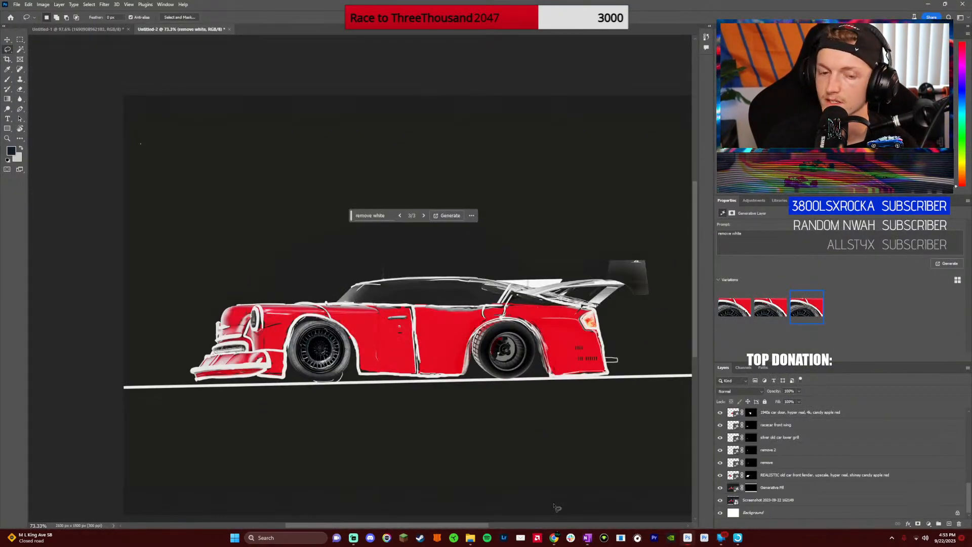
# Create a new document from the Default Photoshop Size preset, 7 x 5 in at 300 ppi
pyautogui.click(17, 5)
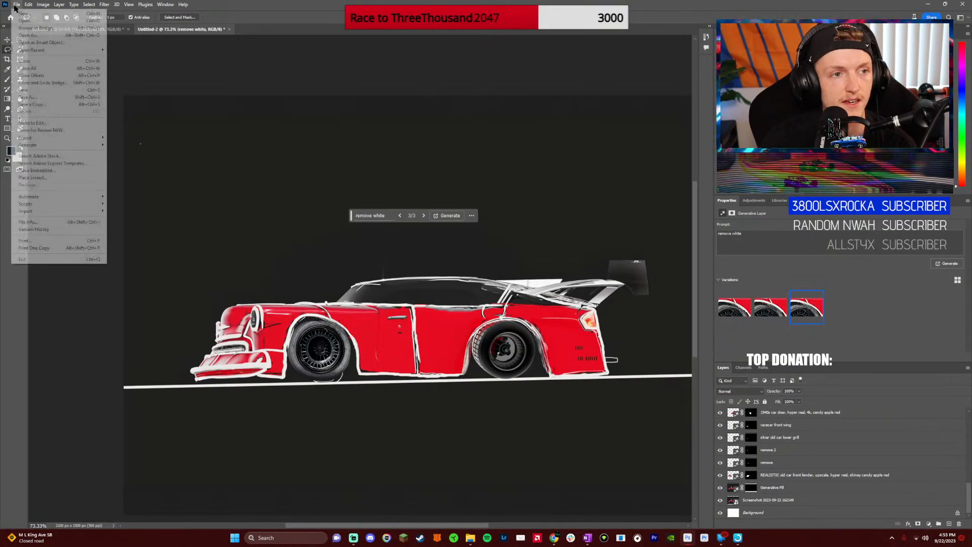
pyautogui.click(40, 14)
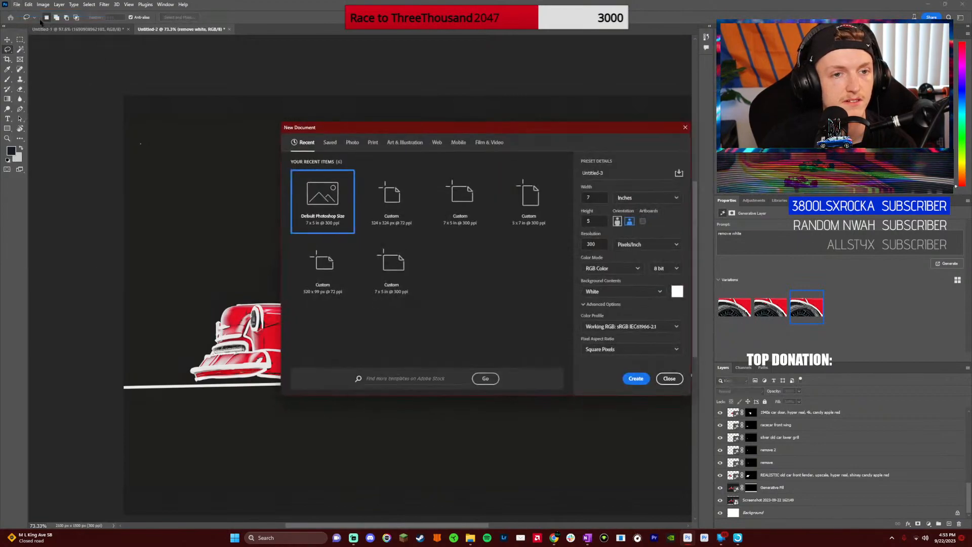
pyautogui.click(636, 379)
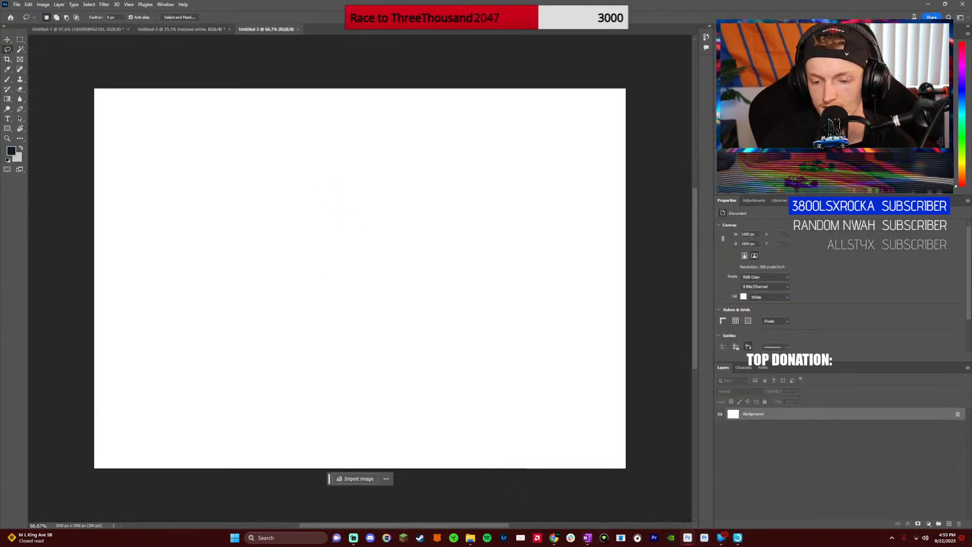
# Switch to OneNote, capture a screenshot of the two large helmeted skeletons with speech bubbles, and check the capture in Snipping Tool
pyautogui.moveTo(555, 538)
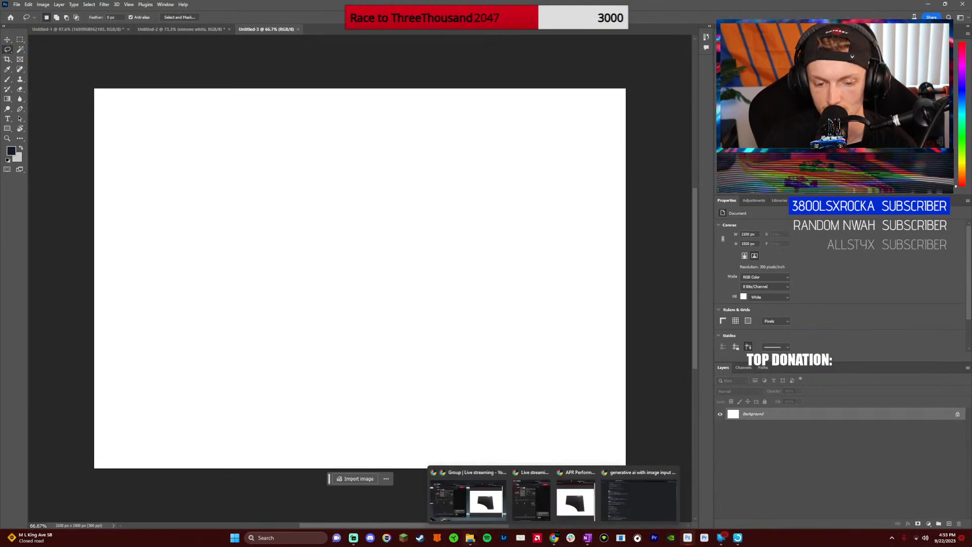
pyautogui.click(588, 538)
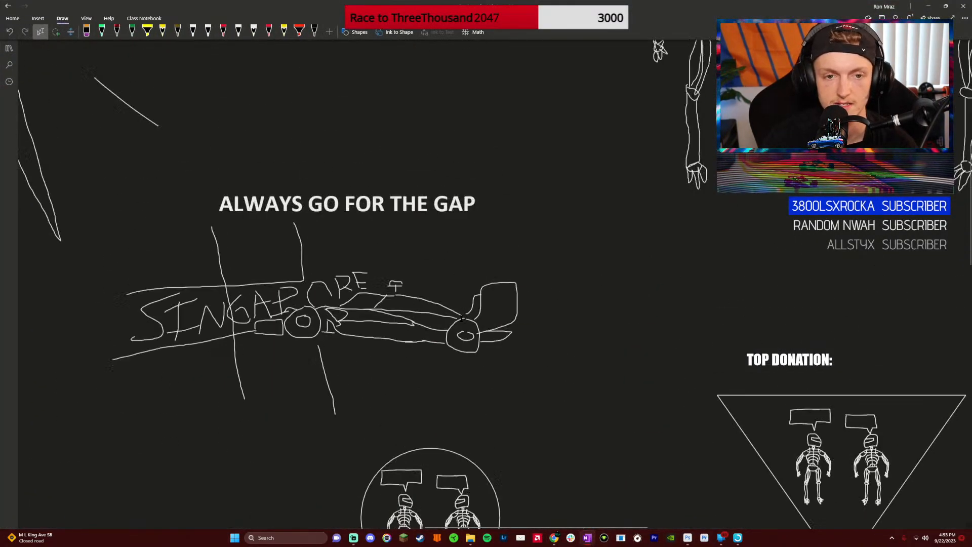
pyautogui.scroll(-10, 462, 319)
pyautogui.scroll(8, 461, 319)
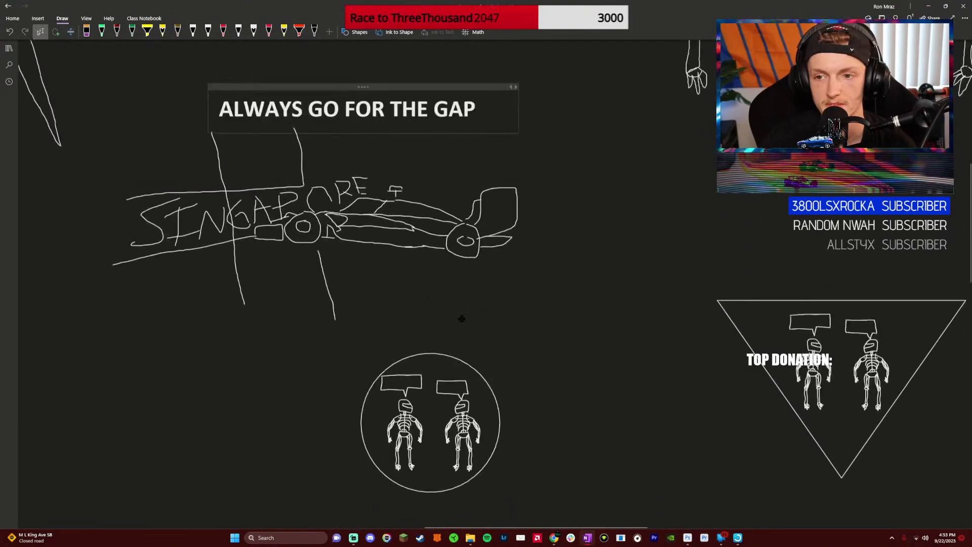
pyautogui.scroll(1, 462, 319)
pyautogui.hscroll(6, 462, 319)
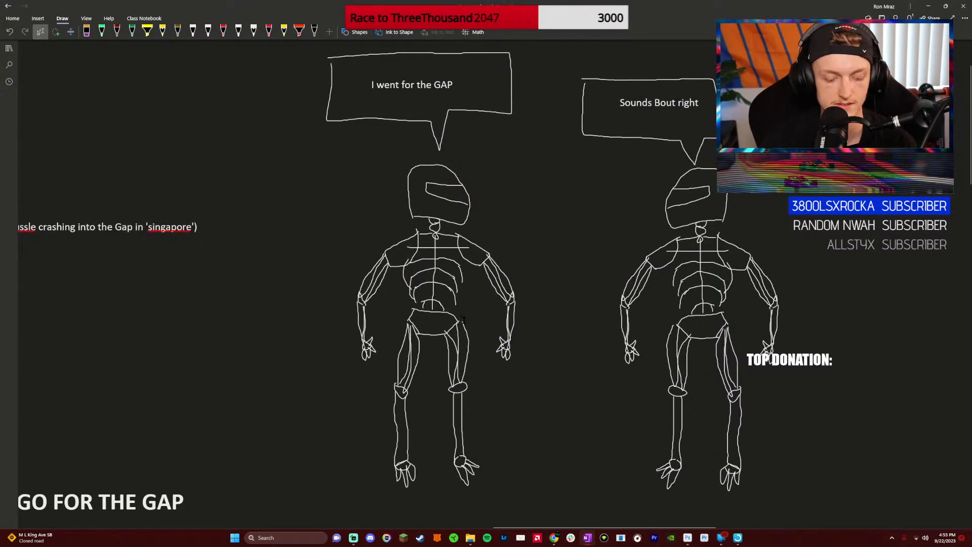
pyautogui.scroll(-5, 466, 320)
pyautogui.scroll(5, 466, 320)
pyautogui.scroll(-3, 467, 321)
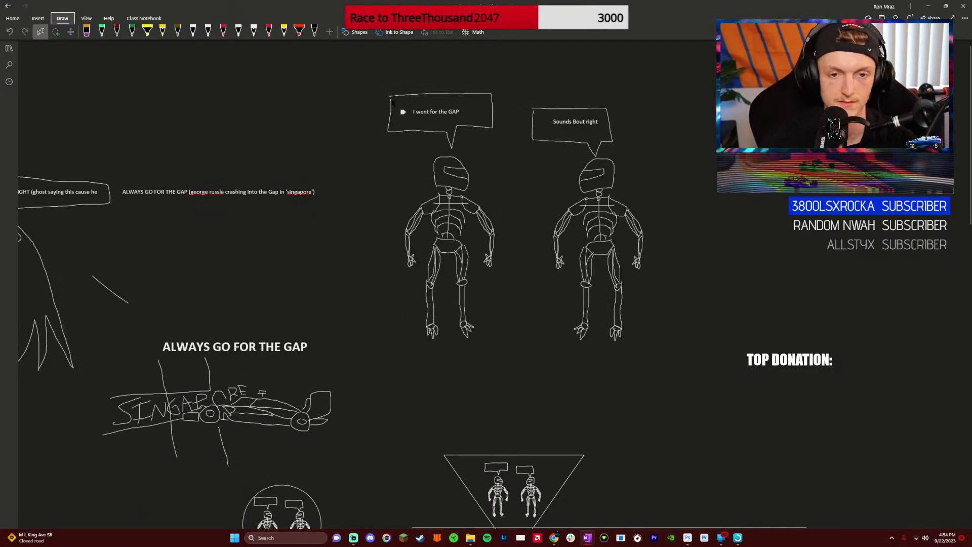
pyautogui.press('super+shift+s')
pyautogui.moveTo(351, 72); pyautogui.dragTo(681, 368)
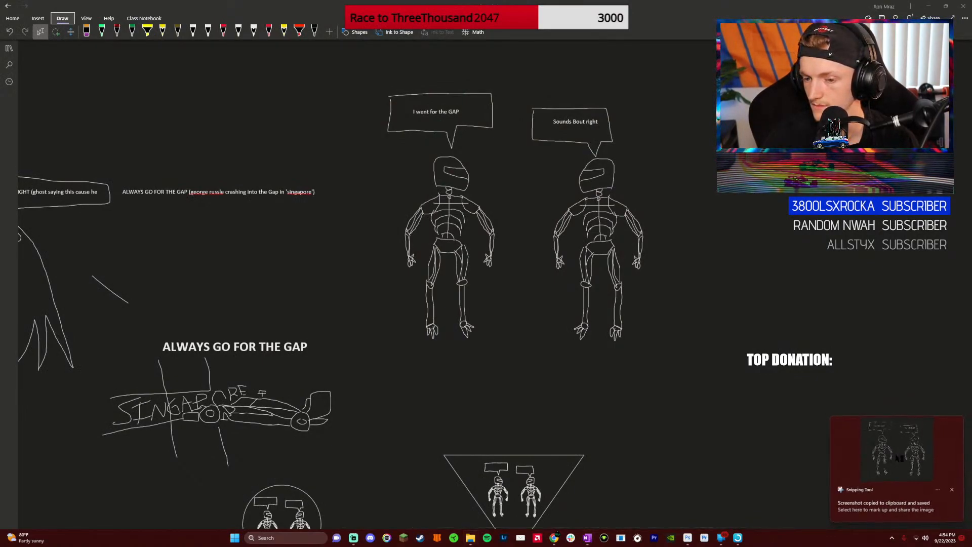
pyautogui.click(897, 458)
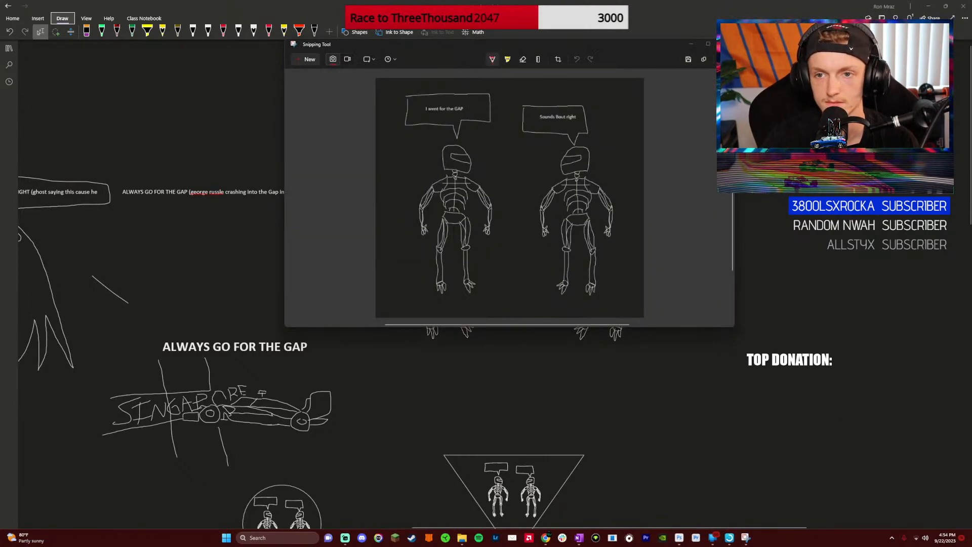
pyautogui.click(725, 44)
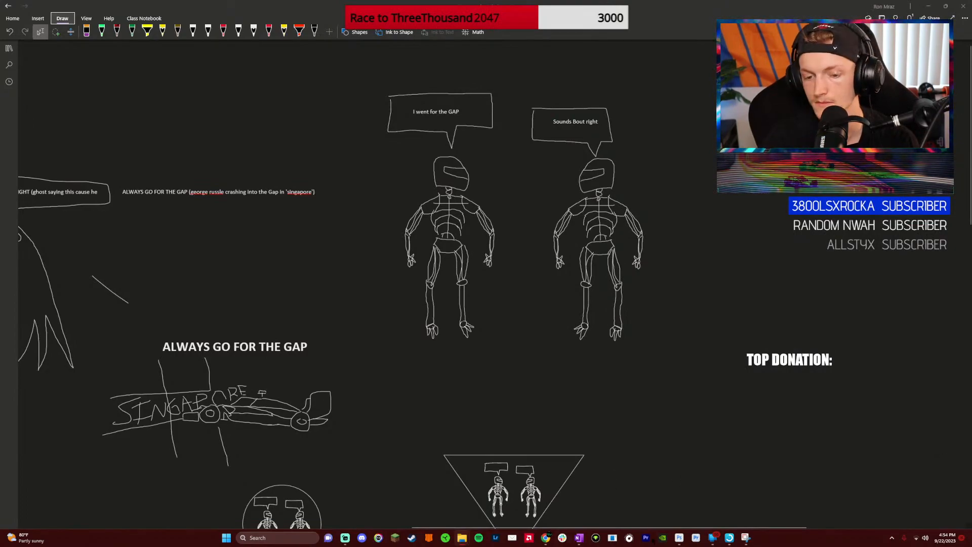
# Switch back to Photoshop and place the skeleton screenshot centred on the blank canvas, keeping its fitted size
pyautogui.hotkey('alt', 'Tab')
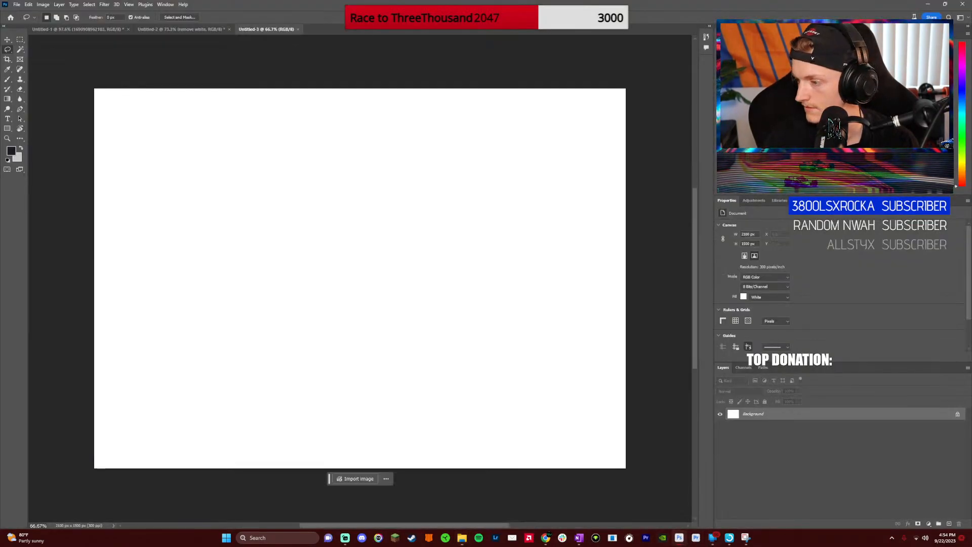
pyautogui.moveTo(360, 479); pyautogui.dragTo(360, 282)
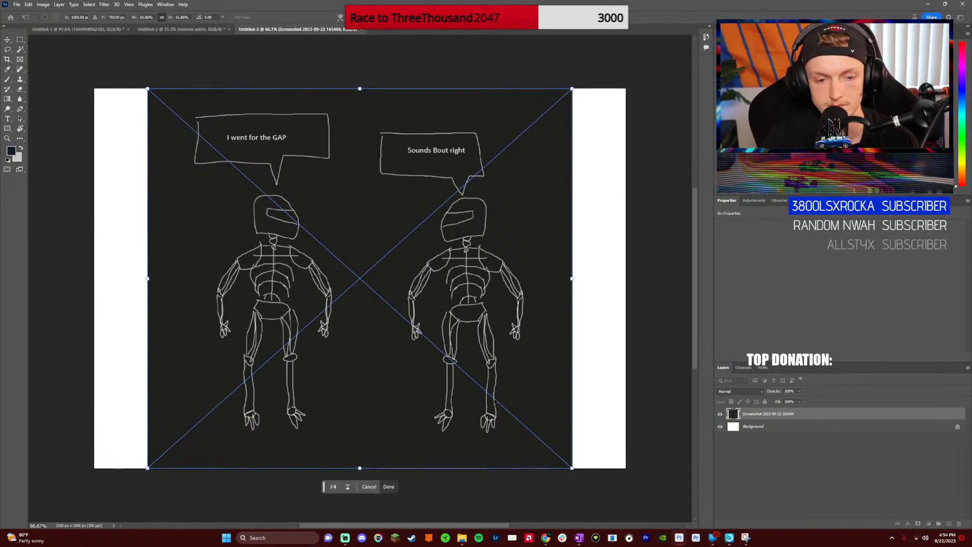
pyautogui.click(389, 487)
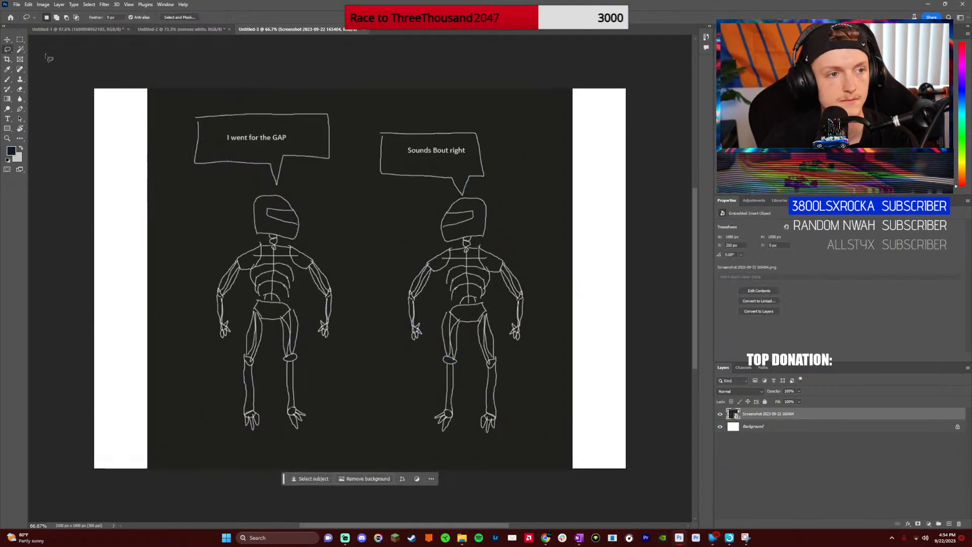
# Select the white strips on both sides of the screenshot, apply Generative Fill without a prompt, and choose the second variation
pyautogui.click(20, 40)
pyautogui.moveTo(95, 89); pyautogui.dragTo(154, 469)
pyautogui.moveTo(638, 83); pyautogui.dragTo(565, 482)
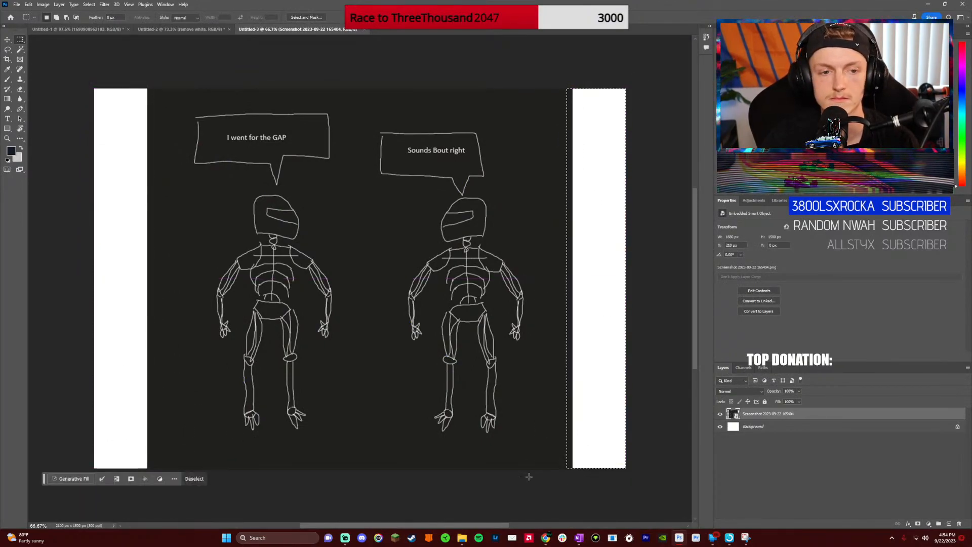
pyautogui.moveTo(94, 88); pyautogui.dragTo(149, 476)
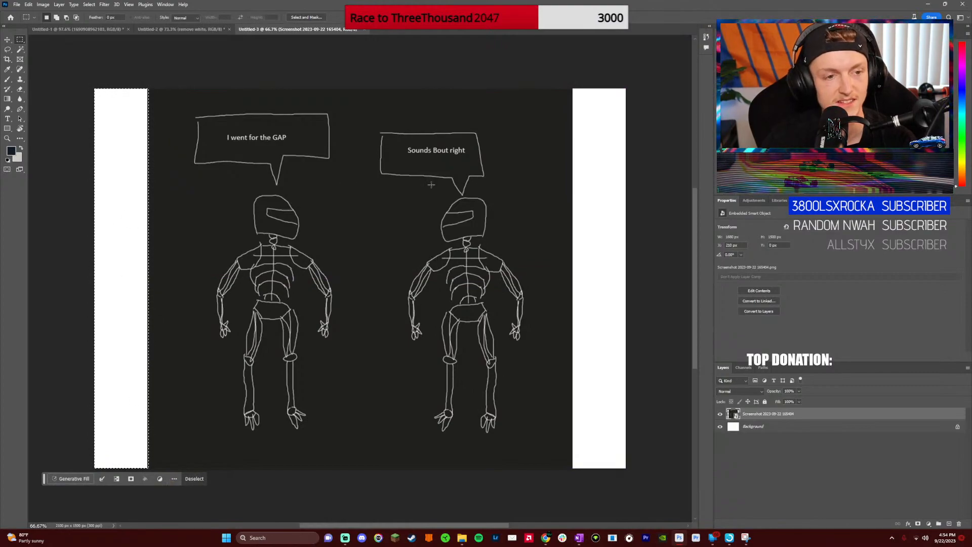
pyautogui.moveTo(627, 87); pyautogui.dragTo(568, 487)
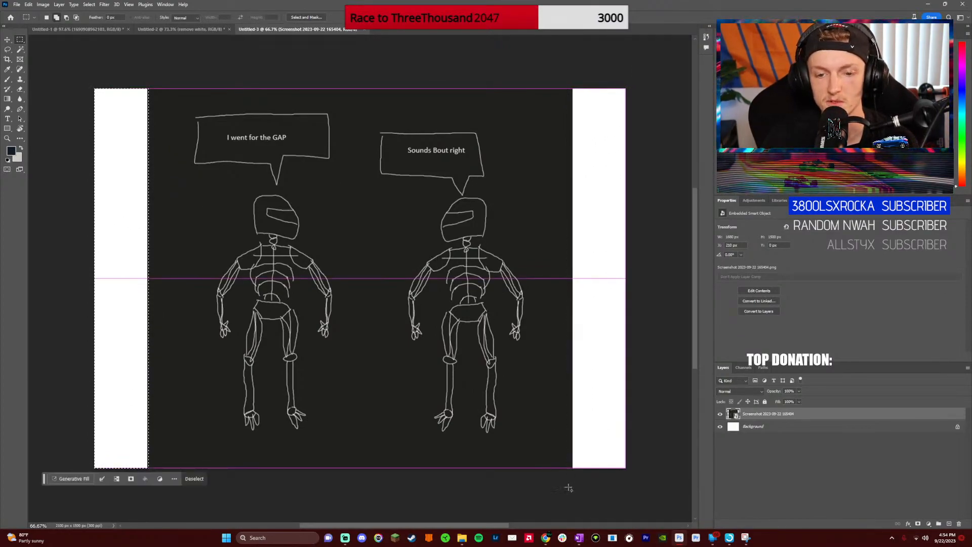
pyautogui.click(116, 481)
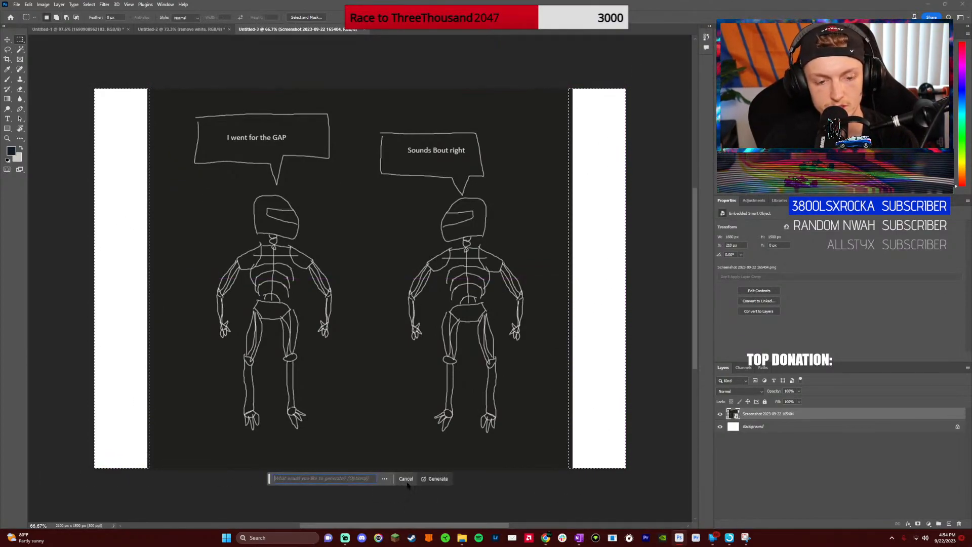
pyautogui.click(434, 480)
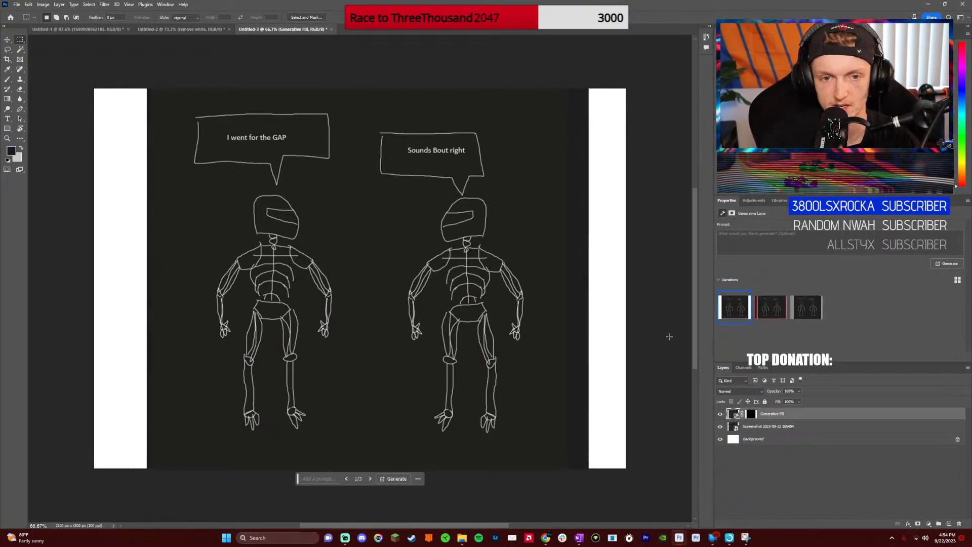
pyautogui.click(763, 306)
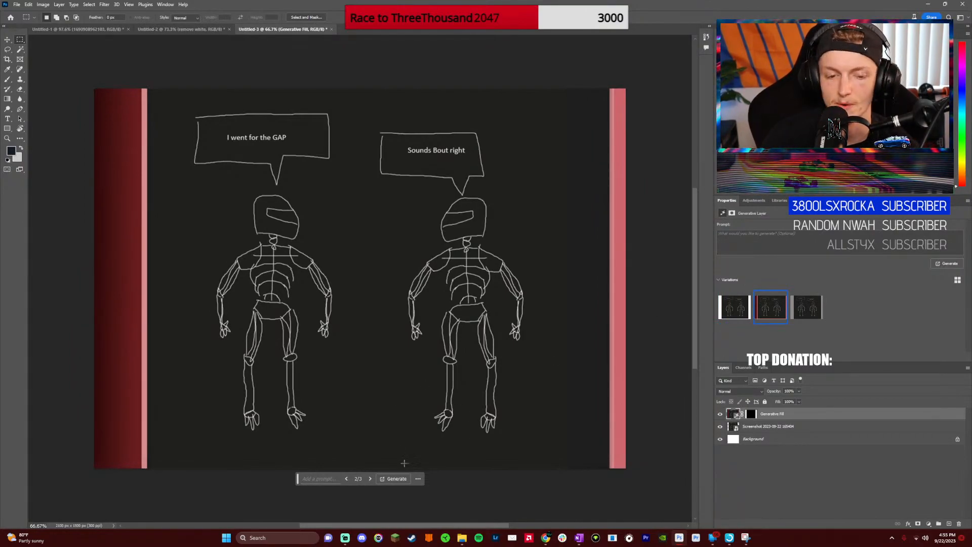
# Lasso the left skeleton's helmet and apply Generative Fill with the prompt "side view of racecar driver helmut"
pyautogui.scroll(-1, 295, 233)
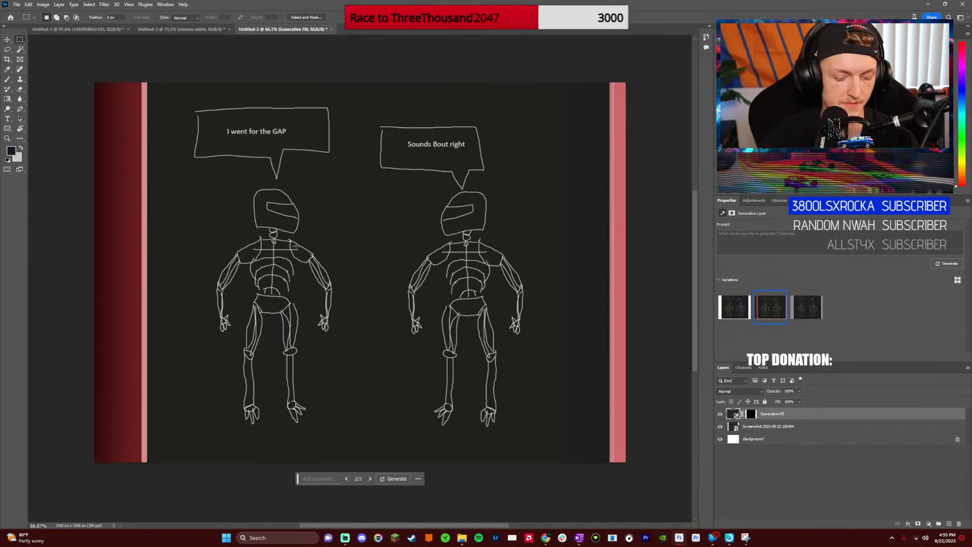
pyautogui.scroll(3, 287, 251)
pyautogui.scroll(2, 294, 258)
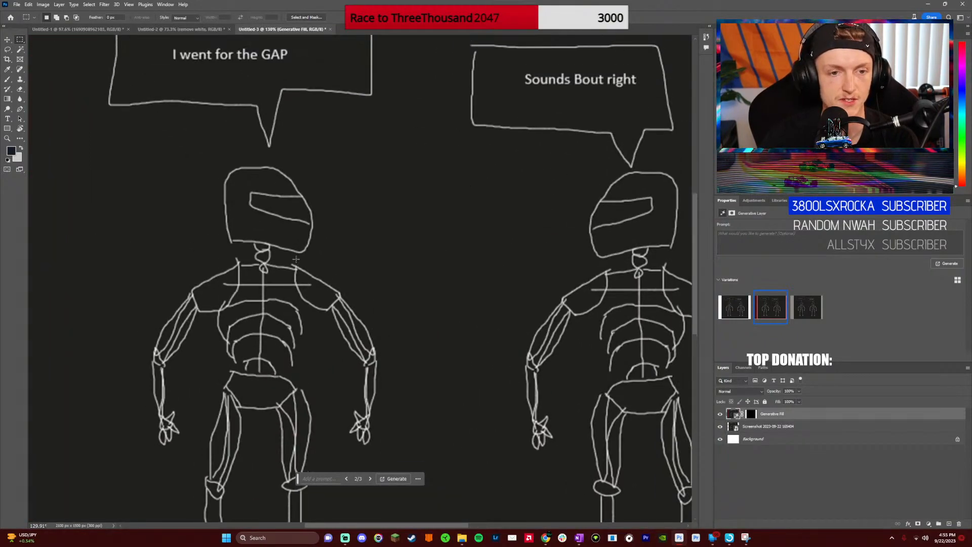
pyautogui.click(8, 49)
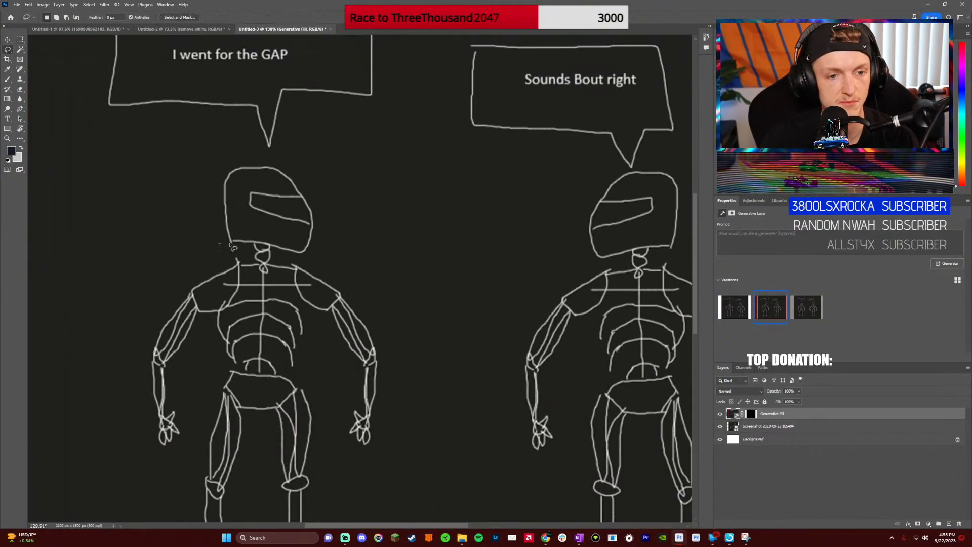
pyautogui.moveTo(212, 247); pyautogui.dragTo(211, 245)
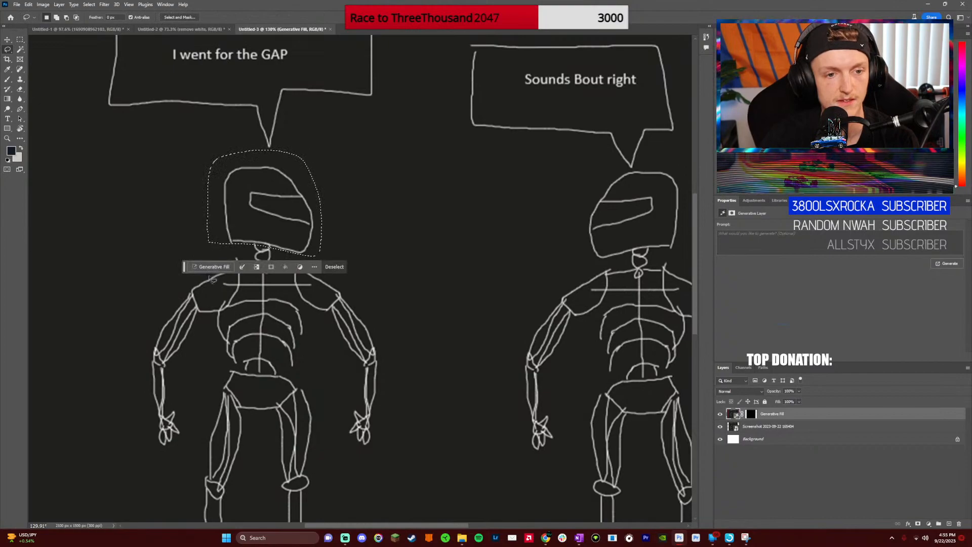
pyautogui.click(206, 267)
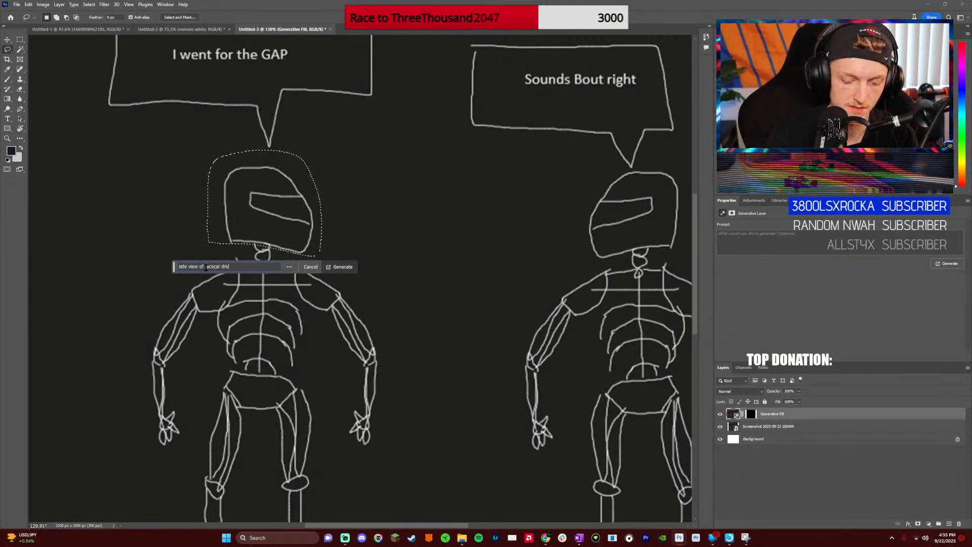
pyautogui.write('side view of racecar driver helm')
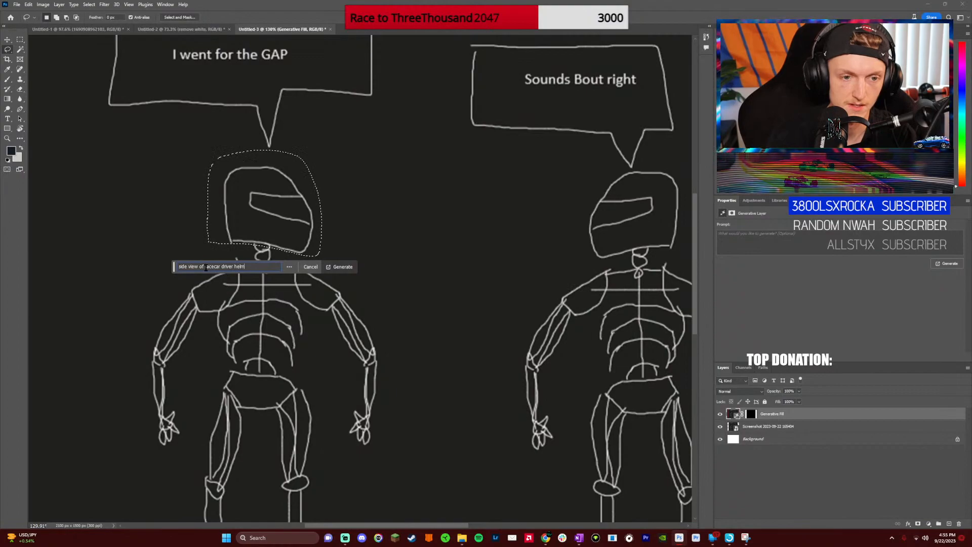
pyautogui.write('ut')
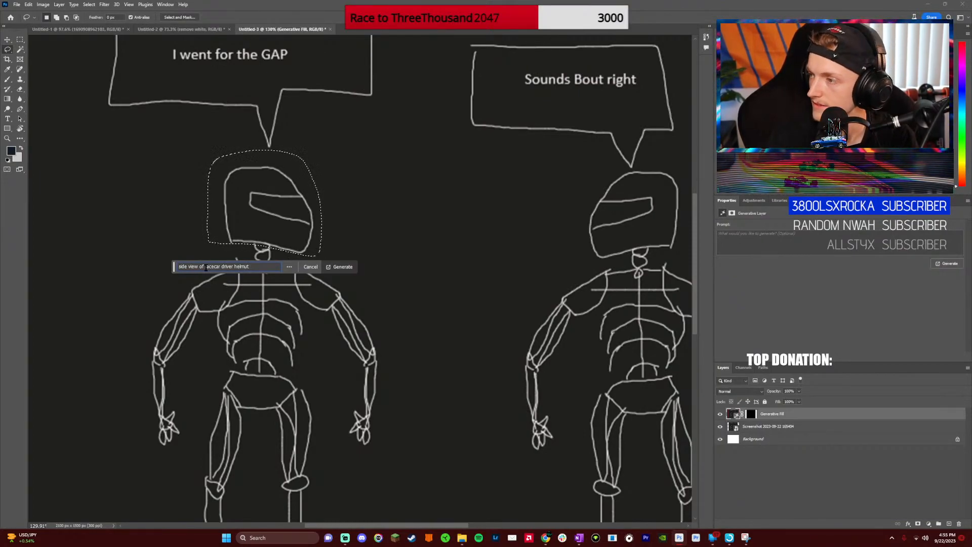
pyautogui.press('Return')
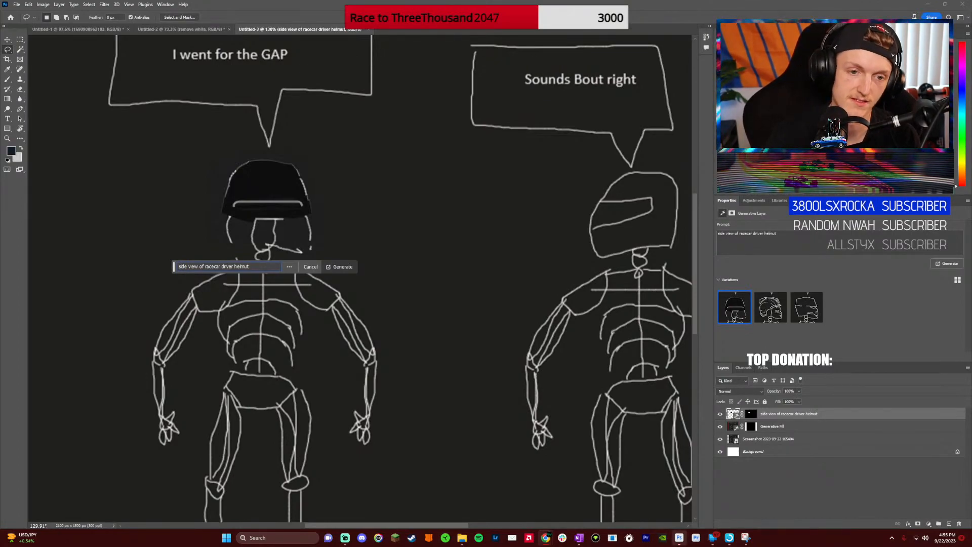
# Correct the helmet layer's prompt to "side view of racecar driver helmet" and generate new variations
pyautogui.click(788, 288)
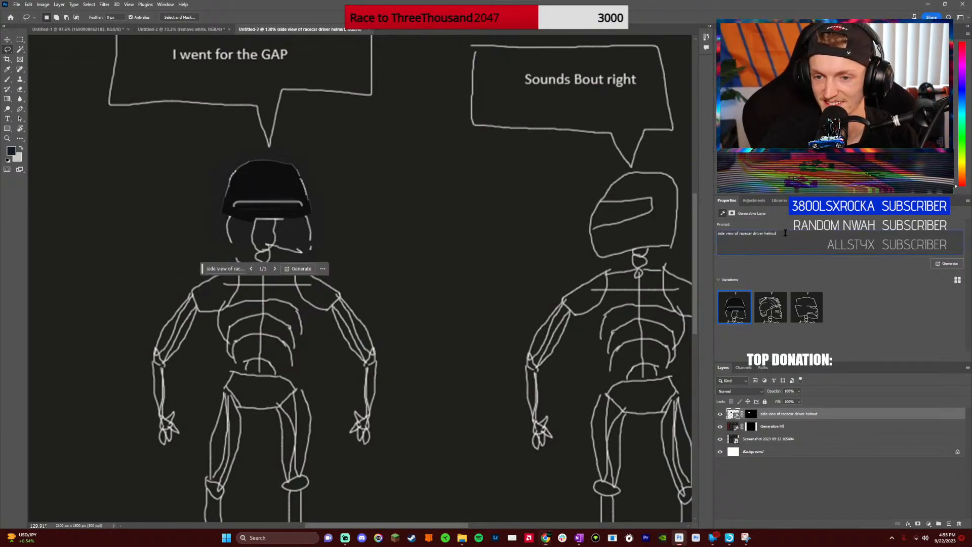
pyautogui.press('BackSpace')
pyautogui.press('BackSpace')
pyautogui.write('et')
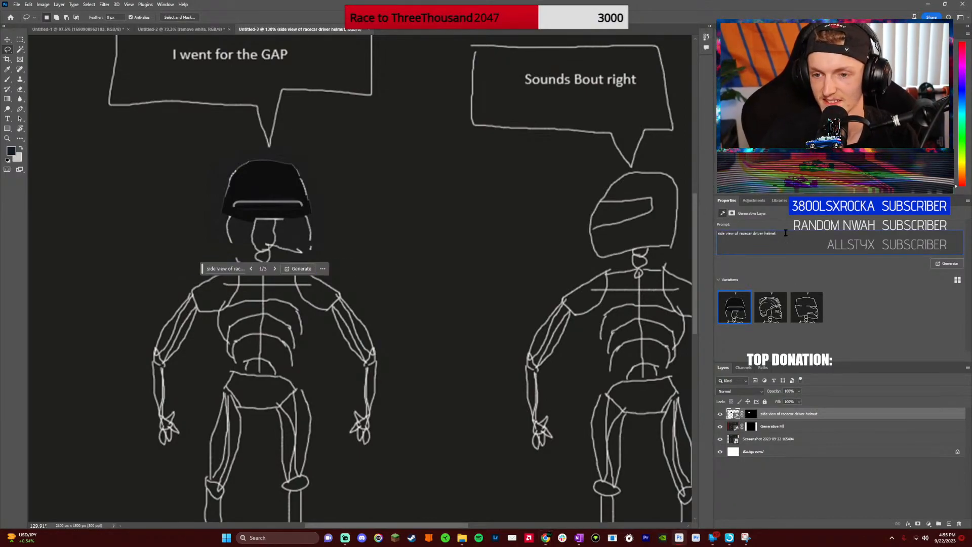
pyautogui.press('Return')
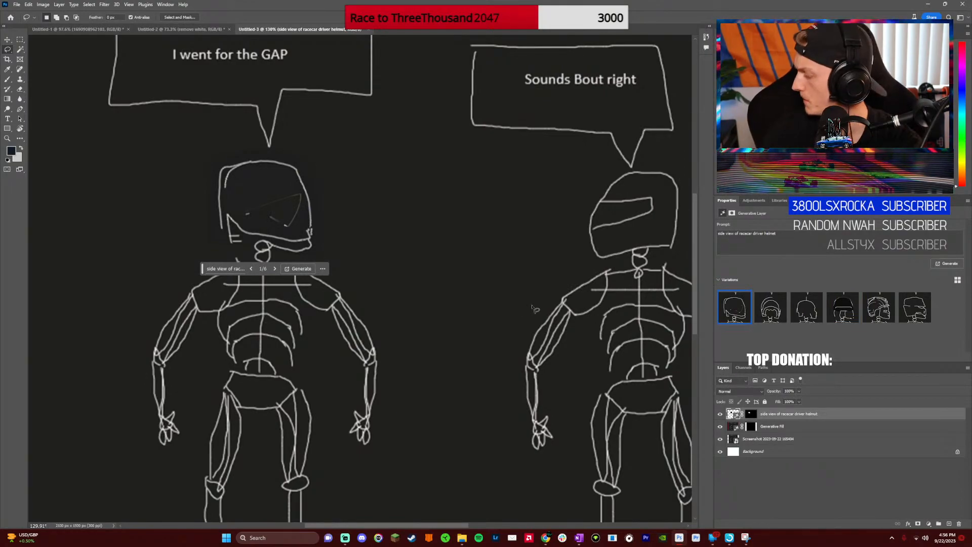
# Step through the generated helmet variations up to the fourth one
pyautogui.click(276, 269)
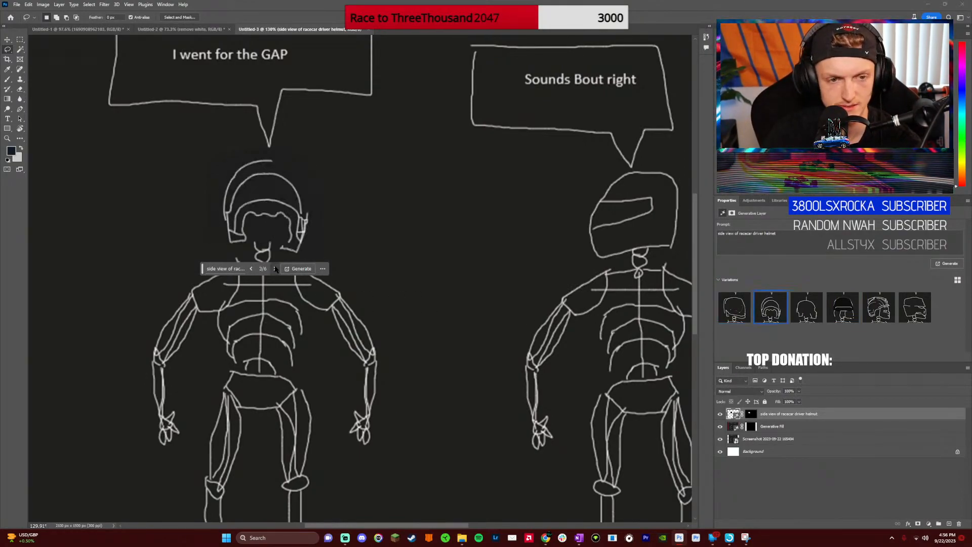
pyautogui.click(275, 269)
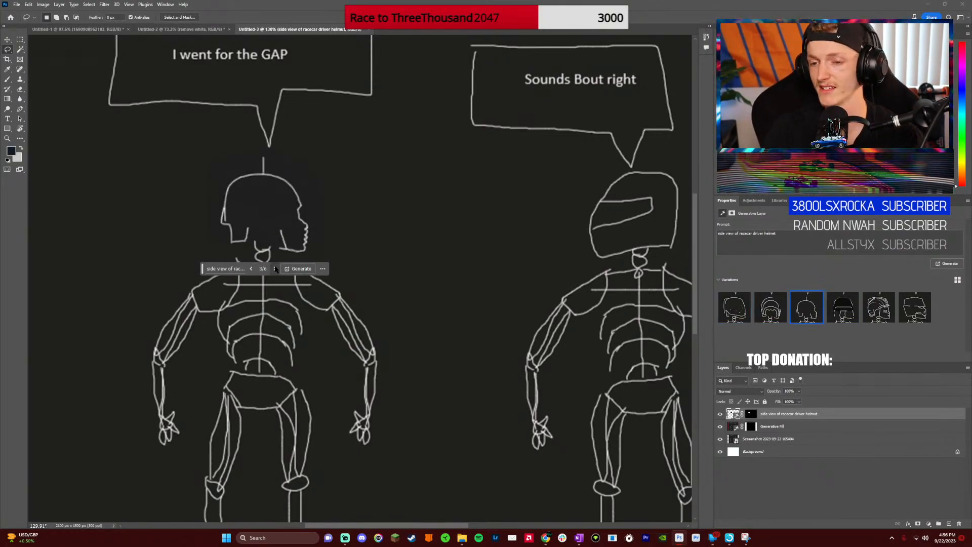
pyautogui.click(276, 269)
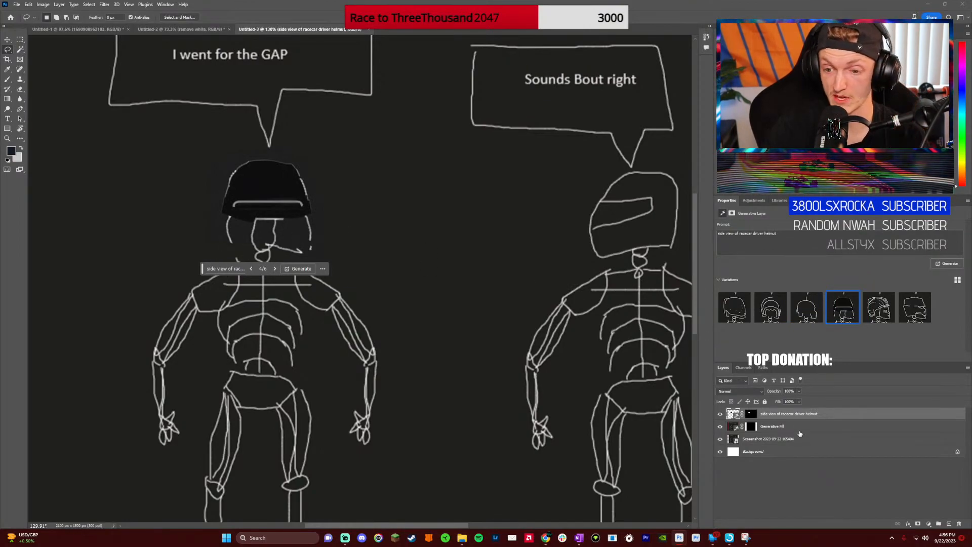
pyautogui.rightClick(777, 418)
pyautogui.click(784, 349)
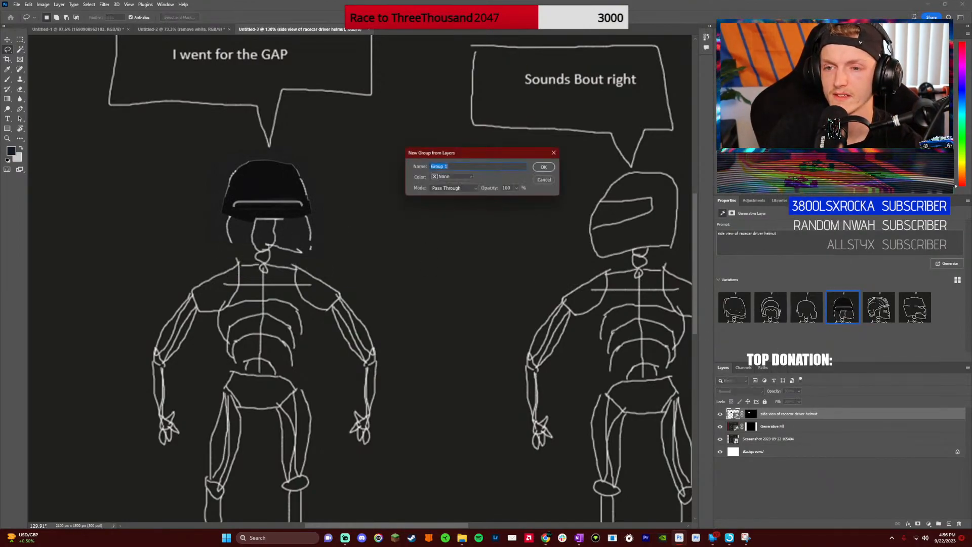
pyautogui.click(544, 180)
# Delete the generated racecar driver helmet layer from the left skeleton
pyautogui.rightClick(790, 420)
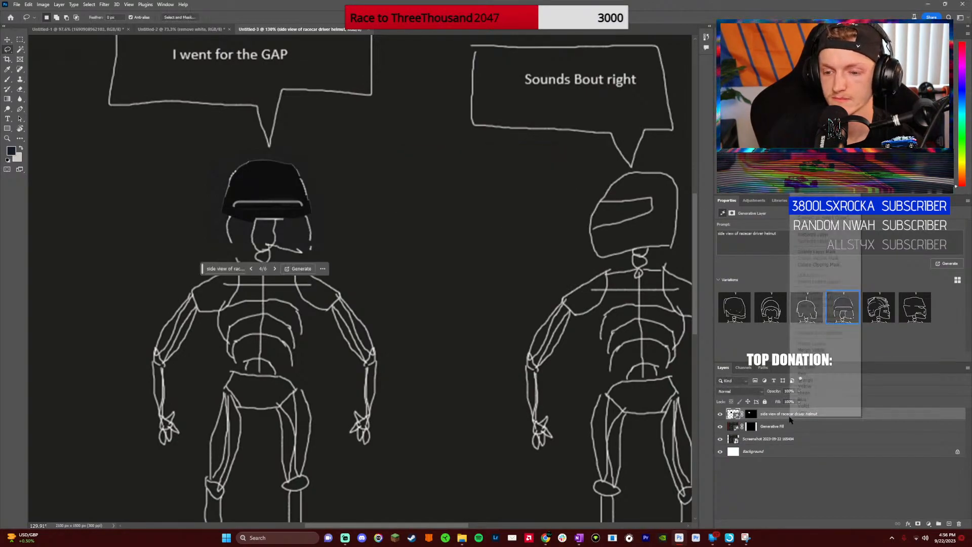
pyautogui.press('Escape')
pyautogui.press('Delete')
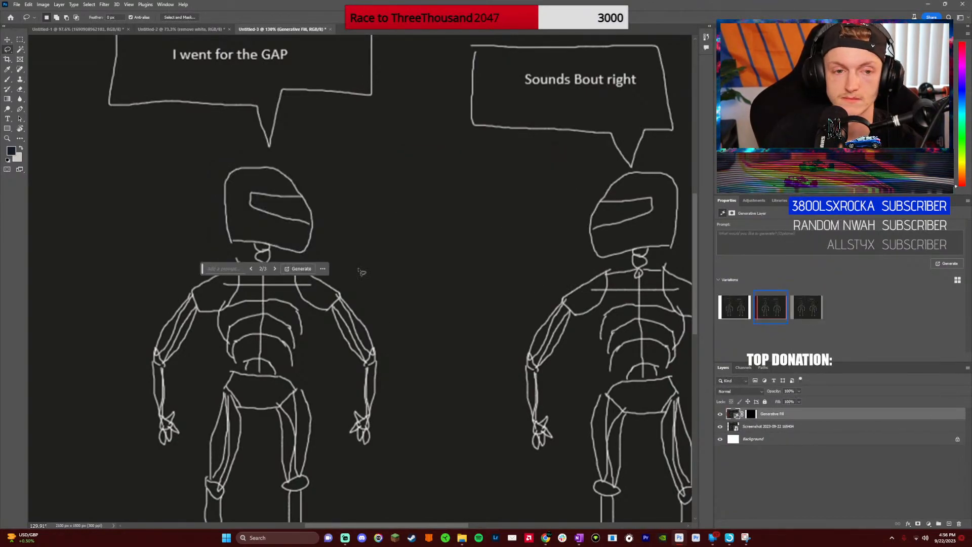
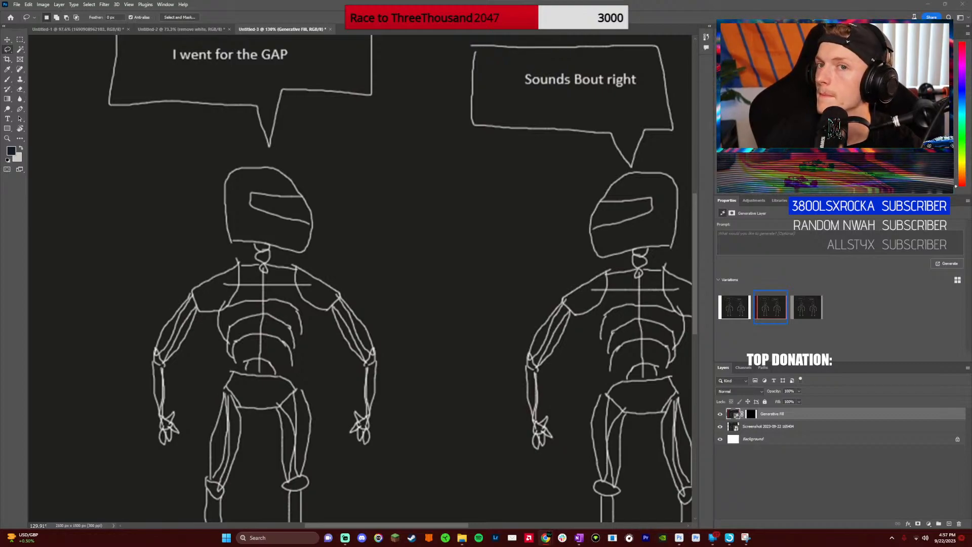
# Place the black and gold helmet stock photo over the left skeleton's head, scaled to about 65%, and remove its white background
pyautogui.moveTo(549, 346); pyautogui.dragTo(299, 225)
pyautogui.moveTo(450, 275); pyautogui.dragTo(369, 238)
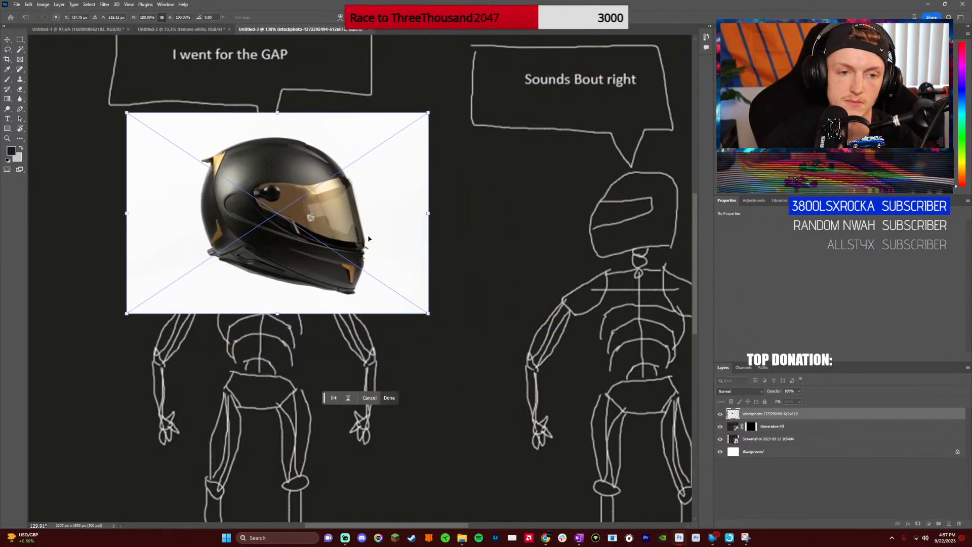
pyautogui.moveTo(434, 217); pyautogui.dragTo(333, 216)
pyautogui.moveTo(272, 218); pyautogui.dragTo(314, 336)
pyautogui.moveTo(373, 330); pyautogui.dragTo(314, 198)
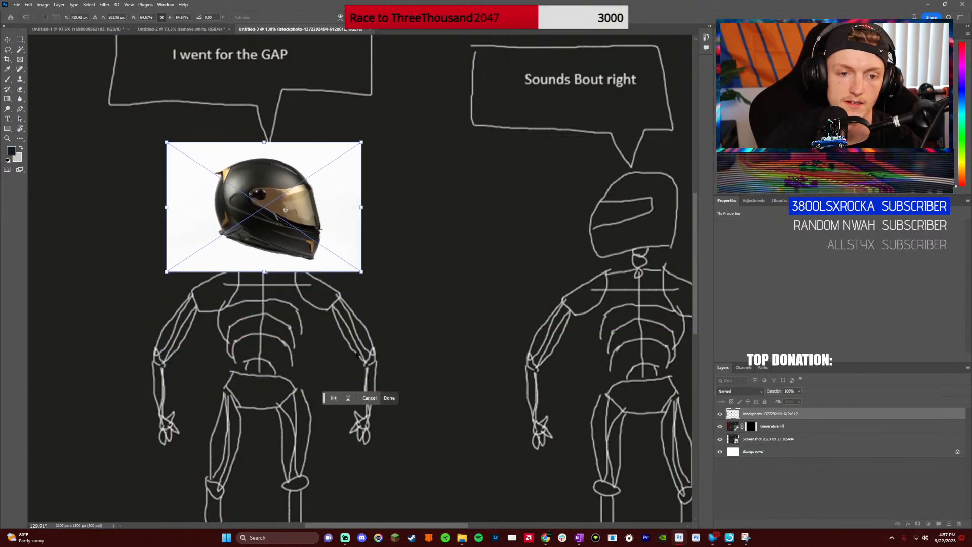
pyautogui.click(387, 399)
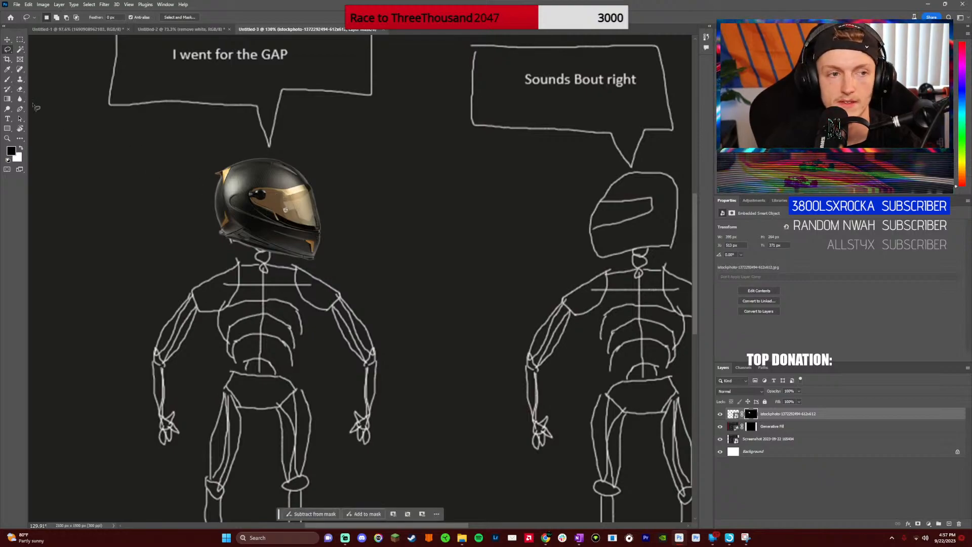
# Duplicate the helmet layer and position the copy over the right skeleton's head
pyautogui.press('v')
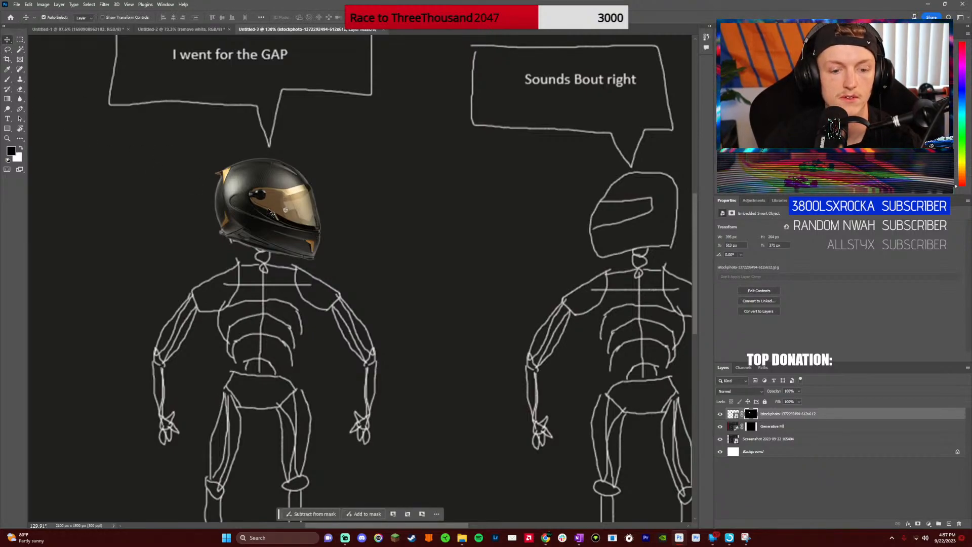
pyautogui.moveTo(270, 210); pyautogui.dragTo(475, 248)
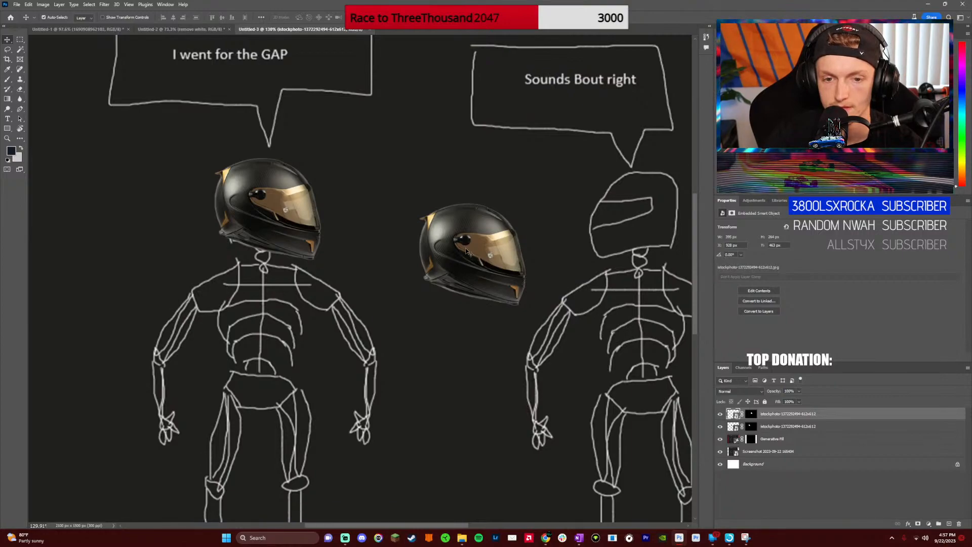
pyautogui.moveTo(466, 251); pyautogui.dragTo(628, 219)
pyautogui.hscroll(3, 595, 253)
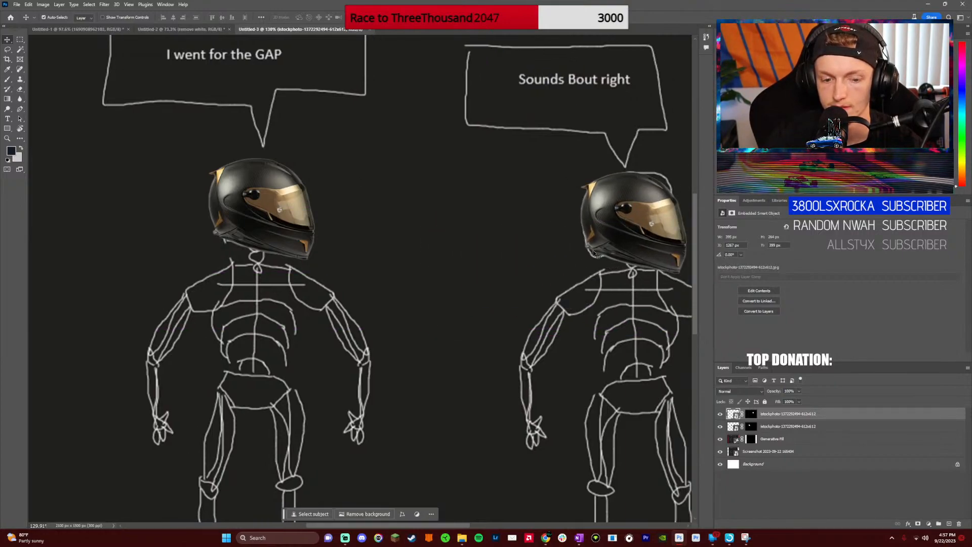
pyautogui.hscroll(4, 595, 253)
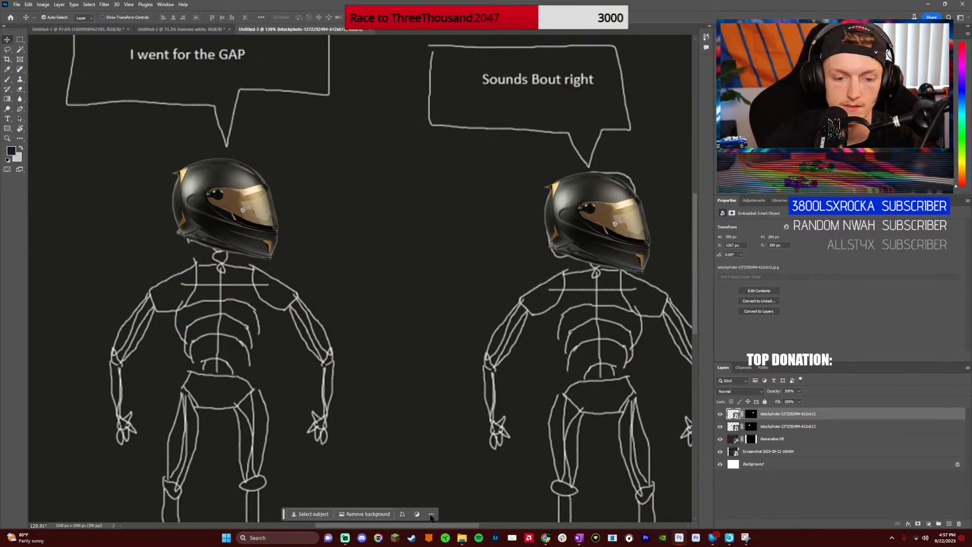
pyautogui.click(431, 515)
pyautogui.click(431, 515)
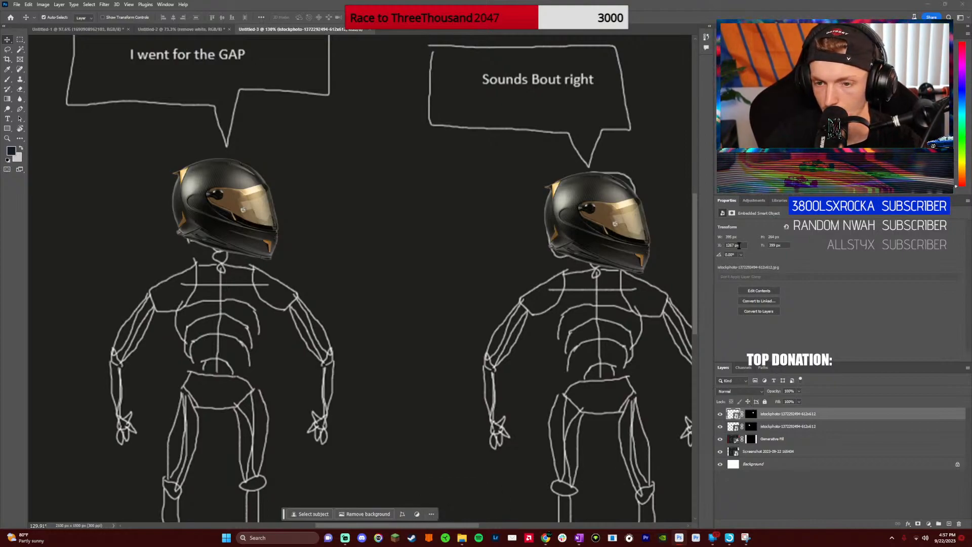
# Try rotating the second figure's helmet by -90°, and restore its 0° rotation
pyautogui.click(747, 202)
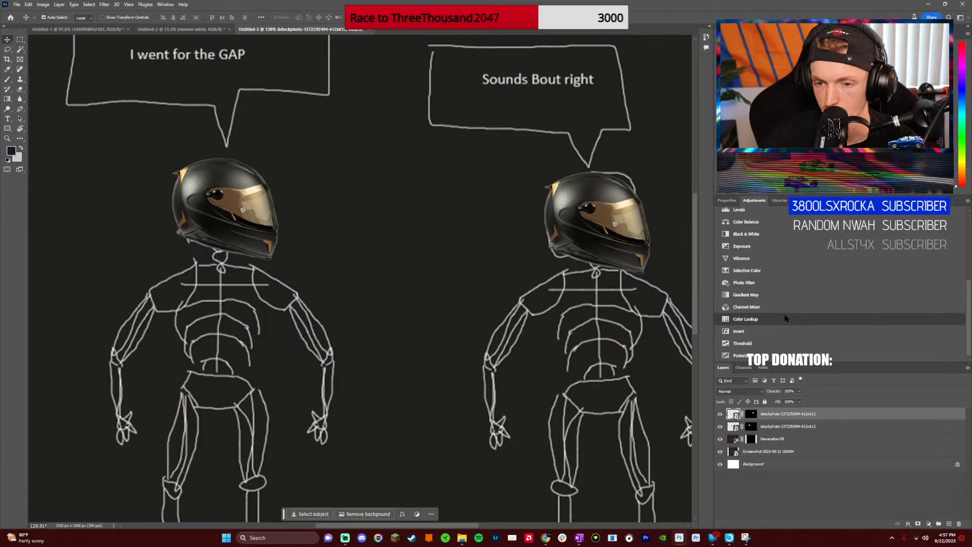
pyautogui.click(729, 201)
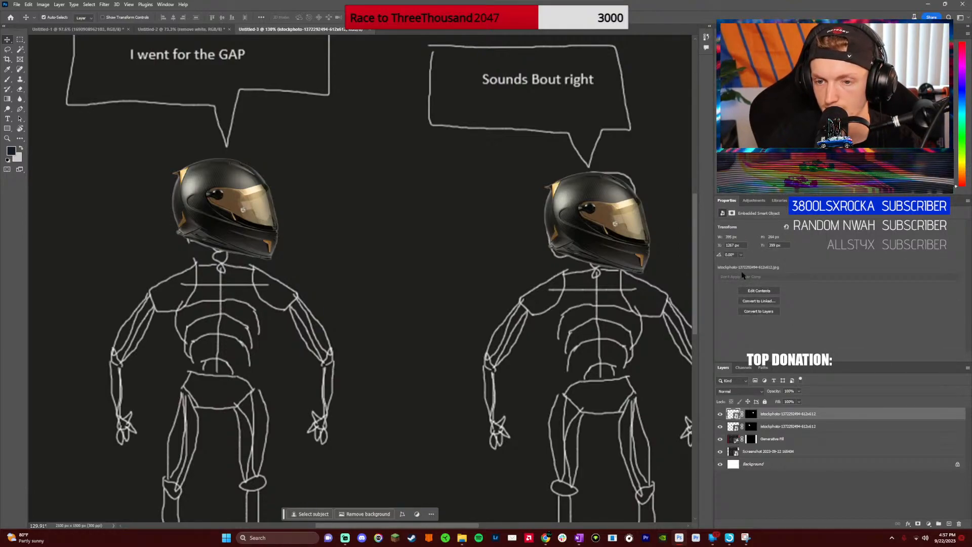
pyautogui.click(742, 255)
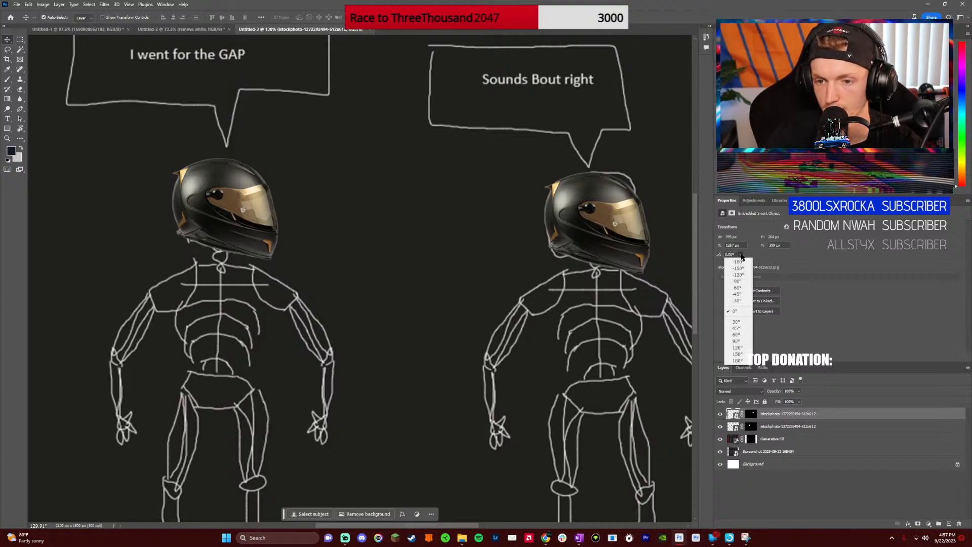
pyautogui.click(742, 282)
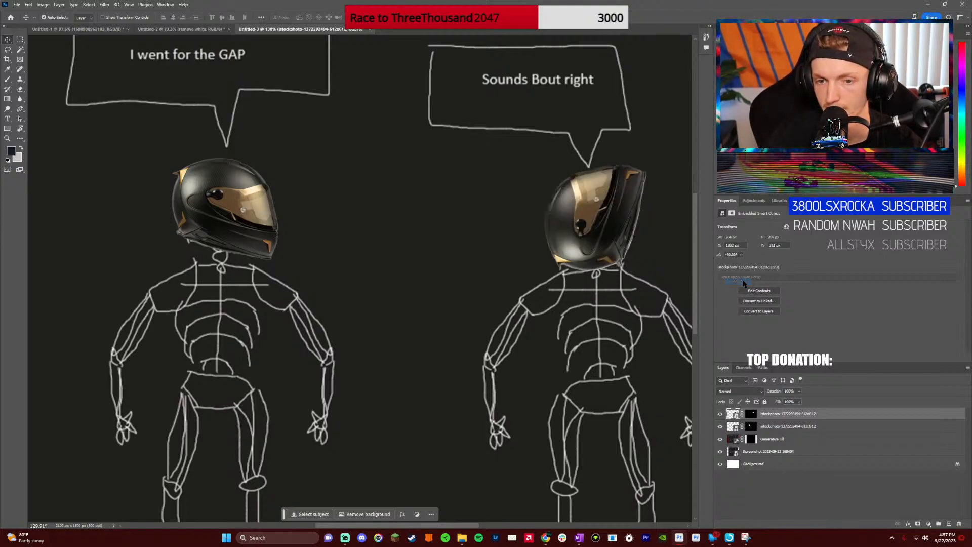
pyautogui.click(742, 255)
pyautogui.click(749, 297)
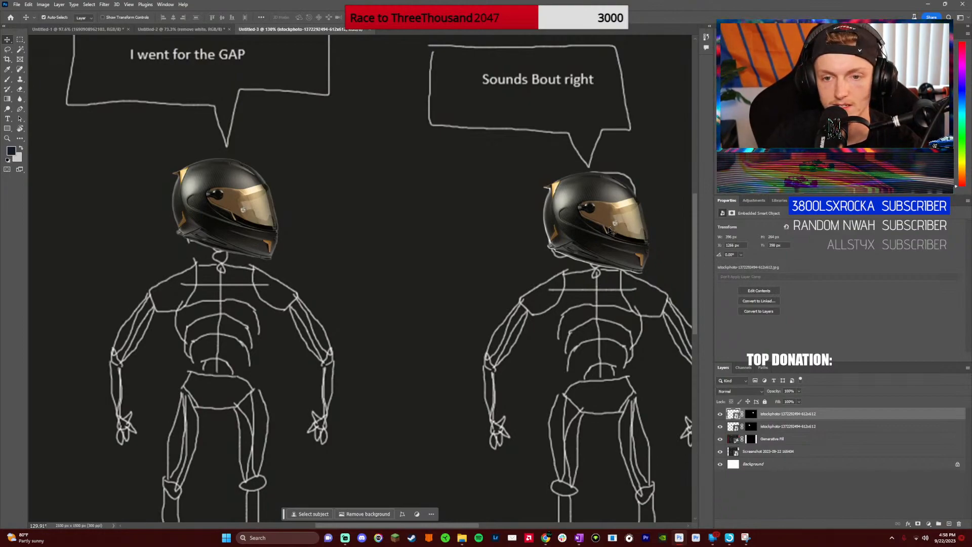
# Move the second figure's helmet slightly upward on its head
pyautogui.moveTo(601, 222); pyautogui.dragTo(601, 214)
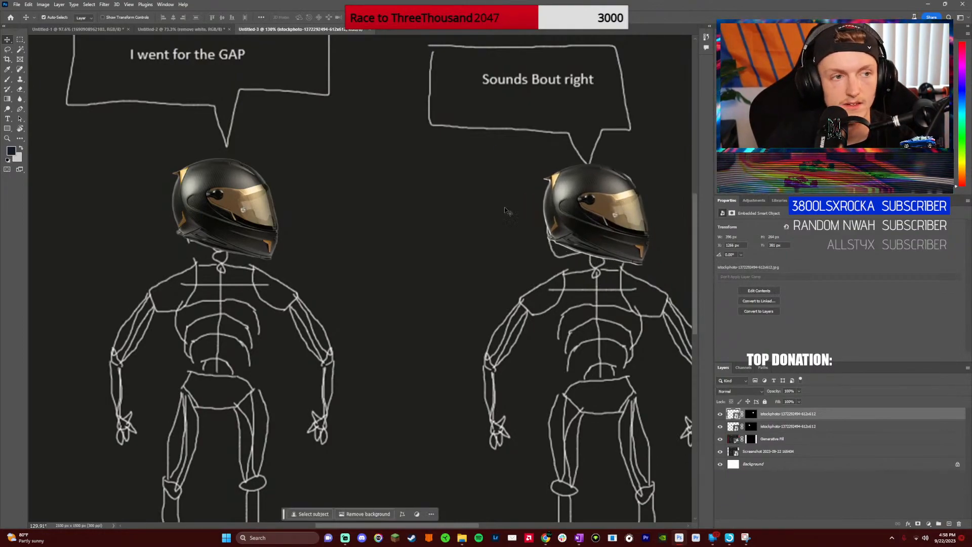
pyautogui.click(7, 61)
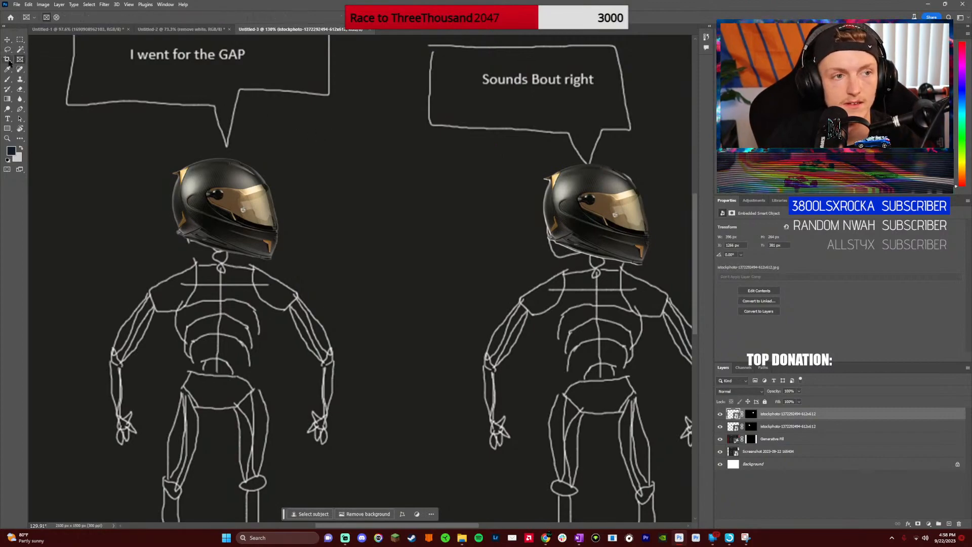
pyautogui.click(20, 41)
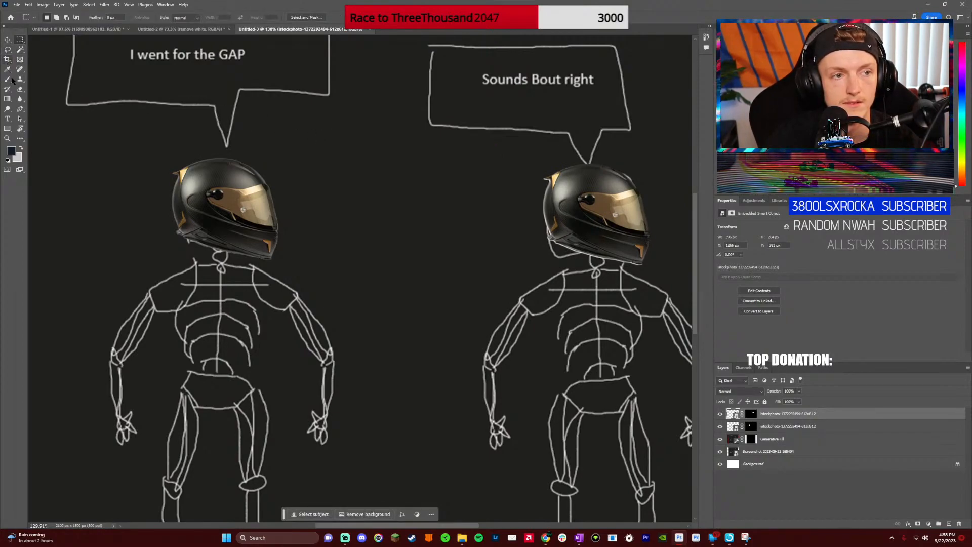
pyautogui.click(8, 40)
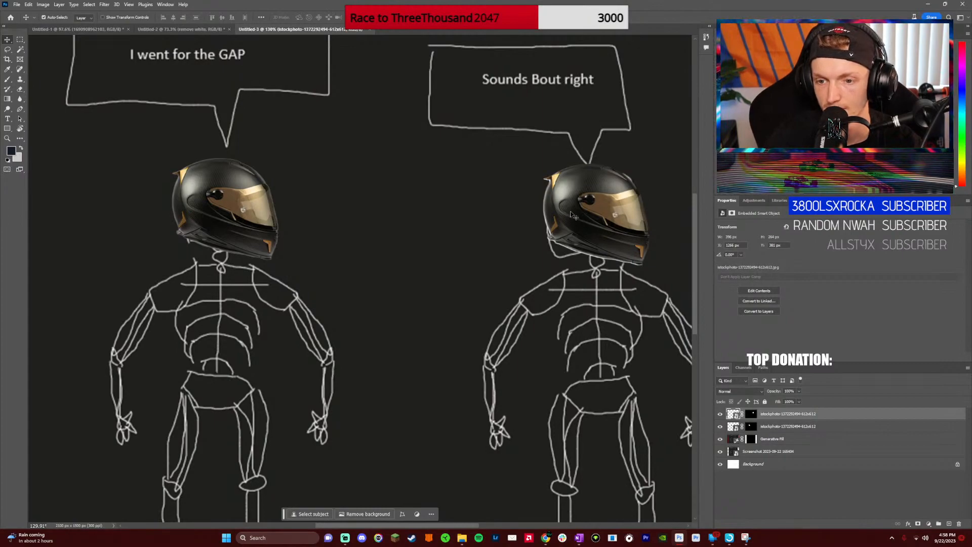
# Delete the second figure's helmet and place a fresh copy of the helmet image over the head, scaled to about 62.78%
pyautogui.press('Delete')
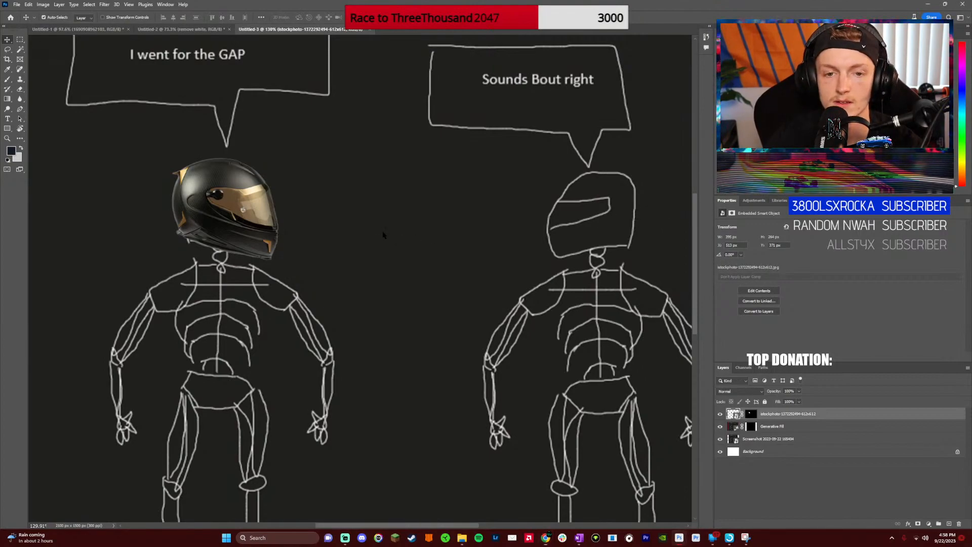
pyautogui.hotkey('ctrl', 'v')
pyautogui.hotkey('ctrl', 't')
pyautogui.moveTo(510, 279); pyautogui.dragTo(651, 218)
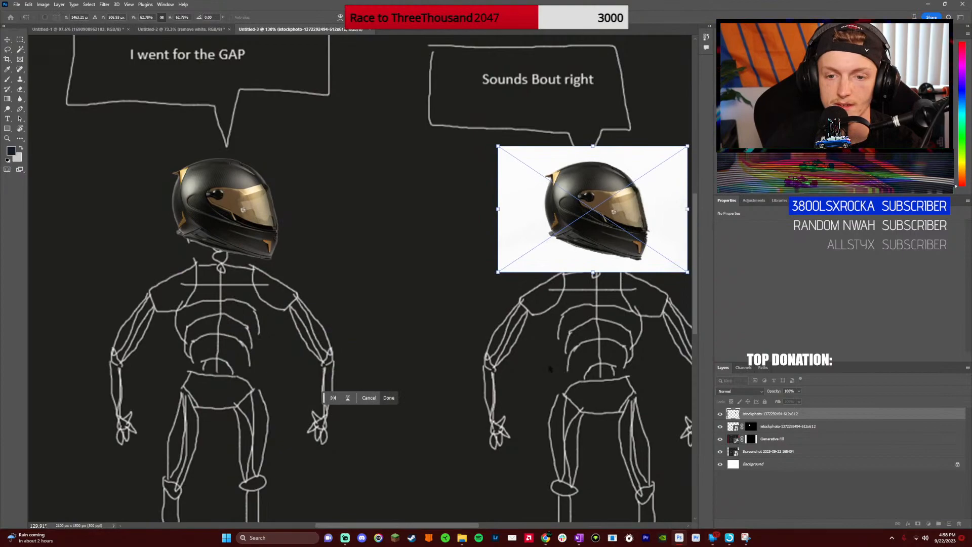
# Flip the new helmet image horizontally and fit it on the second figure's head with its white background removed
pyautogui.click(333, 398)
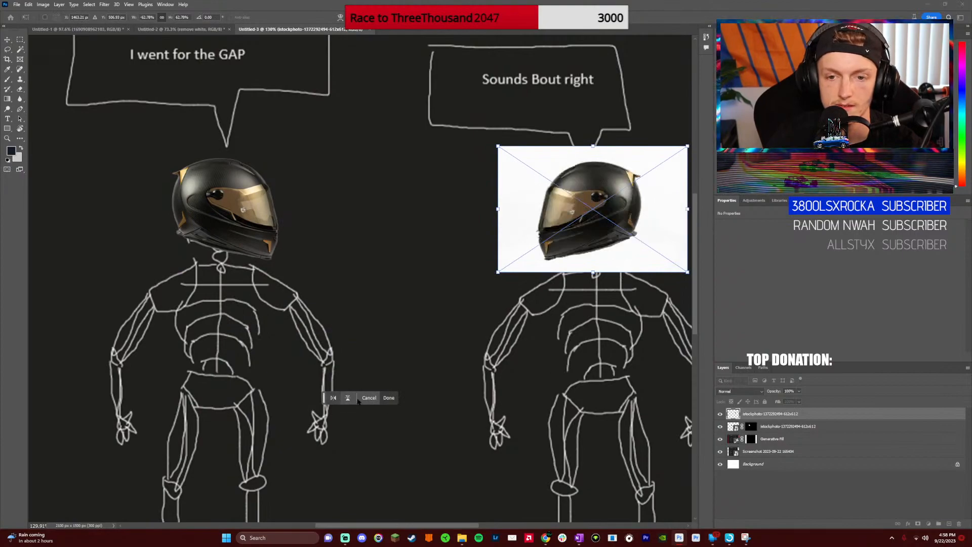
pyautogui.click(389, 398)
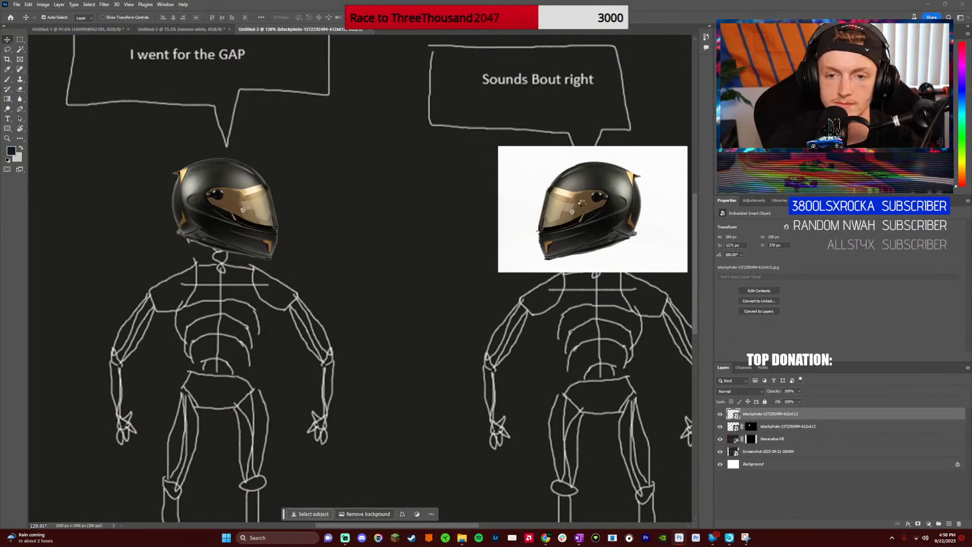
pyautogui.moveTo(603, 209); pyautogui.dragTo(609, 215)
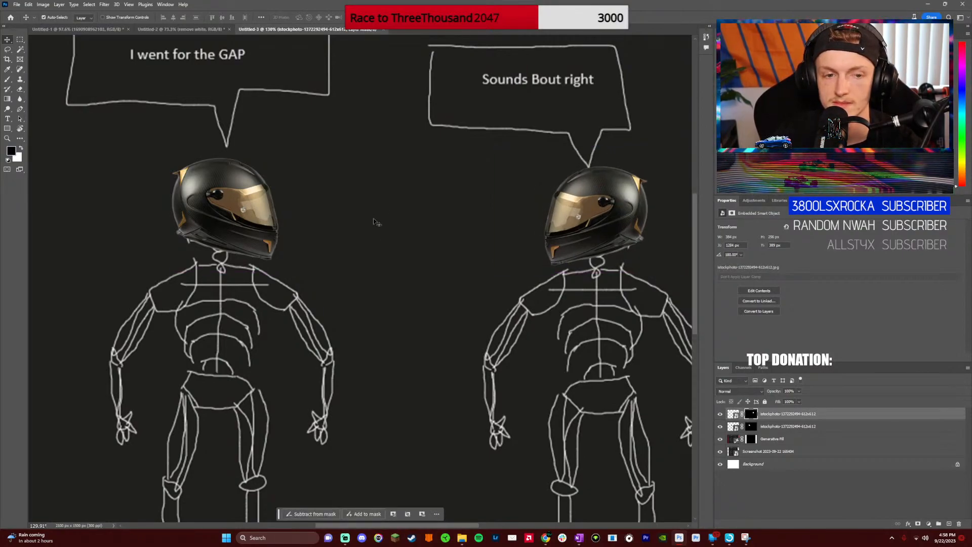
# Lasso the first figure's body below the helmet and replace it using Generative Fill with the prompt "cartoon skeleton"
pyautogui.scroll(-3, 257, 222)
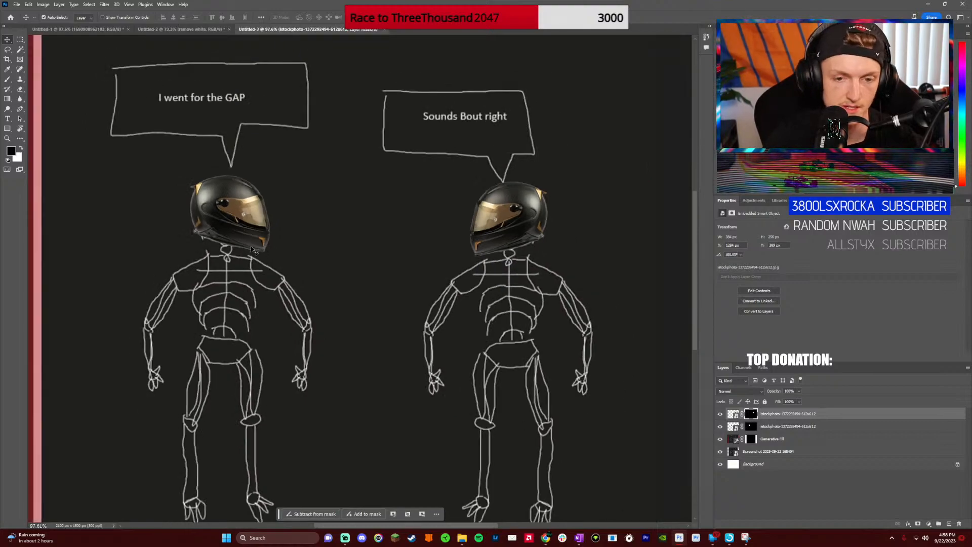
pyautogui.click(7, 49)
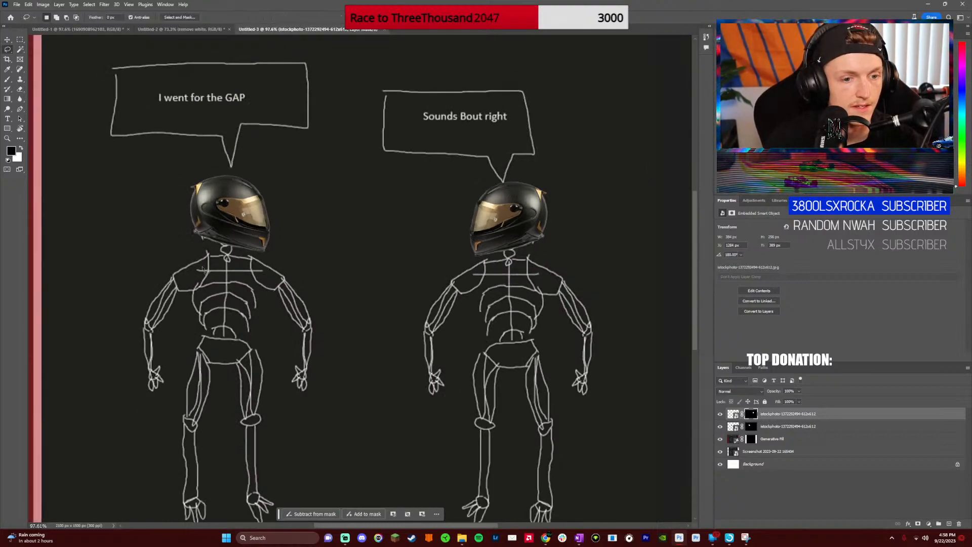
pyautogui.scroll(-2, 204, 270)
pyautogui.moveTo(140, 352)
pyautogui.mouseDown()
pyautogui.moveTo(137, 238)
pyautogui.moveTo(163, 207)
pyautogui.moveTo(189, 197)
pyautogui.moveTo(253, 196)
pyautogui.moveTo(302, 218)
pyautogui.moveTo(324, 268)
pyautogui.moveTo(310, 347)
pyautogui.moveTo(288, 337)
pyautogui.moveTo(272, 347)
pyautogui.moveTo(270, 380)
pyautogui.mouseUp()
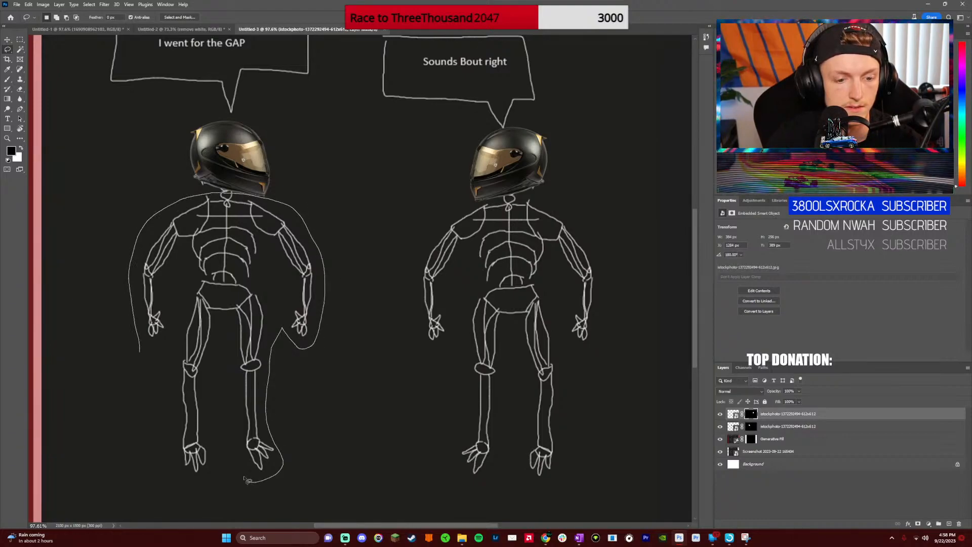
pyautogui.moveTo(162, 364); pyautogui.dragTo(160, 356)
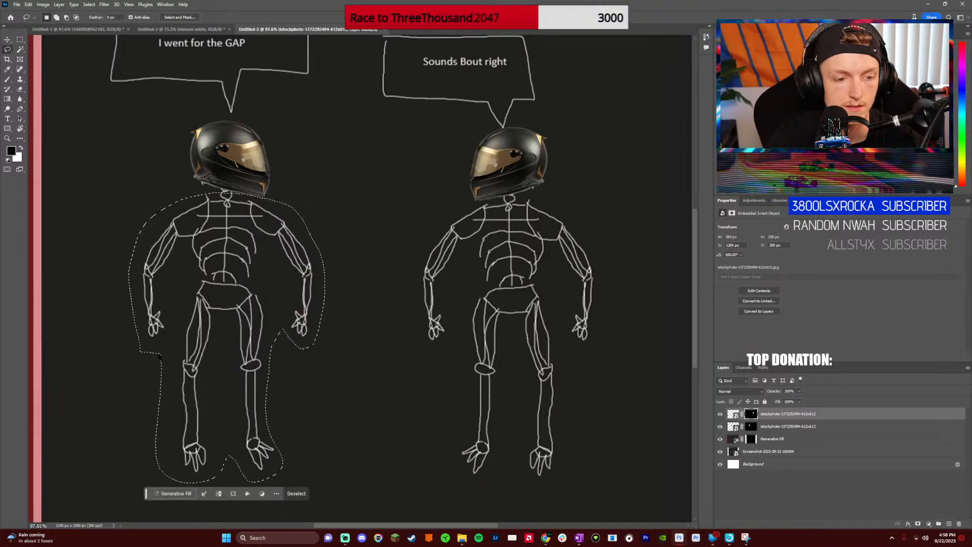
pyautogui.click(174, 494)
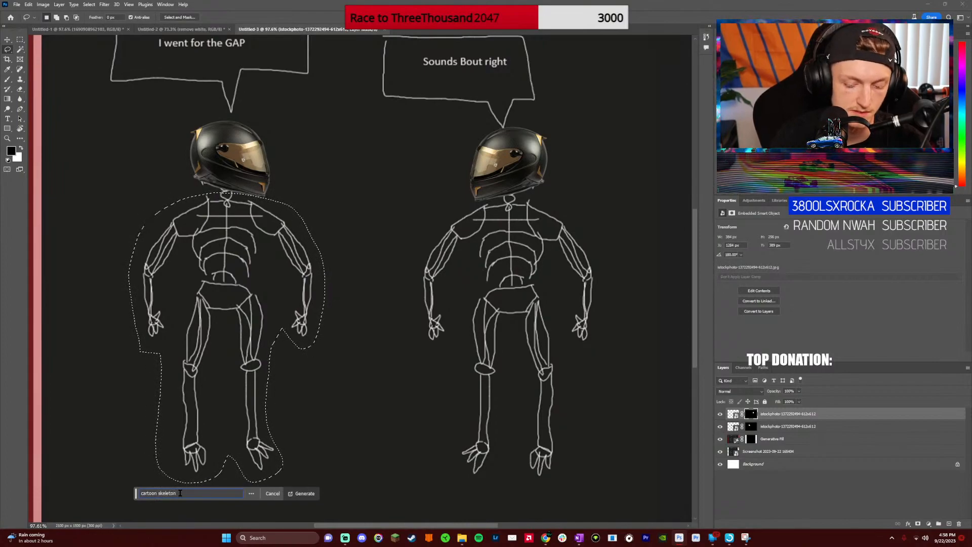
pyautogui.write('cartoon skeleton')
pyautogui.press('Return')
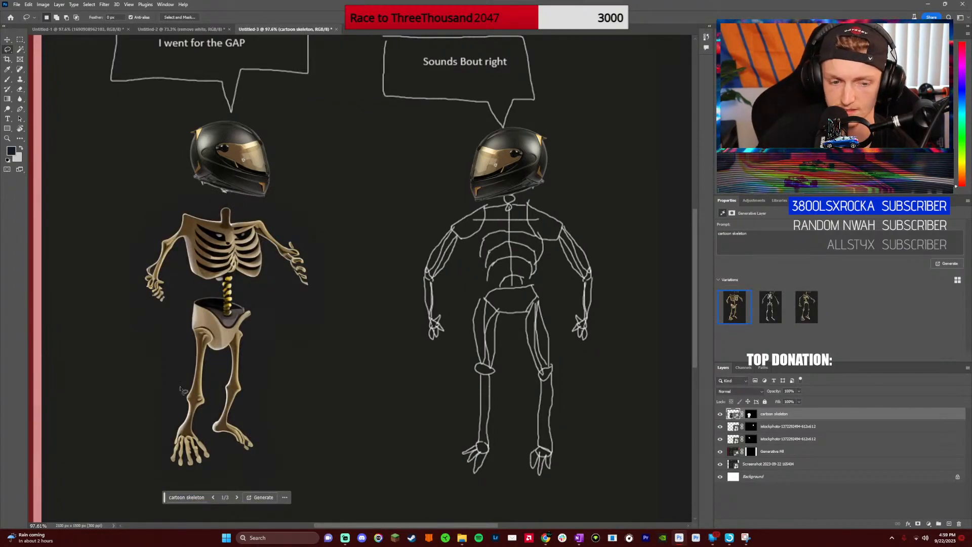
# Generate more variations of the first figure's skeleton, compare them, and choose the first variation with plain white bones
pyautogui.click(236, 498)
pyautogui.click(236, 497)
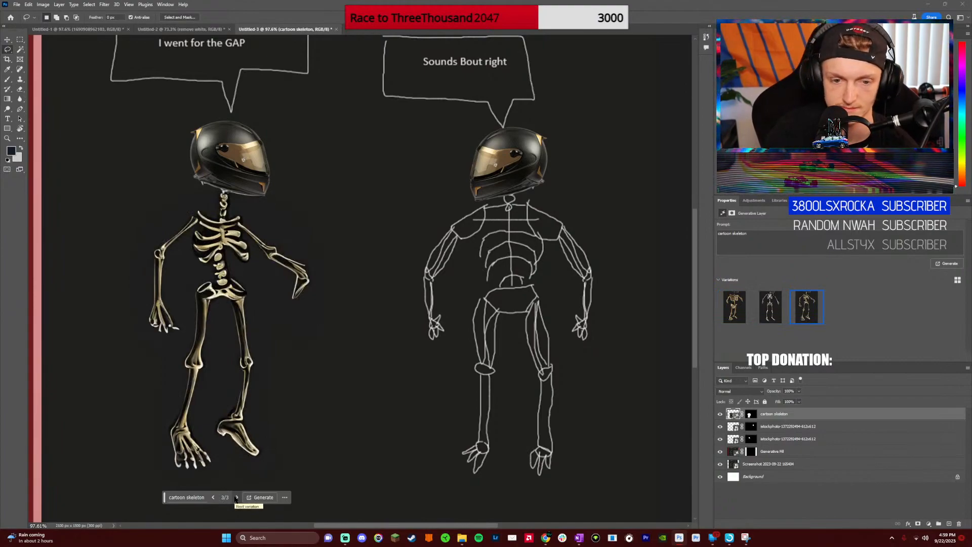
pyautogui.click(261, 498)
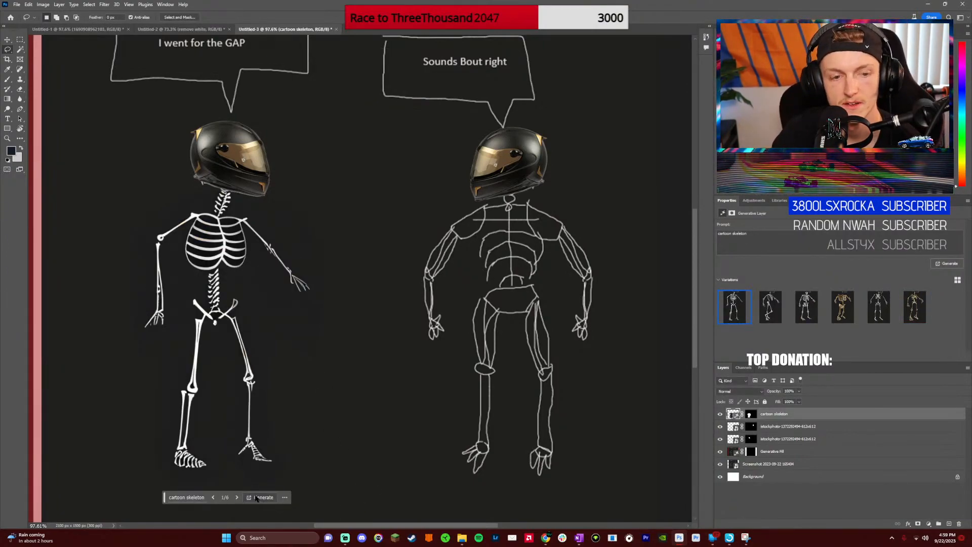
pyautogui.click(237, 498)
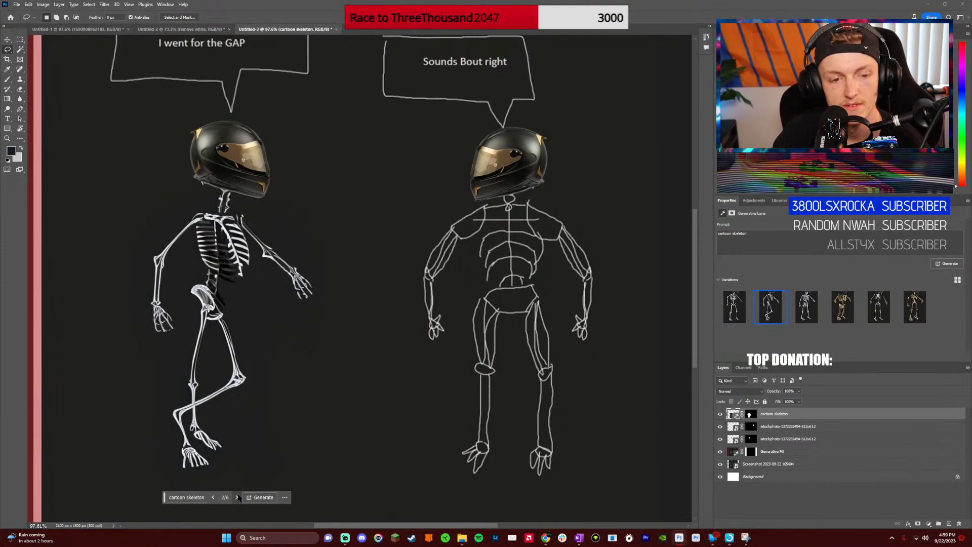
pyautogui.click(237, 497)
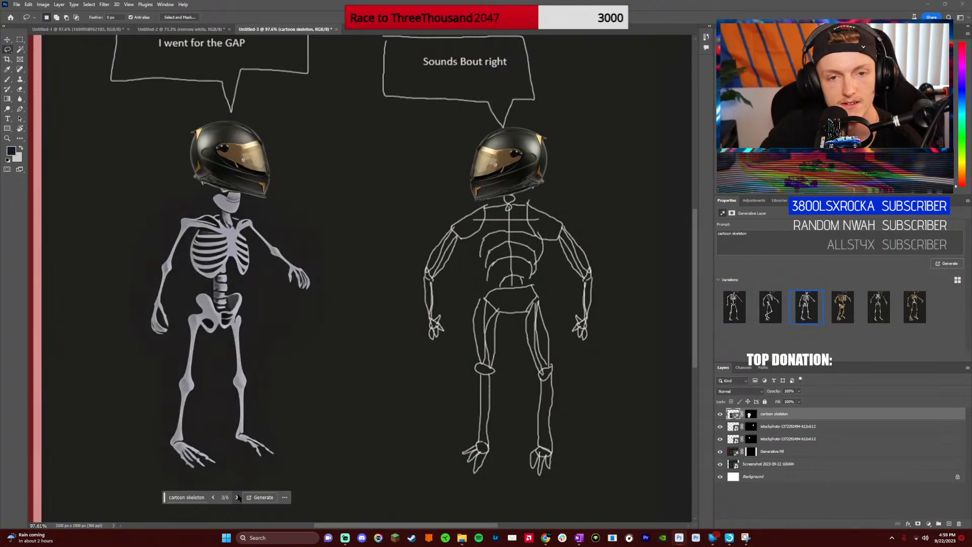
pyautogui.click(212, 499)
pyautogui.click(213, 498)
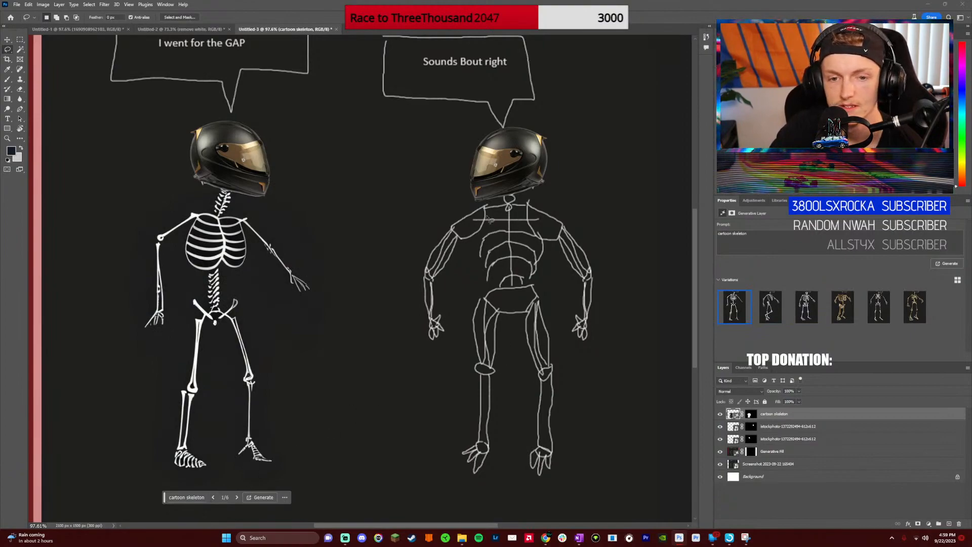
# Lasso the second figure's body, trimming the selection closely around the limbs and excluding the gaps beside the arms and between the legs
pyautogui.moveTo(486, 206)
pyautogui.mouseDown()
pyautogui.moveTo(419, 251)
pyautogui.moveTo(408, 320)
pyautogui.mouseUp()
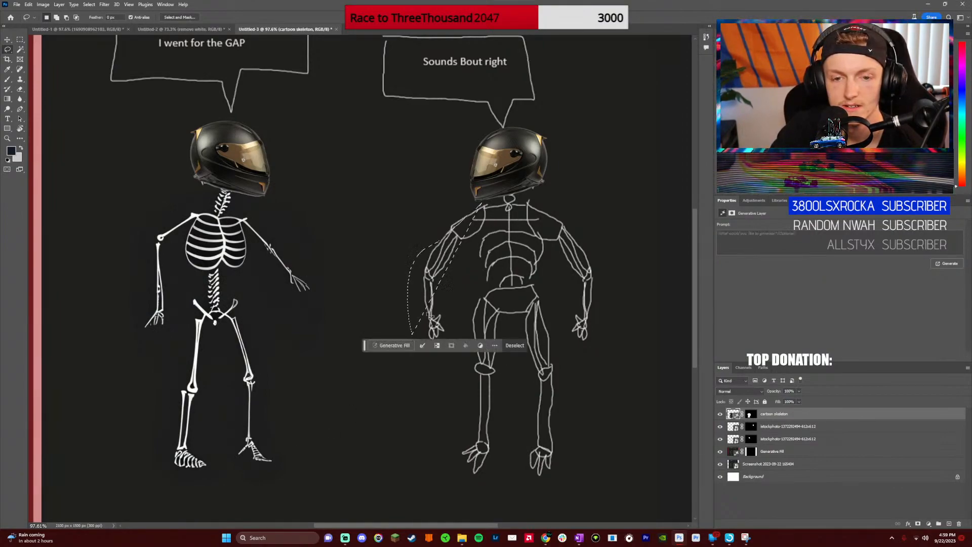
pyautogui.moveTo(482, 205)
pyautogui.mouseDown()
pyautogui.moveTo(419, 251)
pyautogui.moveTo(412, 313)
pyautogui.moveTo(420, 351)
pyautogui.moveTo(458, 325)
pyautogui.moveTo(463, 428)
pyautogui.moveTo(444, 472)
pyautogui.moveTo(483, 485)
pyautogui.moveTo(514, 448)
pyautogui.moveTo(526, 483)
pyautogui.moveTo(574, 452)
pyautogui.moveTo(569, 368)
pyautogui.moveTo(612, 293)
pyautogui.moveTo(606, 240)
pyautogui.moveTo(557, 199)
pyautogui.mouseUp()
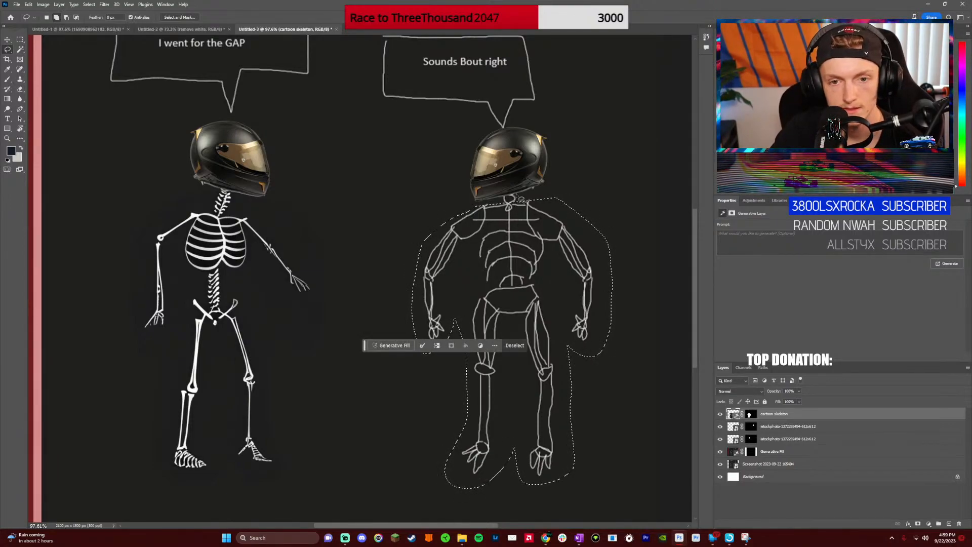
pyautogui.moveTo(521, 202)
pyautogui.mouseDown()
pyautogui.moveTo(507, 201)
pyautogui.moveTo(522, 202)
pyautogui.mouseUp()
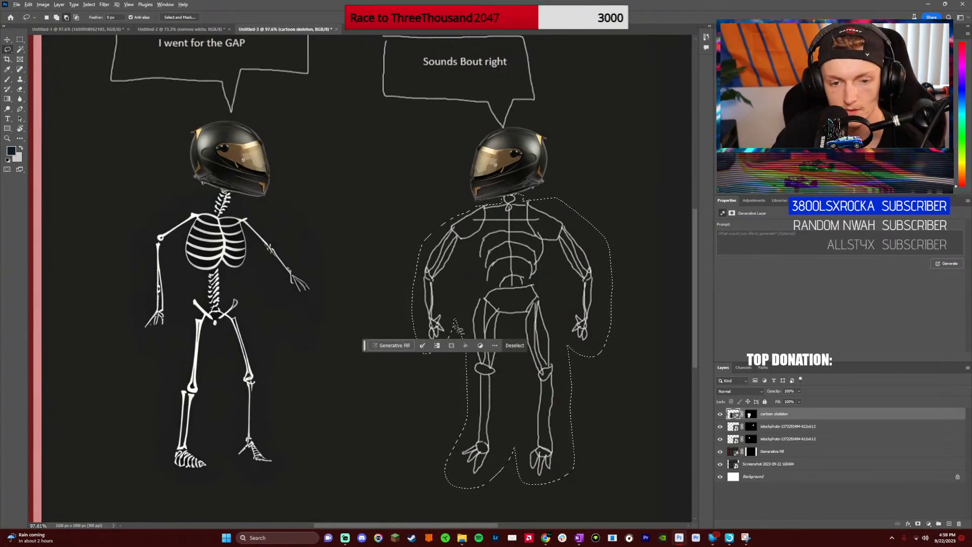
pyautogui.moveTo(467, 310)
pyautogui.mouseDown()
pyautogui.moveTo(450, 308)
pyautogui.moveTo(466, 260)
pyautogui.moveTo(481, 287)
pyautogui.moveTo(465, 338)
pyautogui.mouseUp()
pyautogui.moveTo(408, 298)
pyautogui.mouseDown()
pyautogui.moveTo(433, 352)
pyautogui.moveTo(448, 349)
pyautogui.moveTo(395, 307)
pyautogui.mouseUp()
pyautogui.moveTo(459, 366)
pyautogui.mouseDown()
pyautogui.moveTo(471, 406)
pyautogui.moveTo(457, 462)
pyautogui.moveTo(468, 480)
pyautogui.moveTo(511, 451)
pyautogui.moveTo(505, 332)
pyautogui.moveTo(524, 406)
pyautogui.moveTo(521, 487)
pyautogui.moveTo(436, 491)
pyautogui.moveTo(416, 416)
pyautogui.moveTo(458, 368)
pyautogui.mouseUp()
pyautogui.moveTo(513, 415)
pyautogui.mouseDown()
pyautogui.moveTo(499, 446)
pyautogui.moveTo(509, 477)
pyautogui.moveTo(504, 402)
pyautogui.moveTo(519, 450)
pyautogui.moveTo(506, 402)
pyautogui.moveTo(505, 430)
pyautogui.moveTo(511, 416)
pyautogui.mouseUp()
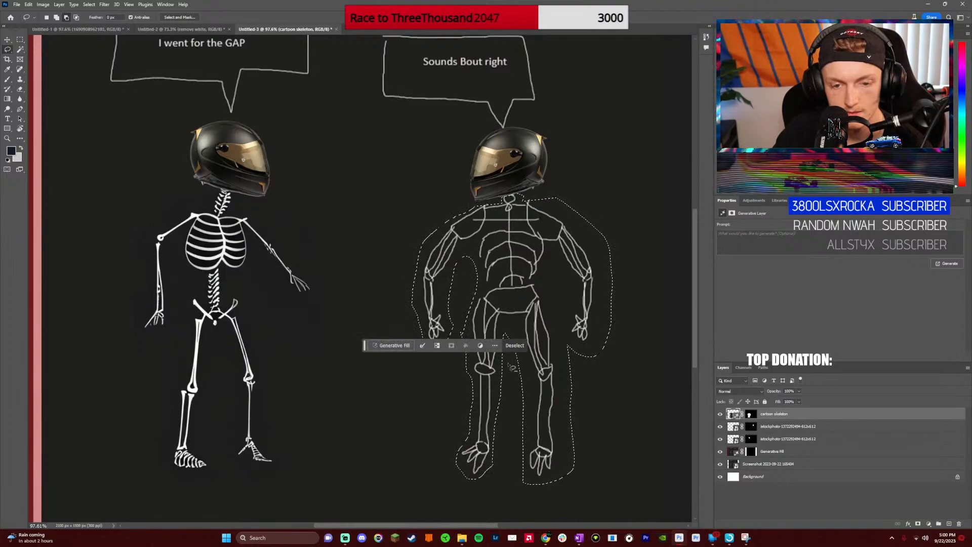
pyautogui.moveTo(511, 361)
pyautogui.mouseDown()
pyautogui.moveTo(506, 331)
pyautogui.moveTo(530, 386)
pyautogui.moveTo(529, 481)
pyautogui.moveTo(562, 471)
pyautogui.moveTo(570, 420)
pyautogui.moveTo(547, 261)
pyautogui.moveTo(571, 340)
pyautogui.moveTo(591, 351)
pyautogui.moveTo(604, 292)
pyautogui.moveTo(598, 253)
pyautogui.mouseUp()
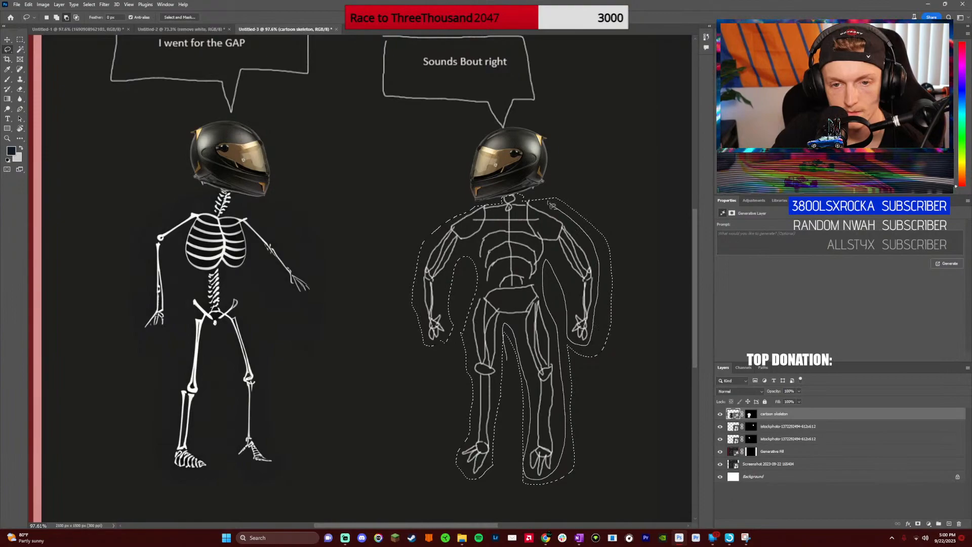
pyautogui.moveTo(552, 204)
pyautogui.mouseDown()
pyautogui.moveTo(653, 333)
pyautogui.moveTo(626, 449)
pyautogui.moveTo(590, 500)
pyautogui.mouseUp()
pyautogui.moveTo(507, 498); pyautogui.dragTo(503, 494)
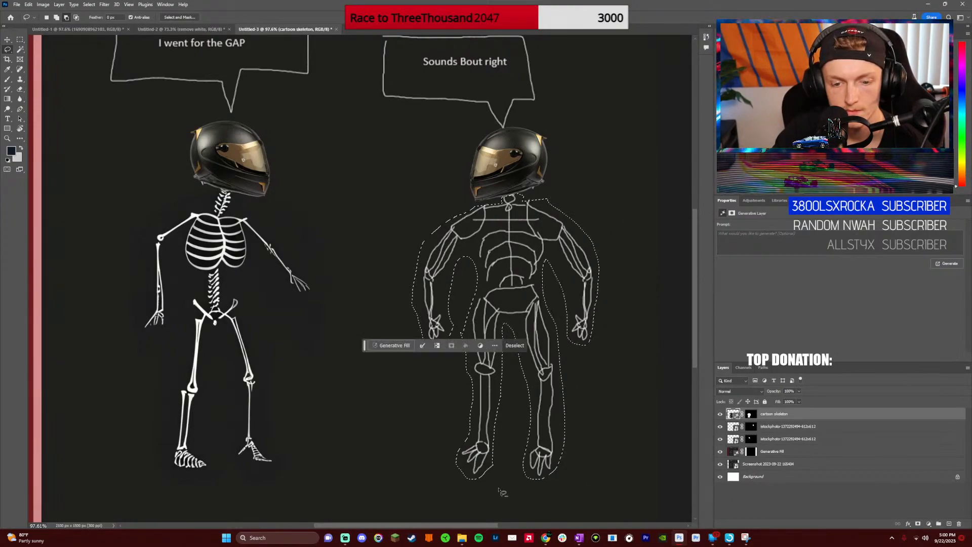
# Replace the second figure's selected body using Generative Fill with the prompt "cartoon skeleton", and generate another set of variations
pyautogui.click(401, 346)
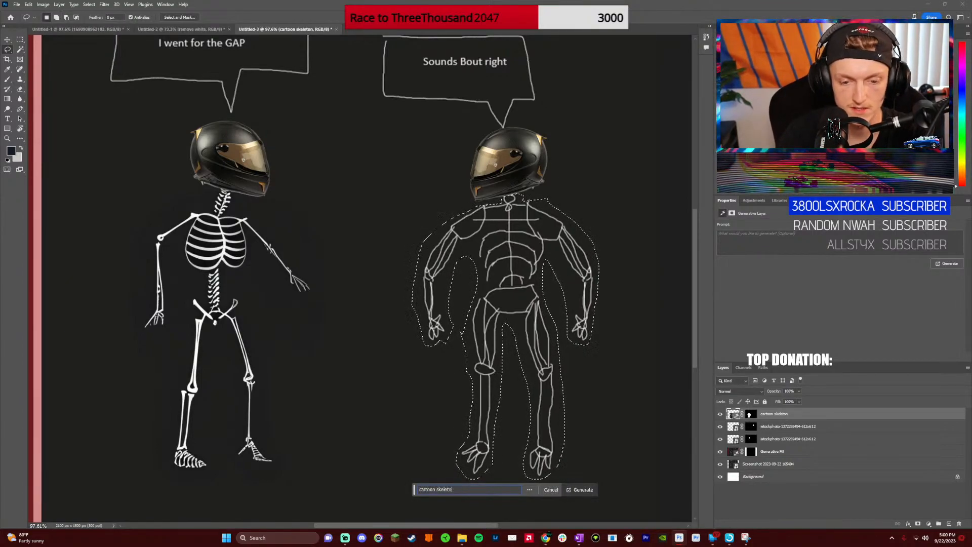
pyautogui.press('Return')
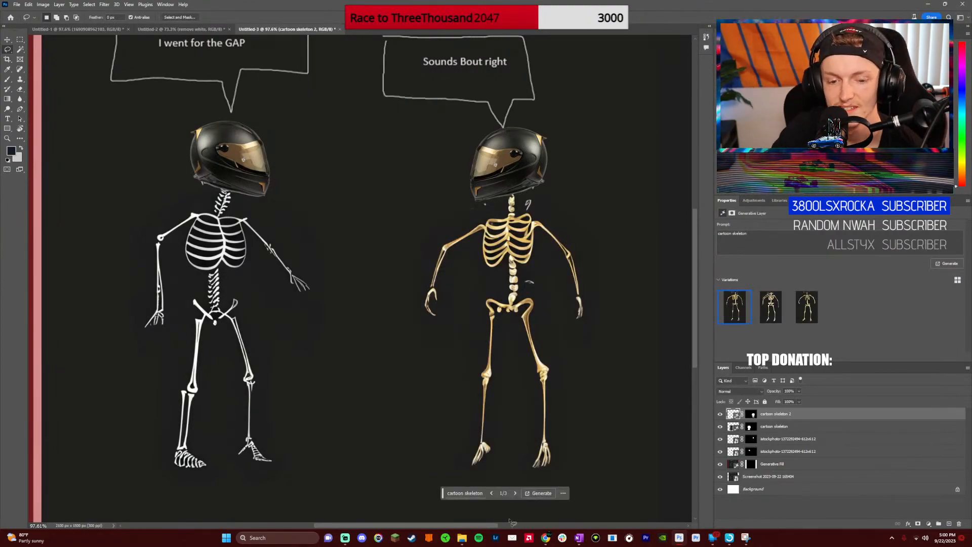
pyautogui.click(515, 493)
pyautogui.click(515, 493)
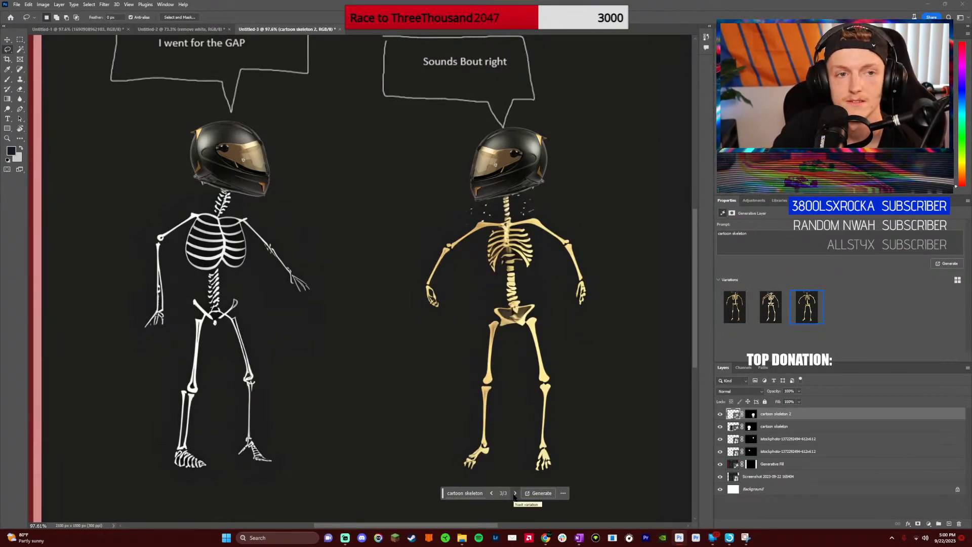
pyautogui.click(538, 494)
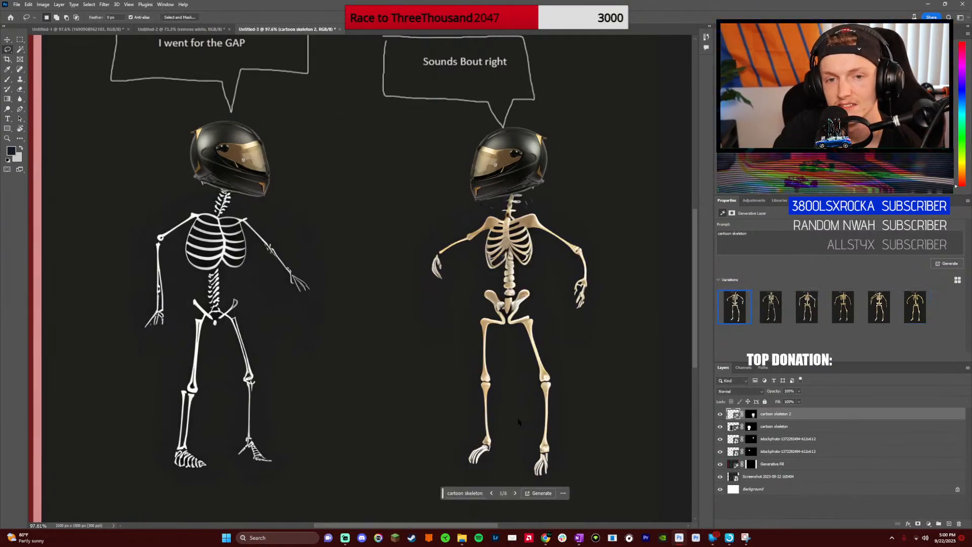
# Compare the second figure's skeleton variations and generate two further sets from the same "cartoon skeleton" prompt
pyautogui.click(516, 493)
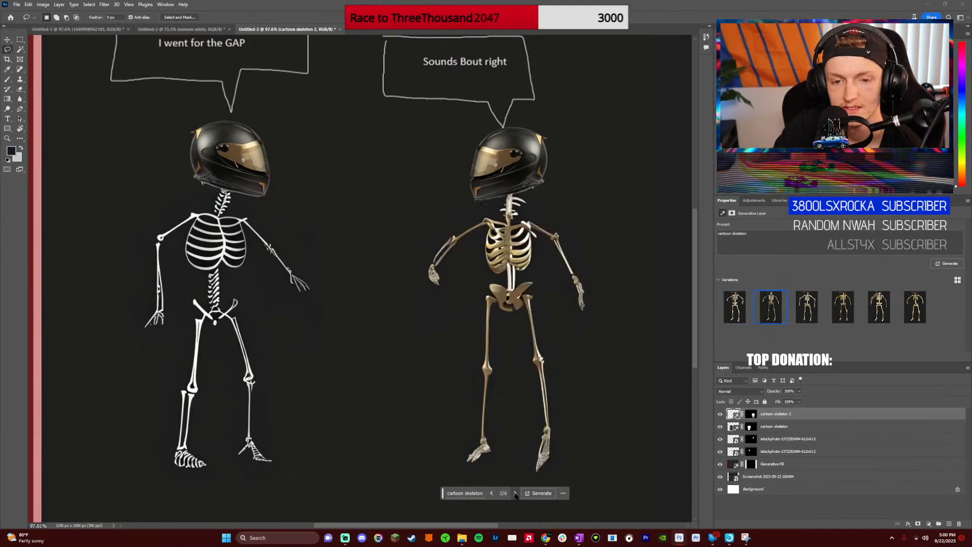
pyautogui.click(516, 494)
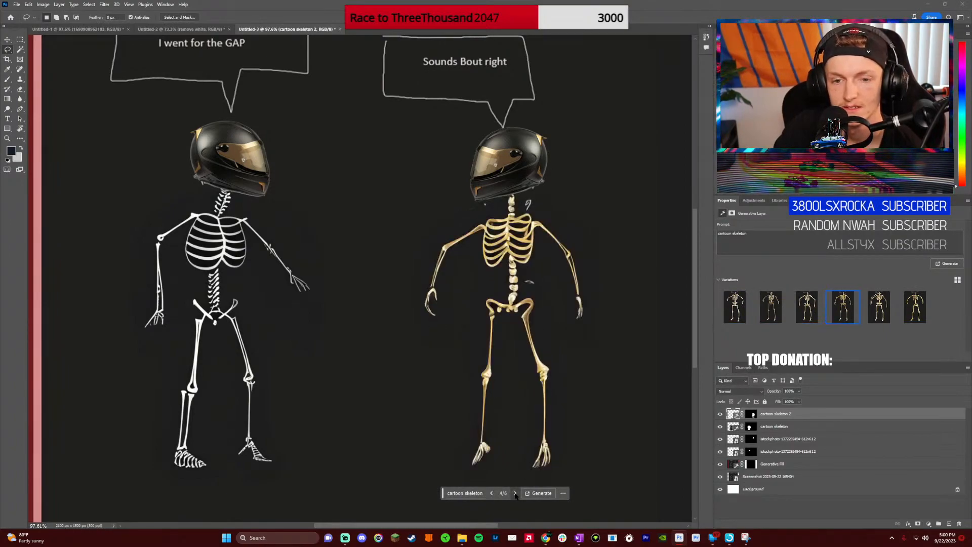
pyautogui.click(538, 494)
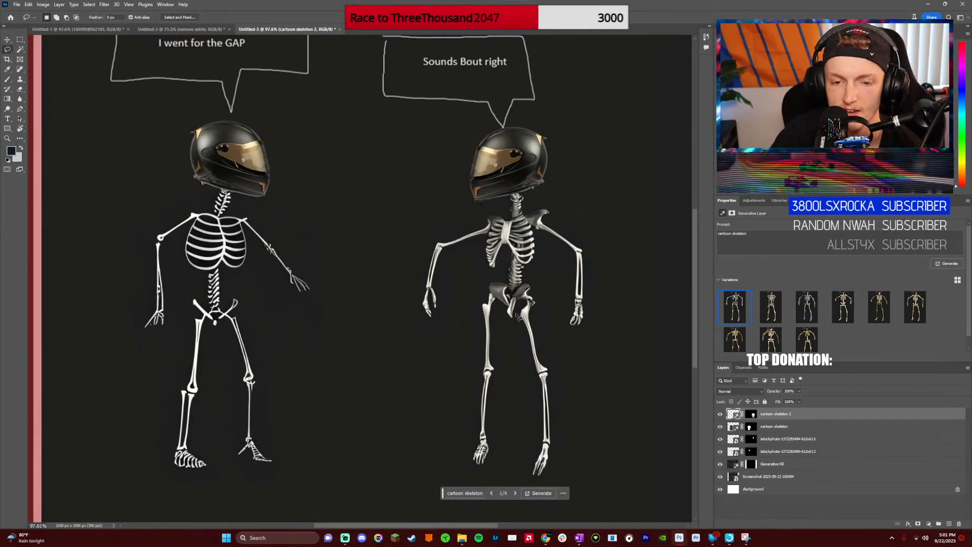
pyautogui.click(515, 495)
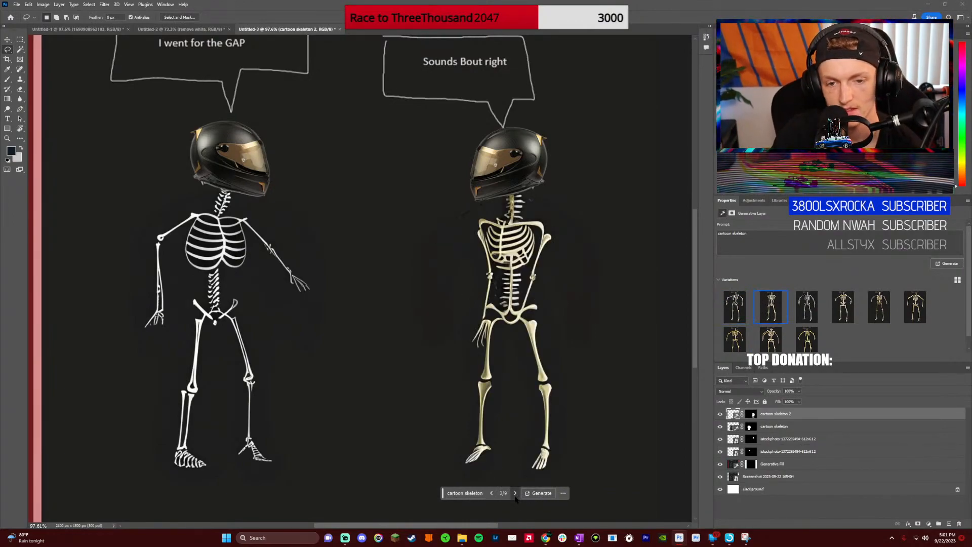
pyautogui.click(515, 494)
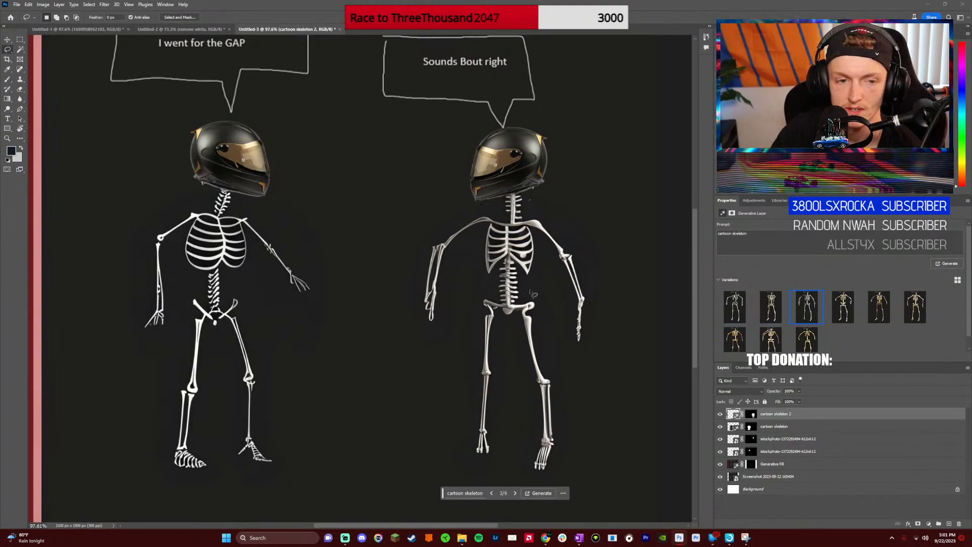
pyautogui.click(537, 494)
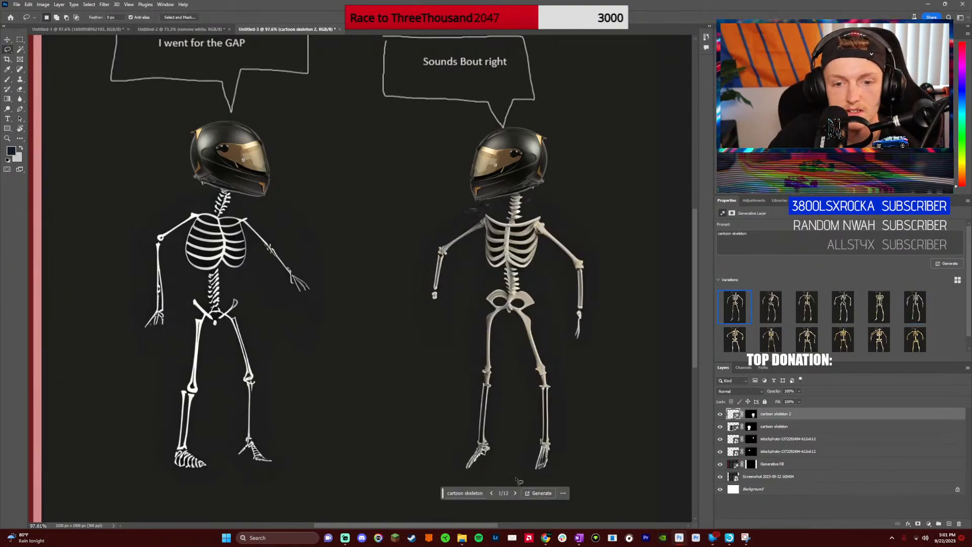
# Review the newest skeleton variations for the second figure and generate two more sets, keeping the prompt unchanged
pyautogui.click(515, 494)
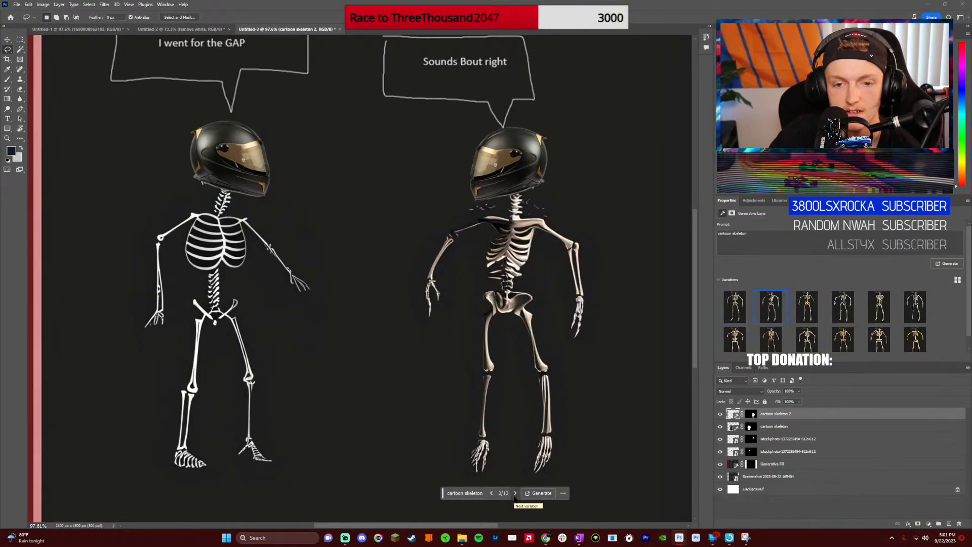
pyautogui.click(515, 494)
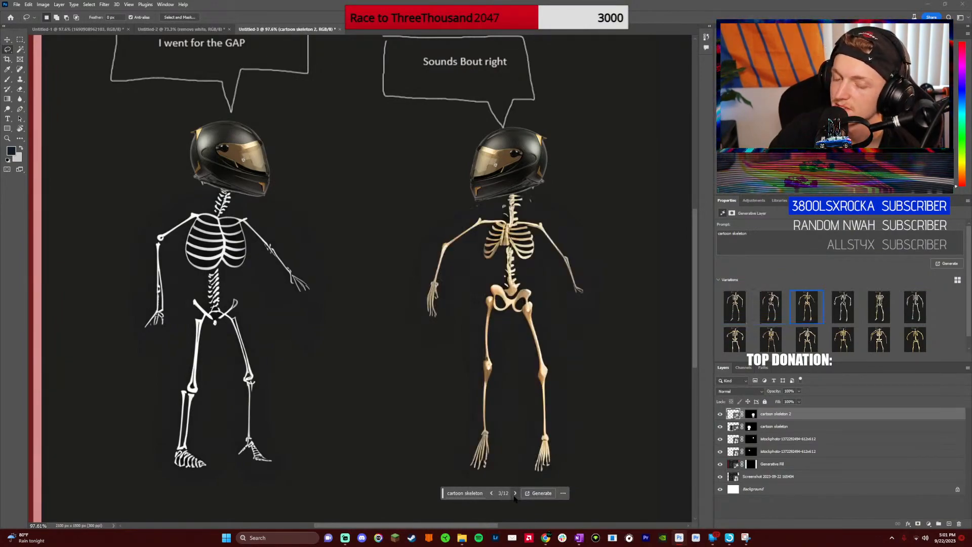
pyautogui.click(539, 493)
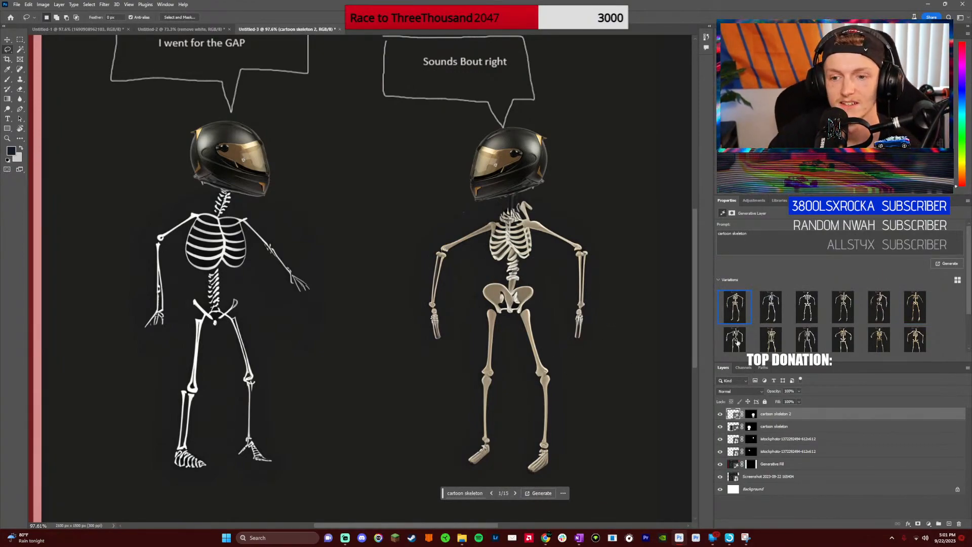
pyautogui.click(771, 308)
pyautogui.click(806, 310)
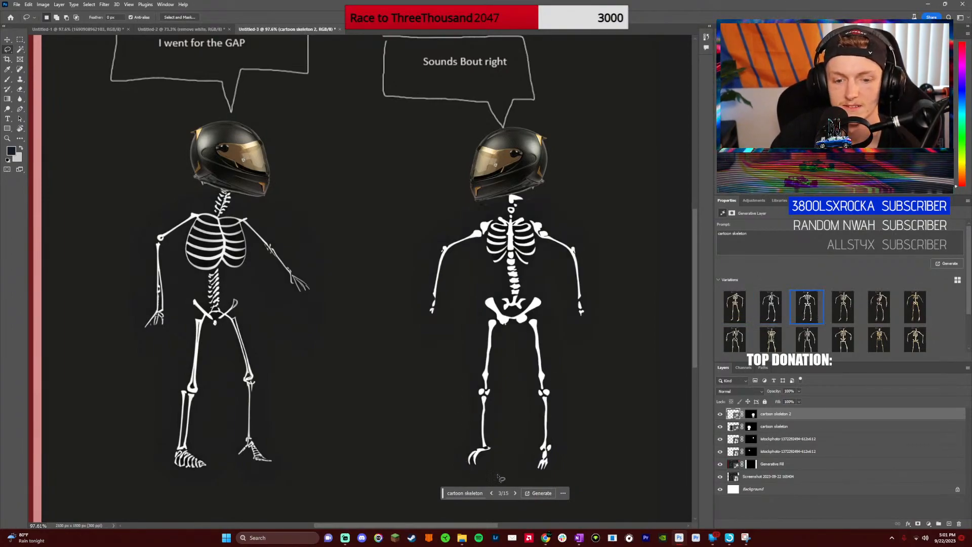
pyautogui.click(530, 494)
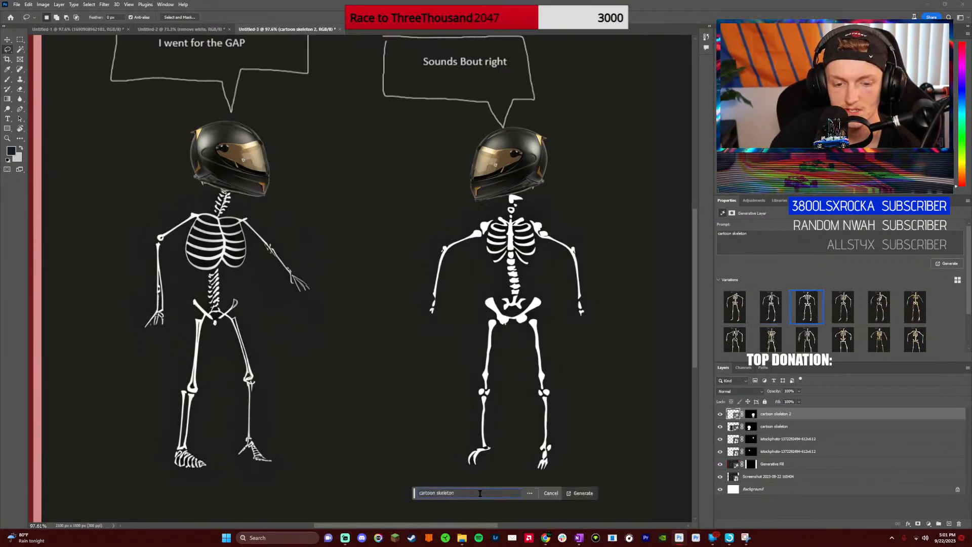
pyautogui.click(582, 494)
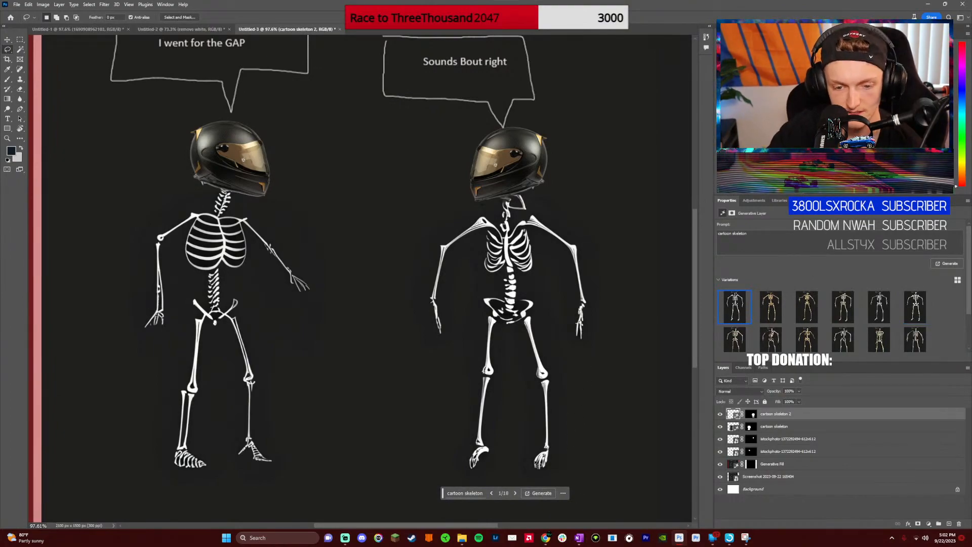
# Compare the first three of the latest skeletons, return to the first one, and generate another set
pyautogui.click(516, 492)
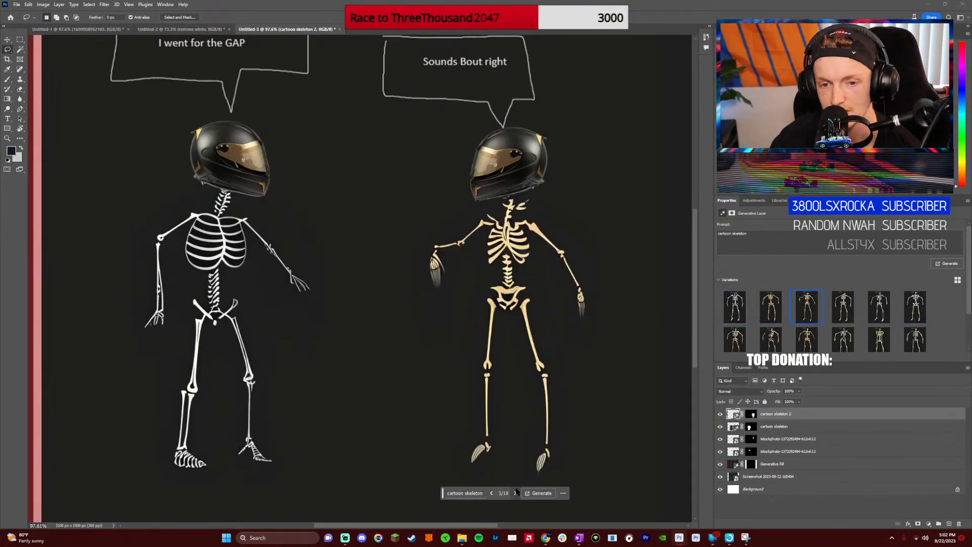
pyautogui.click(491, 493)
pyautogui.click(492, 493)
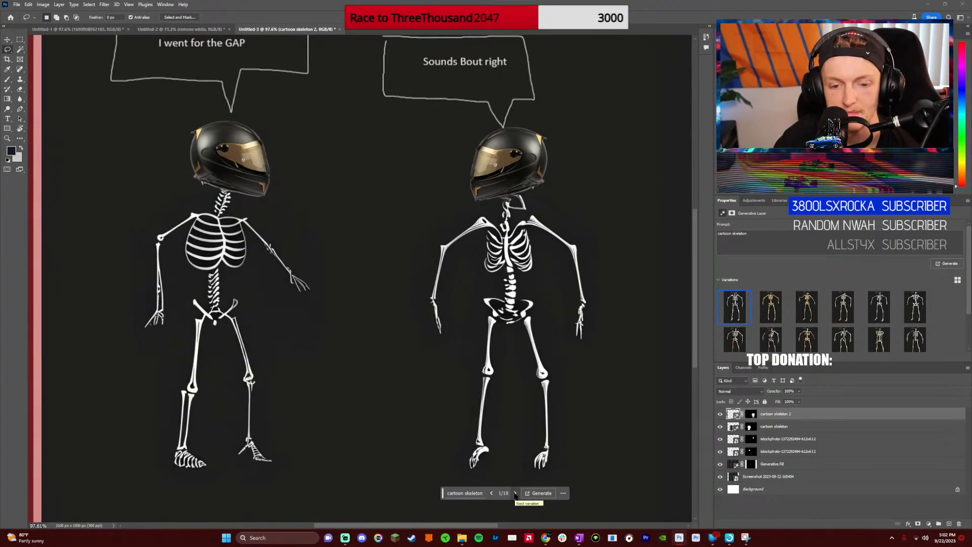
pyautogui.click(539, 493)
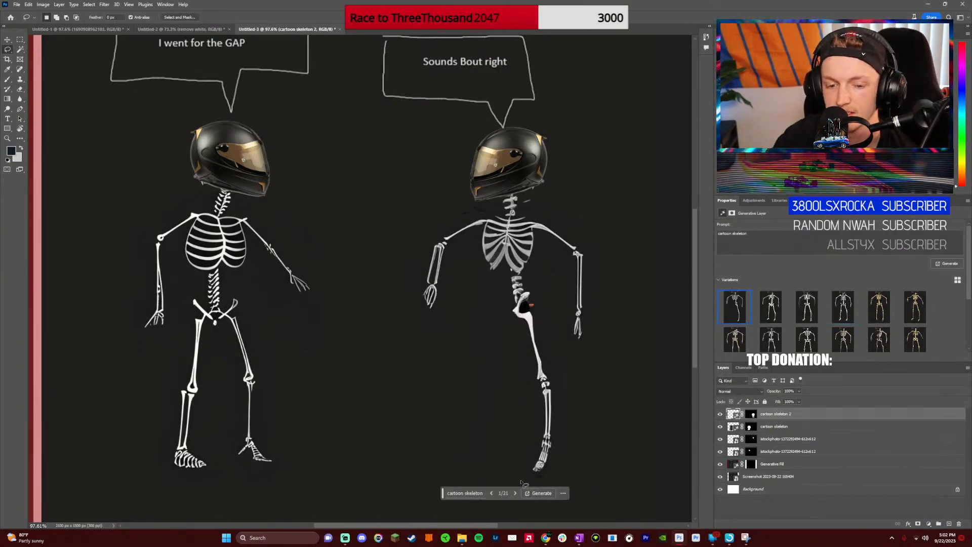
# Go through all the second figure's generated skeletons and choose variation 19, the one with golden bones and curled hands
pyautogui.click(515, 494)
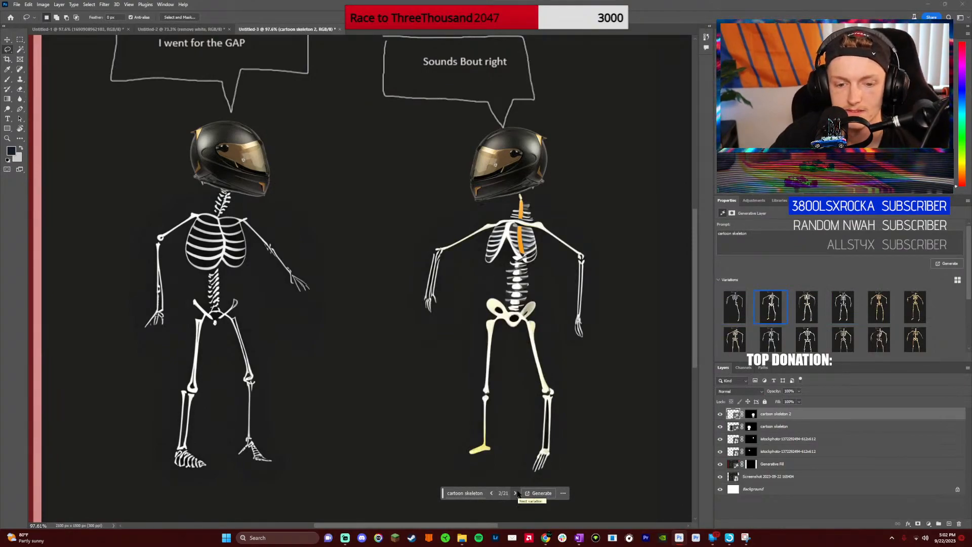
pyautogui.click(516, 493)
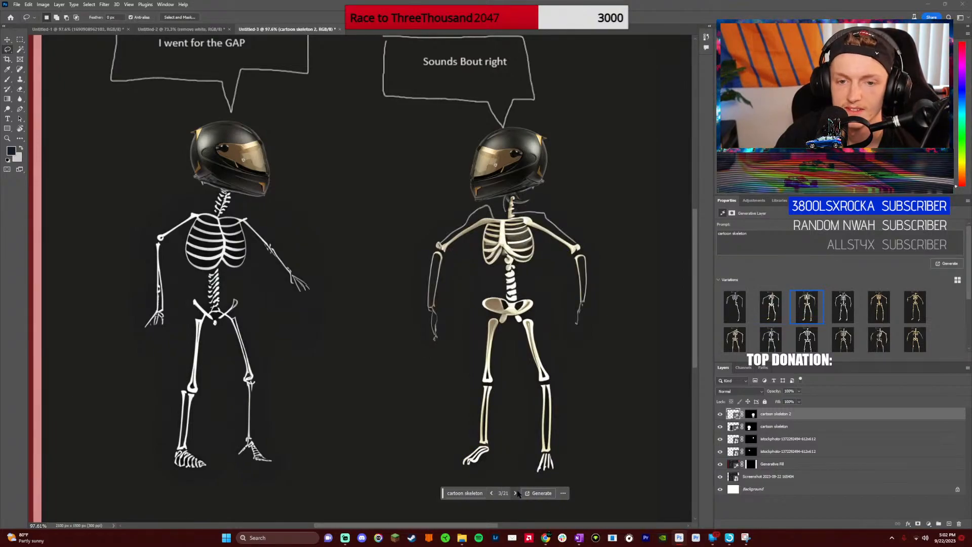
pyautogui.click(515, 493)
pyautogui.click(516, 493)
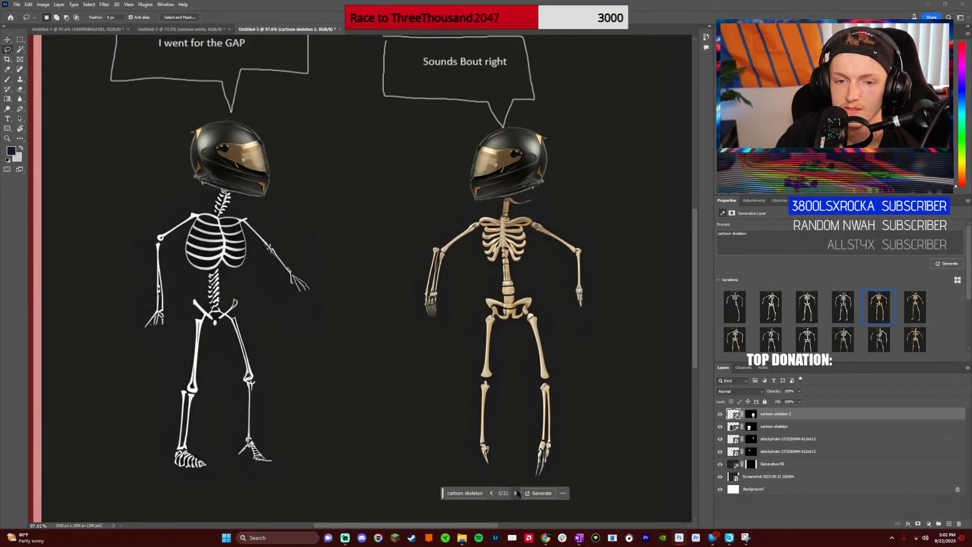
pyautogui.click(516, 493)
pyautogui.click(515, 493)
pyautogui.click(515, 494)
pyautogui.click(516, 494)
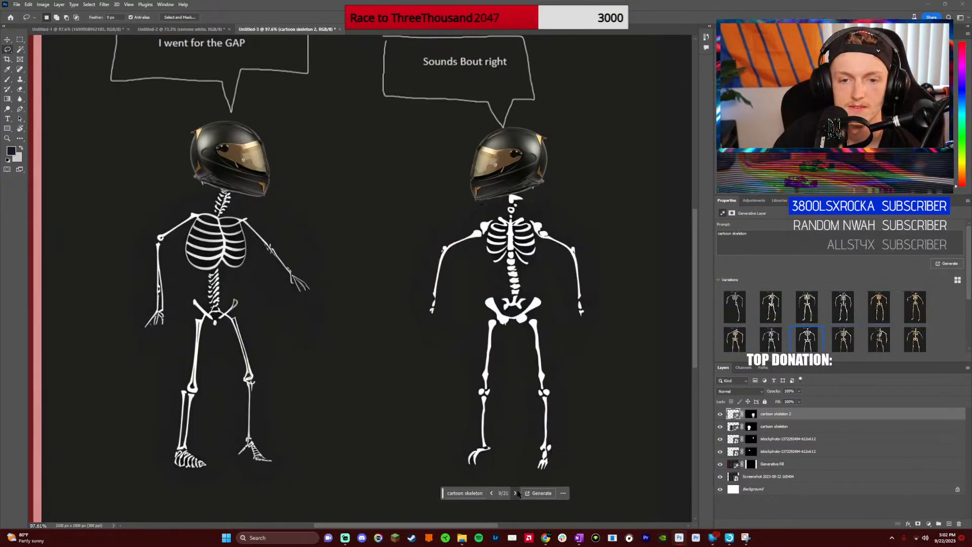
pyautogui.click(516, 493)
pyautogui.click(515, 493)
pyautogui.click(516, 494)
pyautogui.click(516, 494)
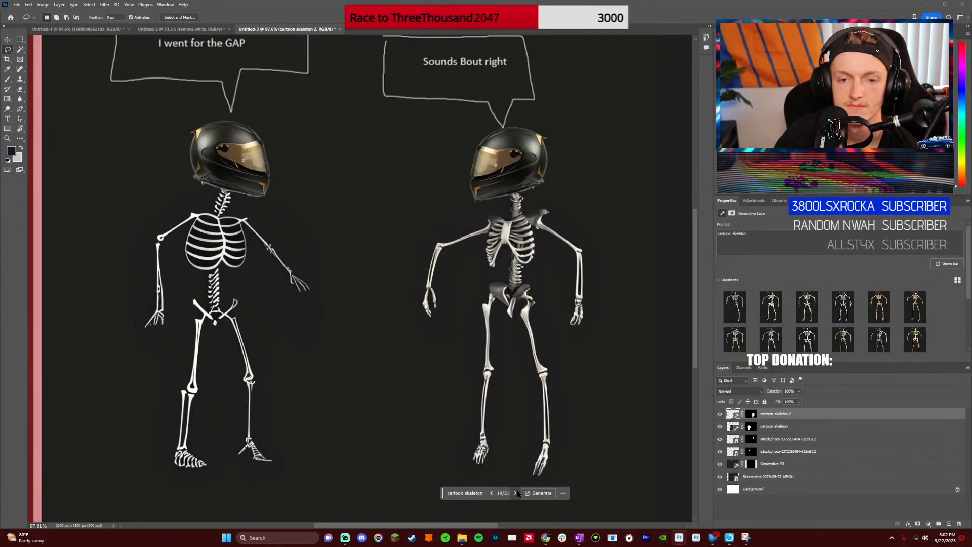
pyautogui.click(515, 493)
pyautogui.click(515, 493)
pyautogui.click(516, 494)
pyautogui.click(515, 493)
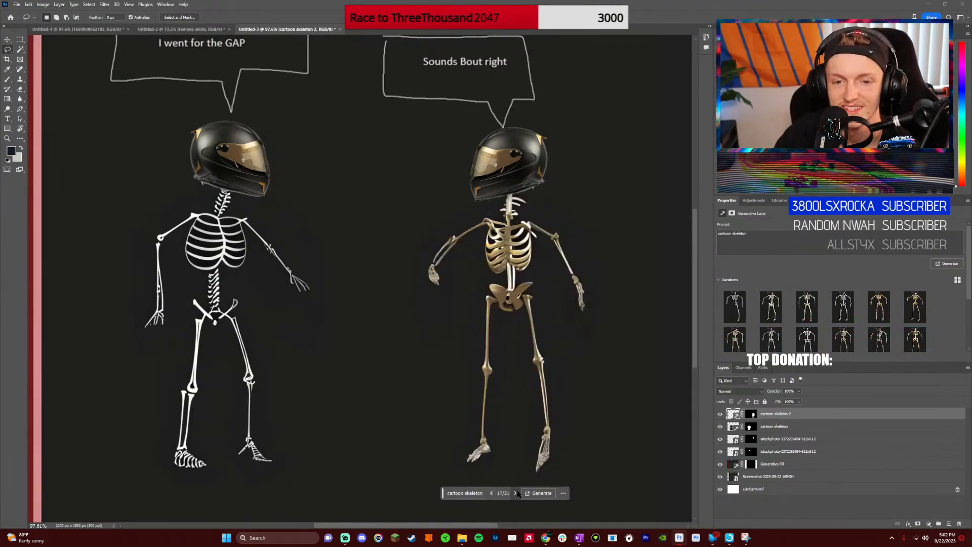
pyautogui.click(516, 493)
pyautogui.click(516, 493)
pyautogui.click(516, 493)
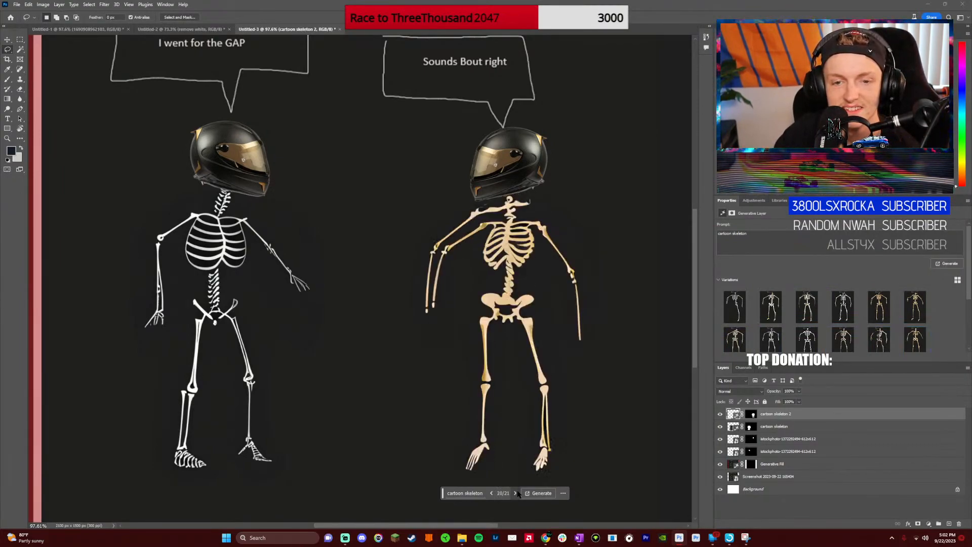
pyautogui.click(492, 493)
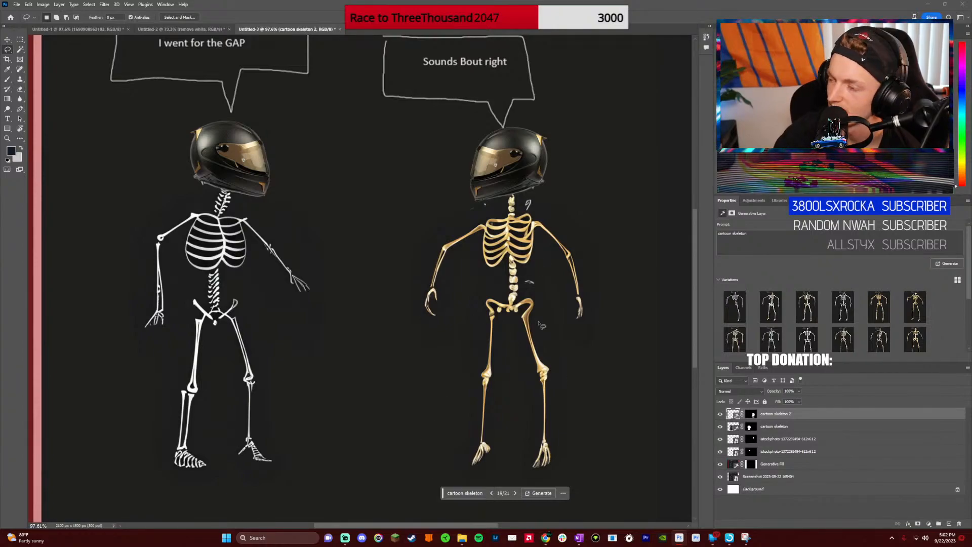
# Widen the canvas beyond both side borders with the Crop tool and fill the added areas using Generative Expand without a prompt
pyautogui.scroll(-2, 544, 390)
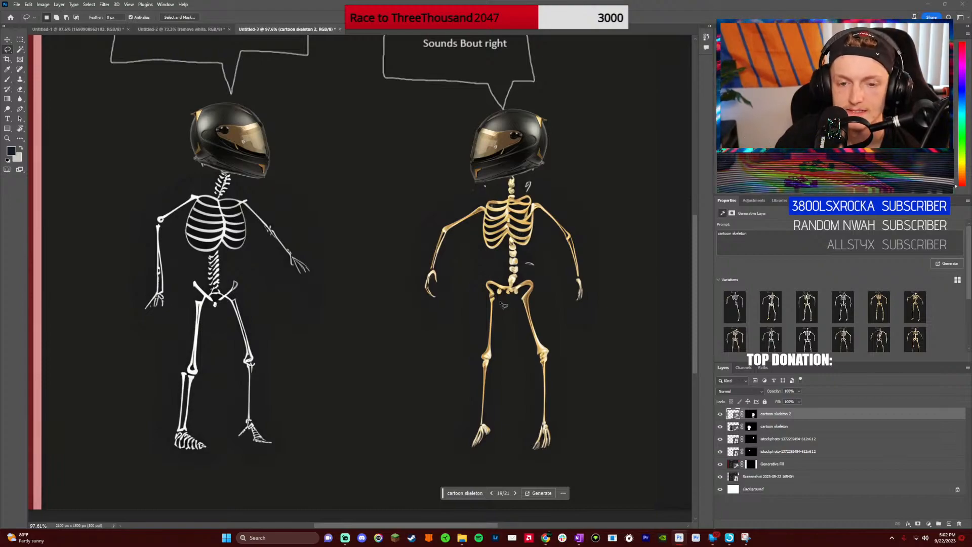
pyautogui.hscroll(2, 503, 305)
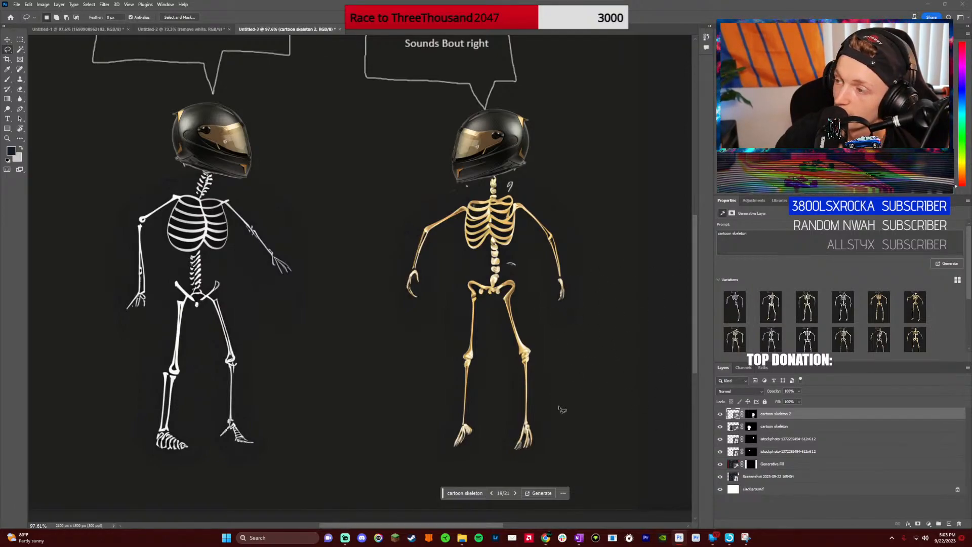
pyautogui.moveTo(486, 527); pyautogui.dragTo(508, 527)
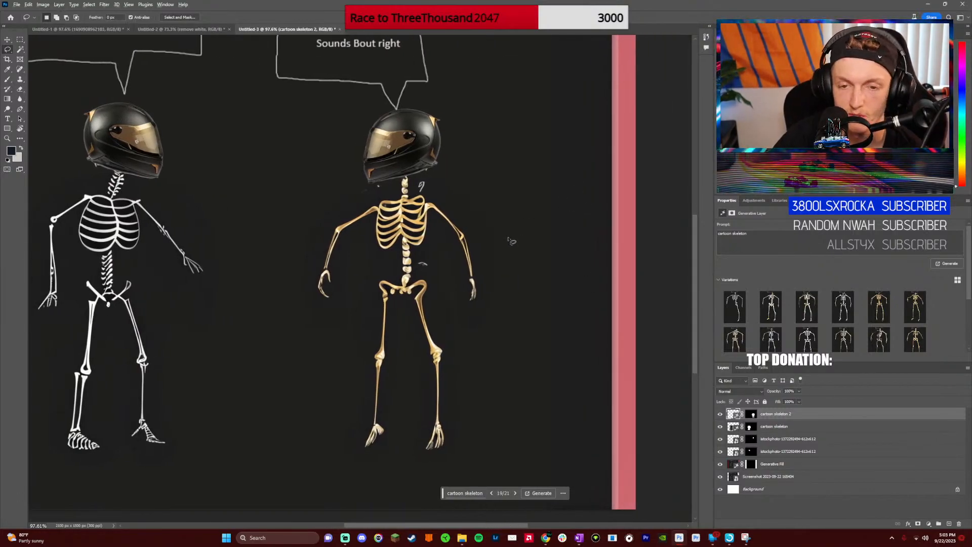
pyautogui.scroll(-3, 512, 241)
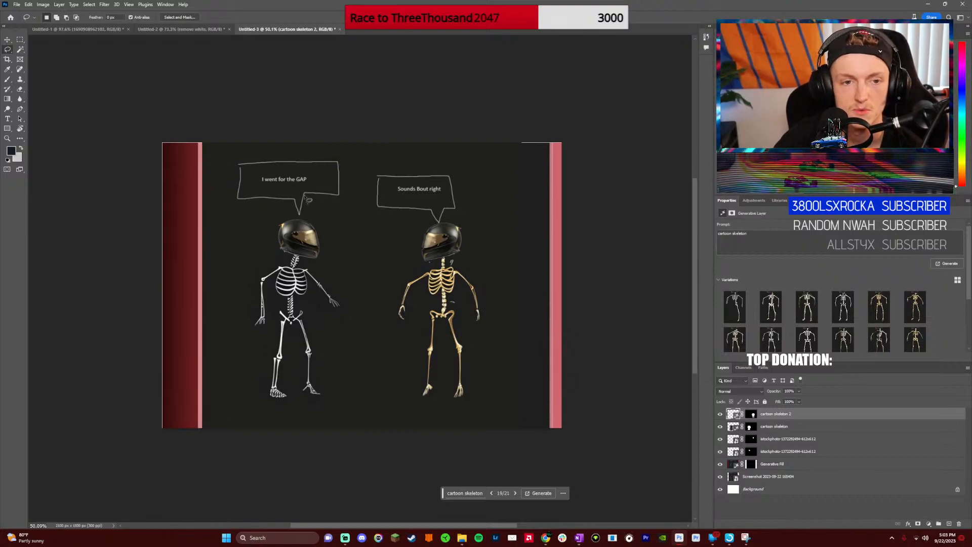
pyautogui.click(8, 59)
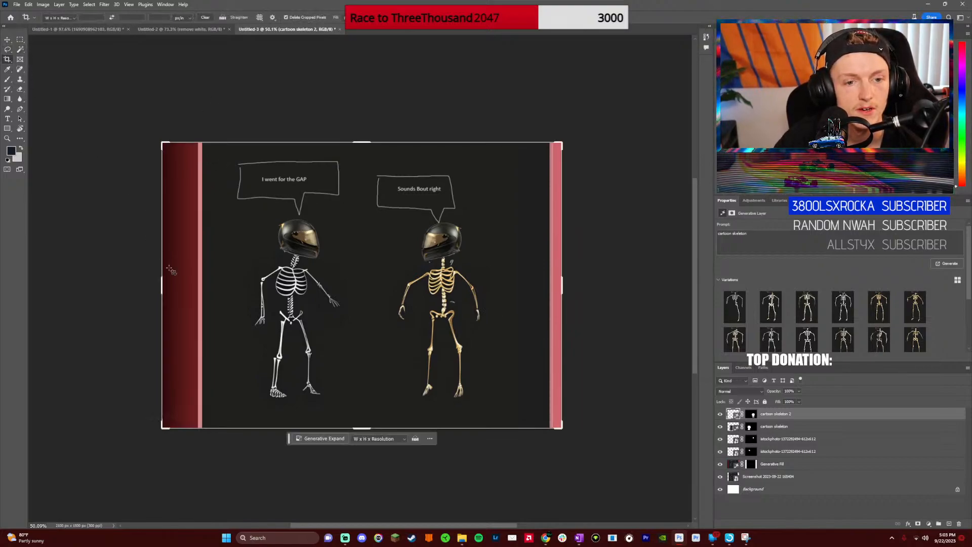
pyautogui.moveTo(162, 283); pyautogui.dragTo(104, 283)
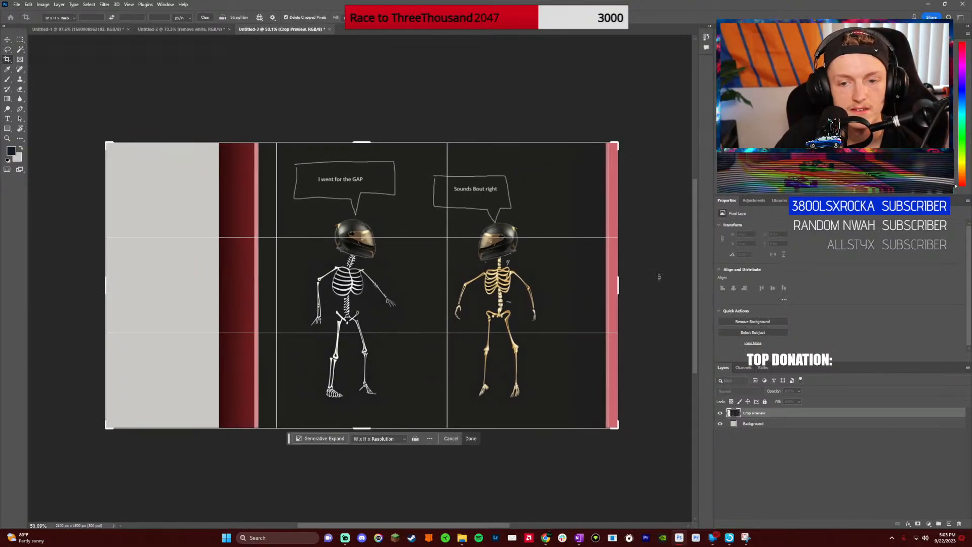
pyautogui.hscroll(3, 484, 528)
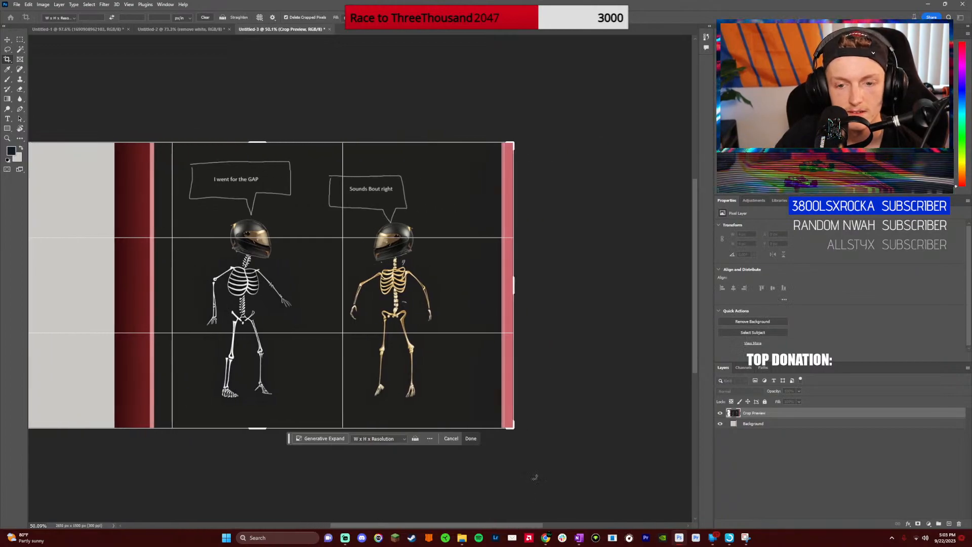
pyautogui.moveTo(515, 287); pyautogui.dragTo(578, 285)
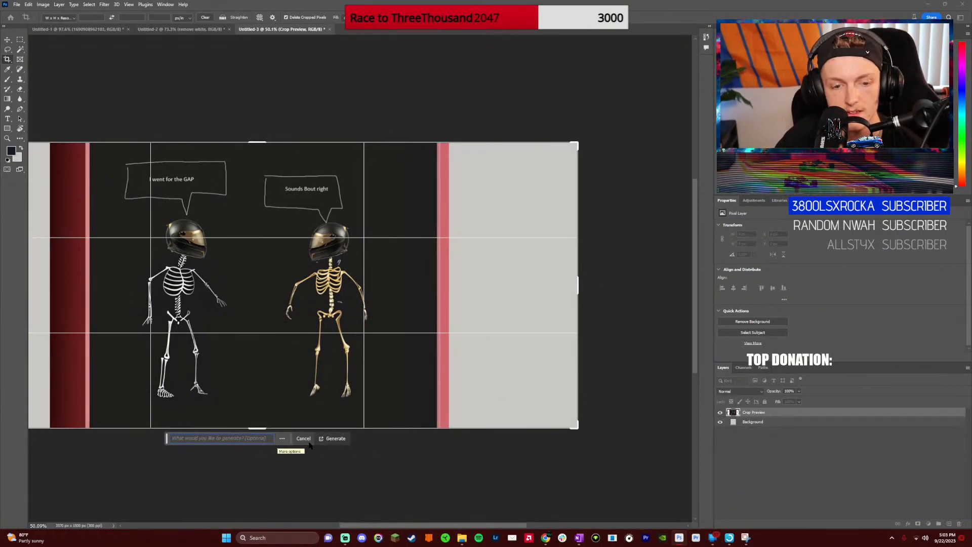
pyautogui.click(333, 439)
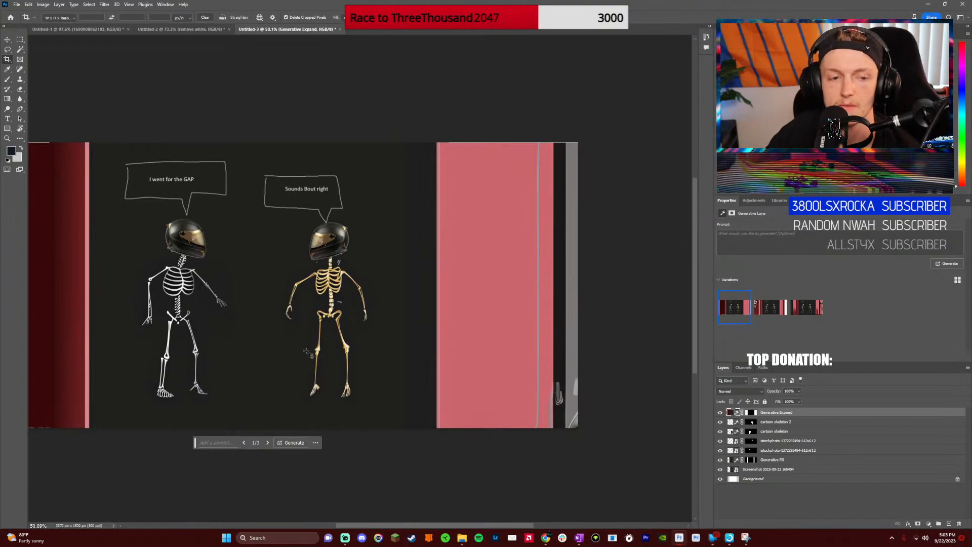
# Select the pink and grey border area beside the golden skeleton and generate a fill with the prompt "remove red, expand grey"
pyautogui.moveTo(400, 526); pyautogui.dragTo(378, 528)
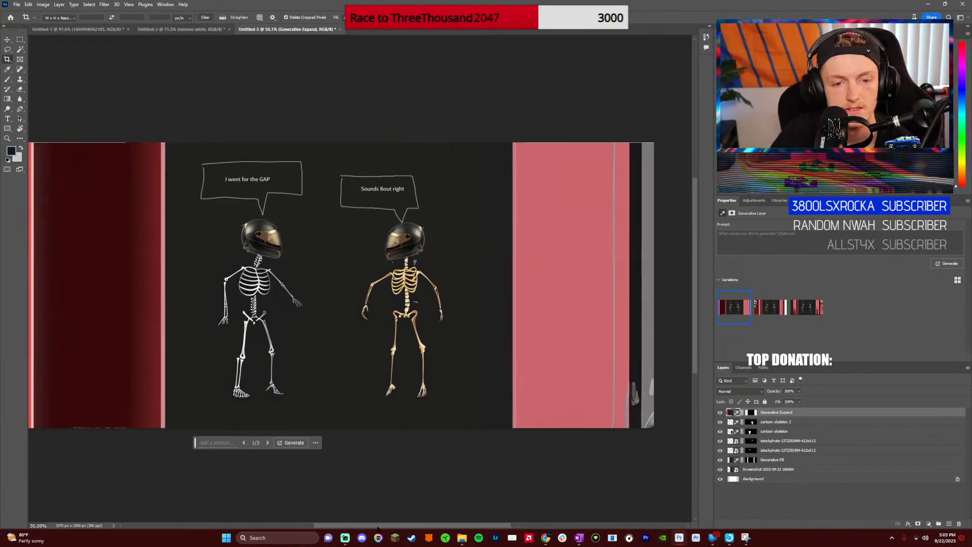
pyautogui.click(20, 39)
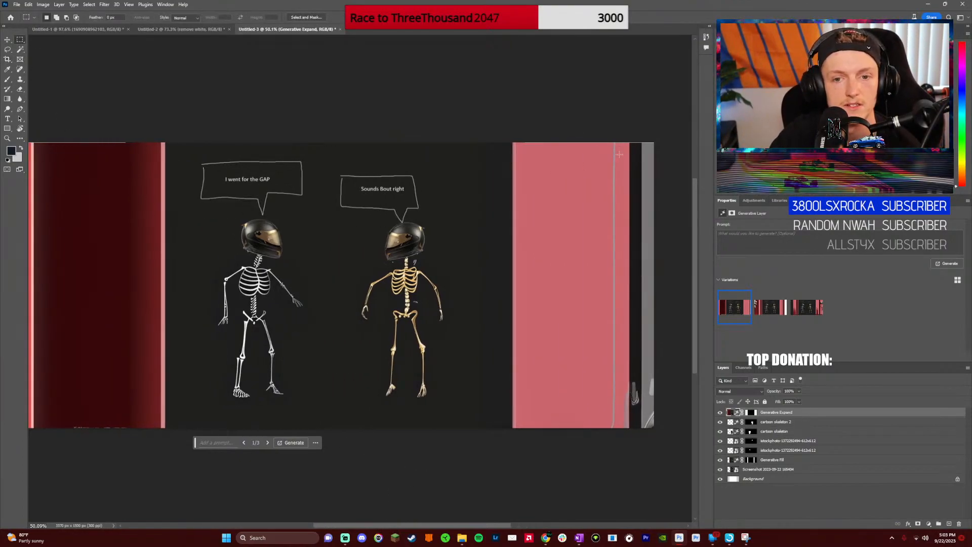
pyautogui.moveTo(654, 142); pyautogui.dragTo(493, 436)
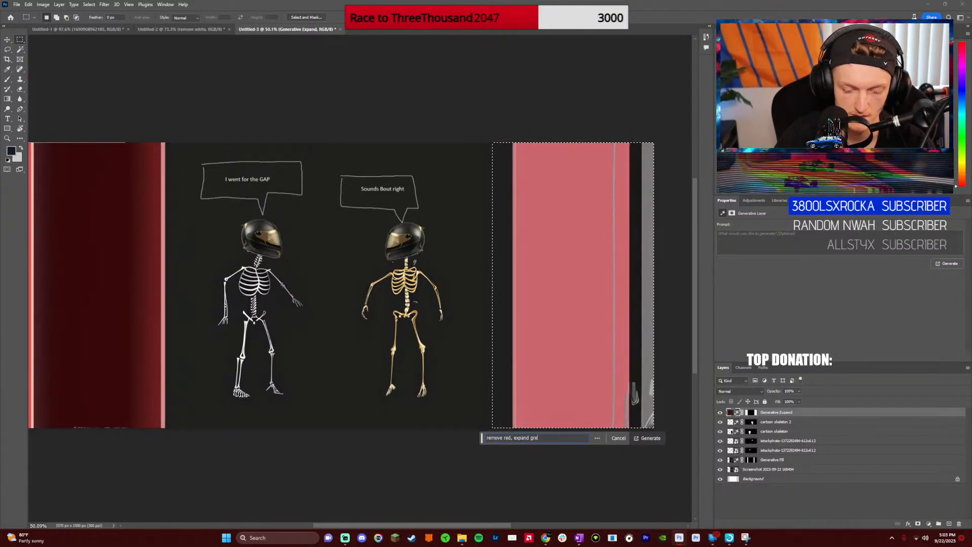
pyautogui.write('y')
pyautogui.press('Return')
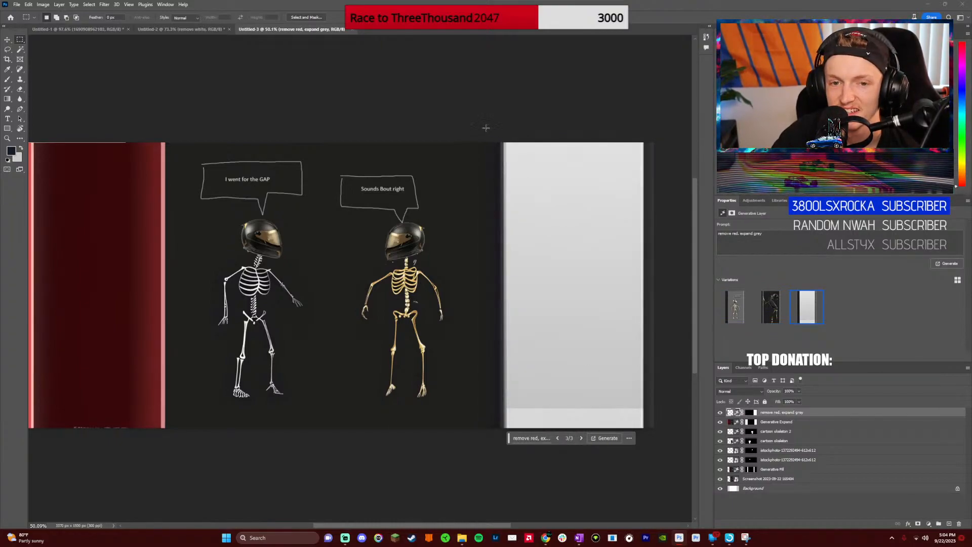
# Select the white panel beside the golden skeleton, generate a fill with the prompt "remove white", and choose the third variation
pyautogui.moveTo(487, 142); pyautogui.dragTo(685, 439)
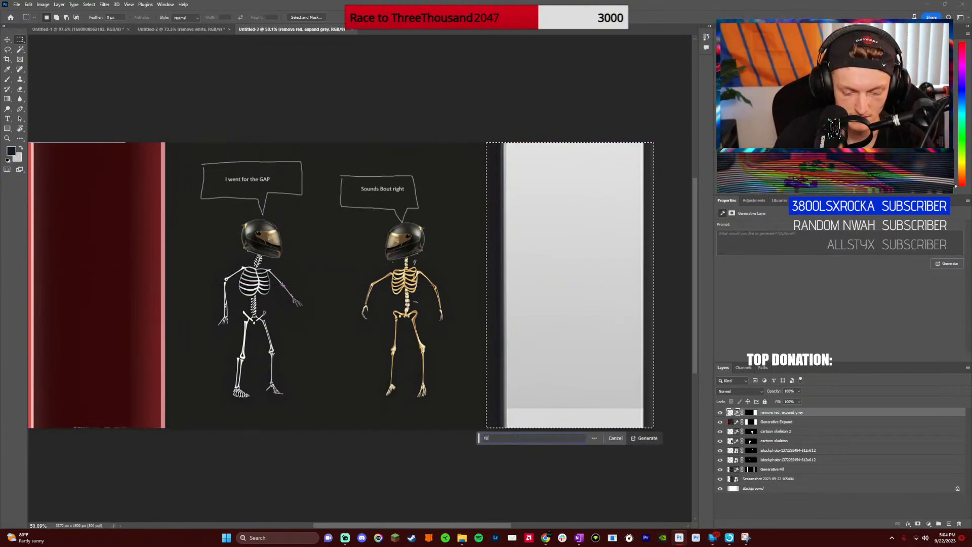
pyautogui.write('remove')
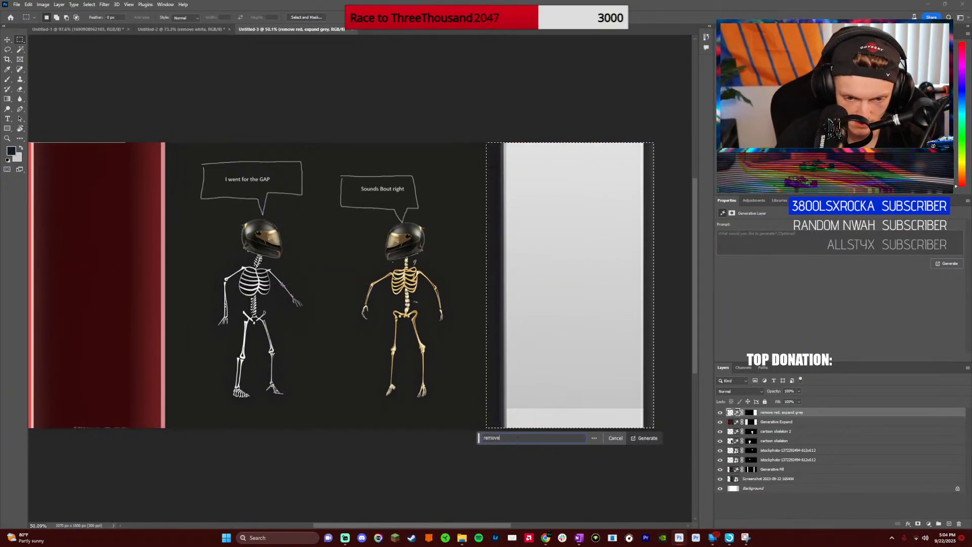
pyautogui.write(' white')
pyautogui.press('Return')
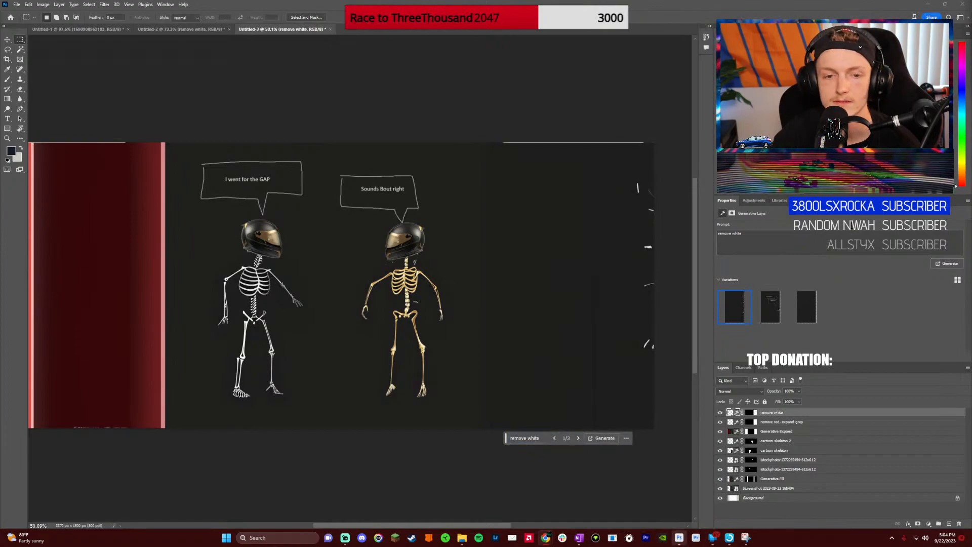
pyautogui.click(803, 314)
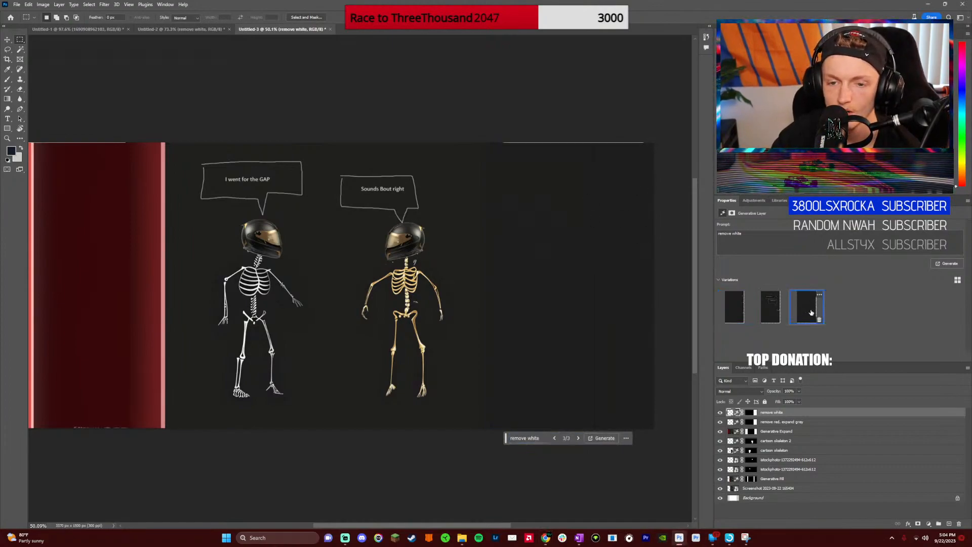
# Select the red border beside the white skeleton, fill it with the prompt "remove red", compare the variations, and keep the first
pyautogui.hscroll(-2, 246, 205)
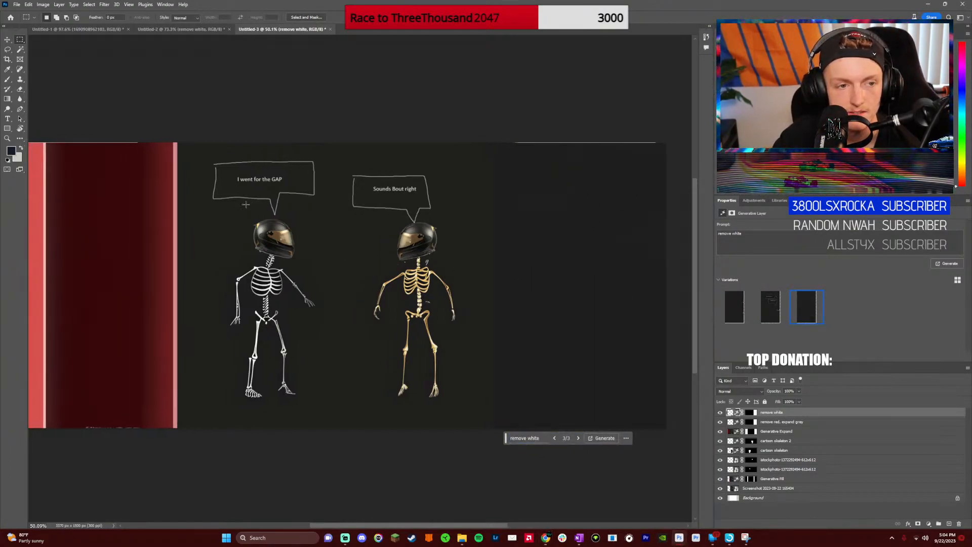
pyautogui.hscroll(-3, 246, 204)
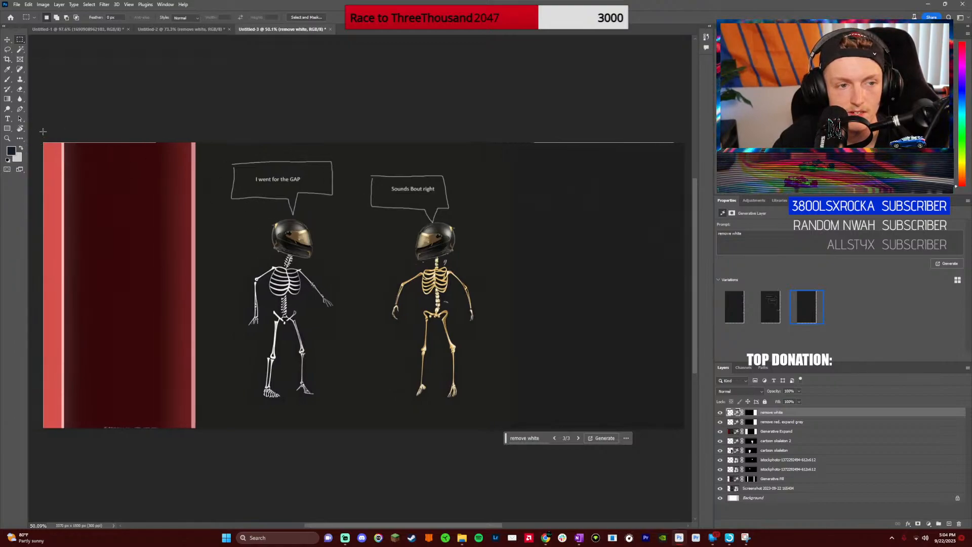
pyautogui.moveTo(42, 132); pyautogui.dragTo(209, 442)
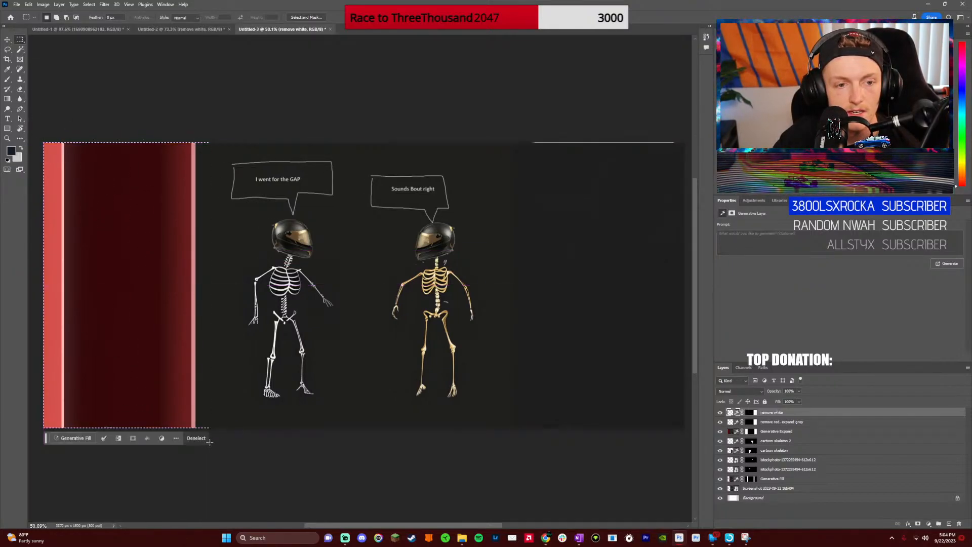
pyautogui.click(73, 438)
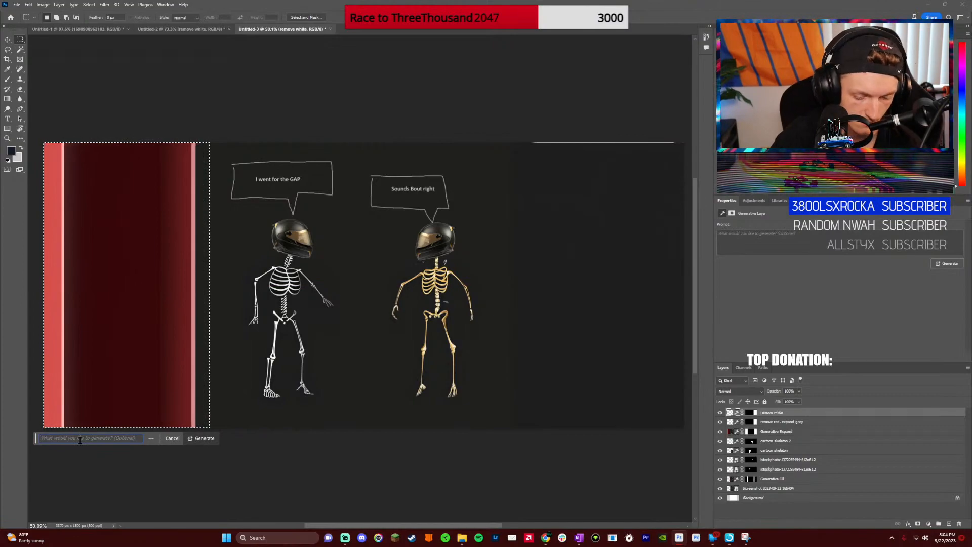
pyautogui.write('remove re')
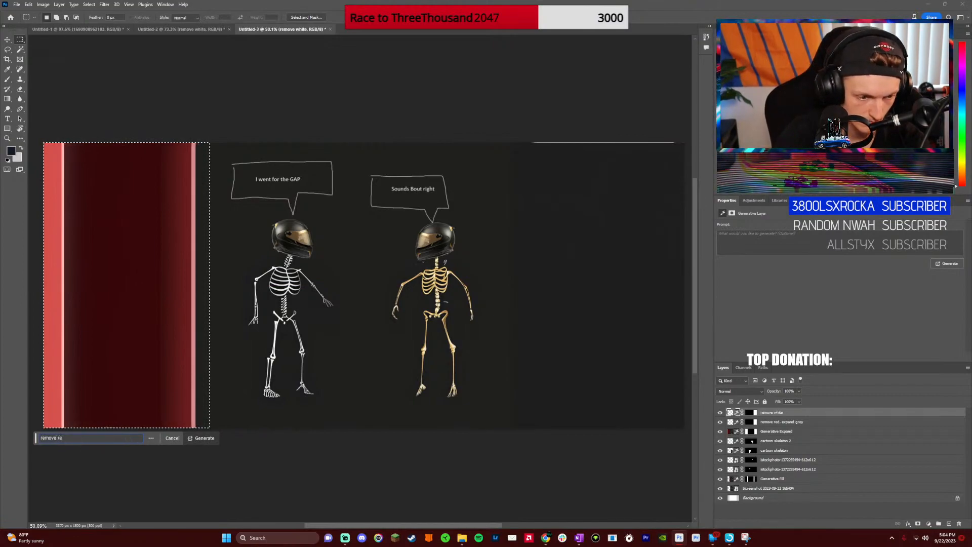
pyautogui.write('d')
pyautogui.press('Return')
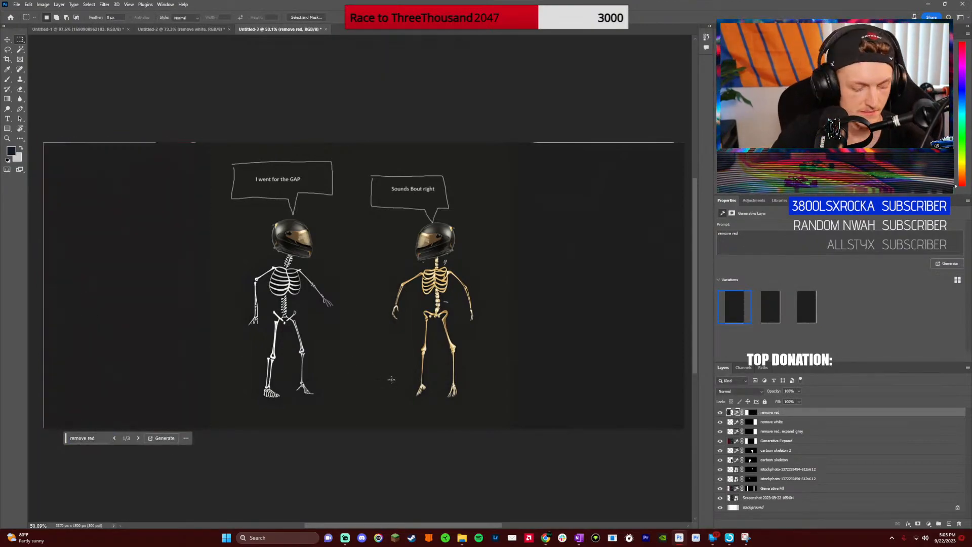
pyautogui.click(767, 311)
pyautogui.click(734, 308)
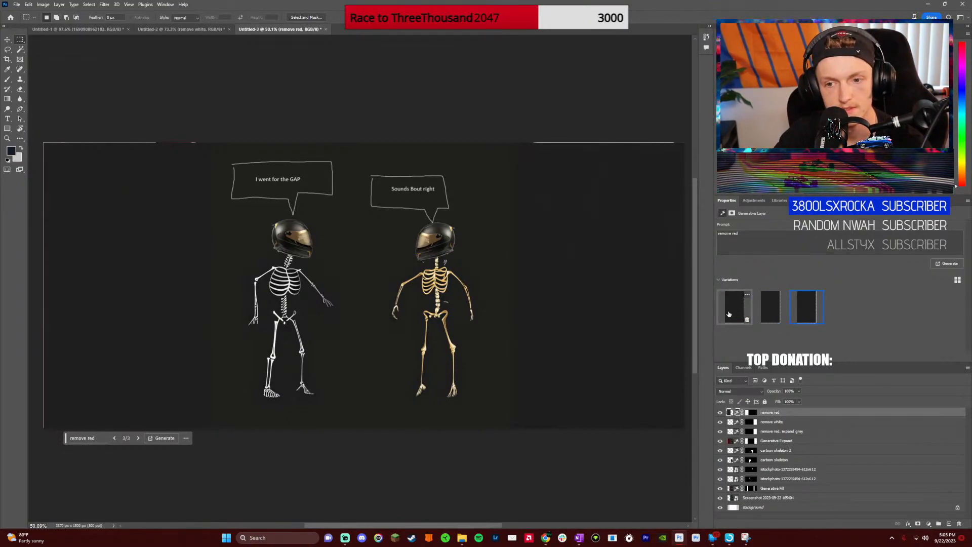
# Fill a rectangle in the dark area beside the golden skeleton with the prompt "the front end of a race car" and view the second variation
pyautogui.scroll(1, 263, 367)
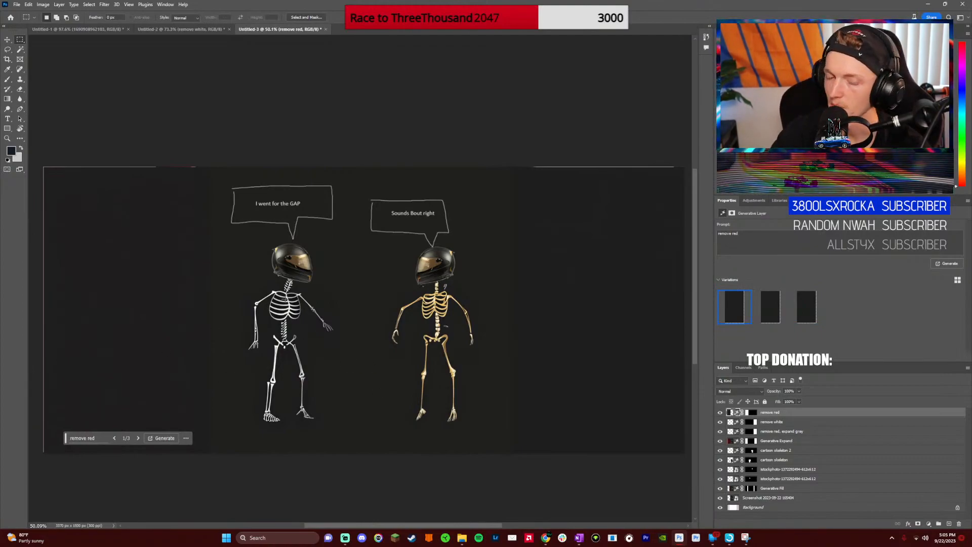
pyautogui.hscroll(3, 330, 271)
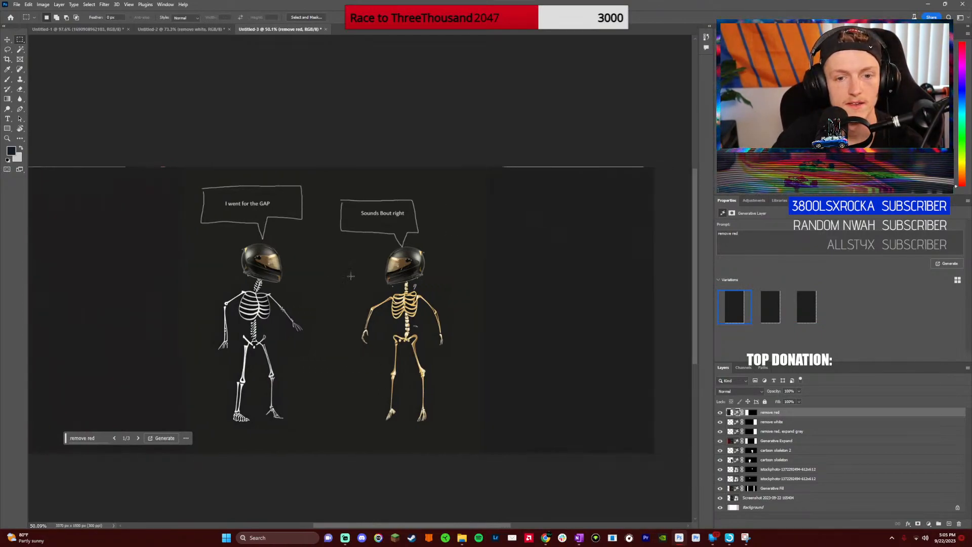
pyautogui.moveTo(665, 428); pyautogui.dragTo(444, 282)
pyautogui.click(499, 439)
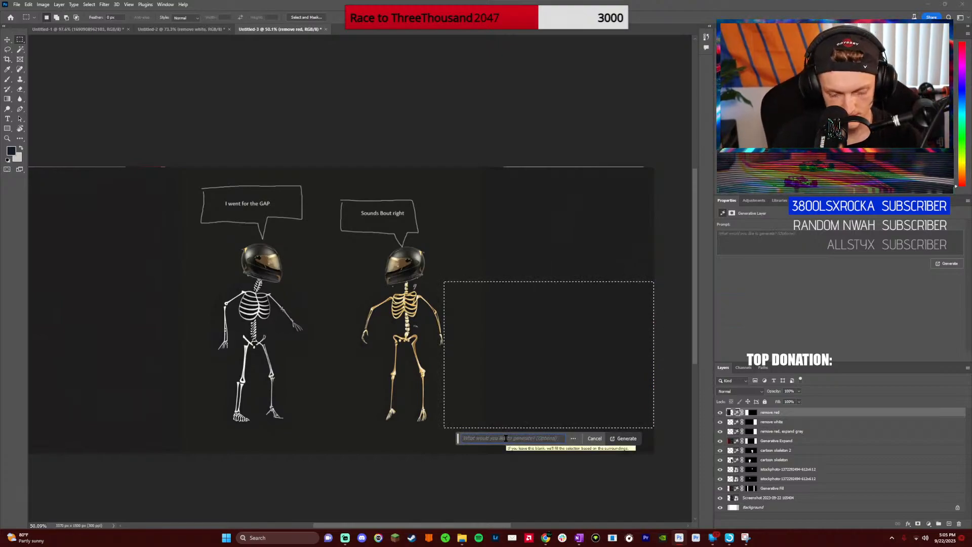
pyautogui.write('the f')
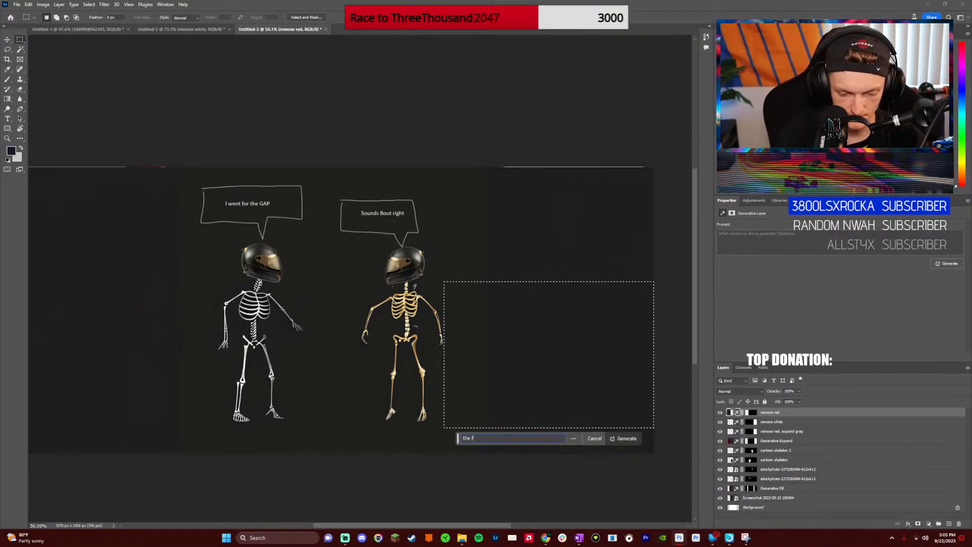
pyautogui.write('ront end of a race car')
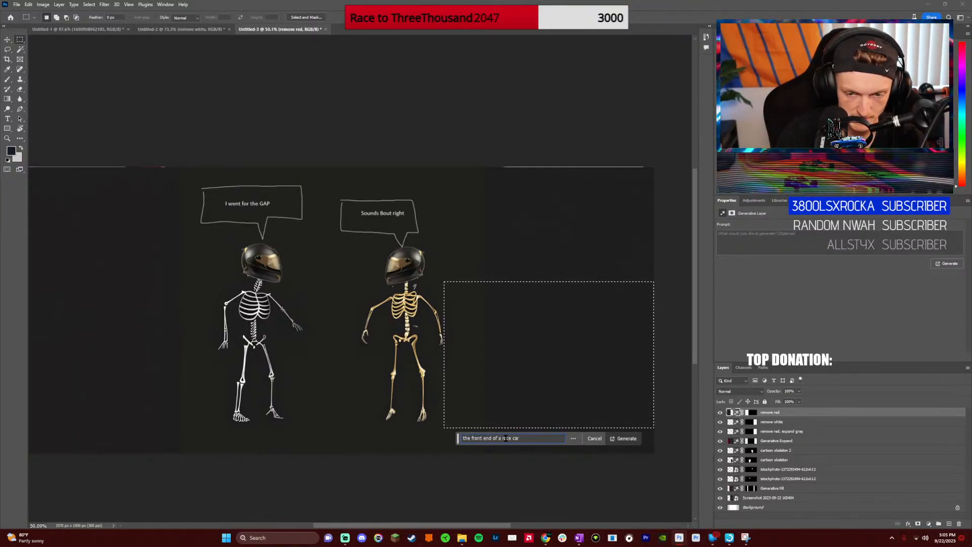
pyautogui.press('Return')
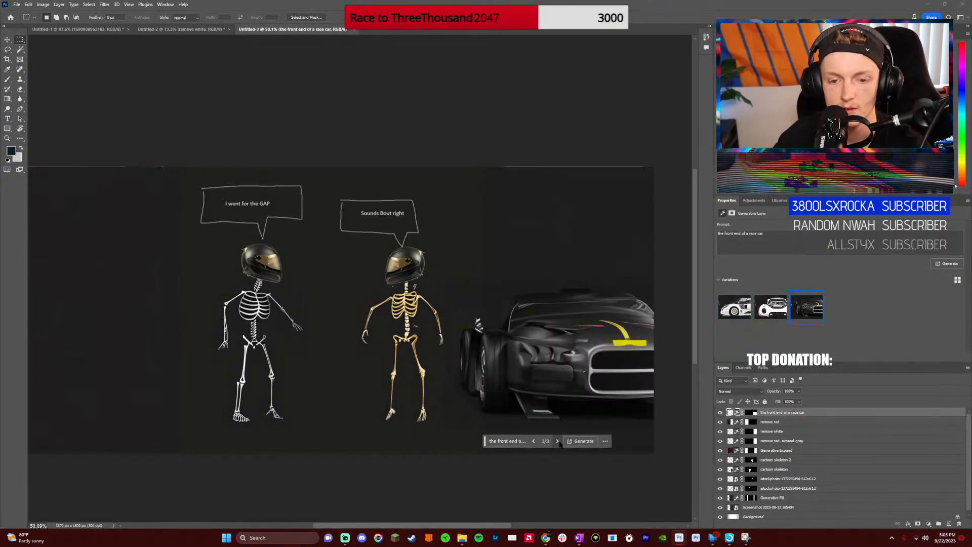
pyautogui.click(533, 443)
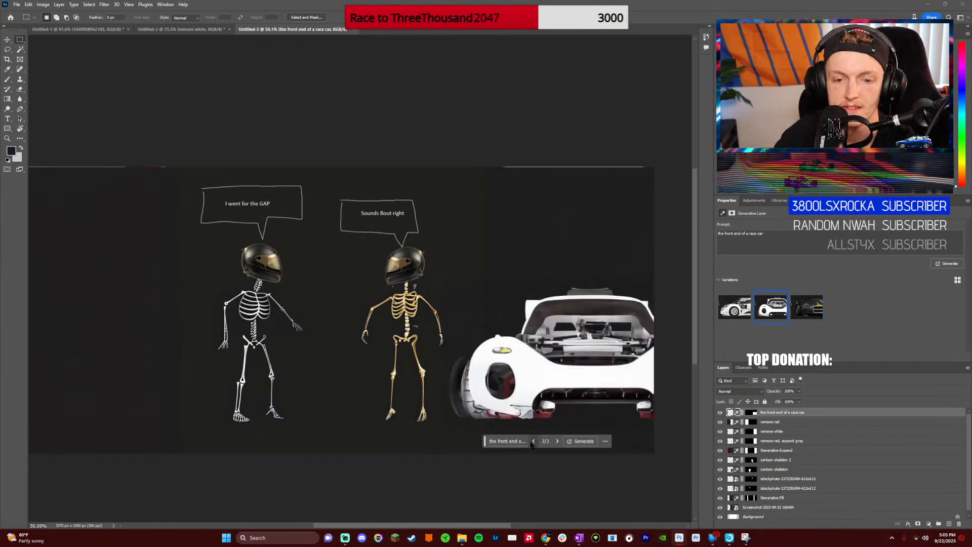
# Extend the car prompt to "the front end of a race car, porsche, hyper real, fine details" and generate more variations
pyautogui.click(507, 441)
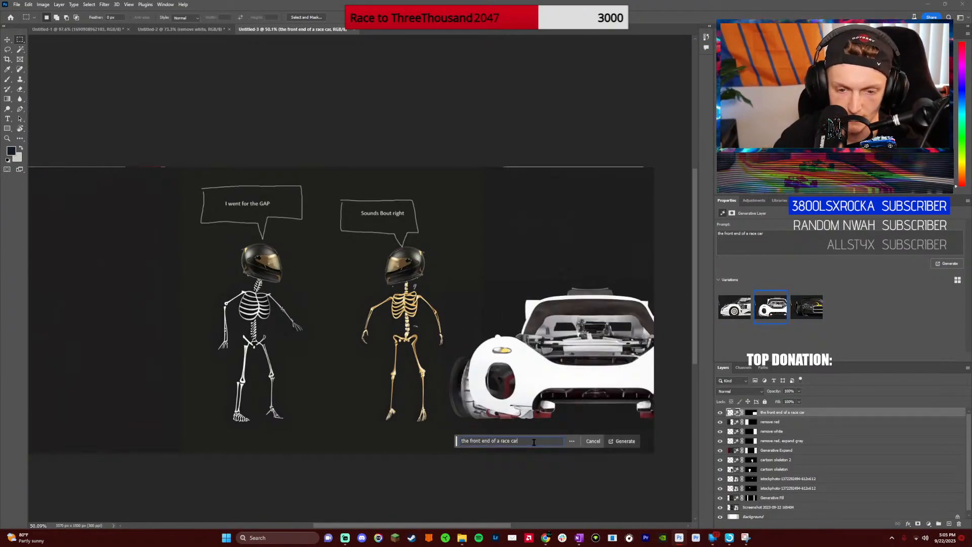
pyautogui.write(', po')
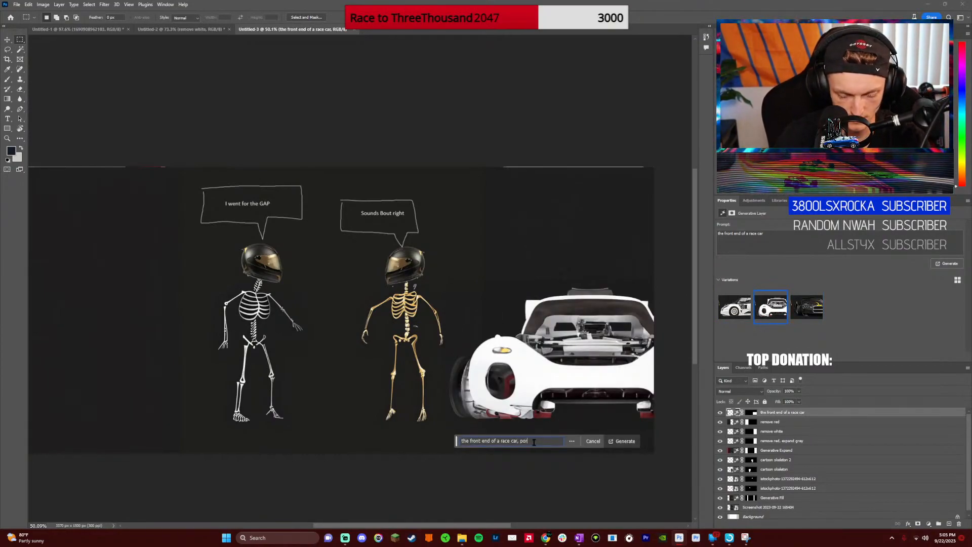
pyautogui.write('rsche')
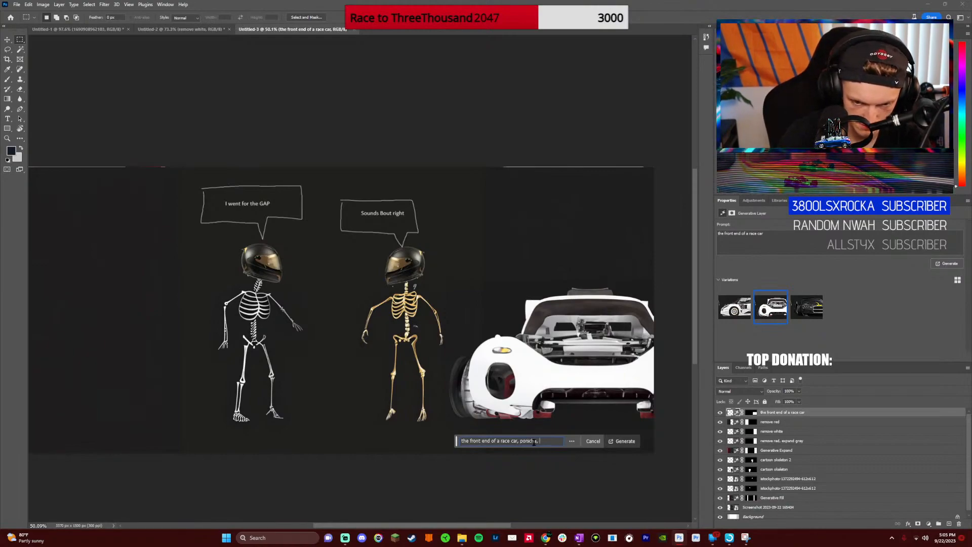
pyautogui.write(', hyper real')
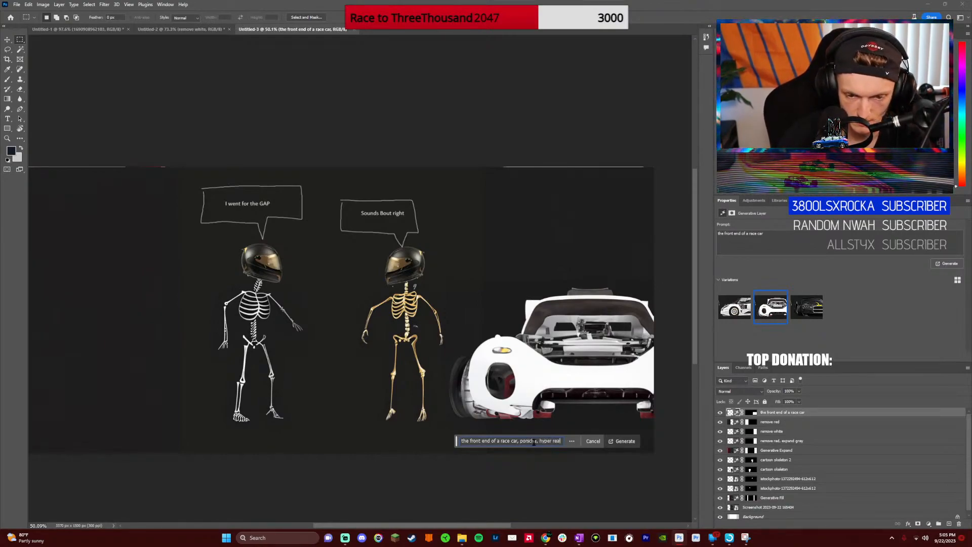
pyautogui.write(', ')
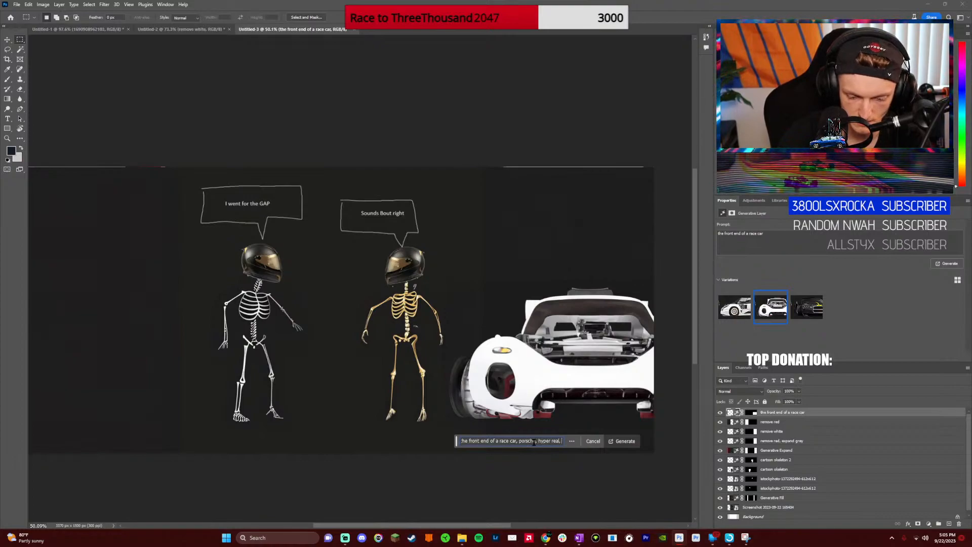
pyautogui.write('fine detail')
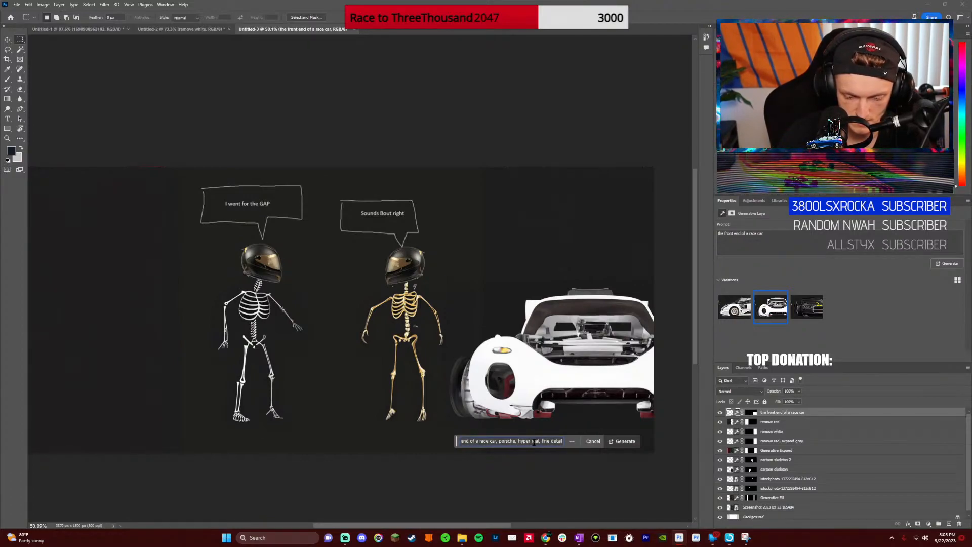
pyautogui.write('s,')
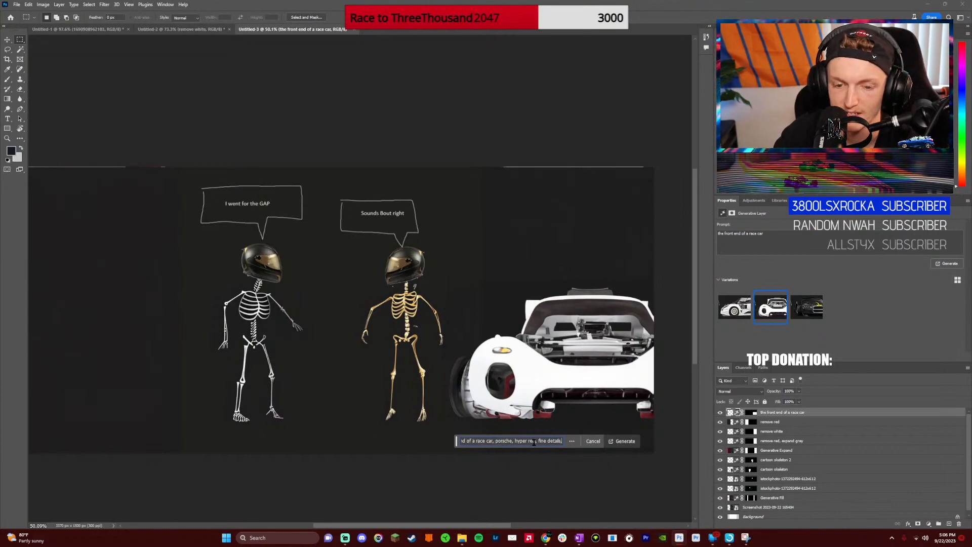
pyautogui.press('Return')
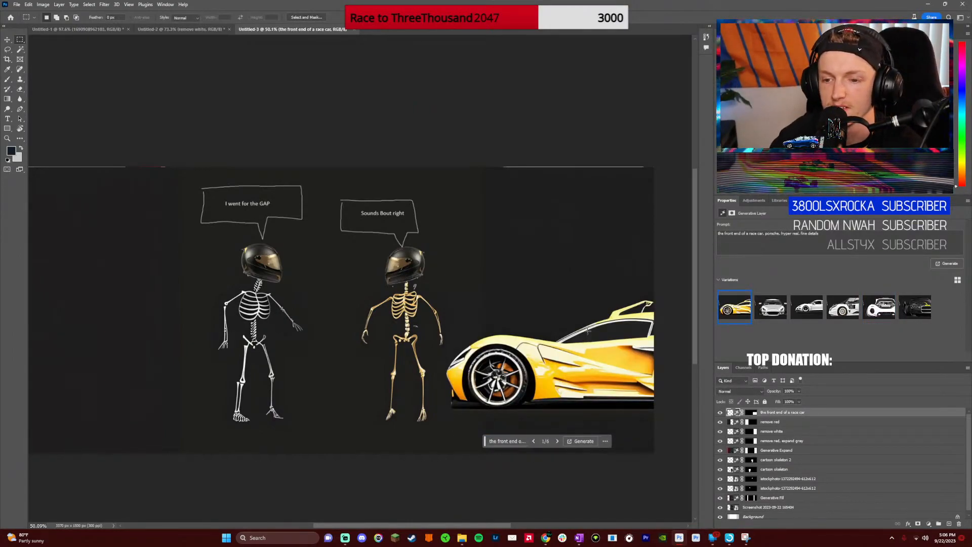
# Compare the first four race car variations, return to the first one, and generate another set with the same prompt
pyautogui.click(558, 441)
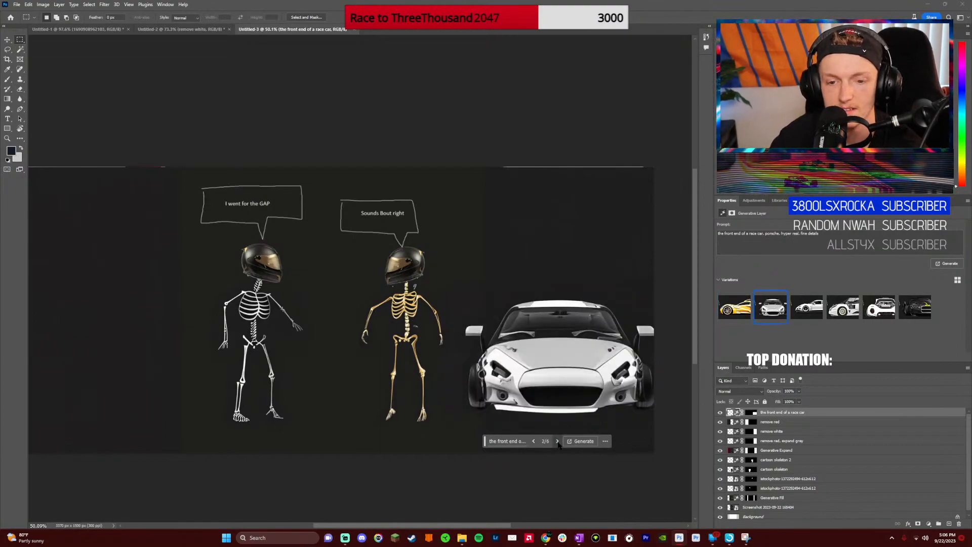
pyautogui.click(557, 441)
pyautogui.click(558, 441)
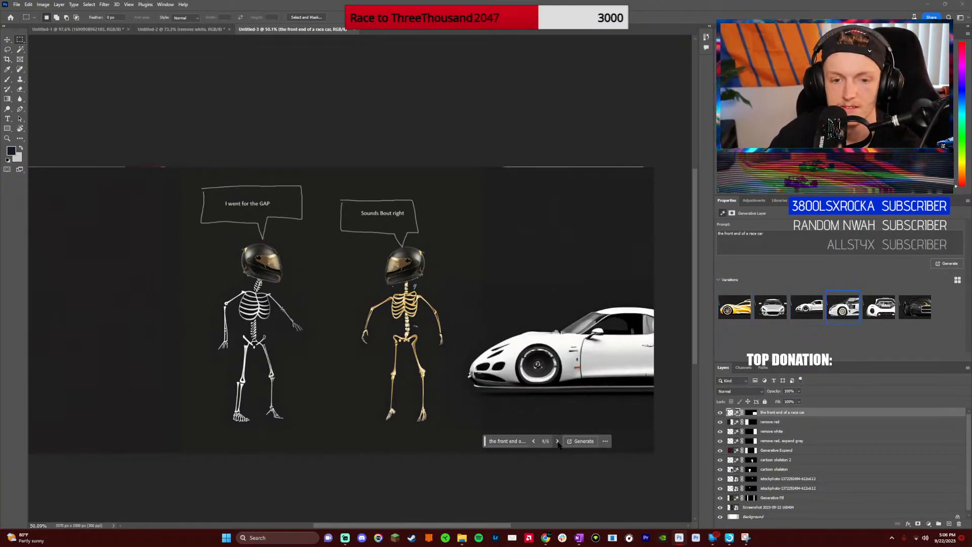
pyautogui.click(534, 442)
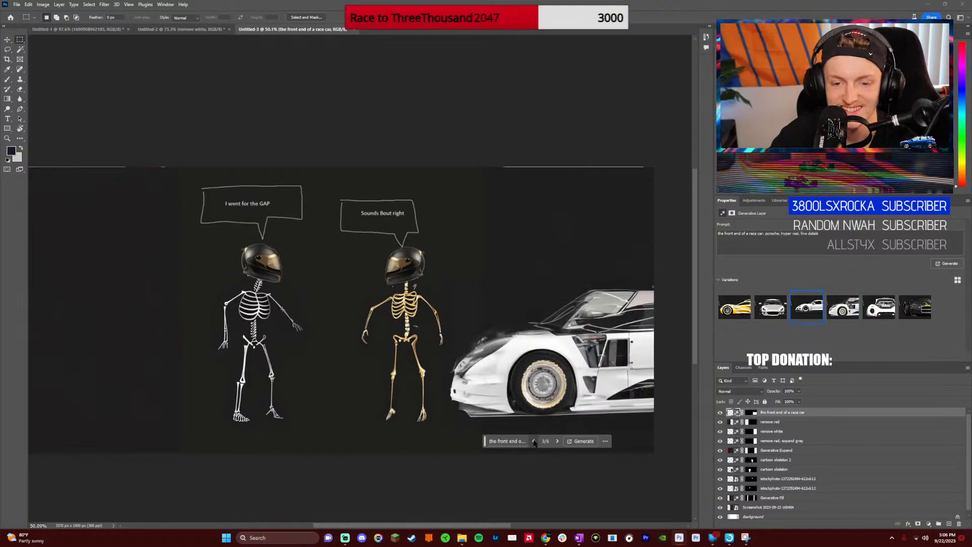
pyautogui.click(534, 442)
pyautogui.click(534, 442)
pyautogui.click(589, 444)
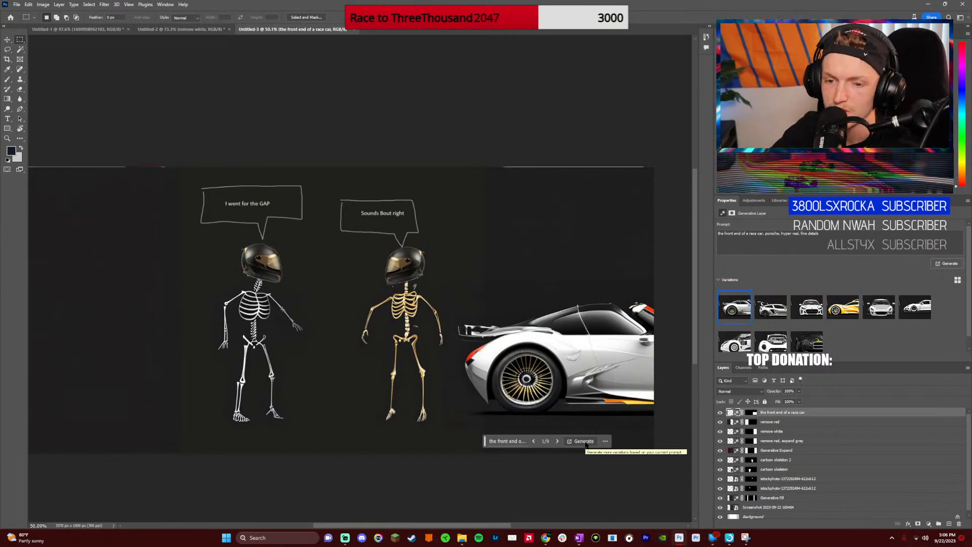
# Compare the first four race car variations, go back to the second one, and generate another set with the same prompt
pyautogui.click(558, 441)
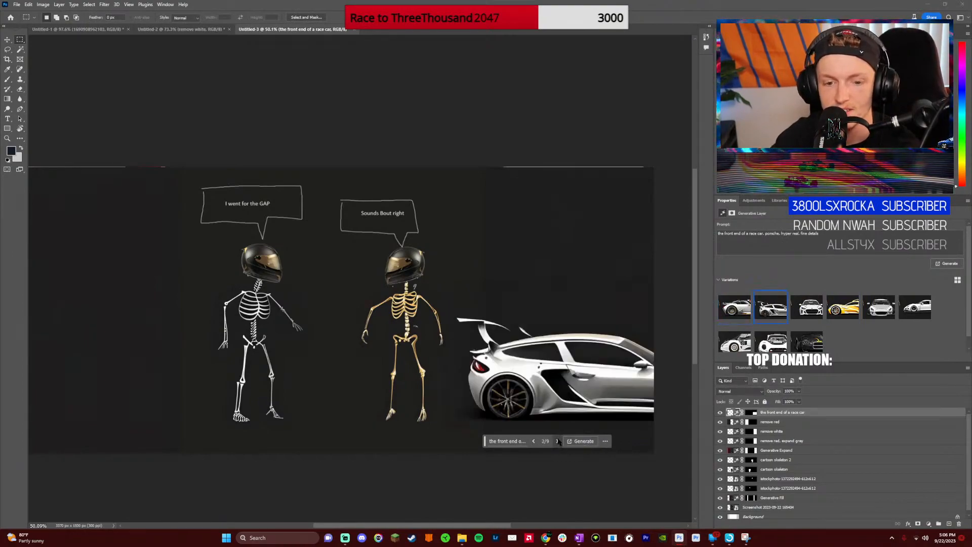
pyautogui.click(558, 441)
pyautogui.click(558, 441)
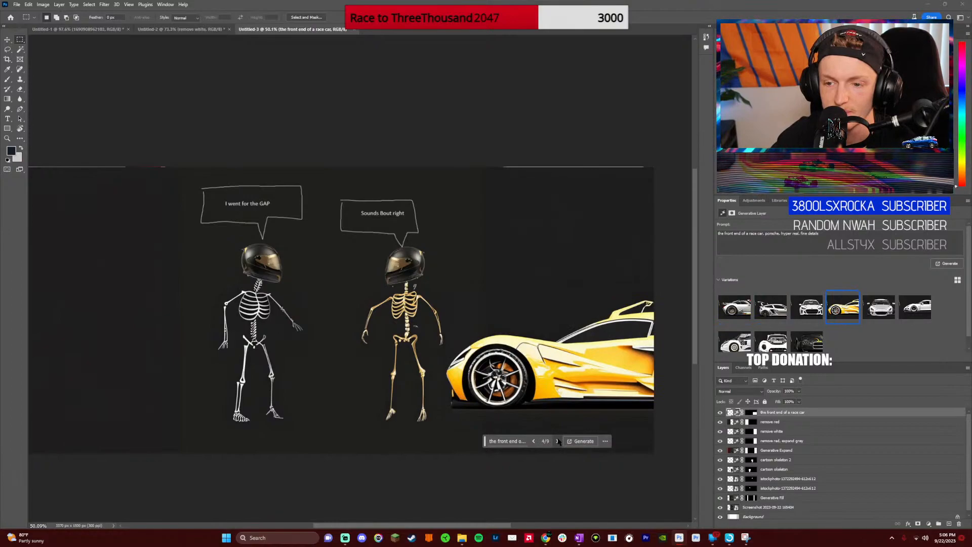
pyautogui.click(534, 441)
pyautogui.click(534, 441)
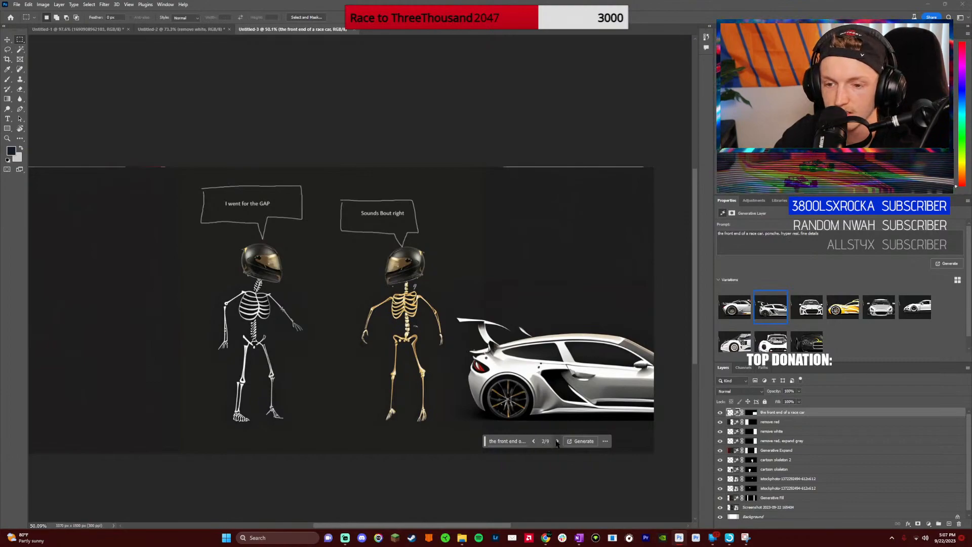
pyautogui.click(582, 441)
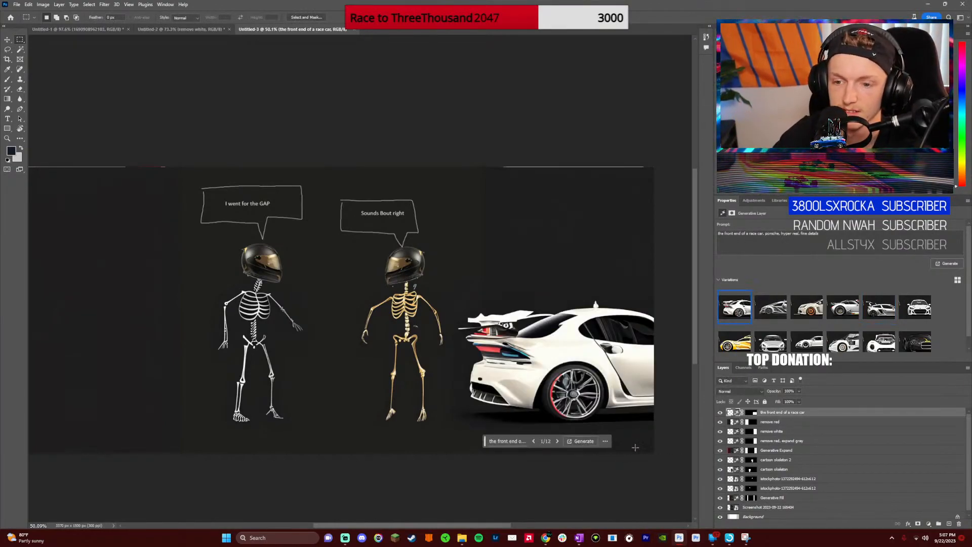
# Review the newly generated race car variations and generate one more set with the unchanged prompt
pyautogui.click(558, 442)
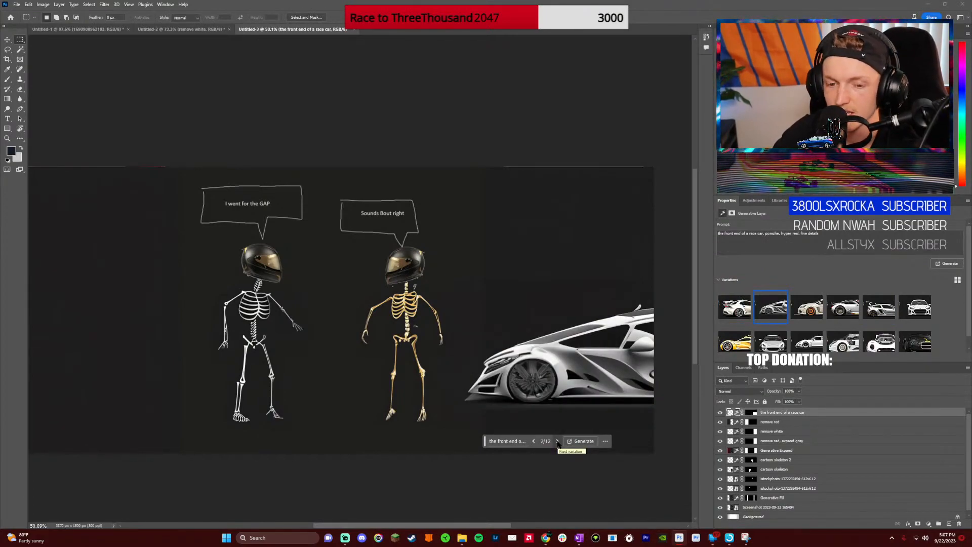
pyautogui.click(558, 442)
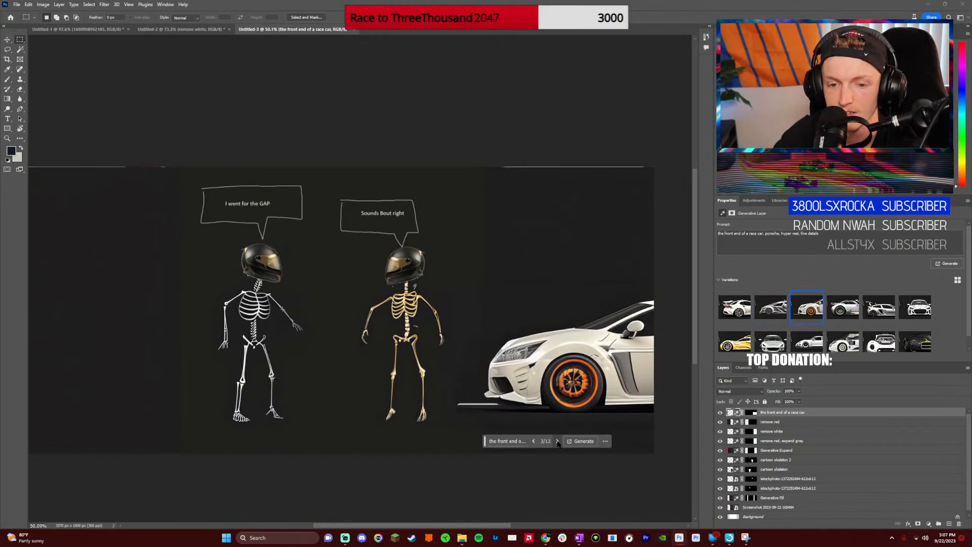
pyautogui.click(558, 441)
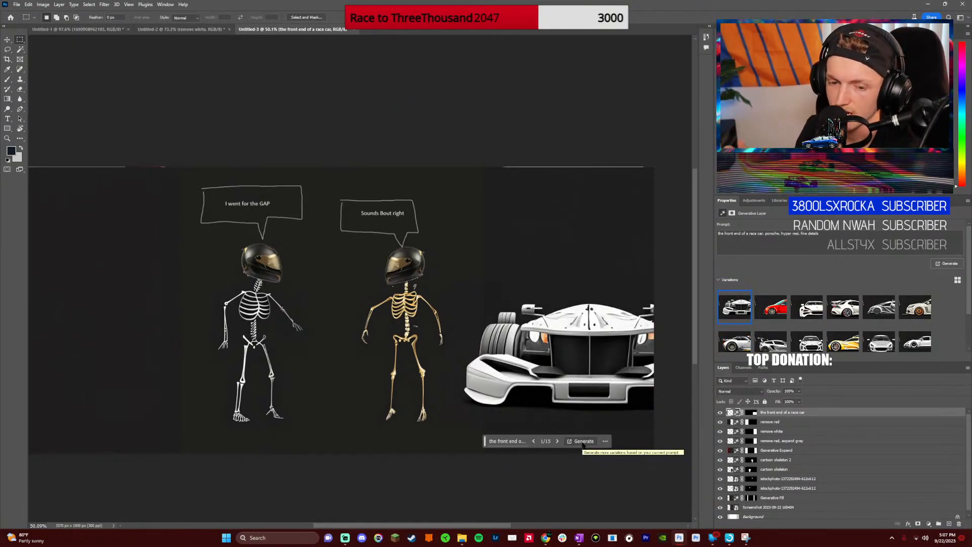
# Check the newest and oldest race car variations, then apply the eighth one, the white car with the tall rear wing
pyautogui.click(558, 443)
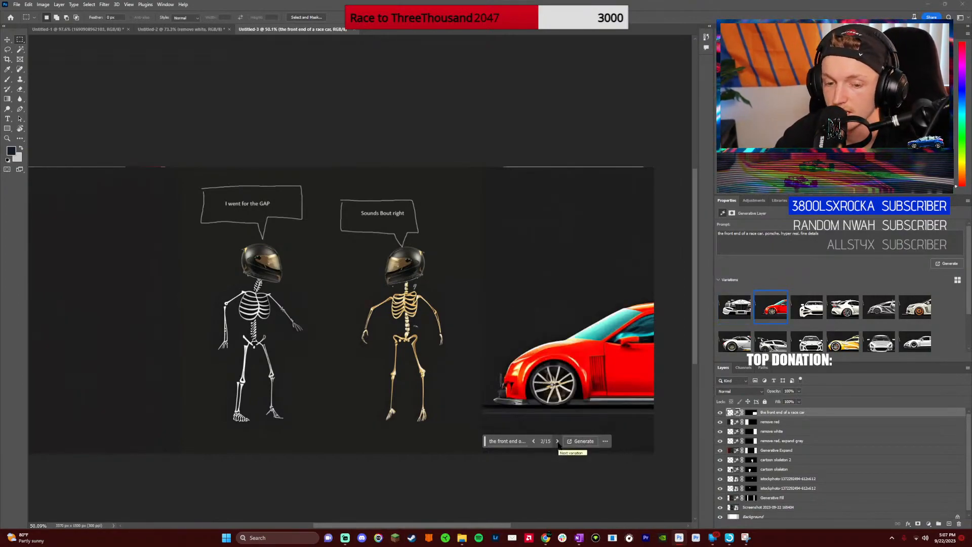
pyautogui.click(534, 443)
pyautogui.click(535, 443)
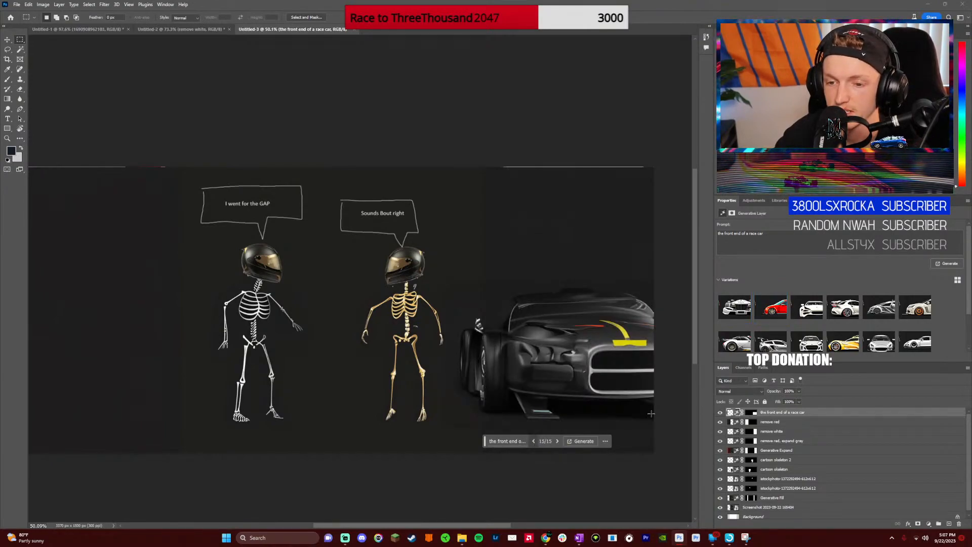
pyautogui.scroll(-1, 839, 338)
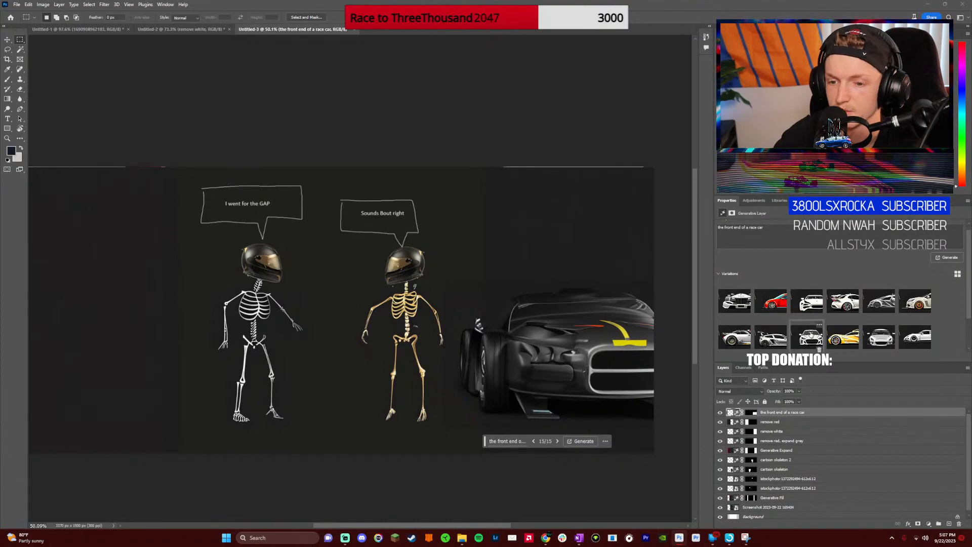
pyautogui.scroll(-1, 810, 335)
pyautogui.click(771, 330)
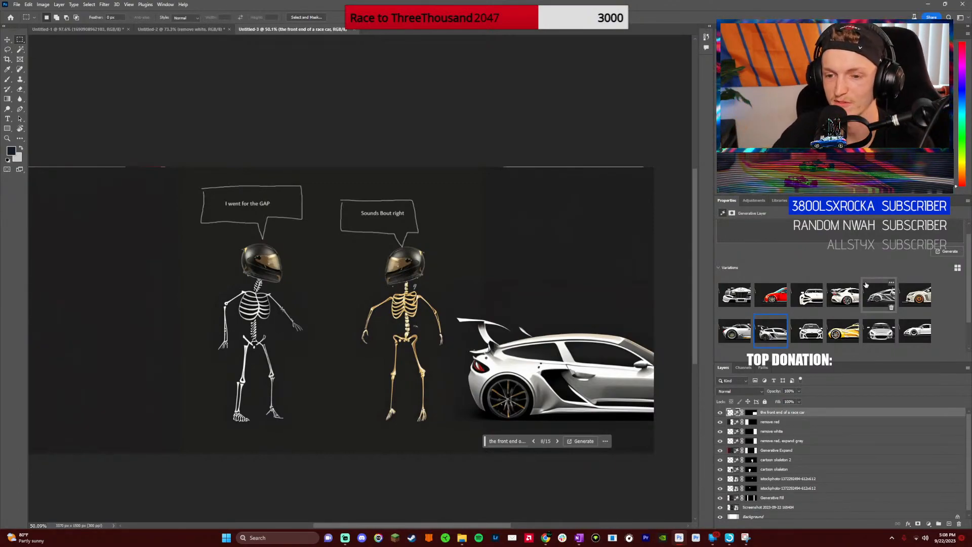
# View the 14th variation, the white car seen from the front, for comparison and return to the eighth one
pyautogui.scroll(-2, 839, 319)
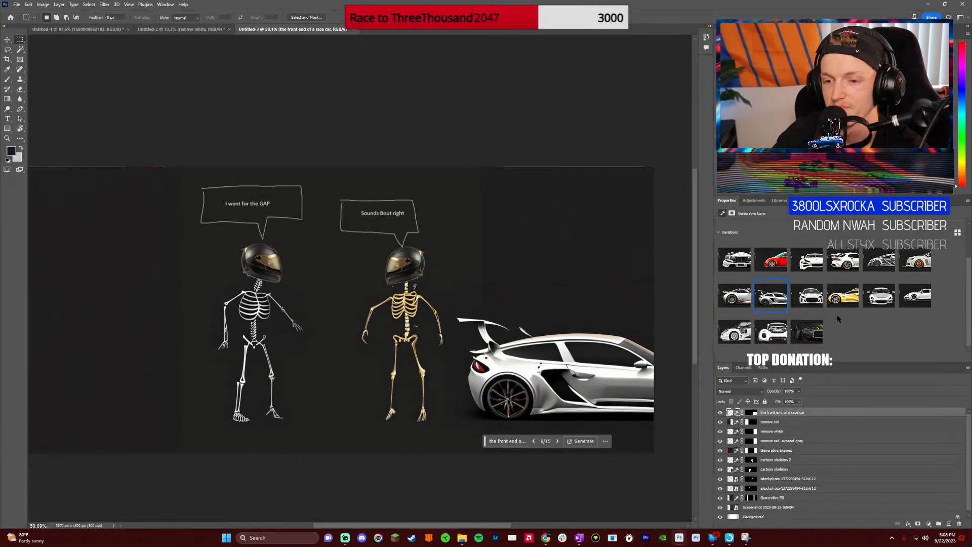
pyautogui.click(770, 332)
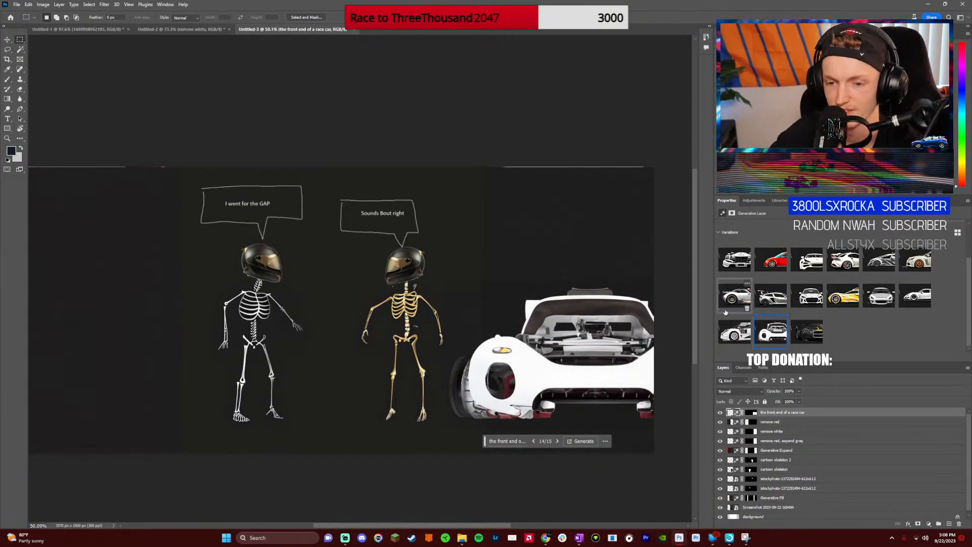
pyautogui.scroll(1, 749, 279)
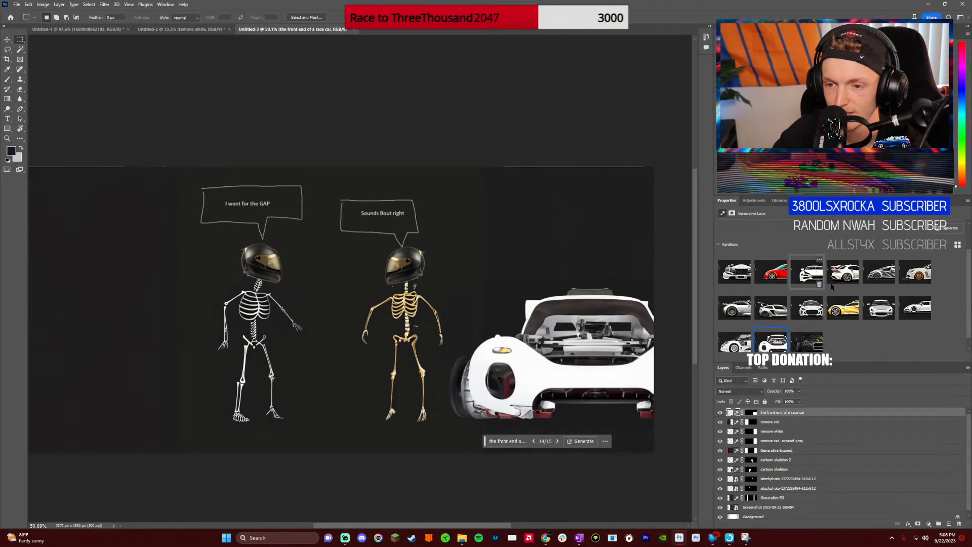
pyautogui.click(766, 310)
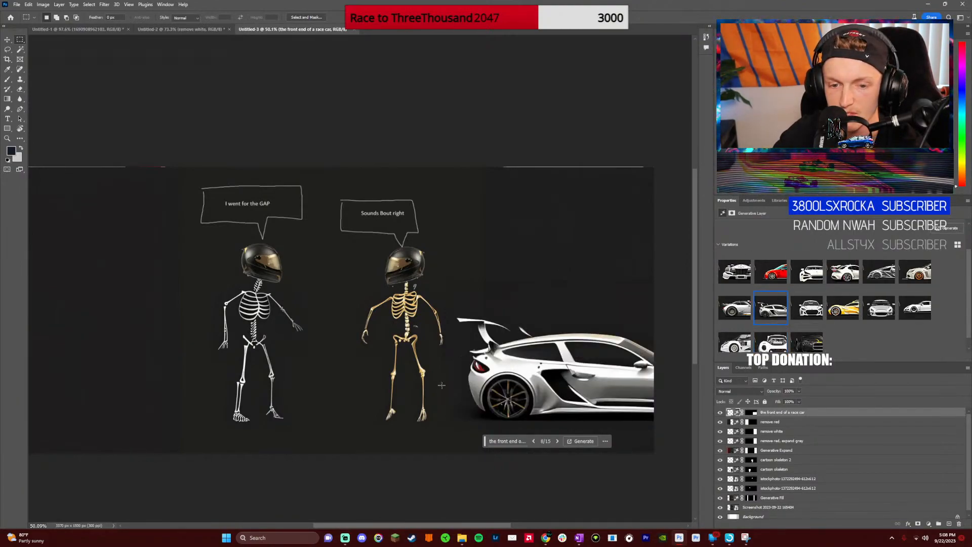
# Look at the red car in the Untitled-2 document and find its hand-drawn sketch in OneNote
pyautogui.hscroll(1, 431, 365)
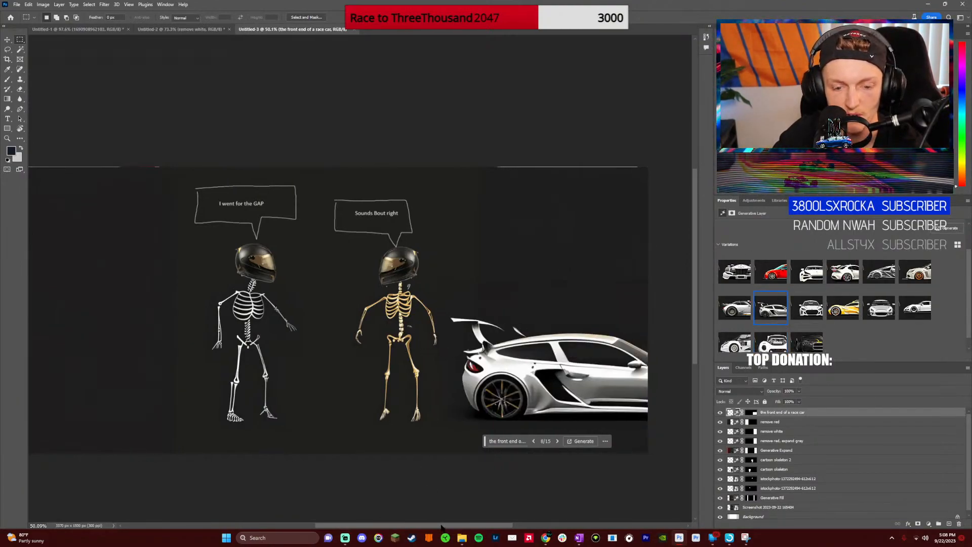
pyautogui.moveTo(442, 528); pyautogui.dragTo(398, 528)
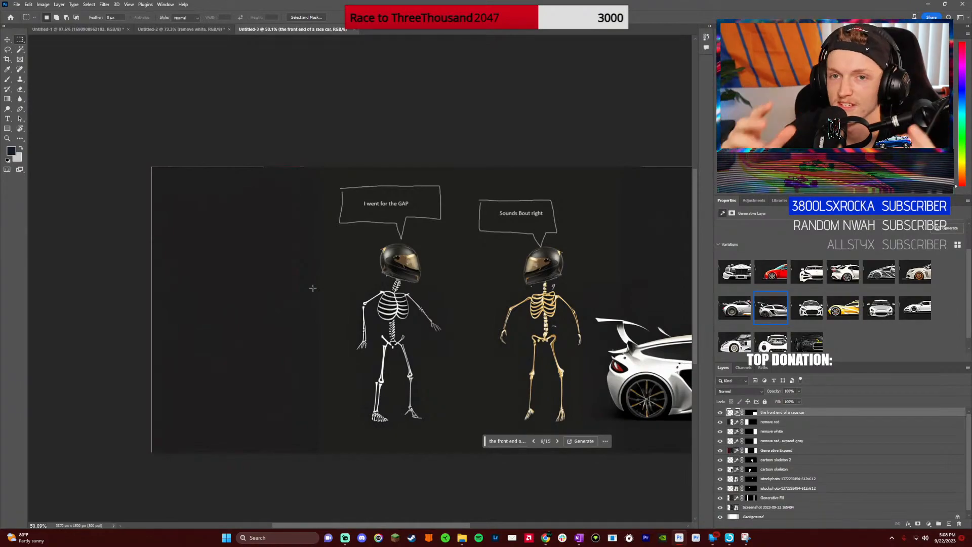
pyautogui.click(181, 29)
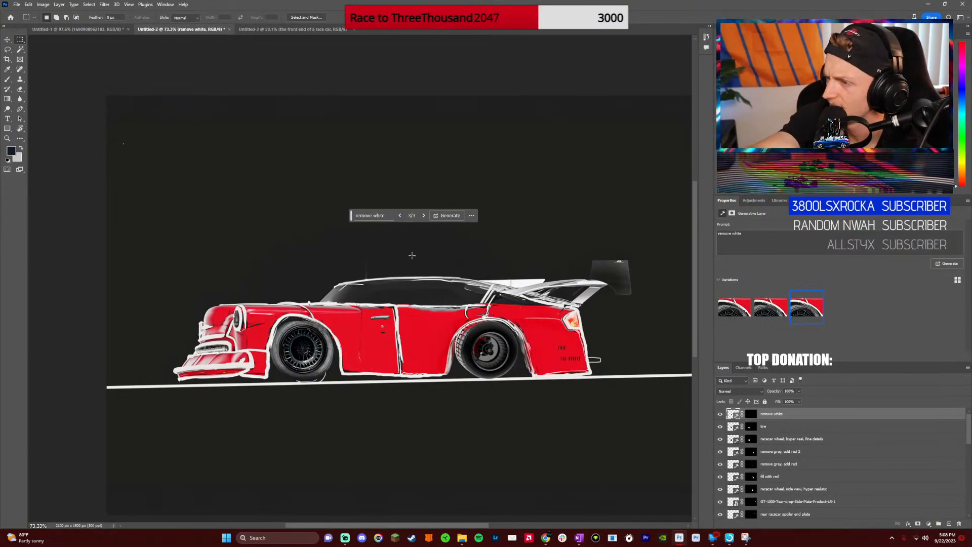
pyautogui.click(581, 539)
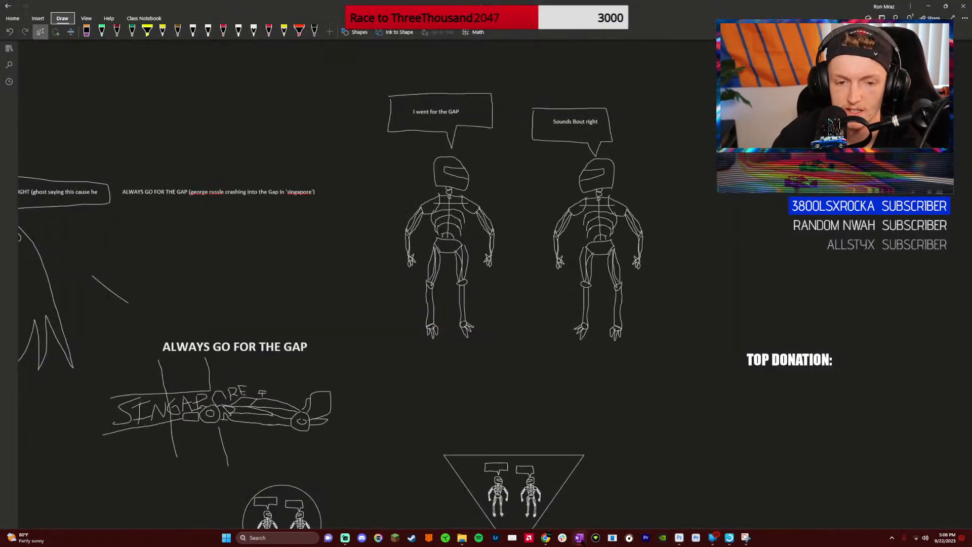
pyautogui.scroll(-10, 505, 395)
pyautogui.scroll(5, 508, 396)
pyautogui.scroll(-3, 509, 395)
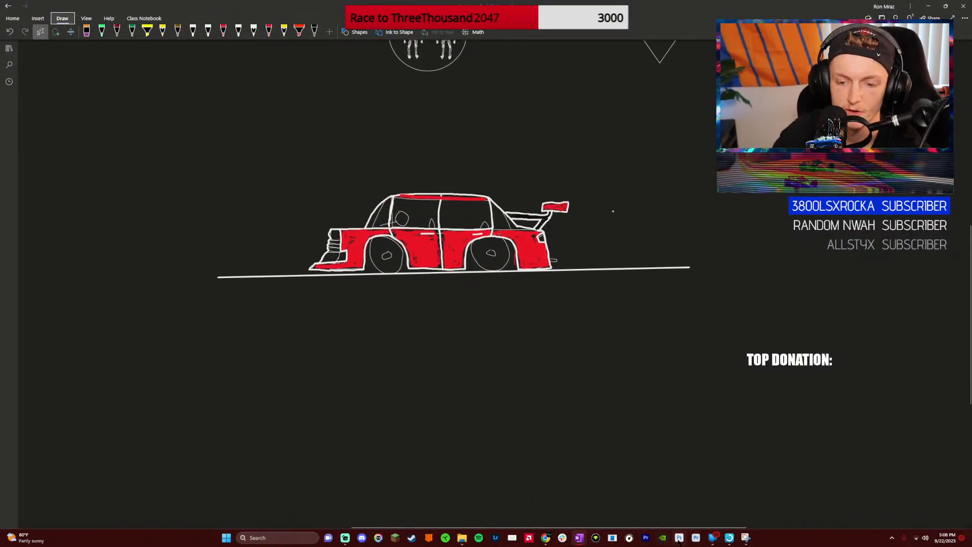
# Compare the hand-drawn red car sketch in OneNote with its Photoshop version, ending in Photoshop
pyautogui.moveTo(680, 538)
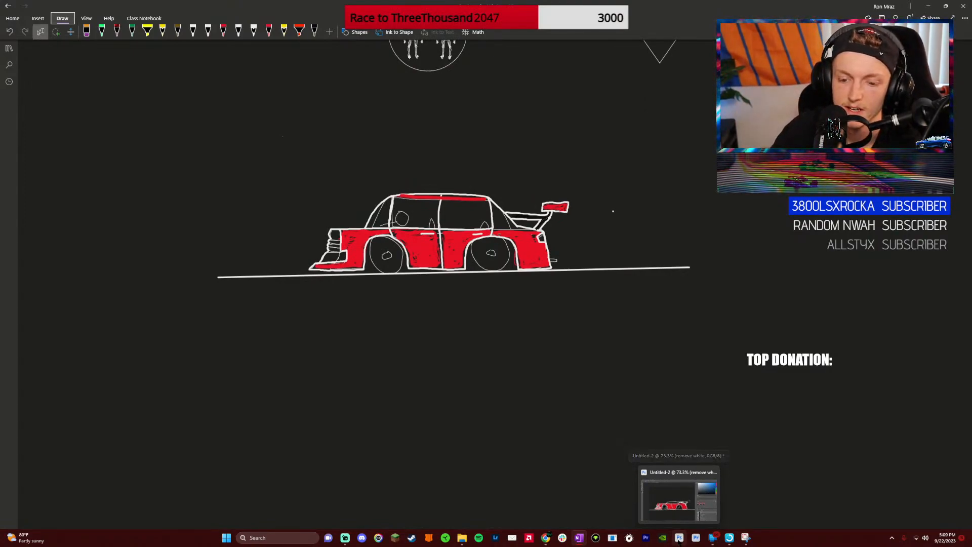
pyautogui.click(680, 539)
pyautogui.click(679, 539)
pyautogui.click(679, 539)
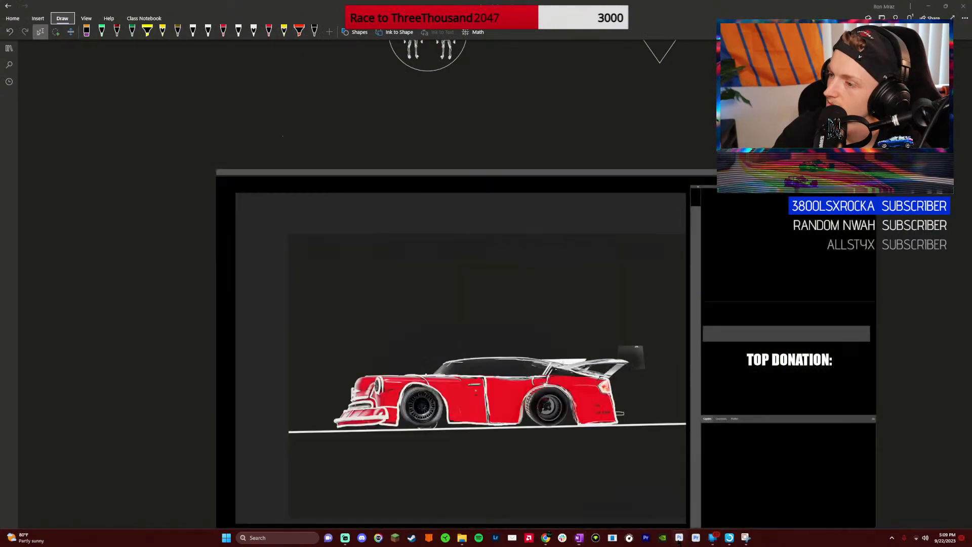
pyautogui.click(679, 538)
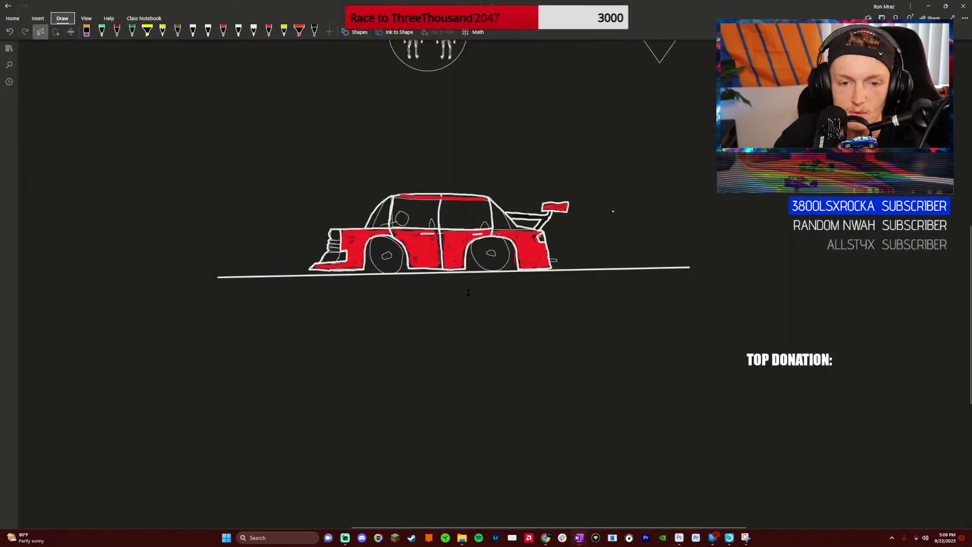
pyautogui.scroll(3, 457, 363)
pyautogui.scroll(-3, 457, 363)
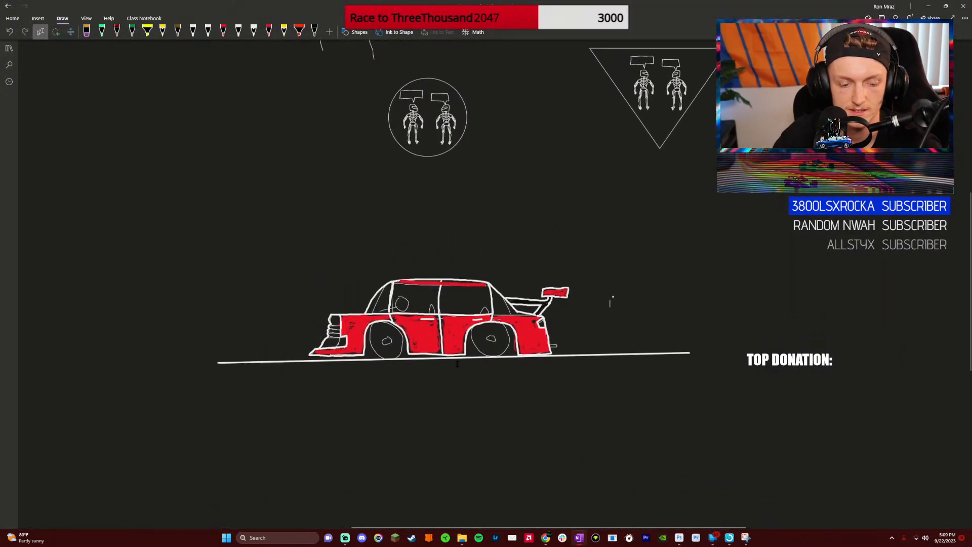
pyautogui.keyDown('ctrl'); pyautogui.scroll(1, 456, 360); pyautogui.keyUp('ctrl')
pyautogui.scroll(3, 456, 358)
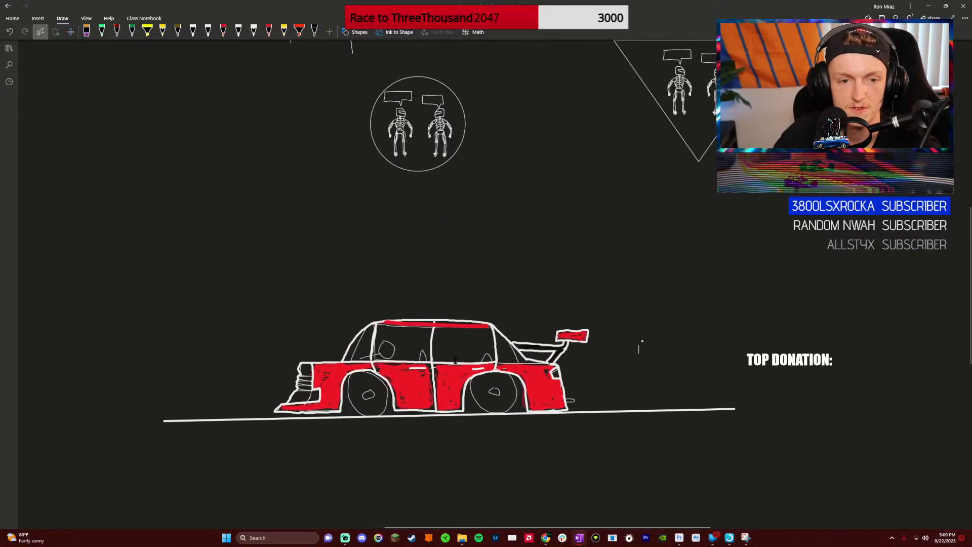
pyautogui.scroll(-2, 456, 358)
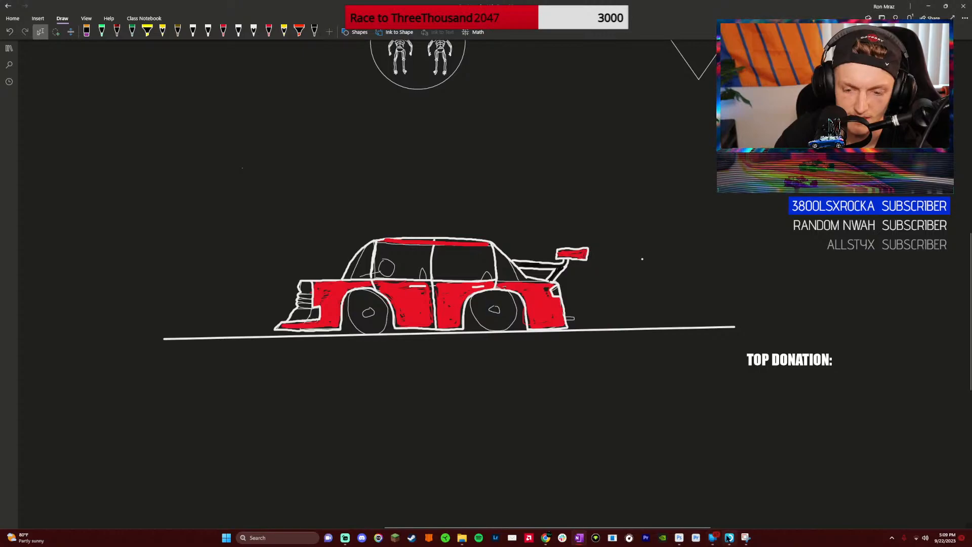
pyautogui.click(679, 538)
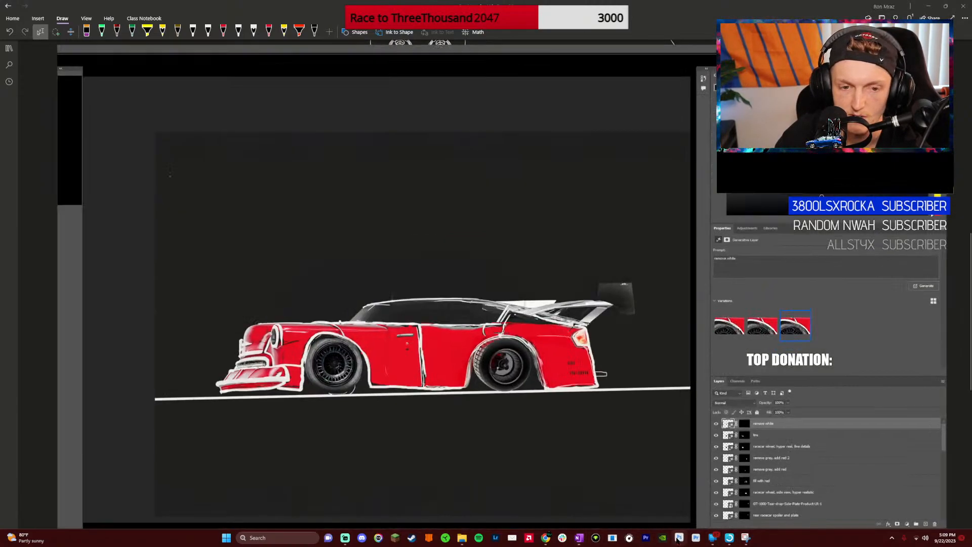
pyautogui.click(679, 538)
pyautogui.click(679, 538)
pyautogui.click(679, 537)
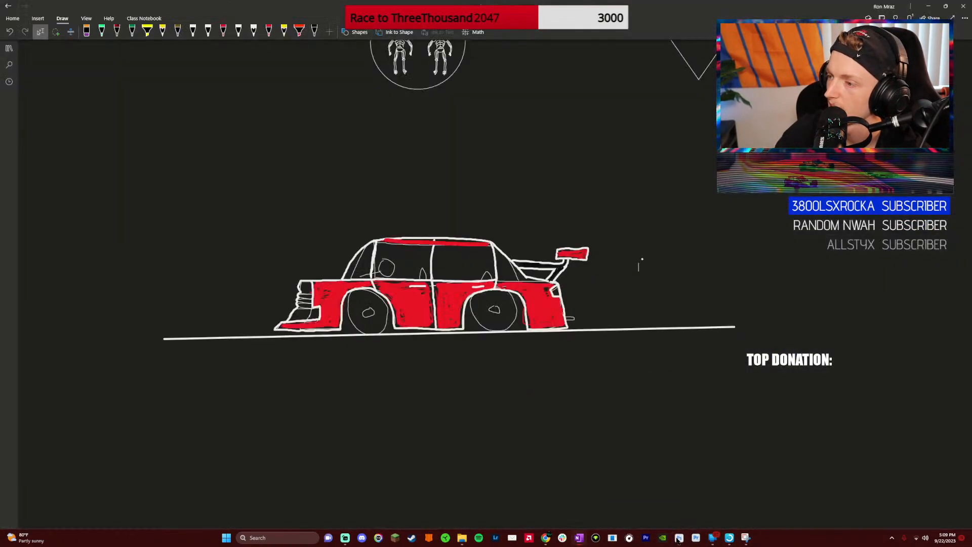
pyautogui.click(679, 538)
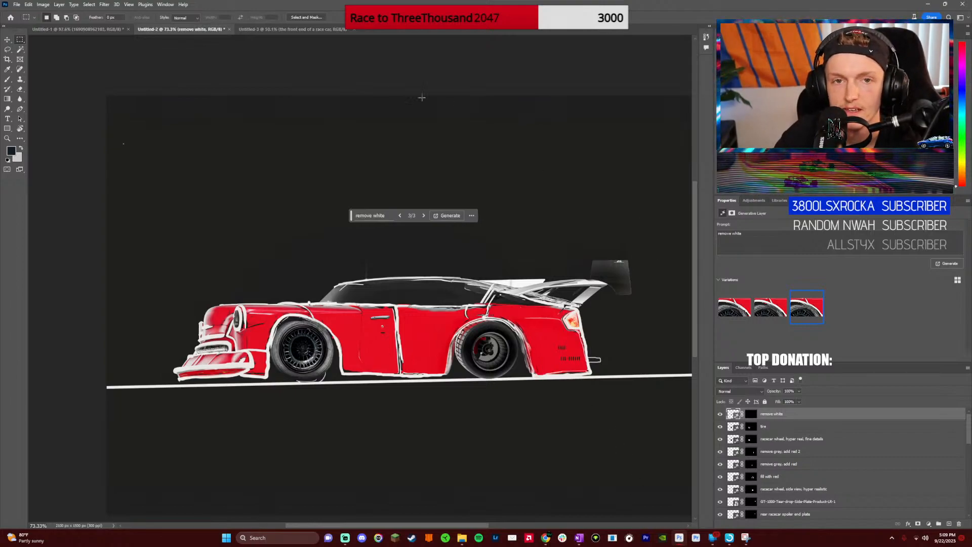
# In the Untitled-3 document, generatively fill the empty area left of the white skeleton with "racecar, side view, hyper real, fine details, f1 car"
pyautogui.click(276, 29)
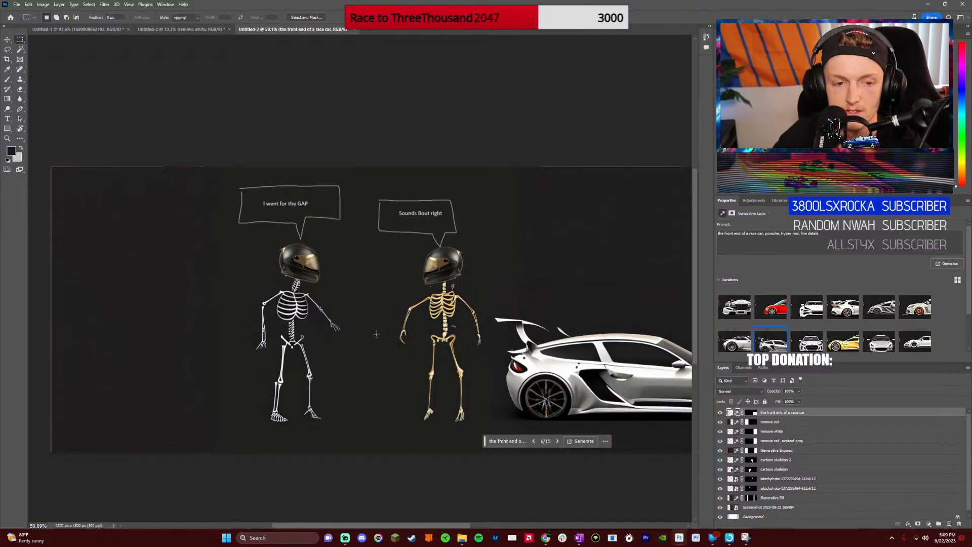
pyautogui.scroll(-1, 379, 334)
pyautogui.hscroll(-3, 407, 521)
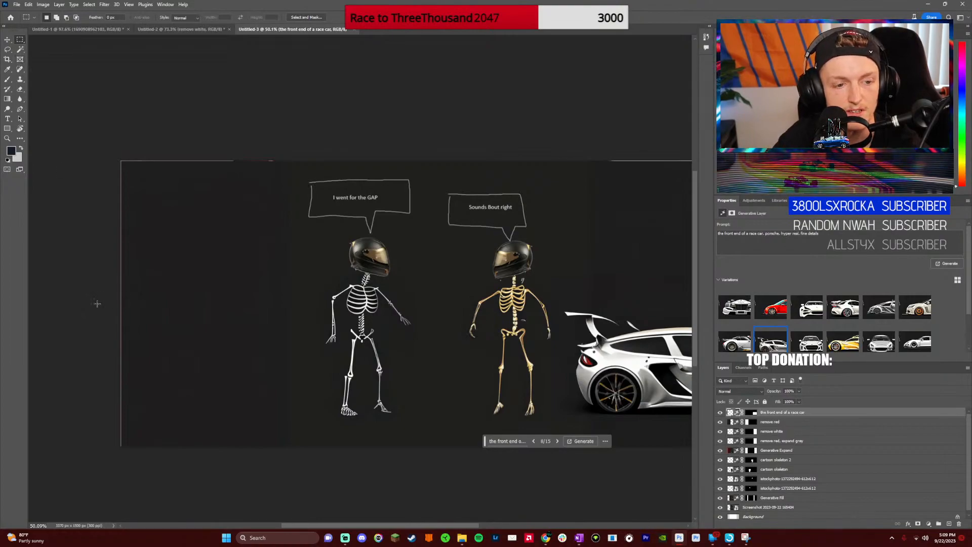
pyautogui.moveTo(96, 273); pyautogui.dragTo(329, 437)
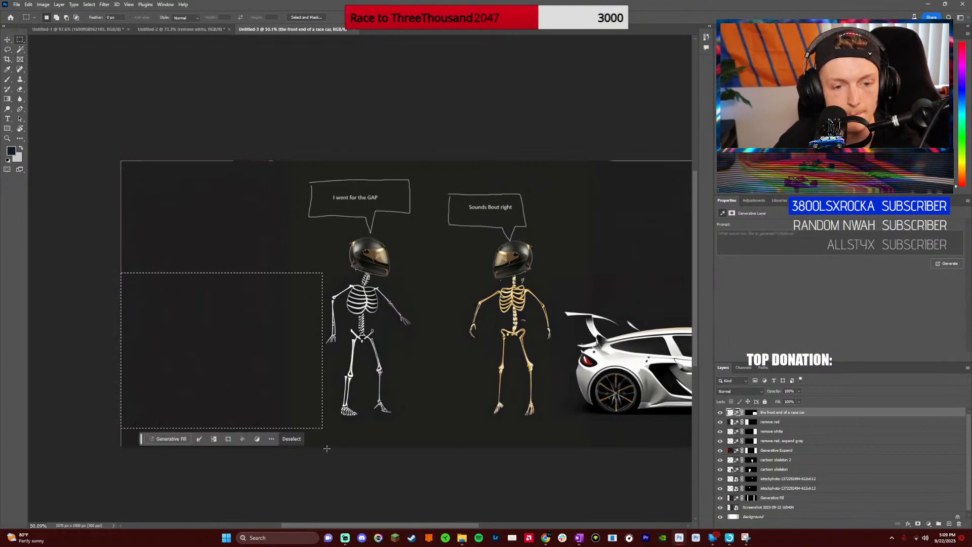
pyautogui.click(169, 439)
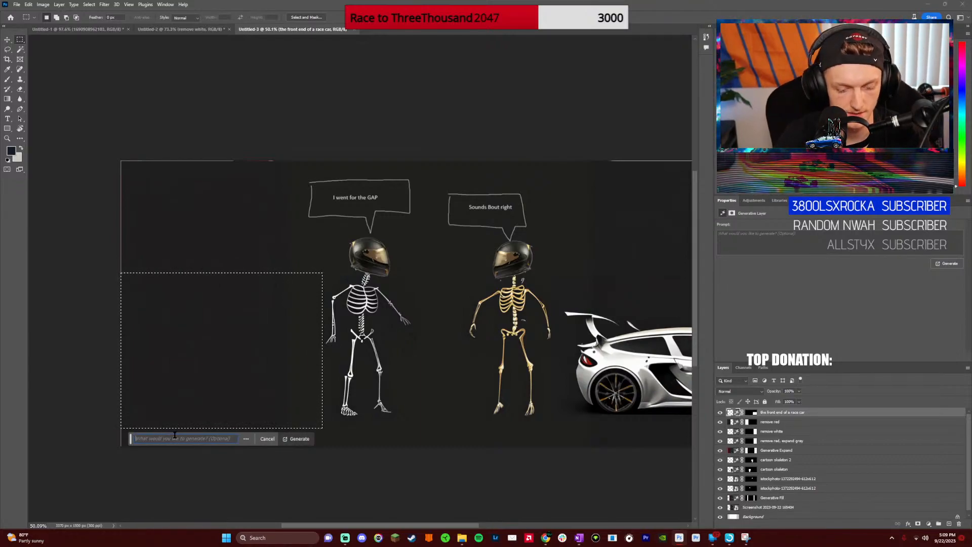
pyautogui.write('racecar, side view, hyper real, fine details,')
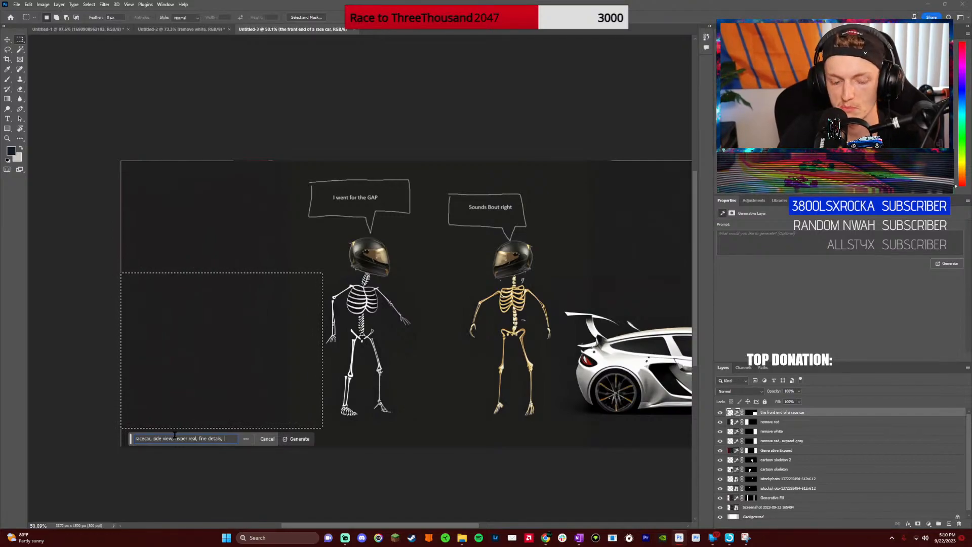
pyautogui.write('f1 car')
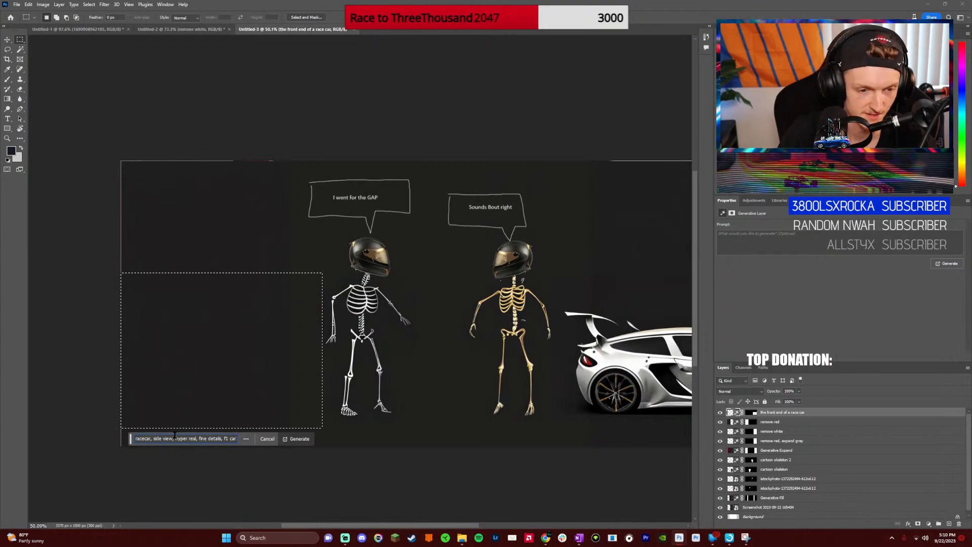
pyautogui.press('Return')
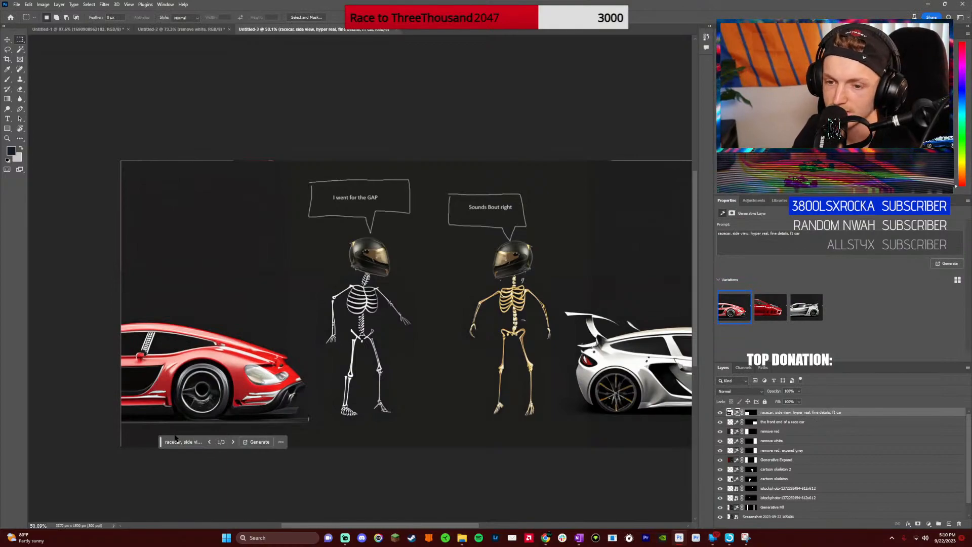
# Compare the three generated cars beside the white skeleton, ending on the third variation, the white car with the rear wing
pyautogui.click(232, 442)
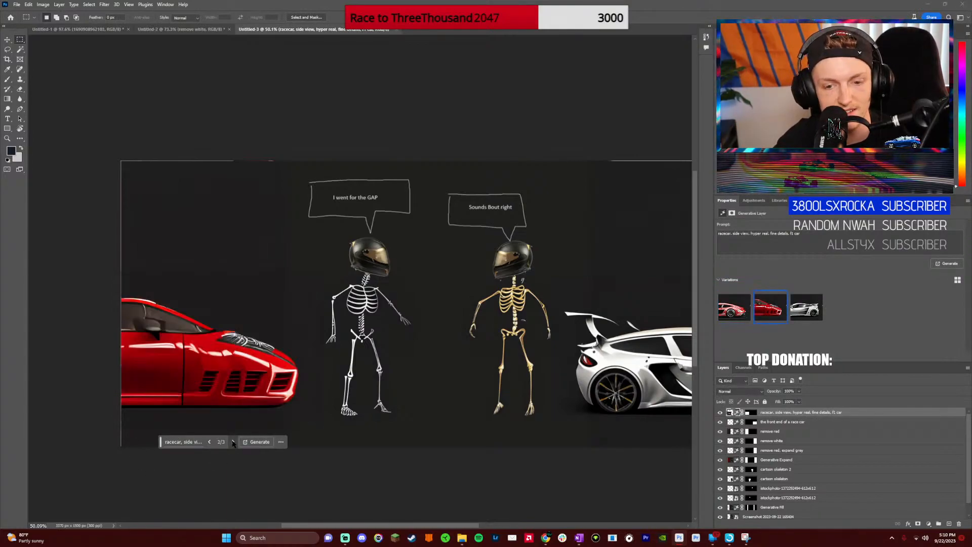
pyautogui.click(233, 442)
pyautogui.click(210, 442)
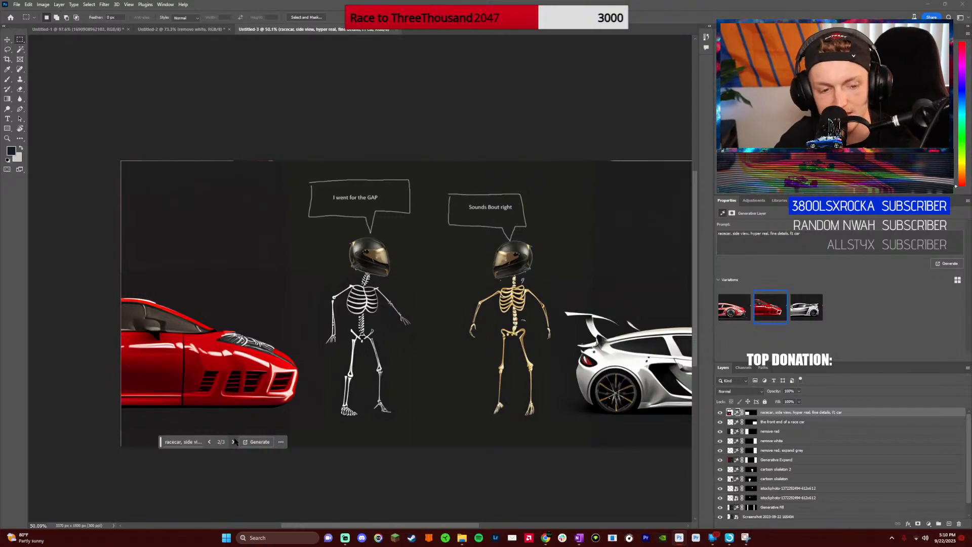
pyautogui.click(234, 442)
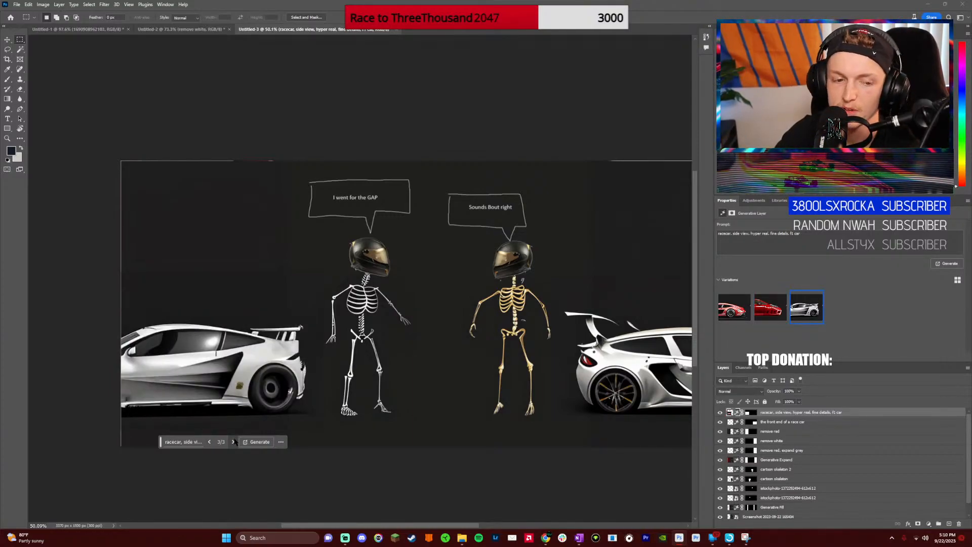
pyautogui.click(281, 441)
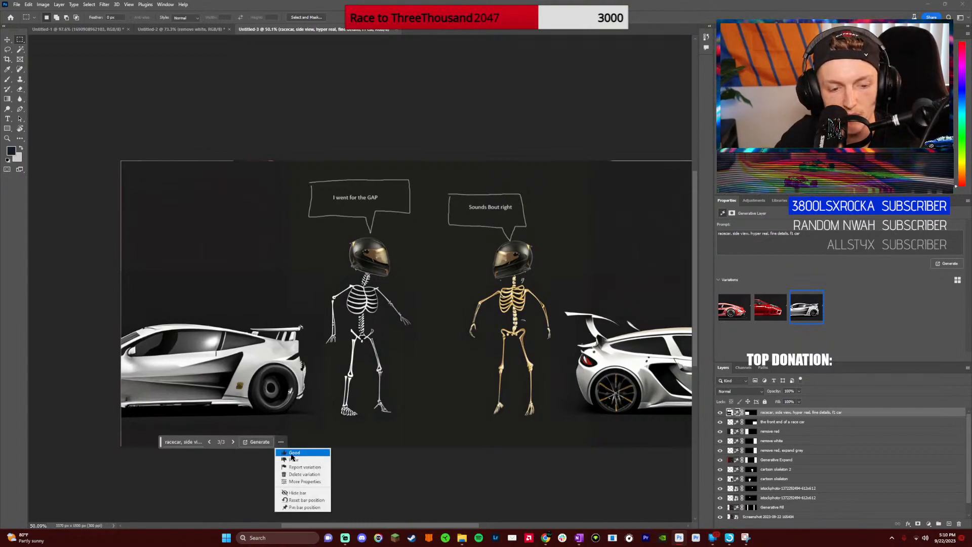
pyautogui.click(292, 454)
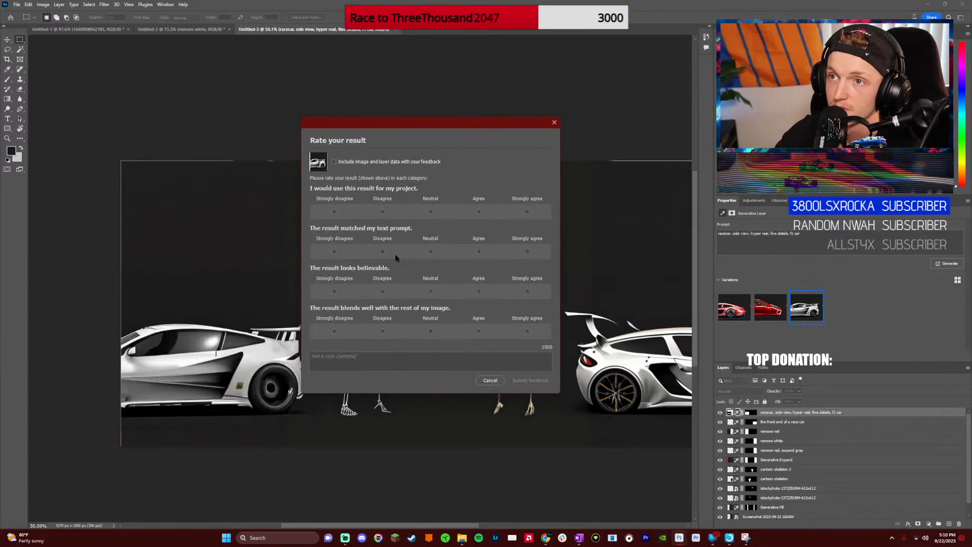
pyautogui.click(490, 380)
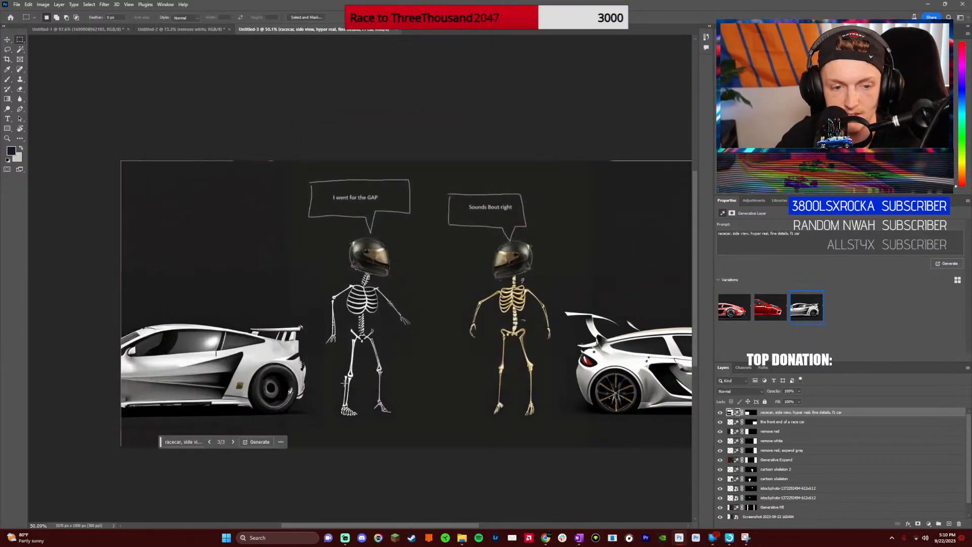
# Generate another batch of cars from the same prompt and browse through to the fourth variation, the red car
pyautogui.click(258, 444)
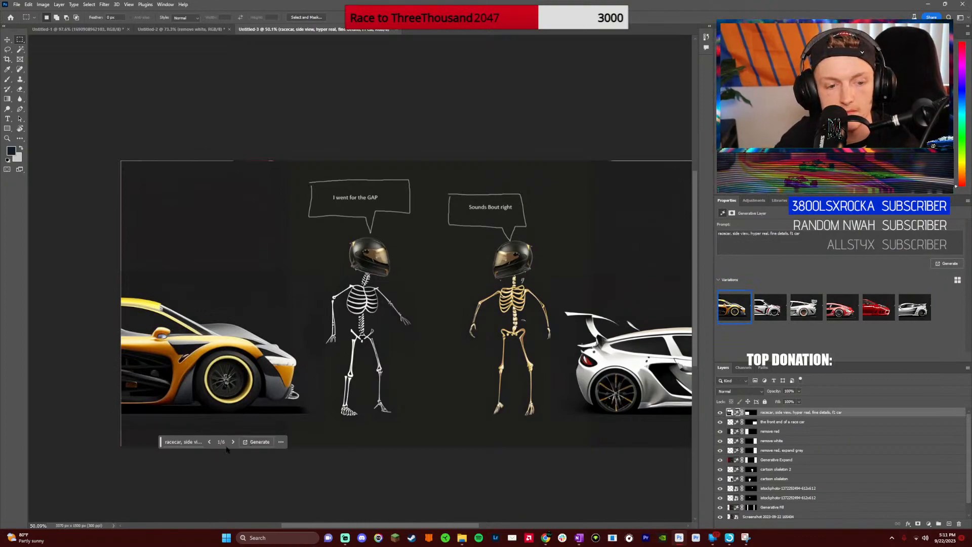
pyautogui.click(233, 442)
pyautogui.click(233, 442)
pyautogui.click(233, 442)
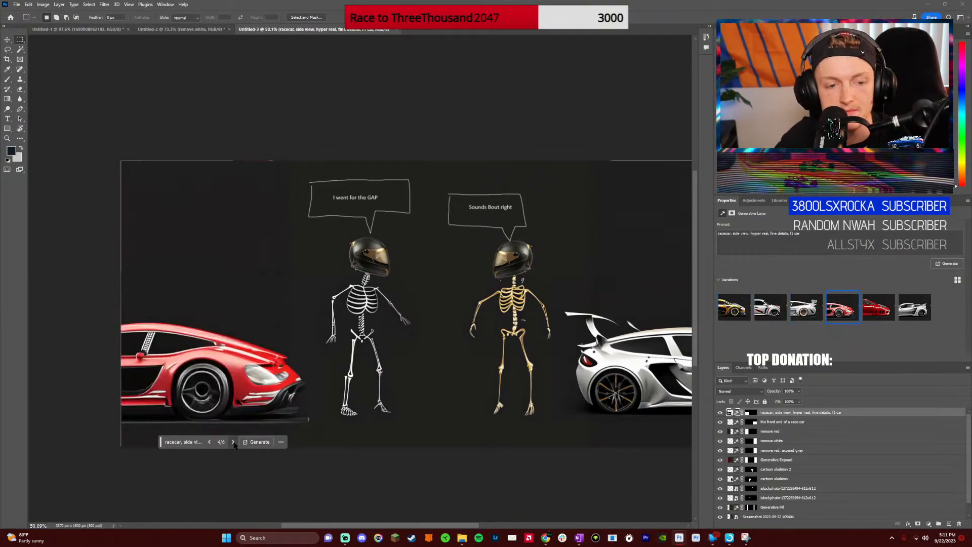
# Replace "f1 car" in the fill prompt with "formula one, indy car" and generate new variations
pyautogui.click(188, 442)
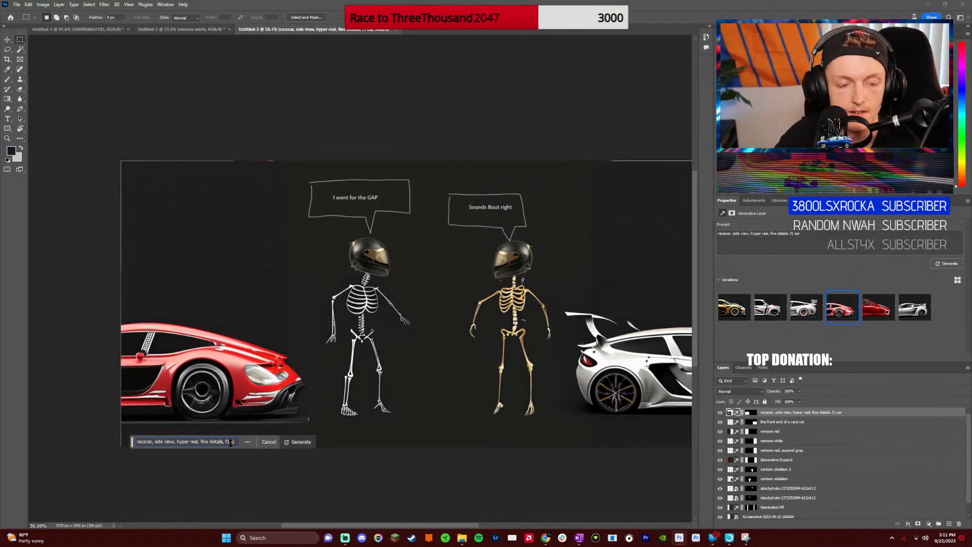
pyautogui.write('ormu')
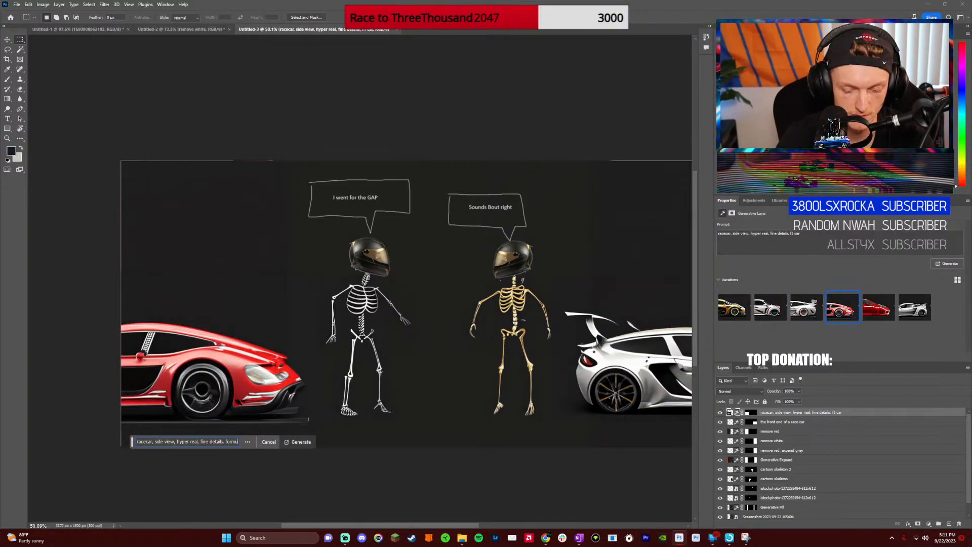
pyautogui.write('la one')
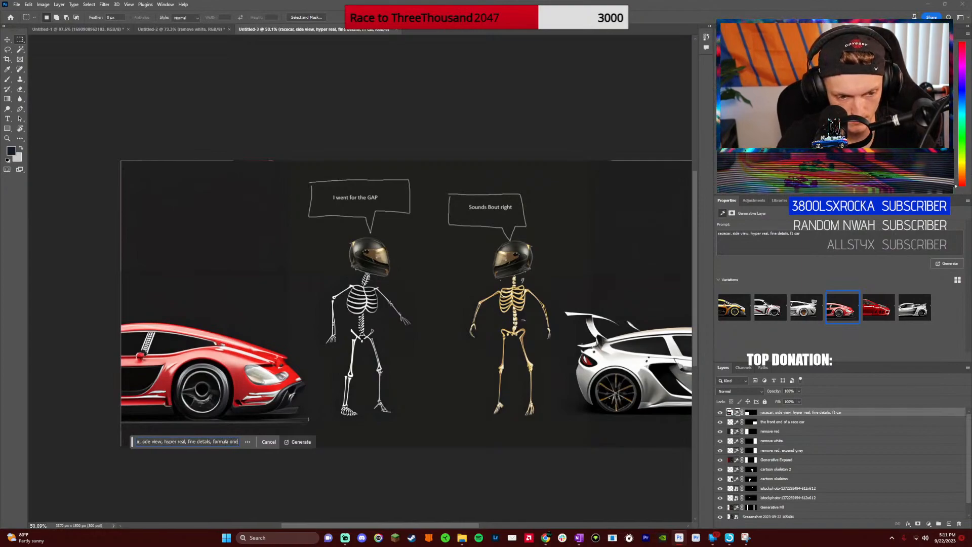
pyautogui.write(', indy car')
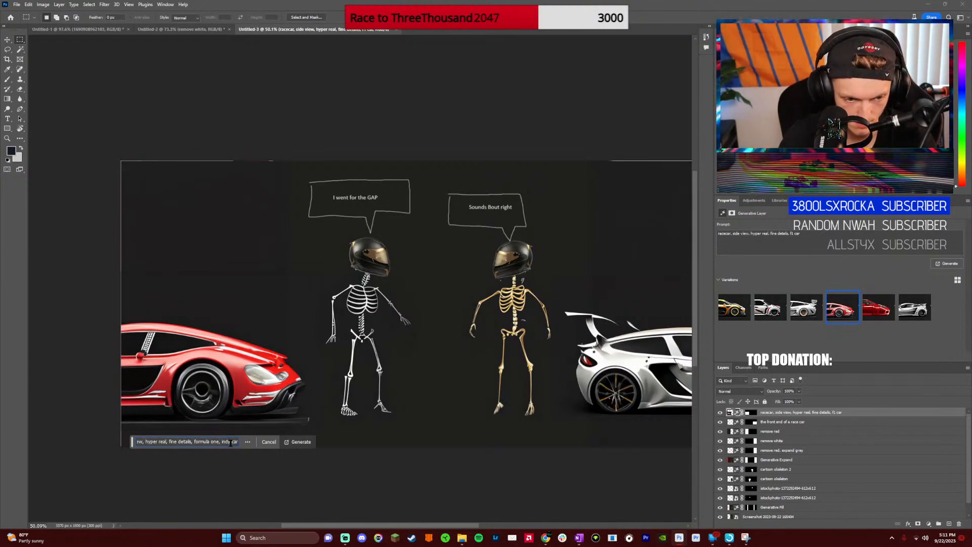
pyautogui.press('Return')
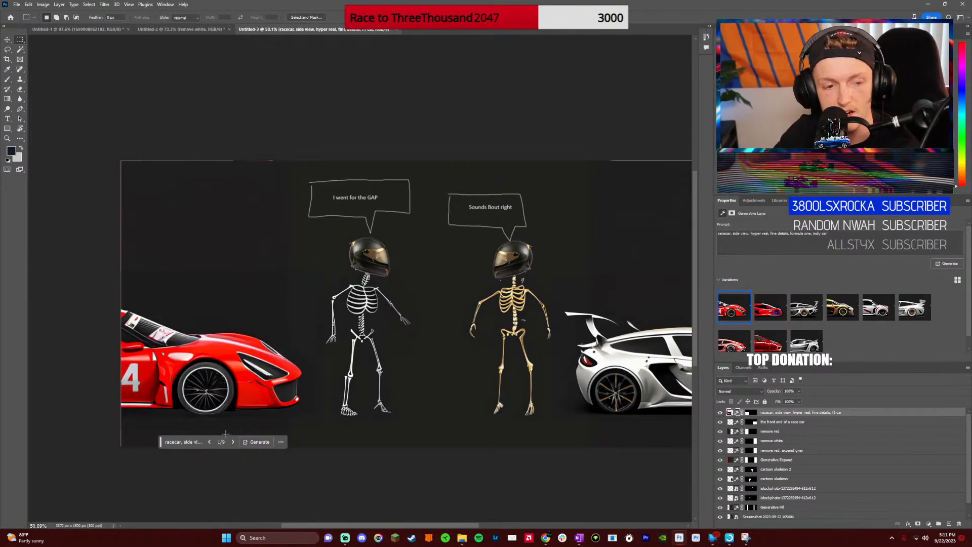
# Compare the first four car variations, then go back past the first to the ninth, the white car with the rear wing
pyautogui.click(233, 442)
pyautogui.click(233, 442)
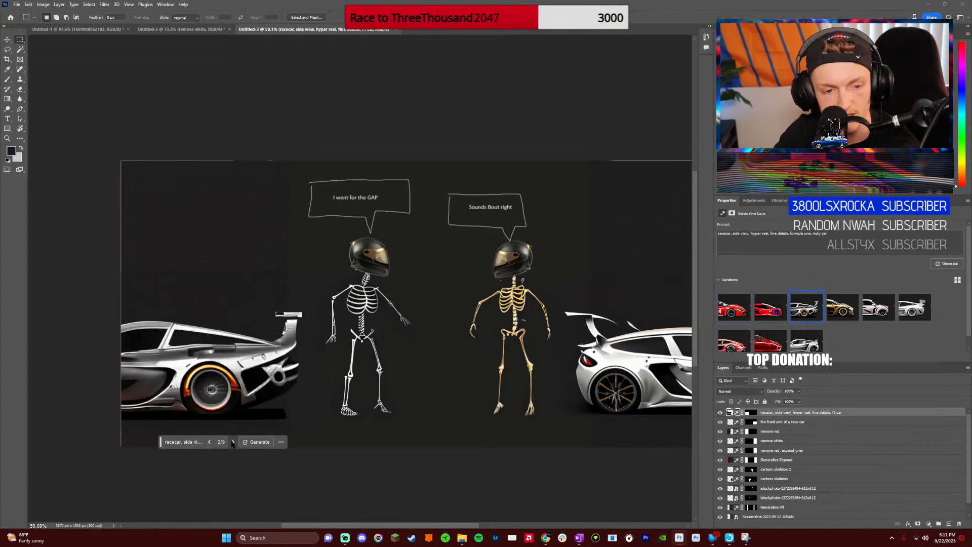
pyautogui.click(233, 442)
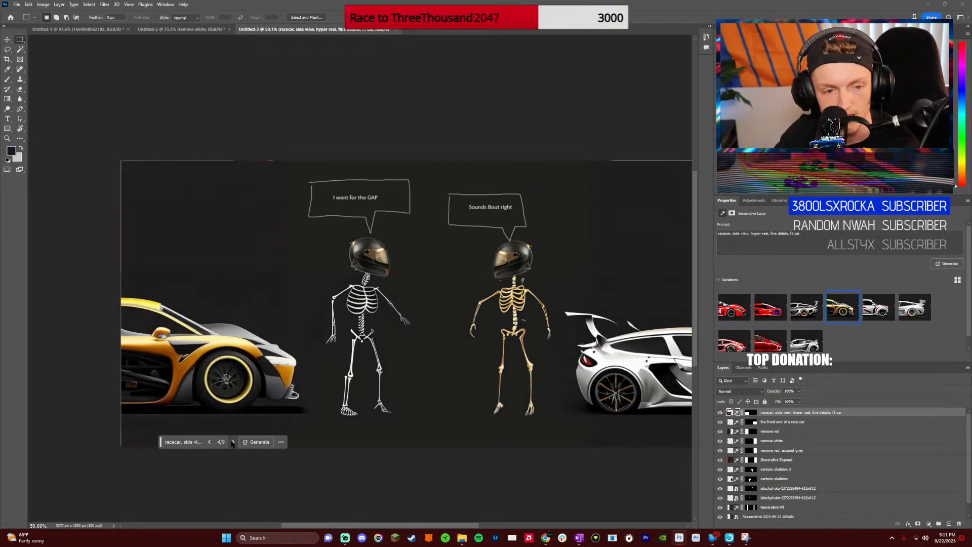
pyautogui.click(209, 442)
pyautogui.click(209, 443)
pyautogui.click(209, 442)
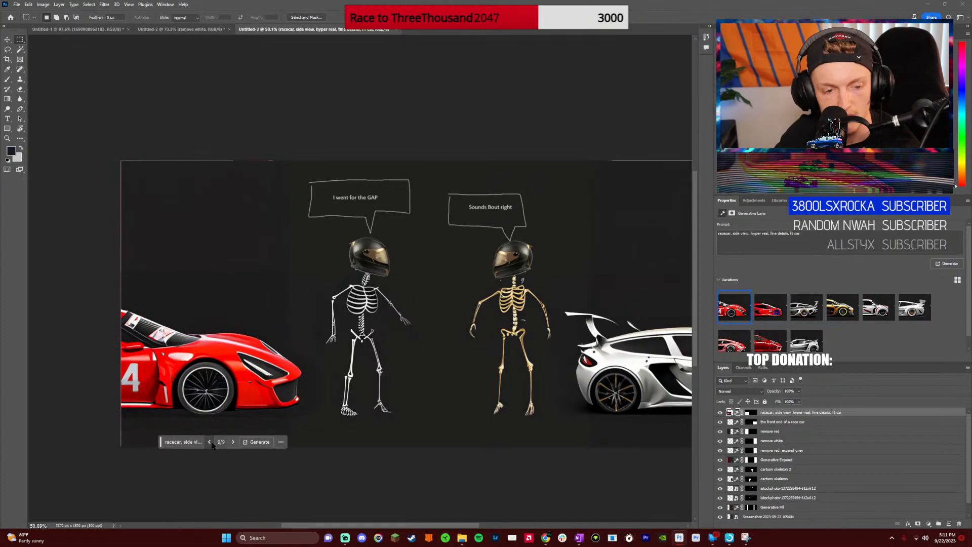
pyautogui.click(209, 442)
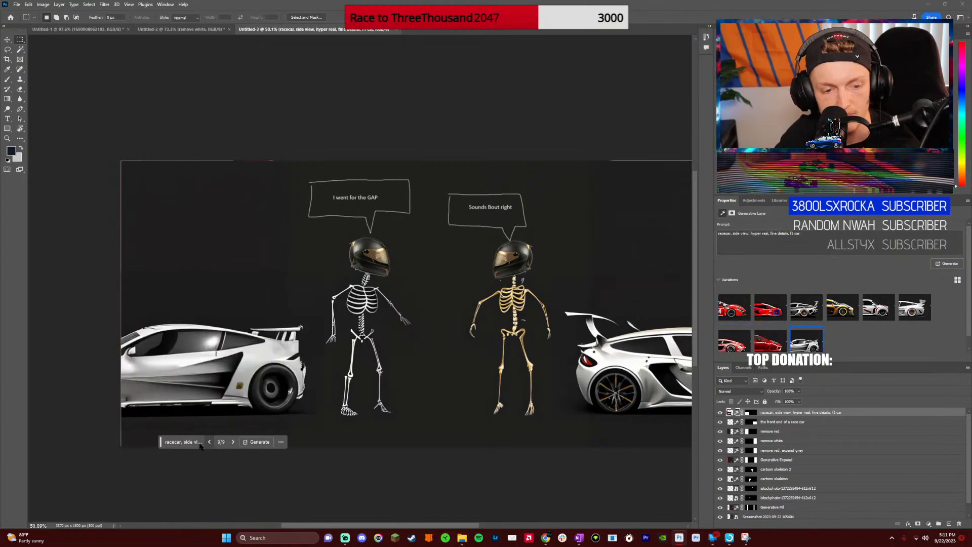
# Generate more cars from the ninth variation's "f1 car" prompt and view the three new variations
pyautogui.click(257, 442)
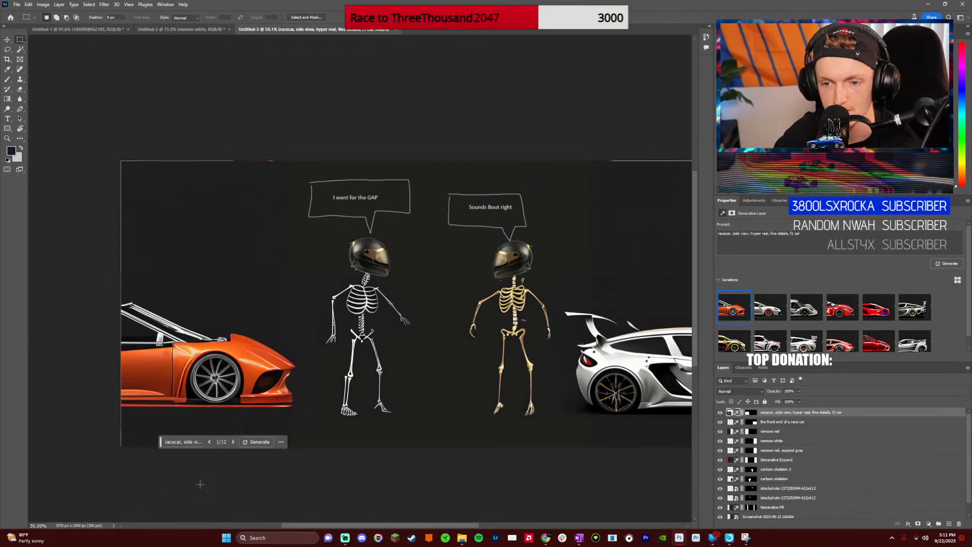
pyautogui.click(234, 442)
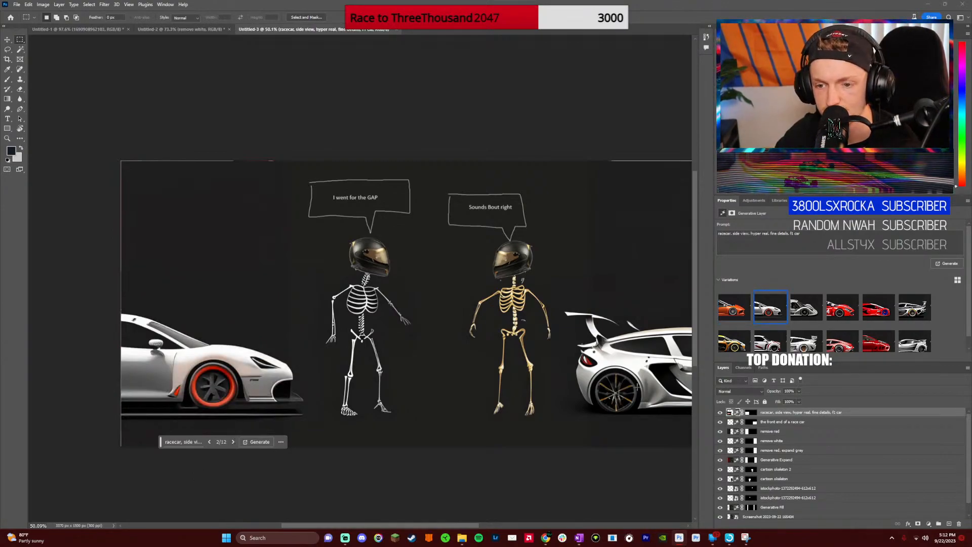
pyautogui.click(233, 442)
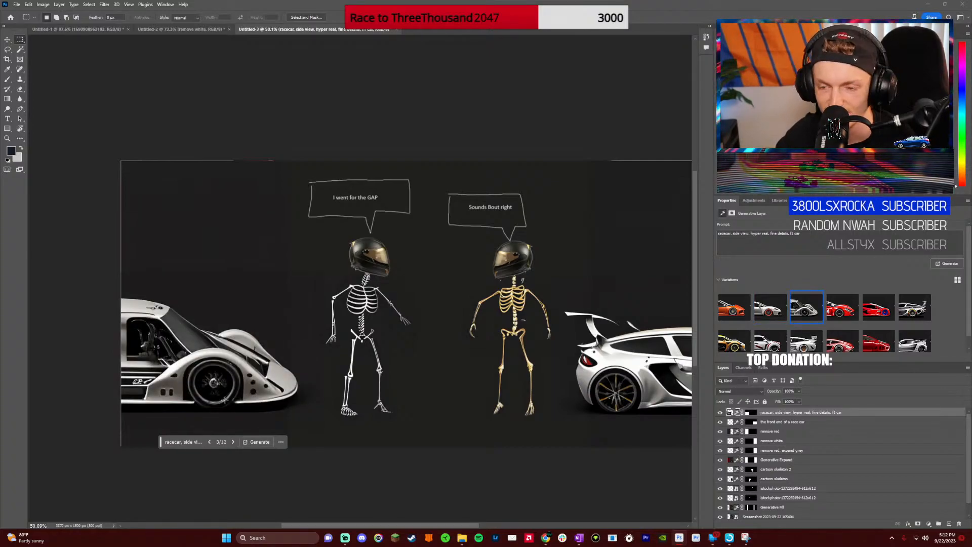
# Generate a further batch with the unchanged prompt and browse through to the fourth variation, the orange car
pyautogui.click(257, 445)
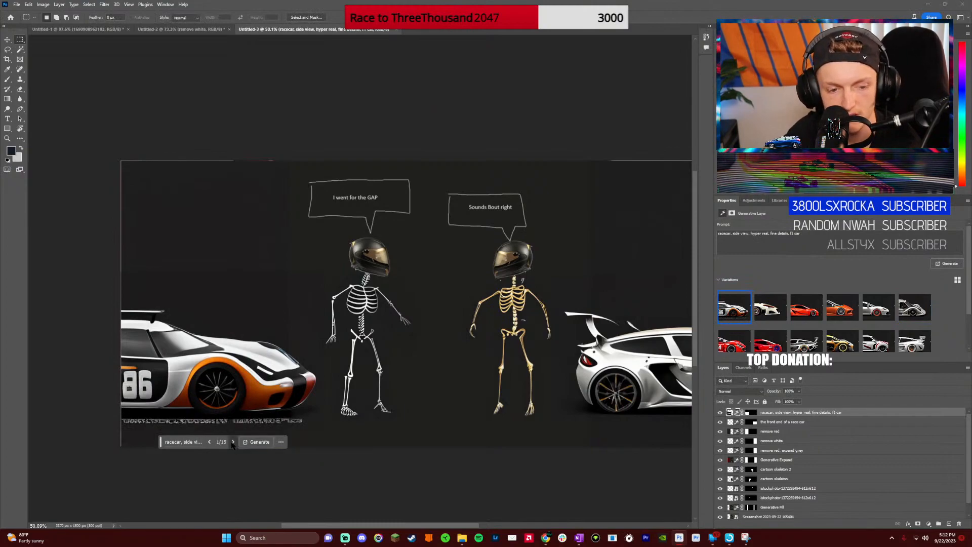
pyautogui.click(233, 442)
pyautogui.click(233, 442)
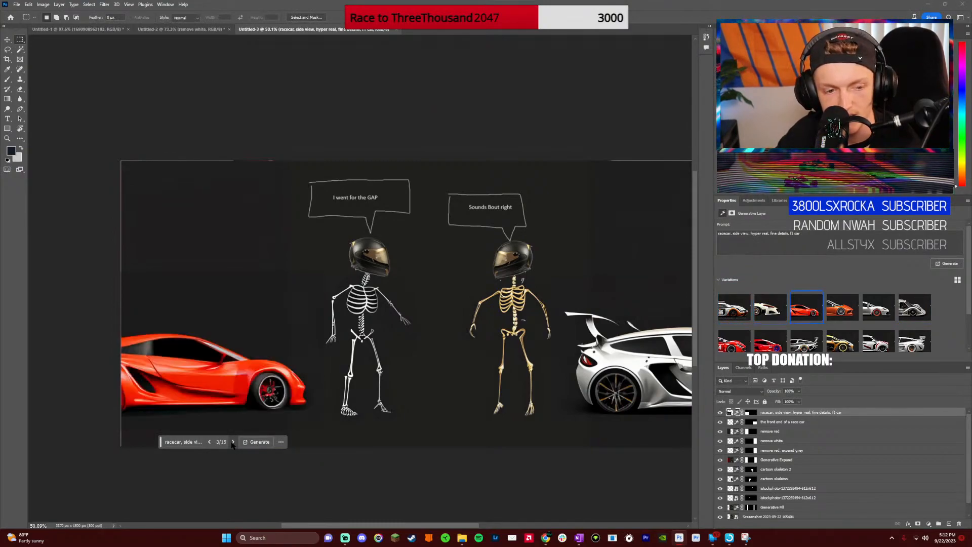
pyautogui.click(233, 442)
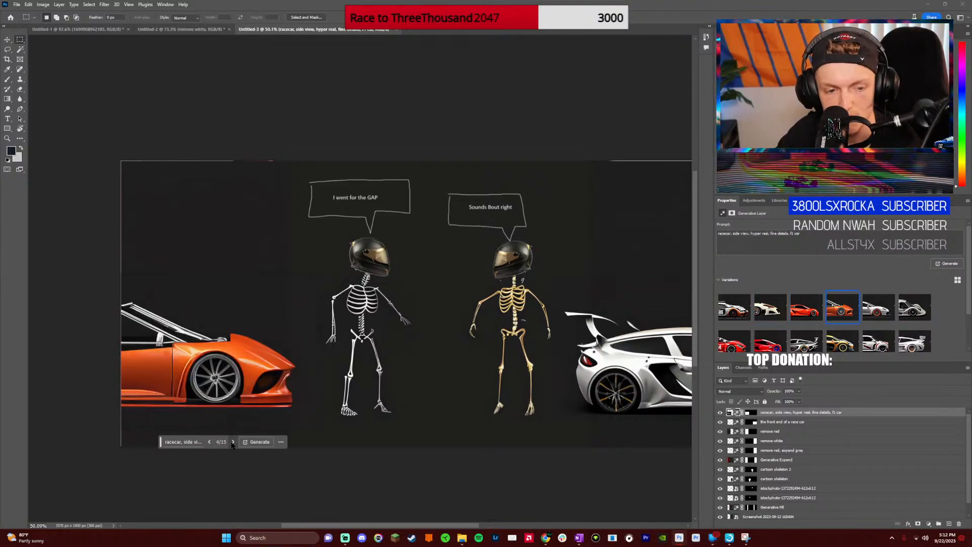
# Change "racecar" at the start of the fill prompt to "formula one racecar," and generate new variations of the left car
pyautogui.click(188, 443)
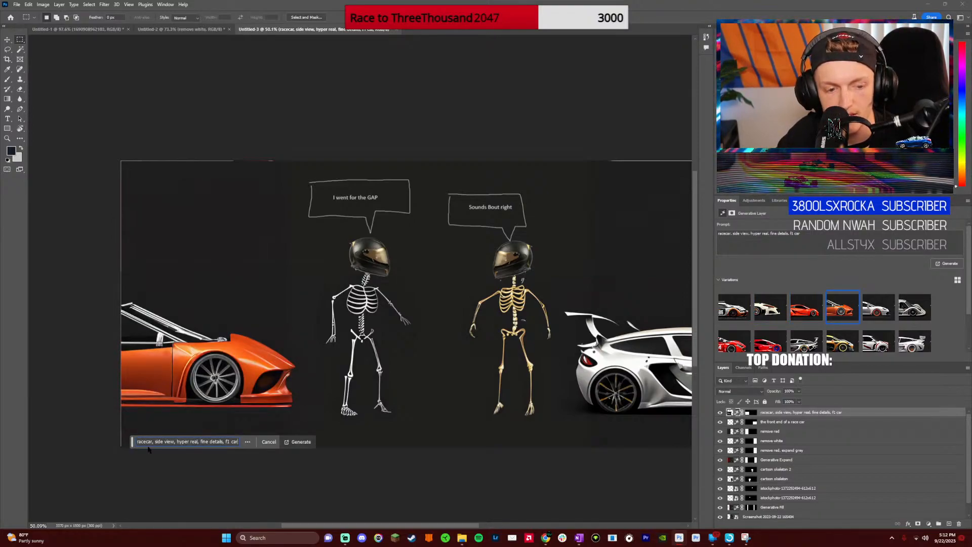
pyautogui.doubleClick(145, 441)
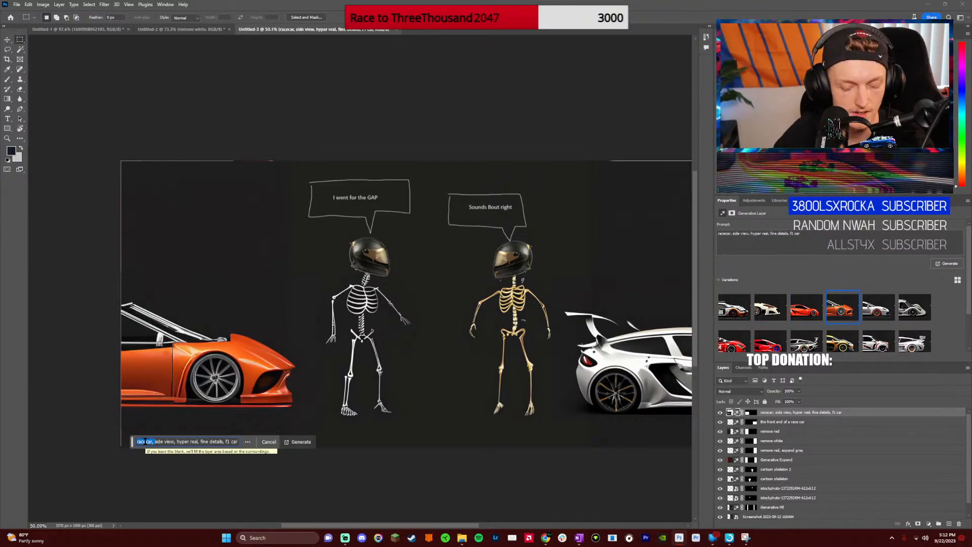
pyautogui.write('form')
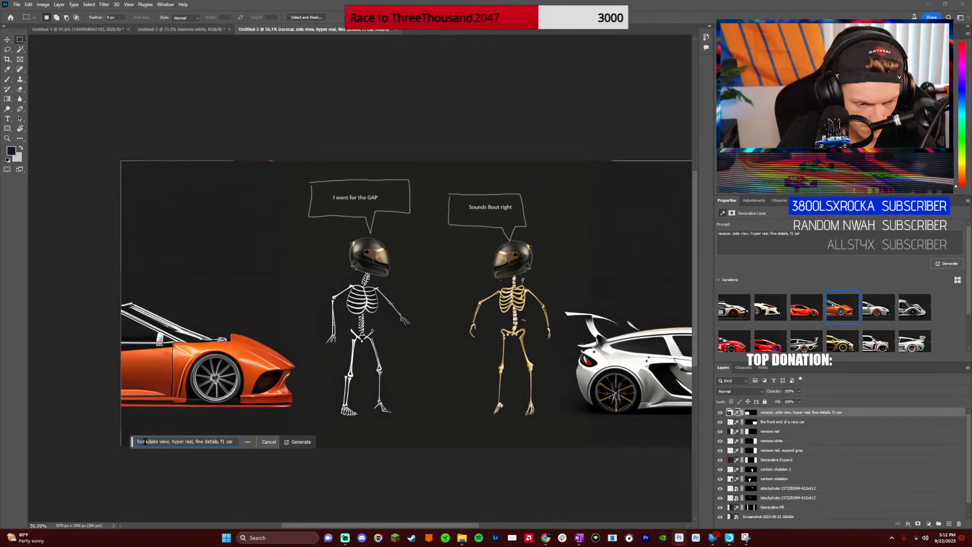
pyautogui.write('ula one ')
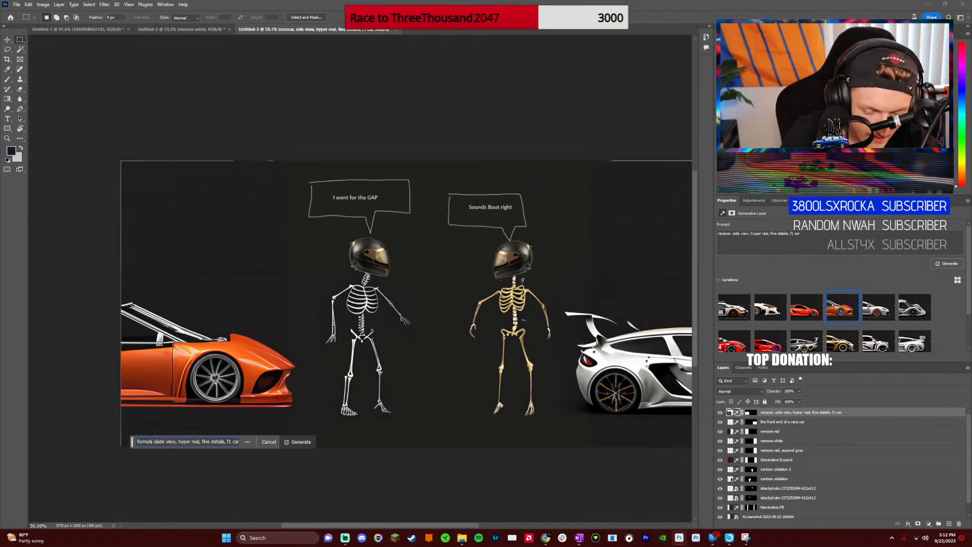
pyautogui.write('racecar,')
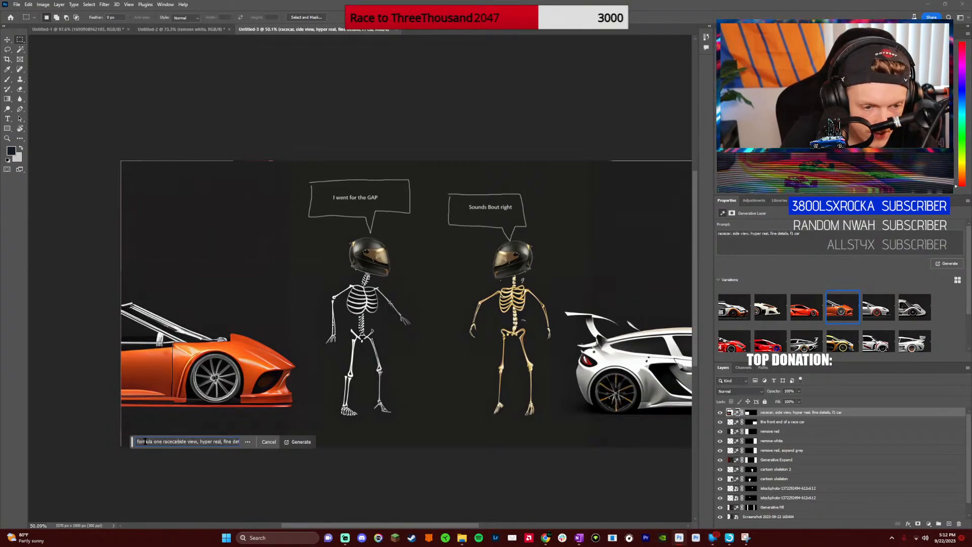
pyautogui.press('Return')
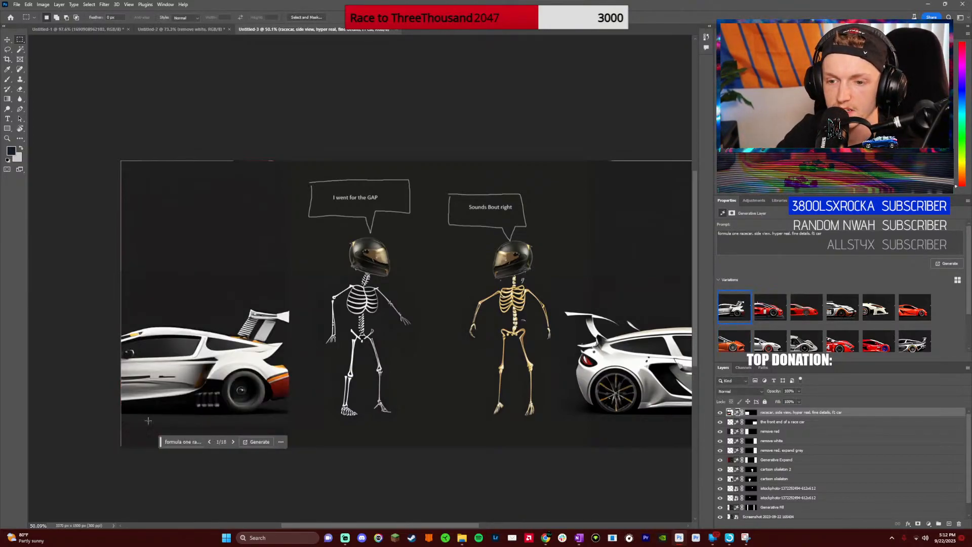
# Browse the new car variations through to the fourth, the white and orange car
pyautogui.click(233, 441)
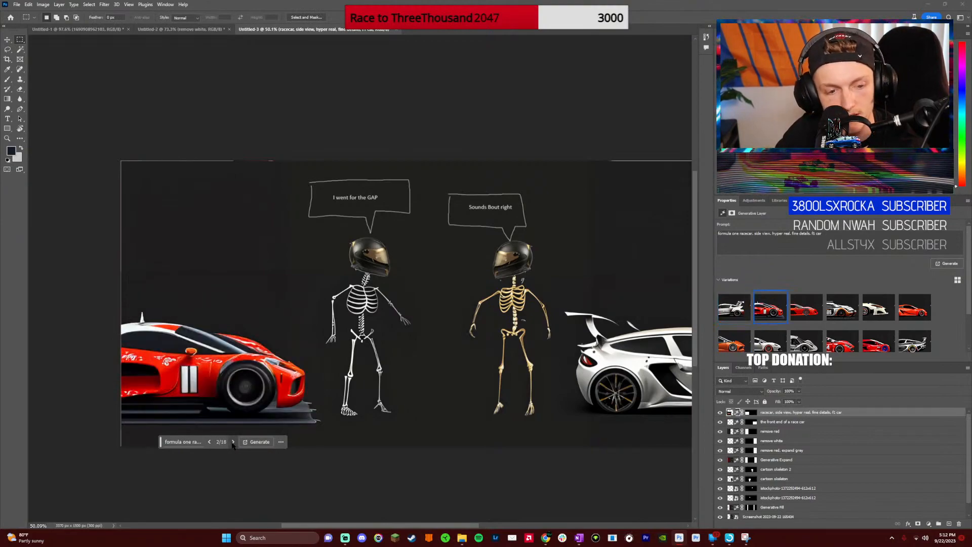
pyautogui.click(233, 442)
pyautogui.click(233, 442)
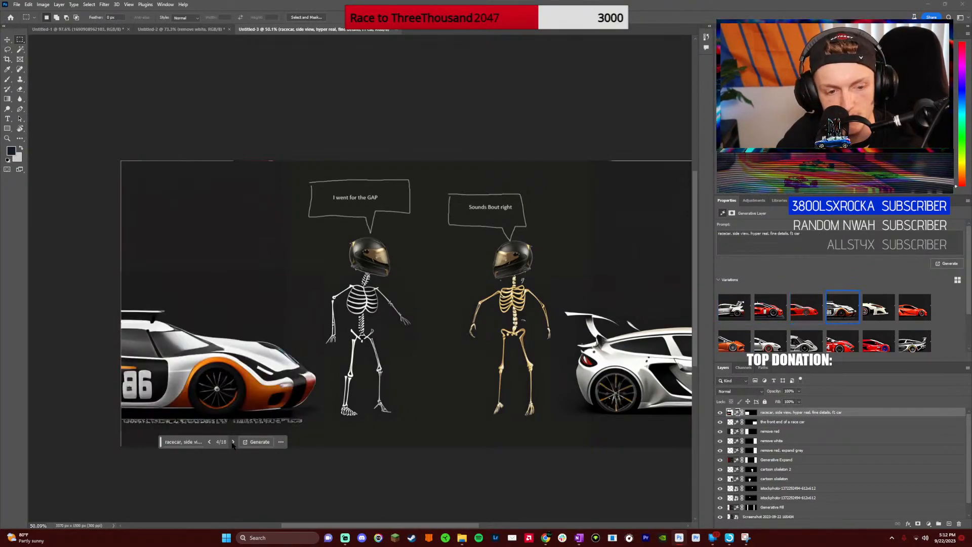
# Replace the whole prompt with "f1, formula one, indycar, racecar, side view, fine details" and generate new car variations
pyautogui.click(188, 441)
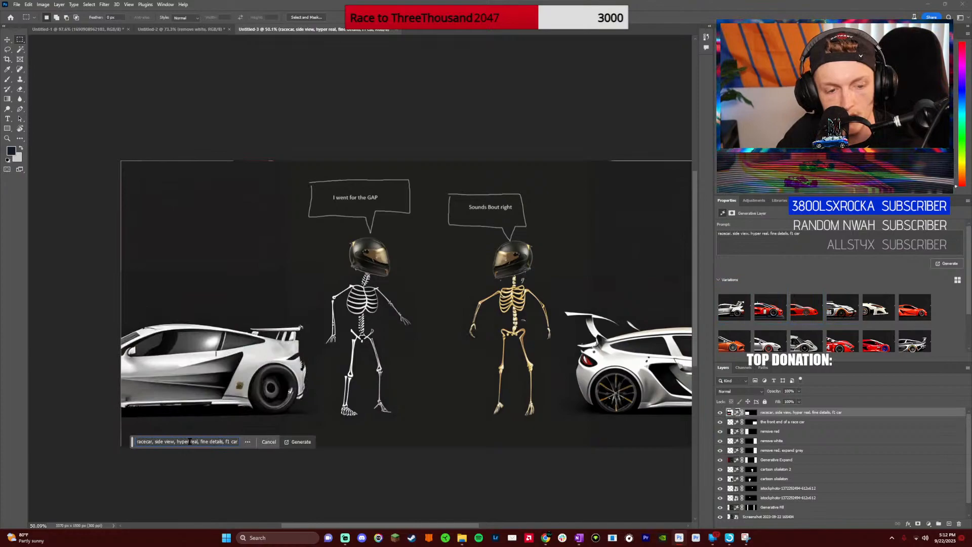
pyautogui.hotkey('ctrl', 'a')
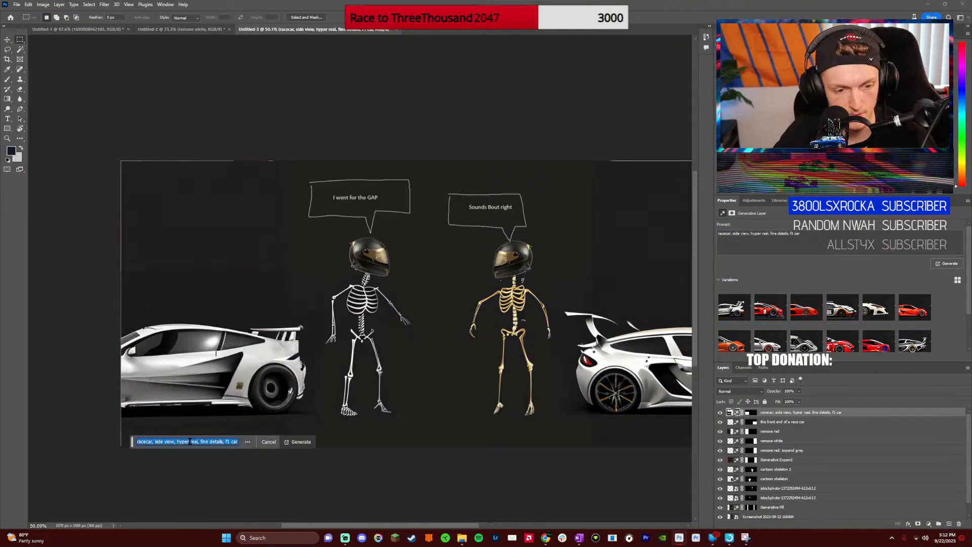
pyautogui.press('BackSpace')
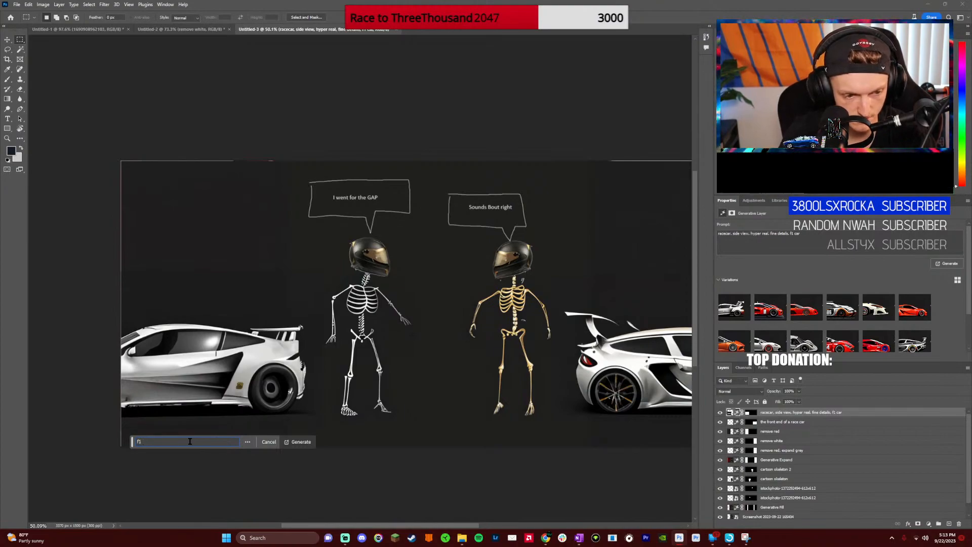
pyautogui.write('f1, formula one, indy')
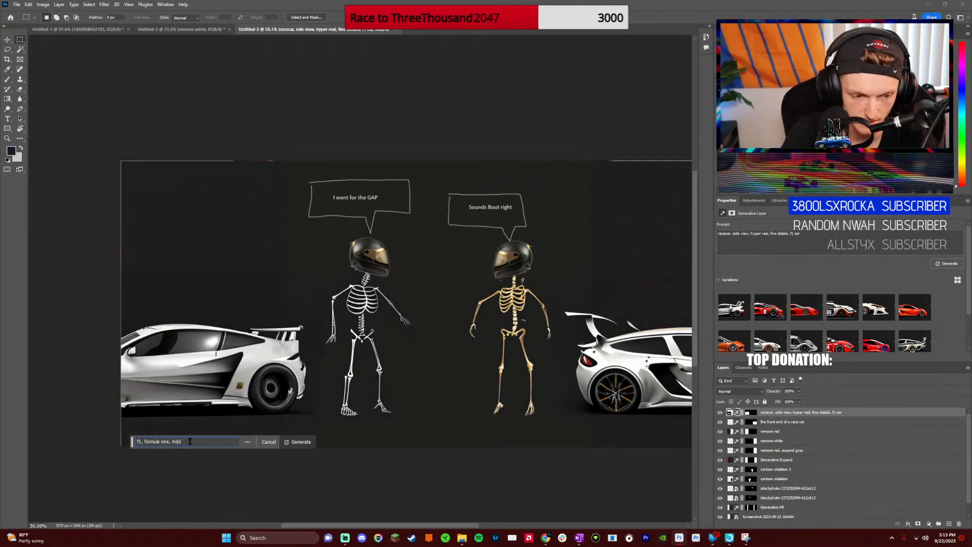
pyautogui.write('car, ')
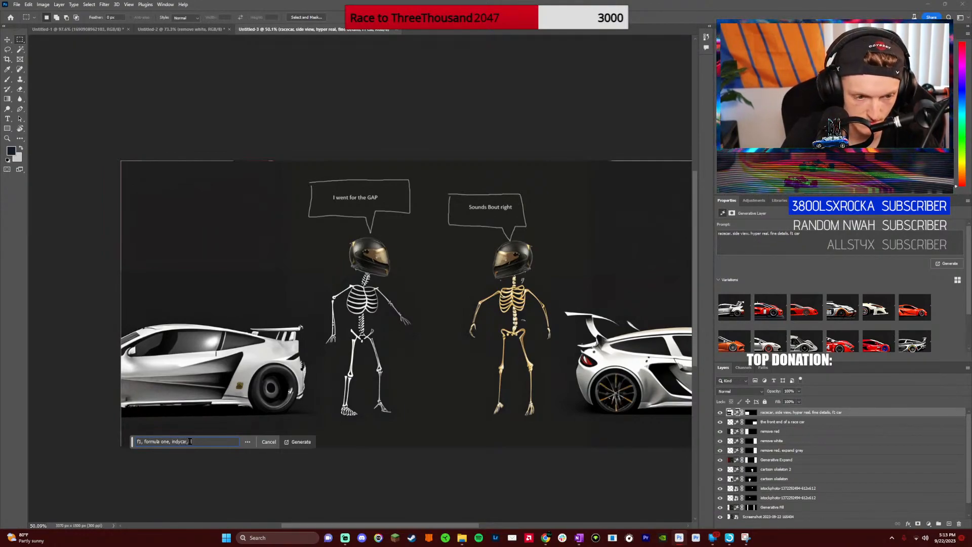
pyautogui.write('racecar, sid')
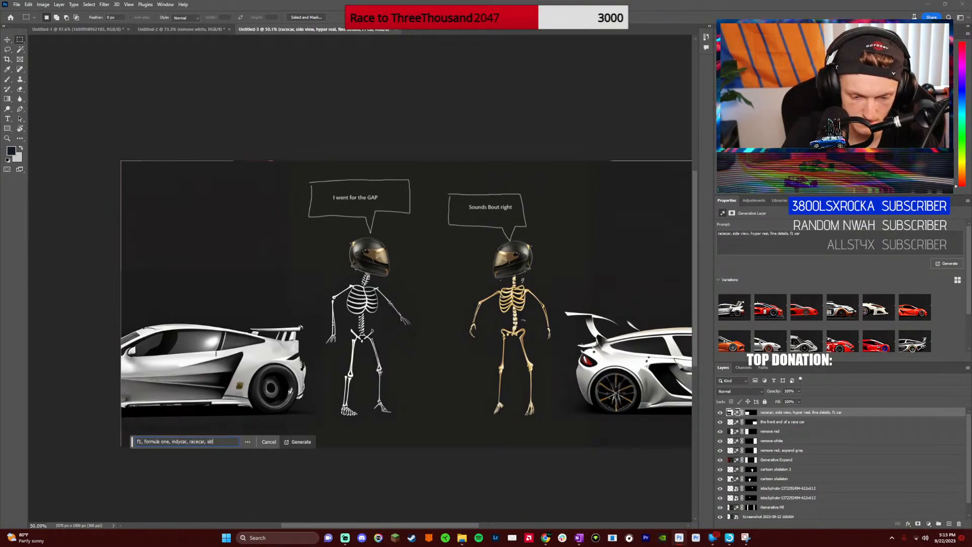
pyautogui.write('e view')
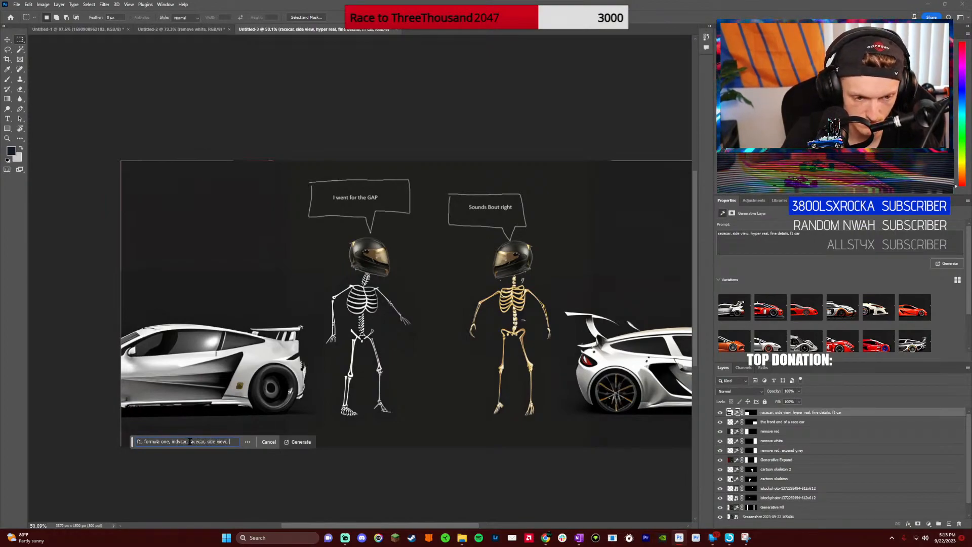
pyautogui.write(', fine')
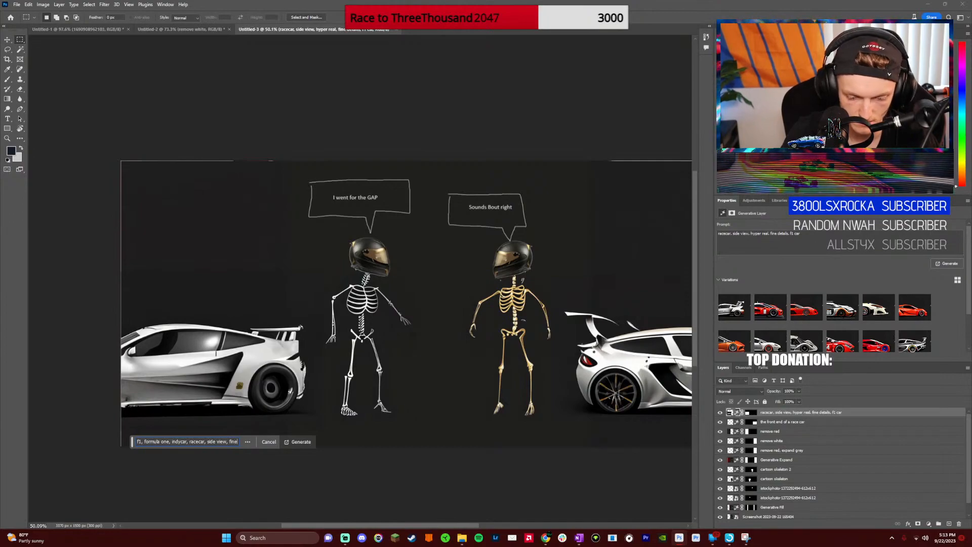
pyautogui.write(' details')
pyautogui.press('Return')
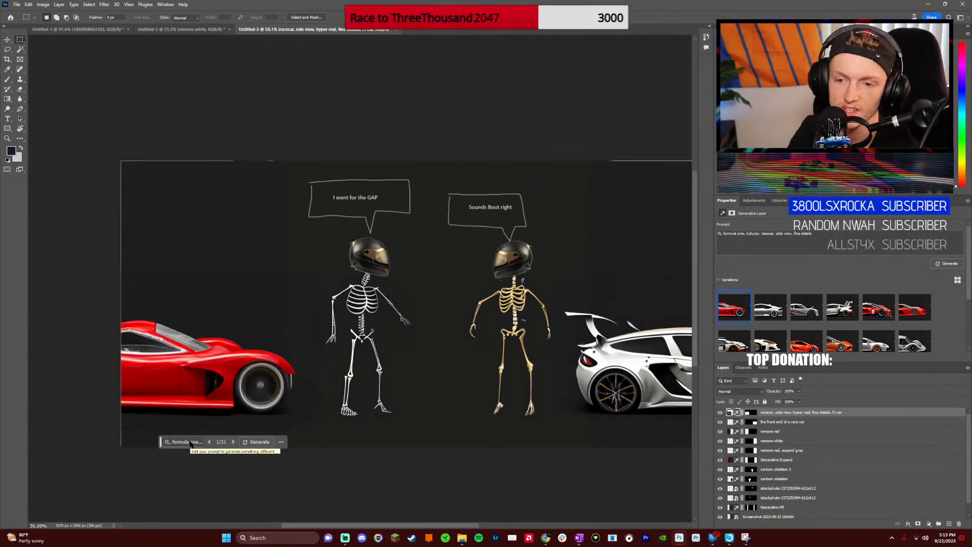
# Browse to the fourth variation, the white car with the rear wing, and generate more cars from its "formula one racecar" prompt
pyautogui.click(233, 442)
pyautogui.click(235, 442)
pyautogui.click(234, 442)
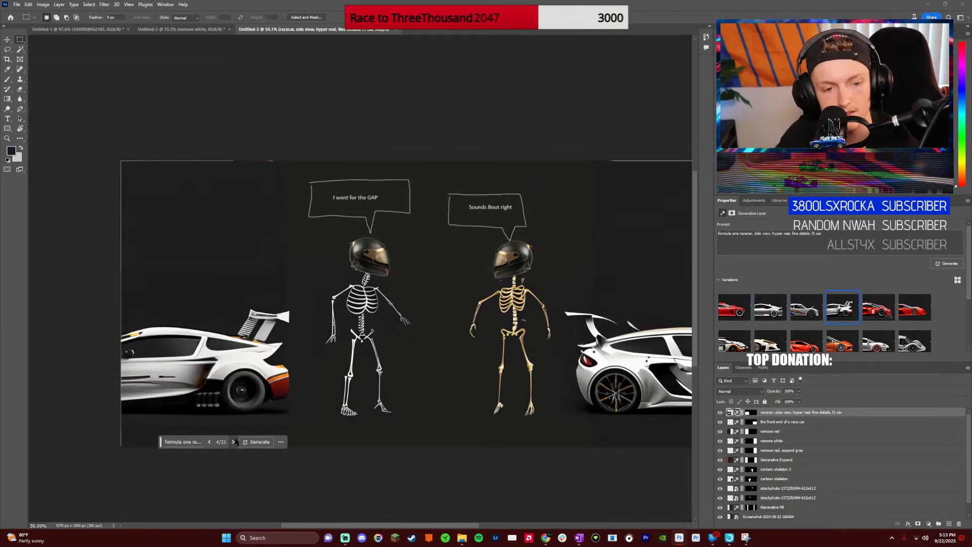
pyautogui.click(257, 442)
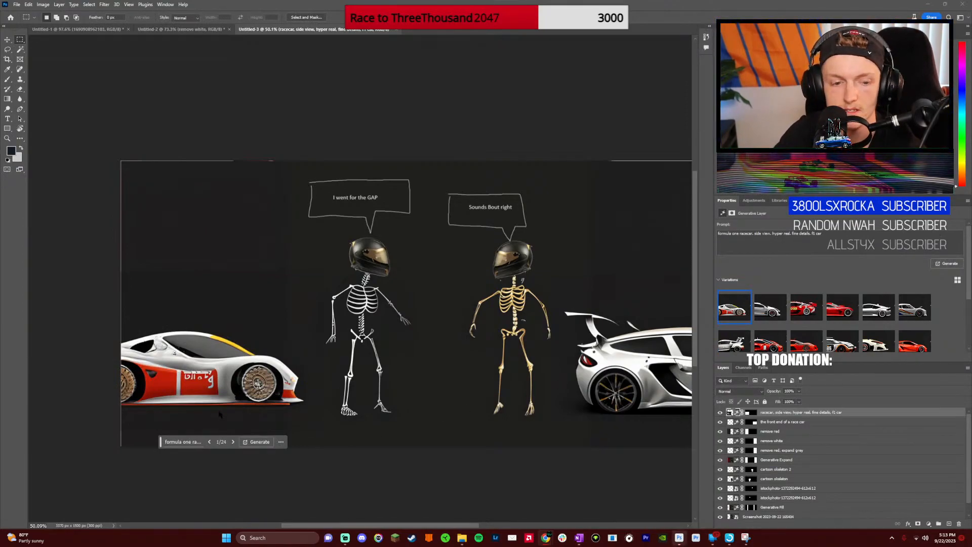
# Shorten the fill prompt for the left car to "f1, formula one" and generate new variations
pyautogui.click(197, 442)
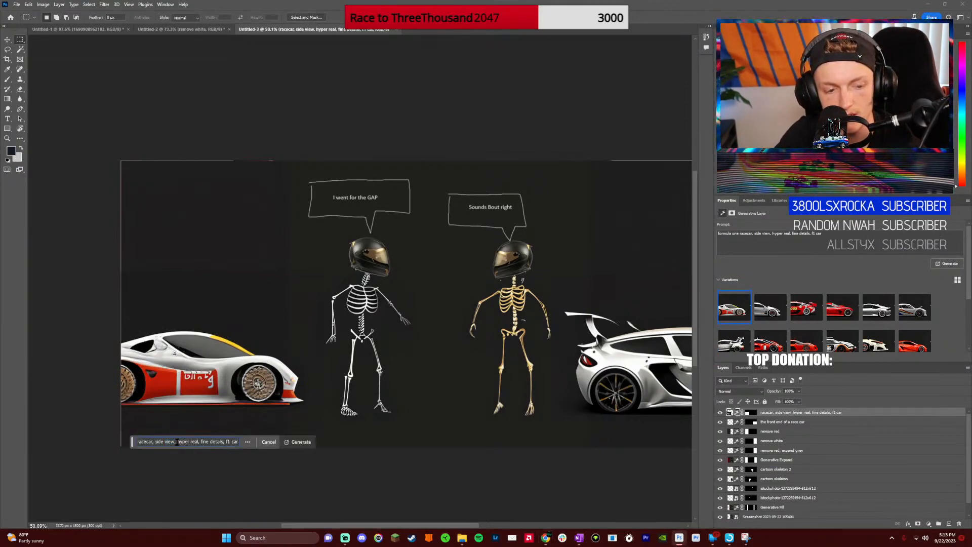
pyautogui.hotkey('ctrl', 'a')
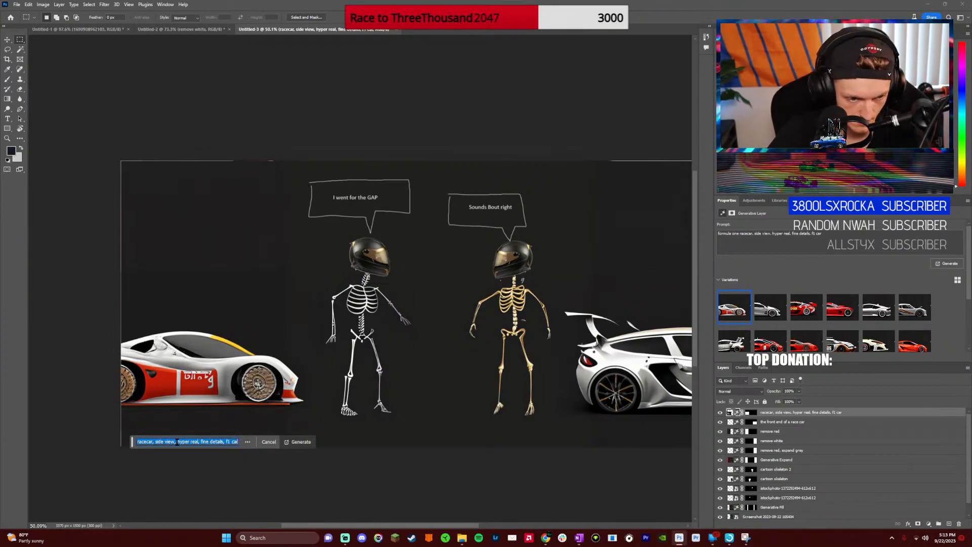
pyautogui.write('f1')
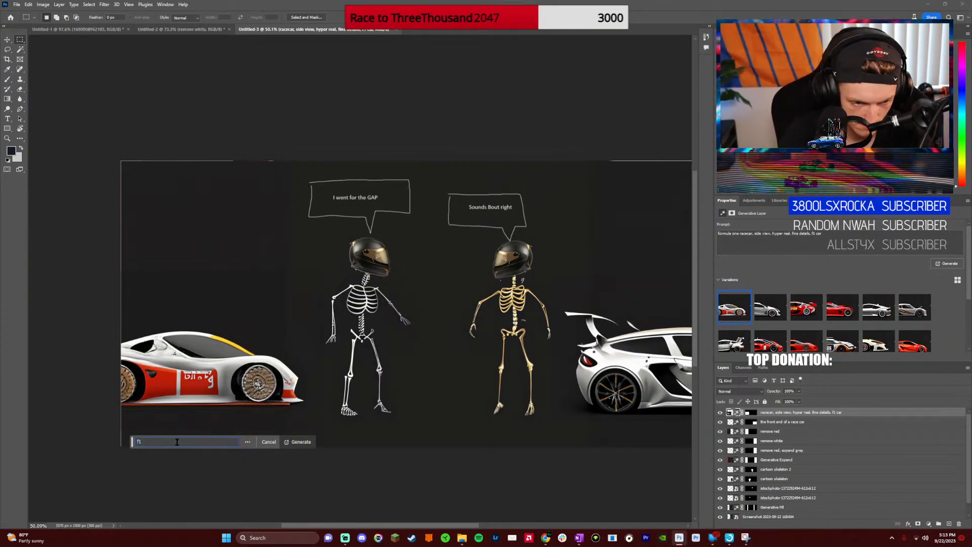
pyautogui.write(', formula ')
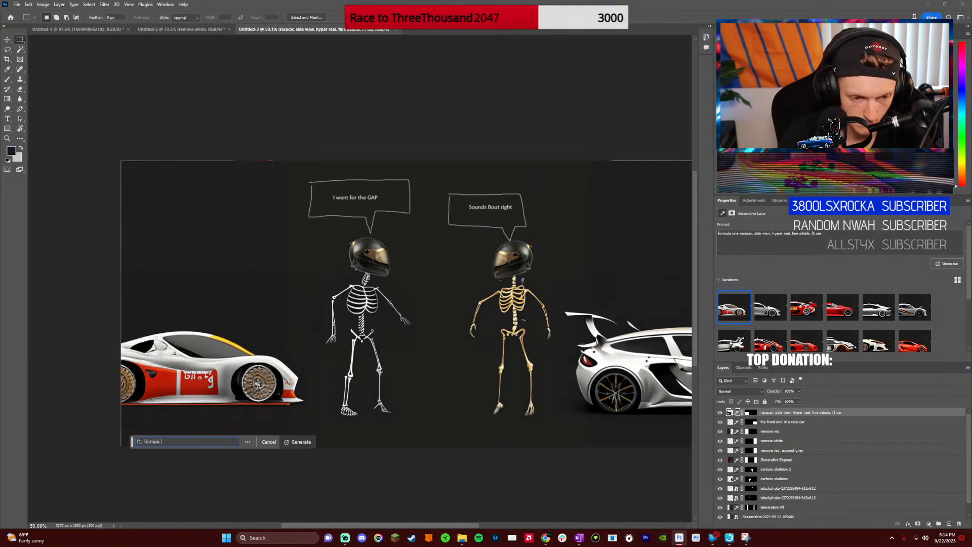
pyautogui.write('one')
pyautogui.press('Return')
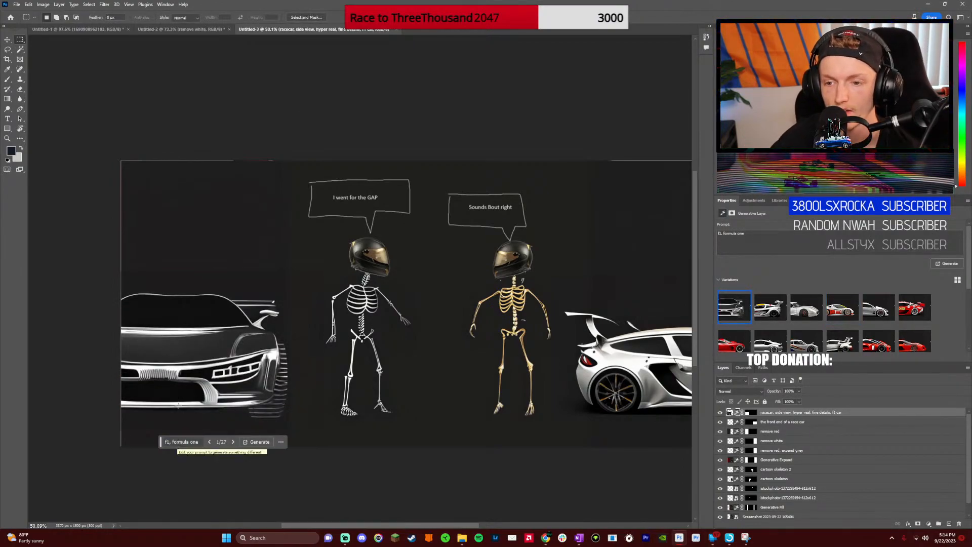
# View the second and third variations, generate another batch with the unchanged prompt and browse through it
pyautogui.click(233, 443)
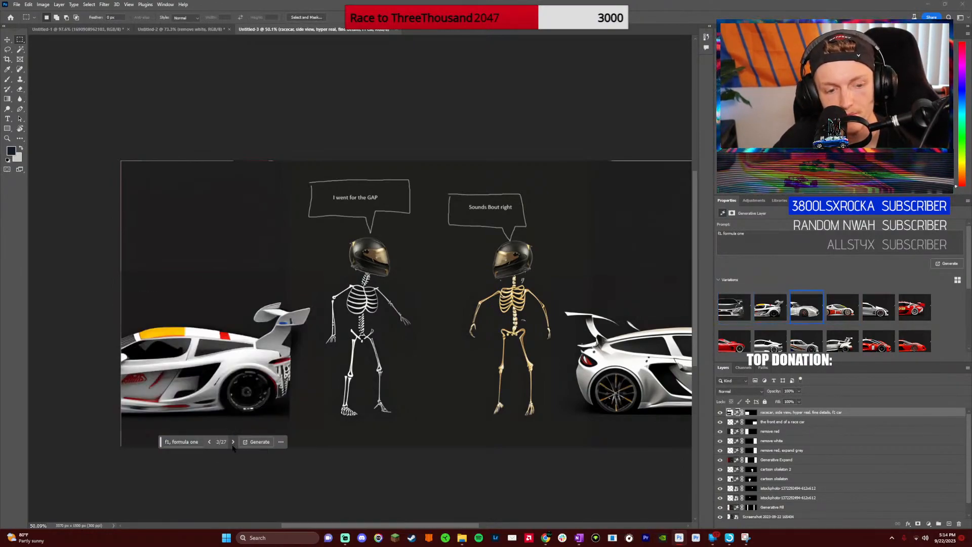
pyautogui.click(233, 444)
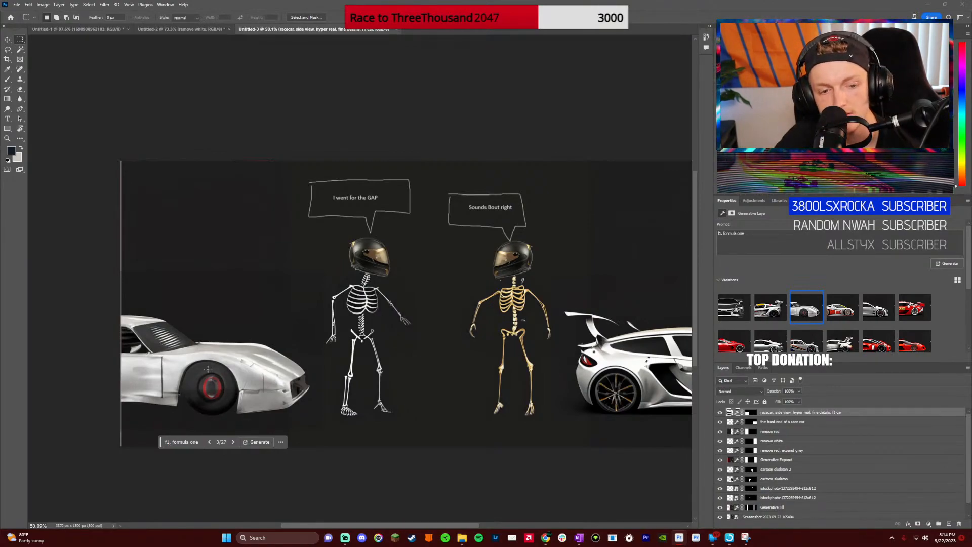
pyautogui.click(249, 445)
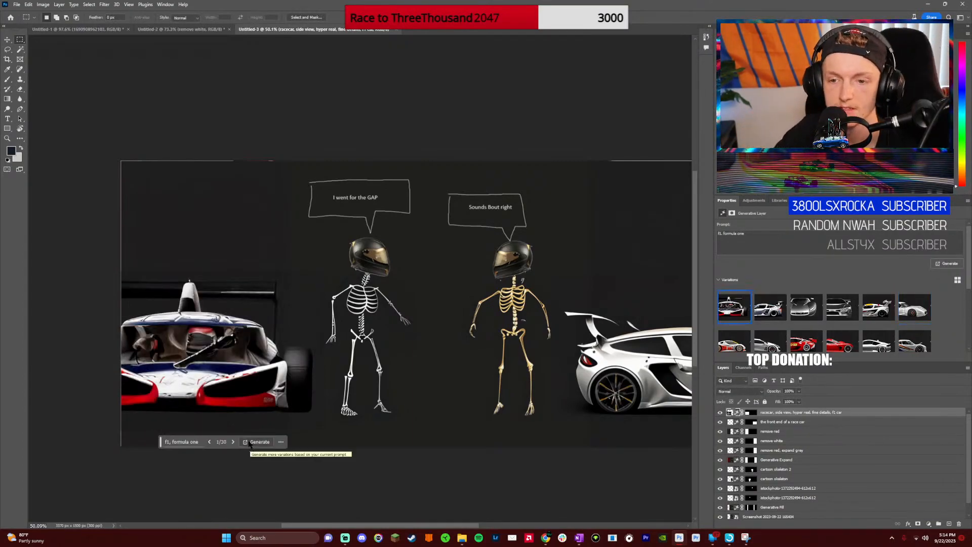
pyautogui.click(233, 441)
pyautogui.click(233, 441)
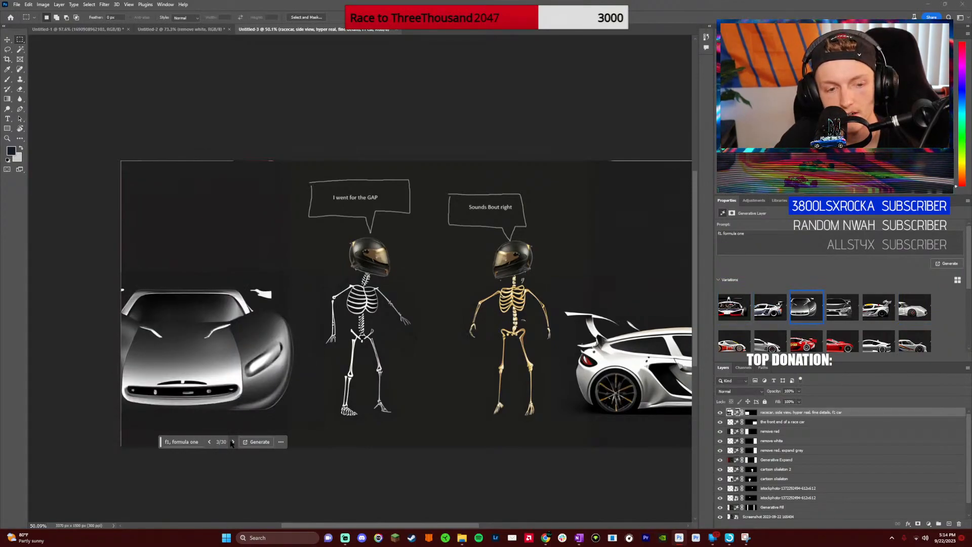
pyautogui.click(232, 441)
# Generate two further batches from "f1, formula one" and choose the third variation, the red open-wheel car
pyautogui.click(256, 442)
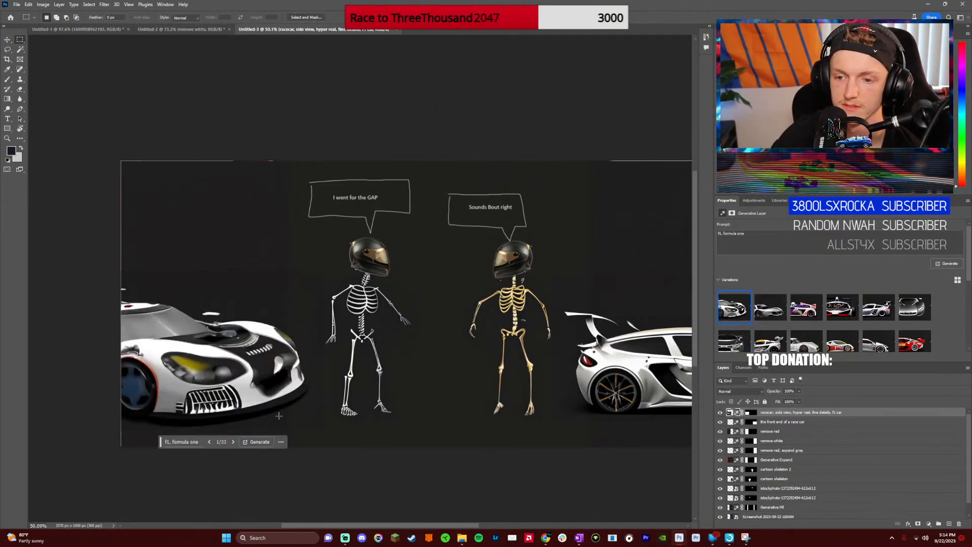
pyautogui.click(261, 444)
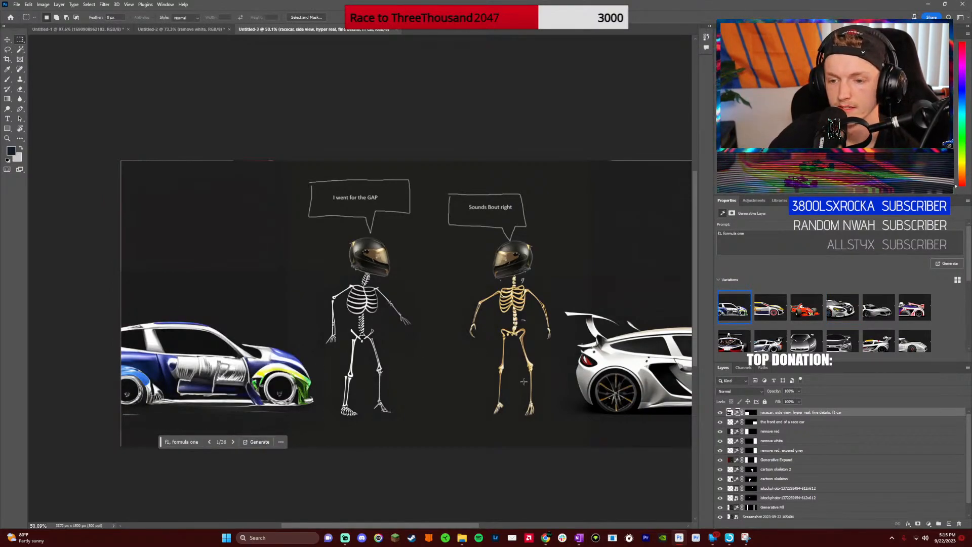
pyautogui.click(233, 442)
pyautogui.click(234, 442)
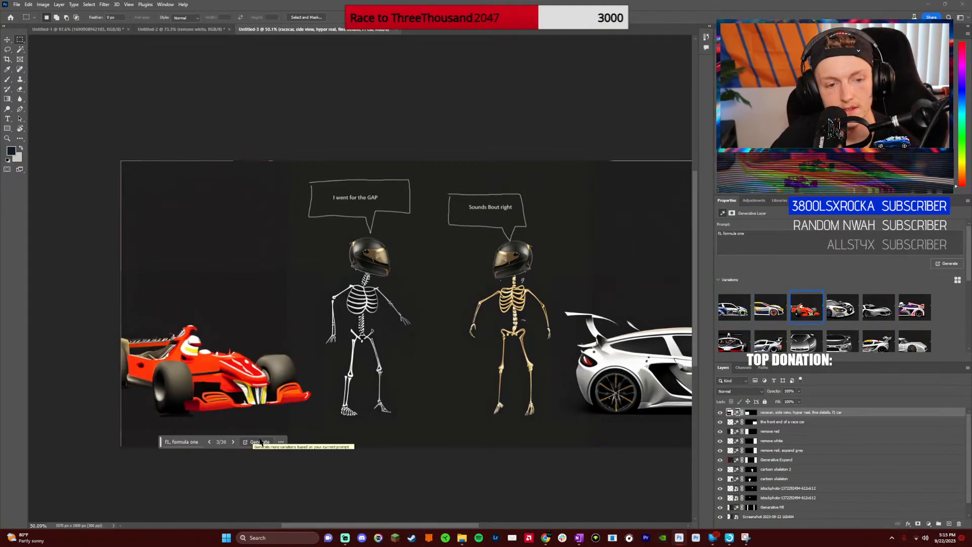
# Submit feedback on the red open-wheel variation: Disagree for project use, Agree for prompt match, Disagree for believability and Neutral for blending
pyautogui.click(280, 442)
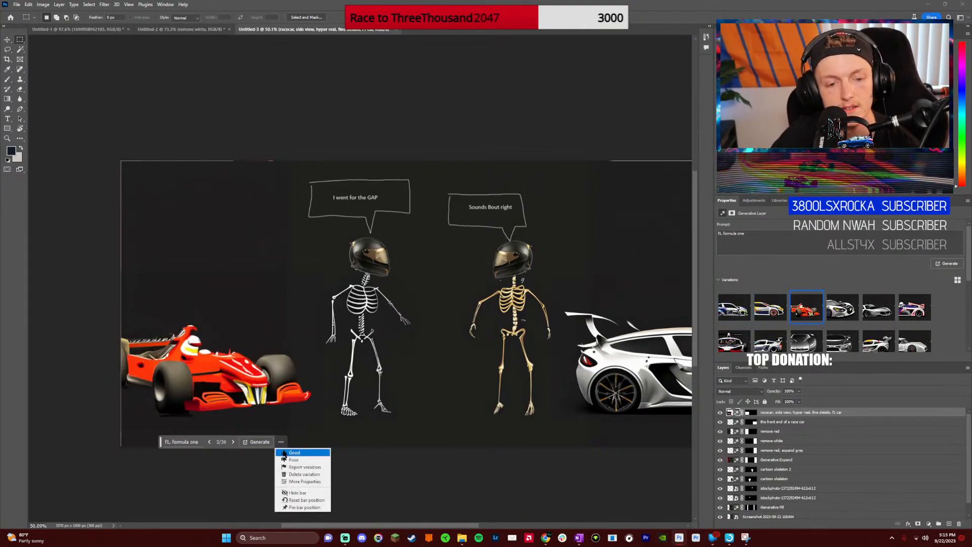
pyautogui.click(293, 452)
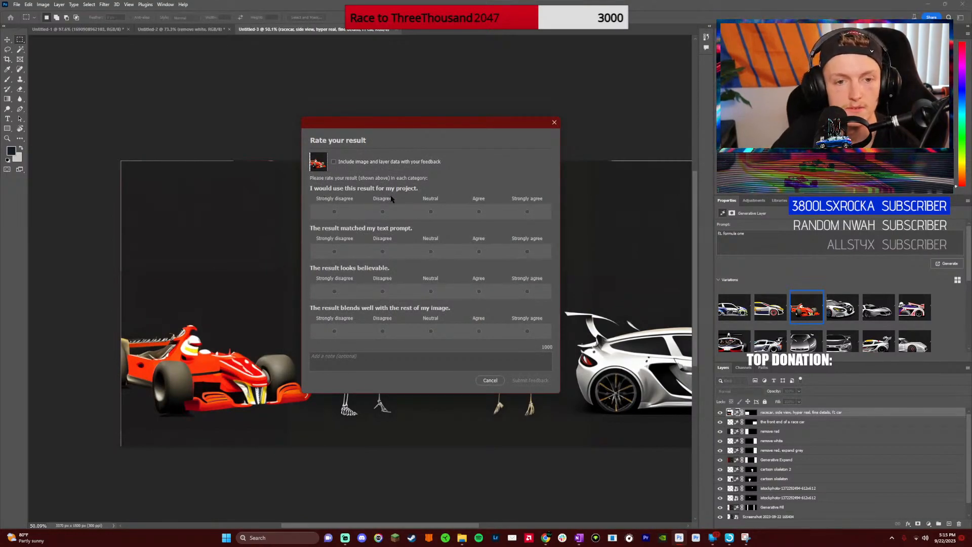
pyautogui.click(383, 213)
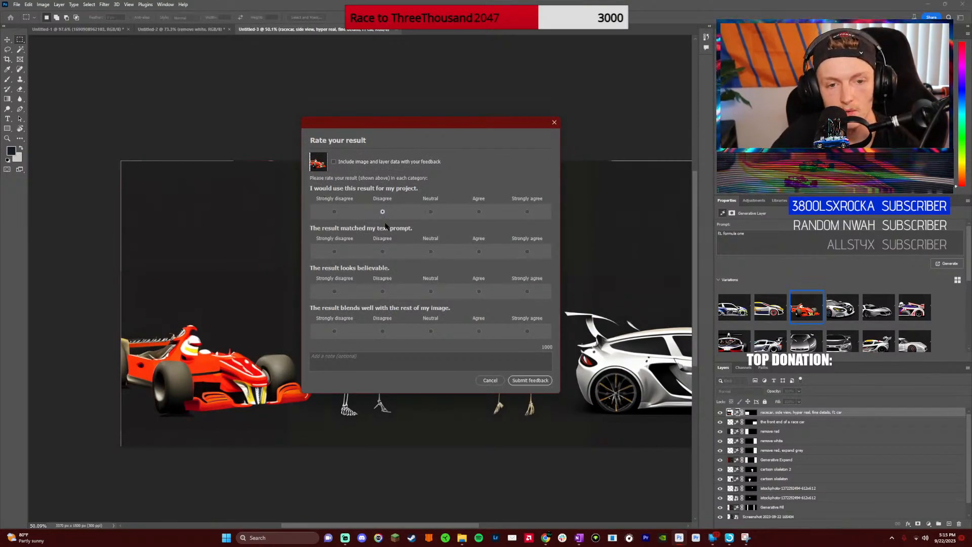
pyautogui.click(479, 252)
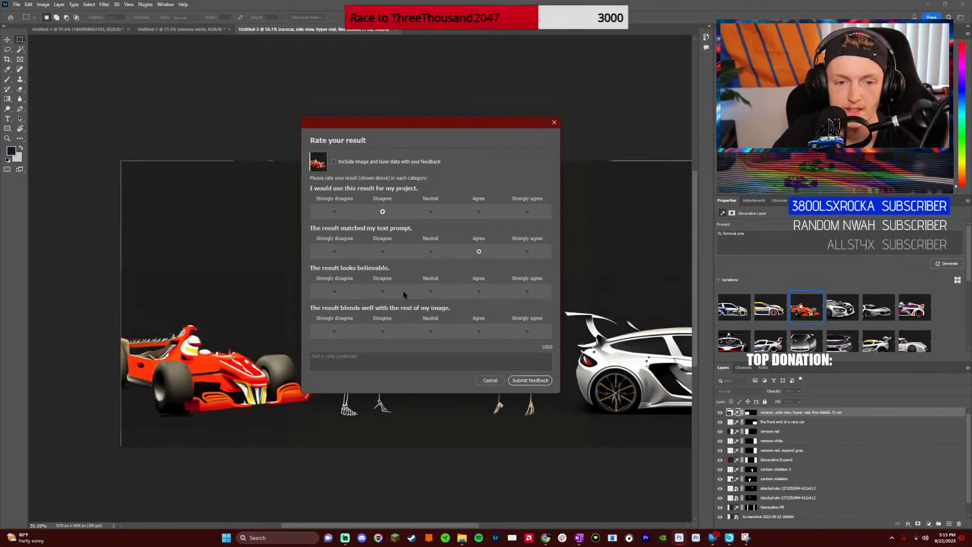
pyautogui.click(383, 292)
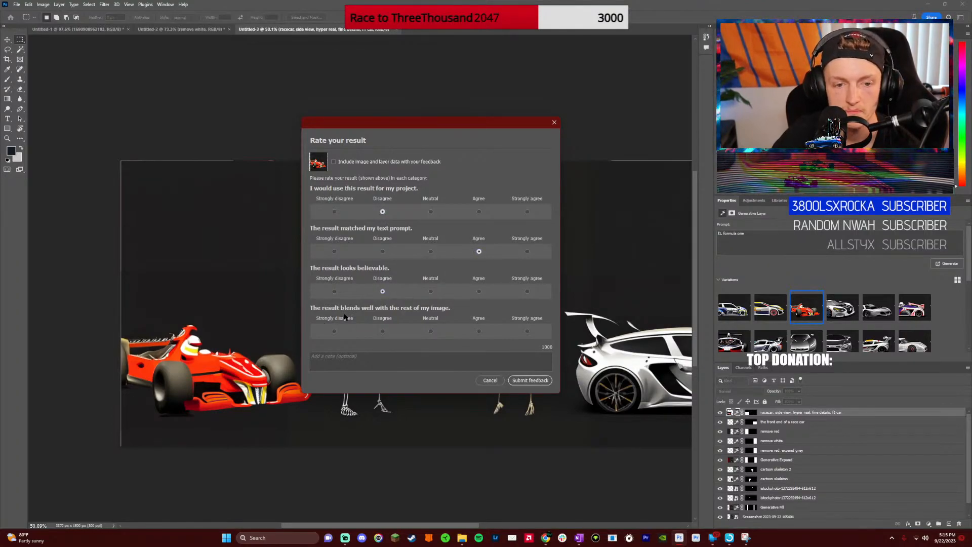
pyautogui.click(431, 331)
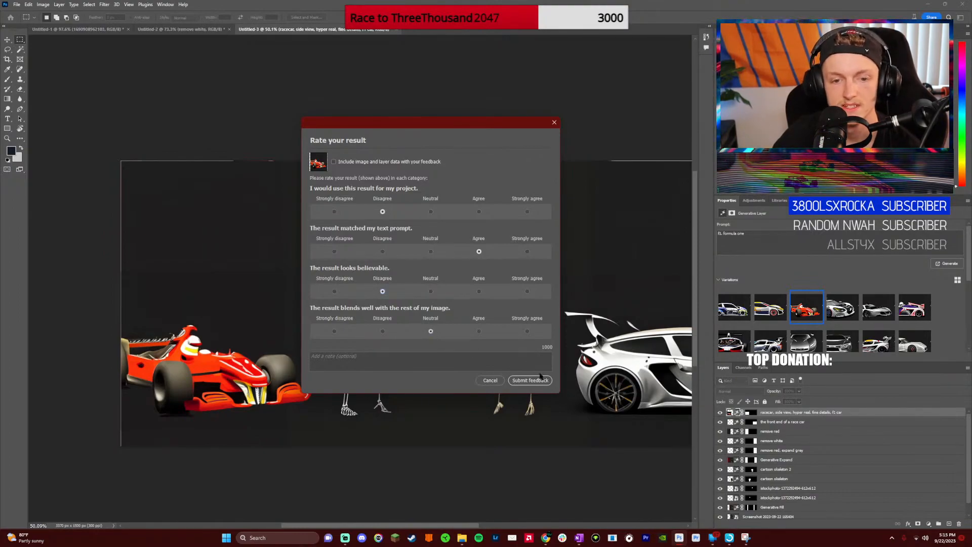
pyautogui.click(530, 380)
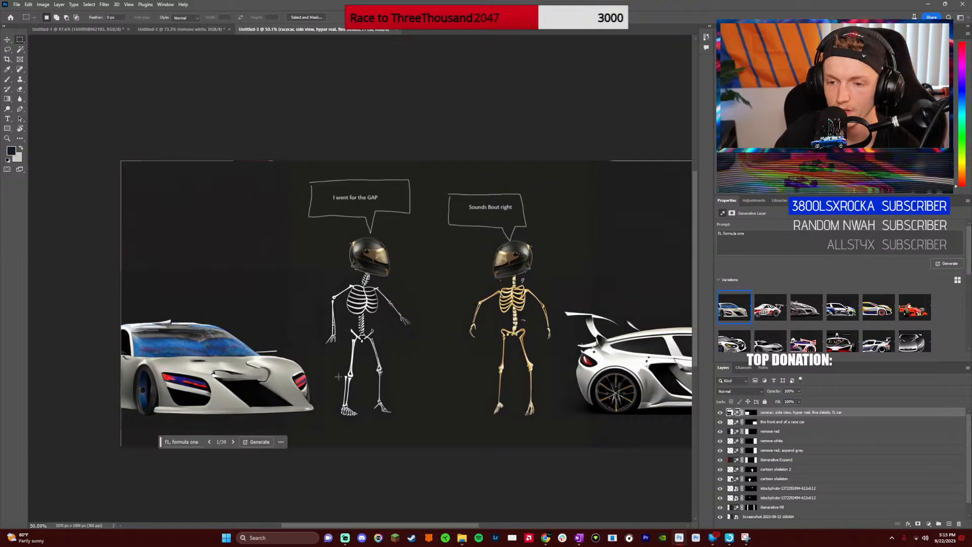
# Generate another batch from the unchanged "f1, formula one" prompt and browse to the third variation, the red car with the blue wheel
pyautogui.click(254, 443)
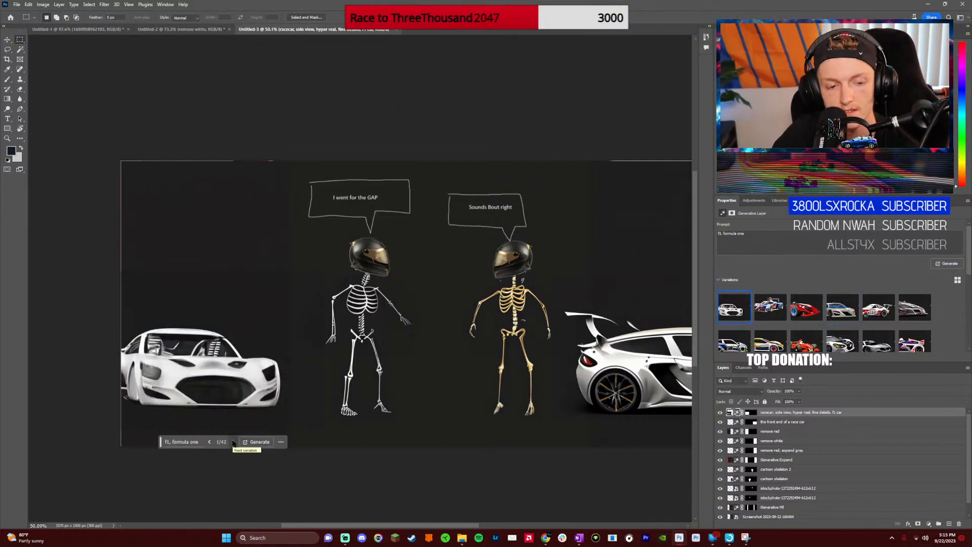
pyautogui.click(233, 442)
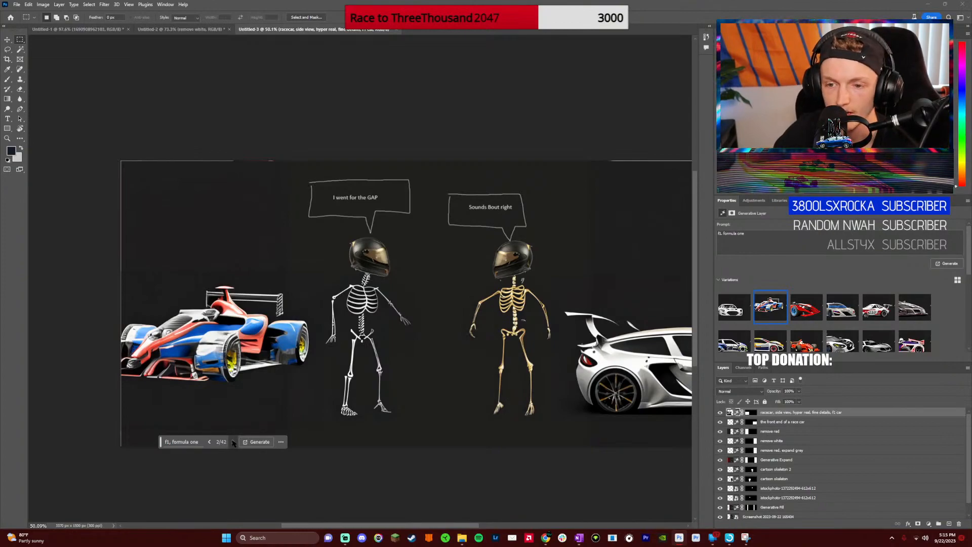
pyautogui.click(233, 442)
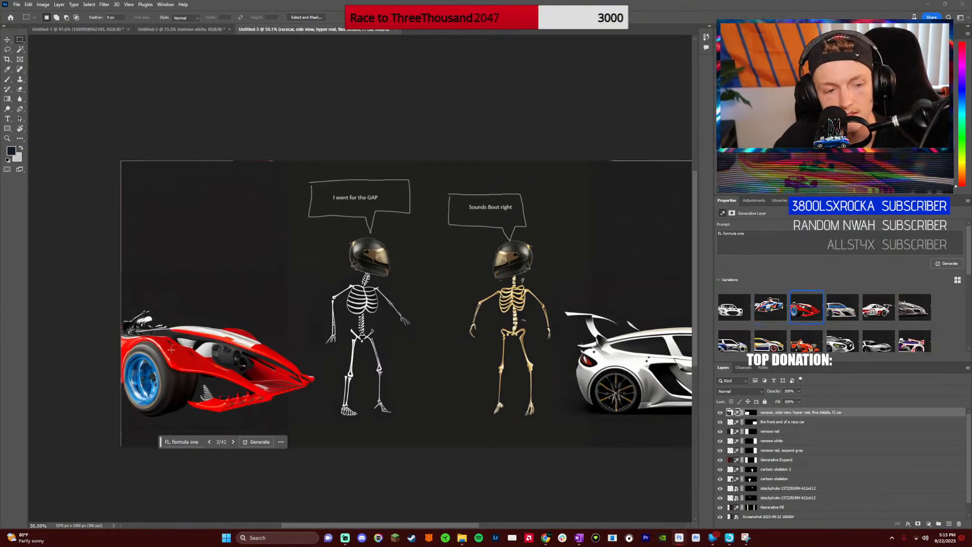
# Generate a further batch for the left car and browse to the sixth variation, returning to the red car with the blue wheel
pyautogui.click(258, 442)
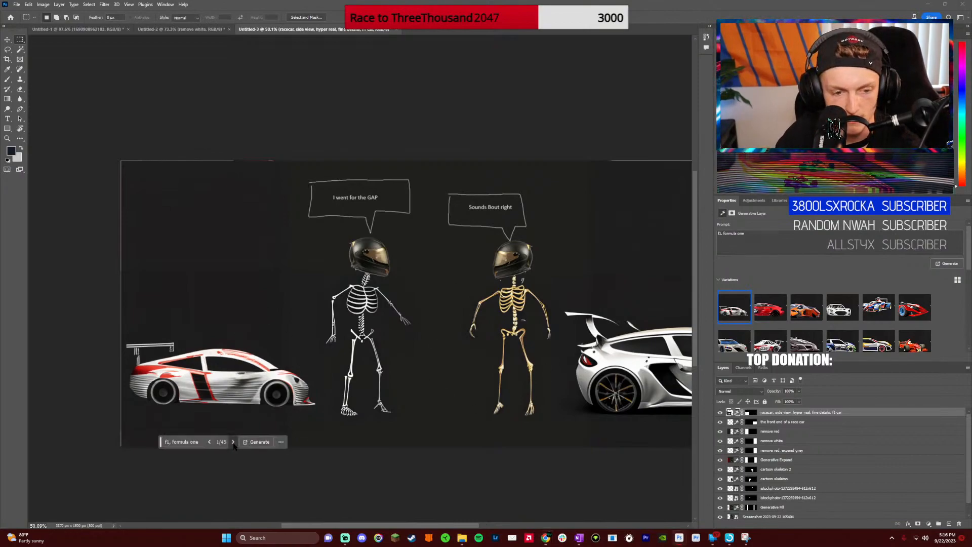
pyautogui.click(233, 441)
pyautogui.click(234, 442)
pyautogui.click(234, 442)
pyautogui.click(233, 441)
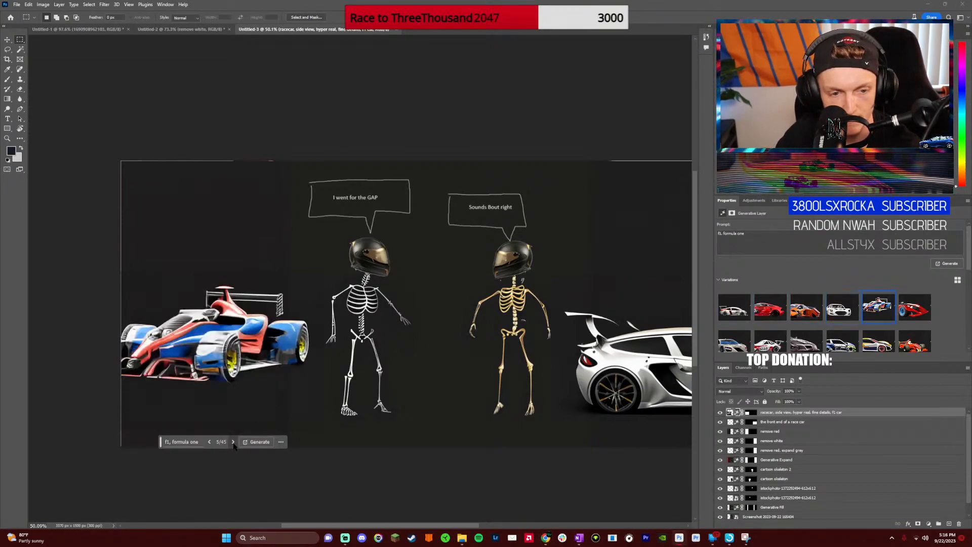
pyautogui.click(233, 442)
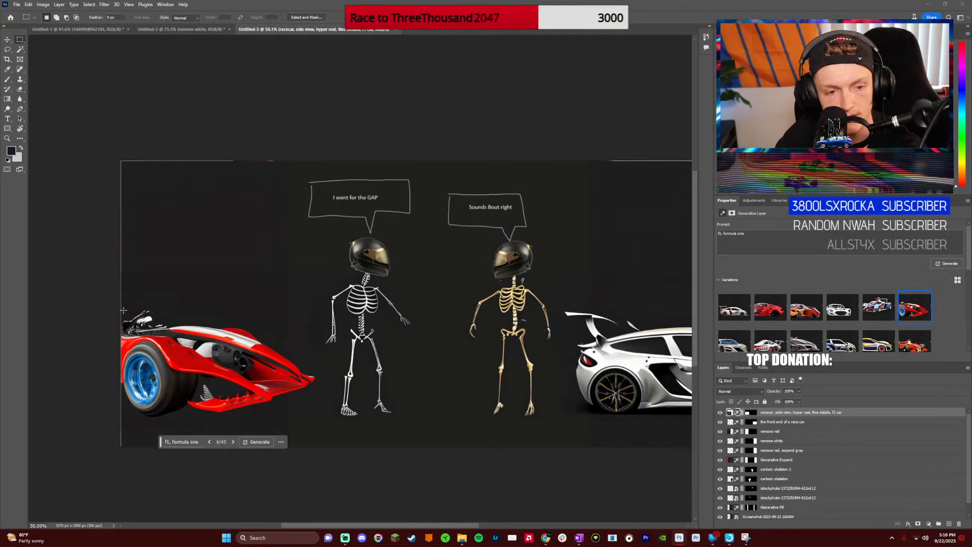
# Select a rectangle around the red car at the image's lower left and generate a new fill with the prompt "f1, formula one"
pyautogui.moveTo(105, 290); pyautogui.dragTo(319, 455)
pyautogui.click(167, 456)
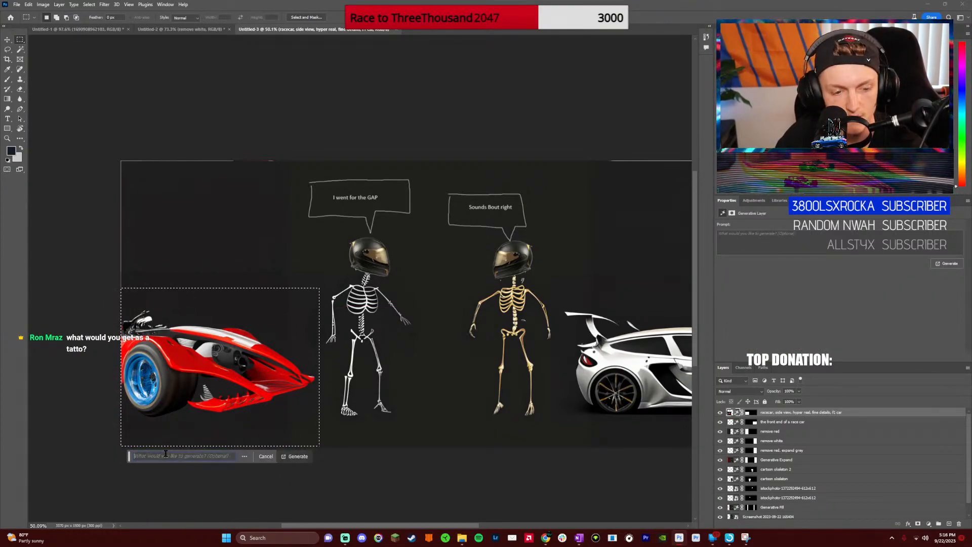
pyautogui.write('f1, ')
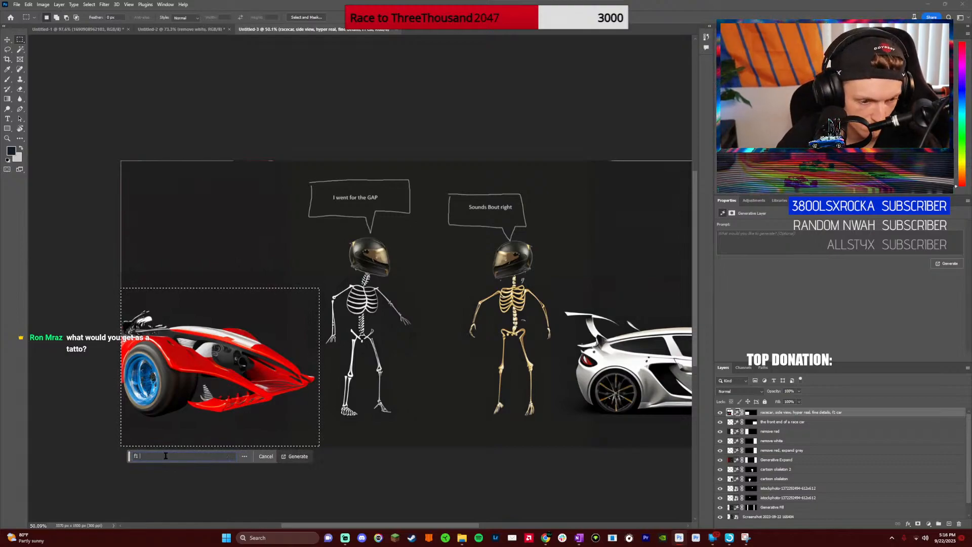
pyautogui.write('form')
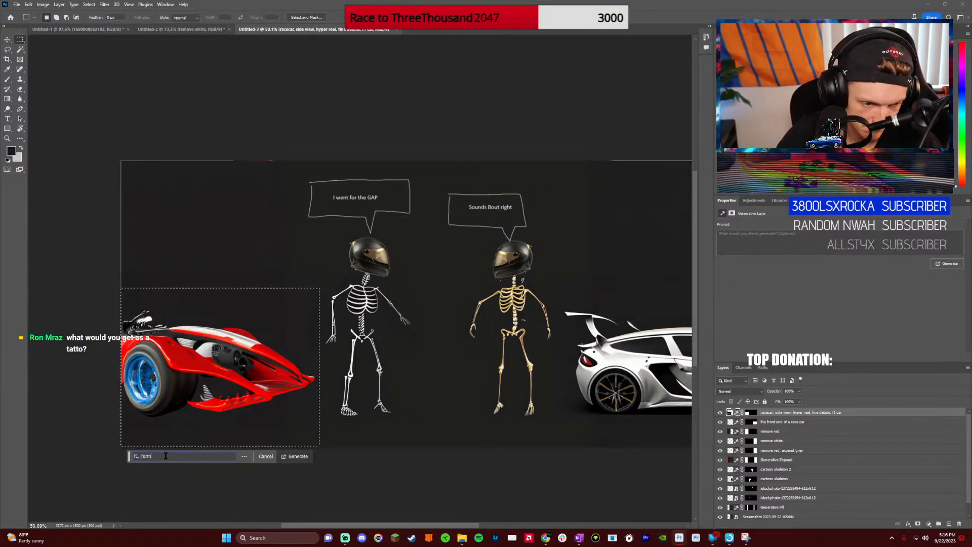
pyautogui.write('ula one')
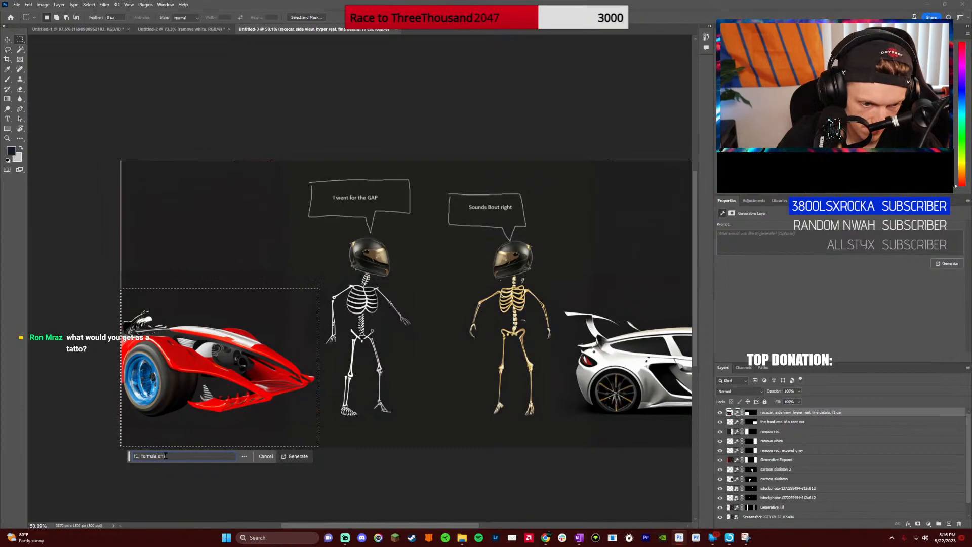
pyautogui.press('Return')
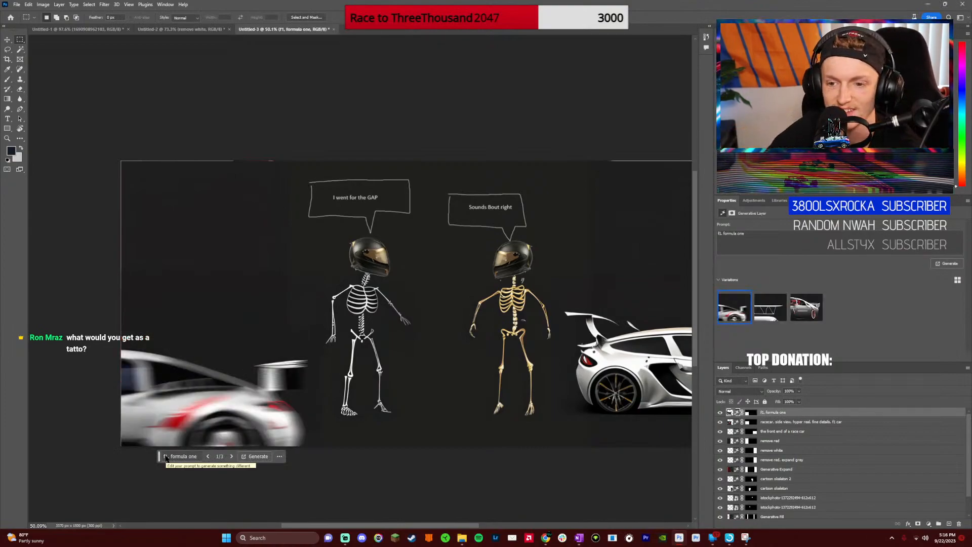
# View the new fill's second and third variations, generate another batch with the same prompt and browse to its third variation
pyautogui.click(231, 457)
pyautogui.click(231, 457)
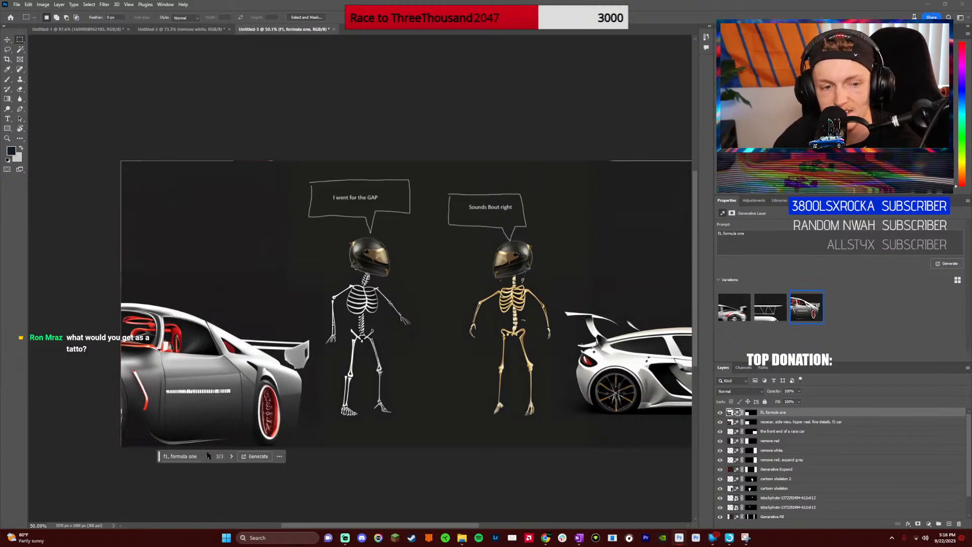
pyautogui.click(259, 459)
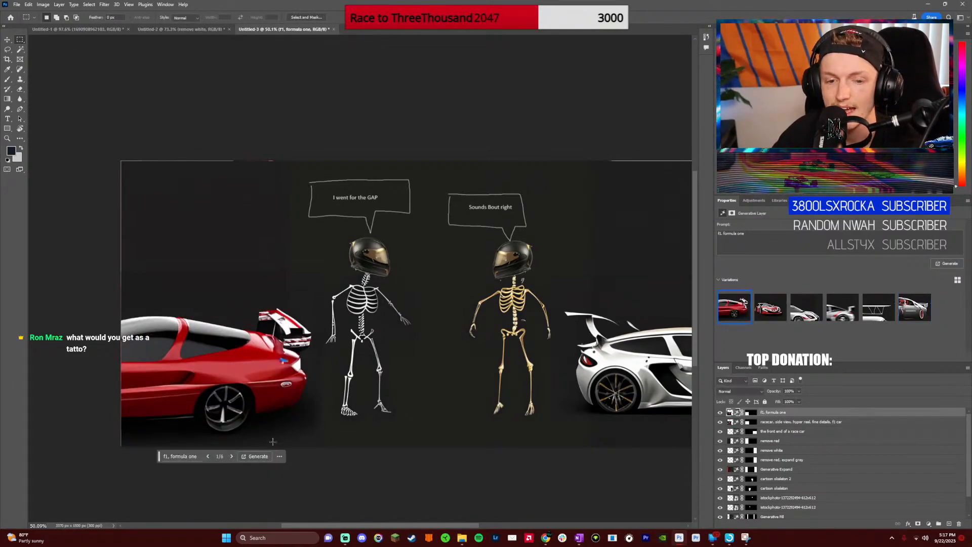
pyautogui.click(231, 457)
pyautogui.click(231, 456)
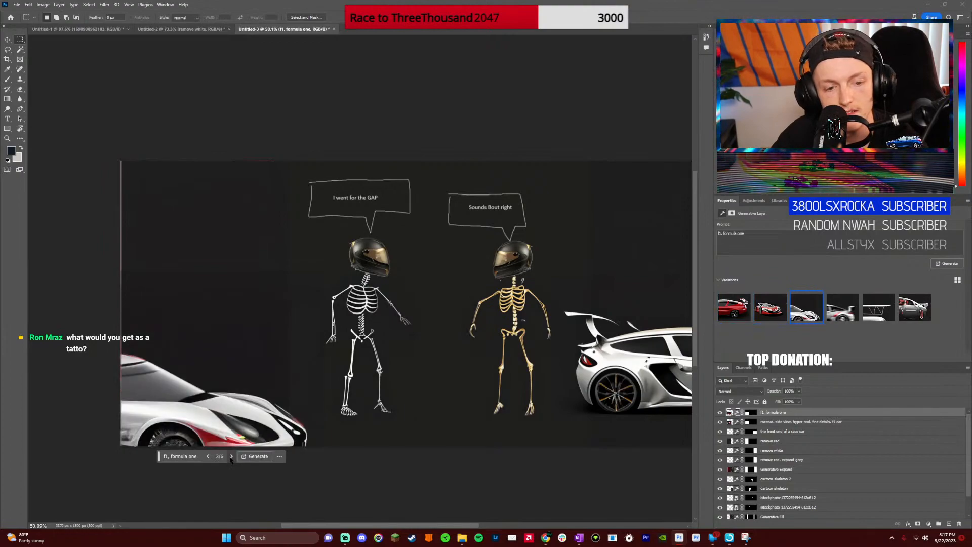
# Generate three more batches from "f1, formula one", viewing the second and third variations of the first batch
pyautogui.click(253, 457)
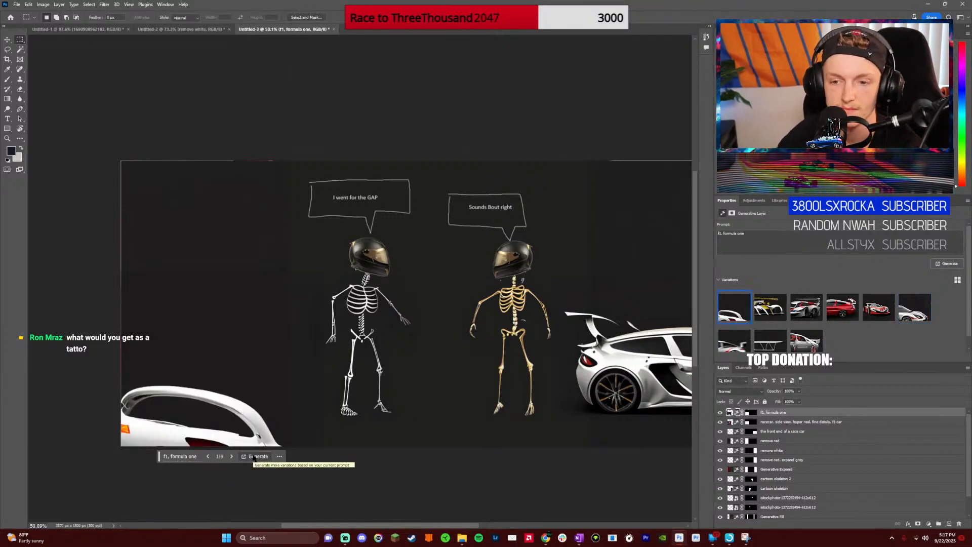
pyautogui.click(231, 457)
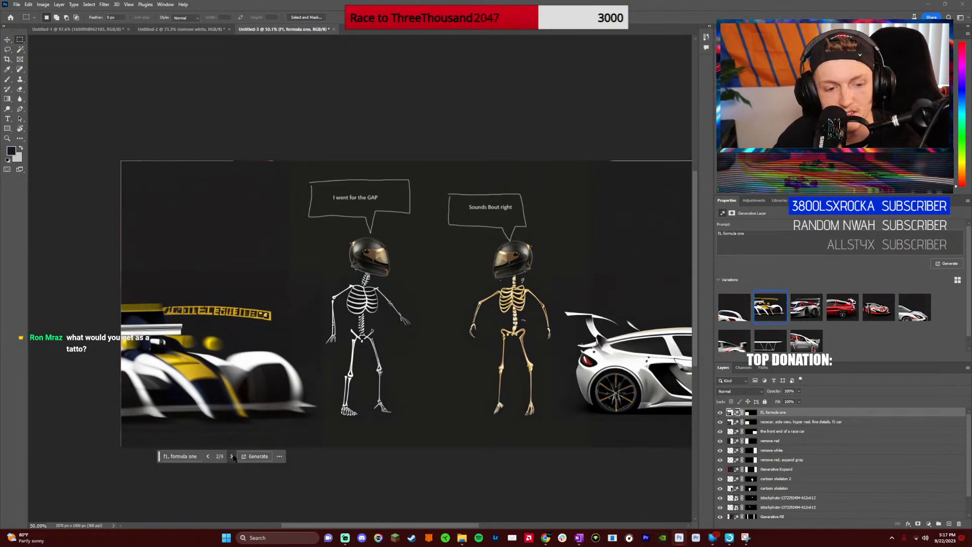
pyautogui.click(232, 457)
pyautogui.click(256, 456)
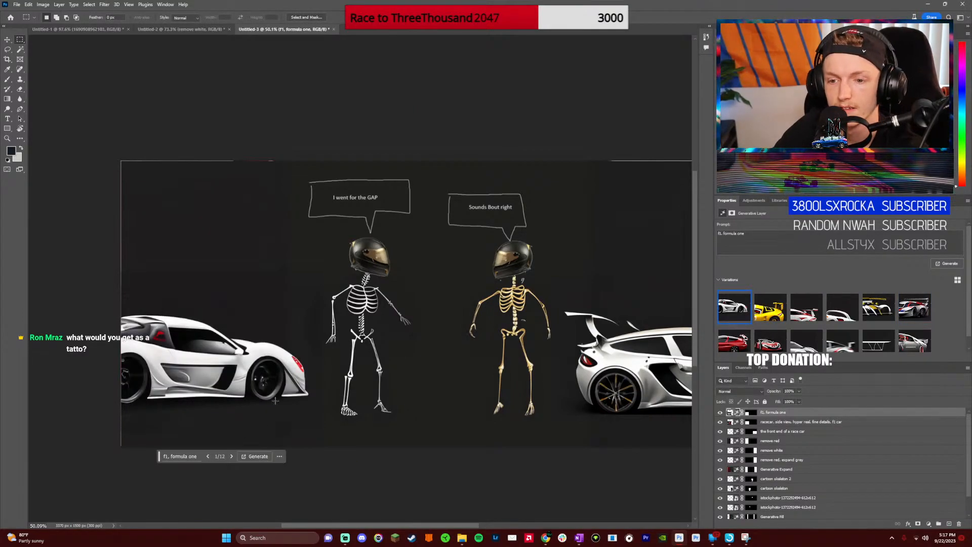
pyautogui.click(256, 457)
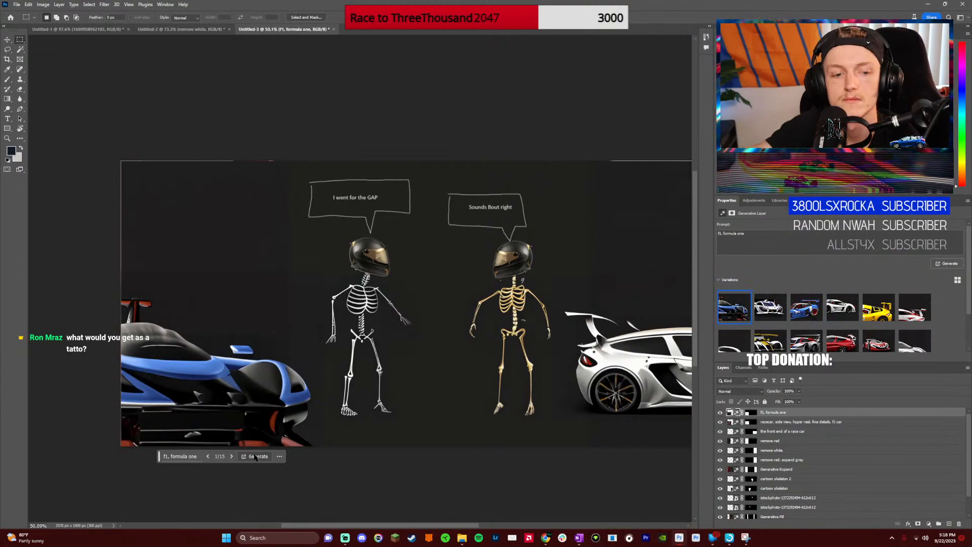
# Browse the left car's variations up to the twelfth, the low white car with red trim
pyautogui.click(232, 457)
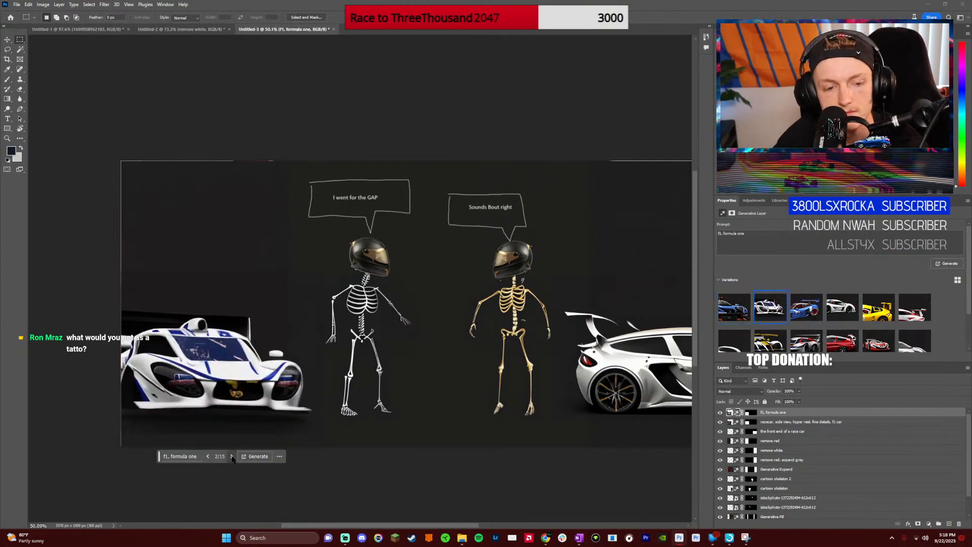
pyautogui.click(232, 457)
pyautogui.click(232, 457)
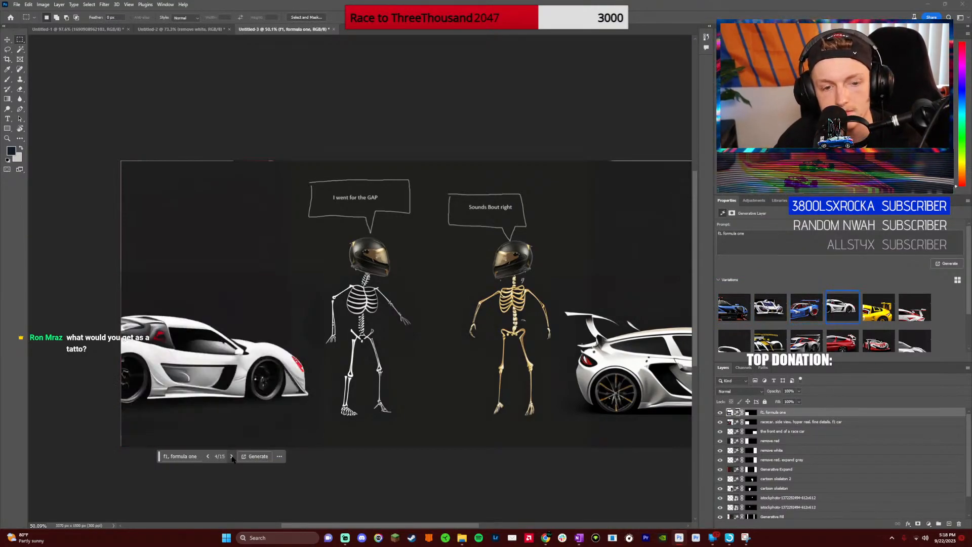
pyautogui.click(232, 457)
pyautogui.click(232, 457)
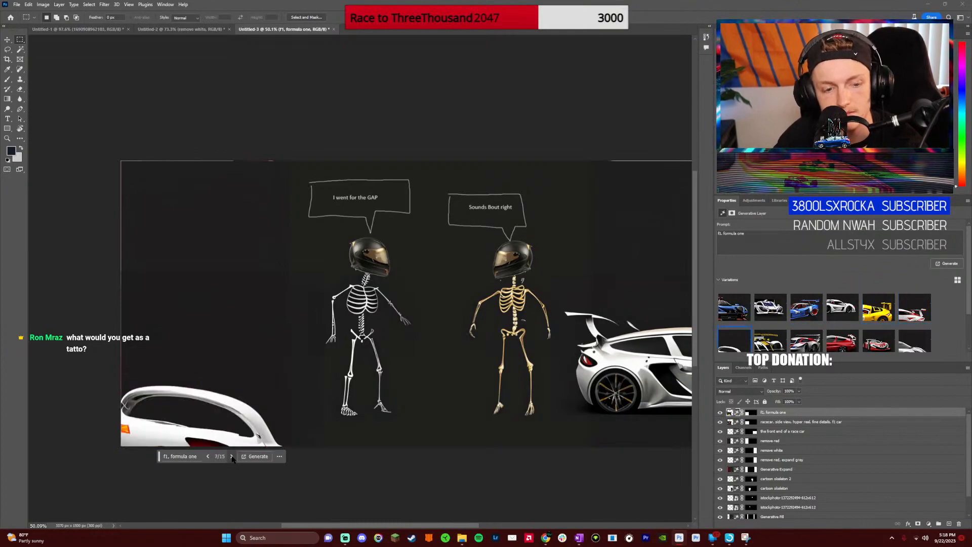
pyautogui.click(232, 457)
pyautogui.click(232, 457)
pyautogui.click(232, 457)
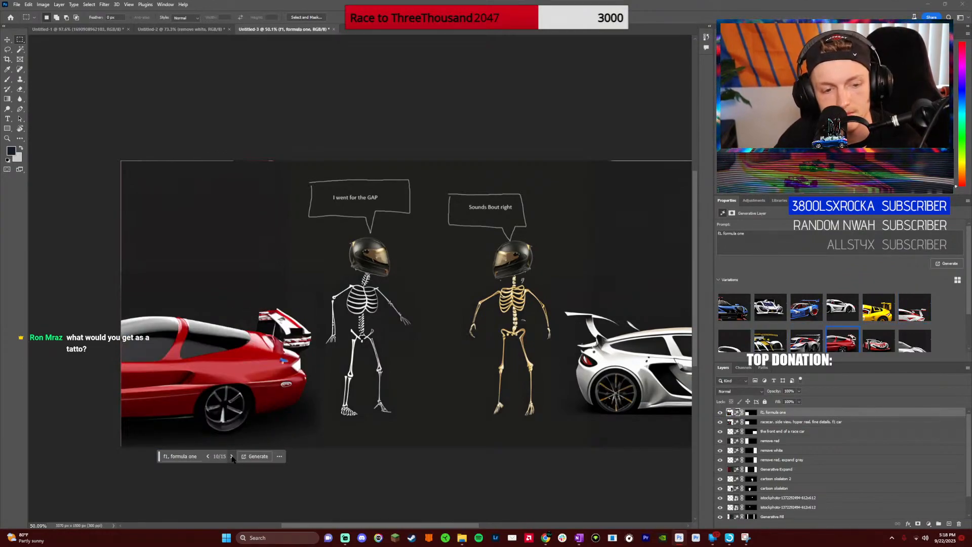
pyautogui.click(232, 457)
pyautogui.click(232, 457)
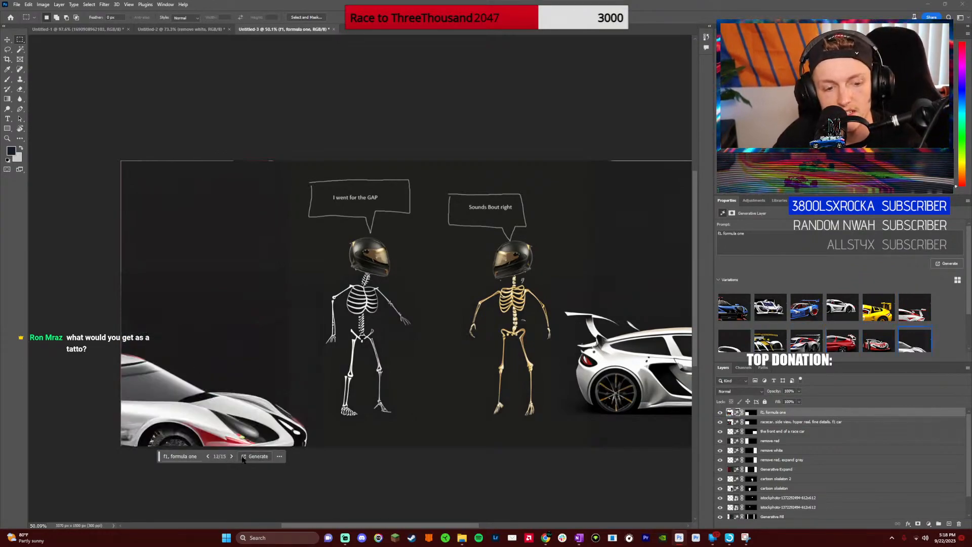
pyautogui.hscroll(3, 254, 382)
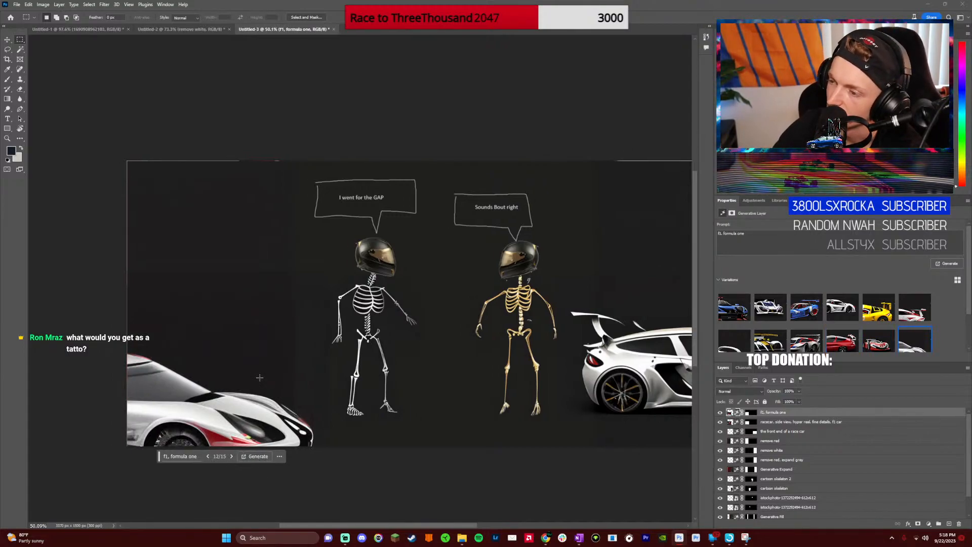
pyautogui.hscroll(4, 265, 379)
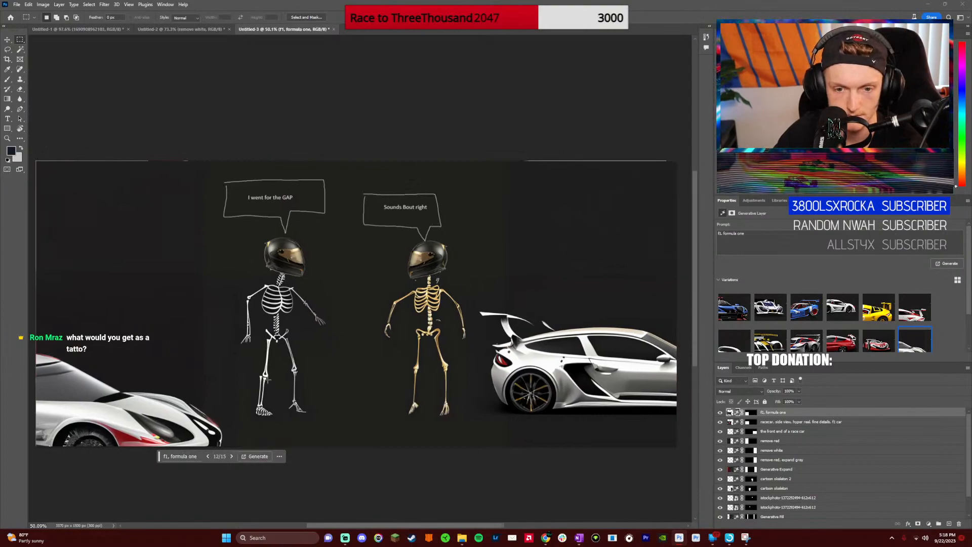
pyautogui.hscroll(-1, 266, 379)
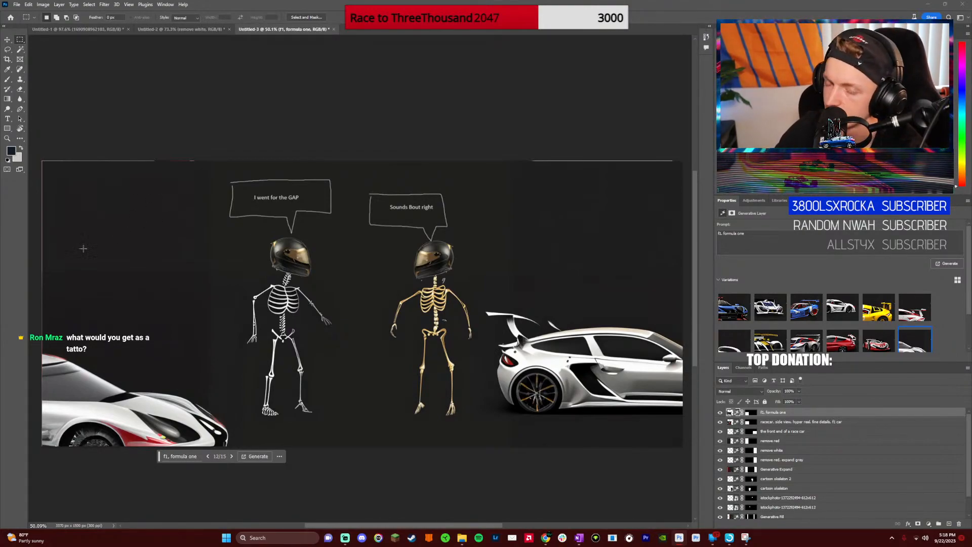
pyautogui.scroll(-2, 216, 259)
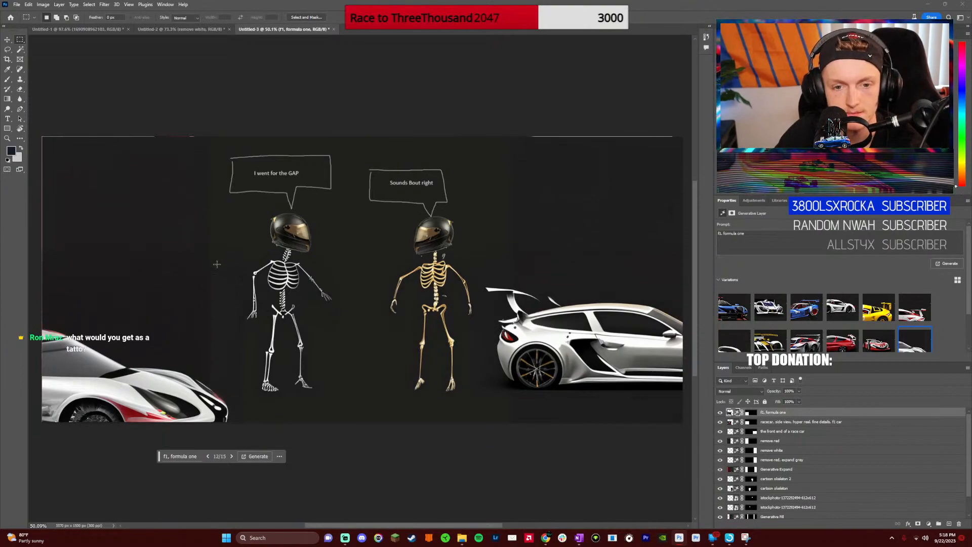
pyautogui.scroll(2, 216, 264)
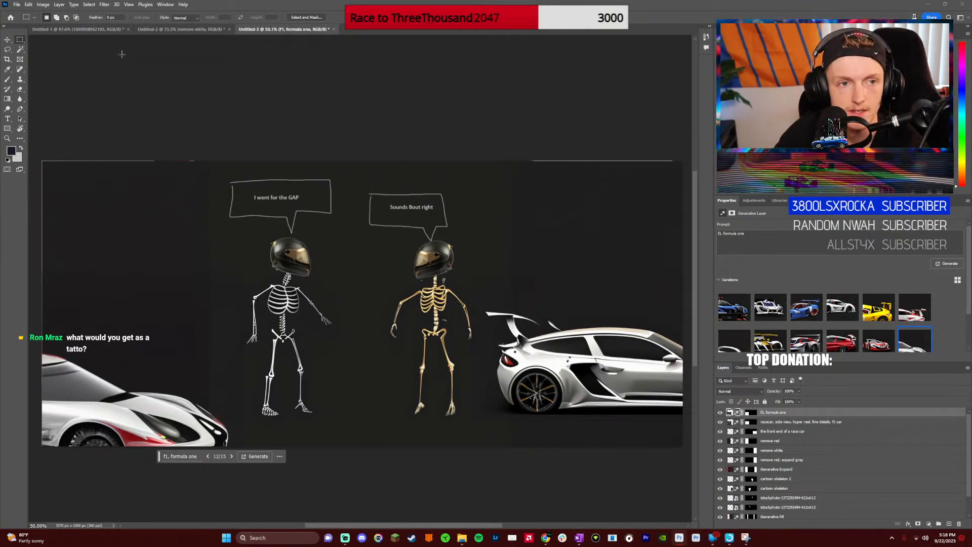
# Look through the three open documents: the ghost artwork, the red car drawing and the skeleton comic
pyautogui.click(182, 29)
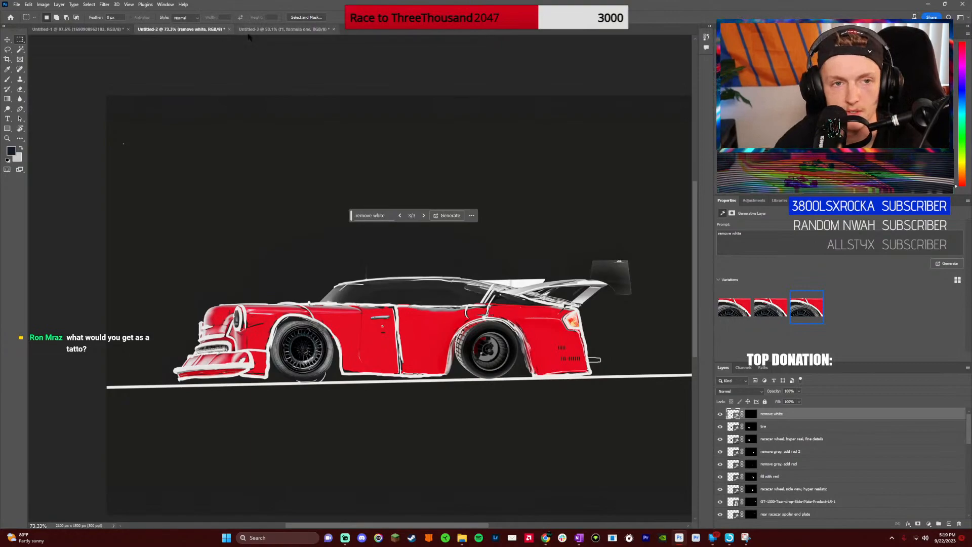
pyautogui.click(282, 30)
pyautogui.click(180, 30)
pyautogui.click(96, 29)
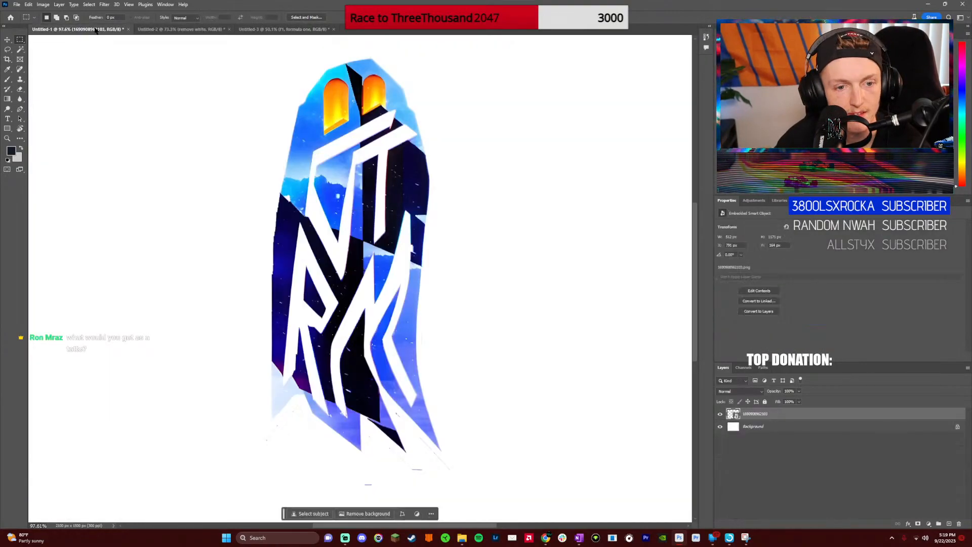
pyautogui.click(197, 32)
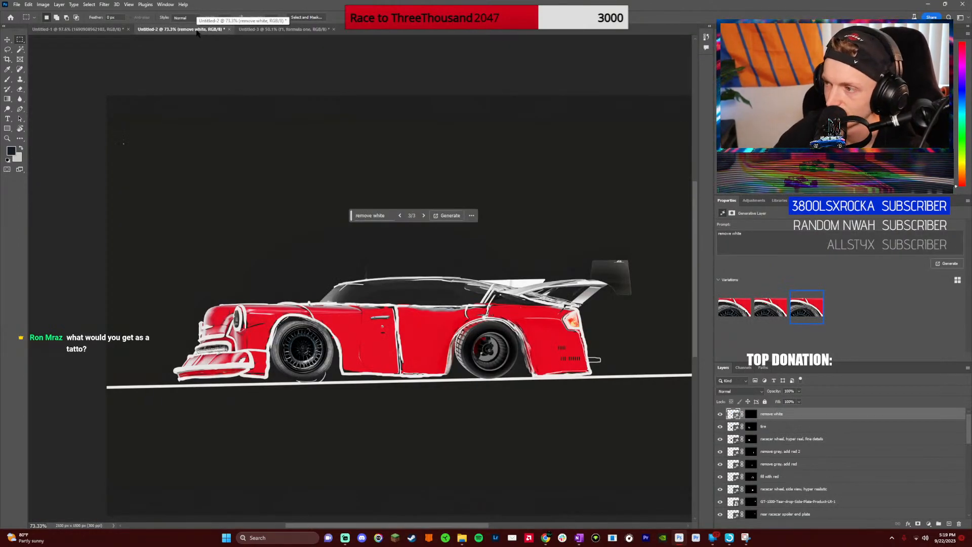
pyautogui.click(284, 29)
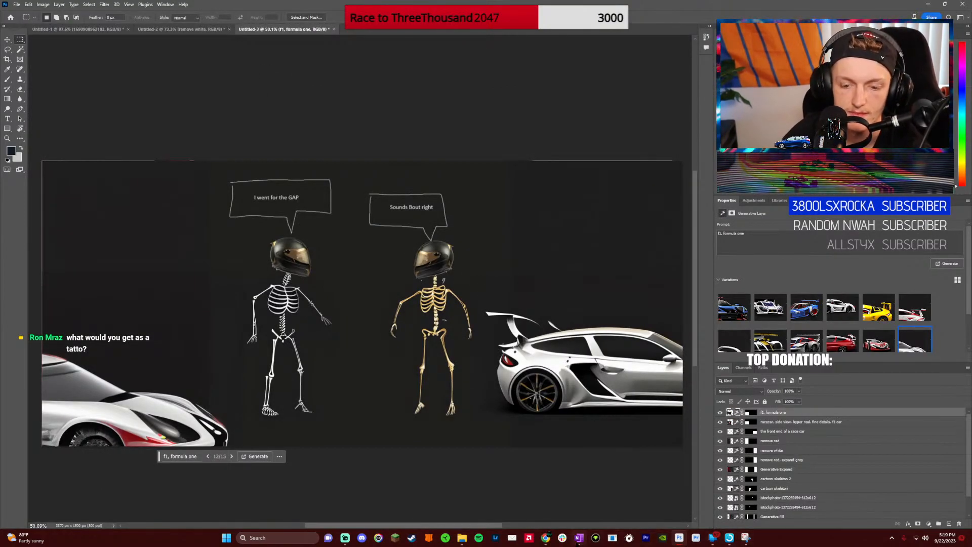
# Switch to OneNote and examine the ghost, helmeted-skeleton and "ALWAYS GO FOR THE GAP" sketches
pyautogui.moveTo(546, 538)
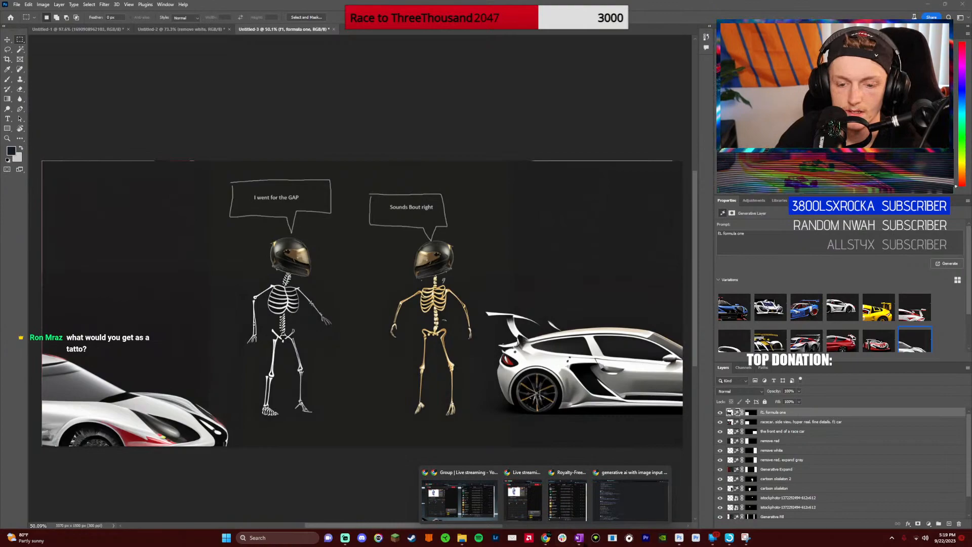
pyautogui.click(579, 538)
pyautogui.scroll(10, 643, 337)
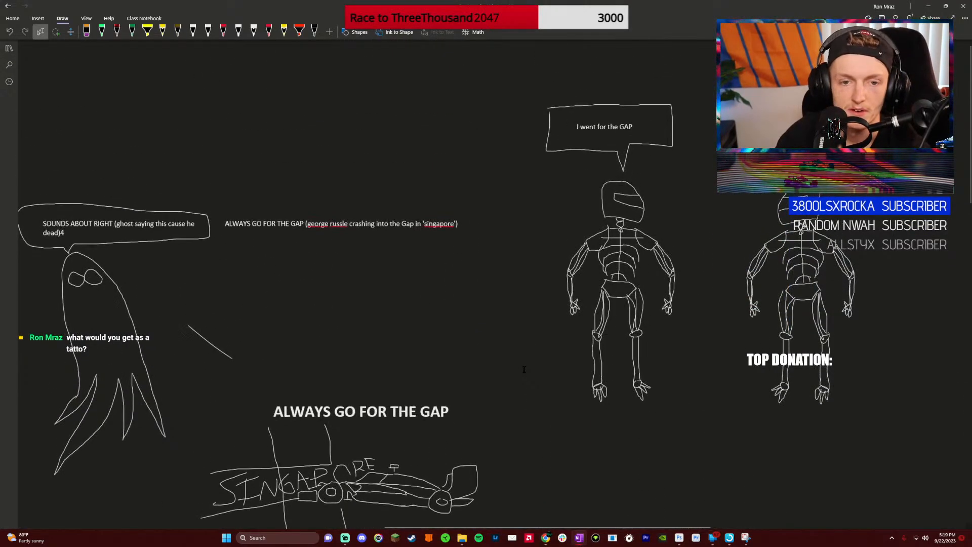
pyautogui.scroll(-3, 525, 369)
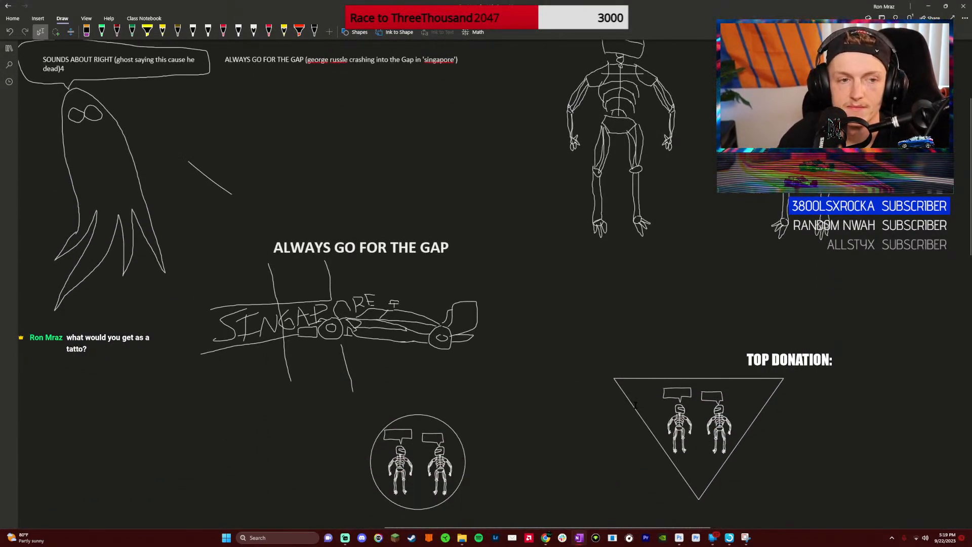
pyautogui.scroll(3, 635, 405)
pyautogui.scroll(-4, 635, 407)
pyautogui.scroll(4, 636, 408)
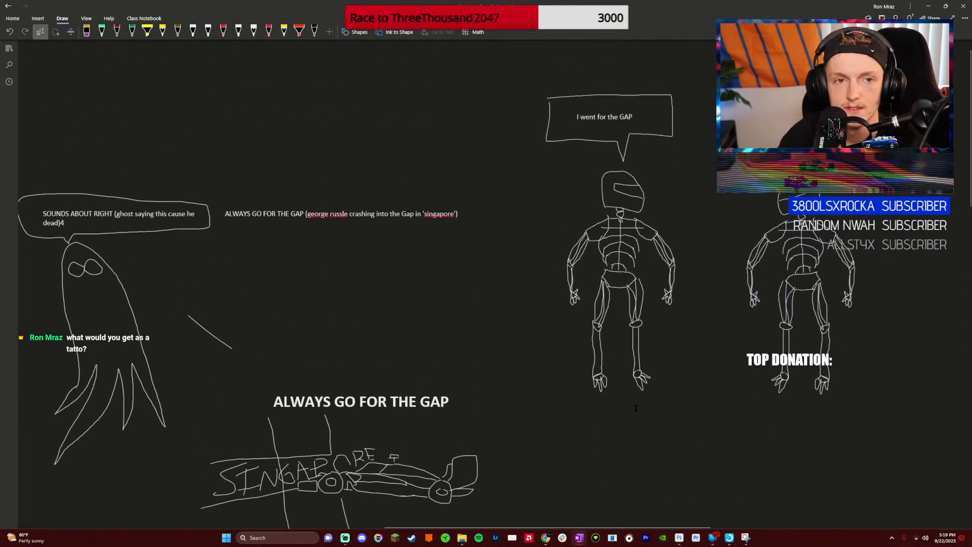
pyautogui.scroll(-4, 636, 408)
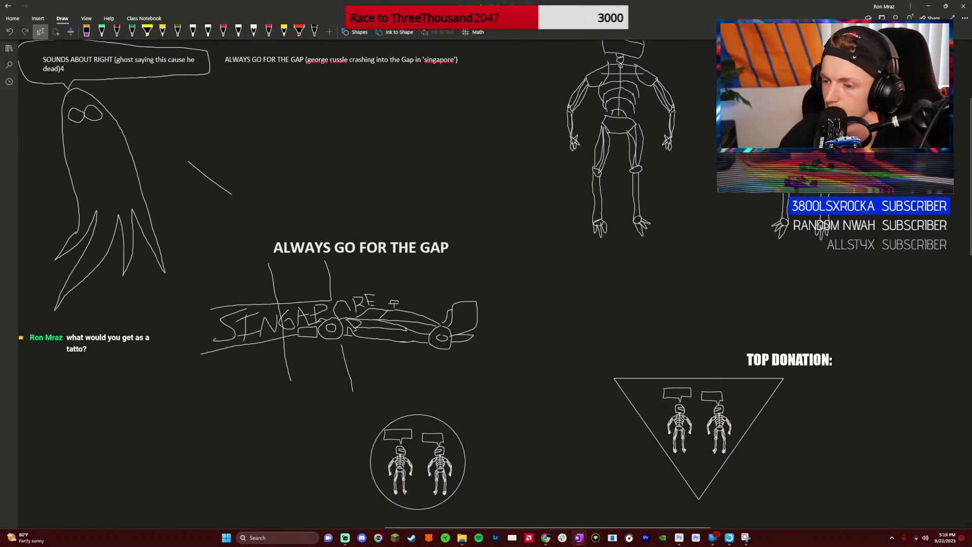
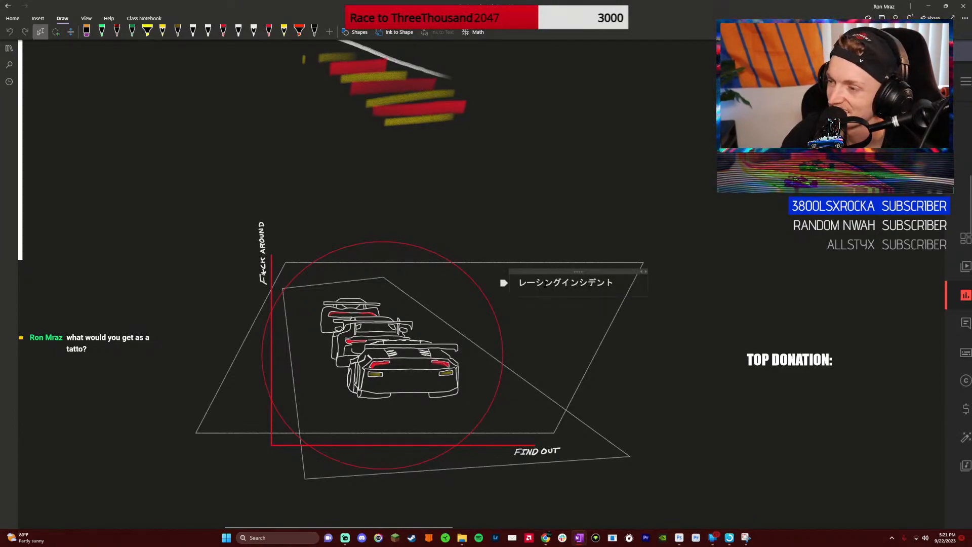
# Examine the Japanese caption and the line-drawn race cars in the three-car sketch up close
pyautogui.scroll(5, 552, 283)
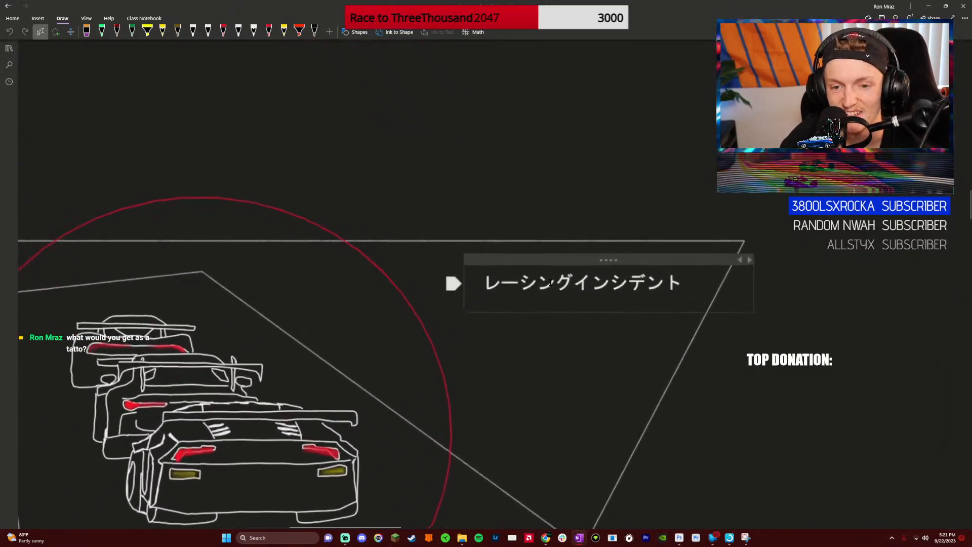
pyautogui.hscroll(3, 307, 295)
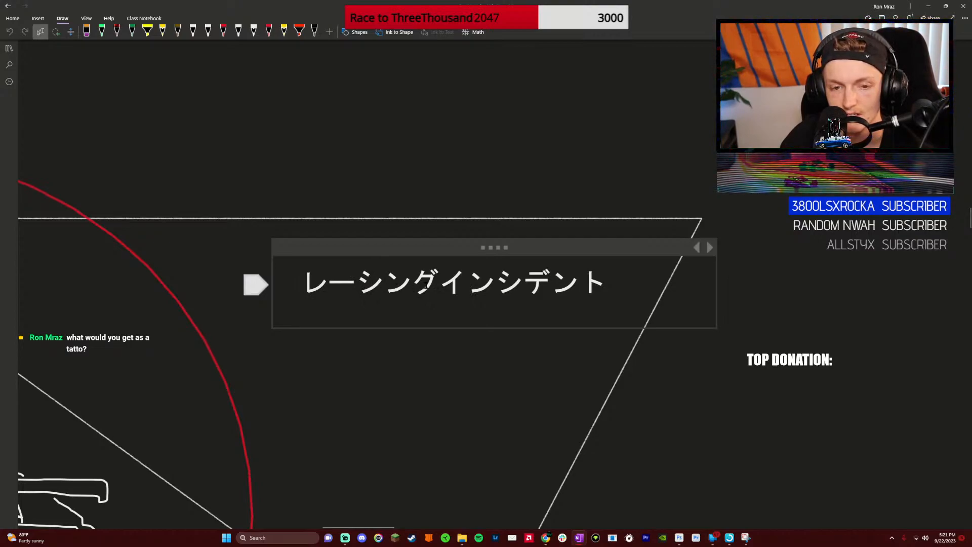
pyautogui.scroll(-4, 428, 288)
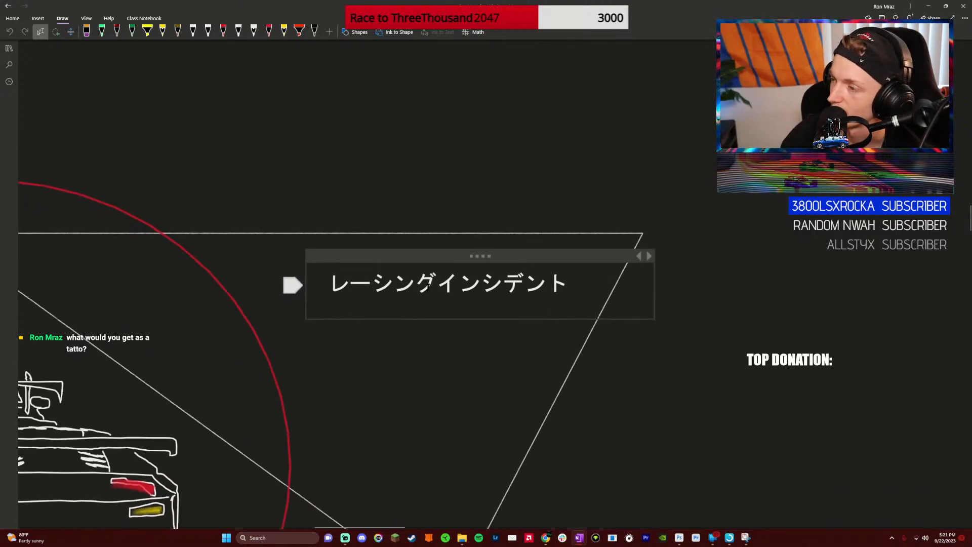
pyautogui.hscroll(-5, 429, 288)
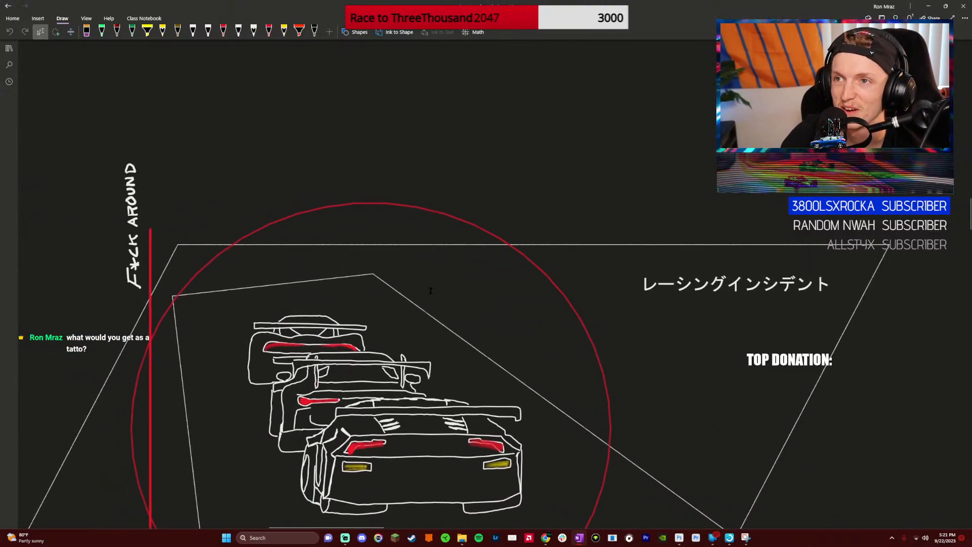
pyautogui.scroll(-2, 430, 291)
pyautogui.scroll(2, 430, 291)
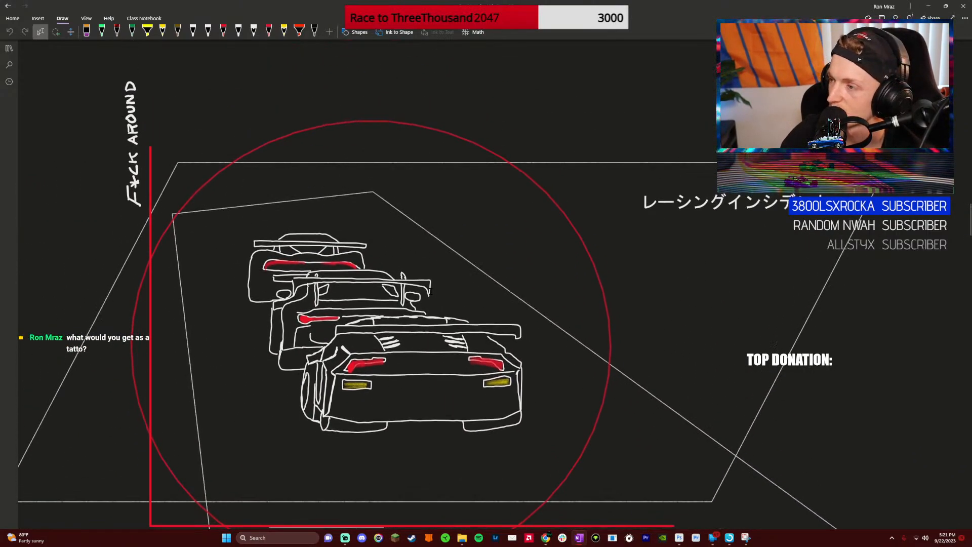
# Examine the overall layout of the three-car sketch, including its red axes, circle and surrounding outlines
pyautogui.hscroll(-10, 430, 289)
pyautogui.scroll(7, 430, 289)
pyautogui.scroll(-9, 532, 326)
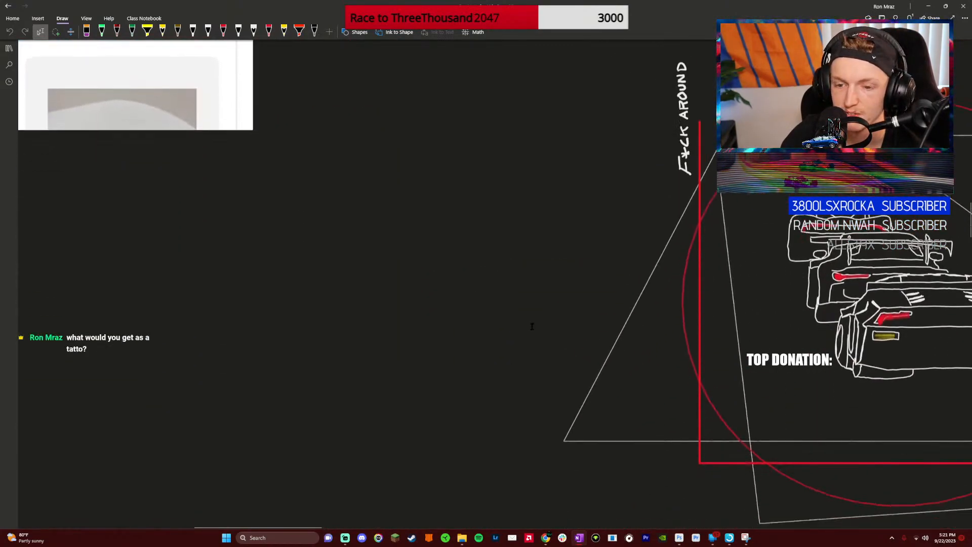
pyautogui.hscroll(5, 532, 326)
pyautogui.hscroll(5, 528, 325)
pyautogui.scroll(2, 528, 324)
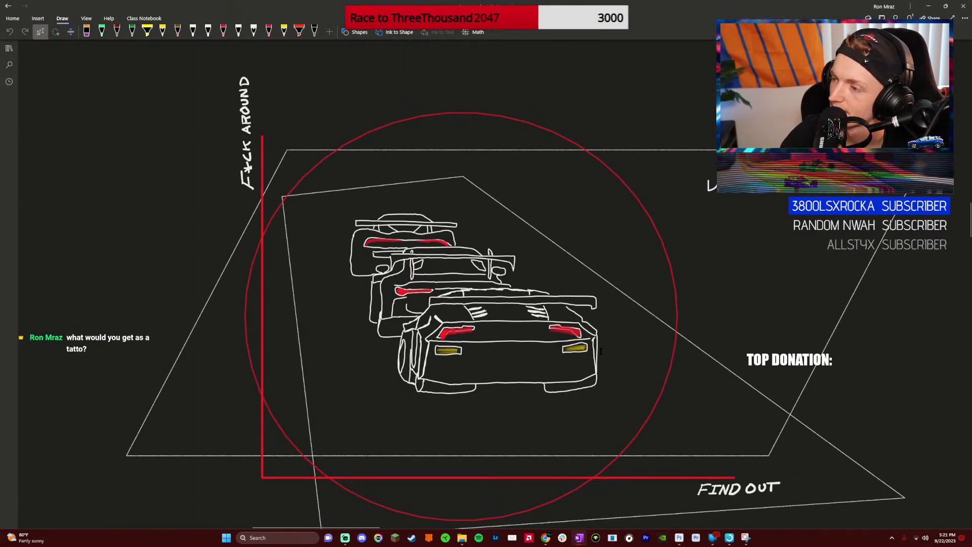
pyautogui.scroll(-3, 601, 351)
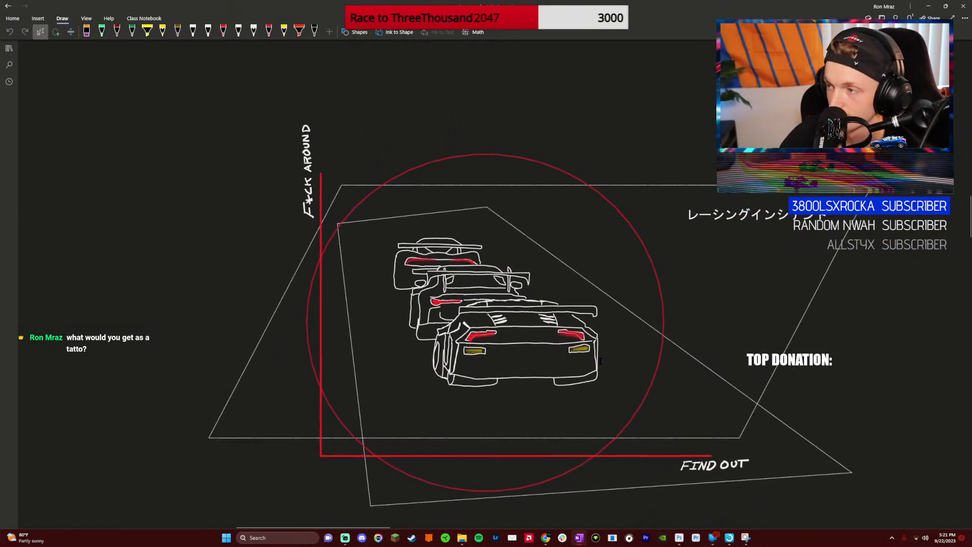
pyautogui.hscroll(4, 600, 361)
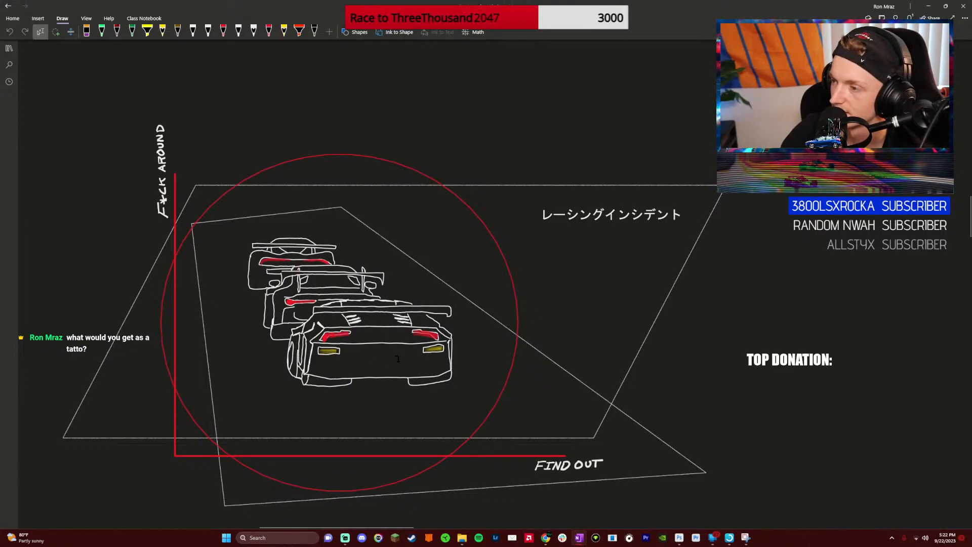
pyautogui.scroll(-2, 378, 348)
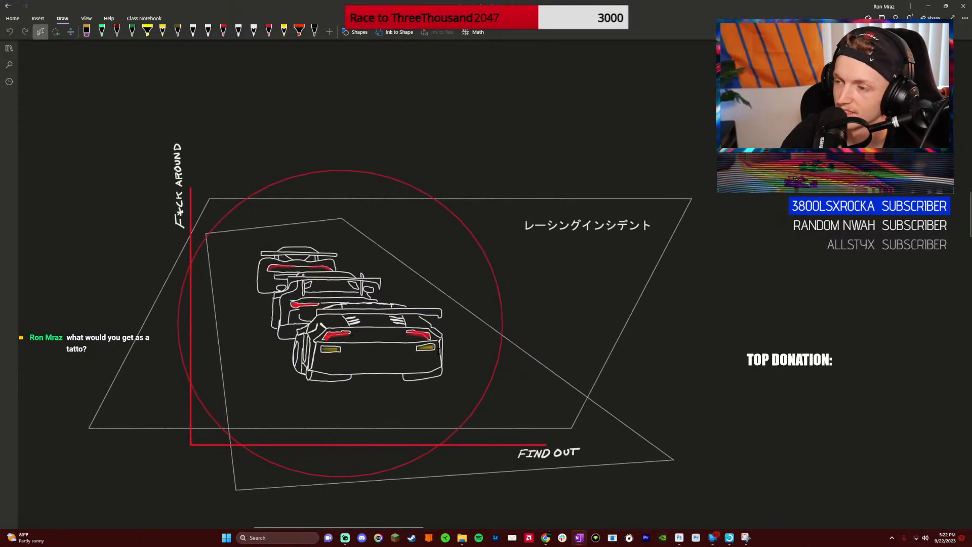
pyautogui.hscroll(-5, 395, 319)
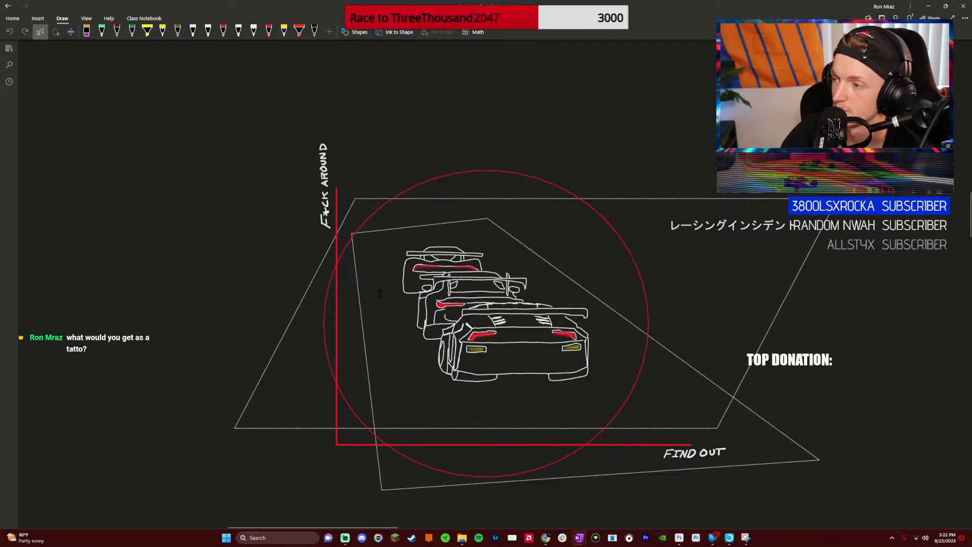
pyautogui.hscroll(5, 379, 293)
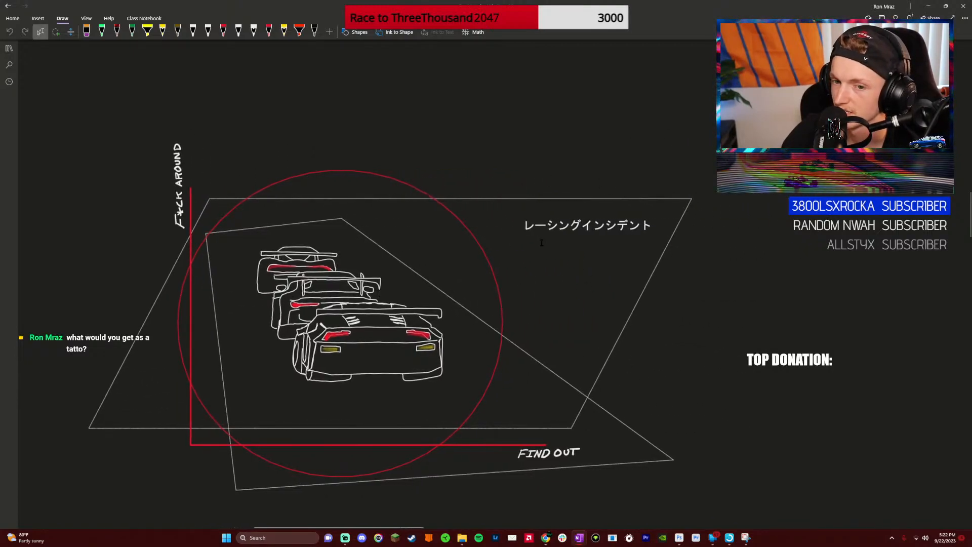
pyautogui.hscroll(-5, 539, 275)
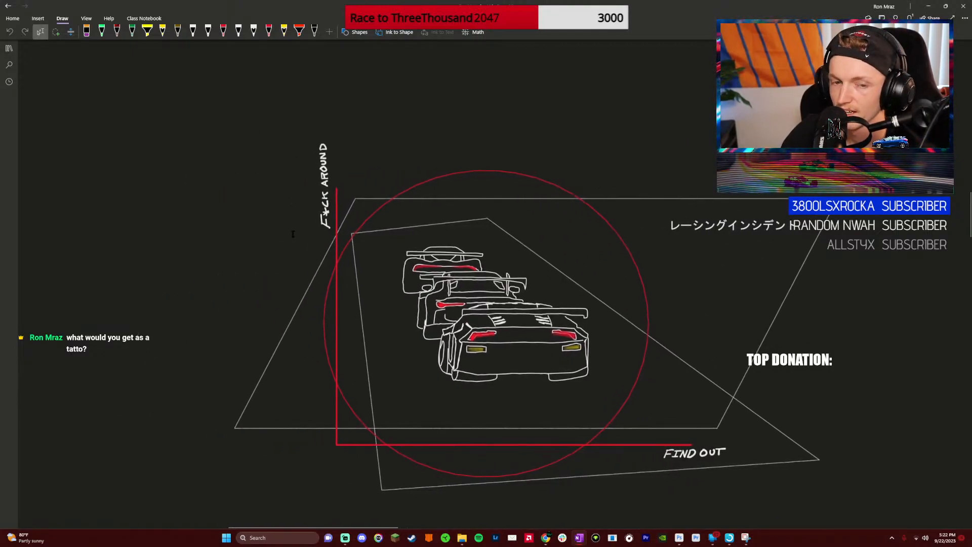
pyautogui.scroll(-2, 604, 401)
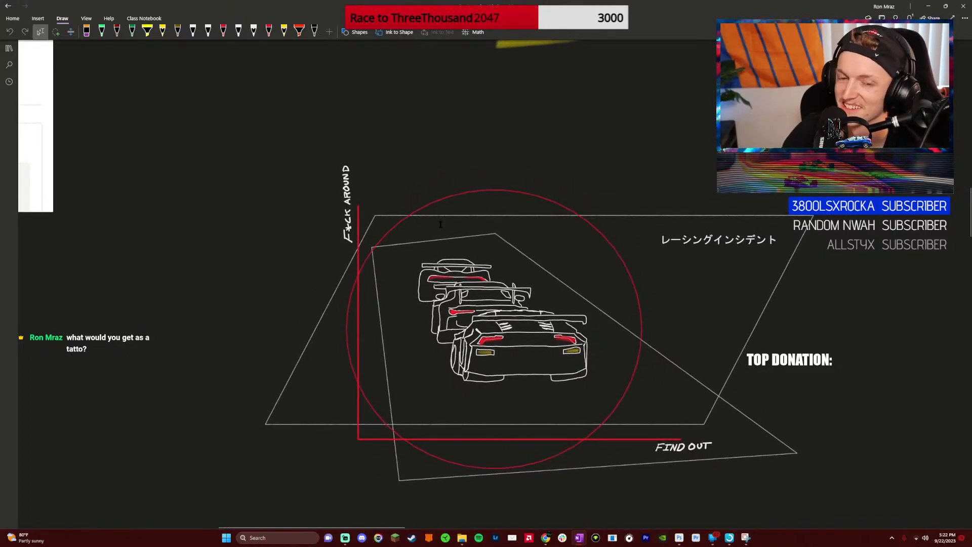
# Capture a rectangular screenshot of the whole three-car sketch with its axes, outlines and Japanese caption
pyautogui.hscroll(5, 449, 248)
pyautogui.scroll(-2, 450, 248)
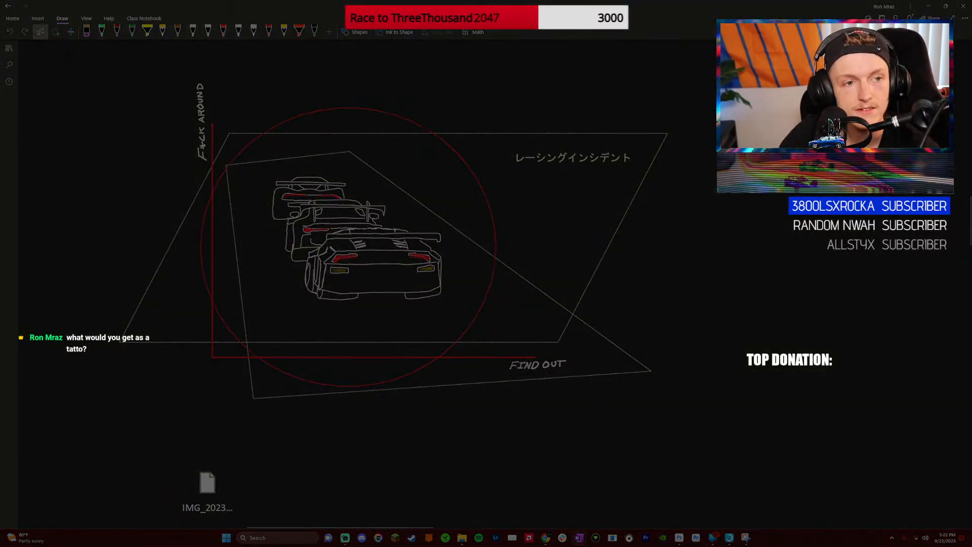
pyautogui.moveTo(59, 47); pyautogui.dragTo(743, 435)
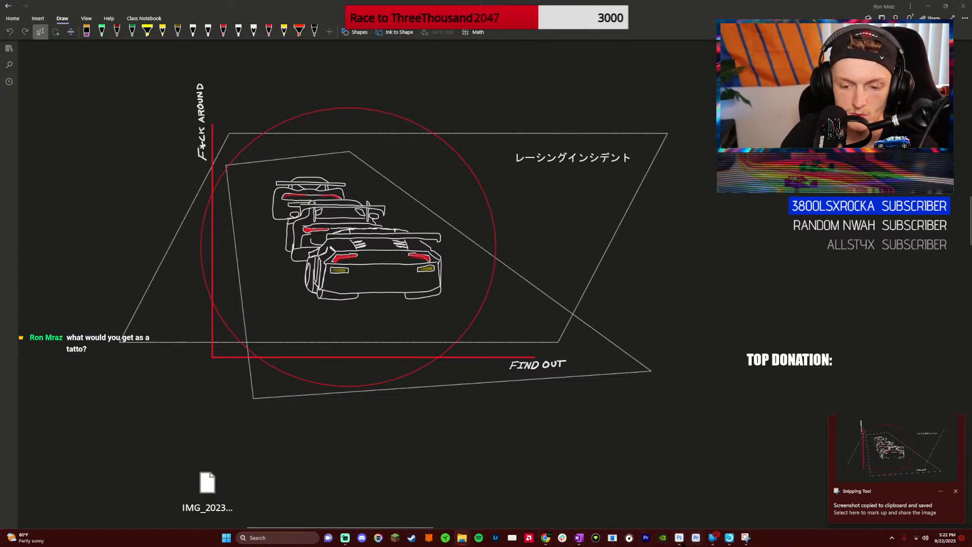
# Switch to Photoshop, create a new 2100 by 1500 px landscape document and paste the captured car sketch into it
pyautogui.hotkey('alt', 'Tab')
pyautogui.click(17, 4)
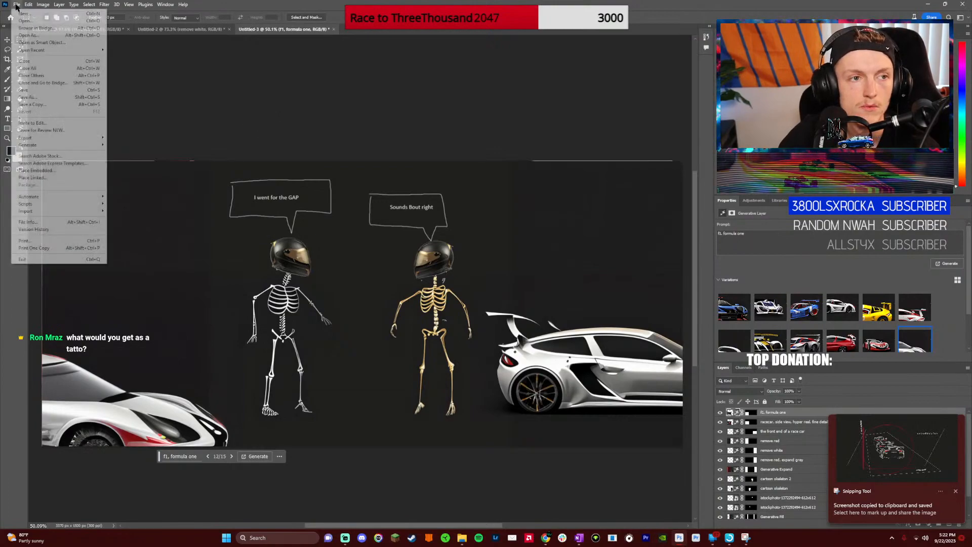
pyautogui.click(30, 14)
pyautogui.click(393, 215)
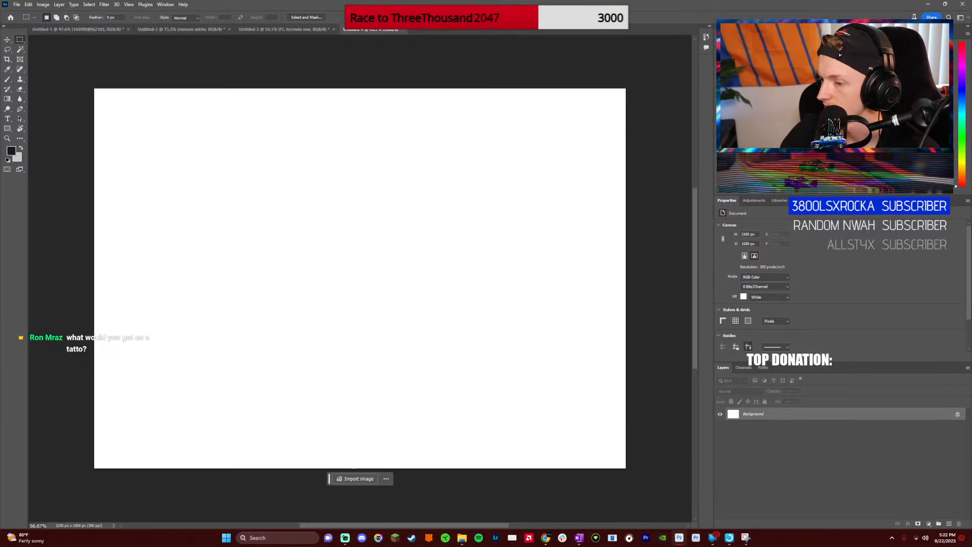
pyautogui.moveTo(971, 349); pyautogui.dragTo(844, 320)
pyautogui.rightClick(495, 297)
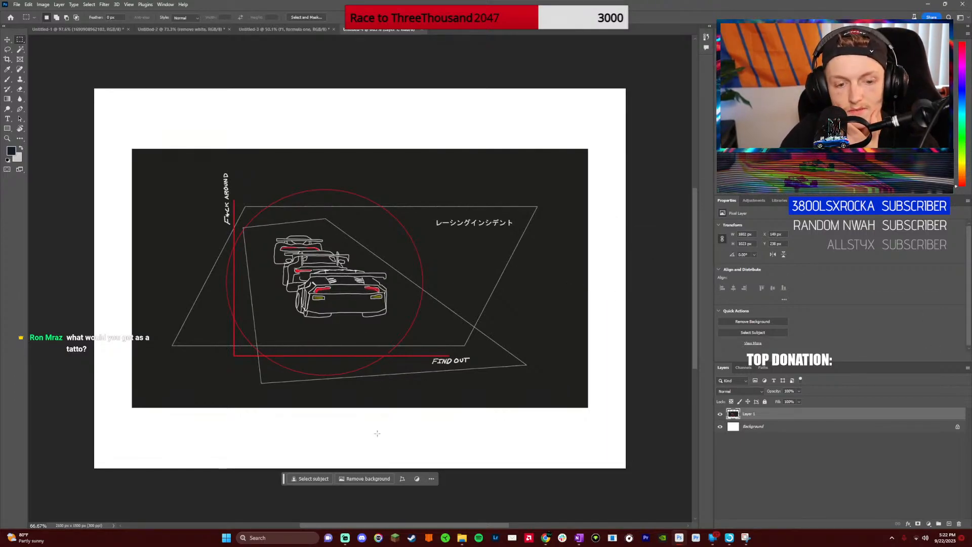
# Try removing the pasted sketch's background, and undo the removal
pyautogui.click(369, 479)
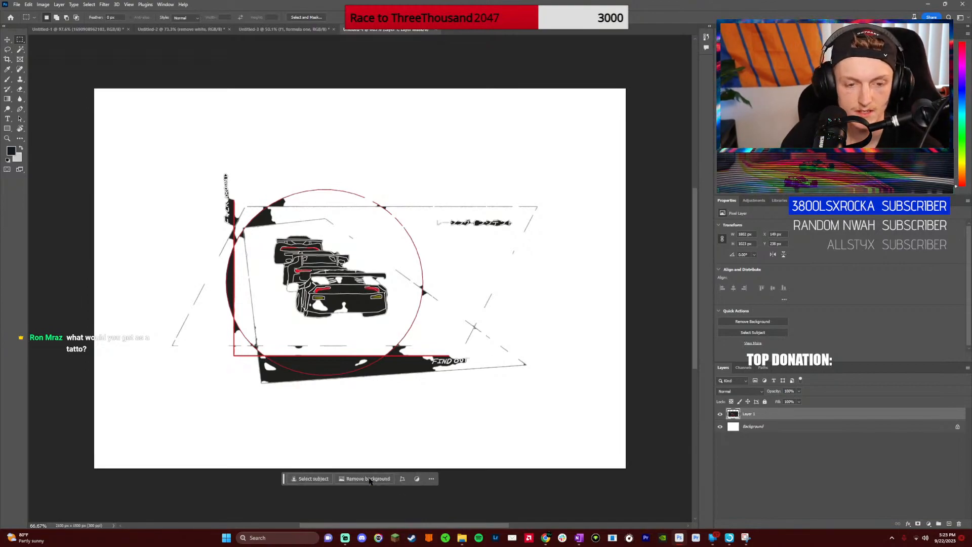
pyautogui.hotkey('ctrl', 'z')
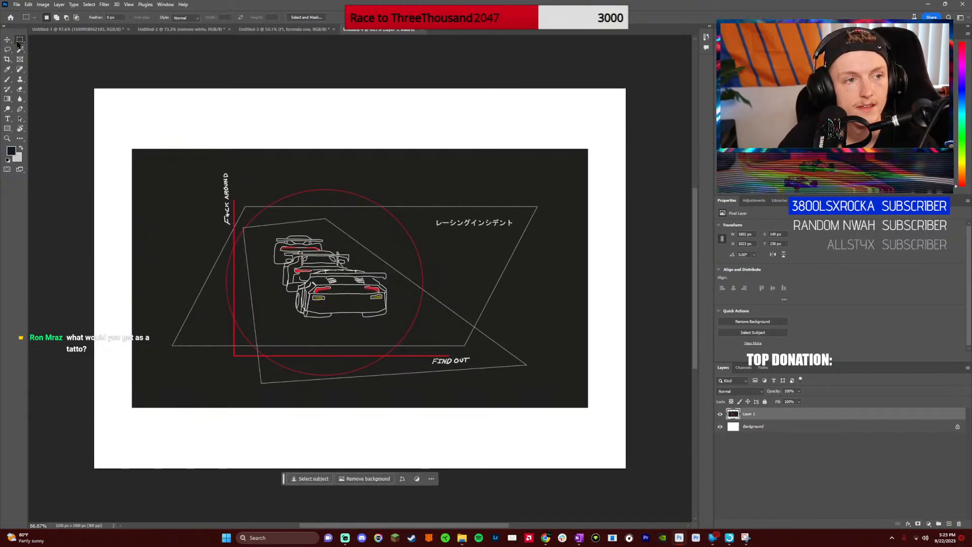
# Select the white border on all four sides of the pasted sketch and run Generative Fill with an empty prompt
pyautogui.moveTo(94, 89); pyautogui.dragTo(626, 152)
pyautogui.moveTo(76, 144); pyautogui.dragTo(136, 427)
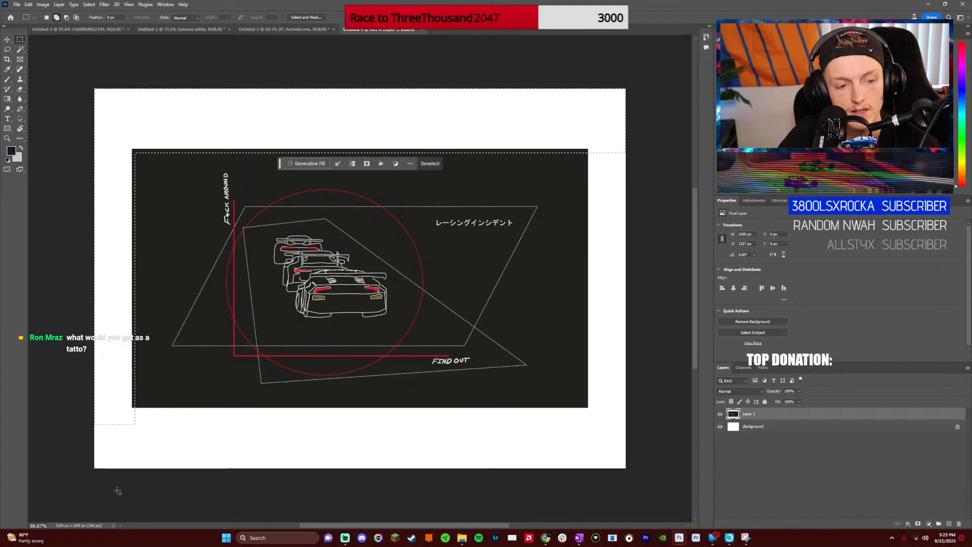
pyautogui.moveTo(96, 469); pyautogui.dragTo(626, 410)
pyautogui.moveTo(633, 118); pyautogui.dragTo(584, 430)
pyautogui.click(311, 164)
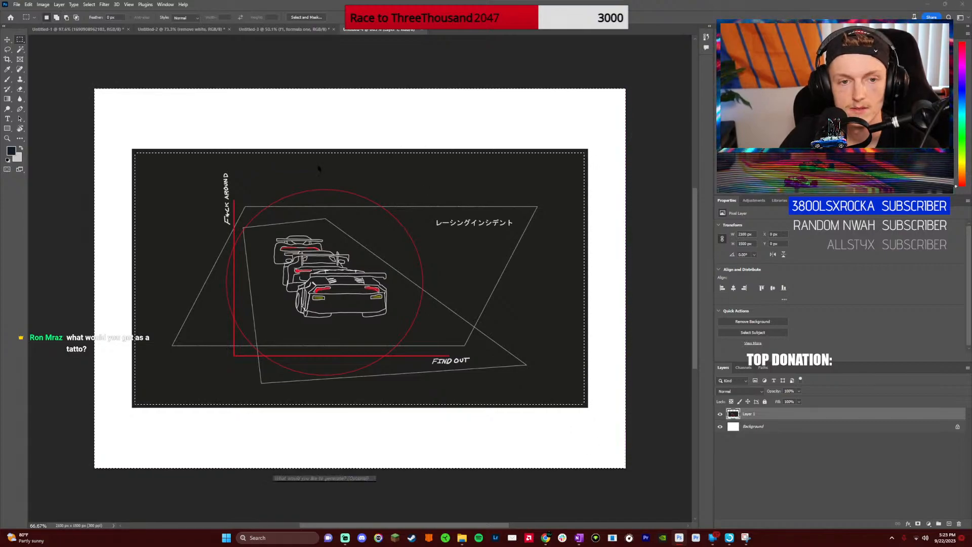
pyautogui.click(440, 477)
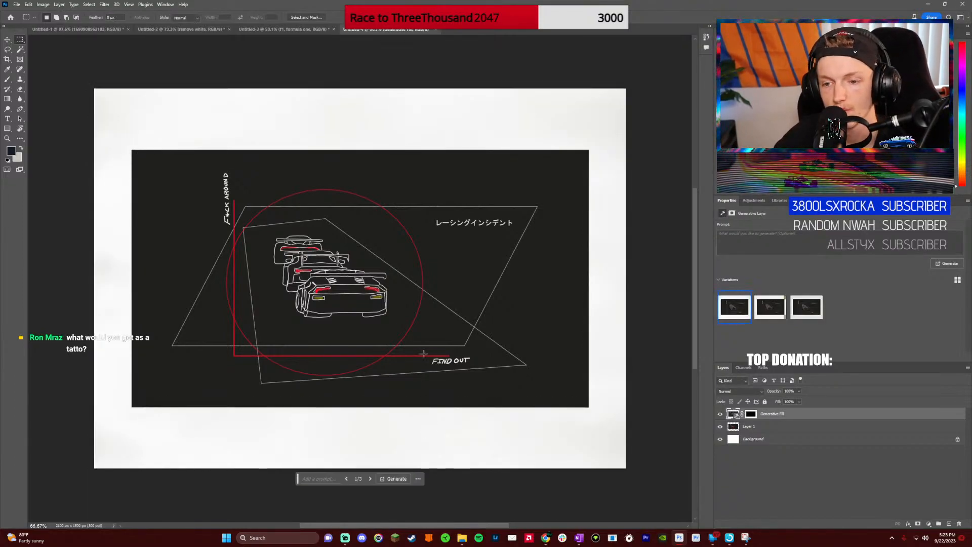
# Regenerate the border around the car sketch with the prompt "expand background" and choose the third variation, with the red and orange frame
pyautogui.click(314, 479)
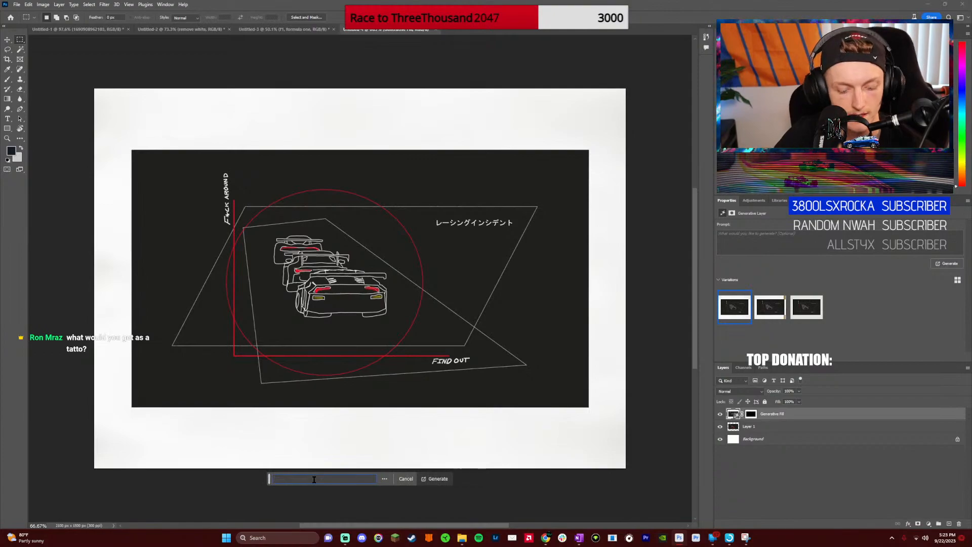
pyautogui.write('and b')
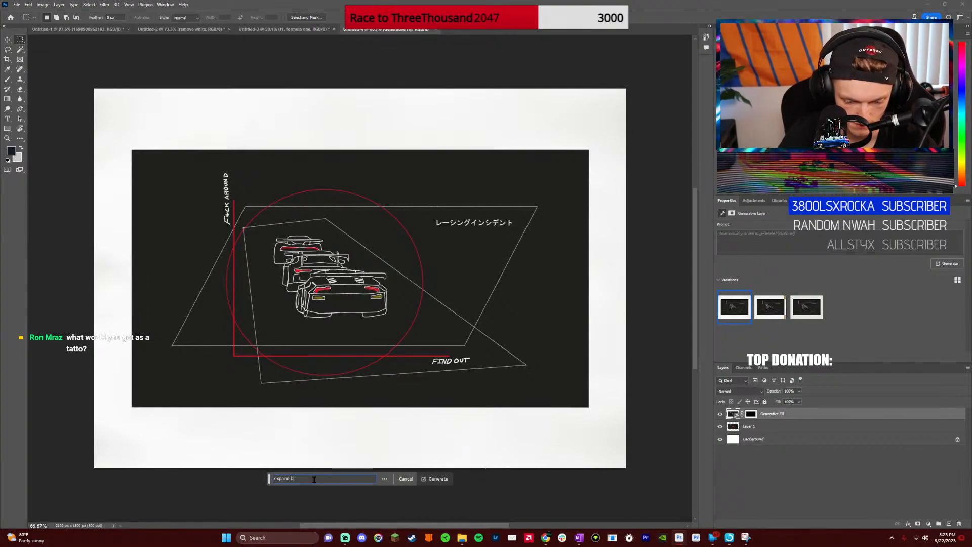
pyautogui.write('xpand backgroun')
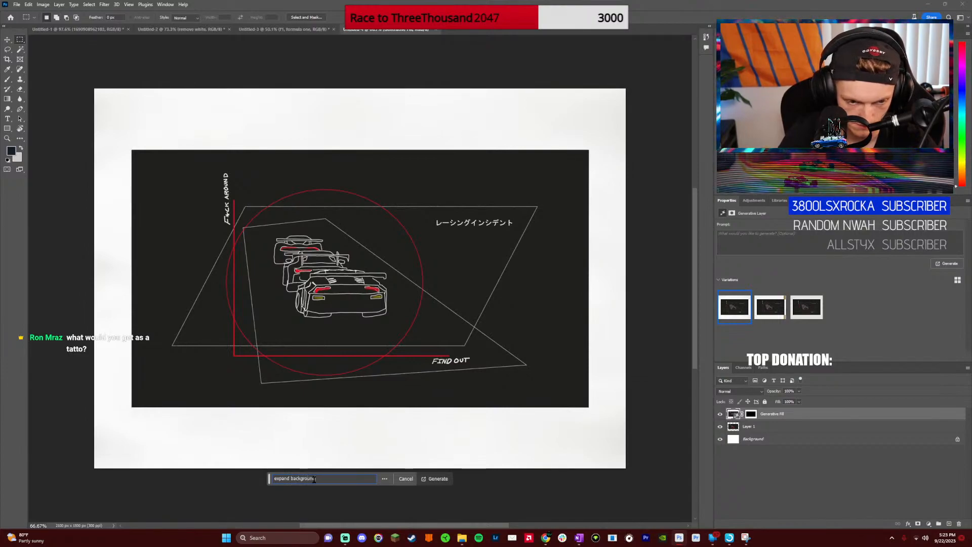
pyautogui.write('d')
pyautogui.press('Return')
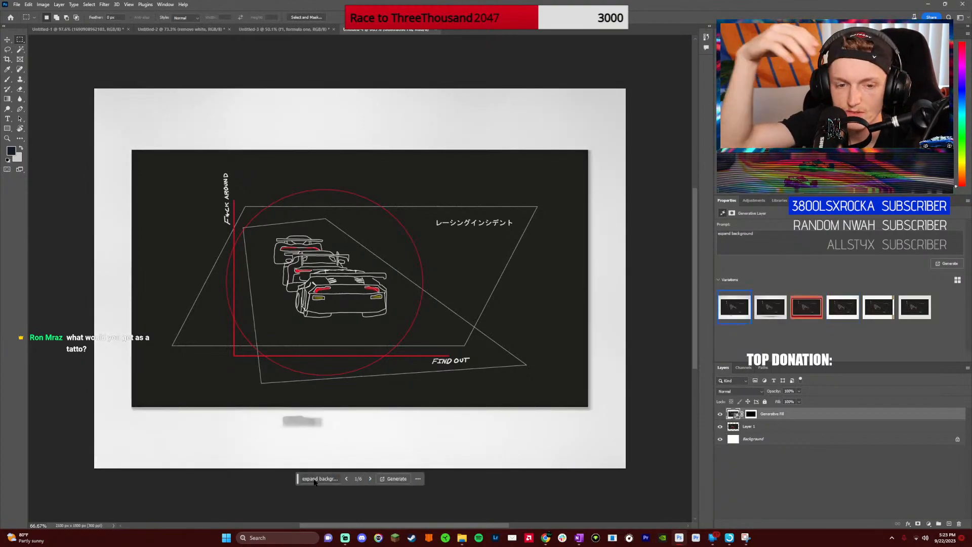
pyautogui.click(805, 307)
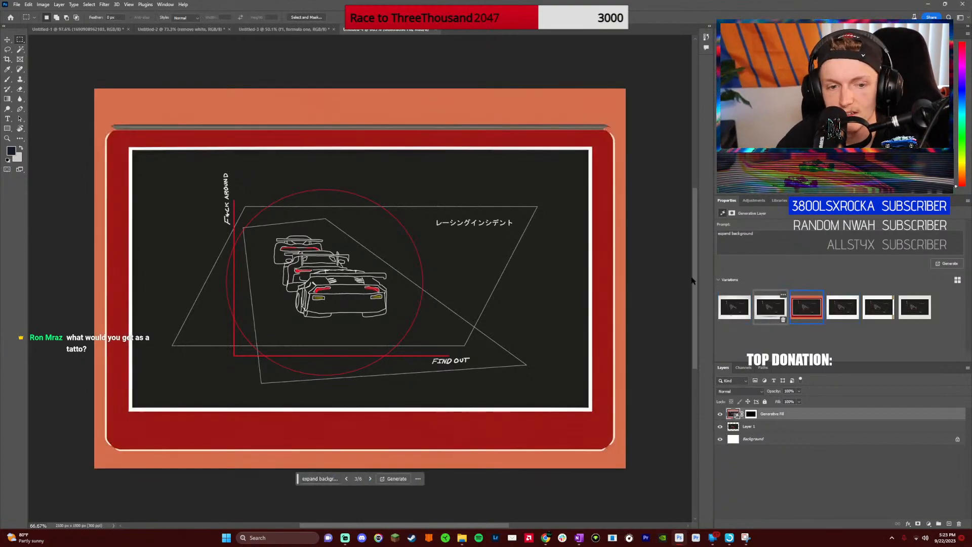
# Select the frame on all four sides of the sketch, run Generative Fill with "remove red and white", and choose the second, fully dark variation
pyautogui.moveTo(90, 81); pyautogui.dragTo(662, 165)
pyautogui.moveTo(628, 470); pyautogui.dragTo(564, 138)
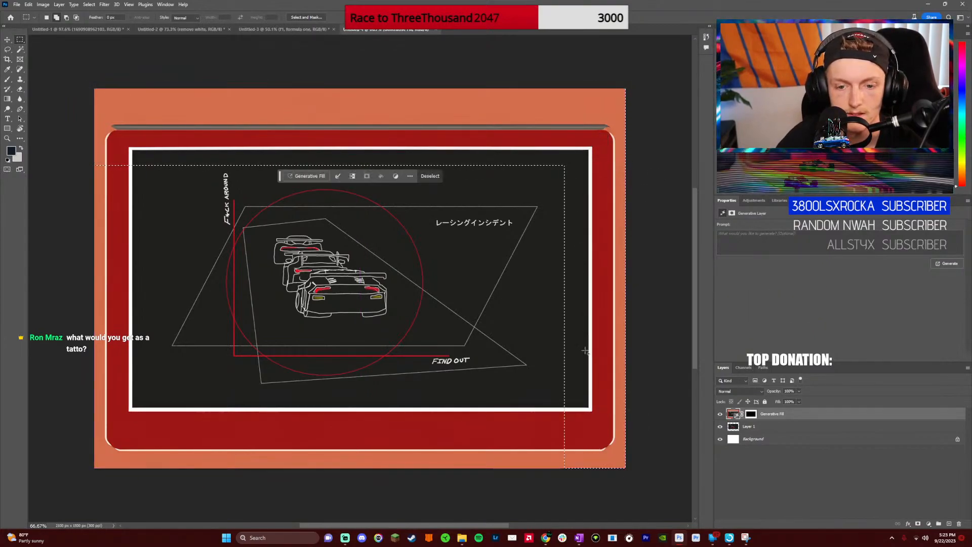
pyautogui.moveTo(625, 489); pyautogui.dragTo(90, 397)
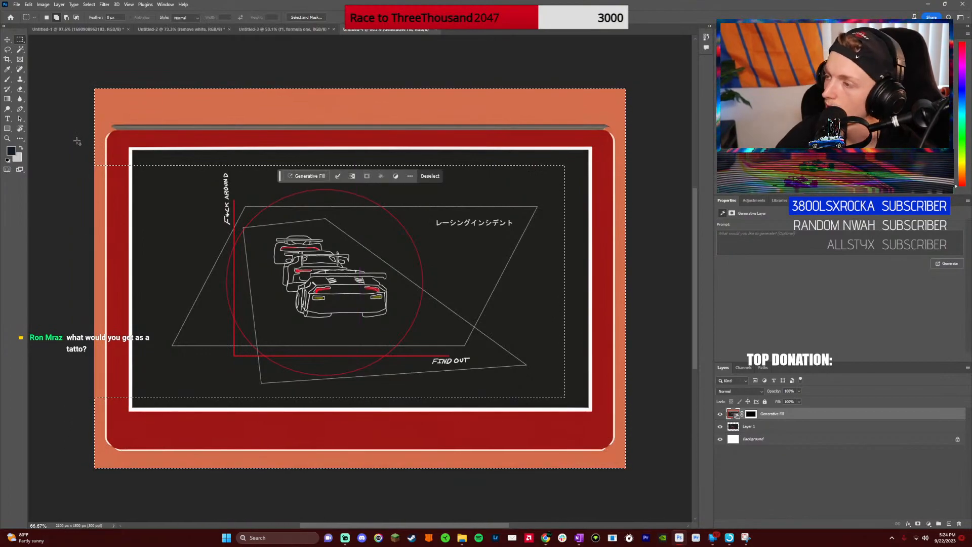
pyautogui.moveTo(95, 138); pyautogui.dragTo(142, 423)
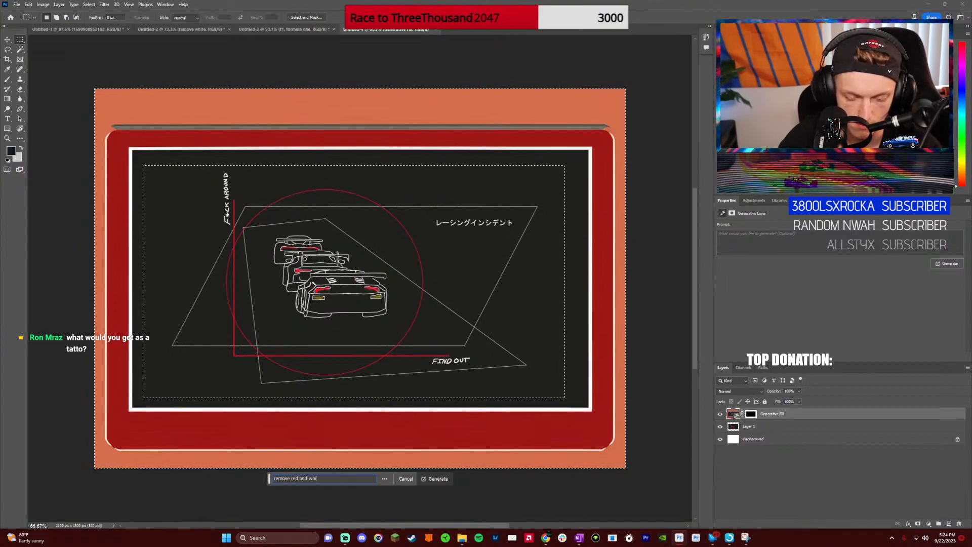
pyautogui.write('te')
pyautogui.press('Return')
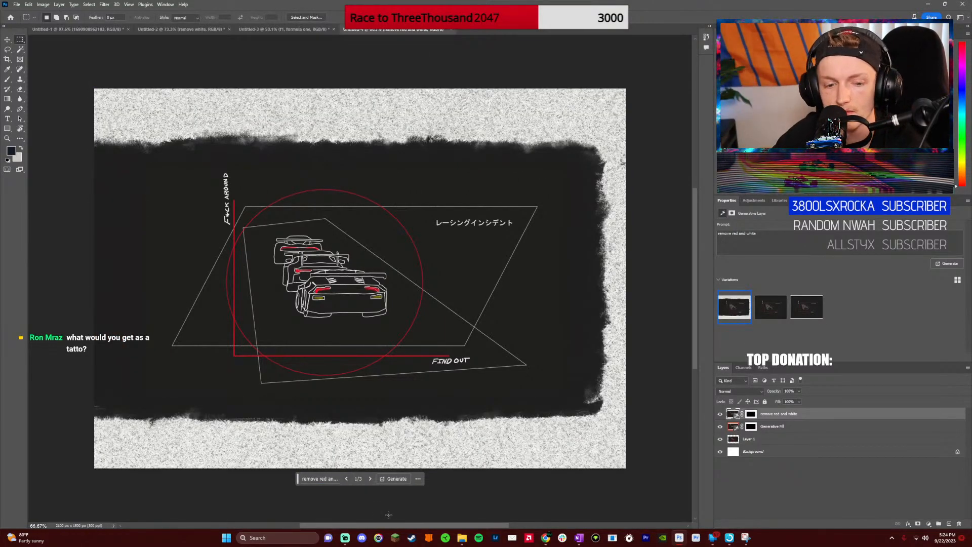
pyautogui.click(371, 479)
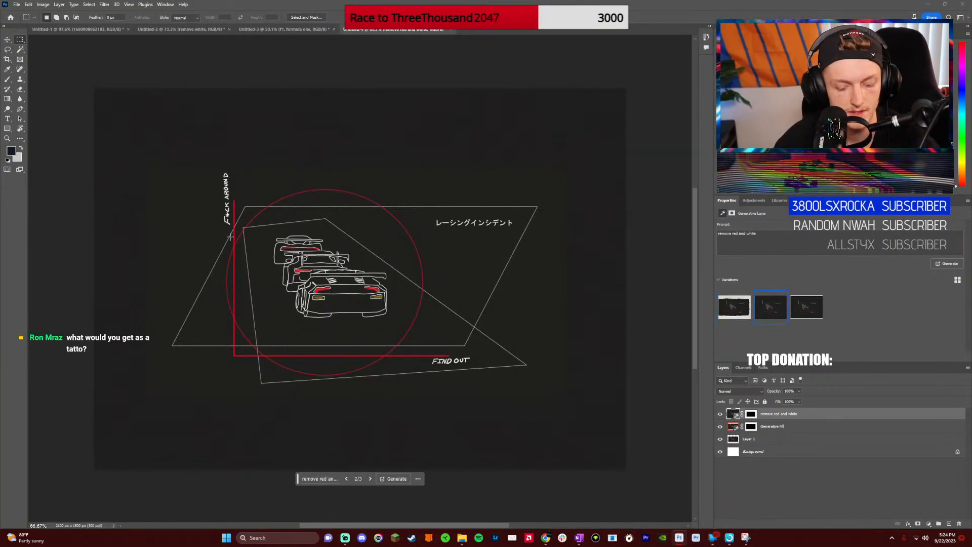
# Lasso the front car's taillight panel and run Generative Fill, trying a "lambo rear" prompt before using "super car rear end"
pyautogui.scroll(5, 338, 298)
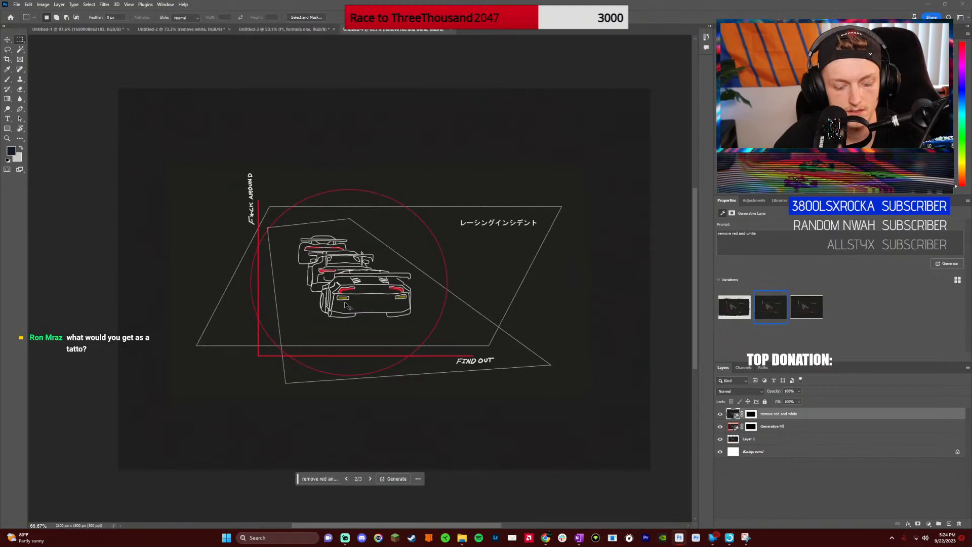
pyautogui.scroll(3, 371, 301)
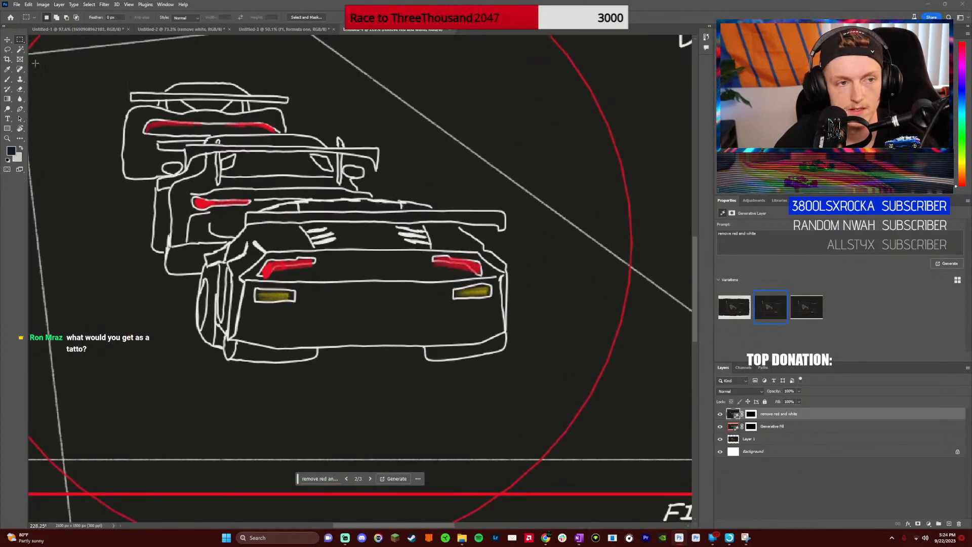
pyautogui.click(7, 49)
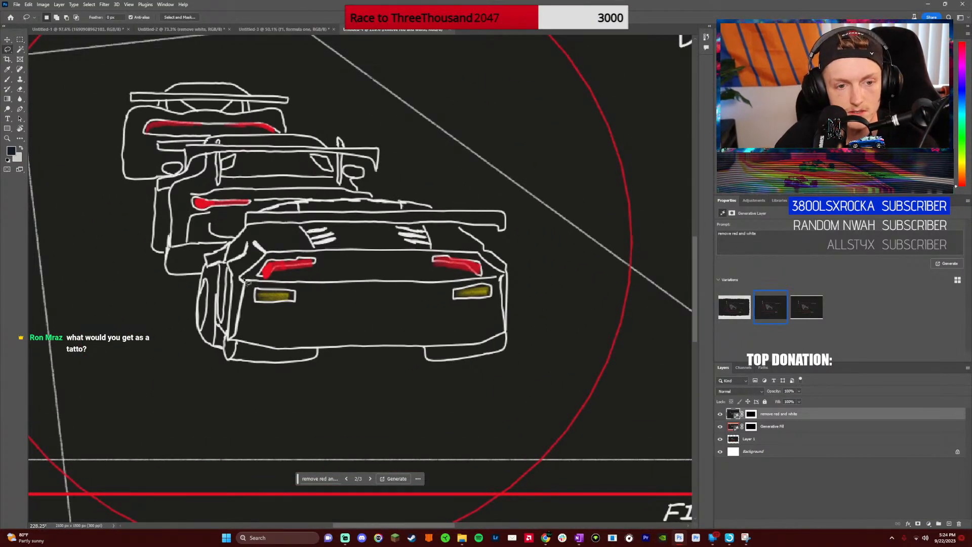
pyautogui.click(240, 280)
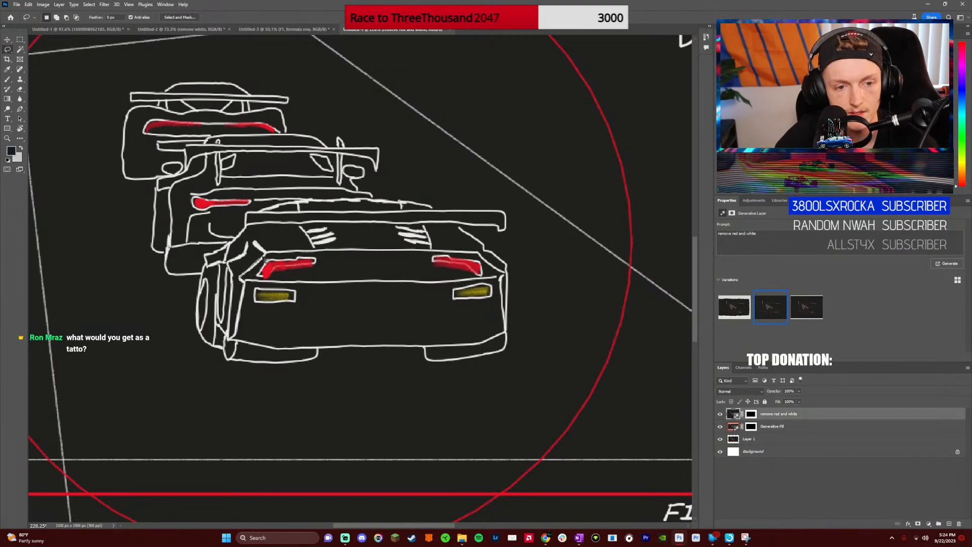
pyautogui.moveTo(265, 261)
pyautogui.mouseDown()
pyautogui.moveTo(449, 249)
pyautogui.moveTo(485, 257)
pyautogui.moveTo(509, 277)
pyautogui.mouseUp()
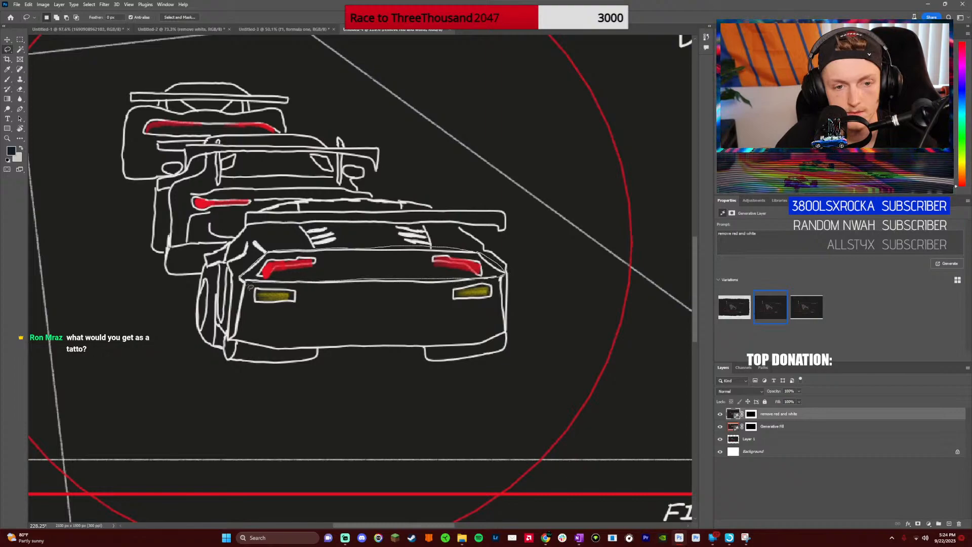
pyautogui.moveTo(250, 286); pyautogui.dragTo(251, 287)
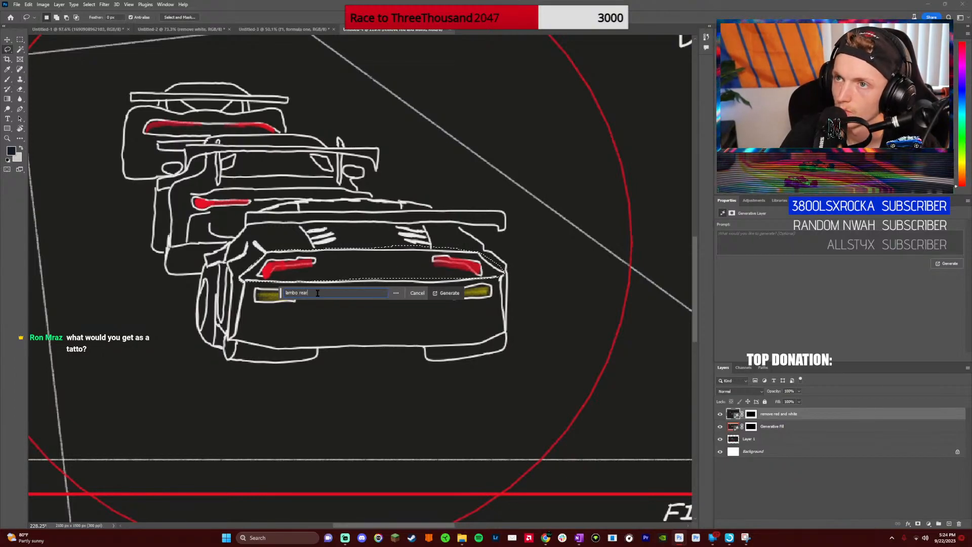
pyautogui.write('er')
pyautogui.press('Return')
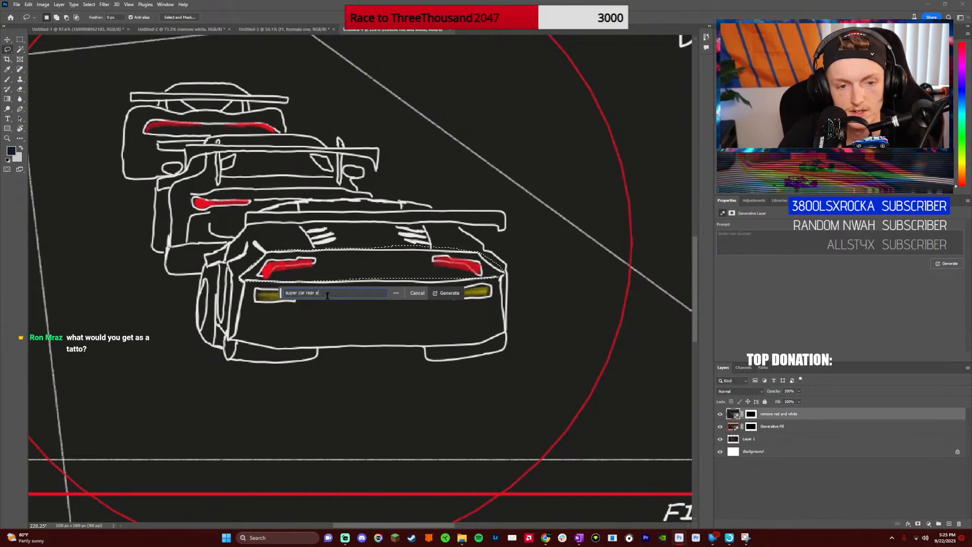
pyautogui.write('d')
pyautogui.press('Return')
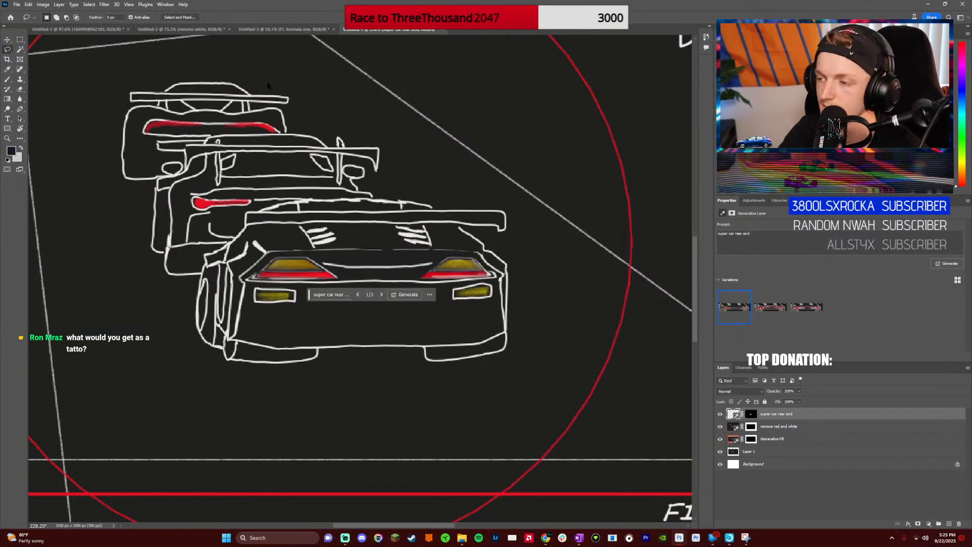
# Review the skeleton comic and red race car documents, and return to the three-car sketch
pyautogui.click(278, 30)
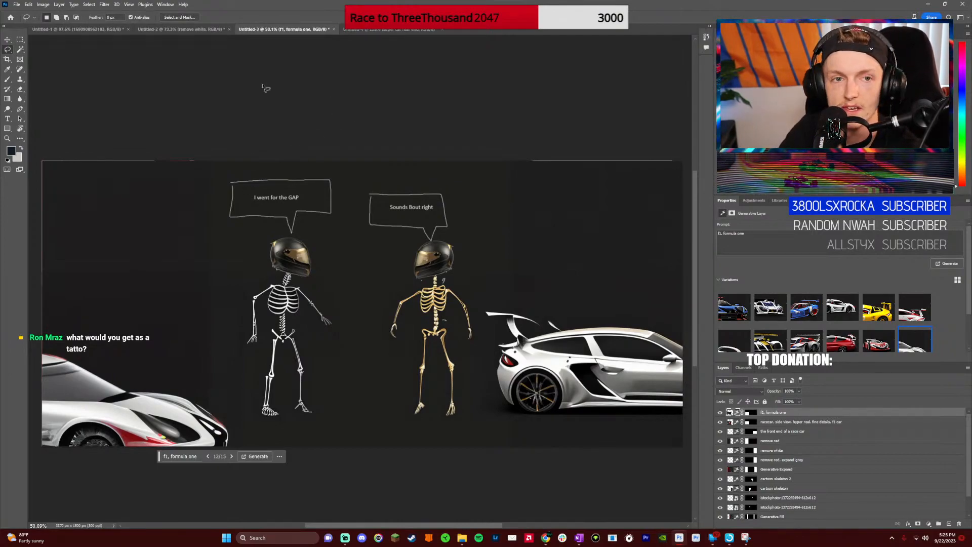
pyautogui.click(184, 29)
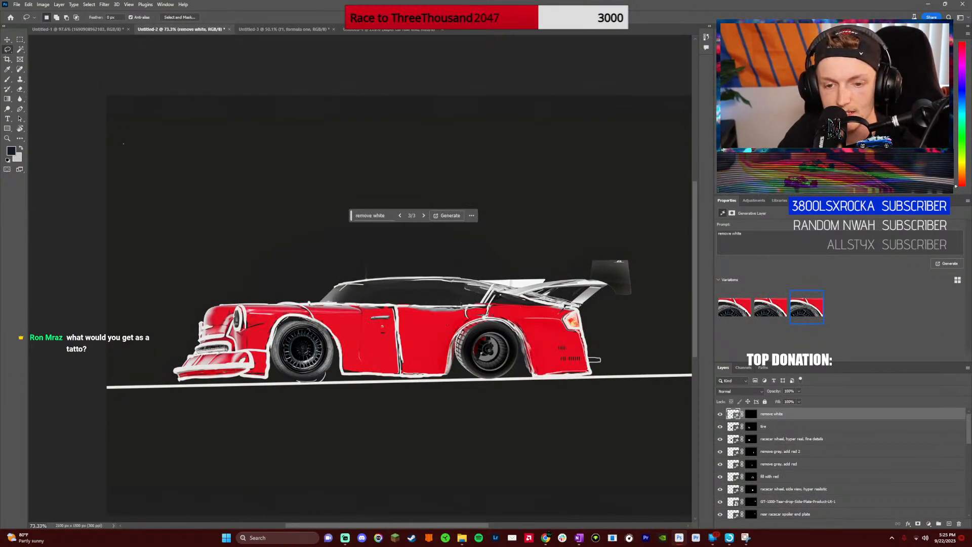
pyautogui.click(284, 29)
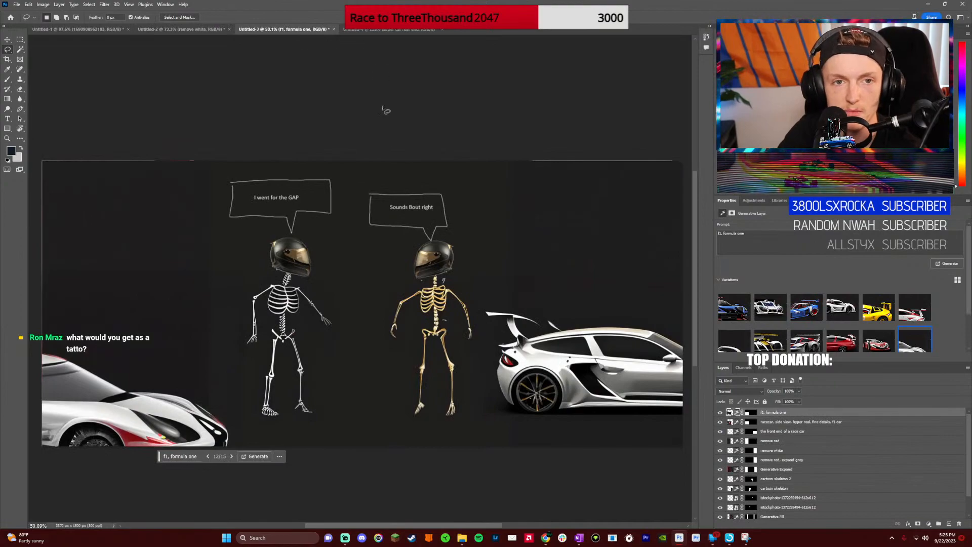
pyautogui.click(397, 31)
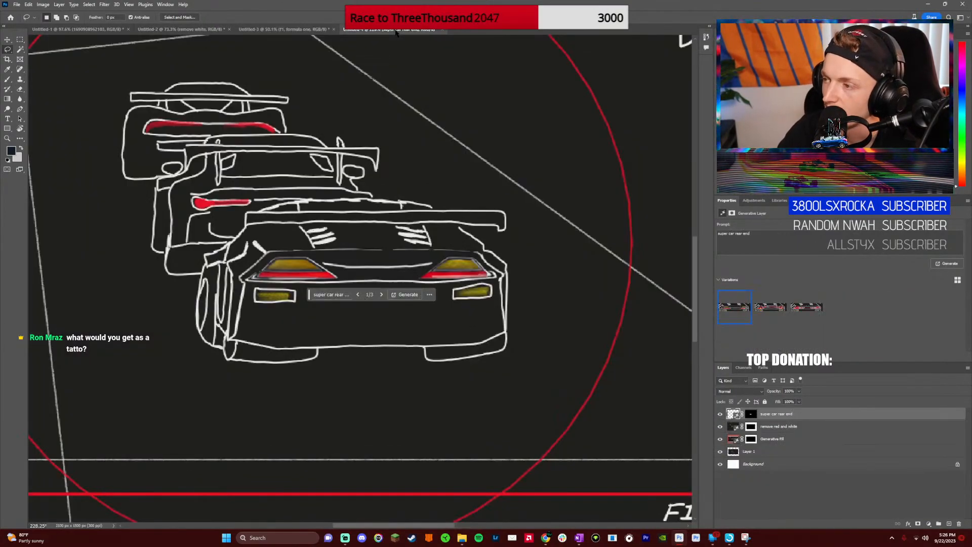
# Compare the generated taillight variations on the front car within the whole composition, and choose the third one
pyautogui.scroll(2, 417, 238)
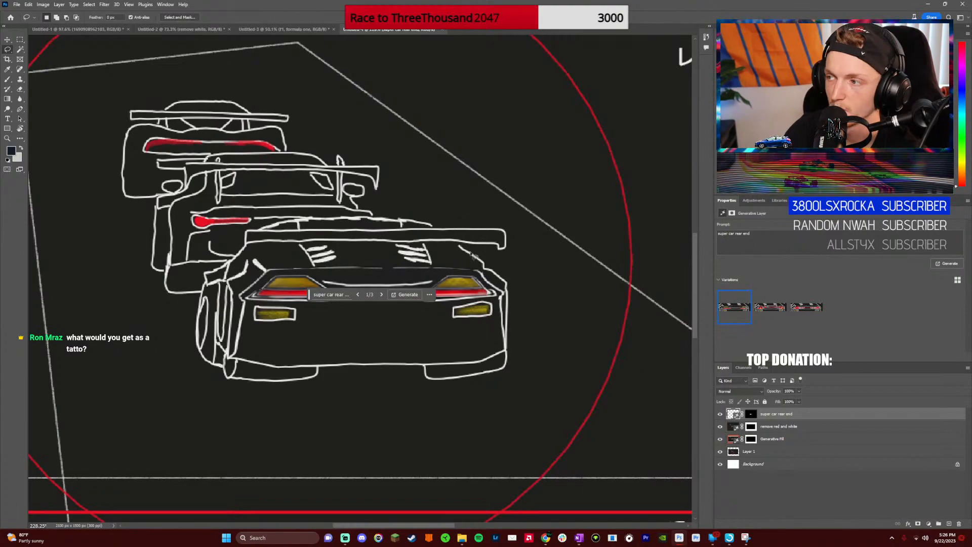
pyautogui.scroll(1, 471, 255)
pyautogui.hscroll(1, 401, 240)
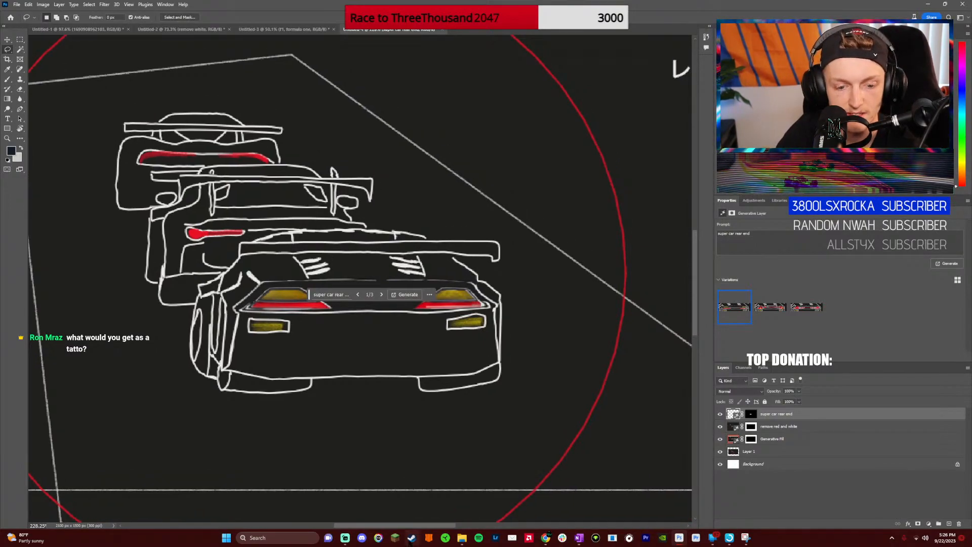
pyautogui.moveTo(405, 526); pyautogui.dragTo(390, 526)
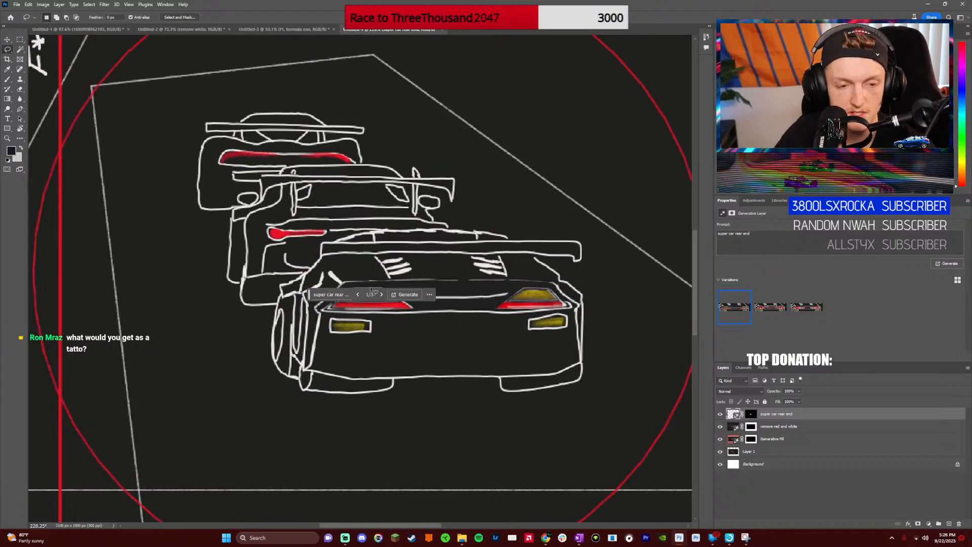
pyautogui.scroll(-3, 381, 306)
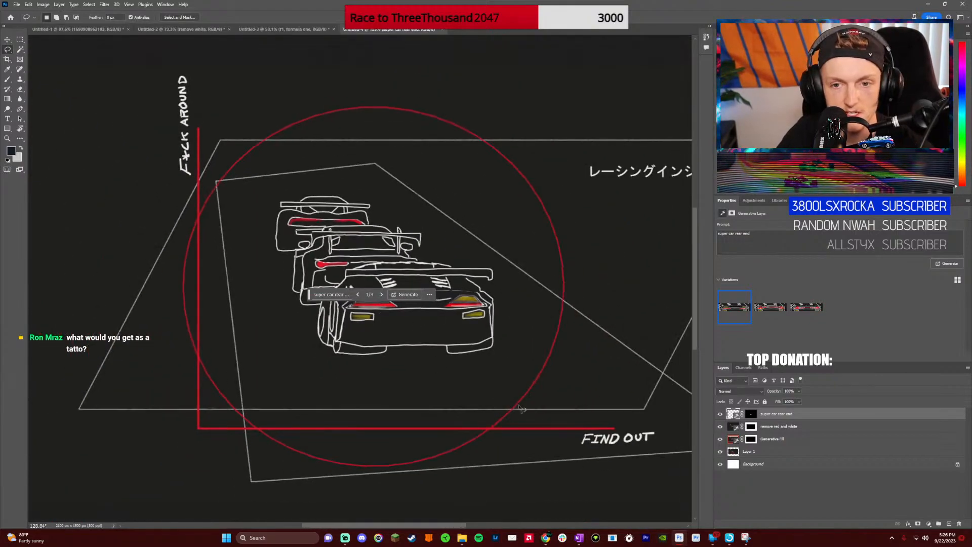
pyautogui.moveTo(456, 526); pyautogui.dragTo(484, 526)
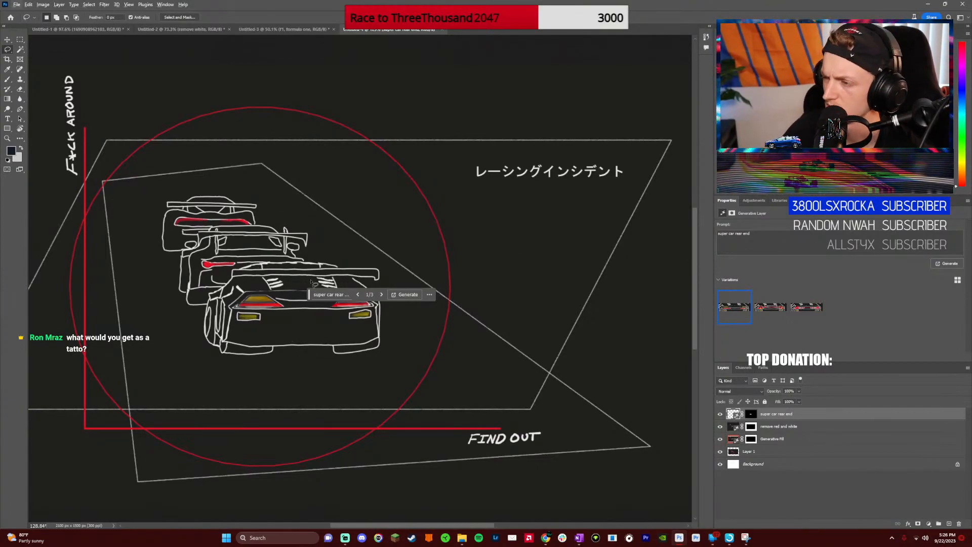
pyautogui.moveTo(363, 527); pyautogui.dragTo(341, 527)
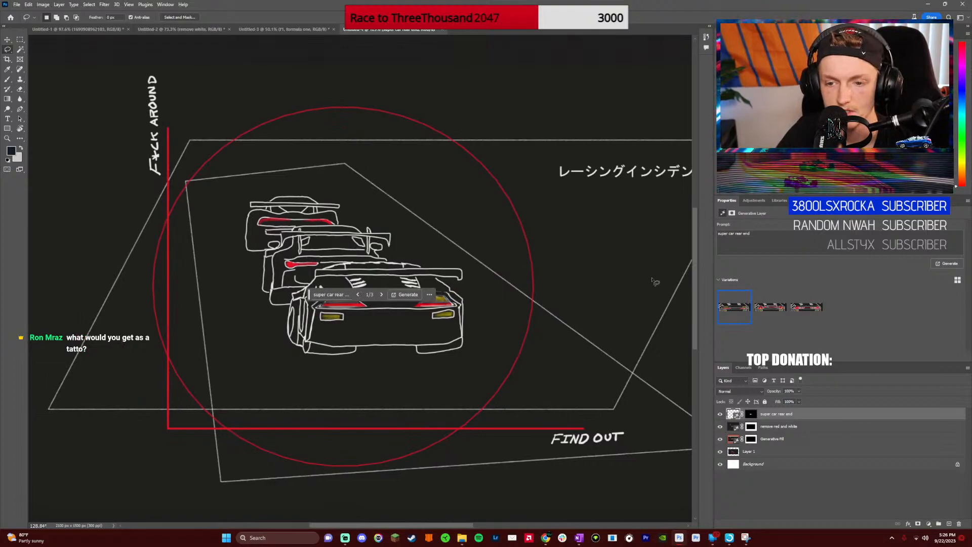
pyautogui.click(358, 294)
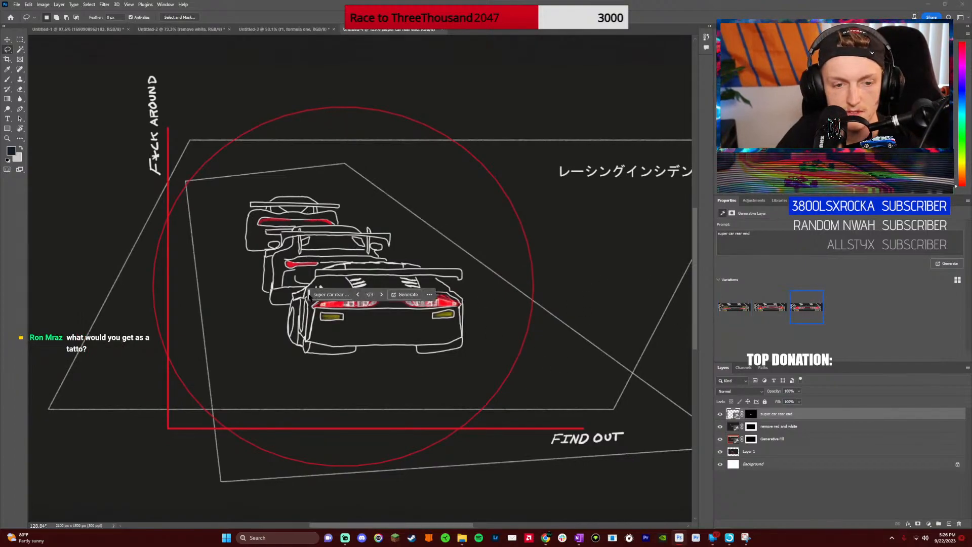
pyautogui.click(368, 367)
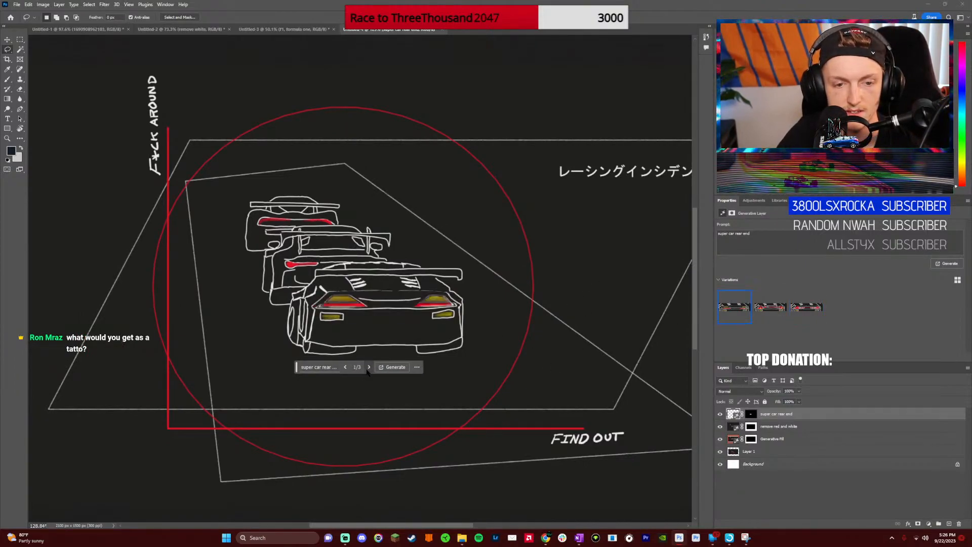
pyautogui.click(369, 366)
pyautogui.click(368, 366)
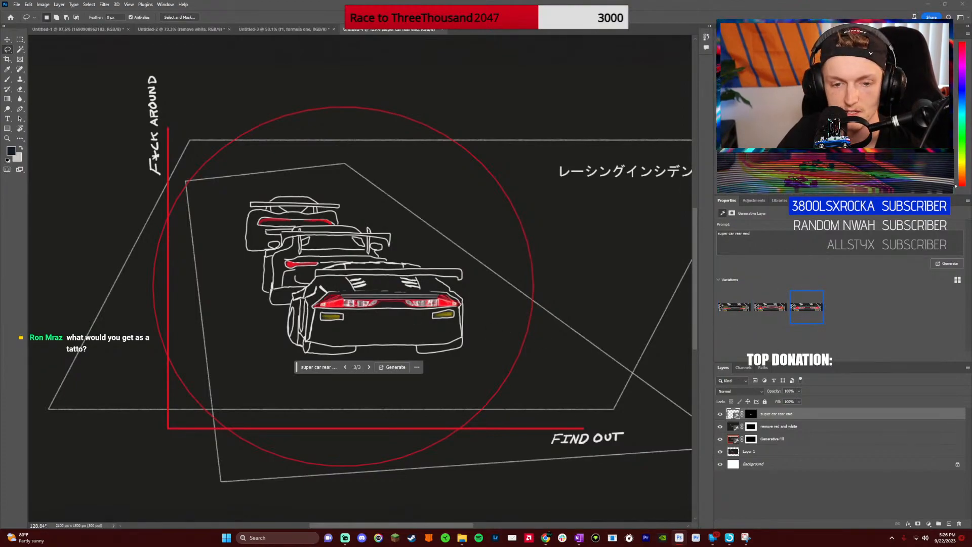
# Delete the "super car rear end" generative layer from the three-car sketch
pyautogui.rightClick(776, 416)
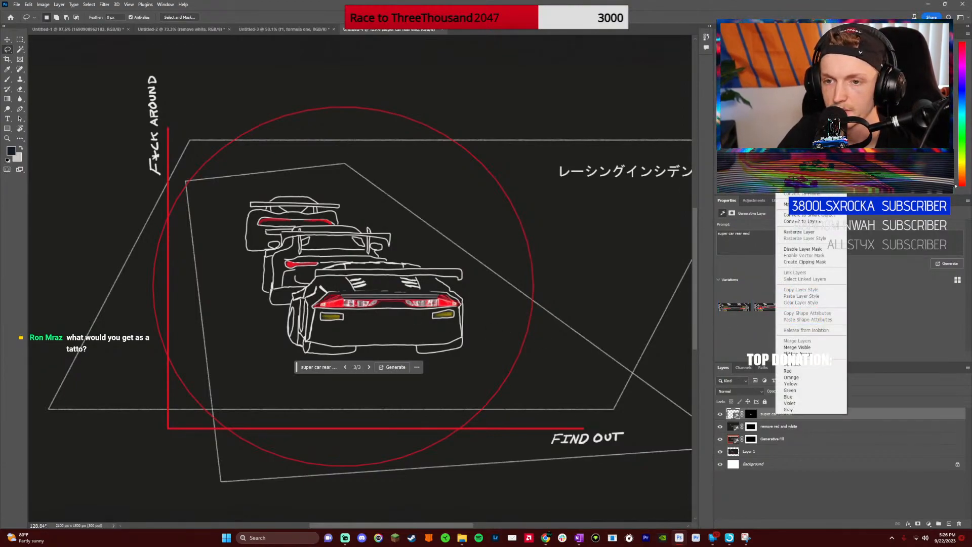
pyautogui.press('Delete')
pyautogui.scroll(-1, 334, 295)
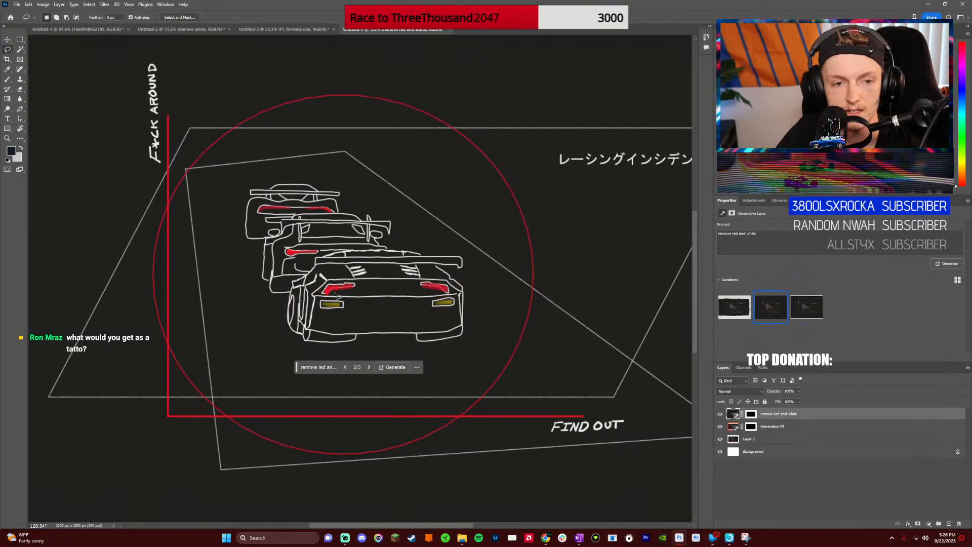
pyautogui.scroll(-2, 335, 295)
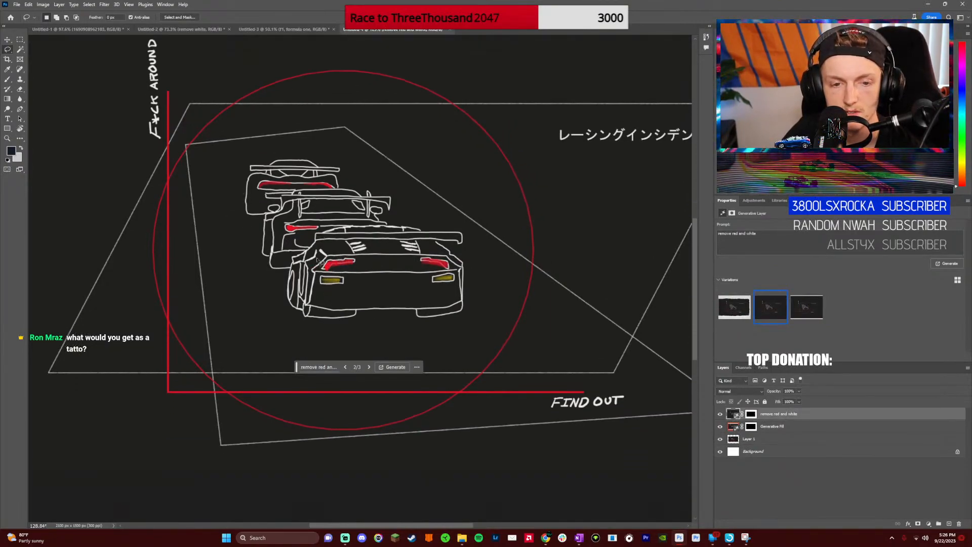
pyautogui.scroll(2, 318, 260)
pyautogui.scroll(1, 317, 260)
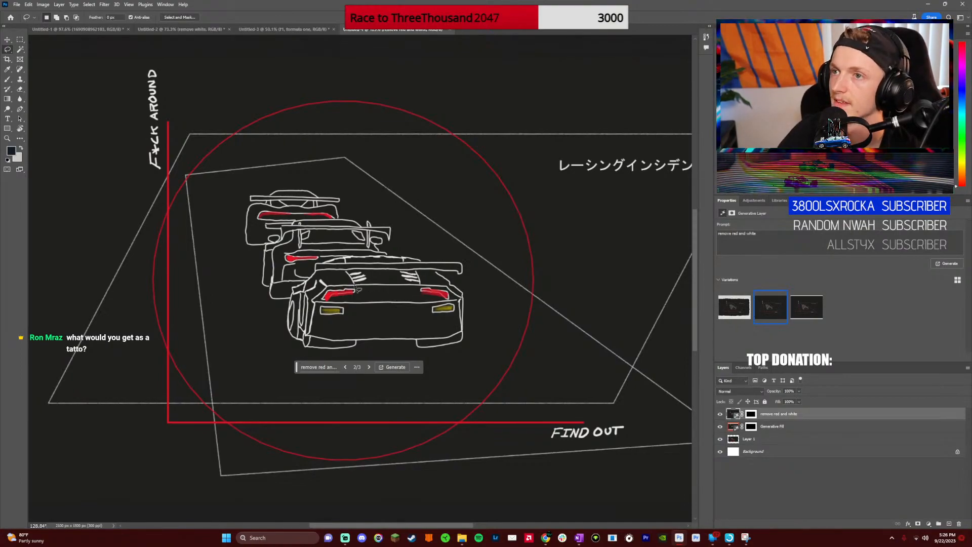
# Check the whole three-car sketch, glance at the skeleton comic, and inspect the red race car's rear end up close
pyautogui.scroll(1, 375, 294)
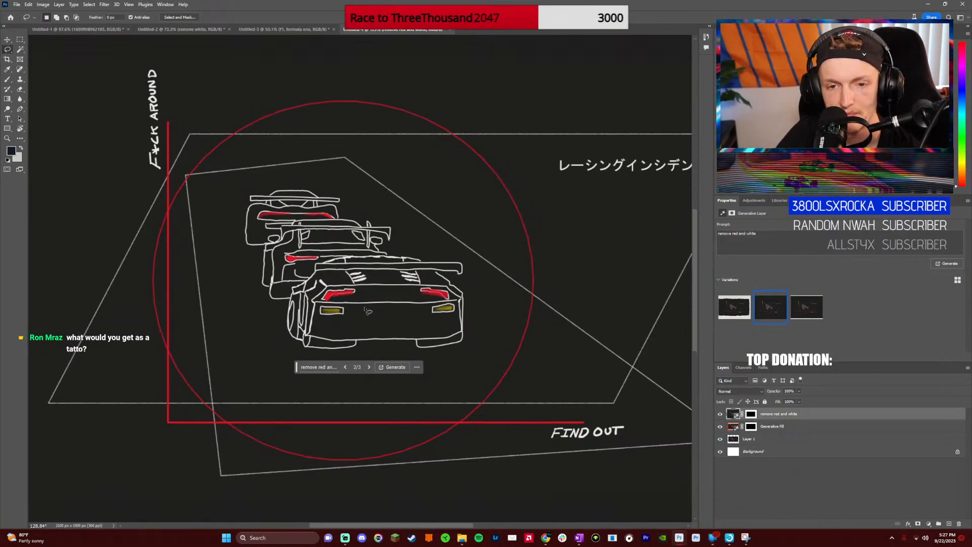
pyautogui.scroll(-3, 285, 225)
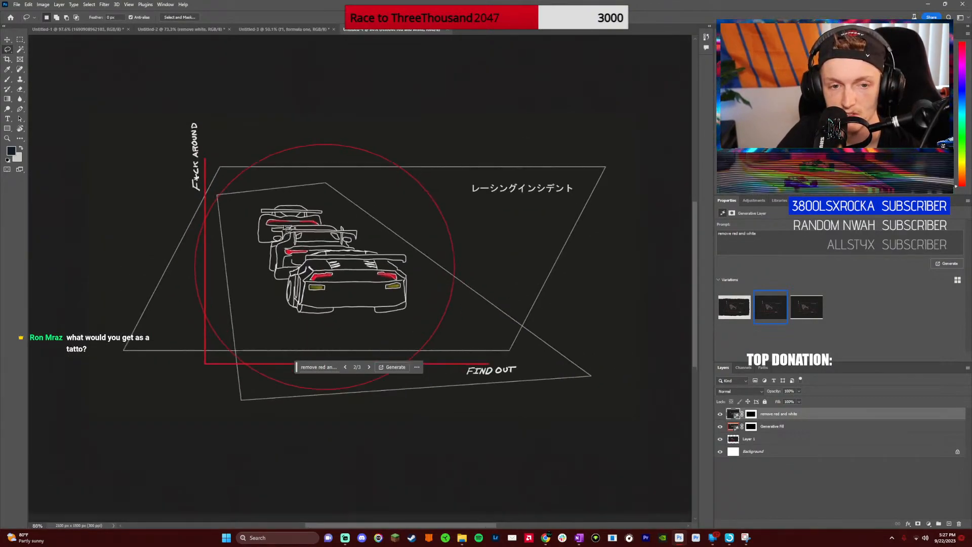
pyautogui.click(287, 29)
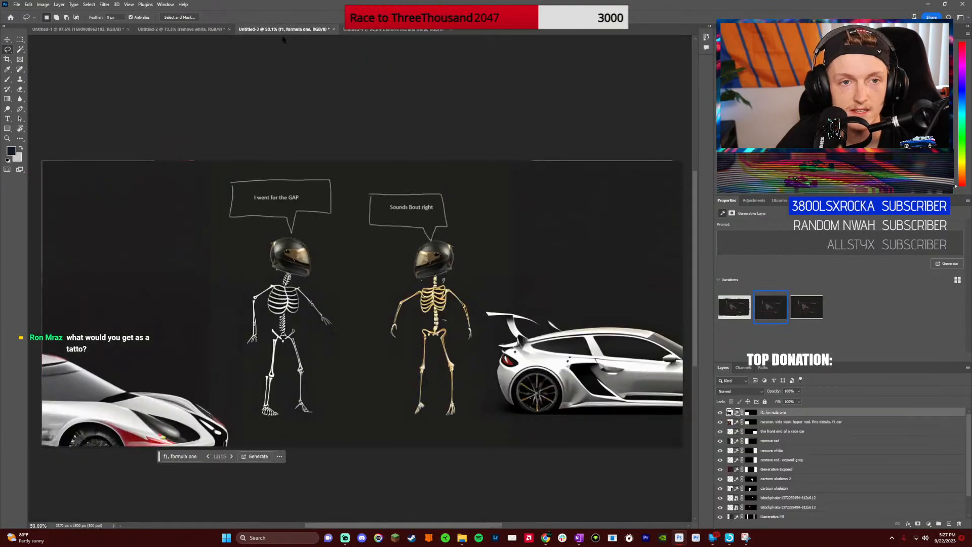
pyautogui.click(181, 29)
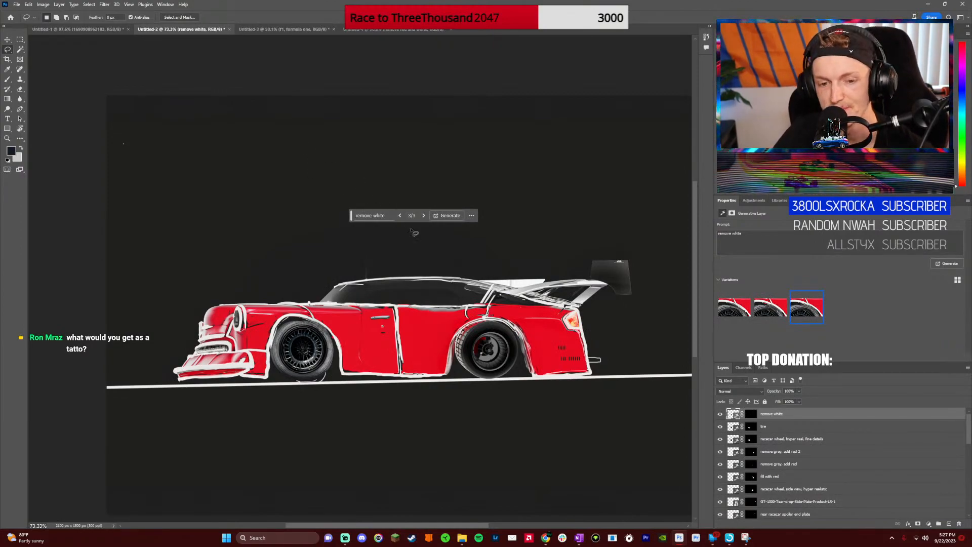
pyautogui.scroll(2, 570, 315)
pyautogui.scroll(2, 569, 315)
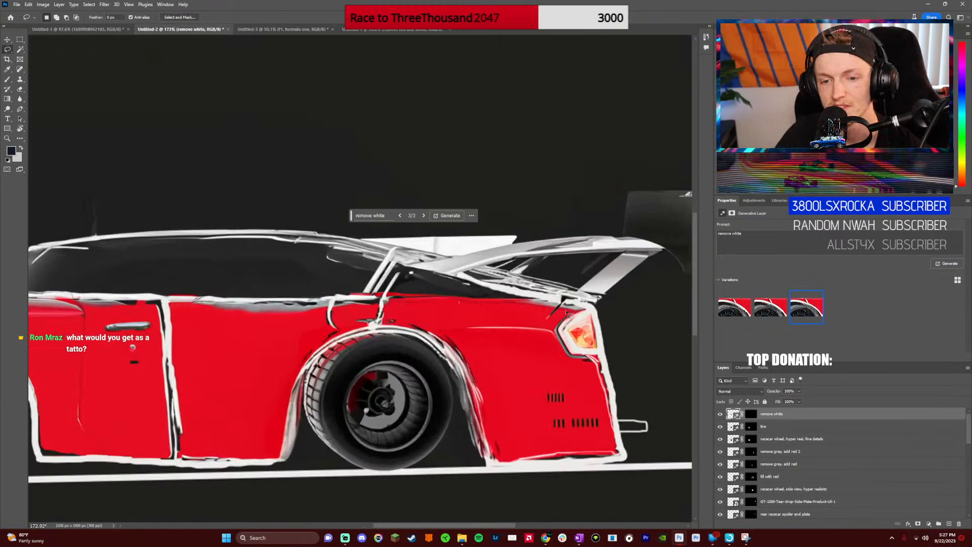
pyautogui.scroll(-2, 569, 317)
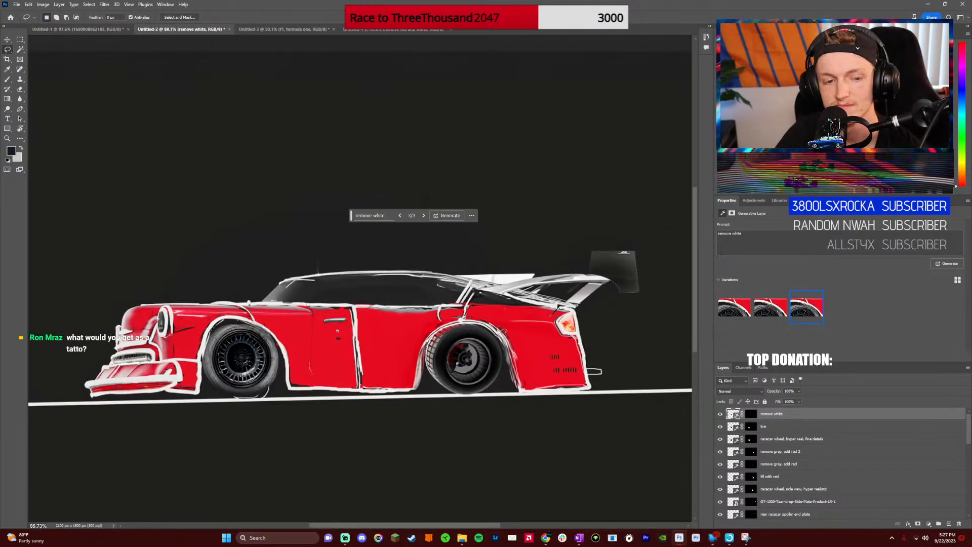
# Compare the skeleton comic and red race car artwork with the three-car sketch, ending on the three-car document
pyautogui.click(284, 29)
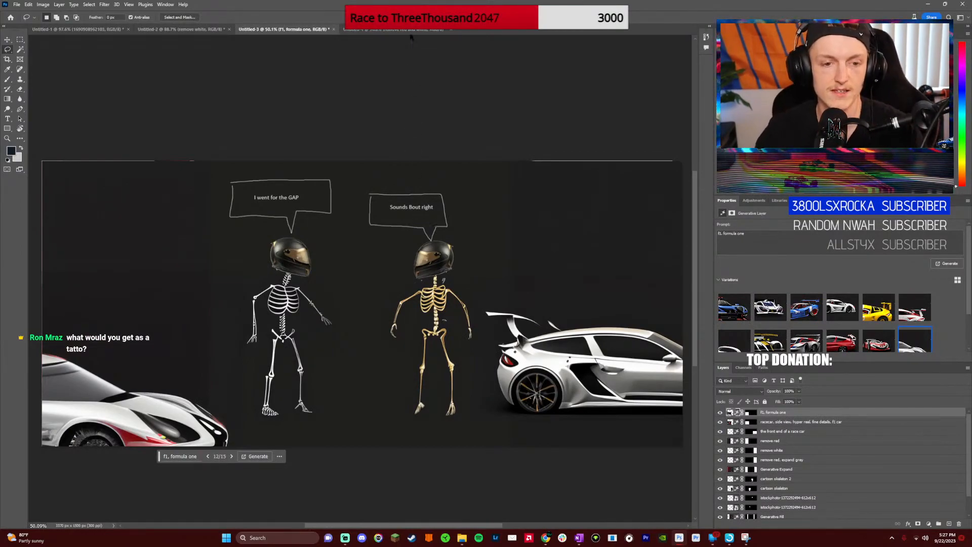
pyautogui.click(382, 30)
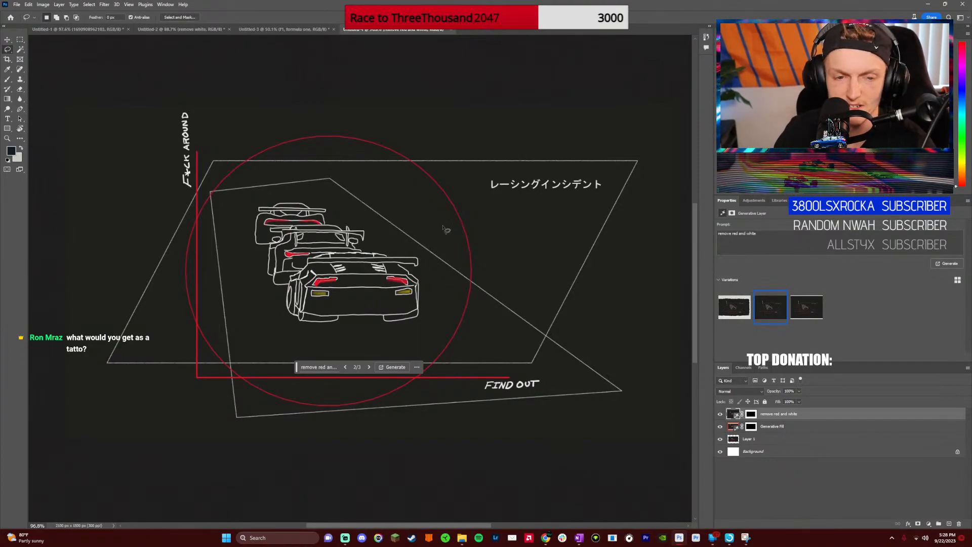
pyautogui.click(275, 29)
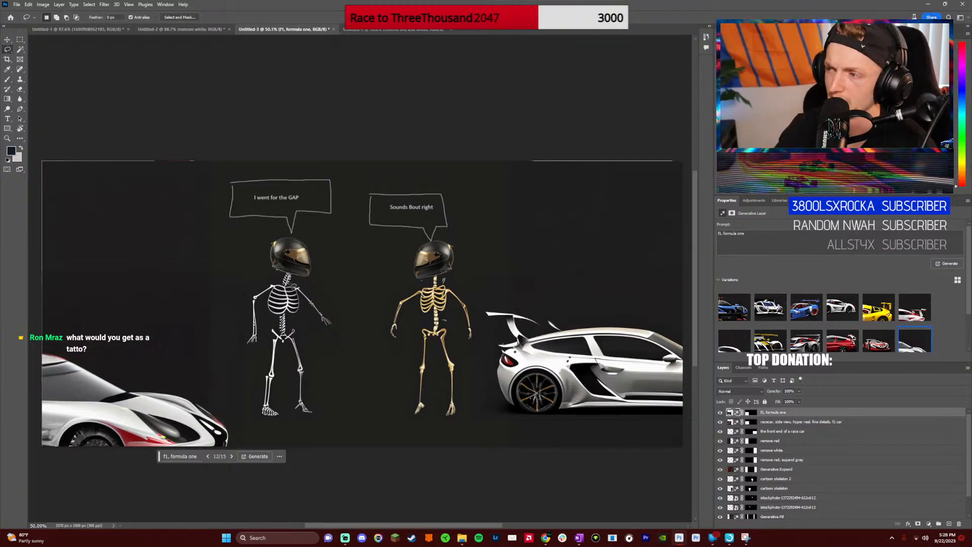
pyautogui.click(355, 30)
pyautogui.click(189, 30)
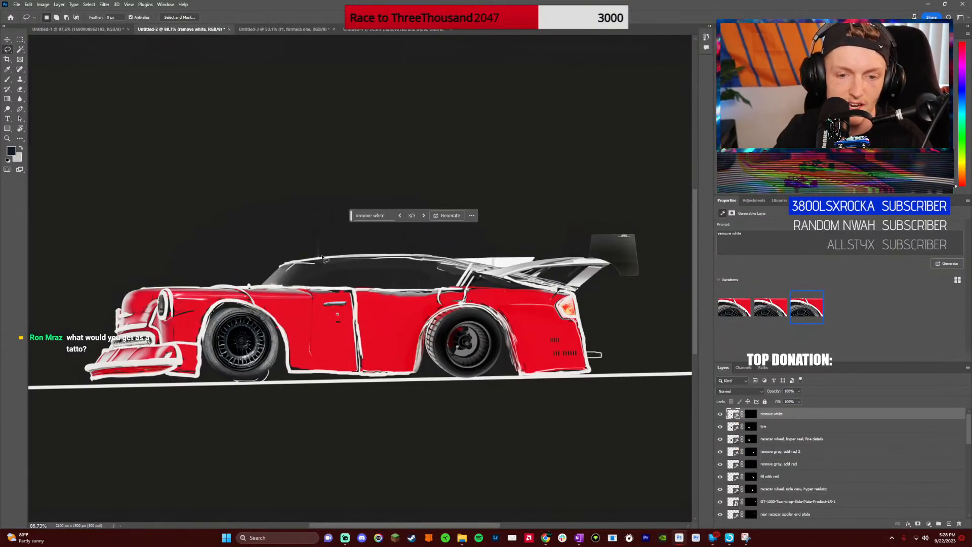
pyautogui.click(273, 30)
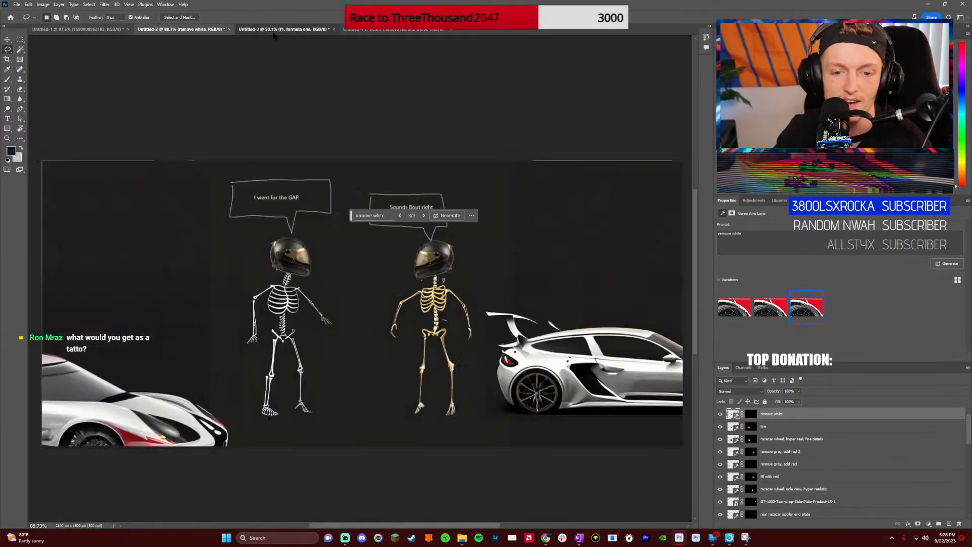
pyautogui.click(353, 31)
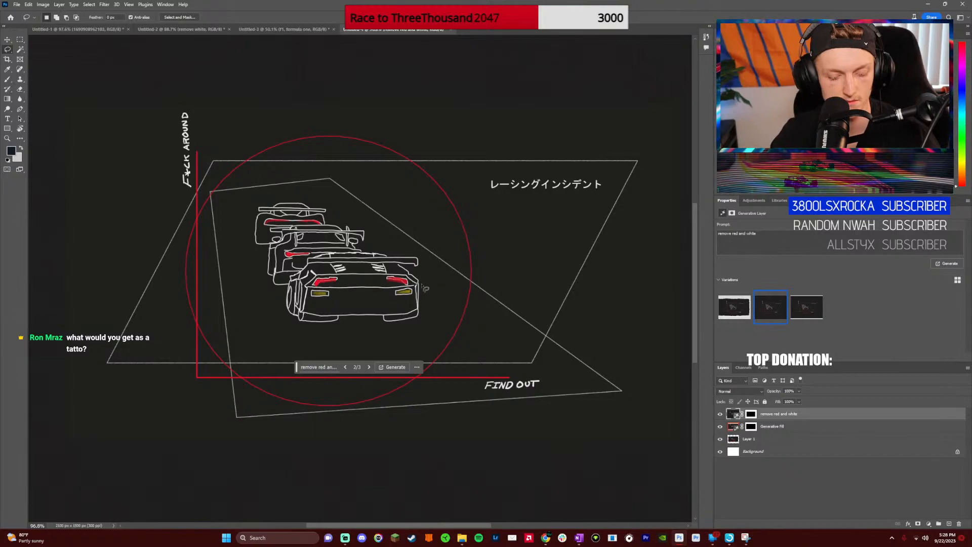
# Extend the three-car canvas far beyond its left edge with Generative Expand and no prompt, and choose the third variation
pyautogui.scroll(-5, 375, 293)
pyautogui.scroll(-3, 360, 297)
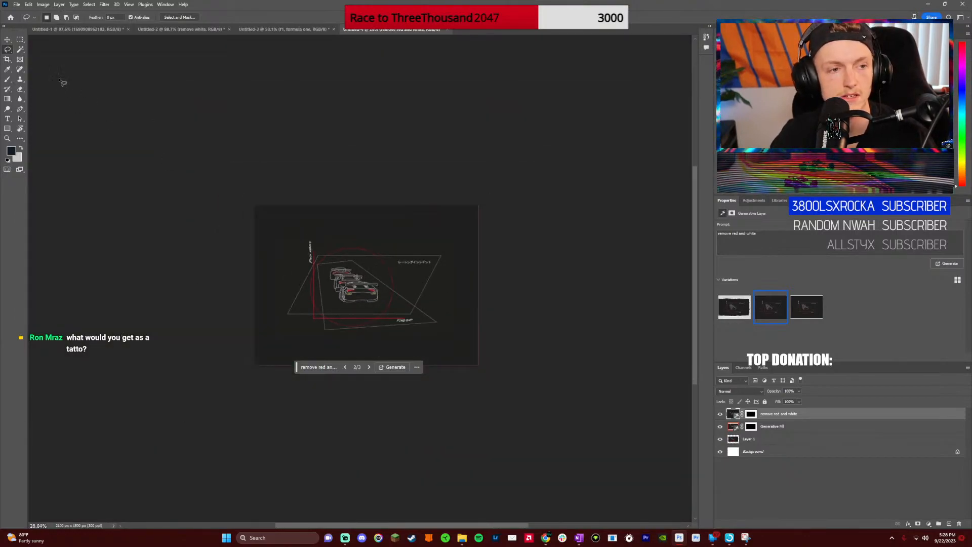
pyautogui.click(8, 59)
pyautogui.moveTo(256, 282); pyautogui.dragTo(69, 279)
pyautogui.click(442, 375)
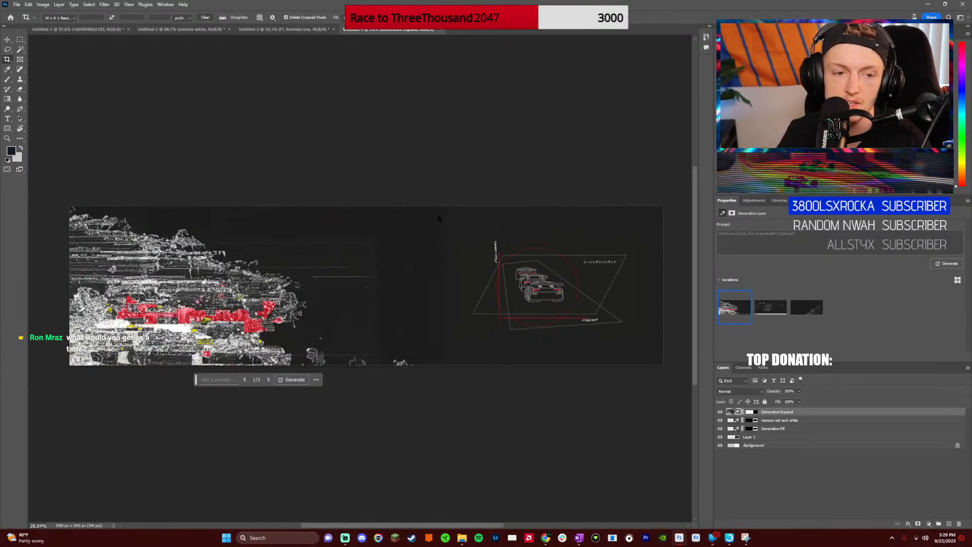
pyautogui.click(269, 380)
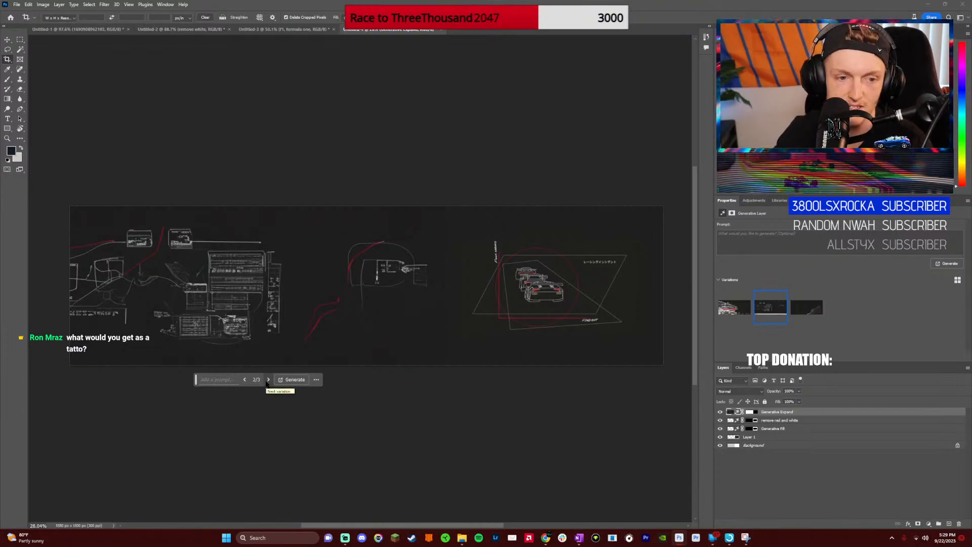
pyautogui.click(268, 381)
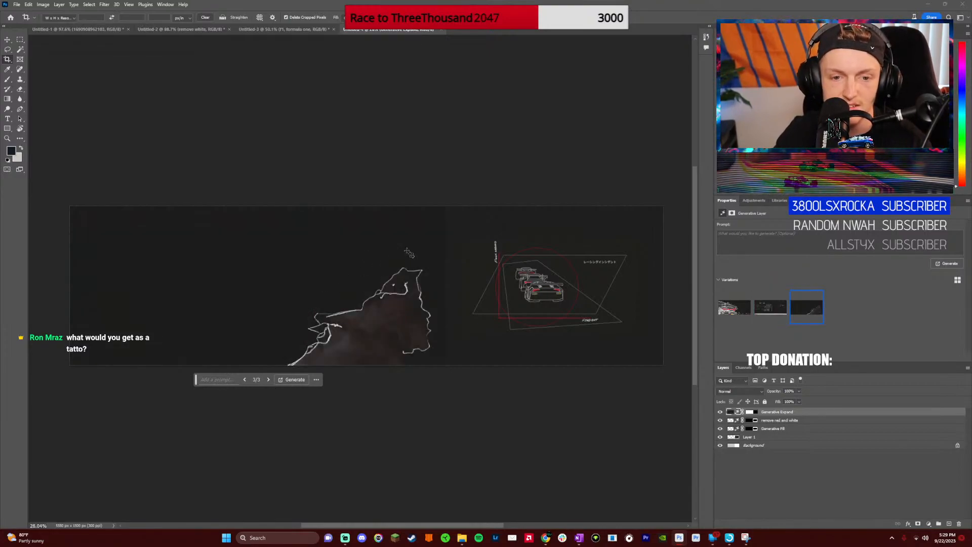
# Lasso the white-outlined brown shape in the expanded area and run Generative Fill with the prompt "remove"
pyautogui.moveTo(319, 312)
pyautogui.mouseDown()
pyautogui.moveTo(249, 386)
pyautogui.moveTo(461, 393)
pyautogui.moveTo(350, 292)
pyautogui.mouseUp()
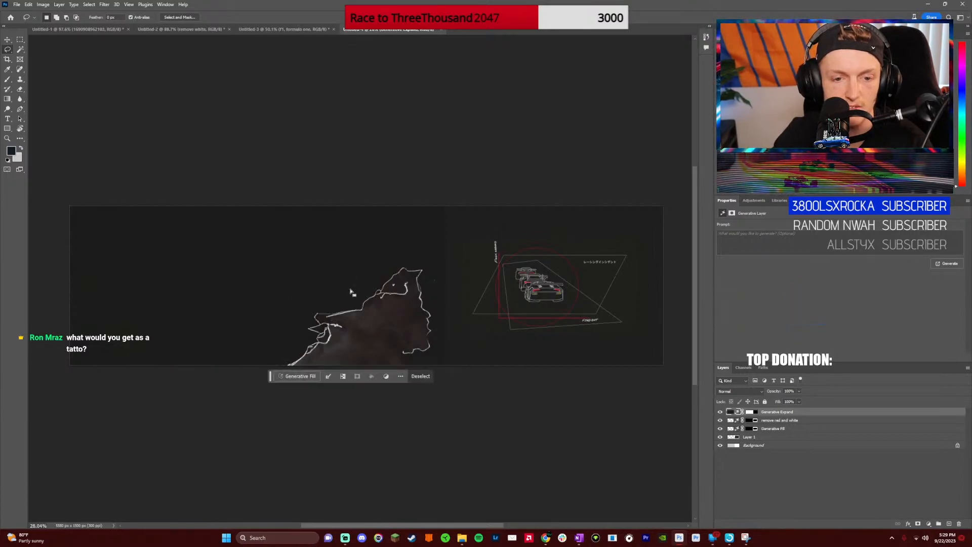
pyautogui.click(298, 376)
pyautogui.write('remov')
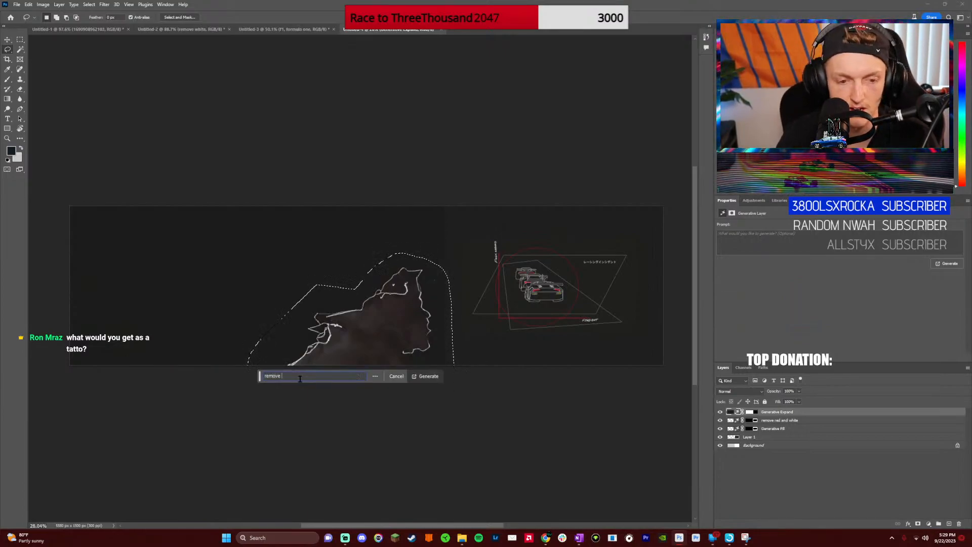
pyautogui.write('e')
pyautogui.press('Return')
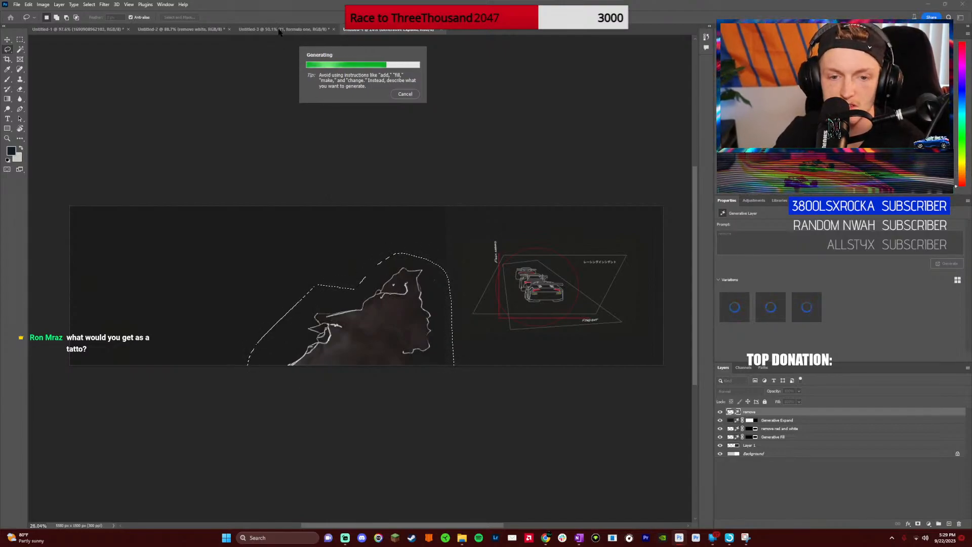
# Review the blue ghost logo document and the expanded three-car composition, ending on the ghost logo
pyautogui.click(76, 30)
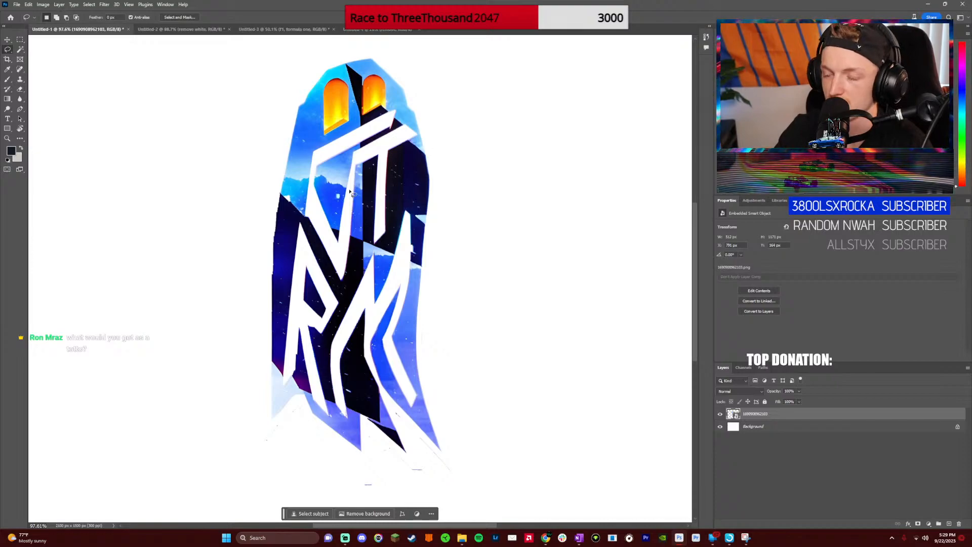
pyautogui.click(373, 29)
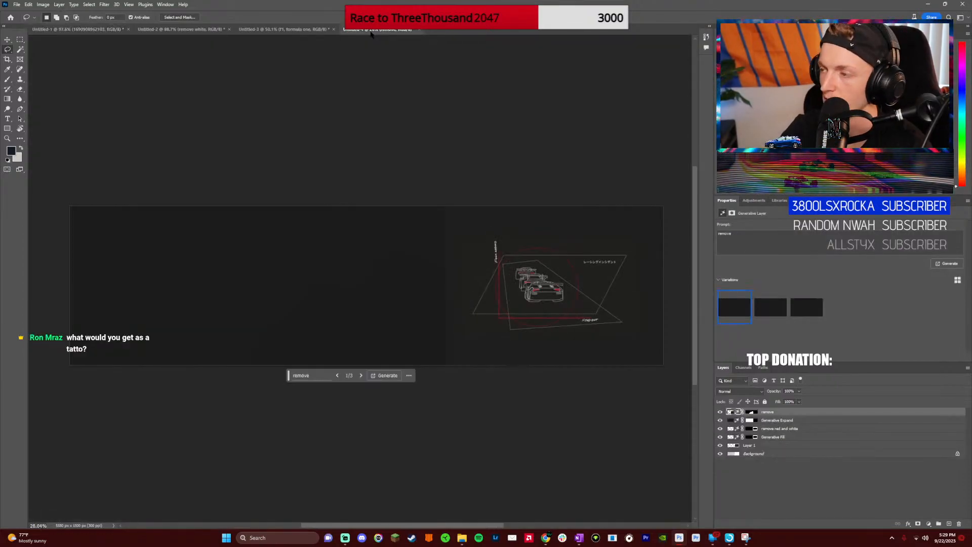
pyautogui.click(271, 29)
pyautogui.click(142, 30)
pyautogui.click(119, 29)
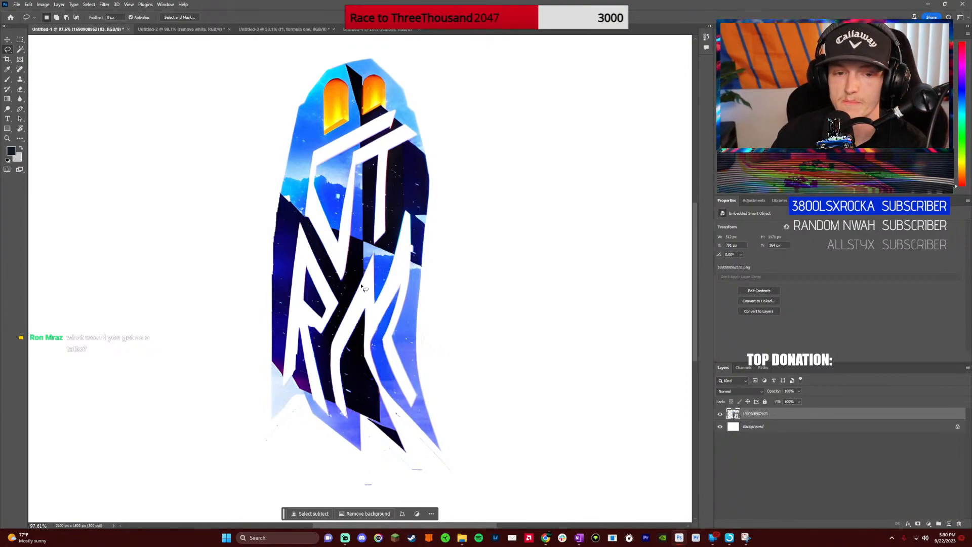
# Switch to OneNote and look through the logo, ghost, race car and track sketches for more source material
pyautogui.click(579, 538)
pyautogui.scroll(15, 430, 300)
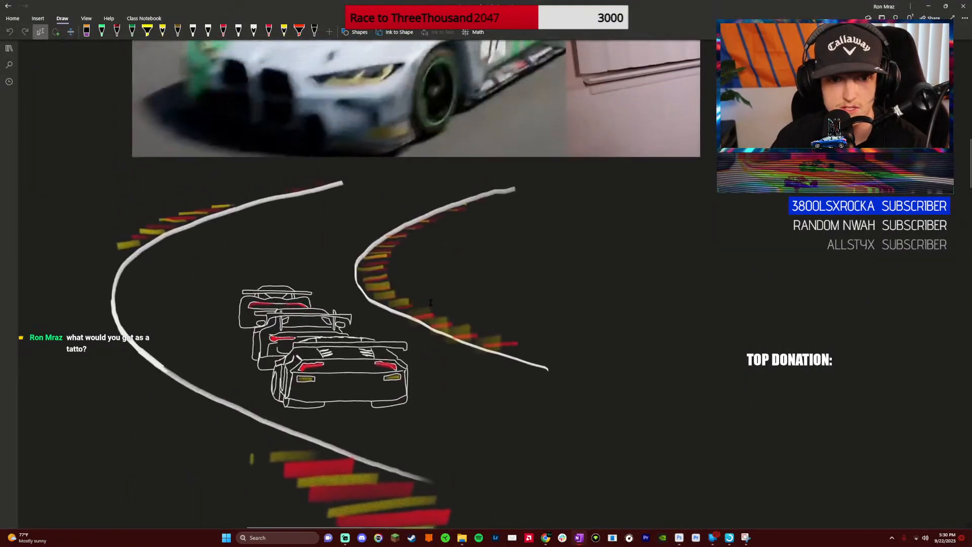
pyautogui.scroll(8, 445, 304)
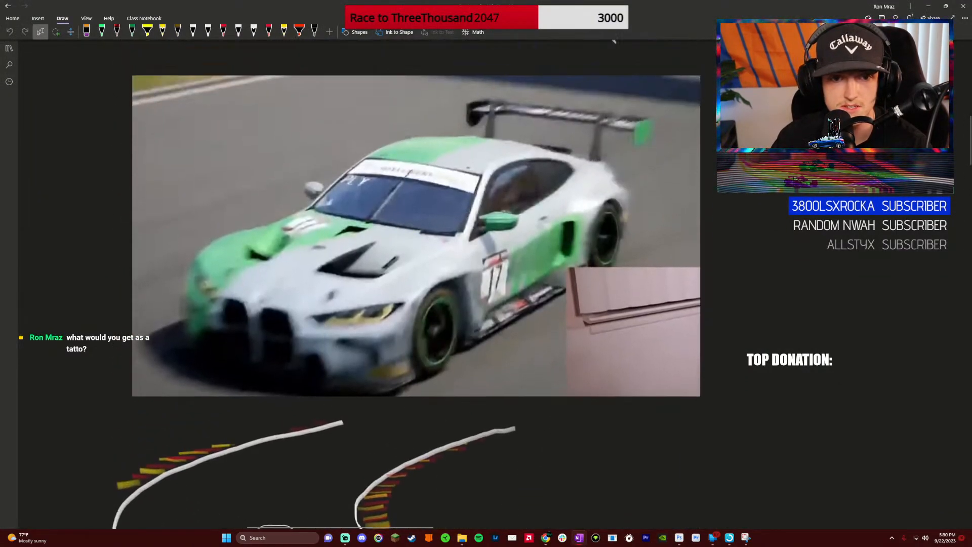
pyautogui.scroll(-1, 451, 333)
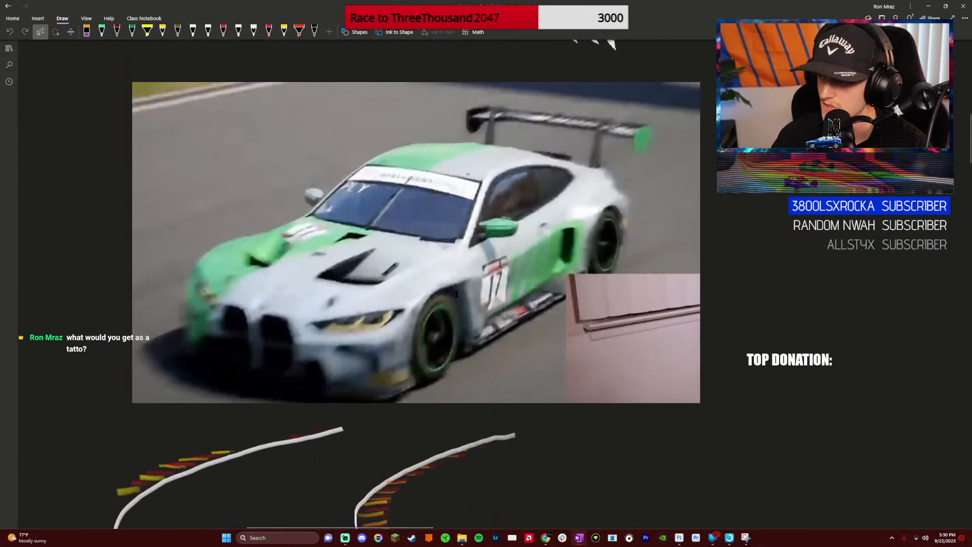
pyautogui.scroll(8, 450, 324)
pyautogui.scroll(3, 449, 319)
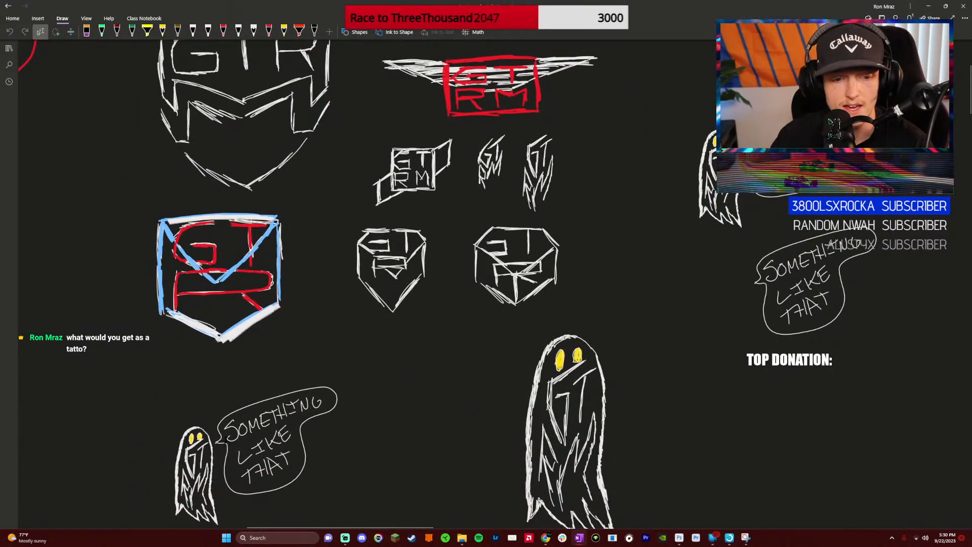
pyautogui.scroll(-3, 350, 411)
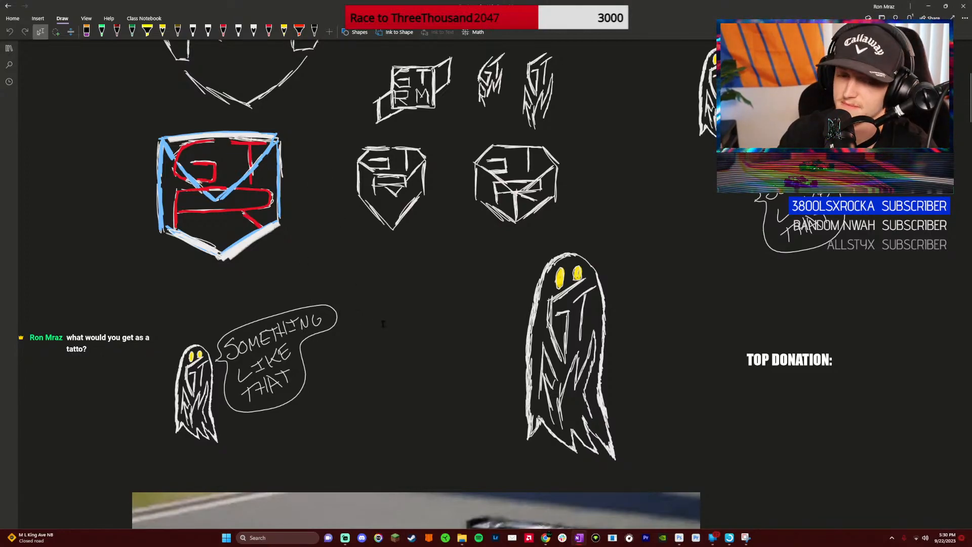
pyautogui.scroll(-6, 383, 324)
pyautogui.scroll(-3, 390, 329)
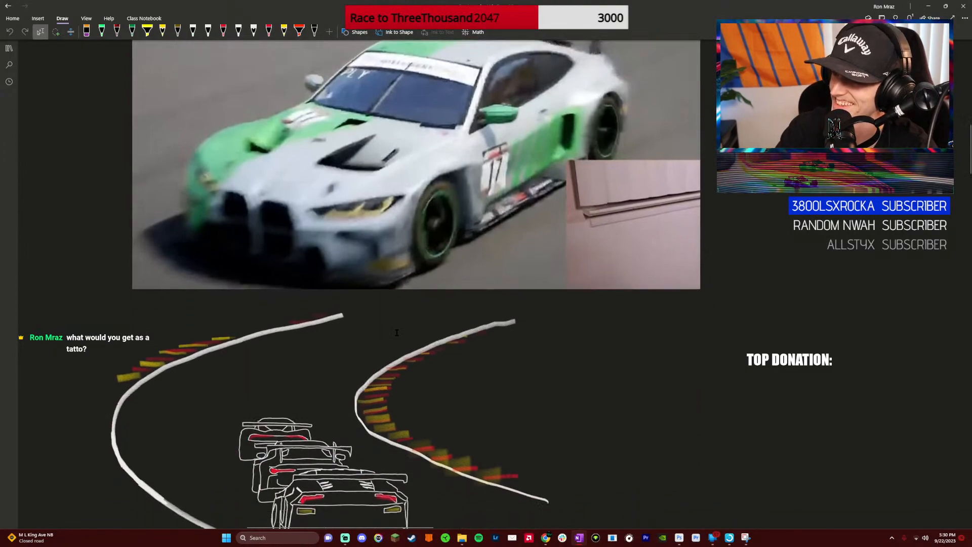
pyautogui.scroll(-8, 397, 333)
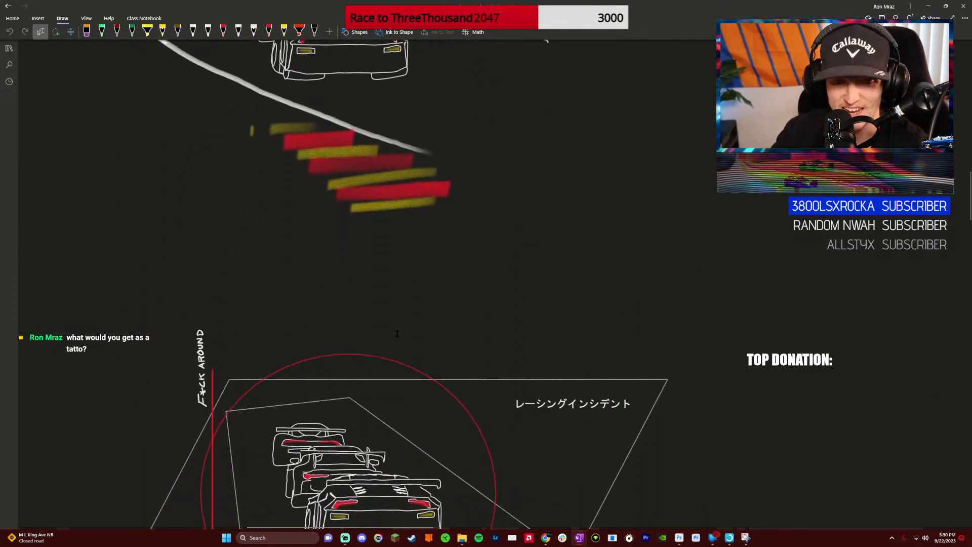
pyautogui.scroll(-10, 356, 342)
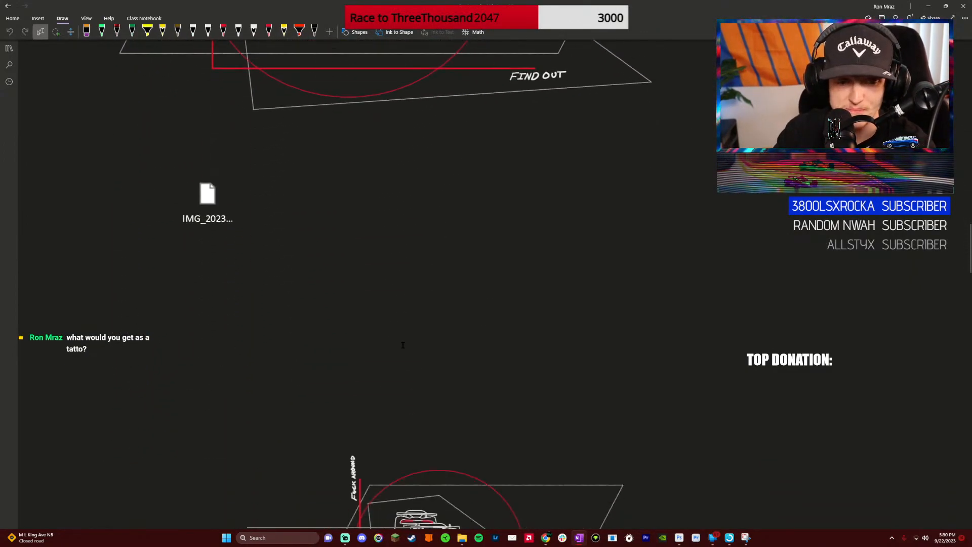
pyautogui.scroll(8, 587, 468)
# Switch back to Photoshop and go through the open documents to the skeleton comic
pyautogui.hotkey('alt', 'Tab')
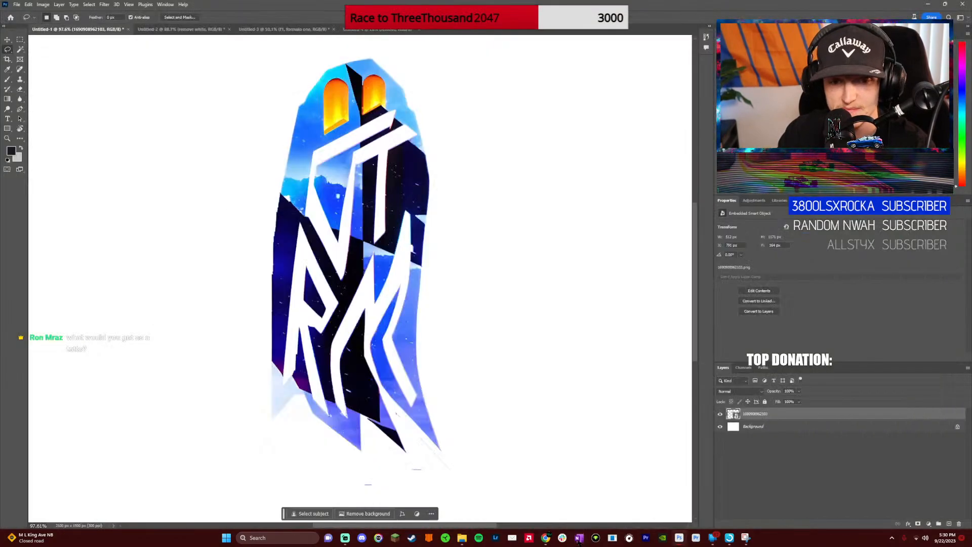
pyautogui.click(178, 30)
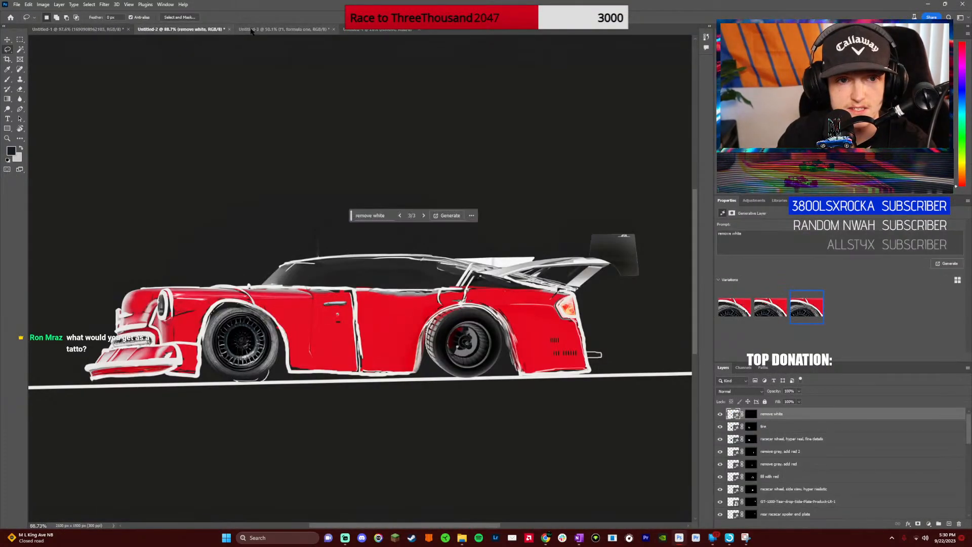
pyautogui.click(253, 29)
pyautogui.click(373, 30)
pyautogui.click(303, 30)
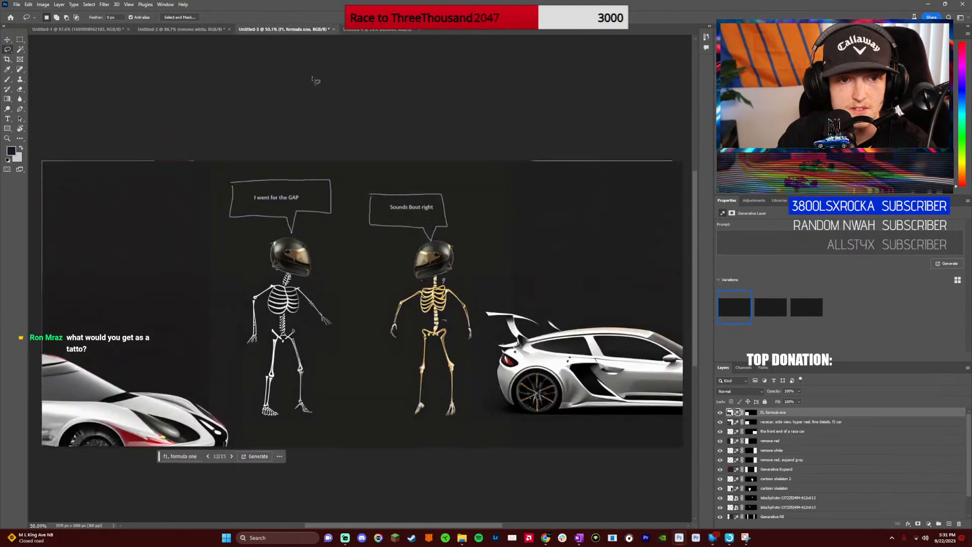
# Try to transfer a rectangular selection of the whole skeleton comic onto the three-car canvas
pyautogui.scroll(-3, 361, 382)
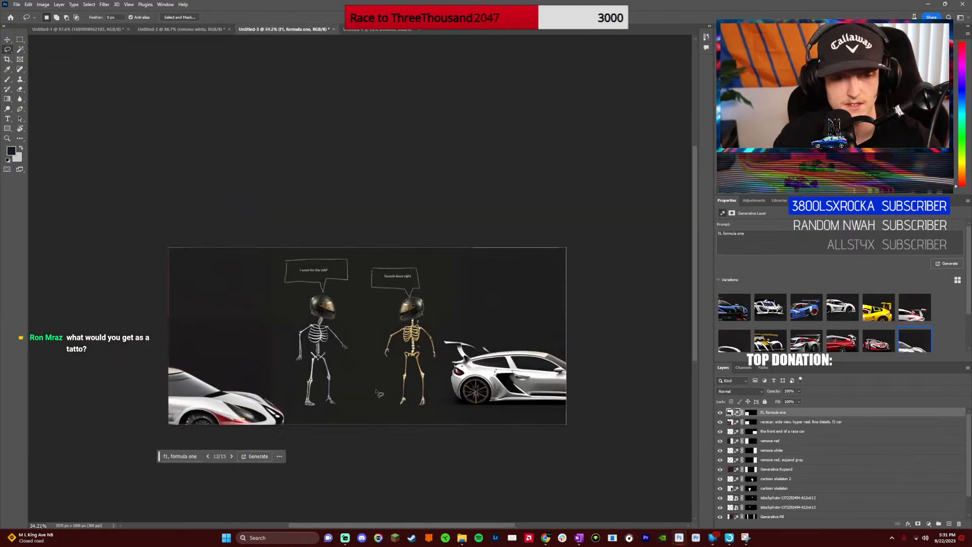
pyautogui.press('m')
pyautogui.moveTo(200, 268); pyautogui.dragTo(565, 430)
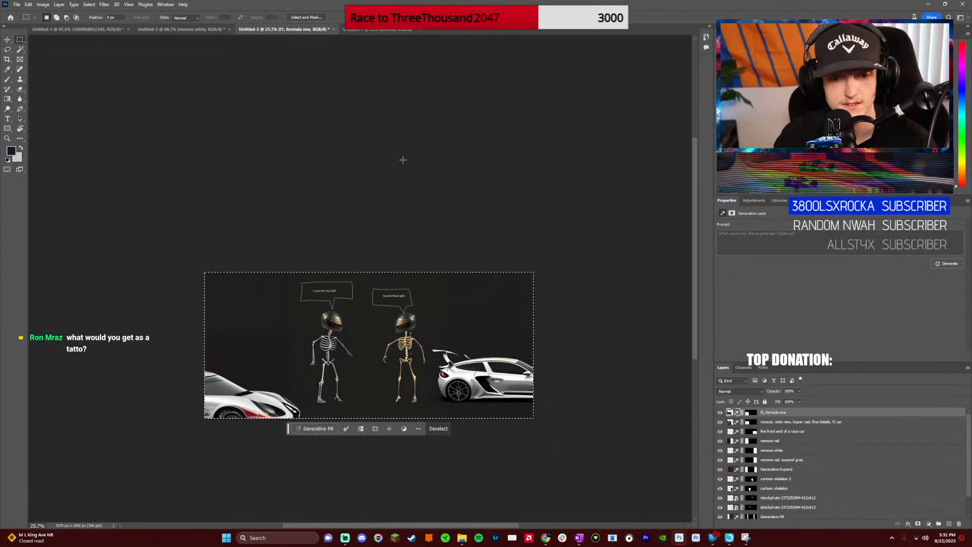
pyautogui.click(361, 30)
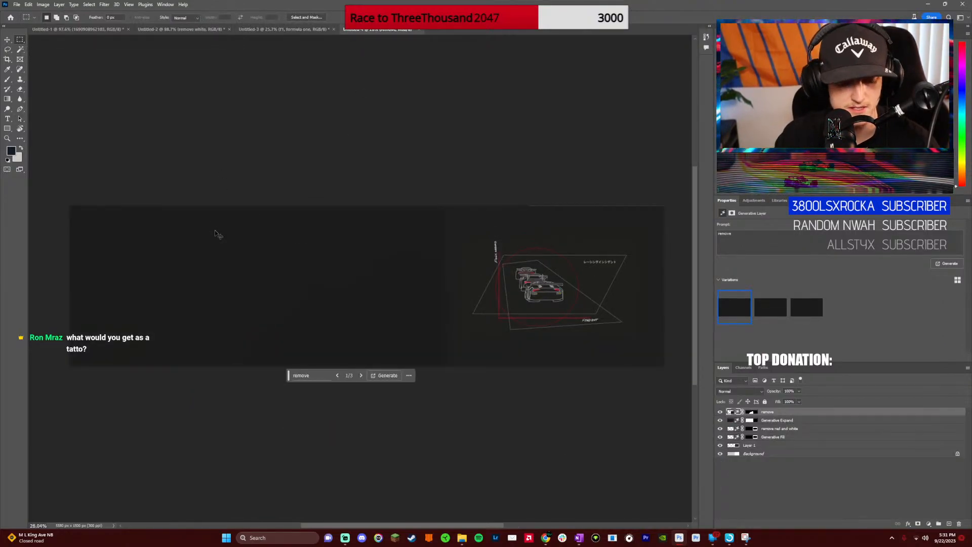
pyautogui.hotkey('ctrl', 'v')
pyautogui.hotkey('ctrl', 'z')
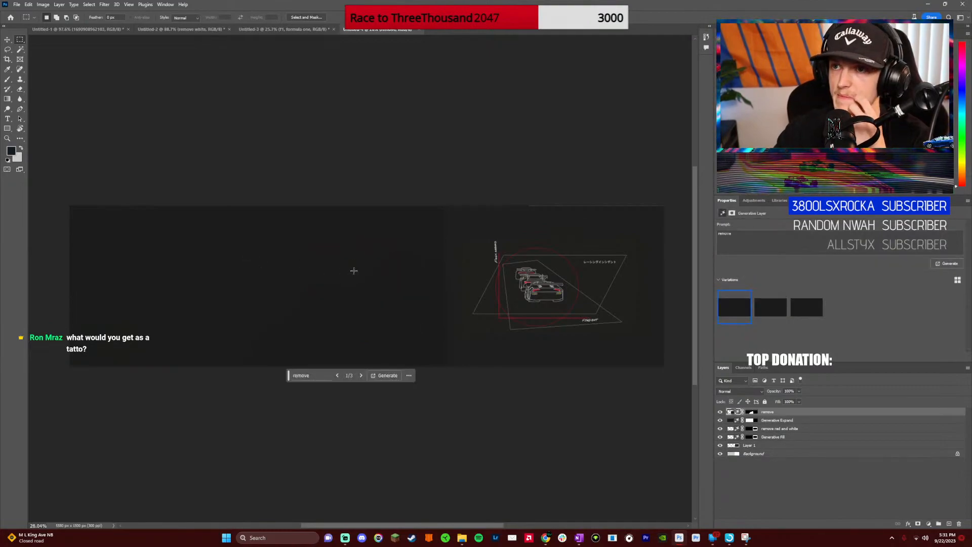
pyautogui.click(283, 30)
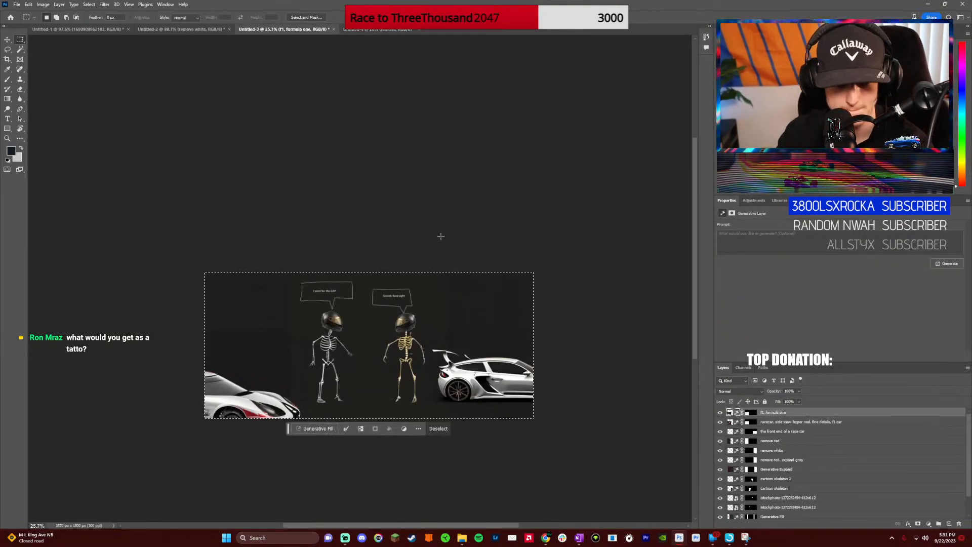
pyautogui.hotkey('ctrl', 'd')
# Export the skeleton comic as a PNG named "AI tattoo concepts Design 2" in the photoshop pictures folder
pyautogui.click(16, 5)
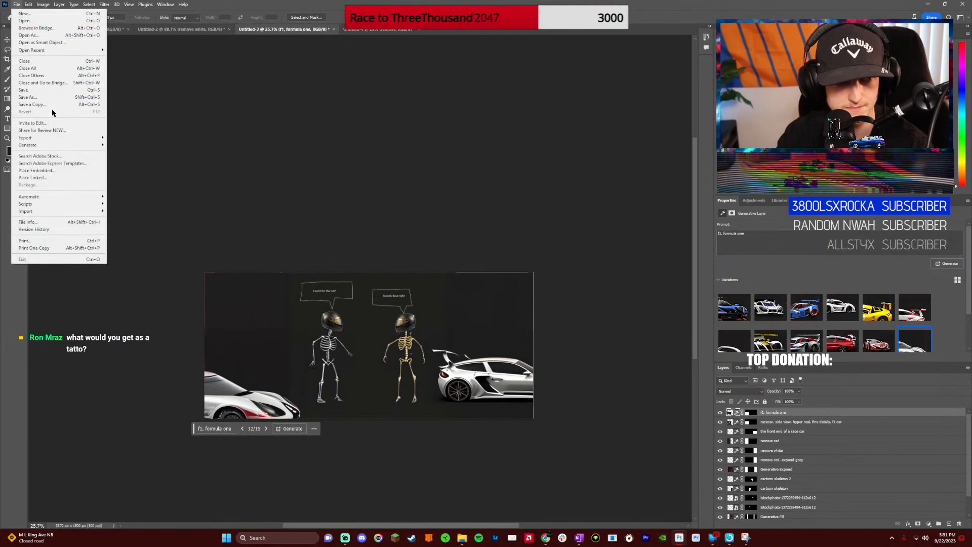
pyautogui.moveTo(71, 140)
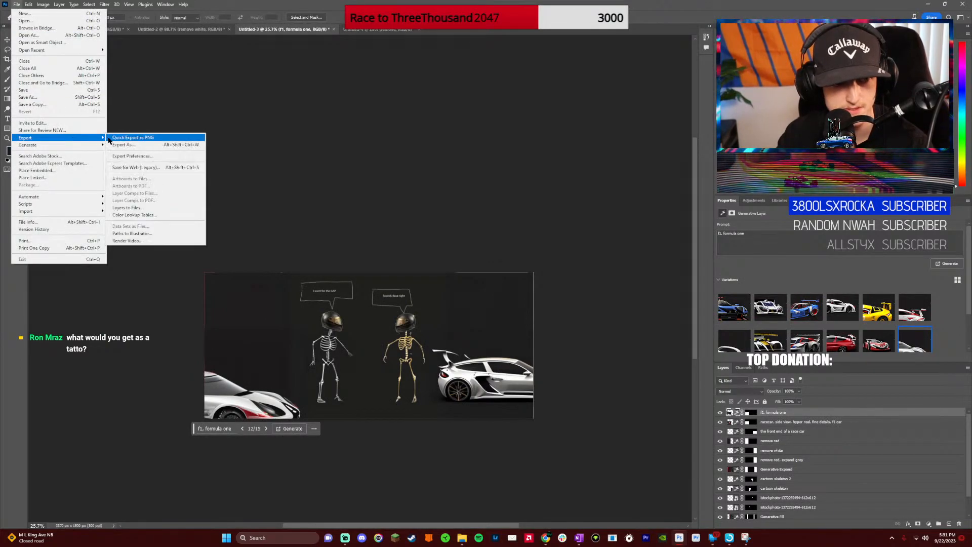
pyautogui.click(114, 138)
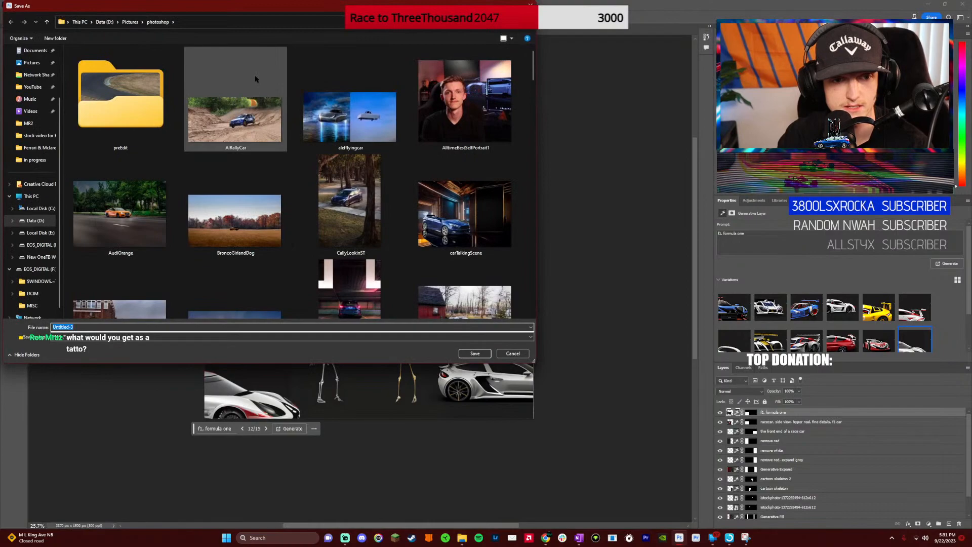
pyautogui.click(285, 328)
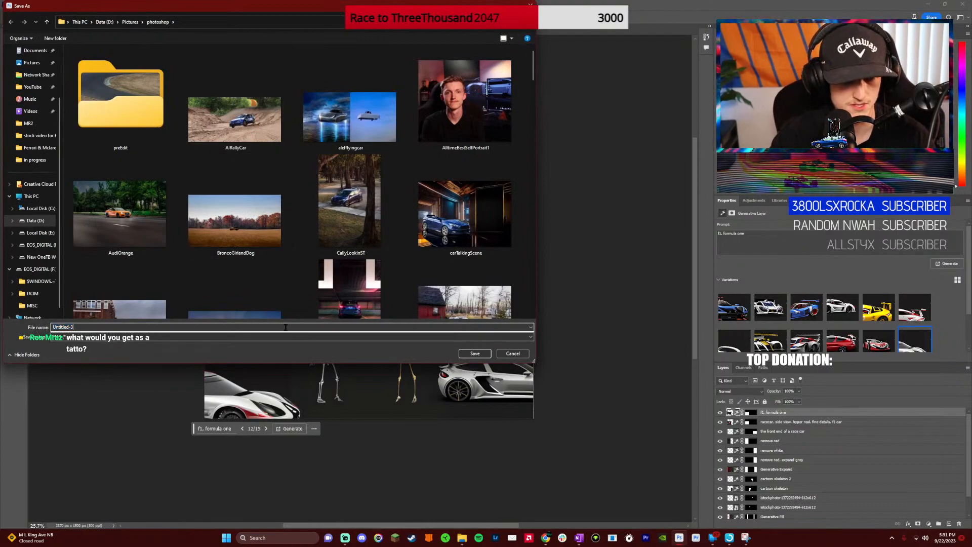
pyautogui.write('design')
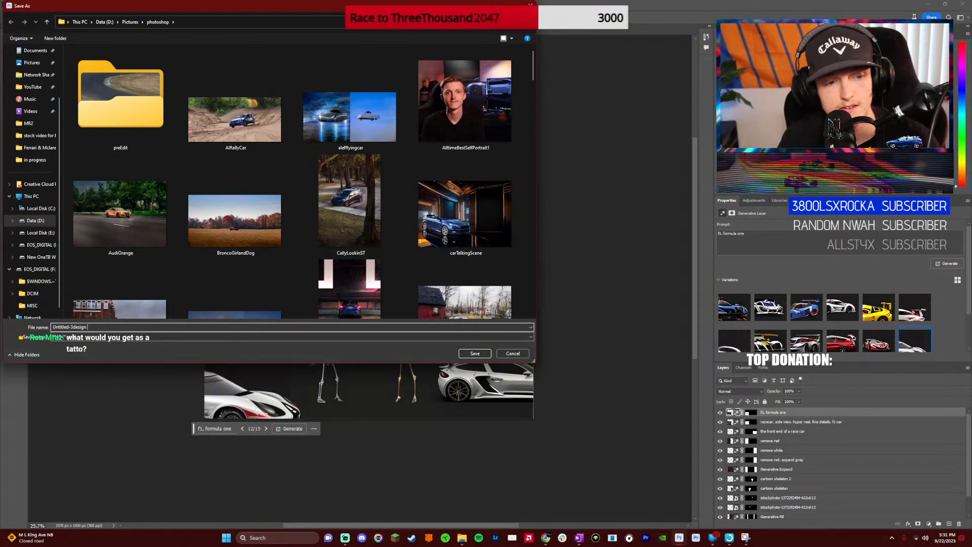
pyautogui.press('BackSpace')
pyautogui.press('BackSpace')
pyautogui.press('BackSpace')
pyautogui.press('BackSpace')
pyautogui.press('BackSpace')
pyautogui.press('BackSpace')
pyautogui.press('BackSpace')
pyautogui.press('BackSpace')
pyautogui.press('BackSpace')
pyautogui.press('BackSpace')
pyautogui.press('BackSpace')
pyautogui.press('BackSpace')
pyautogui.press('BackSpace')
pyautogui.press('BackSpace')
pyautogui.press('BackSpace')
pyautogui.press('BackSpace')
pyautogui.write('Design 2')
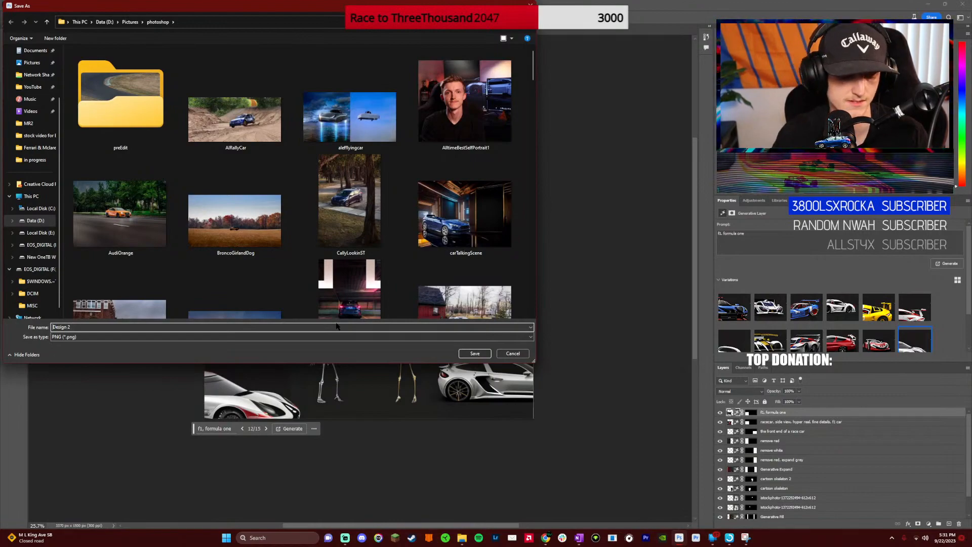
pyautogui.write('AI tatt')
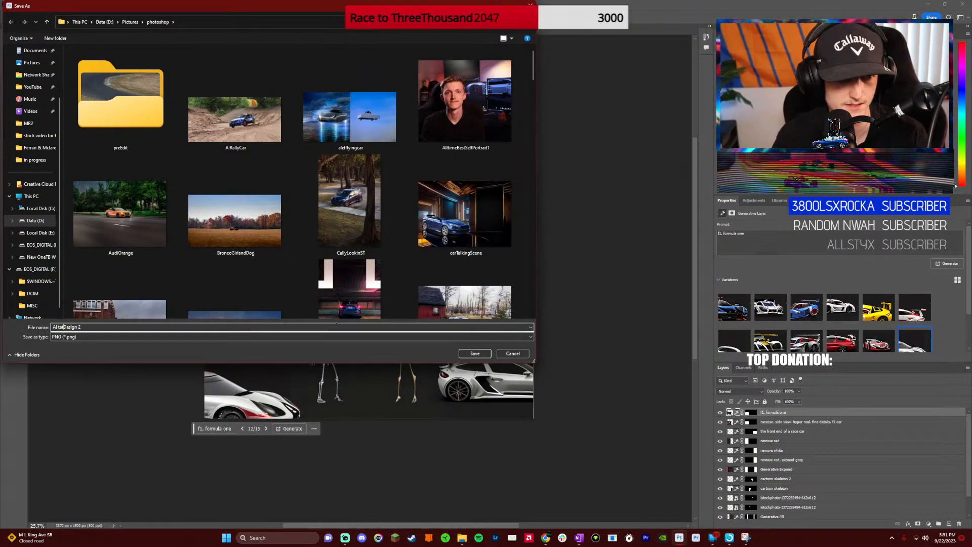
pyautogui.write('oo co')
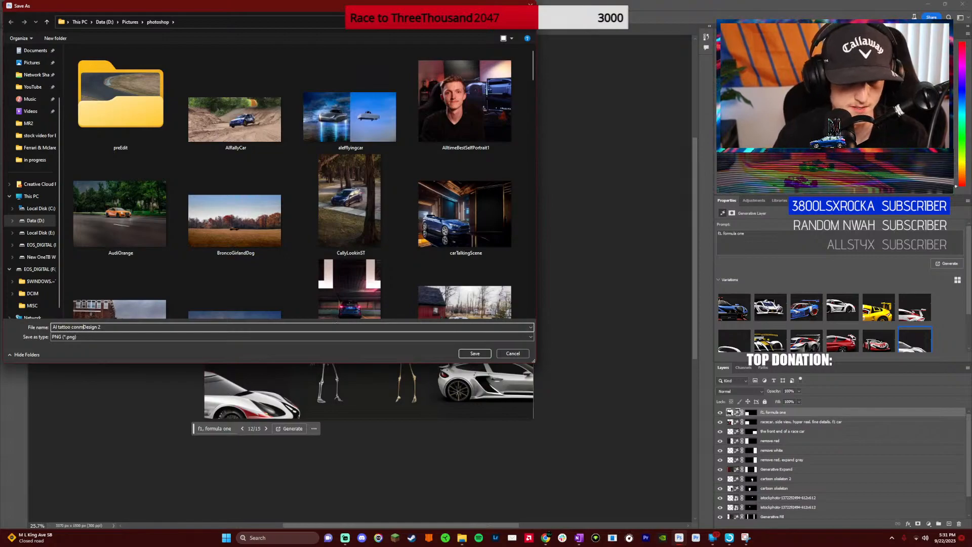
pyautogui.write('n')
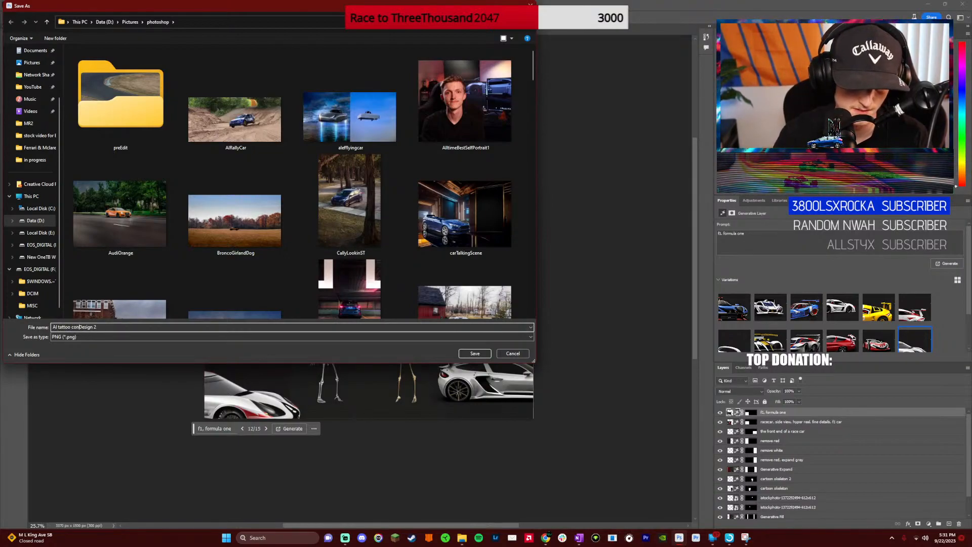
pyautogui.write('cepts')
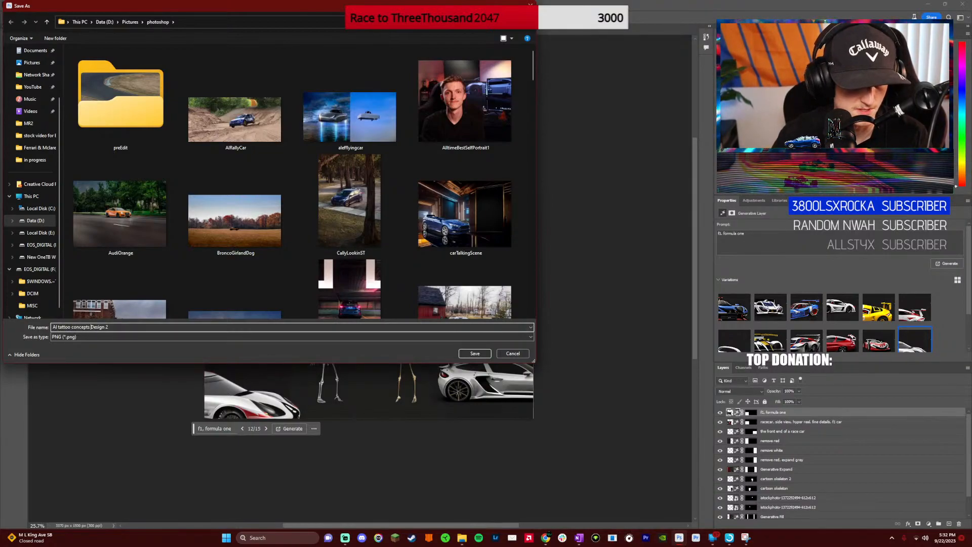
pyautogui.hotkey('ctrl', 'a')
pyautogui.press('Return')
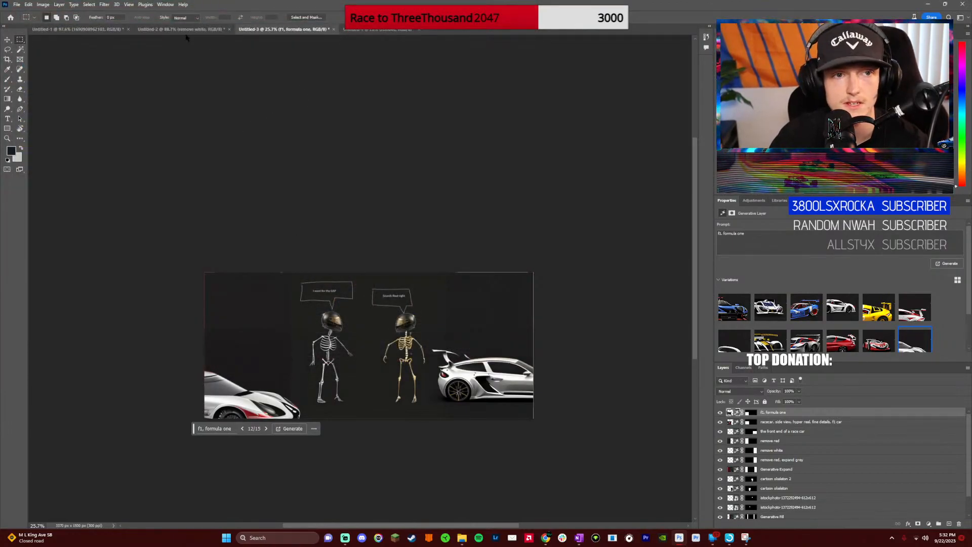
# Export the red race car document as a PNG named "AI tattoo concepts Design 3" in the same folder
pyautogui.click(158, 30)
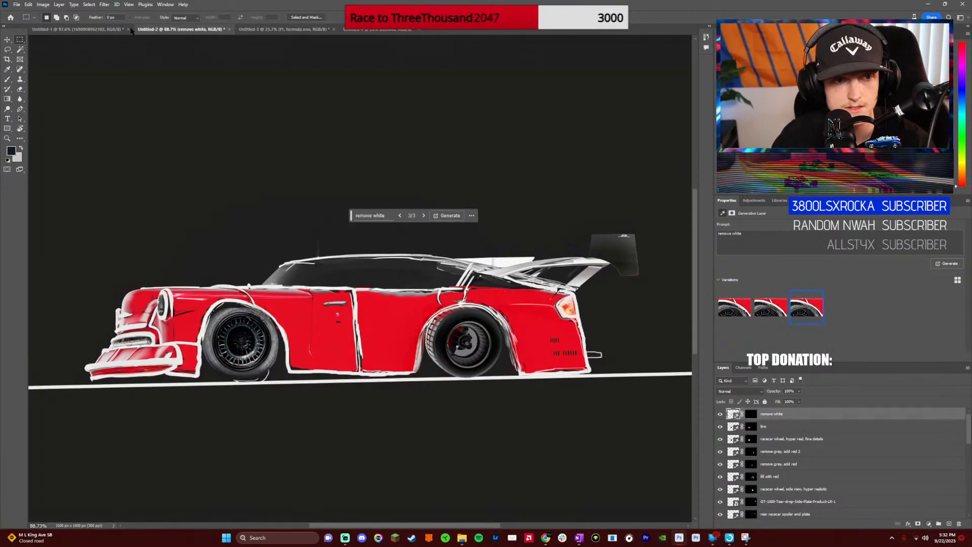
pyautogui.click(16, 4)
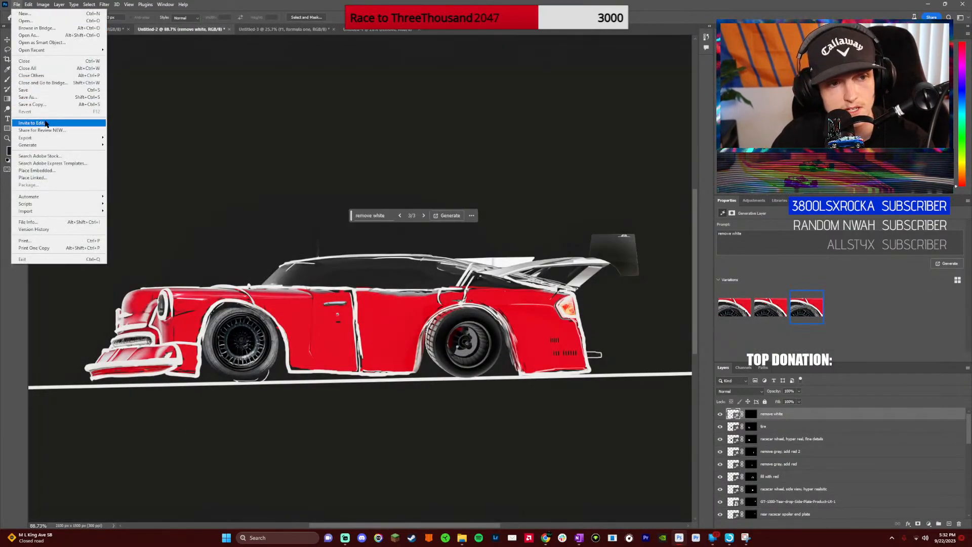
pyautogui.moveTo(49, 139)
pyautogui.click(120, 137)
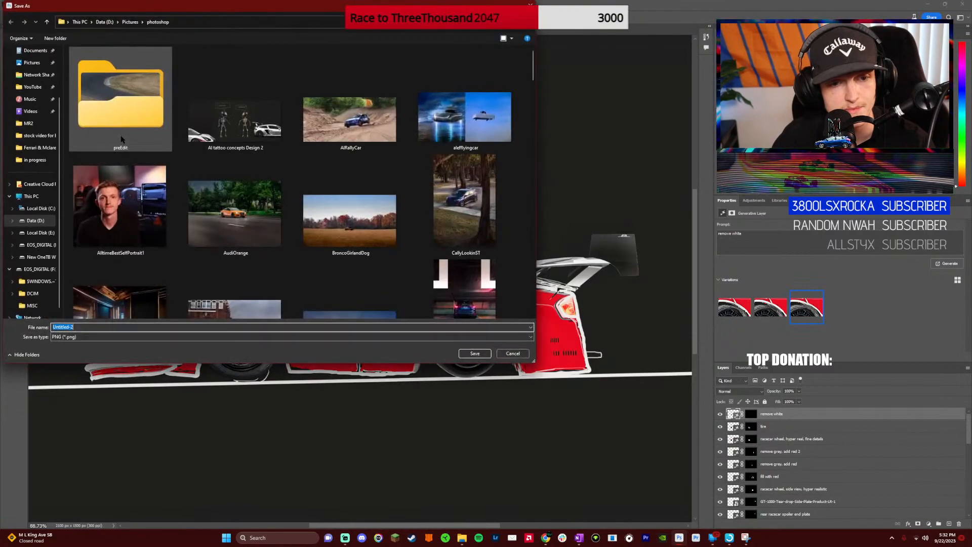
pyautogui.press('Down')
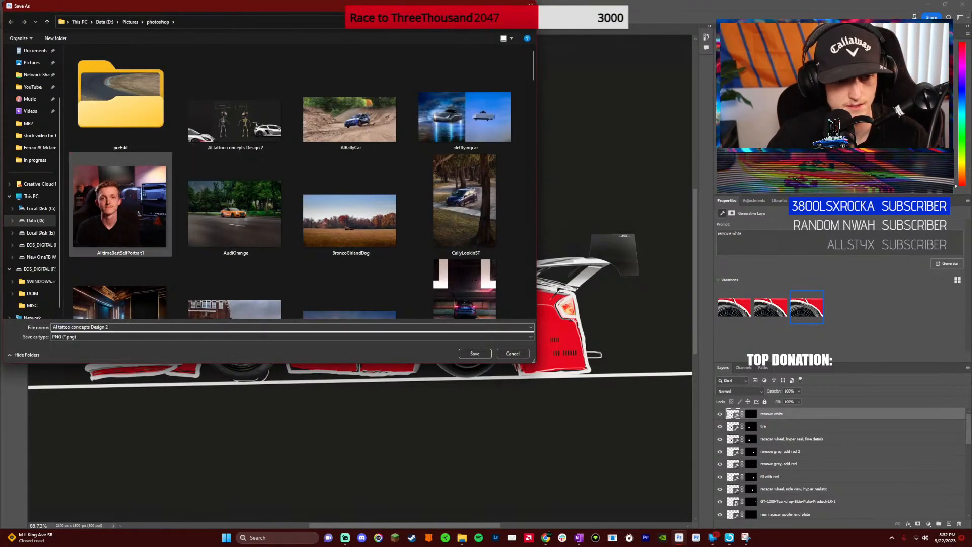
pyautogui.press('BackSpace')
pyautogui.press('BackSpace')
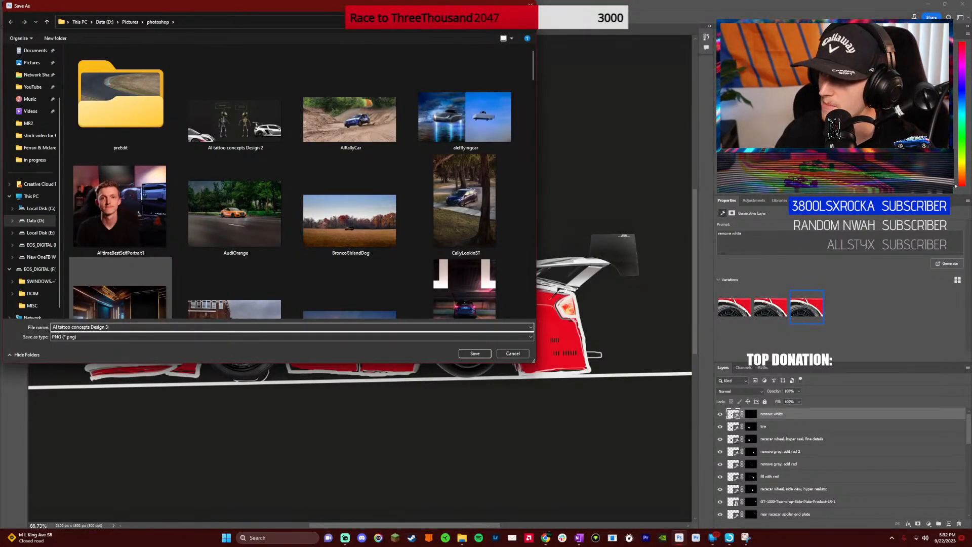
pyautogui.press('Return')
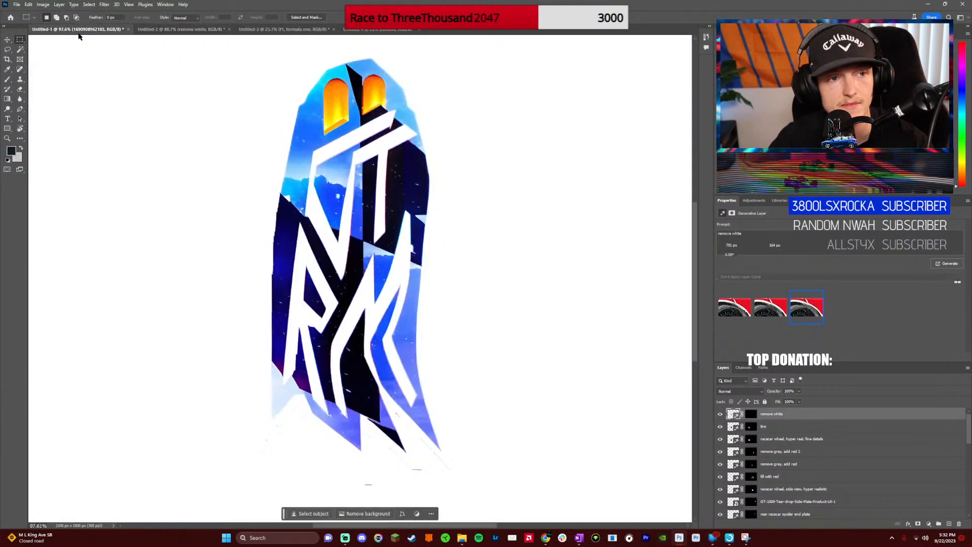
# Try to remove the background of the blue ghost logo in its own document
pyautogui.click(67, 29)
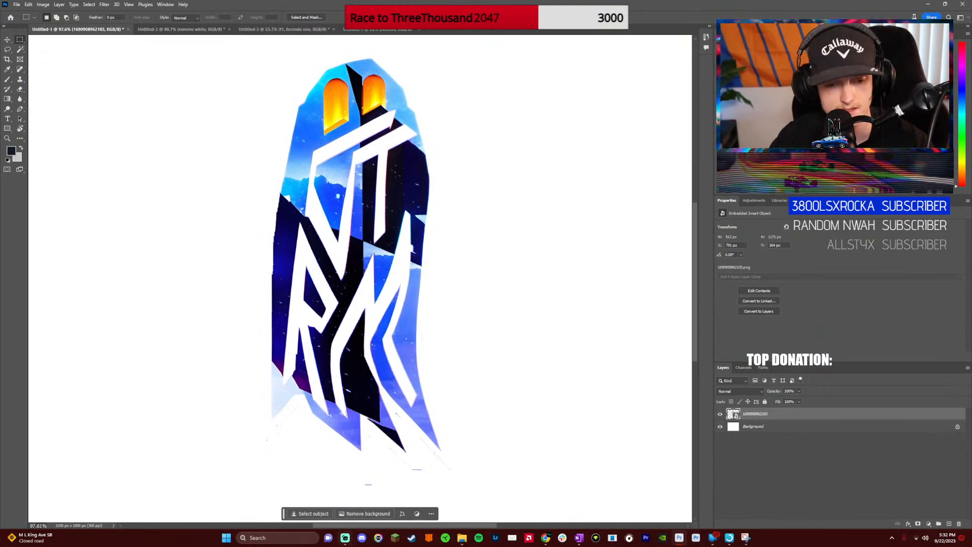
pyautogui.click(360, 514)
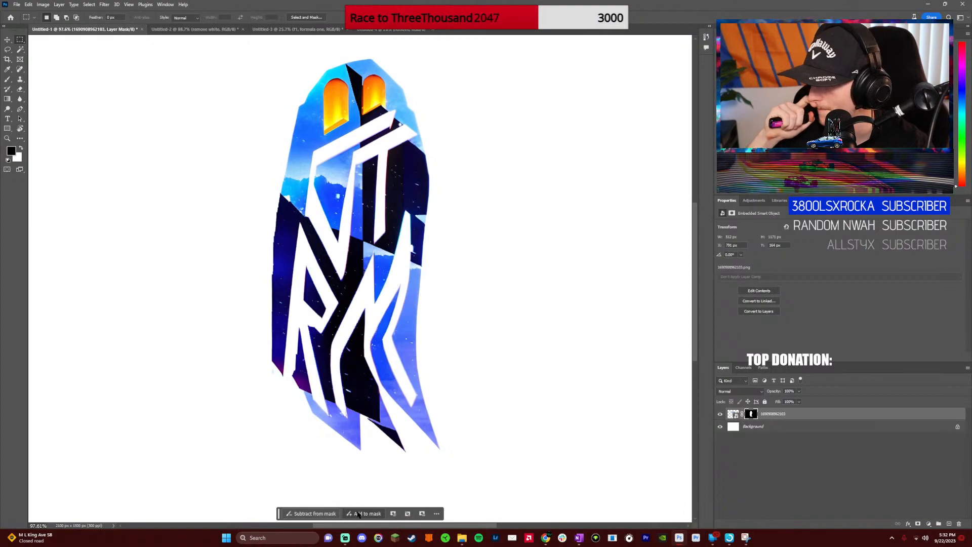
pyautogui.hotkey('ctrl', 'z')
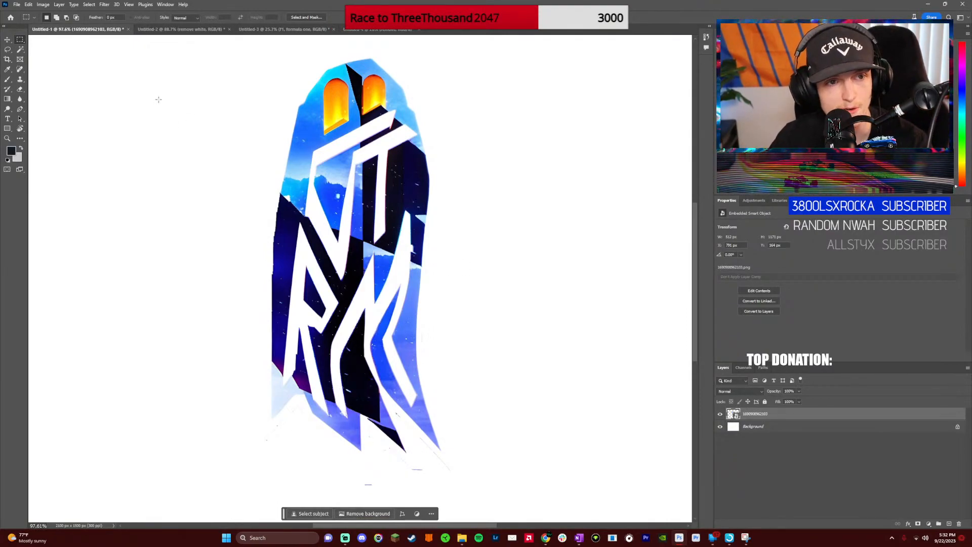
# Place the white-outlined ghost logo image into the three-car document, scaled down near the canvas's far left edge
pyautogui.click(181, 29)
pyautogui.hotkey('ctrl', 'Tab')
pyautogui.hotkey('ctrl', 'Tab')
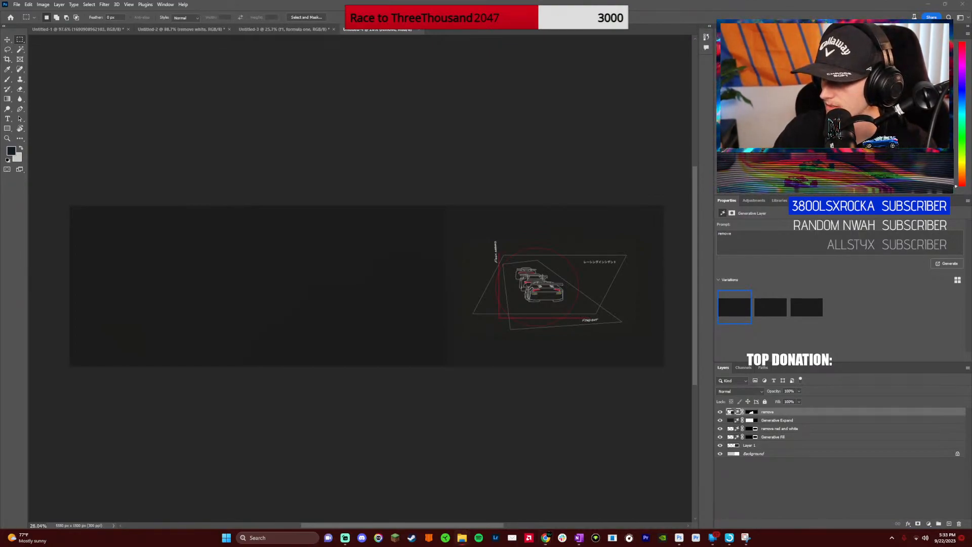
pyautogui.moveTo(735, 307); pyautogui.dragTo(298, 290)
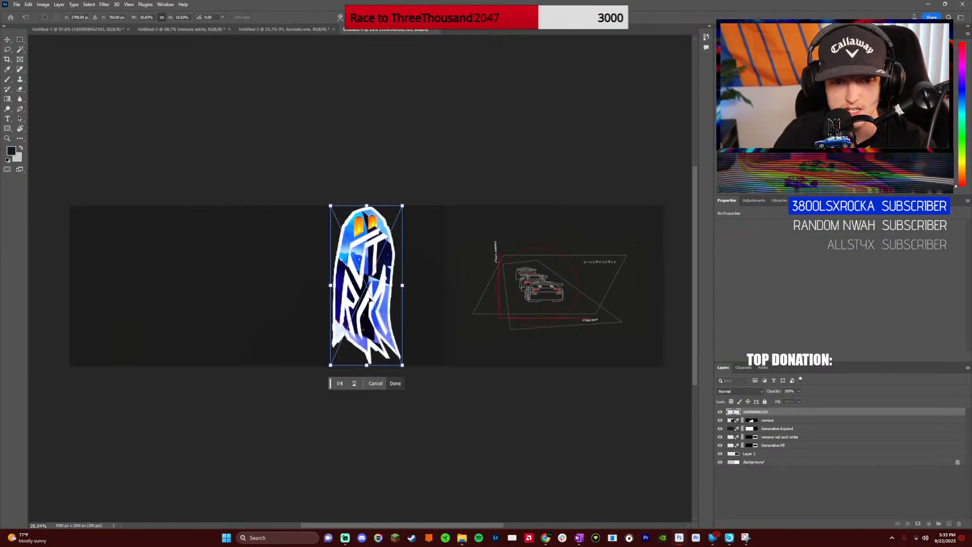
pyautogui.moveTo(393, 285); pyautogui.dragTo(121, 290)
pyautogui.press('Return')
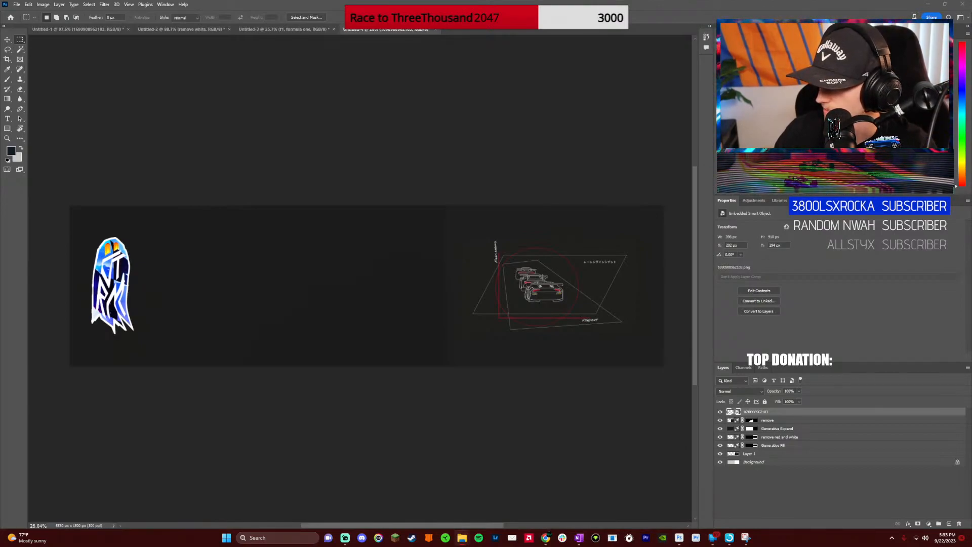
# Place the "AI tattoo concepts Design 2" image at about 59% scale just left of the three-car sketch
pyautogui.moveTo(971, 340); pyautogui.dragTo(330, 267)
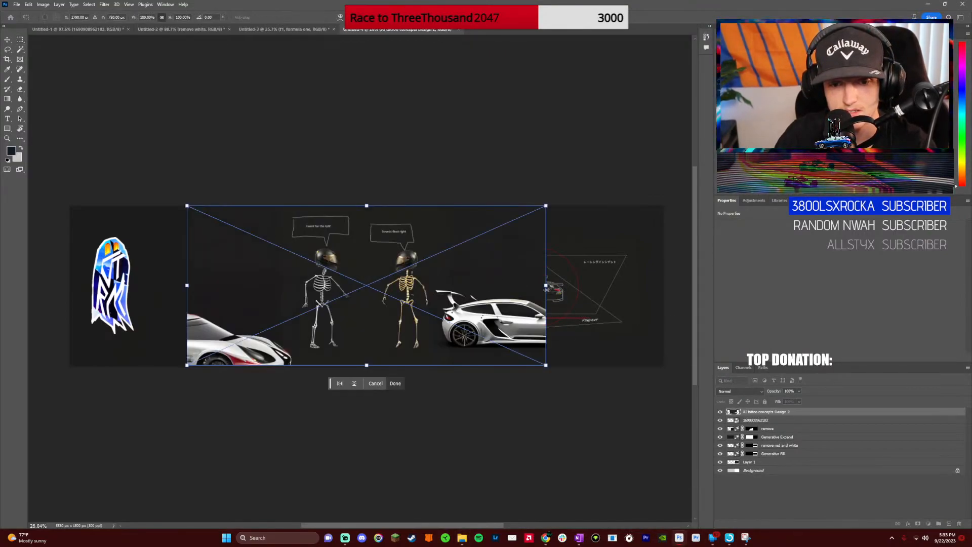
pyautogui.moveTo(547, 289); pyautogui.dragTo(431, 292)
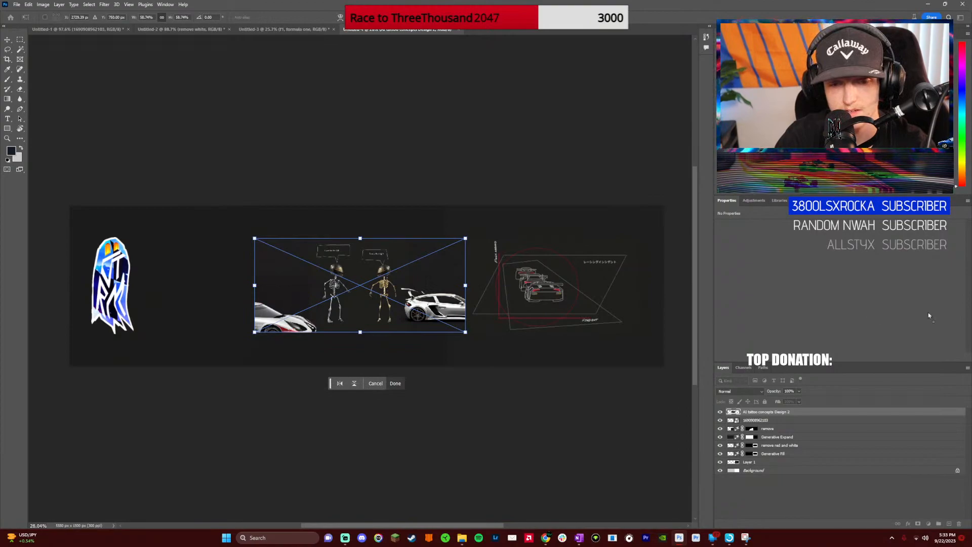
pyautogui.click(396, 383)
# Place the "AI tattoo concepts Design 3" image, flipped horizontally at about 52% scale, between the ghost logo and the skeleton comic
pyautogui.moveTo(814, 394); pyautogui.dragTo(190, 300)
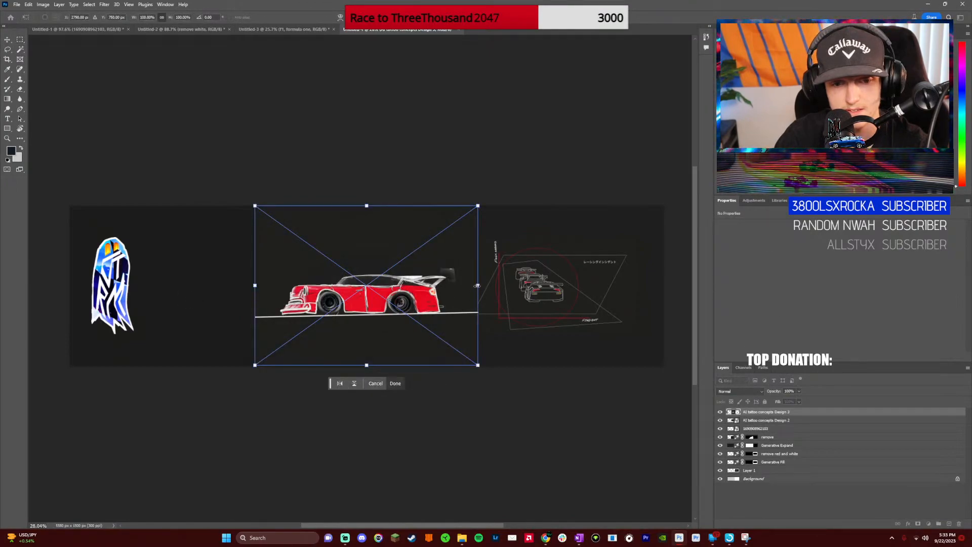
pyautogui.moveTo(481, 287); pyautogui.dragTo(429, 285)
pyautogui.moveTo(374, 296); pyautogui.dragTo(259, 299)
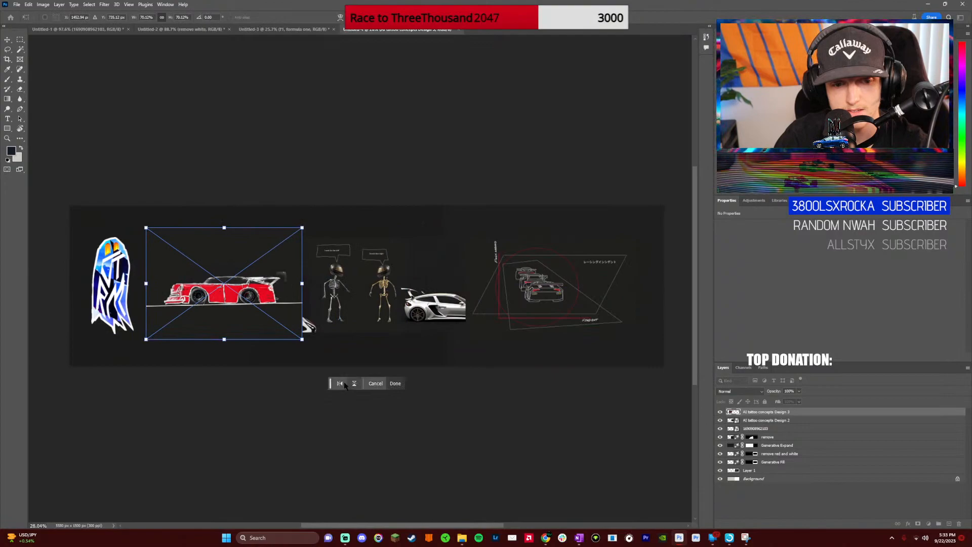
pyautogui.click(342, 384)
pyautogui.moveTo(302, 284); pyautogui.dragTo(254, 284)
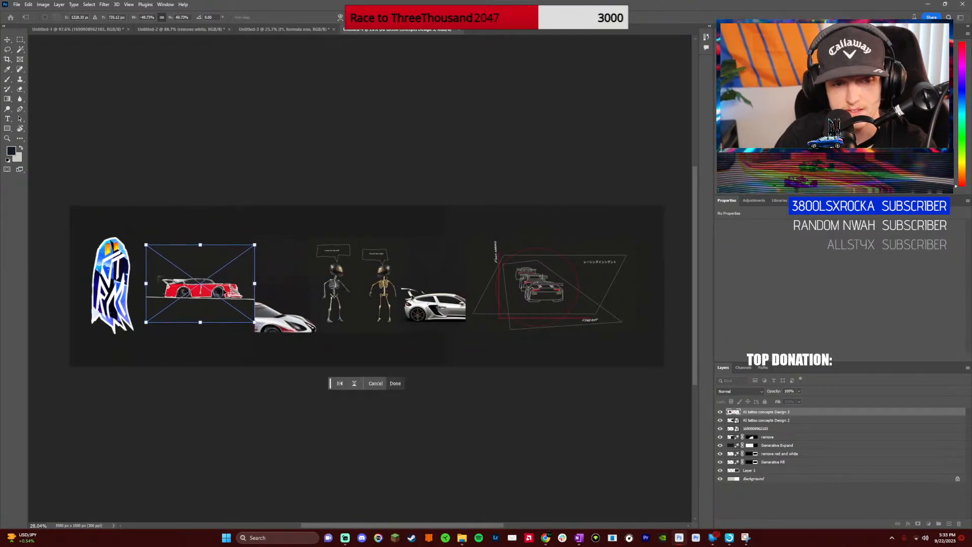
pyautogui.moveTo(148, 284); pyautogui.dragTo(192, 302)
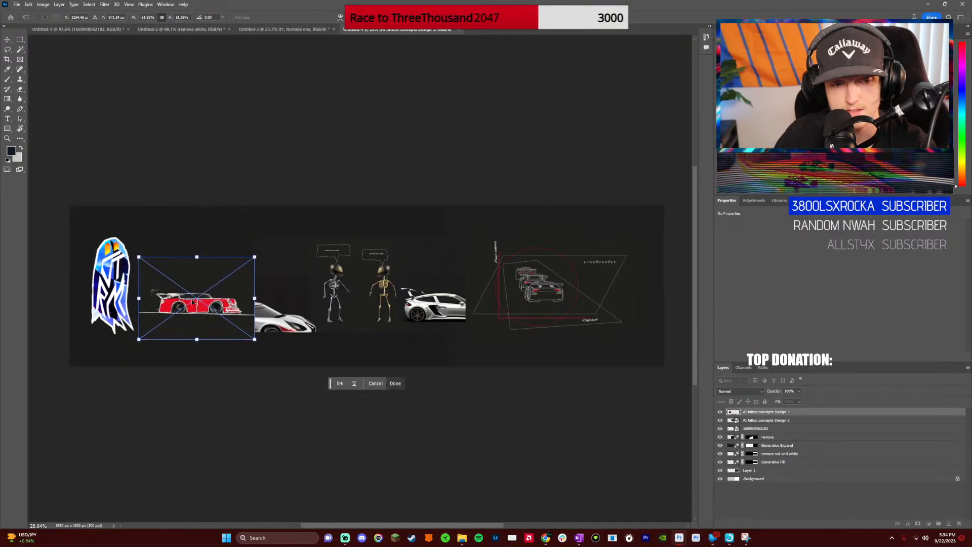
pyautogui.click(395, 385)
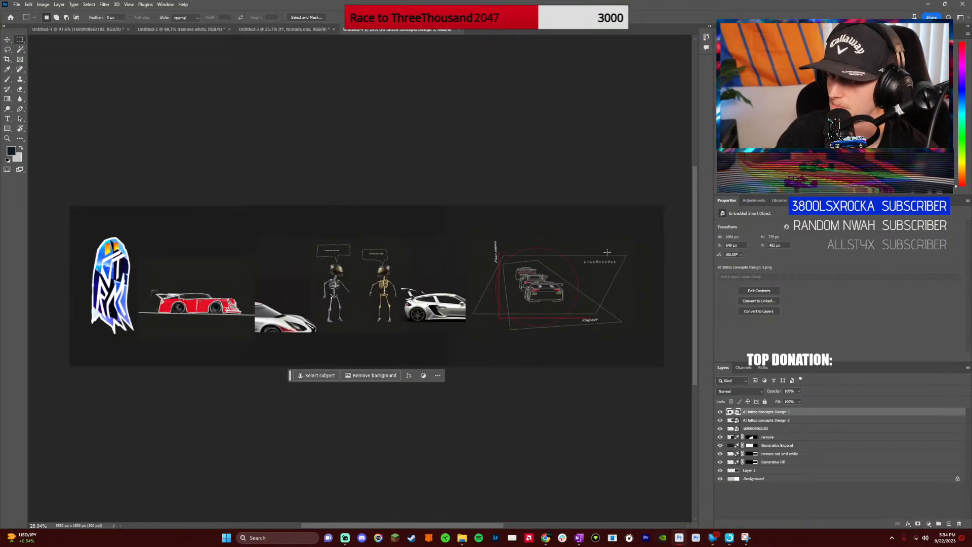
# Remove the background from the red race car layer
pyautogui.hscroll(-3, 236, 319)
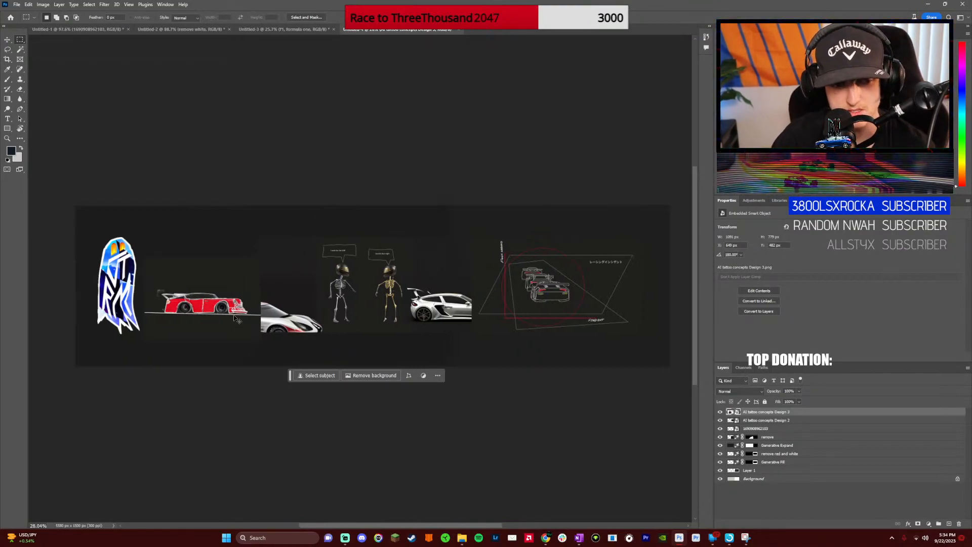
pyautogui.hscroll(-5, 236, 319)
pyautogui.scroll(5, 235, 319)
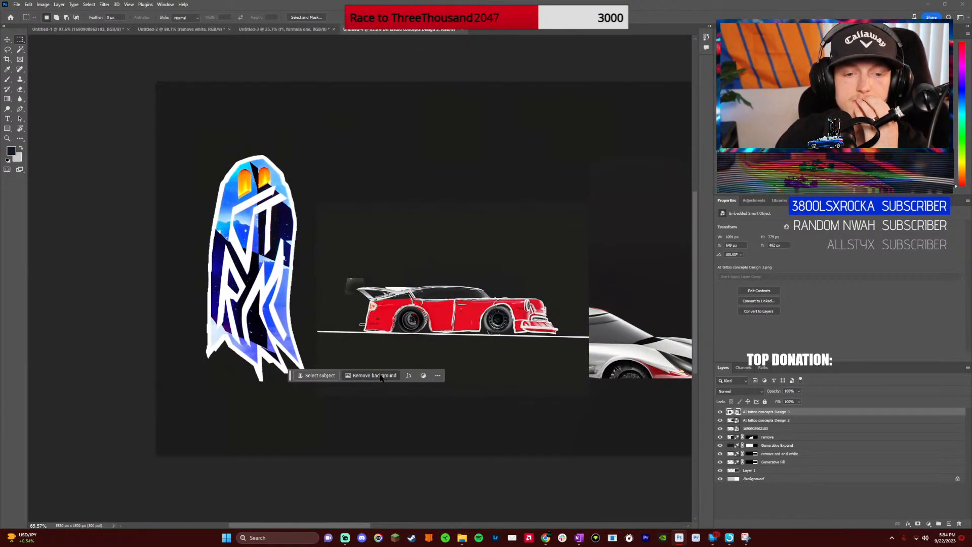
pyautogui.click(380, 375)
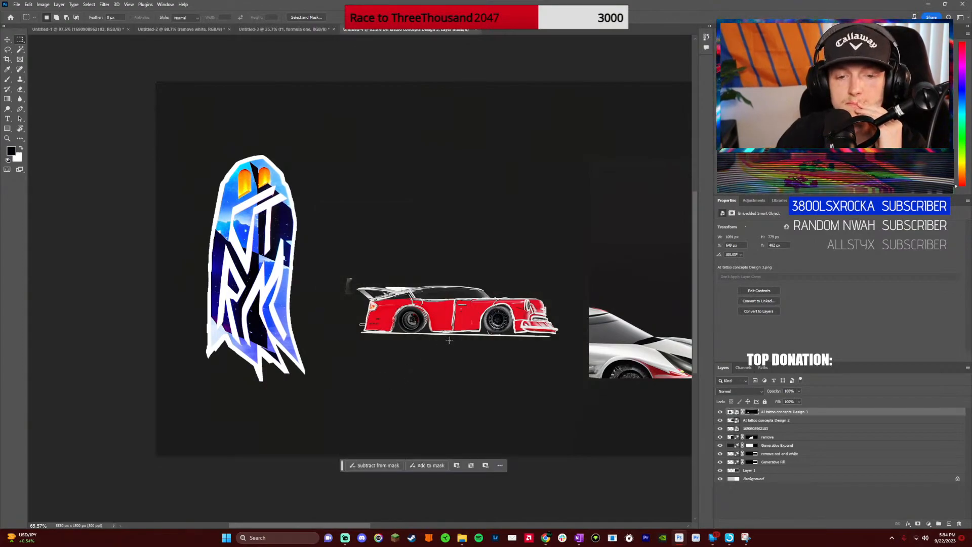
pyautogui.hscroll(-2, 472, 355)
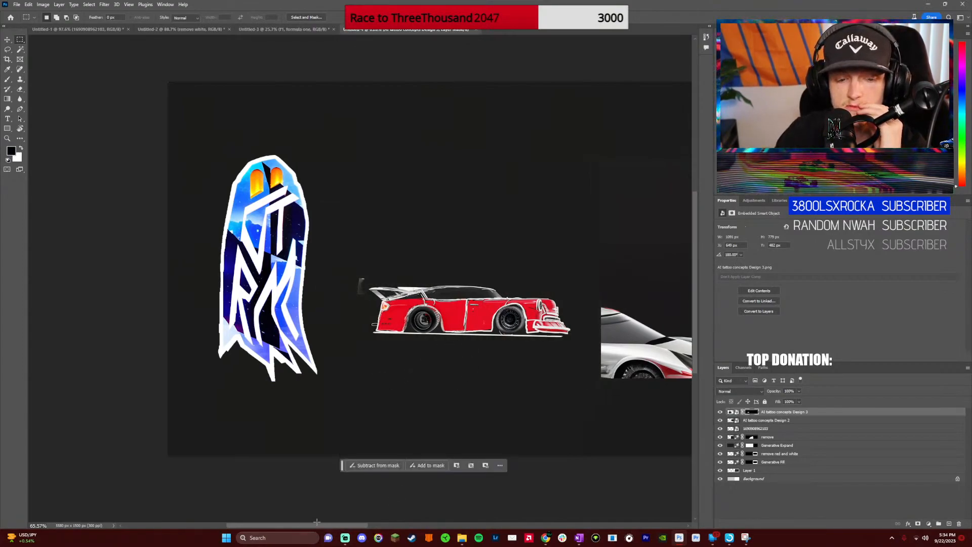
pyautogui.moveTo(316, 522); pyautogui.dragTo(327, 522)
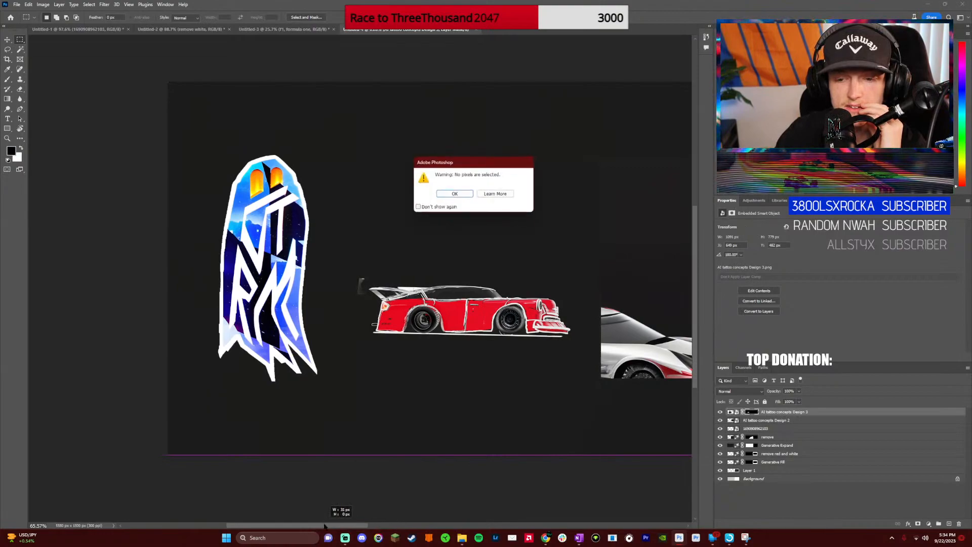
pyautogui.click(468, 197)
# Try removing the background of the "AI tattoo concepts Design 2" skeleton comic layer, and undo the removal
pyautogui.hscroll(5, 439, 502)
pyautogui.scroll(-1, 438, 503)
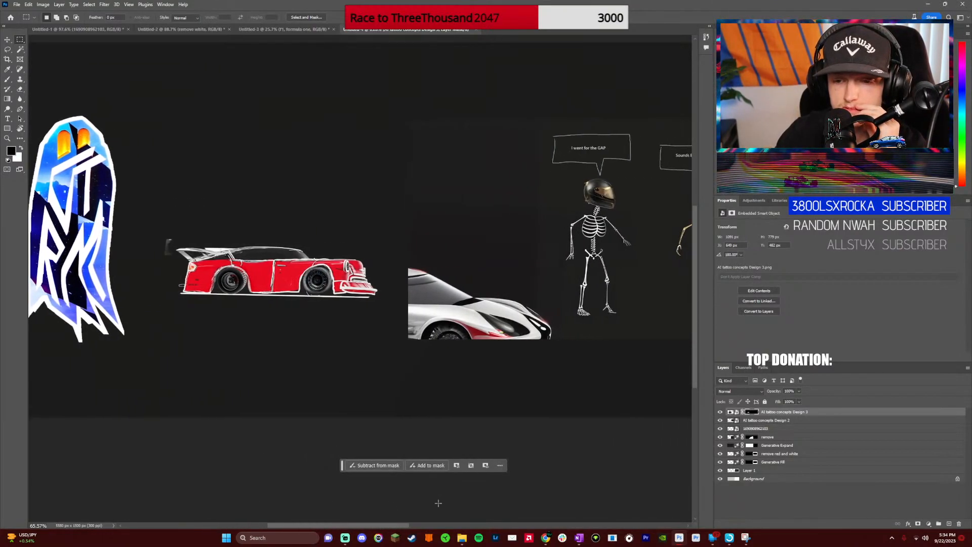
pyautogui.click(758, 421)
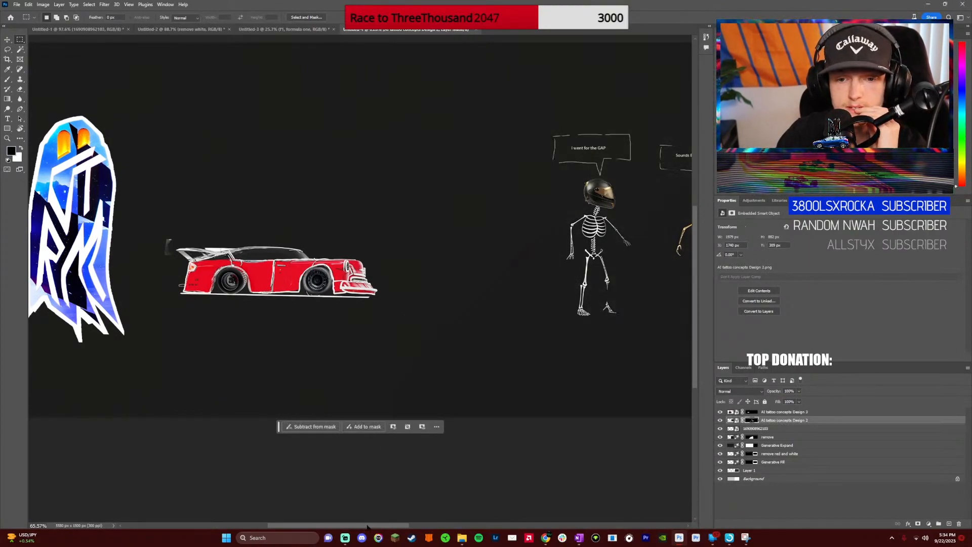
pyautogui.moveTo(367, 526); pyautogui.dragTo(426, 529)
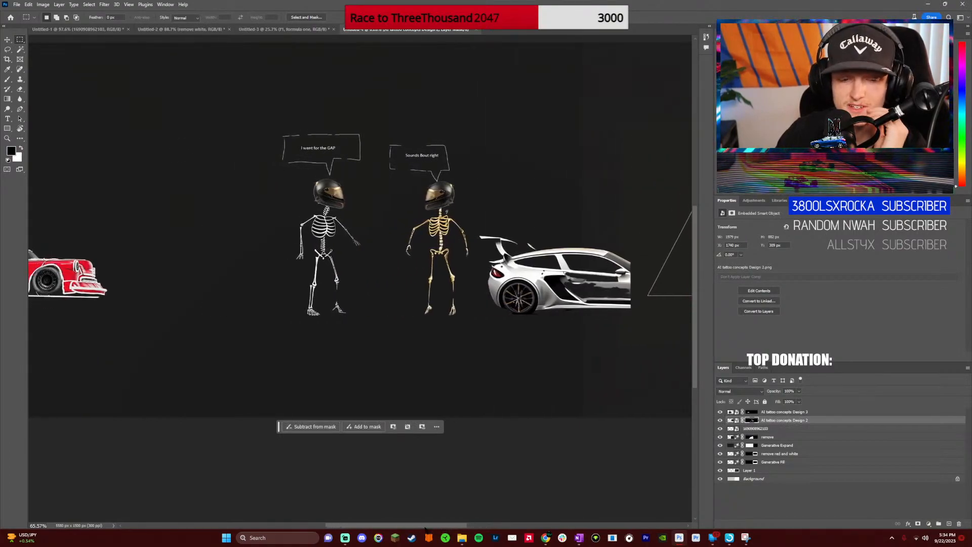
pyautogui.hotkey('ctrl', 'z')
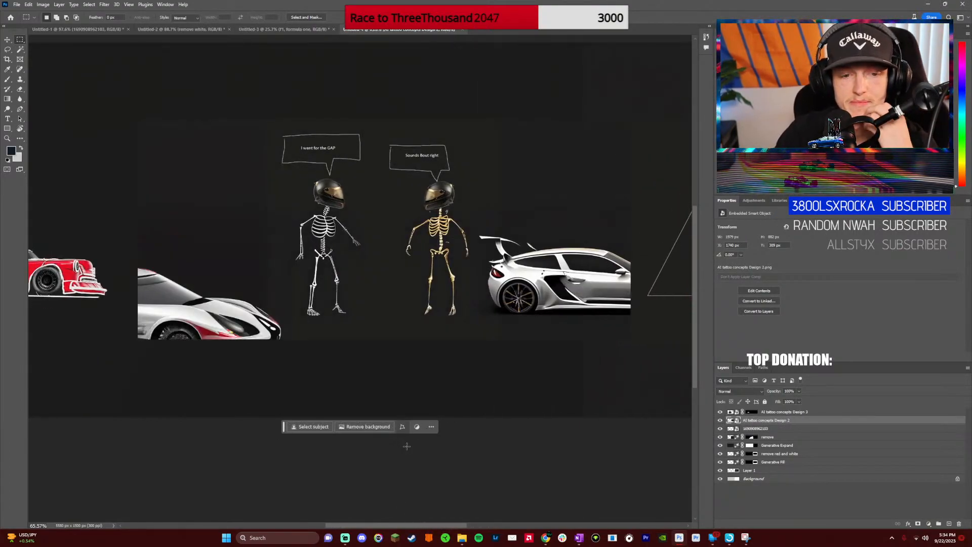
# Examine the combined canvas from the ghost logo and red car across the skeleton comic to the three-car sketch and back
pyautogui.moveTo(376, 527); pyautogui.dragTo(293, 513)
pyautogui.scroll(1, 324, 435)
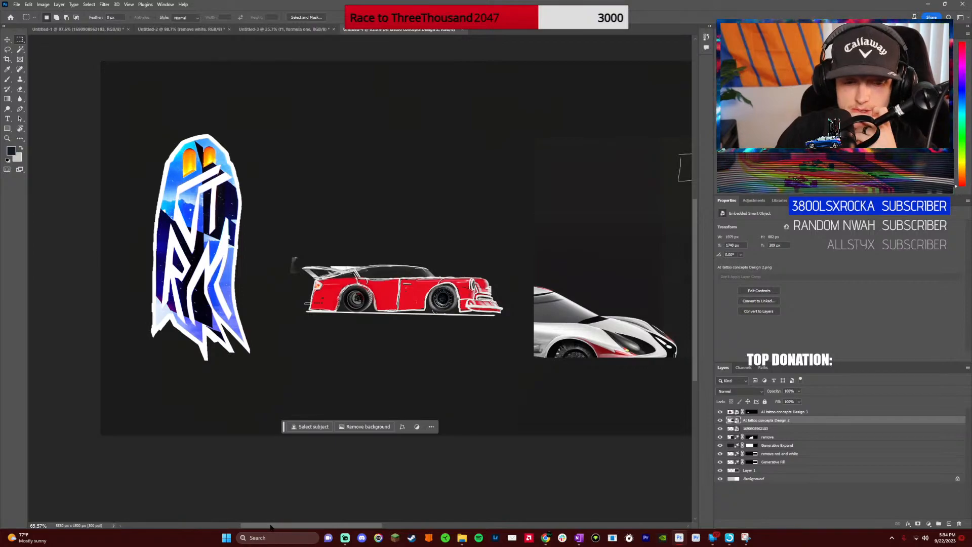
pyautogui.moveTo(271, 528); pyautogui.dragTo(277, 530)
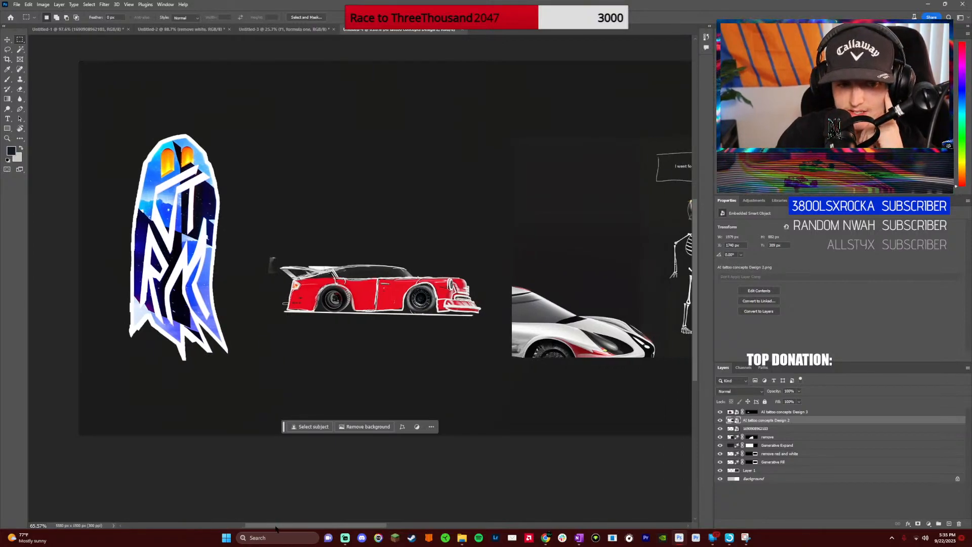
pyautogui.moveTo(276, 528); pyautogui.dragTo(279, 529)
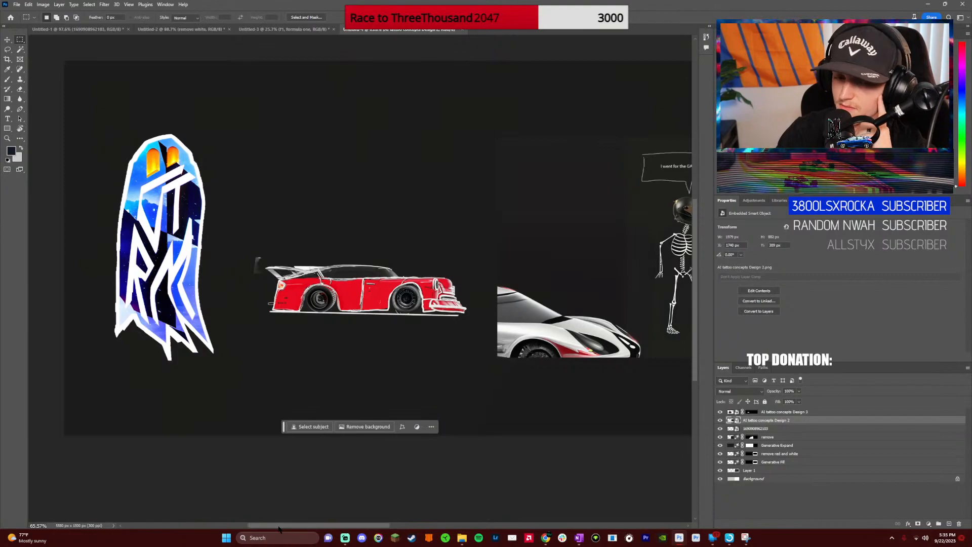
pyautogui.moveTo(279, 529); pyautogui.dragTo(284, 530)
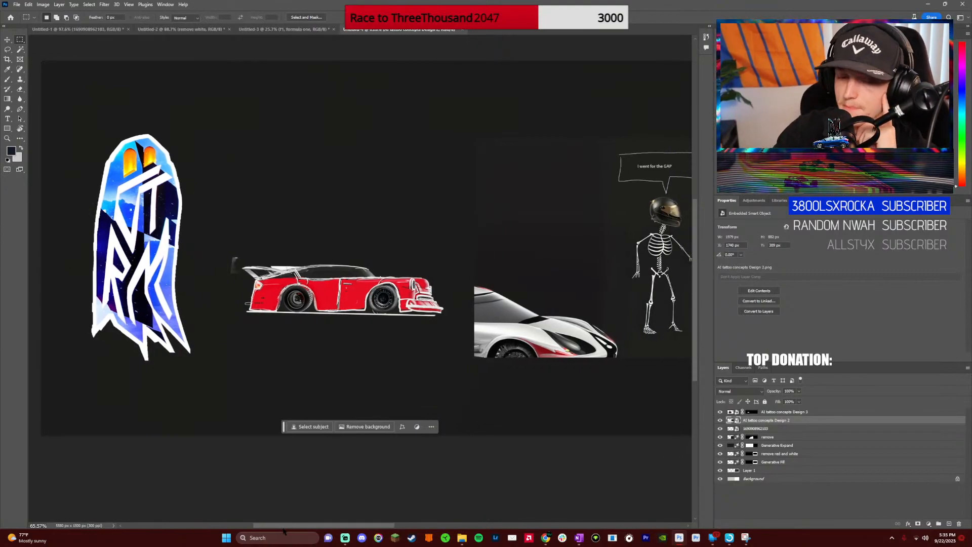
pyautogui.moveTo(328, 527); pyautogui.dragTo(400, 527)
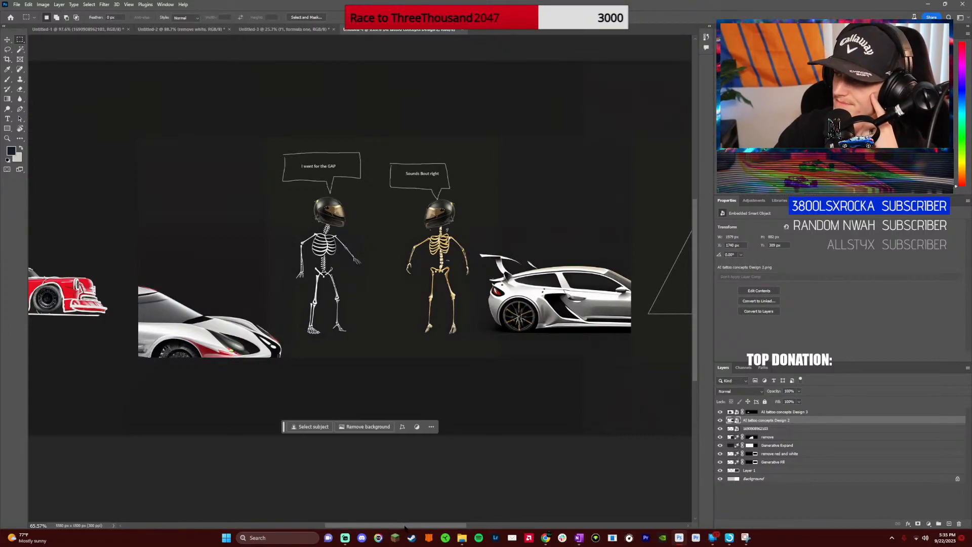
pyautogui.moveTo(397, 527); pyautogui.dragTo(491, 527)
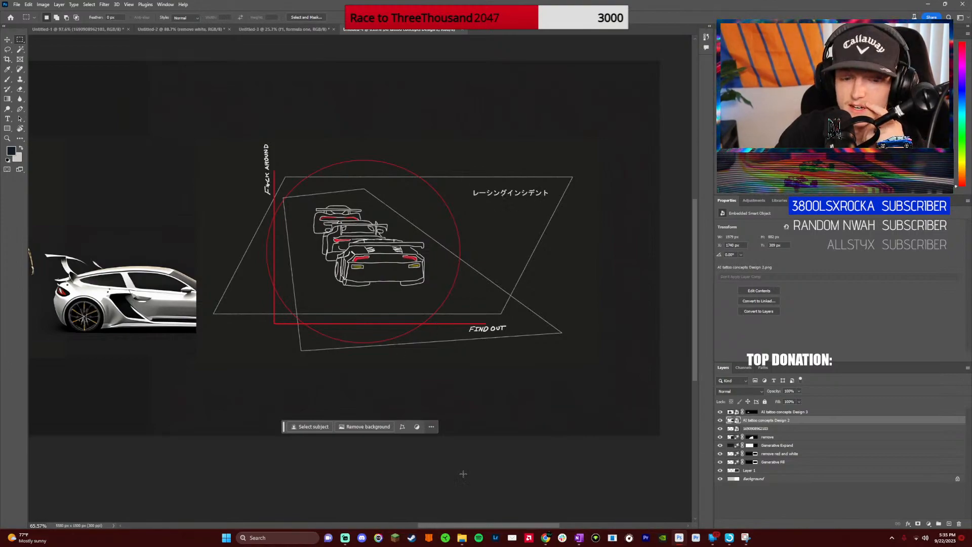
pyautogui.moveTo(480, 526); pyautogui.dragTo(474, 526)
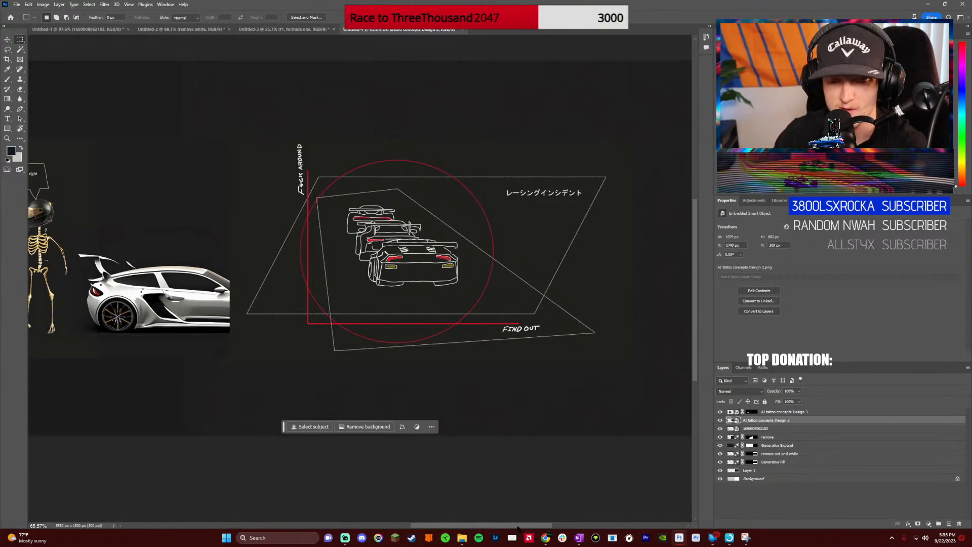
pyautogui.hscroll(-2, 511, 526)
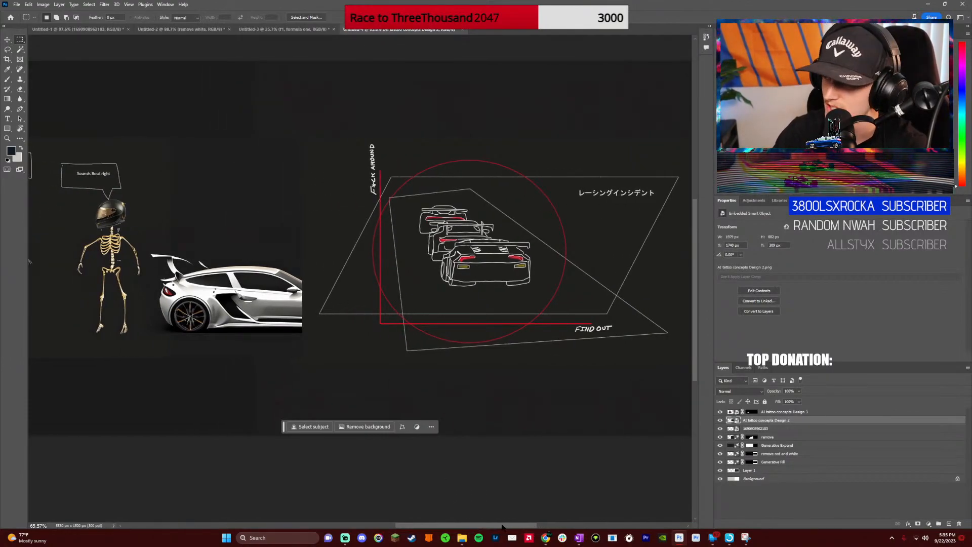
pyautogui.moveTo(502, 527); pyautogui.dragTo(438, 528)
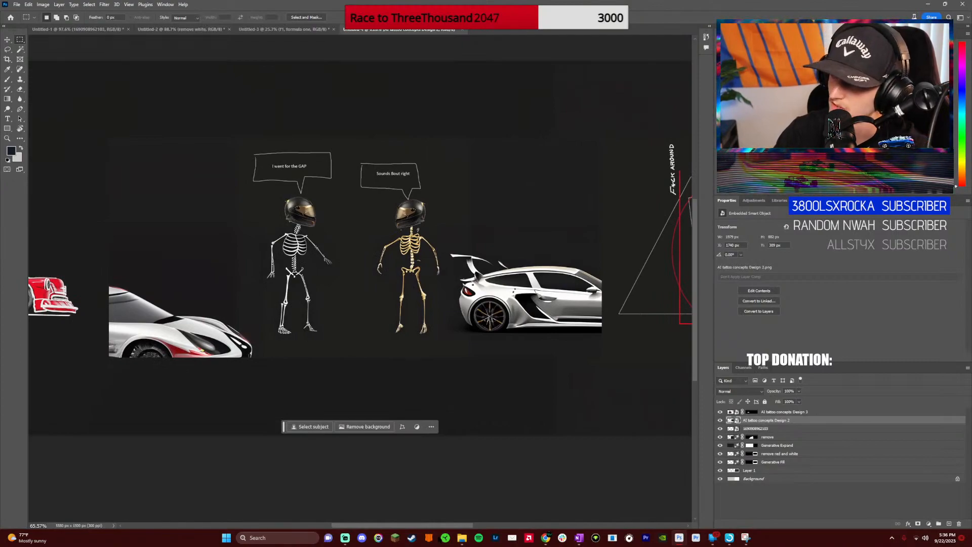
pyautogui.moveTo(439, 528); pyautogui.dragTo(314, 529)
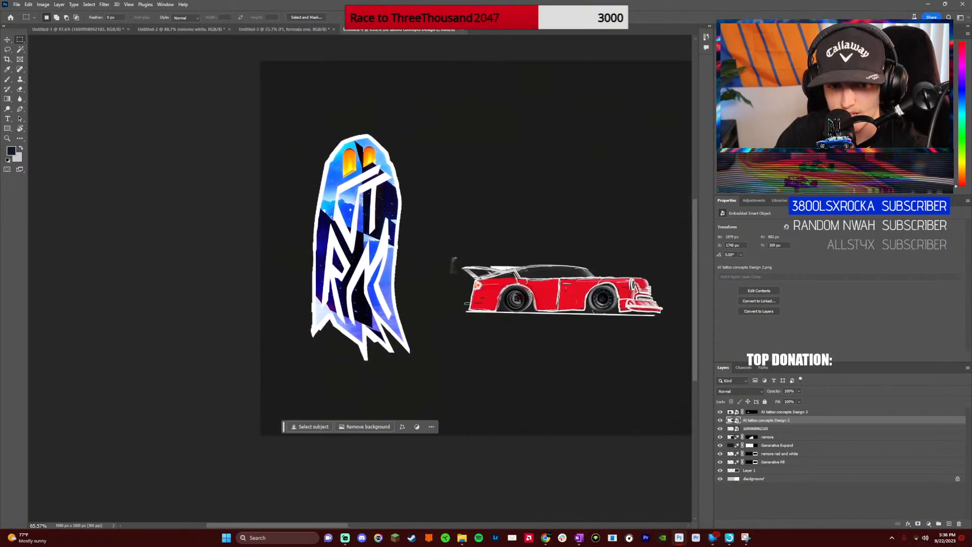